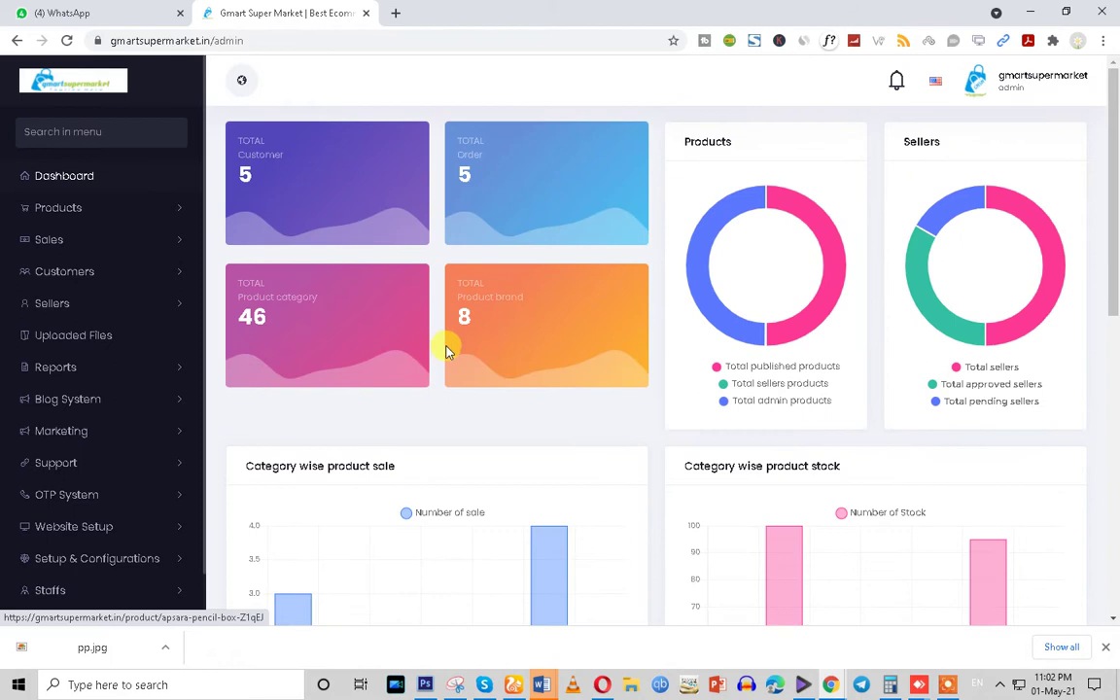
Expand the Products section in the admin sidebar to show its product pages
{"action": "scroll", "coordinate": [79, 420], "scroll_direction": "down", "scroll_amount": 3}
{"action": "scroll", "coordinate": [114, 530], "scroll_direction": "up", "scroll_amount": 3}
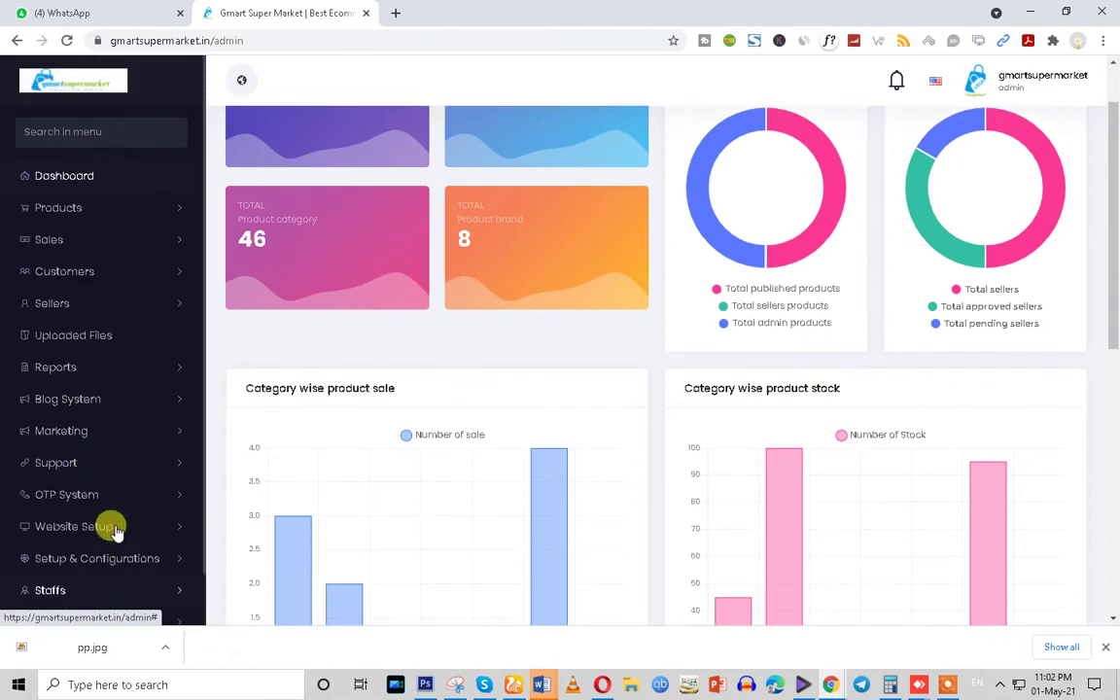
{"action": "left_click", "coordinate": [45, 207]}
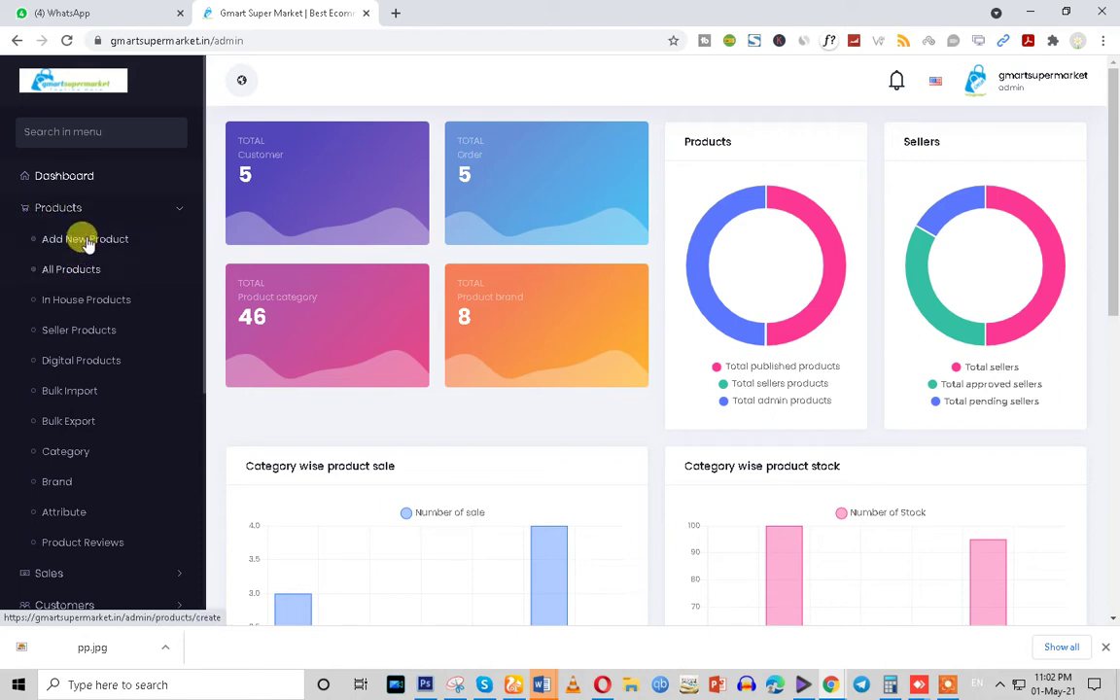
Start a new product named 'Grocery Products test', correcting the misspelled 'Produts'
{"action": "left_click", "coordinate": [85, 240]}
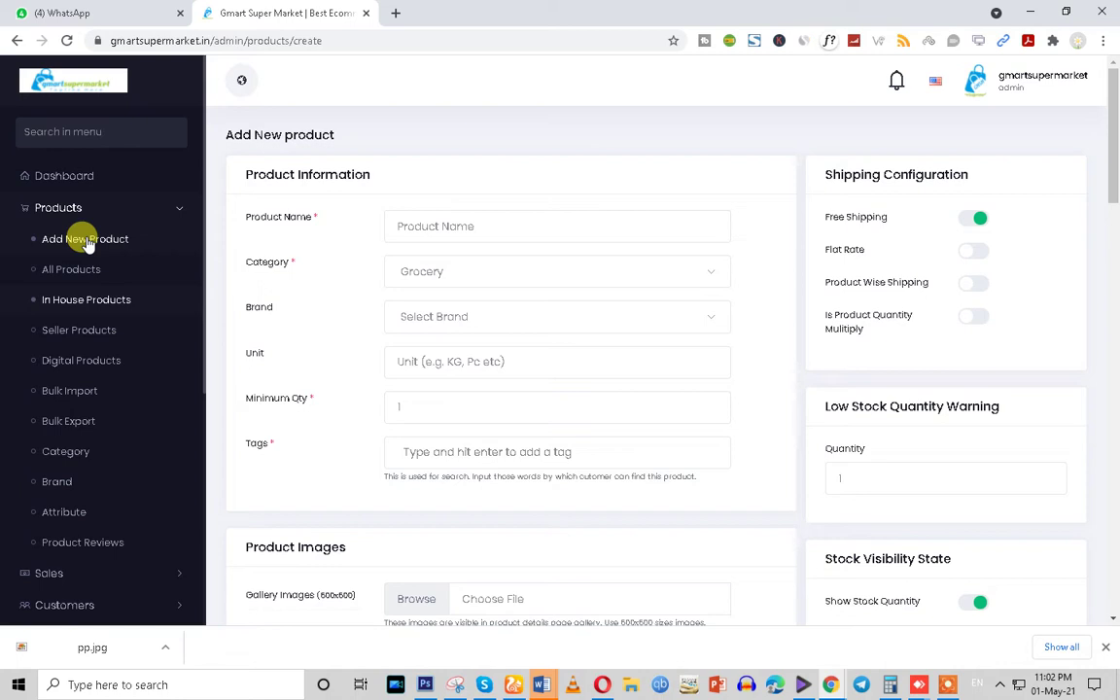
{"action": "left_click", "coordinate": [433, 219]}
{"action": "type", "text": "Grocery Produts test"}
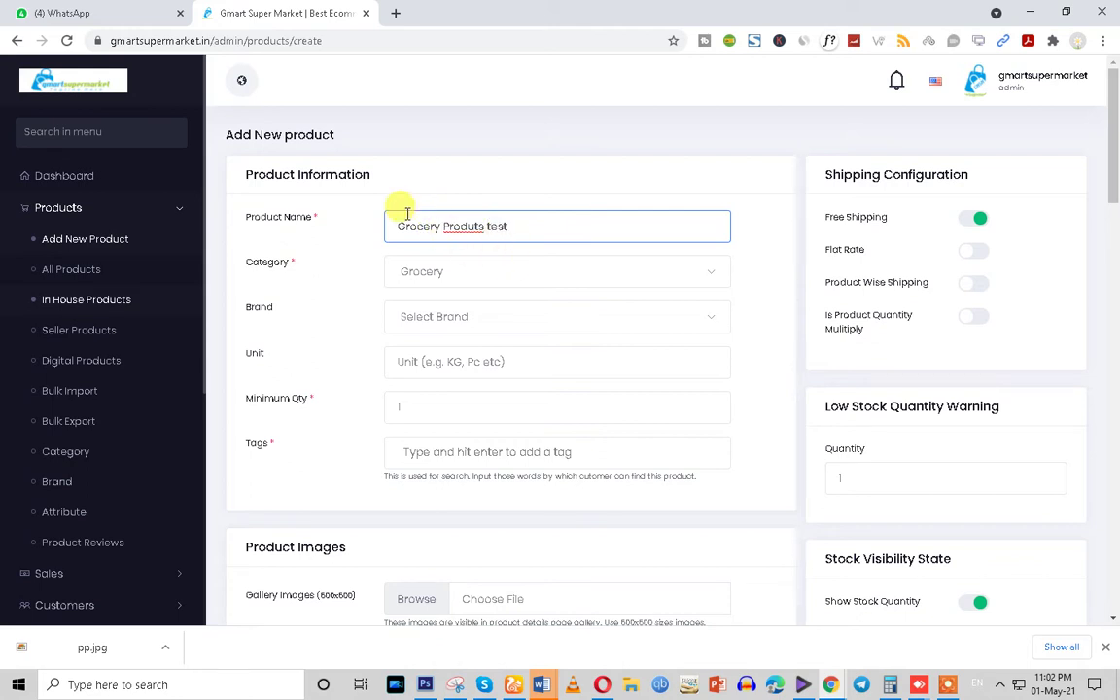
{"action": "right_click", "coordinate": [471, 230]}
{"action": "left_click", "coordinate": [500, 238]}
{"action": "key", "text": "ctrl+a"}
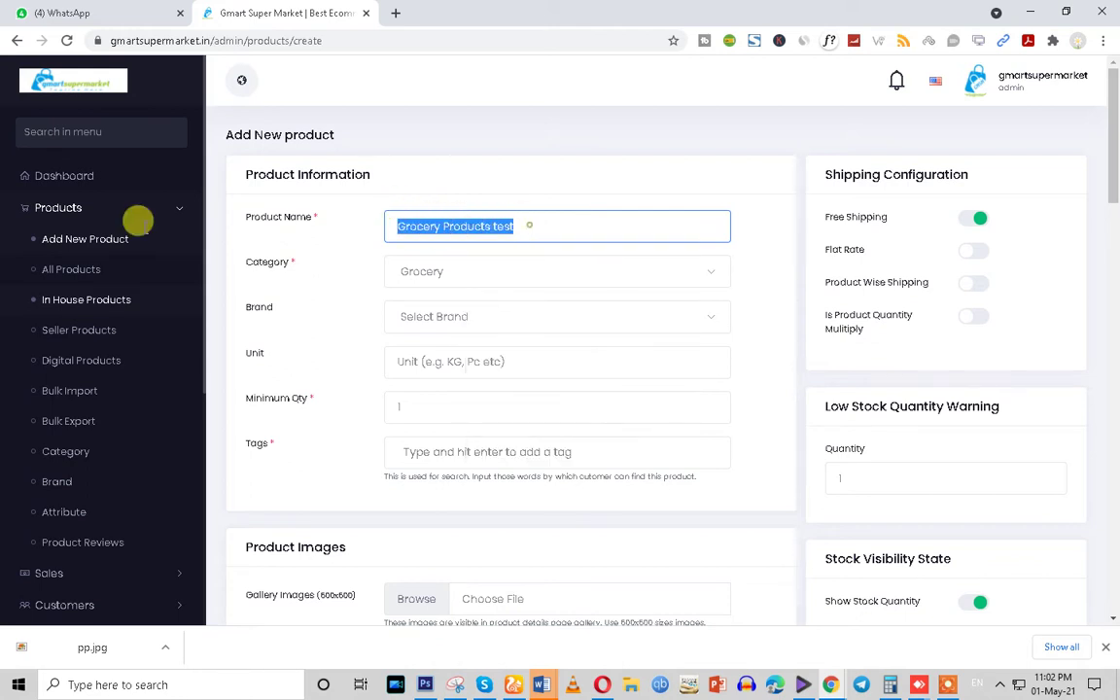
Set the product category to Grocery, leaving the brand unselected, and right-click the sidebar Brand link
{"action": "left_click", "coordinate": [439, 277]}
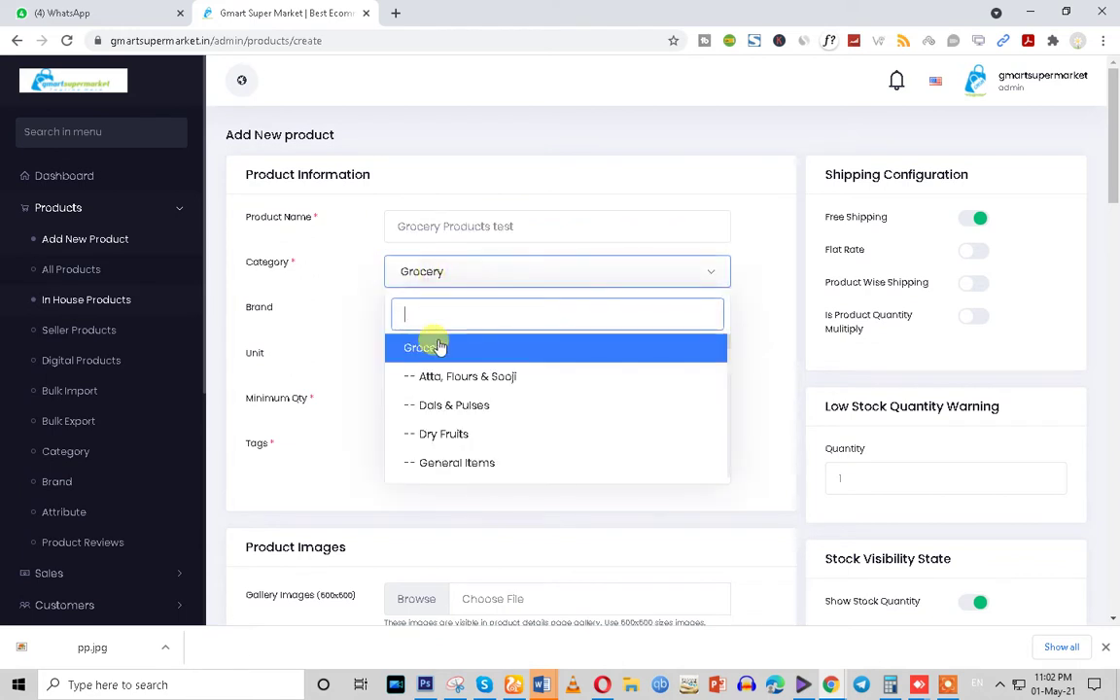
{"action": "left_click", "coordinate": [428, 348]}
{"action": "left_click", "coordinate": [429, 314]}
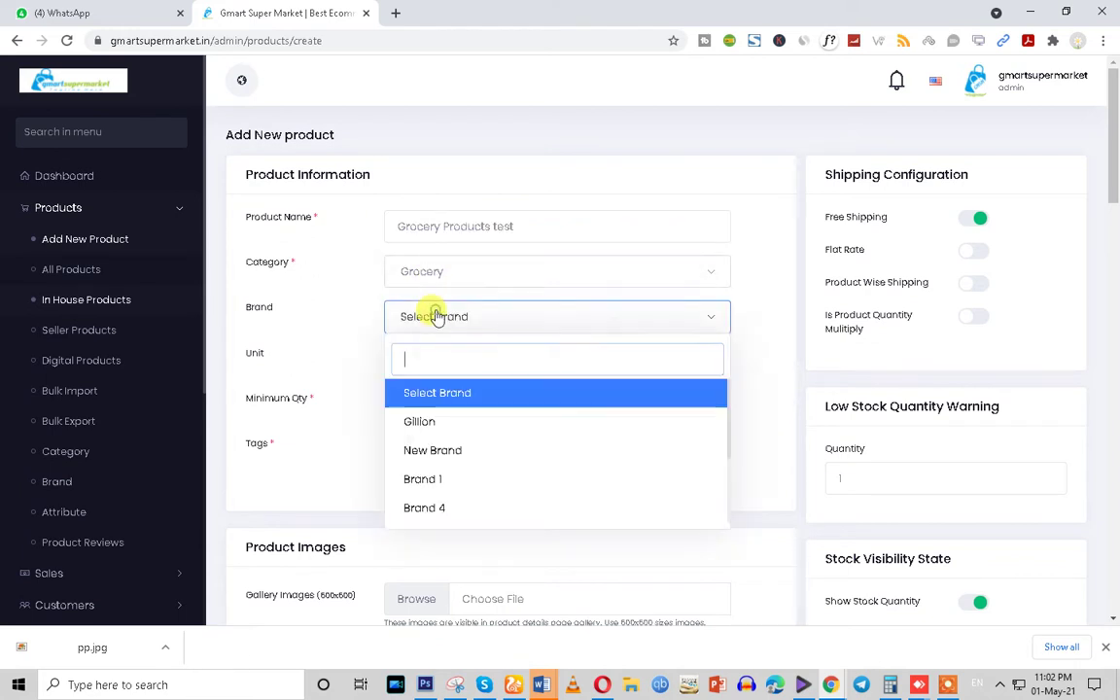
{"action": "left_click", "coordinate": [428, 272]}
{"action": "scroll", "coordinate": [472, 447], "scroll_direction": "down", "scroll_amount": 2}
{"action": "left_click", "coordinate": [322, 321]}
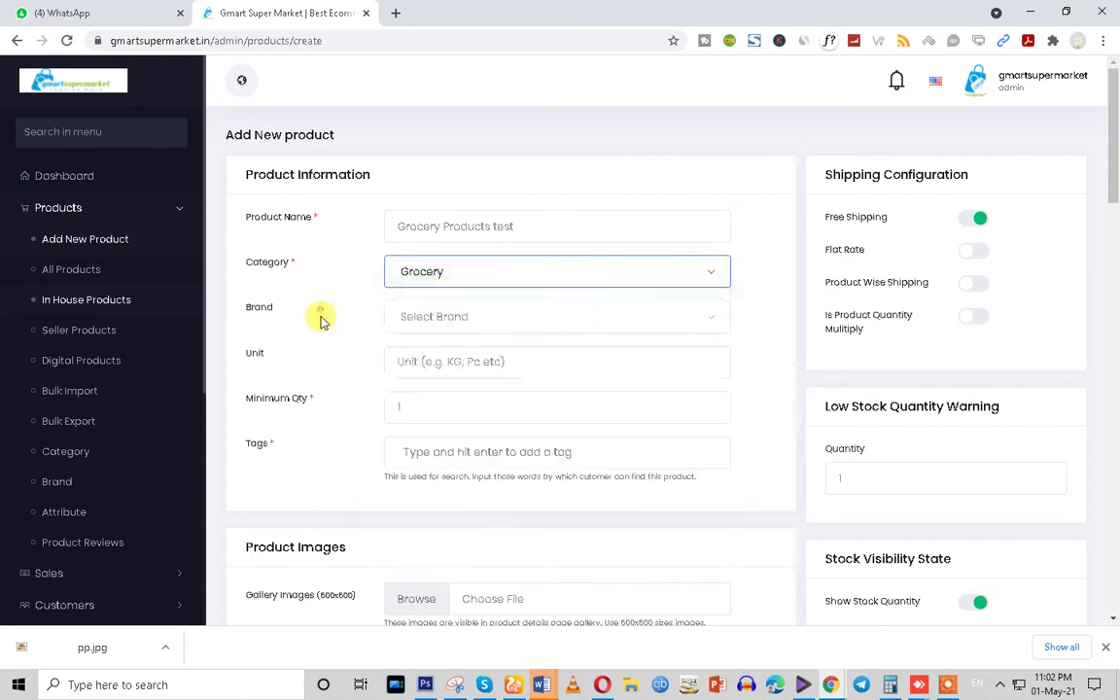
{"action": "left_click", "coordinate": [430, 316]}
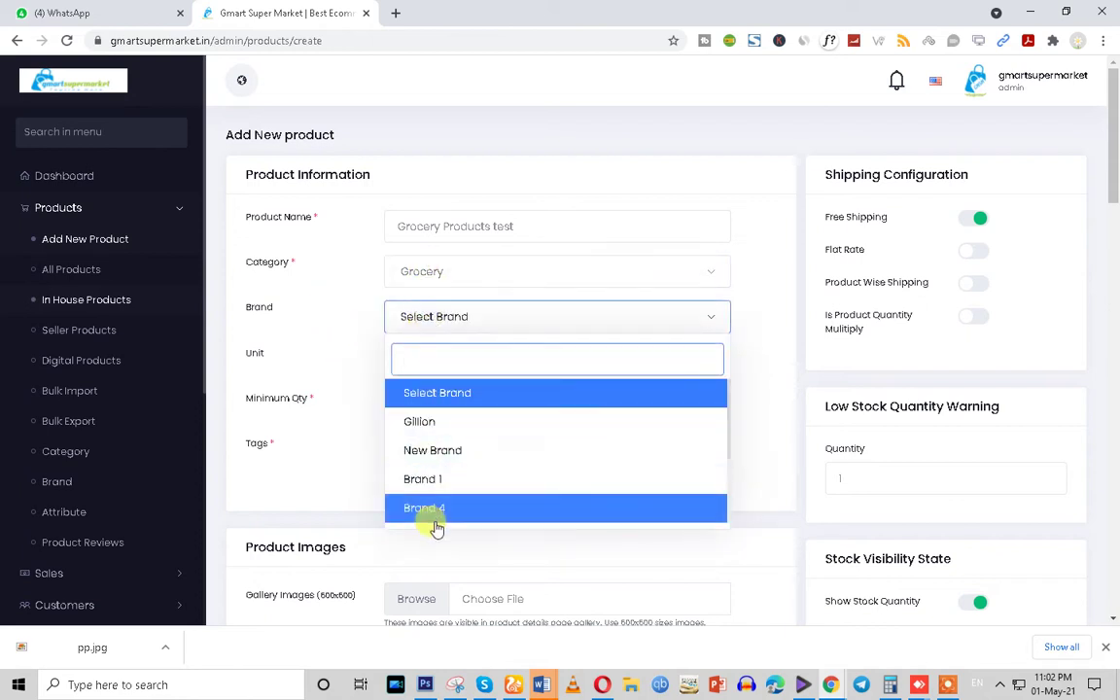
{"action": "scroll", "coordinate": [425, 437], "scroll_direction": "down", "scroll_amount": 4}
{"action": "scroll", "coordinate": [429, 375], "scroll_direction": "up", "scroll_amount": 4}
{"action": "left_click", "coordinate": [345, 279]}
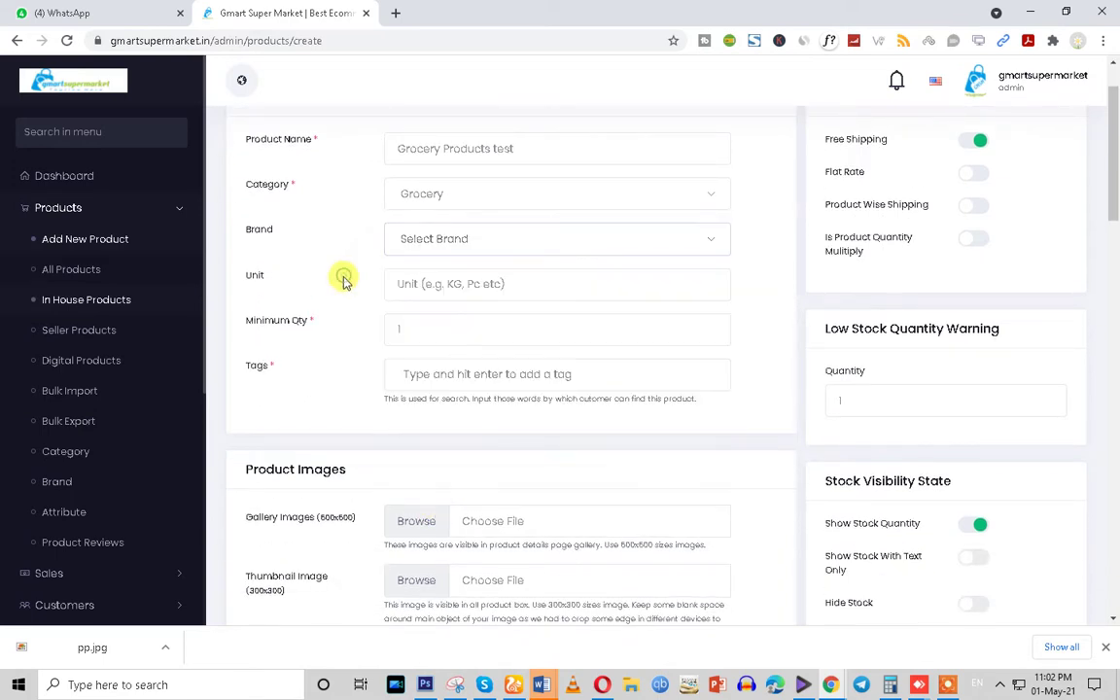
{"action": "scroll", "coordinate": [345, 281], "scroll_direction": "up", "scroll_amount": 1}
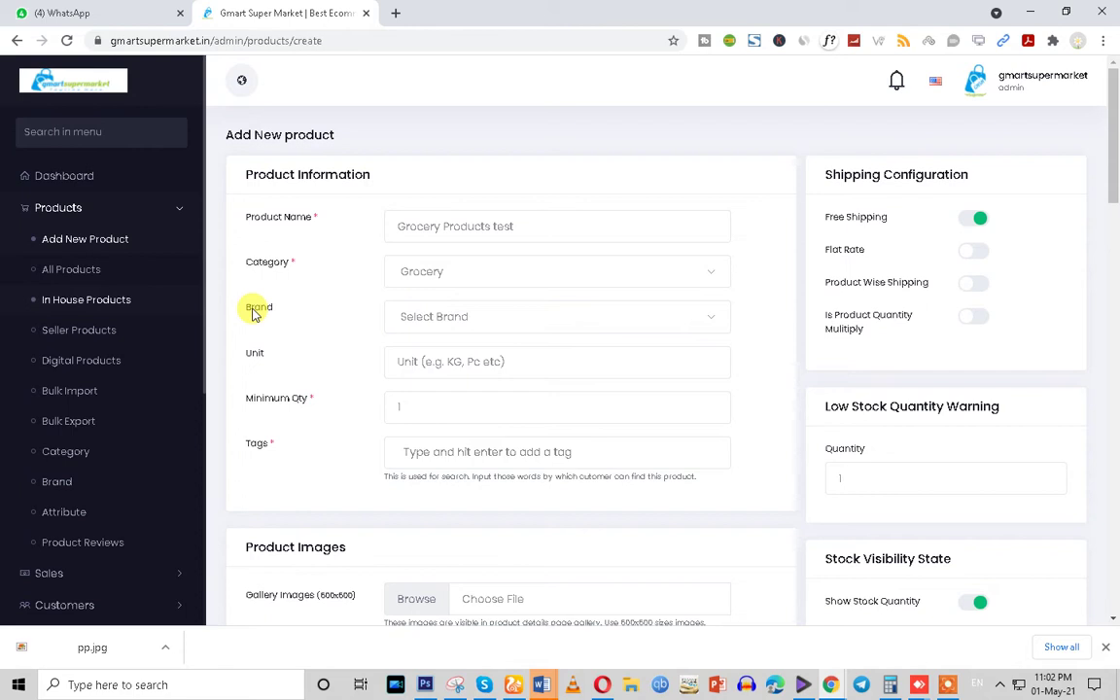
{"action": "right_click", "coordinate": [64, 487]}
Open the Brands page in a new tab and compare it with the product's brand list
{"action": "left_click", "coordinate": [76, 495]}
{"action": "left_click", "coordinate": [455, 14]}
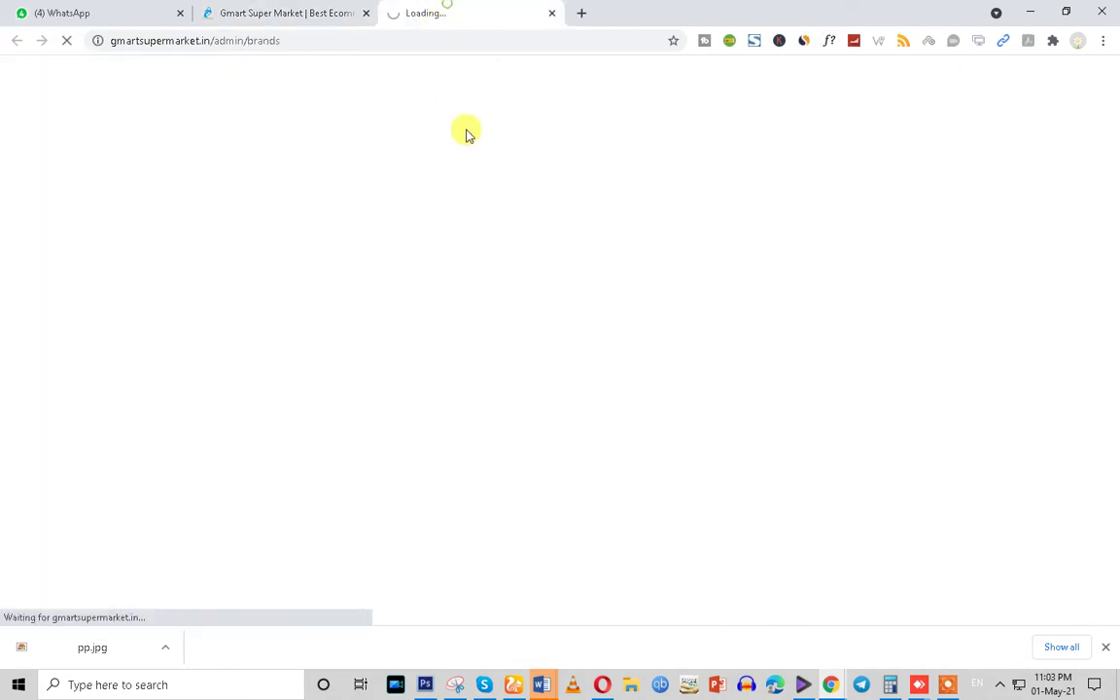
{"action": "left_click", "coordinate": [320, 10]}
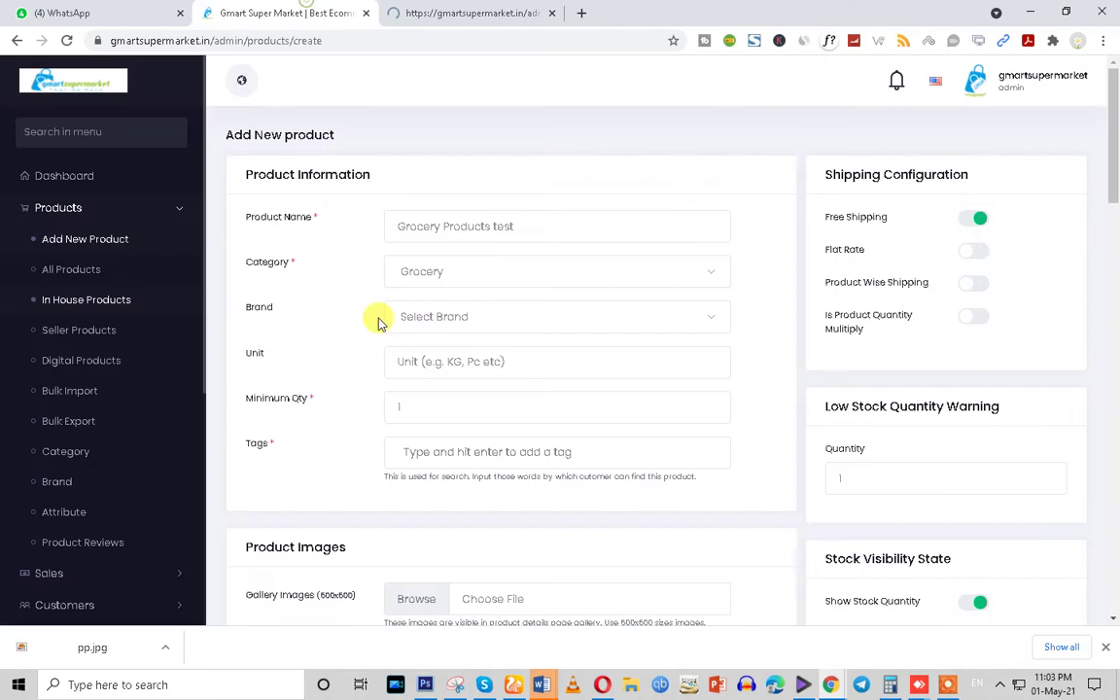
{"action": "left_click", "coordinate": [441, 319]}
{"action": "left_click", "coordinate": [466, 12]}
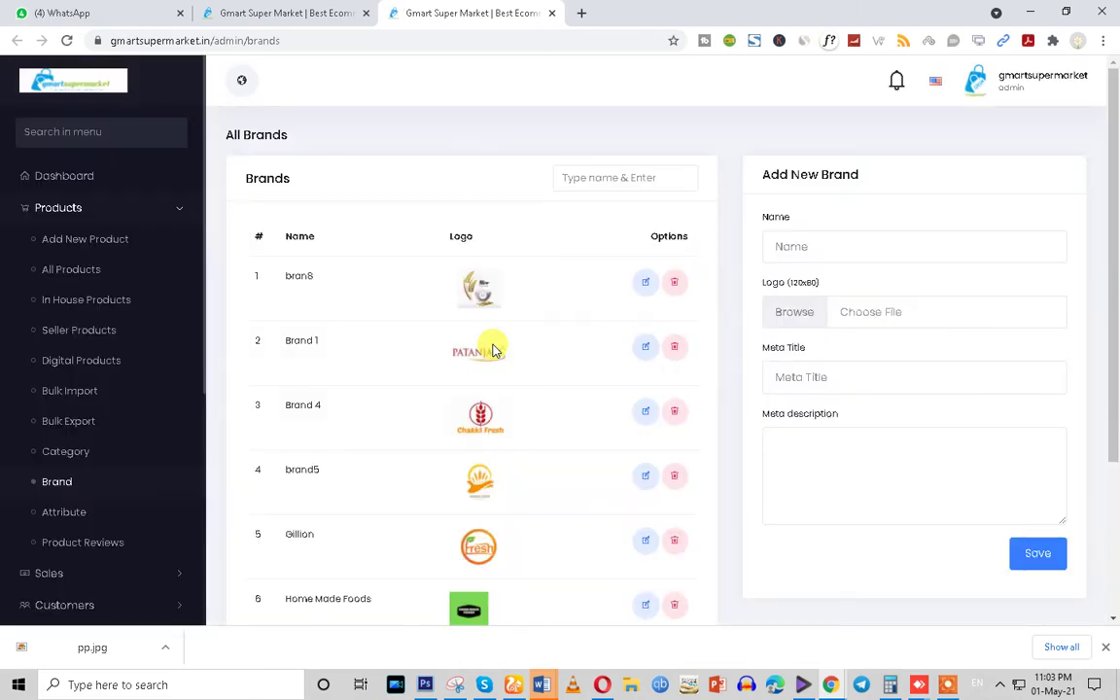
{"action": "scroll", "coordinate": [500, 493], "scroll_direction": "down", "scroll_amount": 3}
{"action": "scroll", "coordinate": [534, 586], "scroll_direction": "up", "scroll_amount": 1}
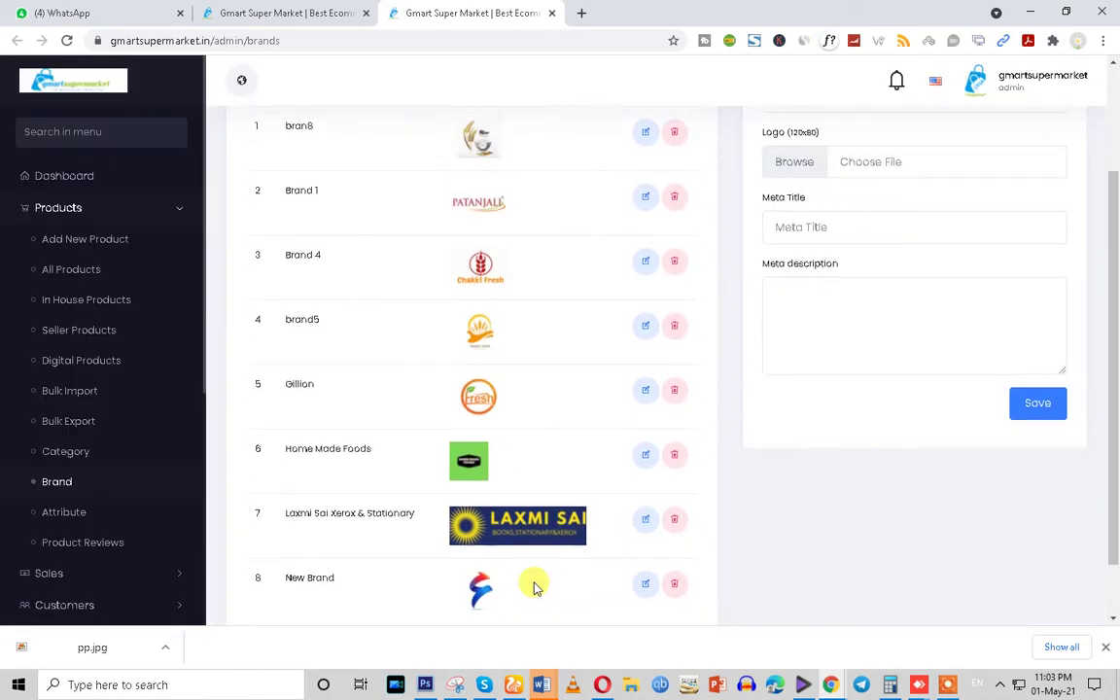
{"action": "scroll", "coordinate": [516, 450], "scroll_direction": "up", "scroll_amount": 1}
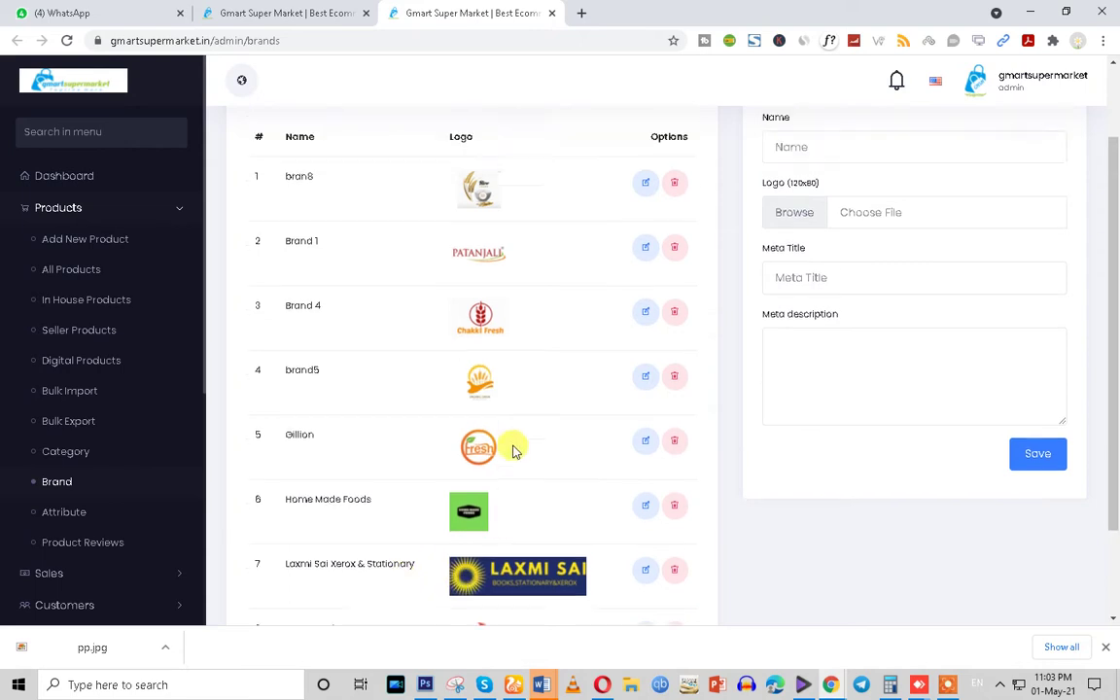
{"action": "scroll", "coordinate": [514, 450], "scroll_direction": "up", "scroll_amount": 2}
Review the Add New Brand form fields, including the 120x80 logo size note, then return to the product form
{"action": "left_click", "coordinate": [789, 237]}
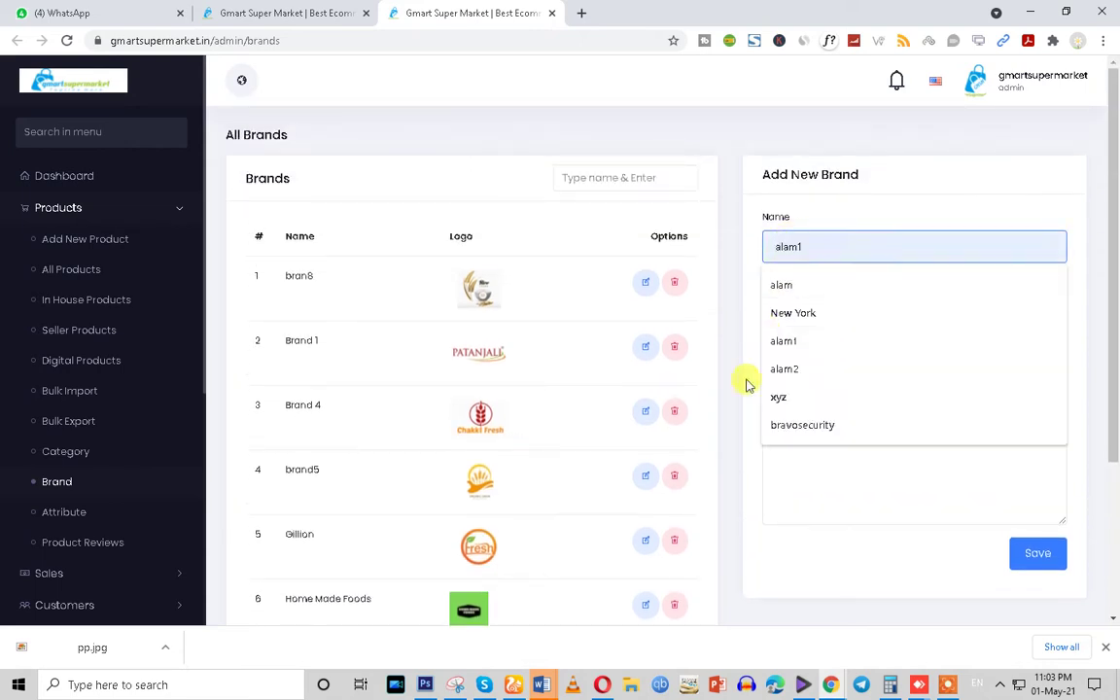
{"action": "left_click", "coordinate": [807, 461]}
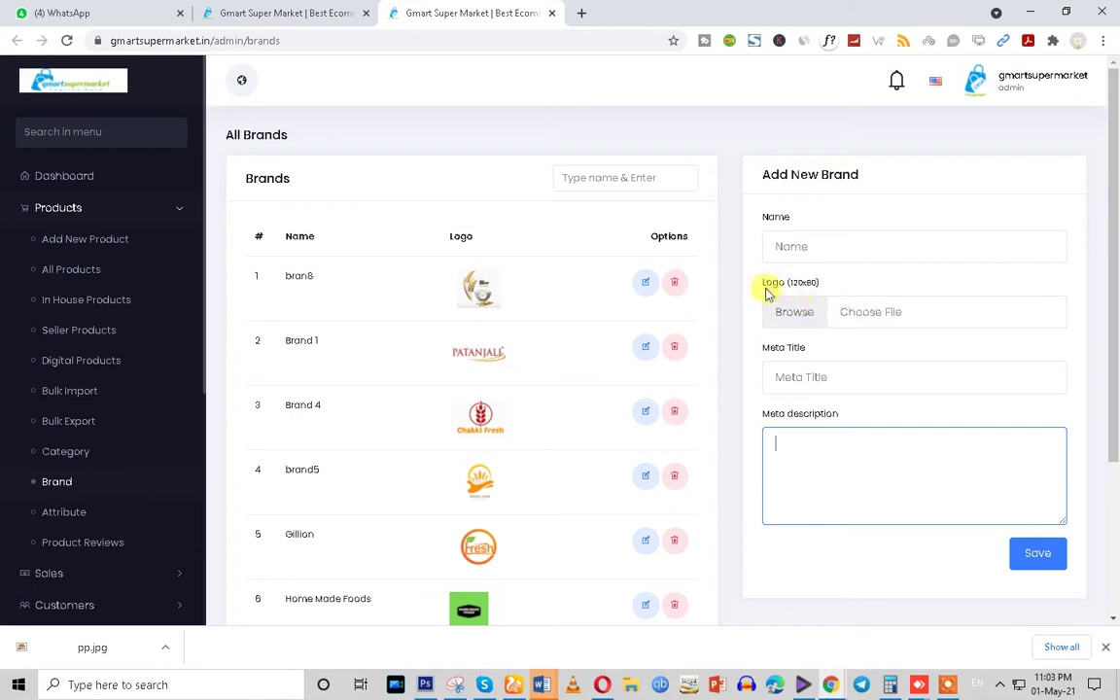
{"action": "left_click_drag", "start_coordinate": [763, 284], "coordinate": [807, 285]}
{"action": "left_click", "coordinate": [829, 285]}
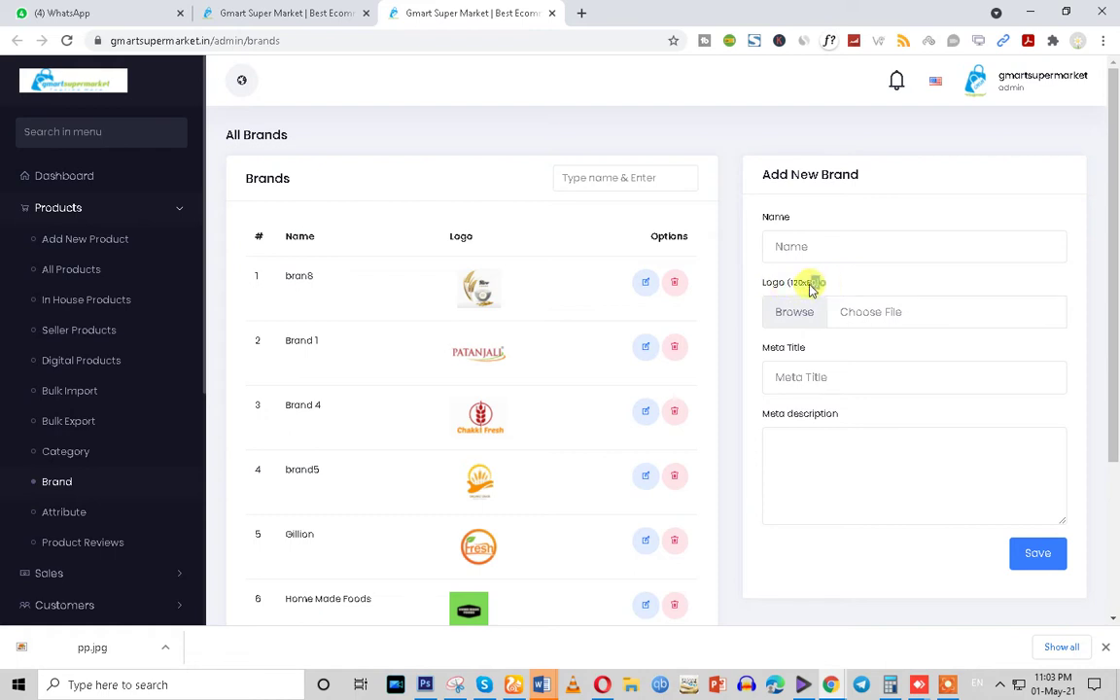
{"action": "left_click", "coordinate": [802, 373]}
{"action": "left_click", "coordinate": [815, 474]}
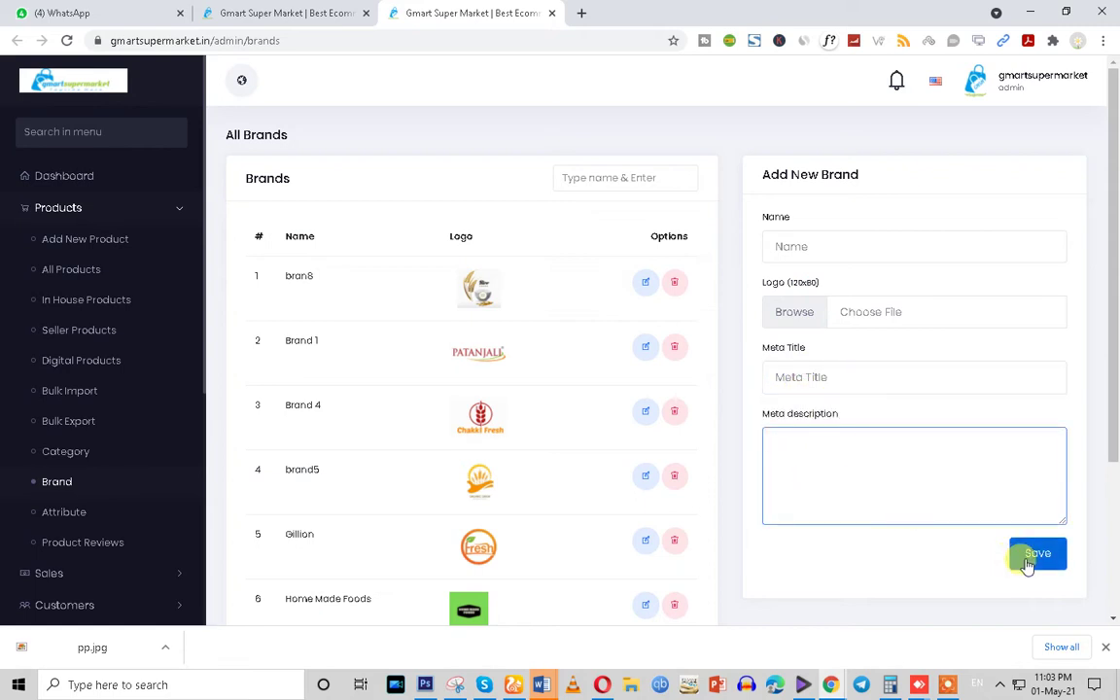
{"action": "left_click", "coordinate": [292, 12]}
Close the brand list and edit the Minimum Qty field, trying 10 in place of 1
{"action": "left_click", "coordinate": [310, 449]}
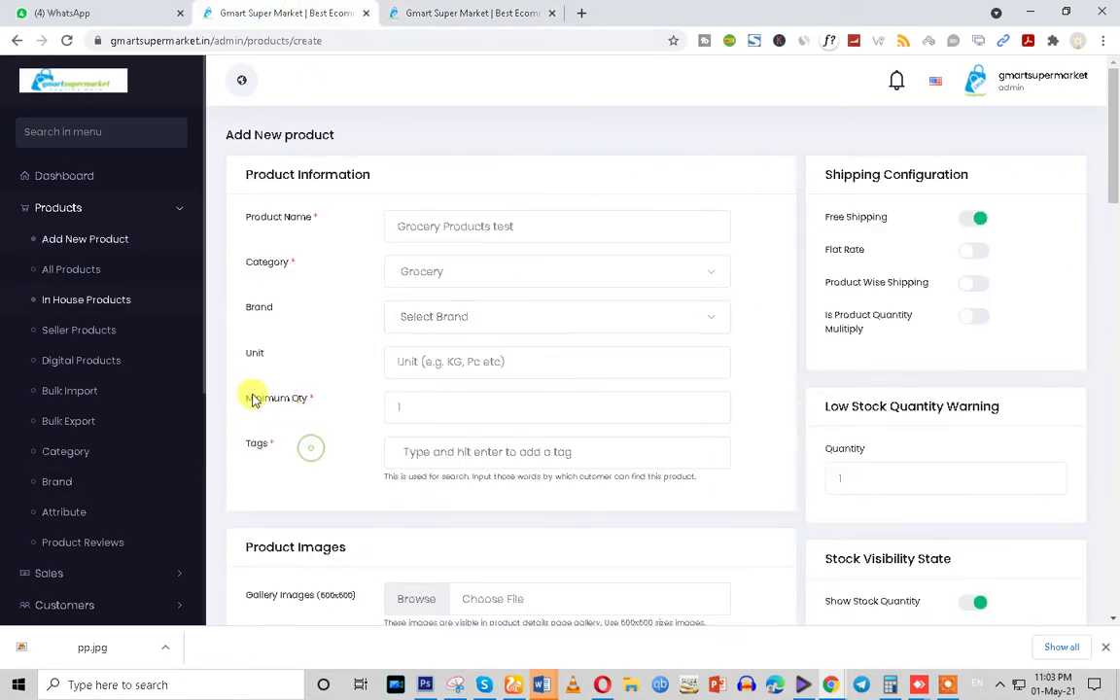
{"action": "left_click_drag", "start_coordinate": [250, 397], "coordinate": [317, 398]}
{"action": "left_click", "coordinate": [393, 406]}
{"action": "double_click", "coordinate": [438, 410]}
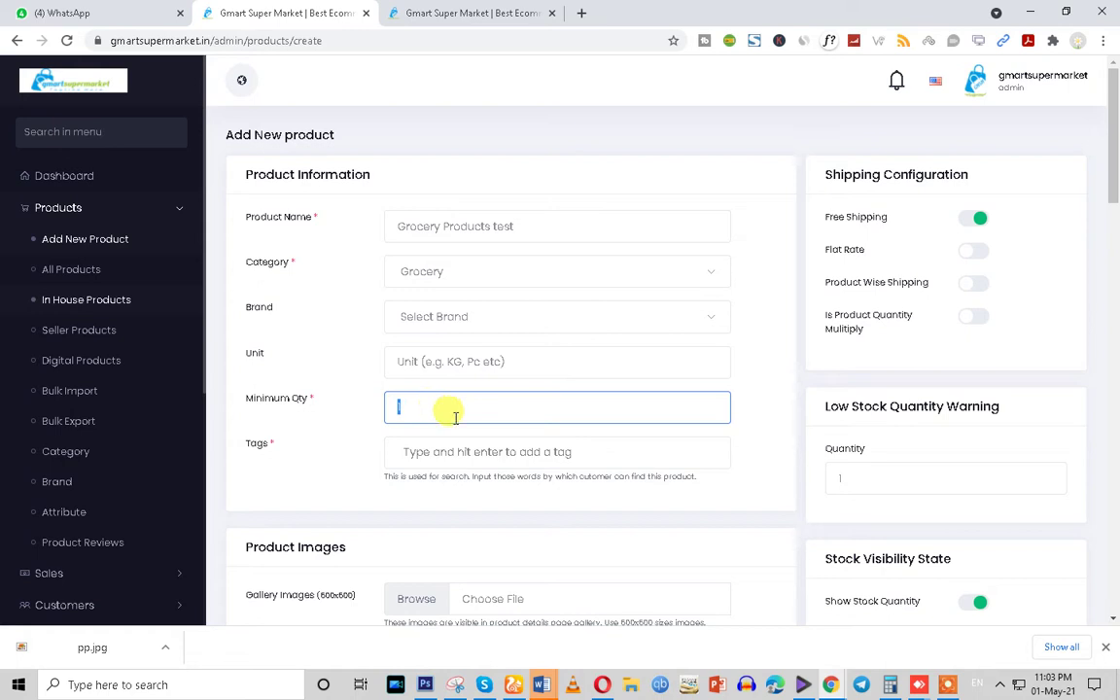
{"action": "left_click", "coordinate": [948, 685]}
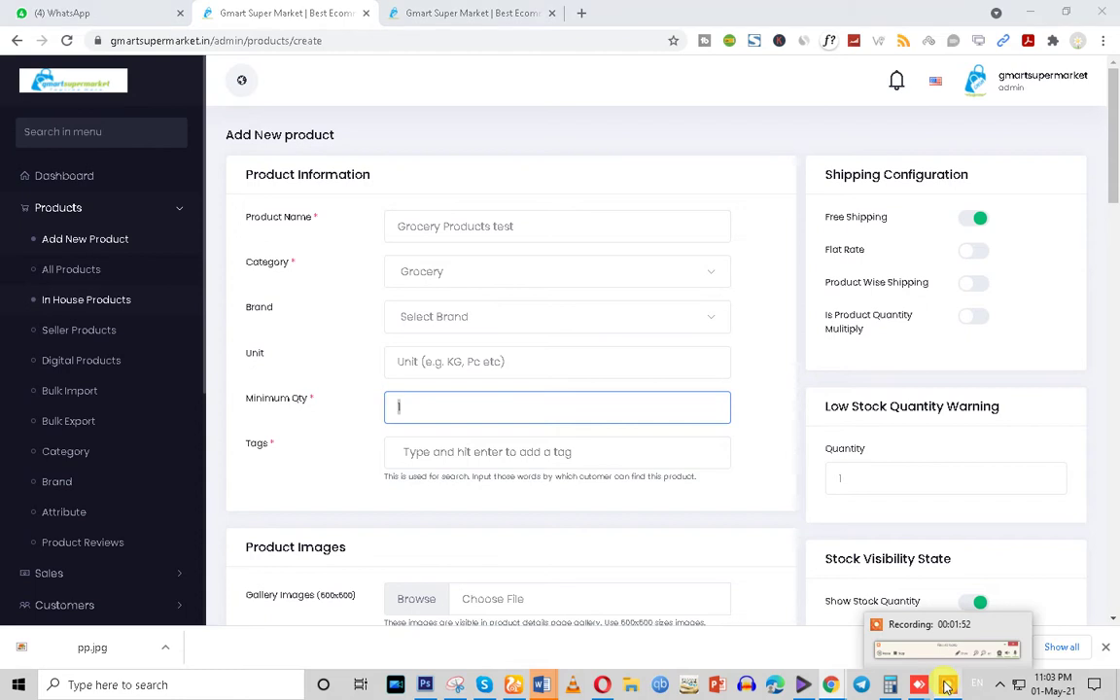
{"action": "left_click", "coordinate": [605, 661]}
{"action": "left_click", "coordinate": [605, 659]}
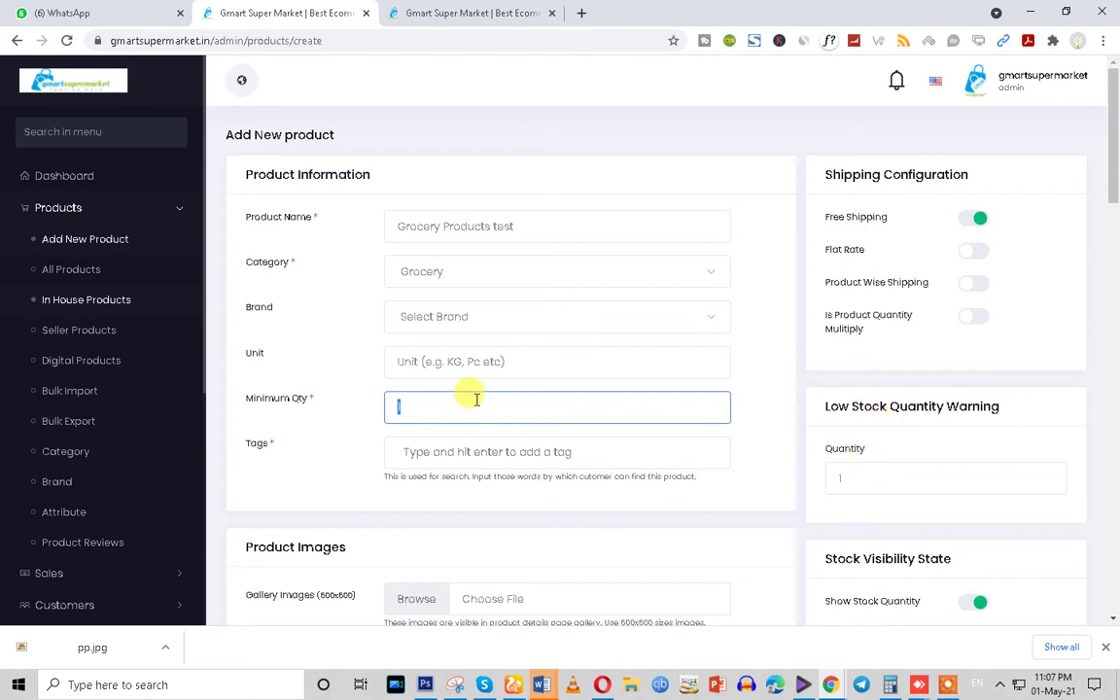
{"action": "left_click_drag", "start_coordinate": [529, 225], "coordinate": [389, 225]}
{"action": "double_click", "coordinate": [399, 406]}
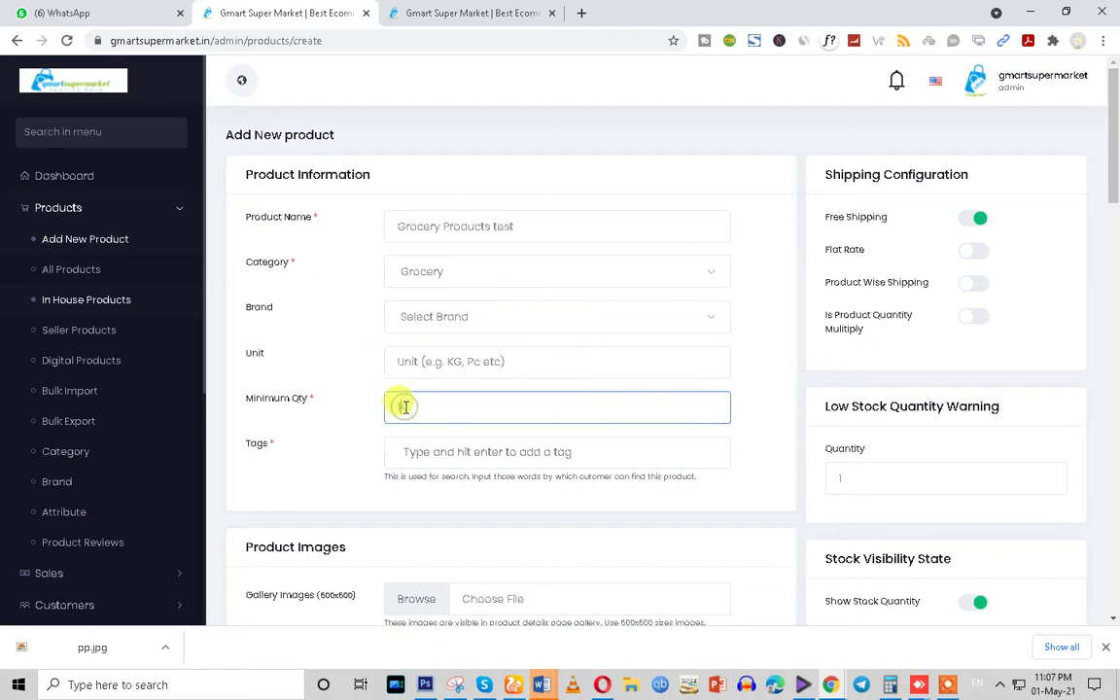
{"action": "type", "text": "10"}
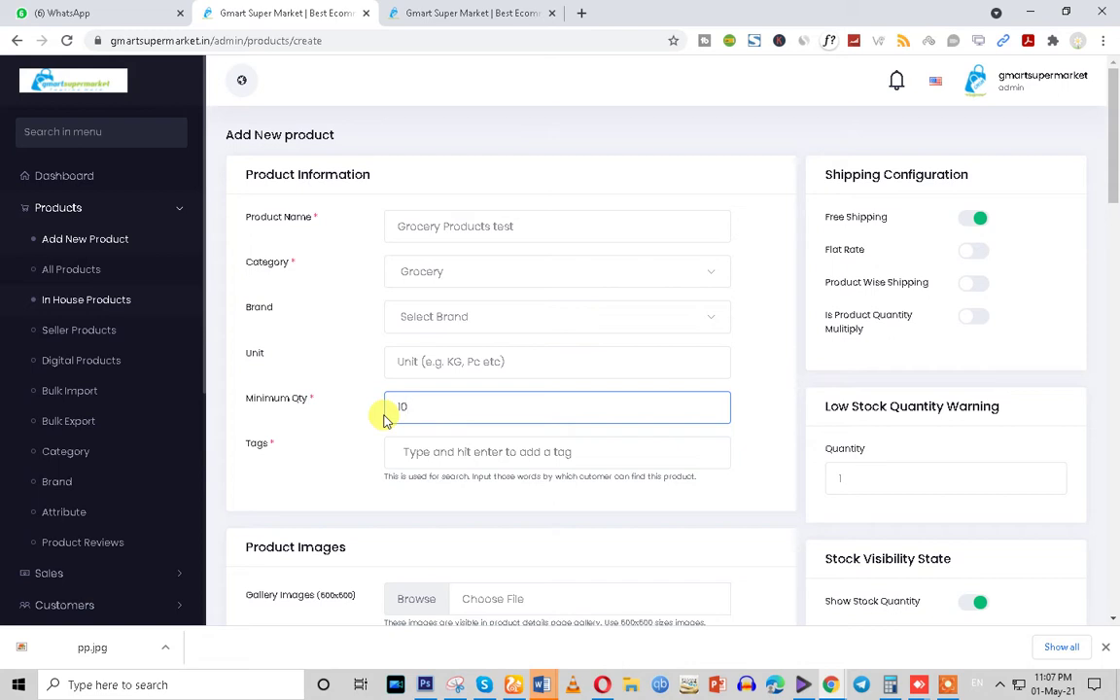
{"action": "left_click_drag", "start_coordinate": [412, 407], "coordinate": [388, 413]}
Copy the product name into Tags as the tag 'Grocery Products test', then select 'Grocery Products'
{"action": "left_click", "coordinate": [418, 461]}
{"action": "left_click_drag", "start_coordinate": [512, 225], "coordinate": [341, 258]}
{"action": "key", "text": "ctrl+c"}
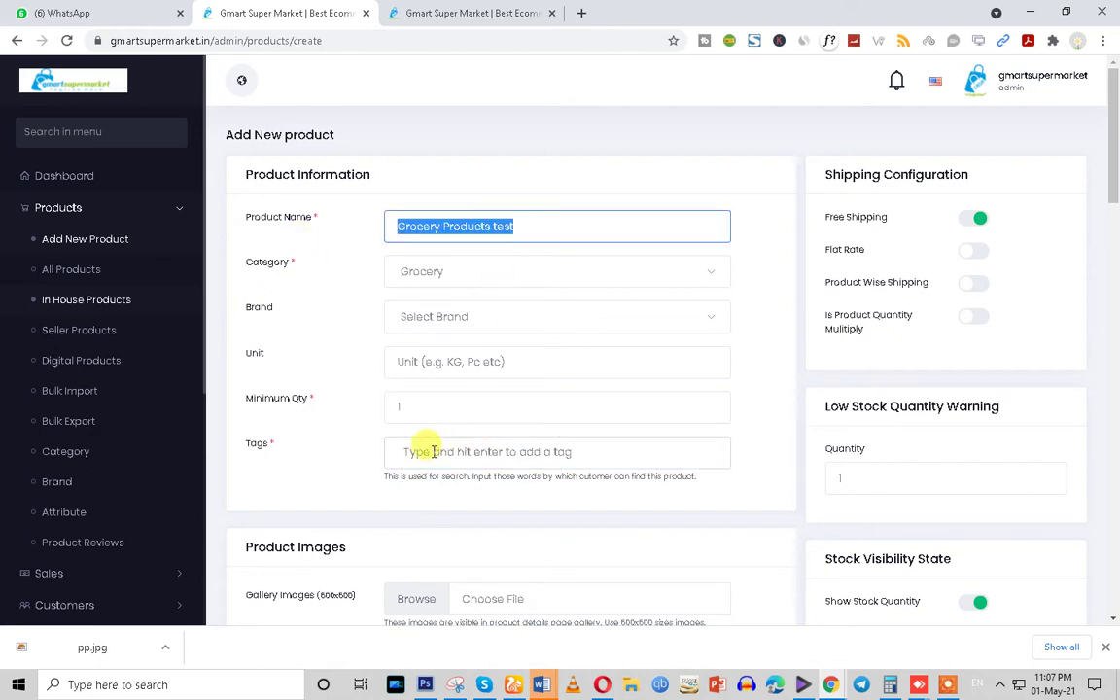
{"action": "left_click", "coordinate": [429, 453]}
{"action": "key", "text": "ctrl+v"}
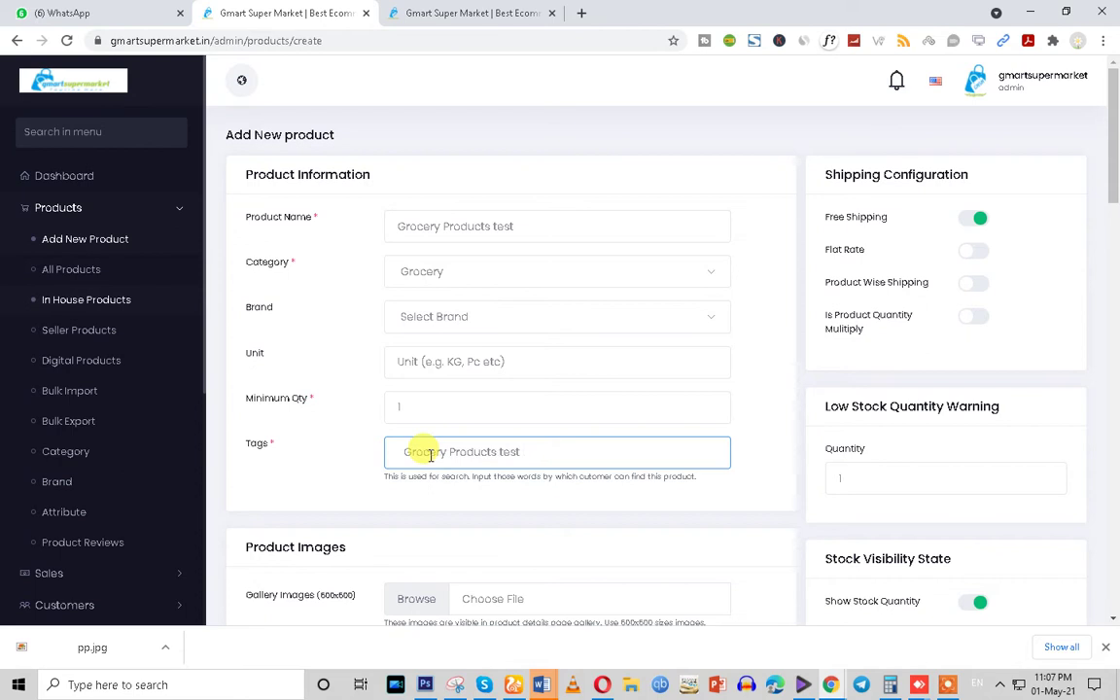
{"action": "scroll", "coordinate": [431, 454], "scroll_direction": "down", "scroll_amount": 1}
{"action": "key", "text": "Return"}
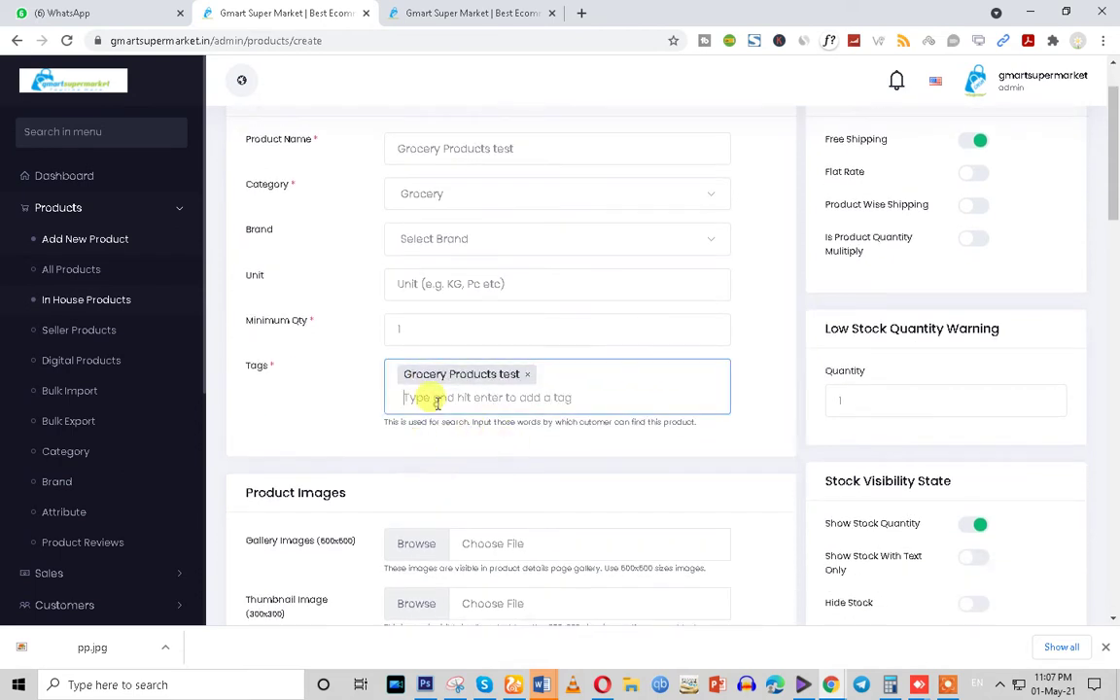
{"action": "scroll", "coordinate": [401, 445], "scroll_direction": "down", "scroll_amount": 1}
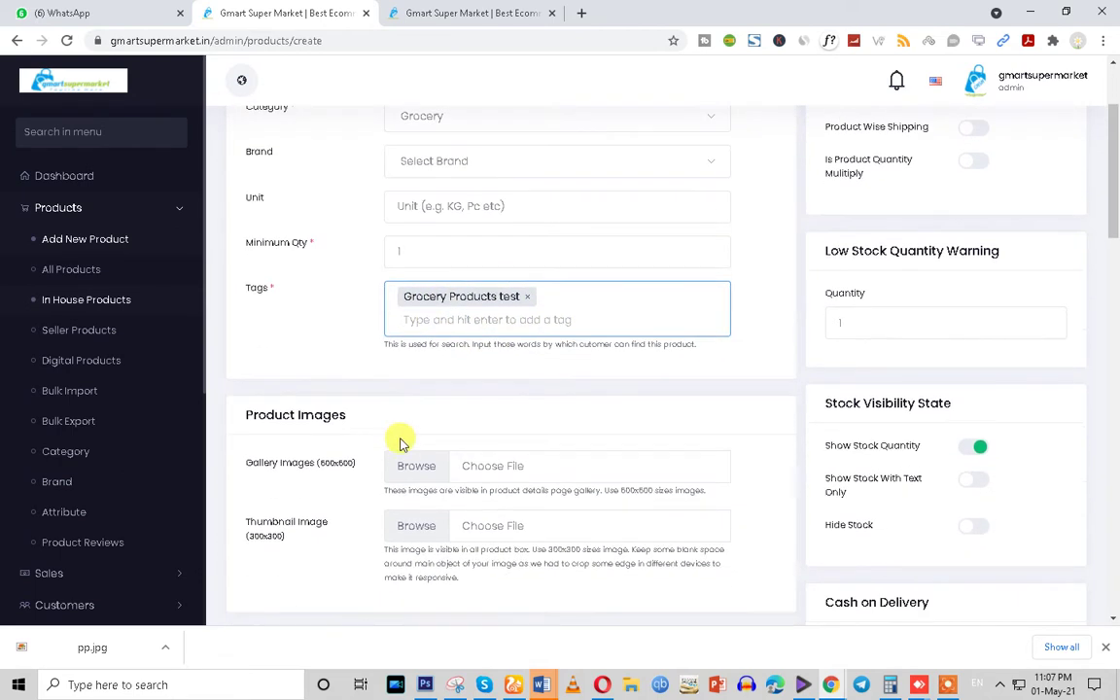
{"action": "scroll", "coordinate": [402, 445], "scroll_direction": "up", "scroll_amount": 2}
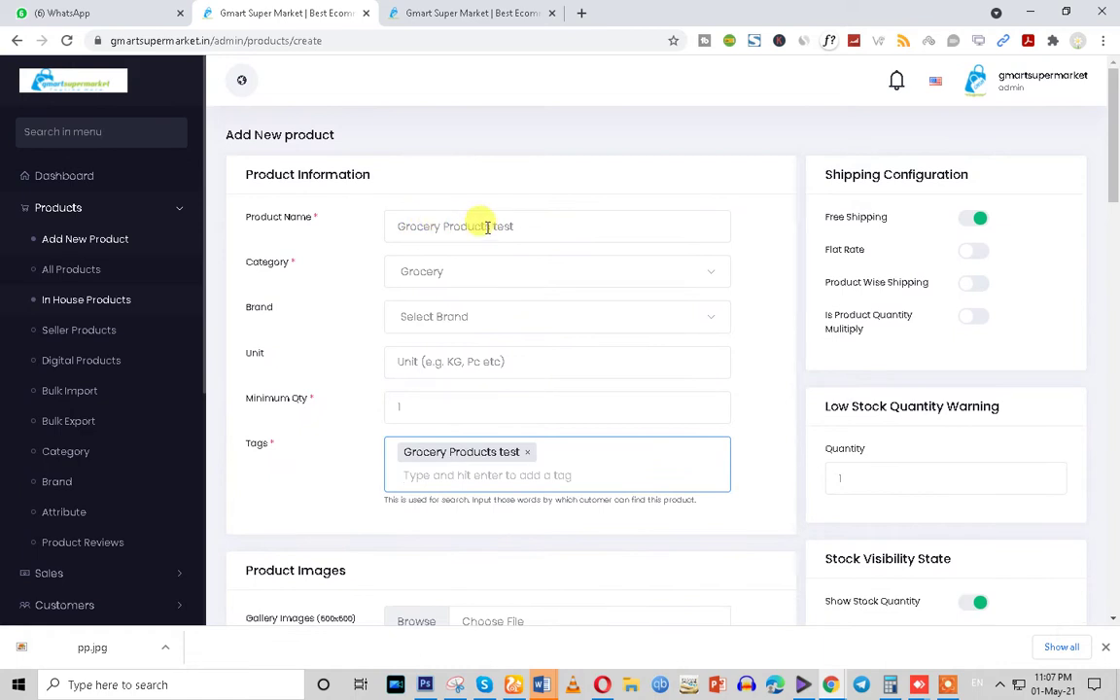
{"action": "left_click_drag", "start_coordinate": [491, 227], "coordinate": [180, 232]}
{"action": "key", "text": "ctrl+c"}
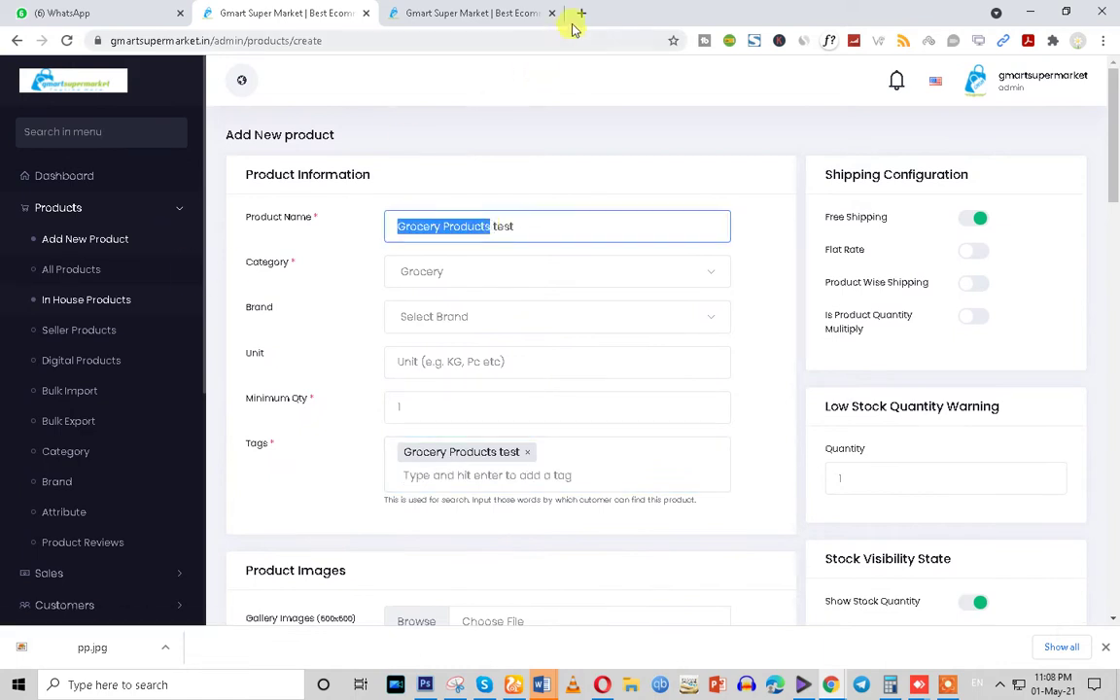
Open rapidtags.io/generator in a new tab and paste 'Grocery Products' as the search term
{"action": "left_click", "coordinate": [583, 11]}
{"action": "type", "text": "ra"}
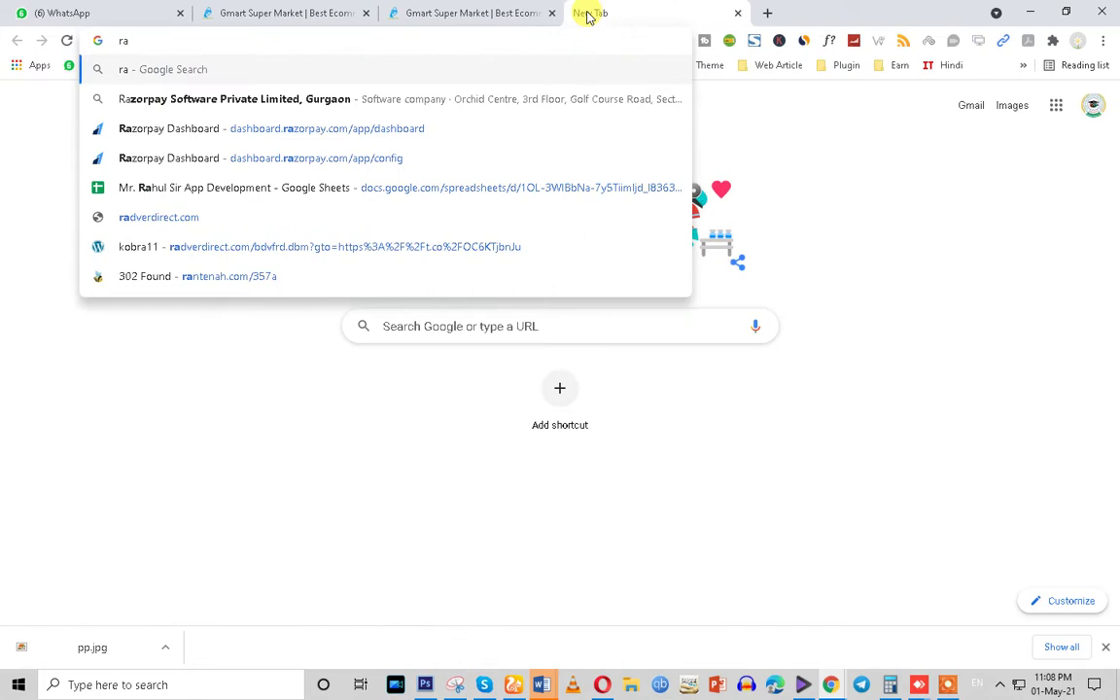
{"action": "key", "text": "BackSpace"}
{"action": "key", "text": "BackSpace"}
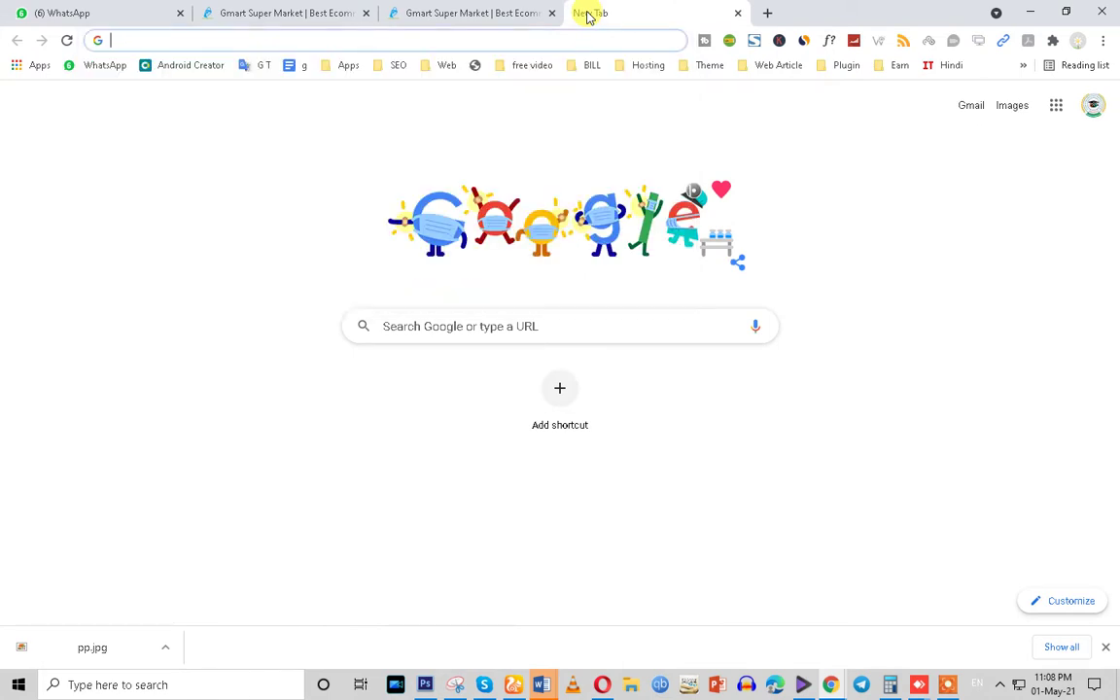
{"action": "type", "text": "rapi"}
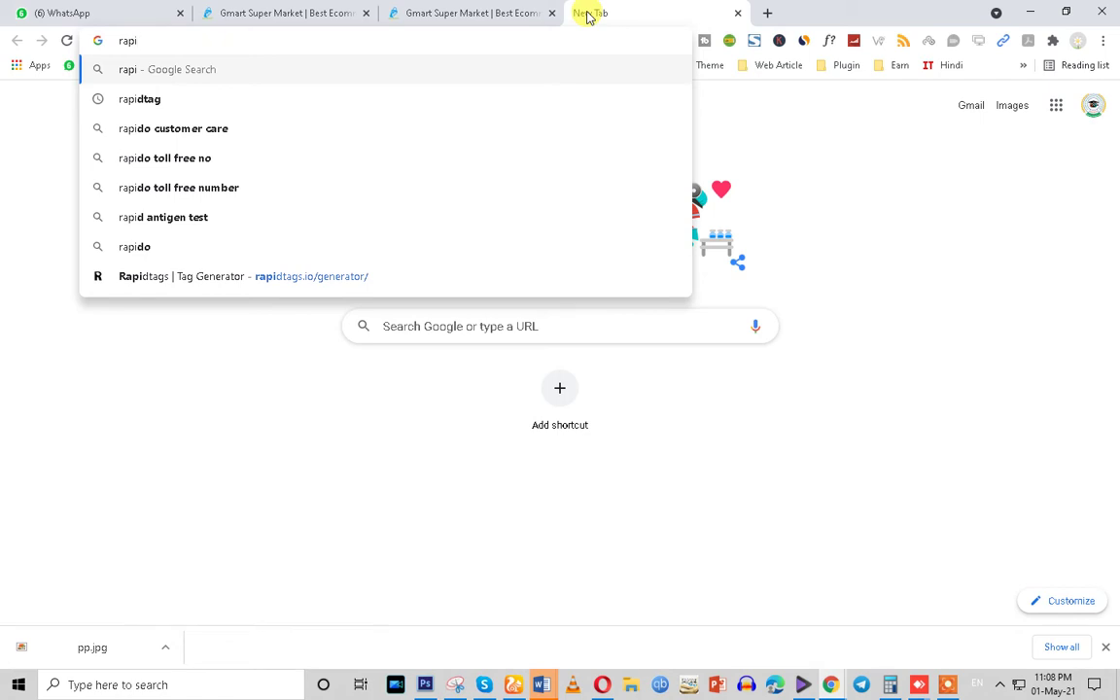
{"action": "left_click", "coordinate": [128, 105]}
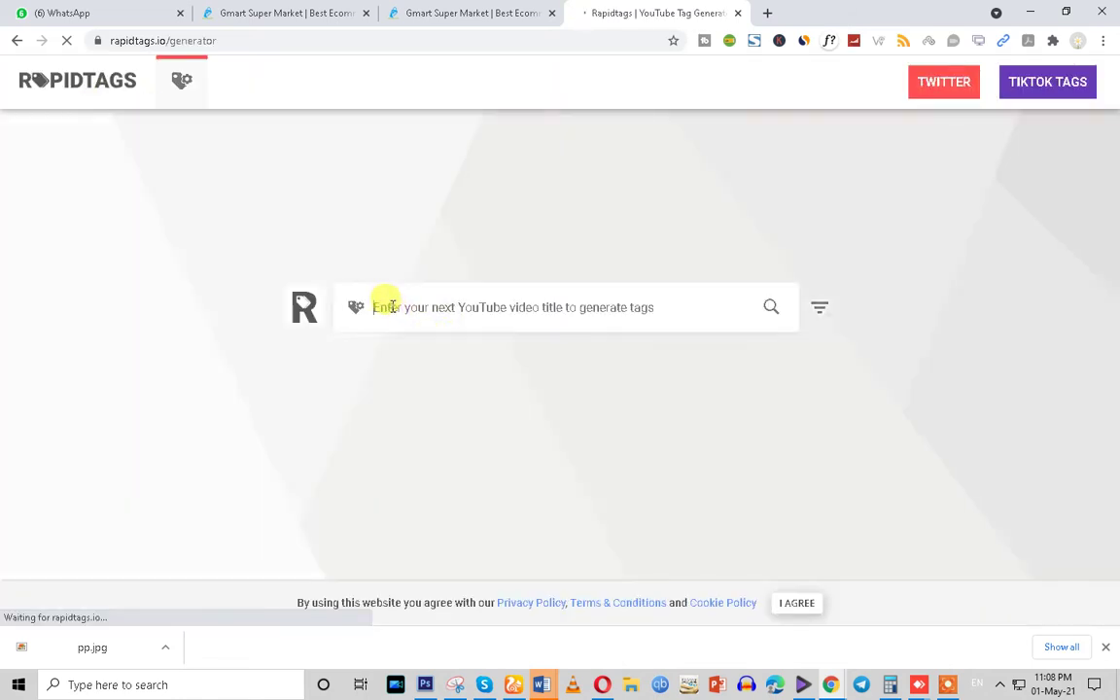
{"action": "key", "text": "ctrl+v"}
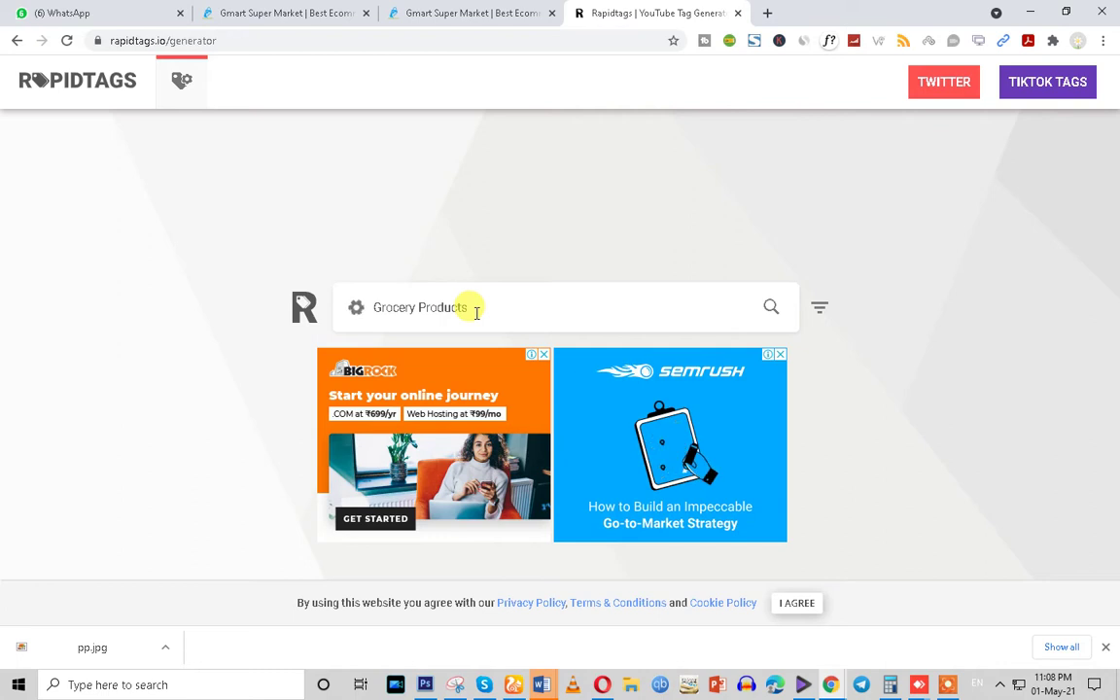
{"action": "left_click", "coordinate": [450, 12]}
Scroll the product form to Product Images, with its 600x600 gallery and 300x300 thumbnail fields
{"action": "left_click", "coordinate": [260, 11]}
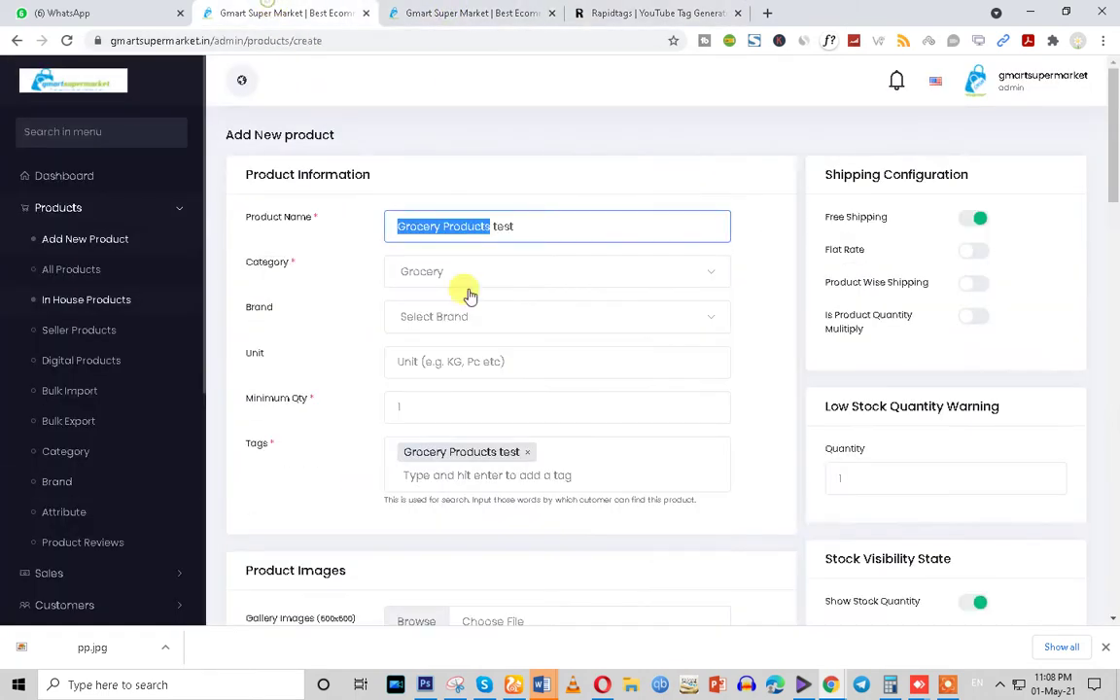
{"action": "scroll", "coordinate": [480, 432], "scroll_direction": "down", "scroll_amount": 3}
{"action": "scroll", "coordinate": [480, 433], "scroll_direction": "down", "scroll_amount": 1}
{"action": "left_click_drag", "start_coordinate": [245, 337], "coordinate": [353, 342]}
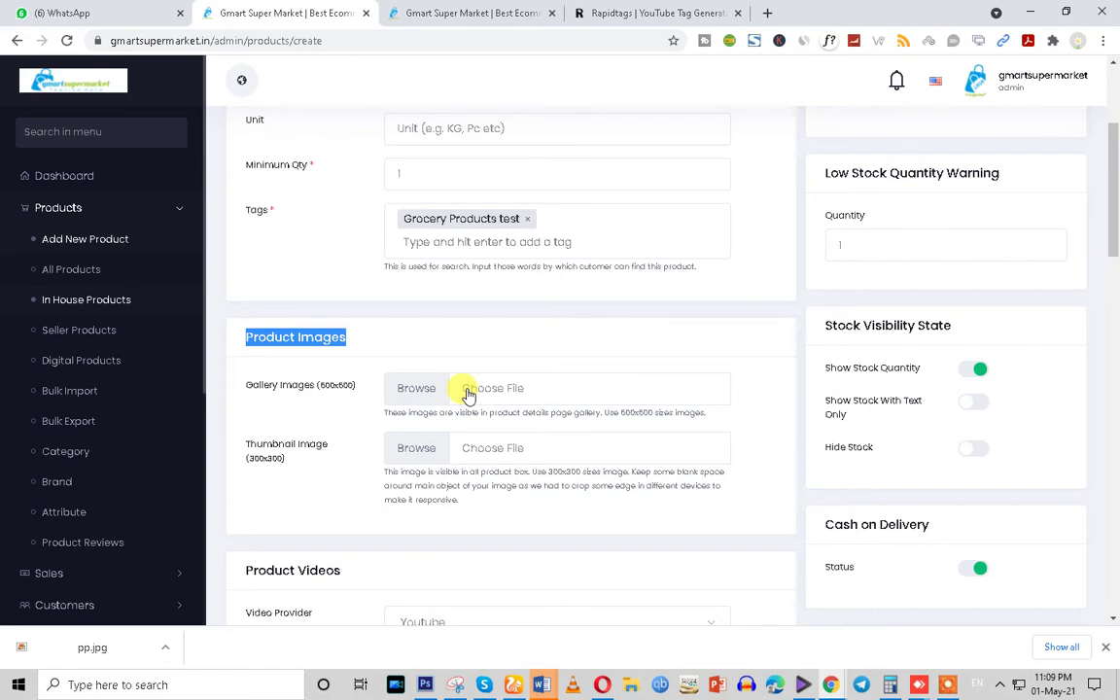
{"action": "left_click_drag", "start_coordinate": [246, 387], "coordinate": [354, 388]}
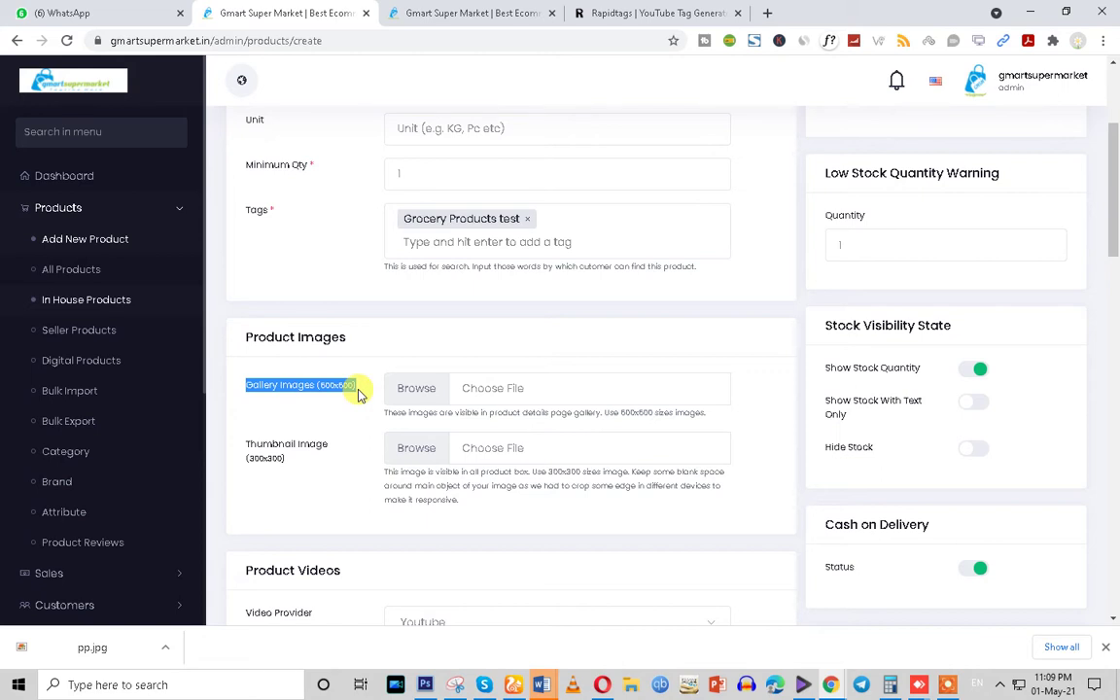
{"action": "left_click", "coordinate": [627, 13]}
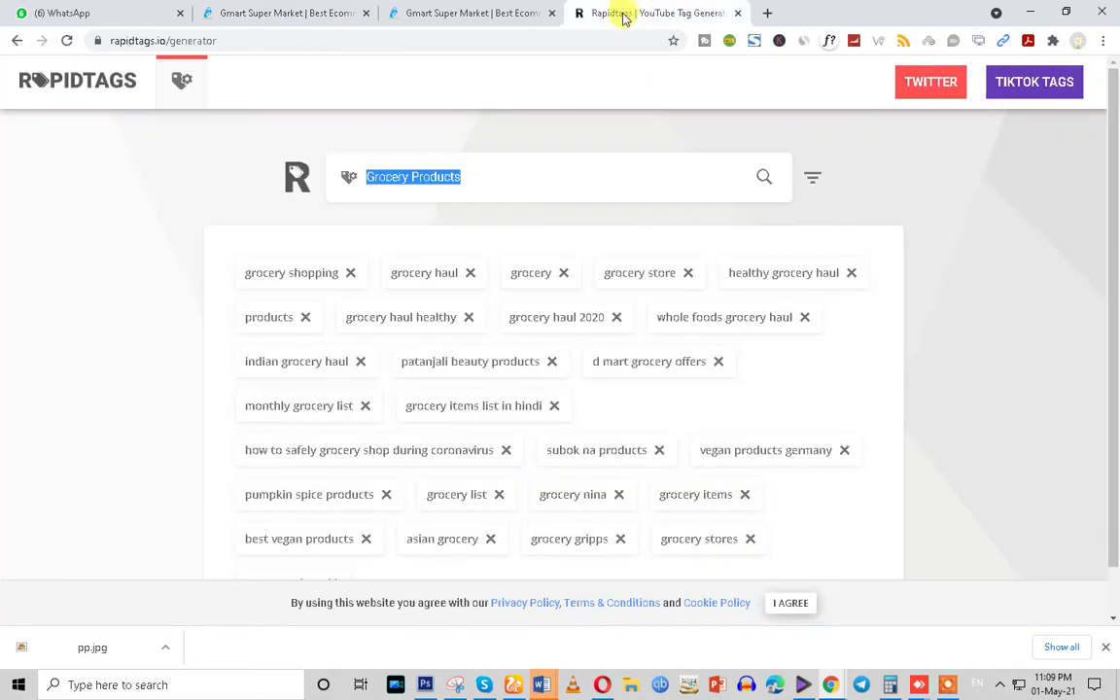
{"action": "left_click", "coordinate": [457, 12]}
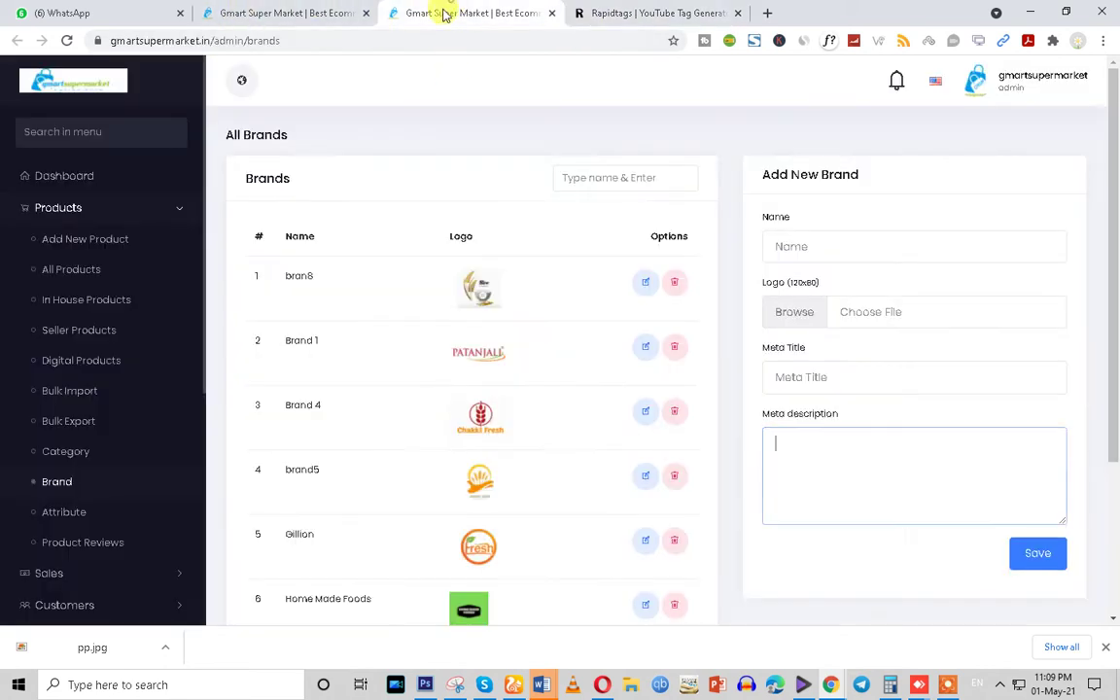
{"action": "left_click", "coordinate": [267, 12]}
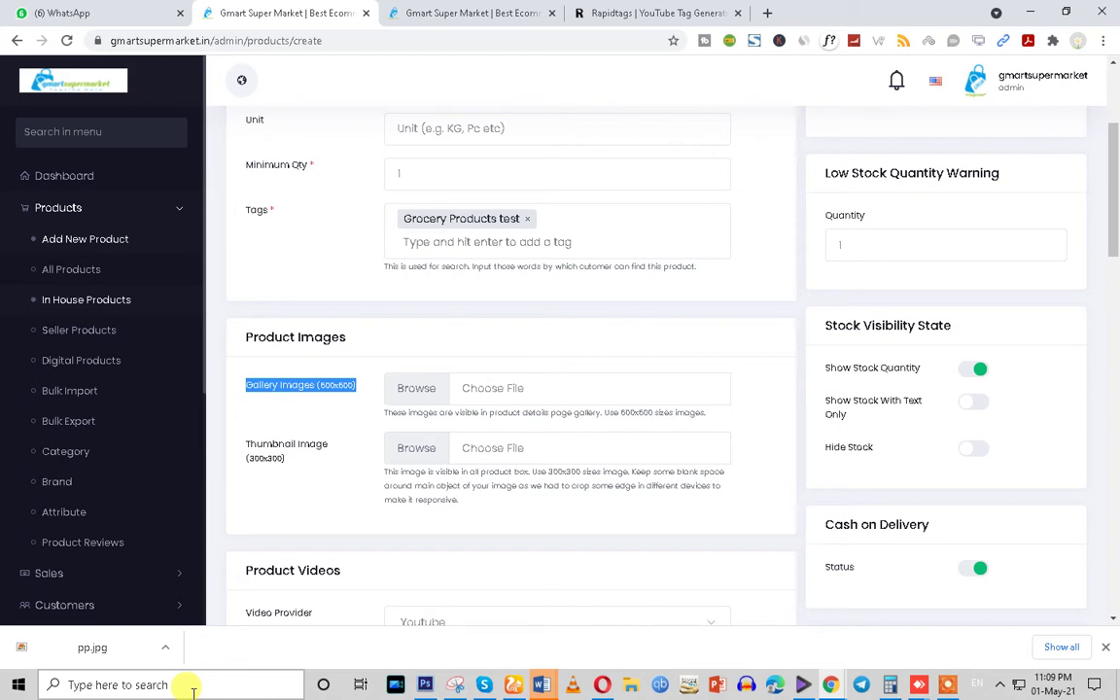
Attach the fruit-basket image th (88).jpg as the product's gallery image
{"action": "left_click", "coordinate": [401, 388]}
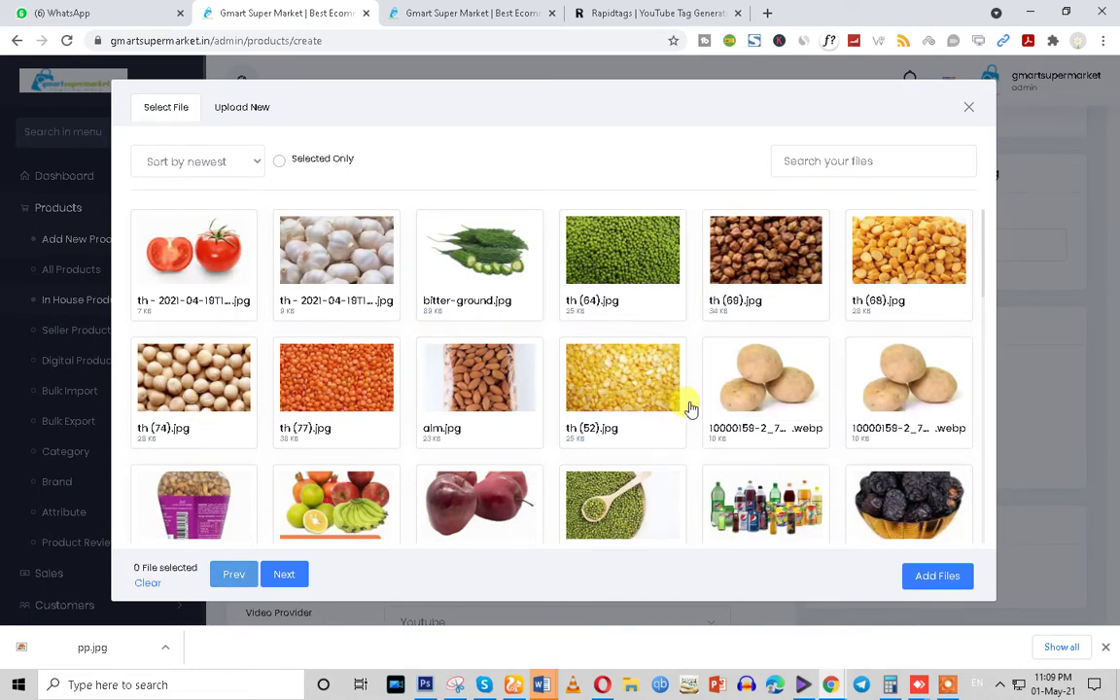
{"action": "left_click", "coordinate": [351, 525]}
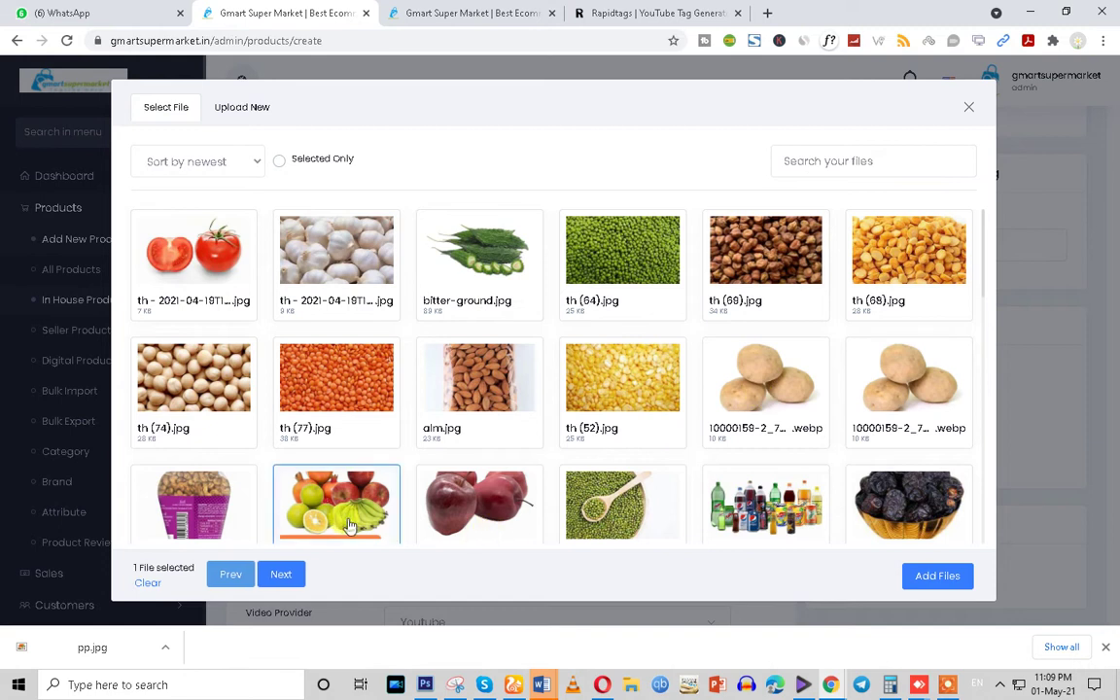
{"action": "scroll", "coordinate": [583, 457], "scroll_direction": "down", "scroll_amount": 2}
{"action": "left_click", "coordinate": [923, 579]}
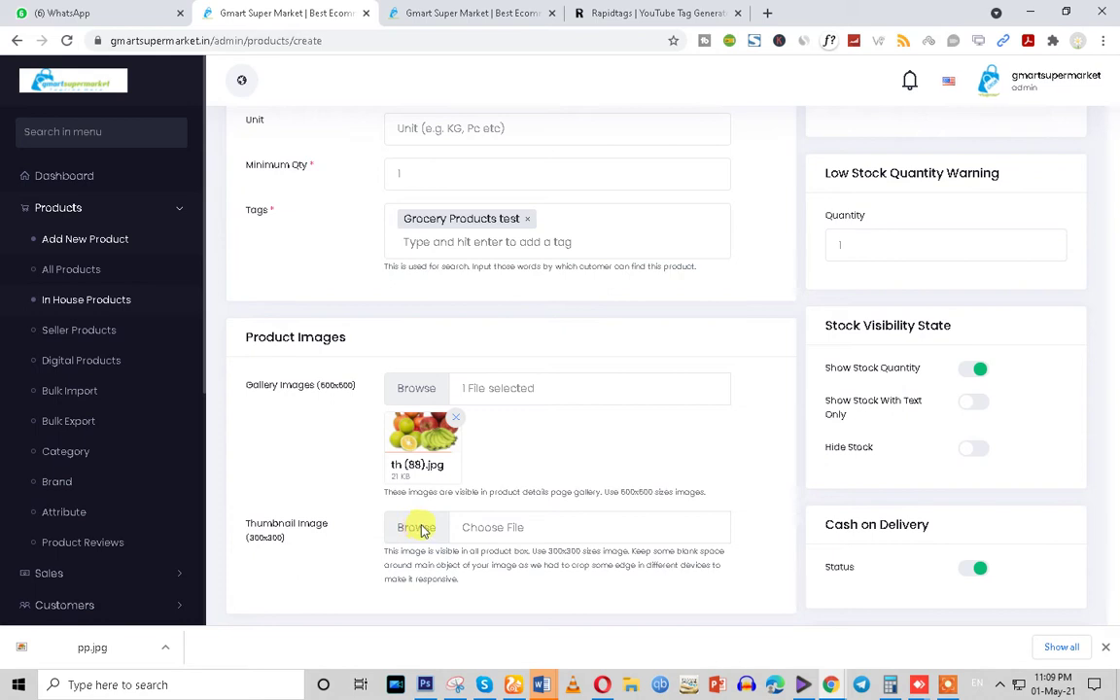
Set th (88).jpg as the Thumbnail Image and bring the Rapidtags tag list back
{"action": "left_click", "coordinate": [418, 528]}
{"action": "scroll", "coordinate": [379, 418], "scroll_direction": "down", "scroll_amount": 2}
{"action": "left_click", "coordinate": [330, 384]}
{"action": "left_click", "coordinate": [933, 578]}
{"action": "scroll", "coordinate": [519, 486], "scroll_direction": "down", "scroll_amount": 3}
{"action": "scroll", "coordinate": [476, 428], "scroll_direction": "down", "scroll_amount": 1}
{"action": "scroll", "coordinate": [467, 398], "scroll_direction": "up", "scroll_amount": 1}
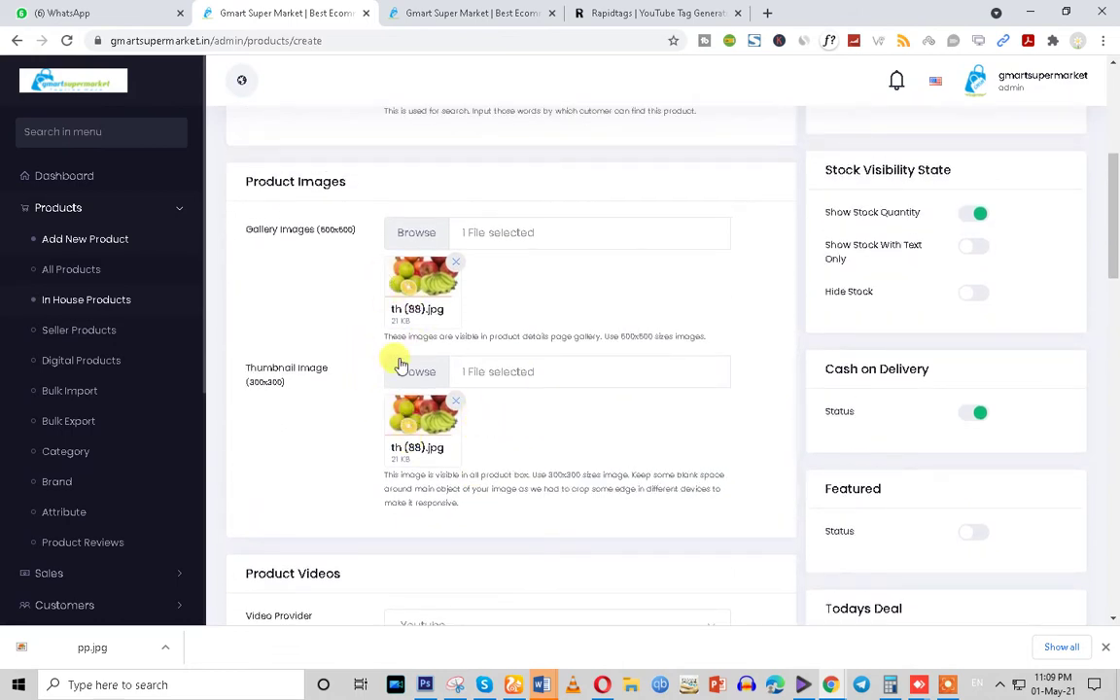
{"action": "left_click", "coordinate": [653, 12]}
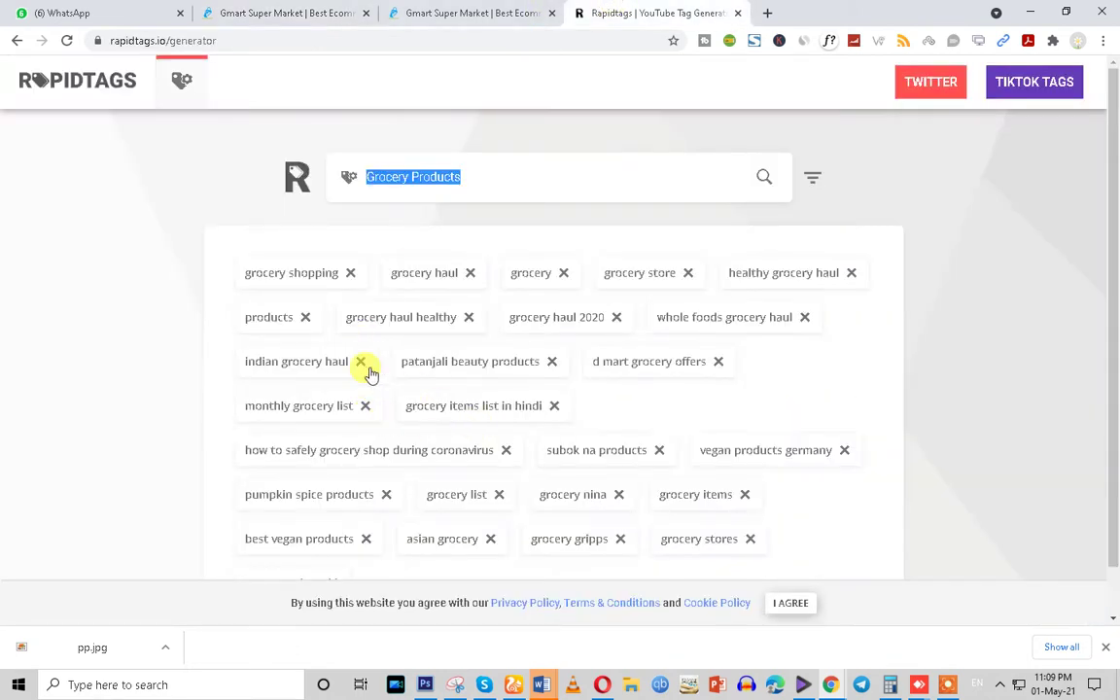
Delete the 'd mart grocery offers' and coronavirus shopping tags, accept cookies, and copy the remaining tags
{"action": "scroll", "coordinate": [824, 357], "scroll_direction": "down", "scroll_amount": 1}
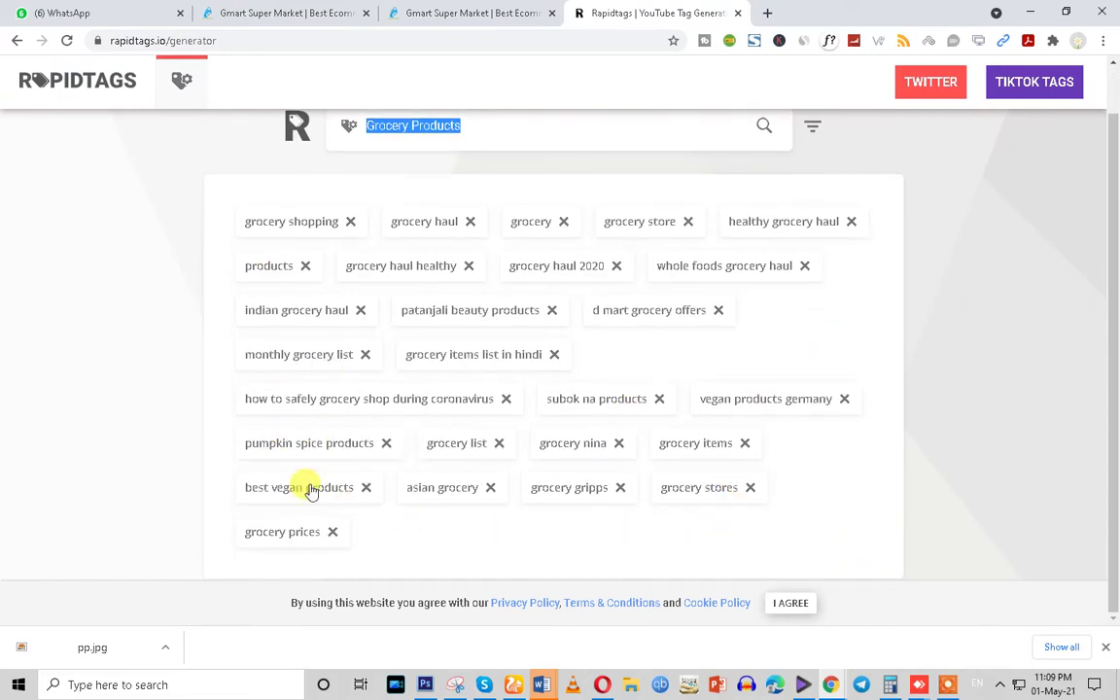
{"action": "left_click", "coordinate": [505, 399]}
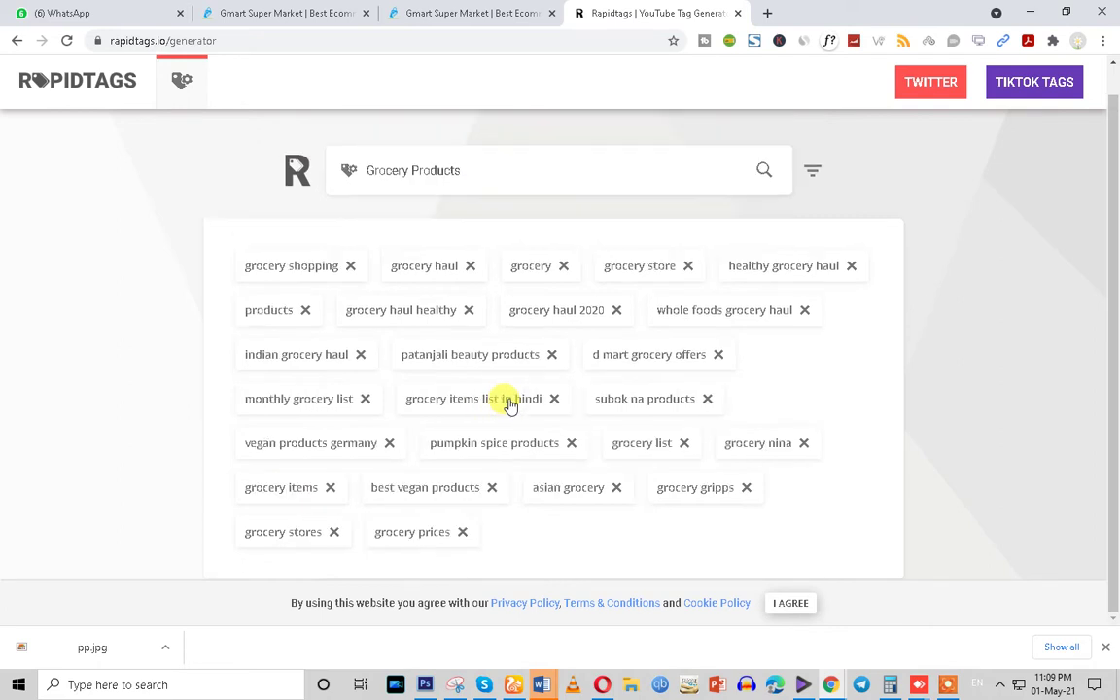
{"action": "left_click", "coordinate": [717, 357]}
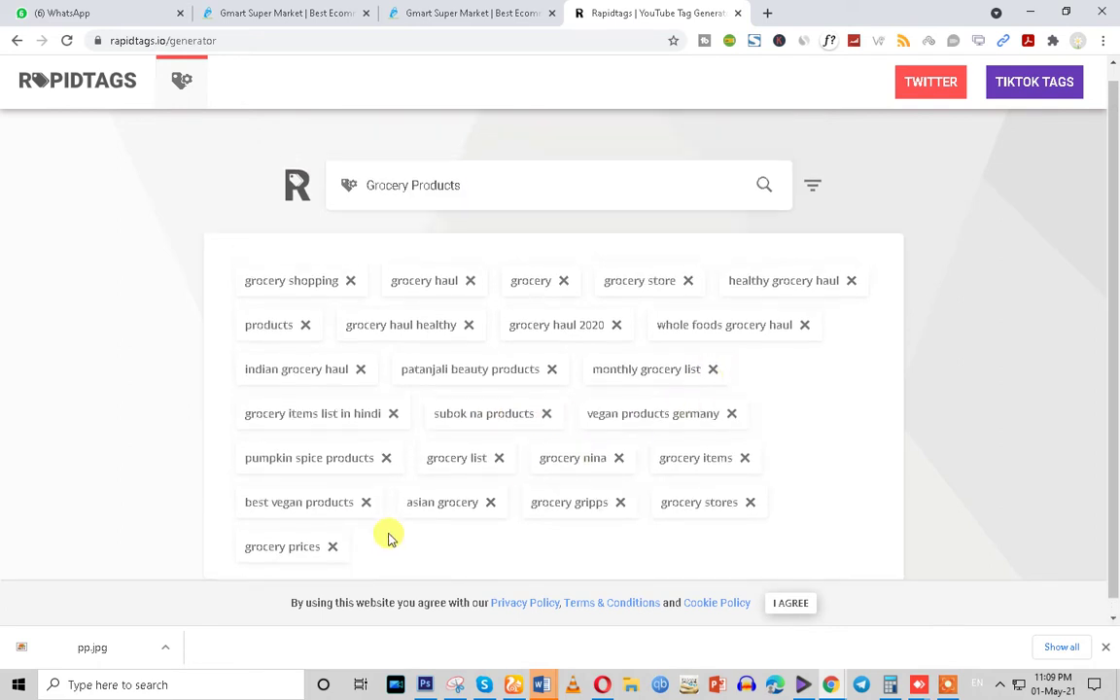
{"action": "left_click", "coordinate": [787, 603]}
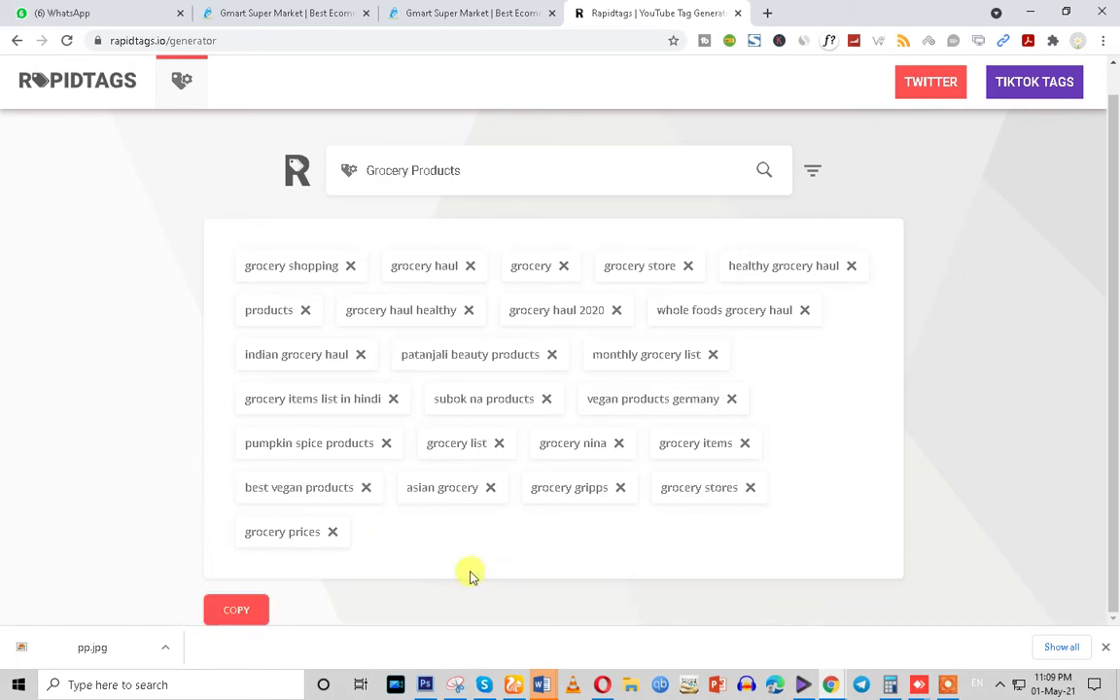
{"action": "left_click", "coordinate": [249, 611]}
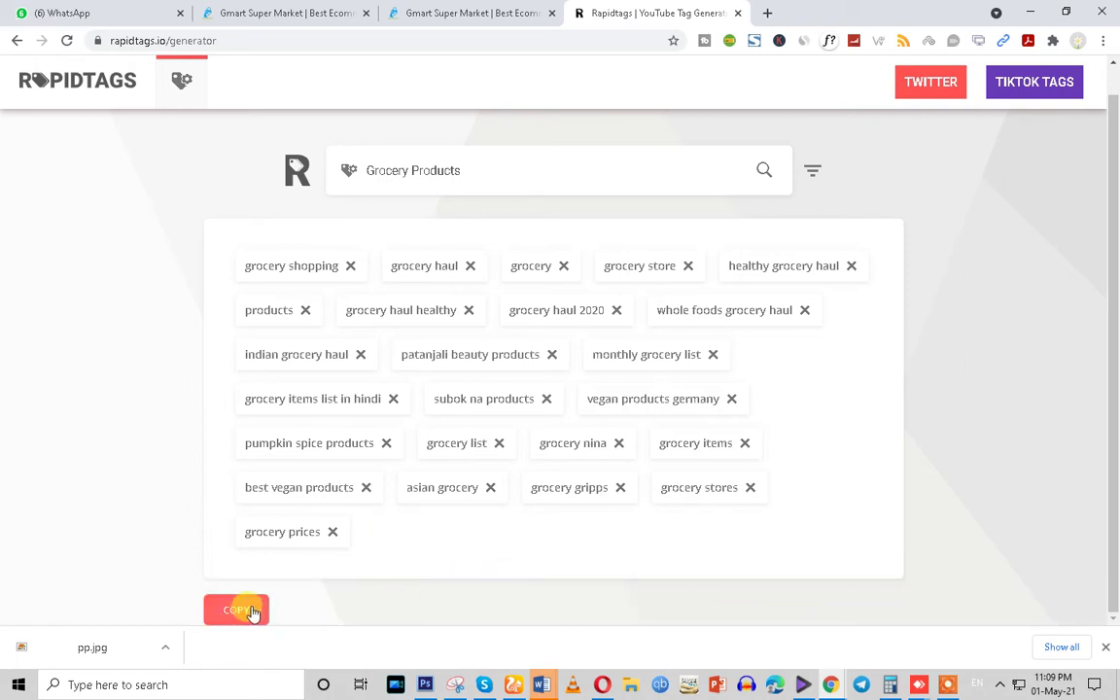
Paste the copied grocery tags into the product's Tags field
{"action": "left_click", "coordinate": [389, 13]}
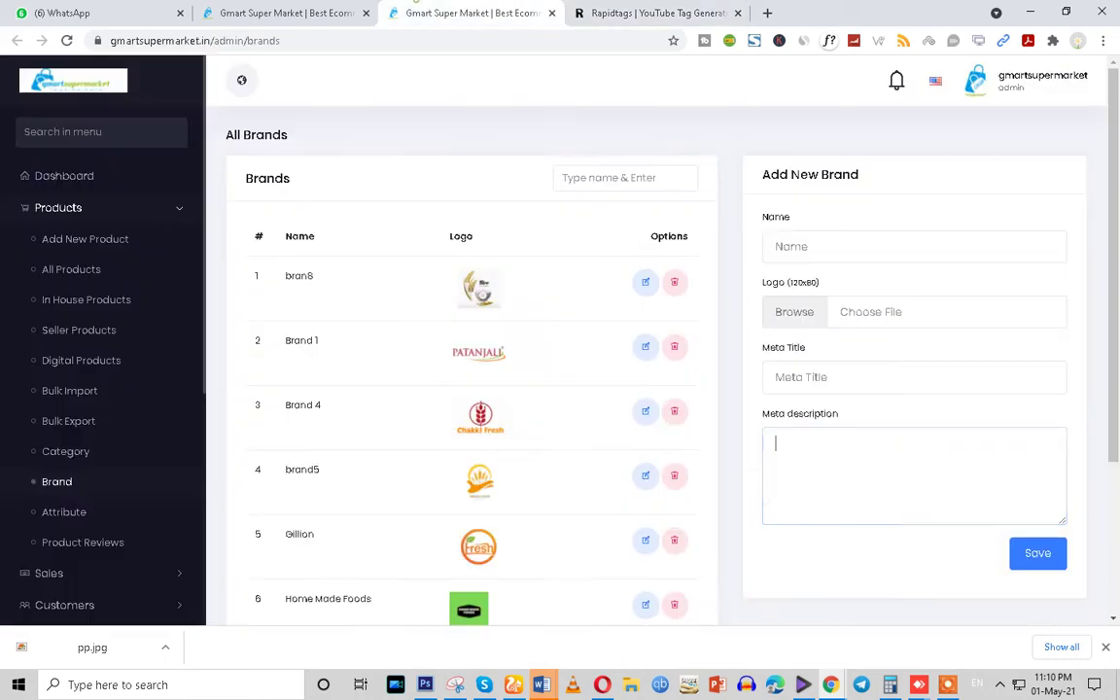
{"action": "left_click", "coordinate": [311, 14]}
{"action": "scroll", "coordinate": [462, 405], "scroll_direction": "up", "scroll_amount": 3}
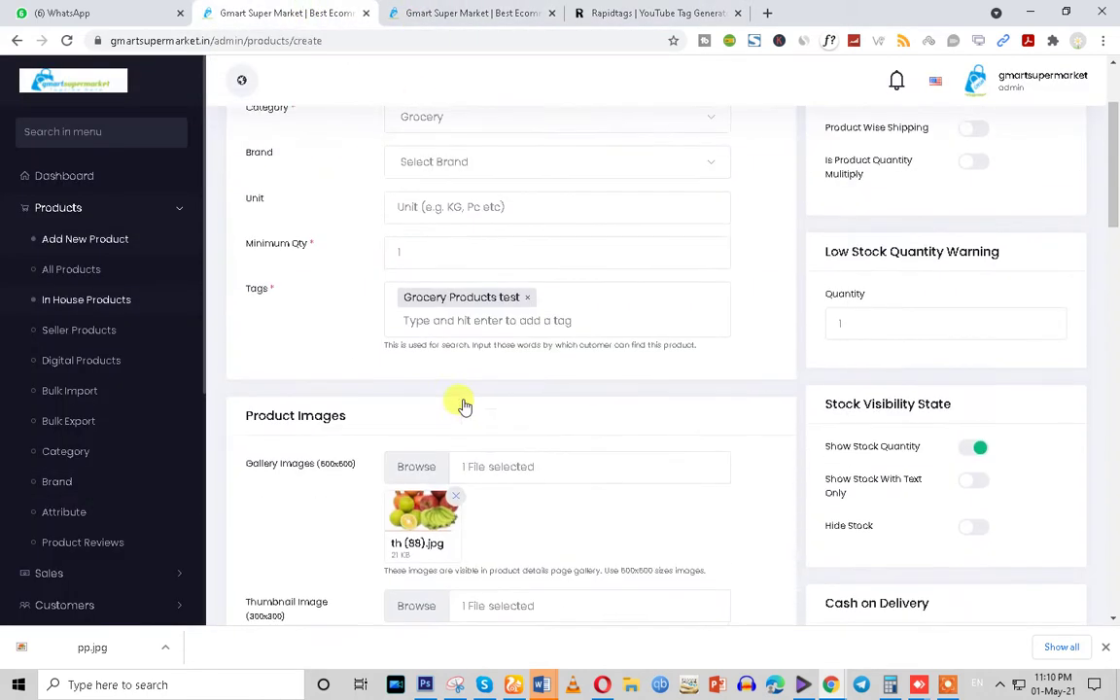
{"action": "left_click", "coordinate": [412, 397]}
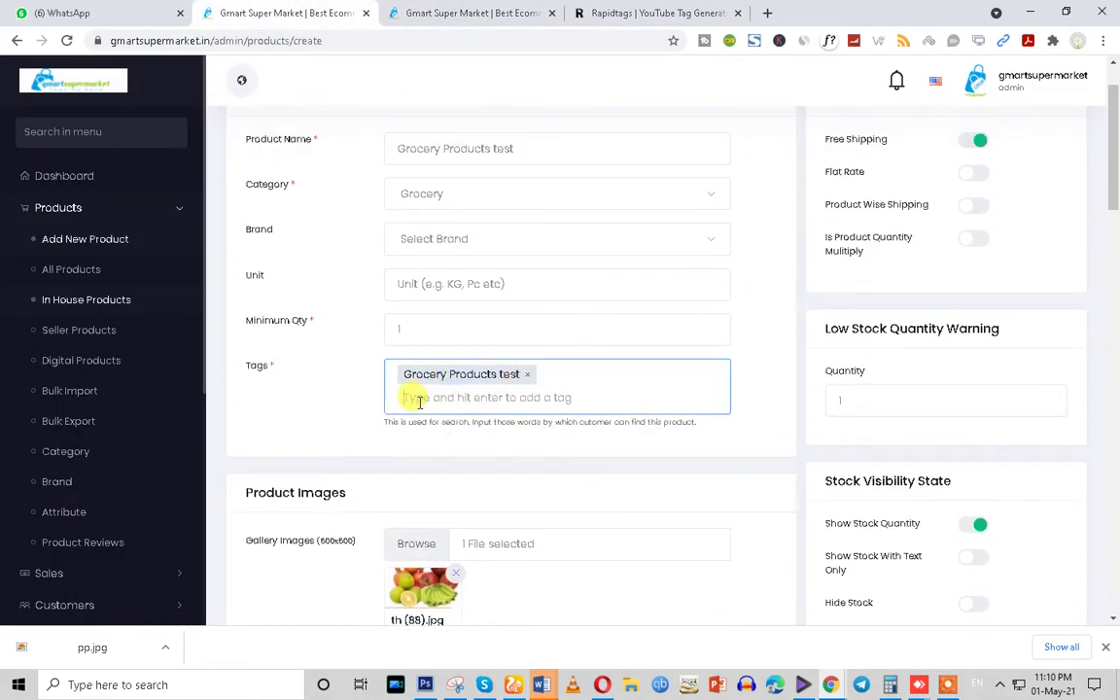
{"action": "key", "text": "ctrl+v"}
{"action": "scroll", "coordinate": [615, 537], "scroll_direction": "down", "scroll_amount": 2}
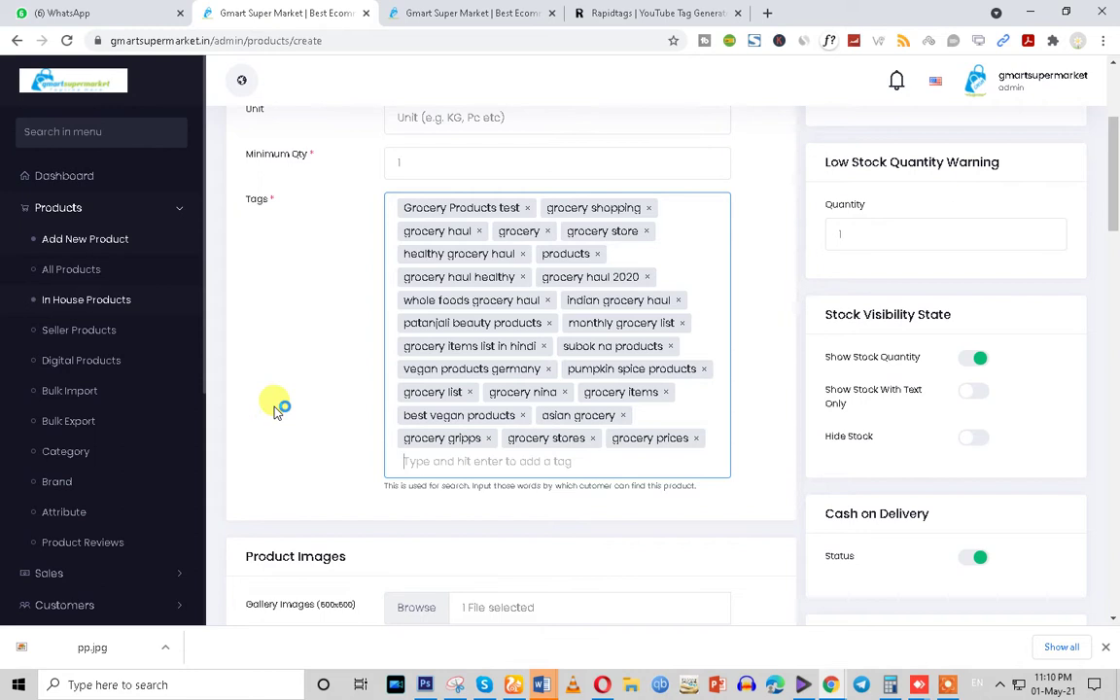
{"action": "scroll", "coordinate": [277, 418], "scroll_direction": "down", "scroll_amount": 8}
{"action": "scroll", "coordinate": [287, 435], "scroll_direction": "down", "scroll_amount": 15}
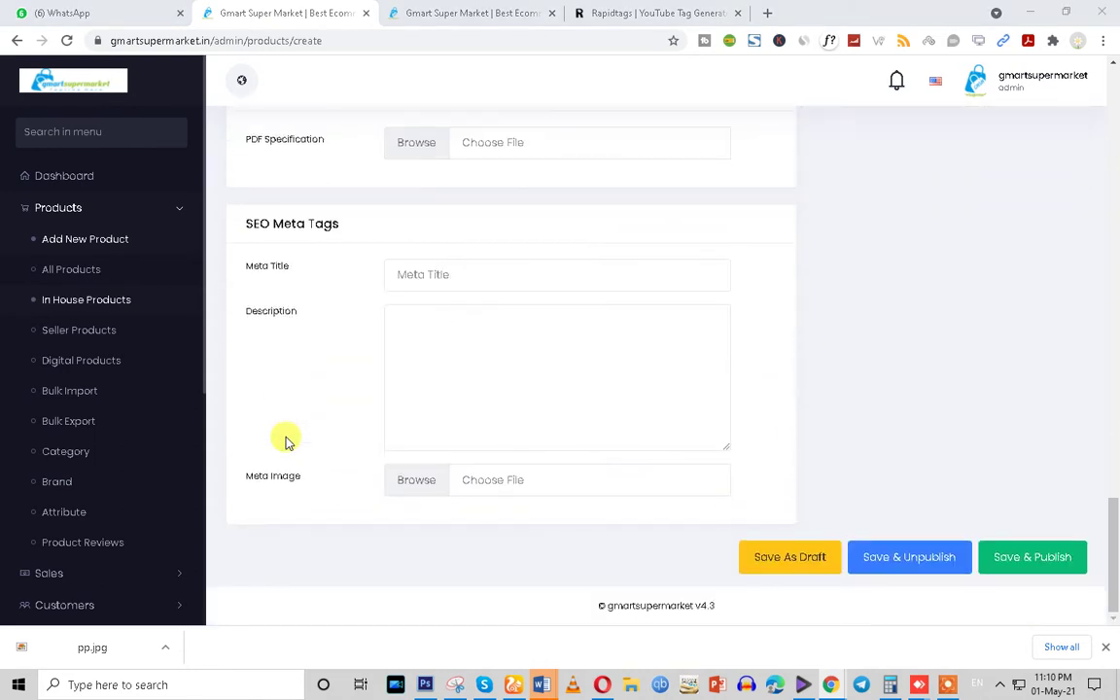
Paste the grocery keyword list into the SEO meta description box
{"action": "left_click", "coordinate": [434, 342]}
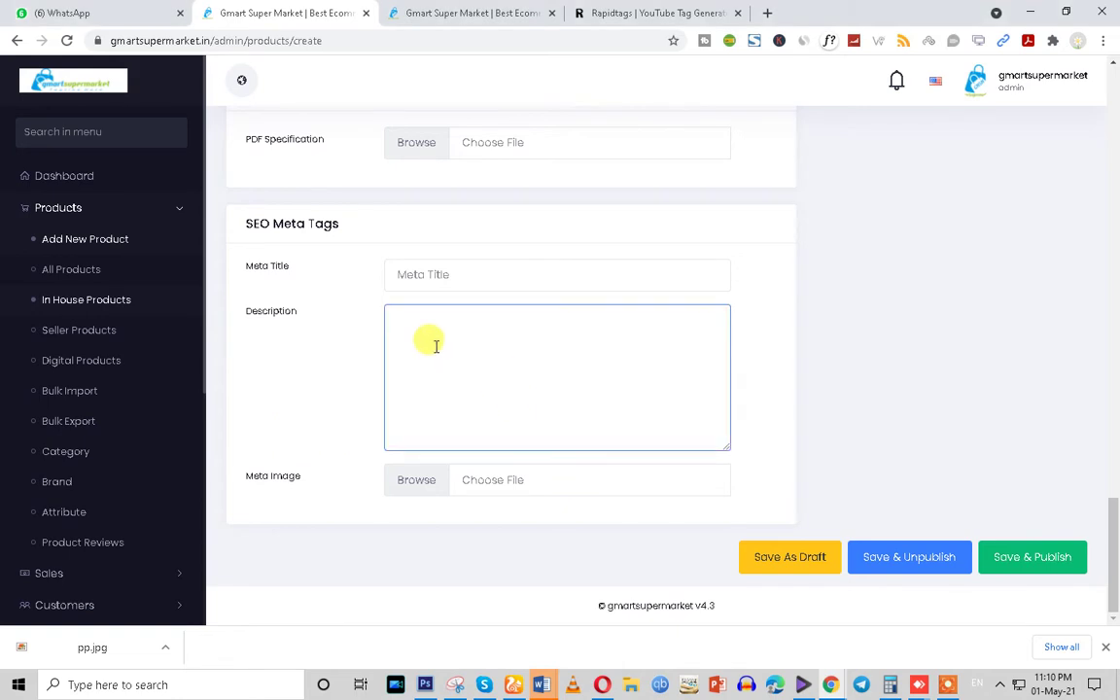
{"action": "scroll", "coordinate": [439, 381], "scroll_direction": "up", "scroll_amount": 4}
{"action": "scroll", "coordinate": [437, 415], "scroll_direction": "down", "scroll_amount": 3}
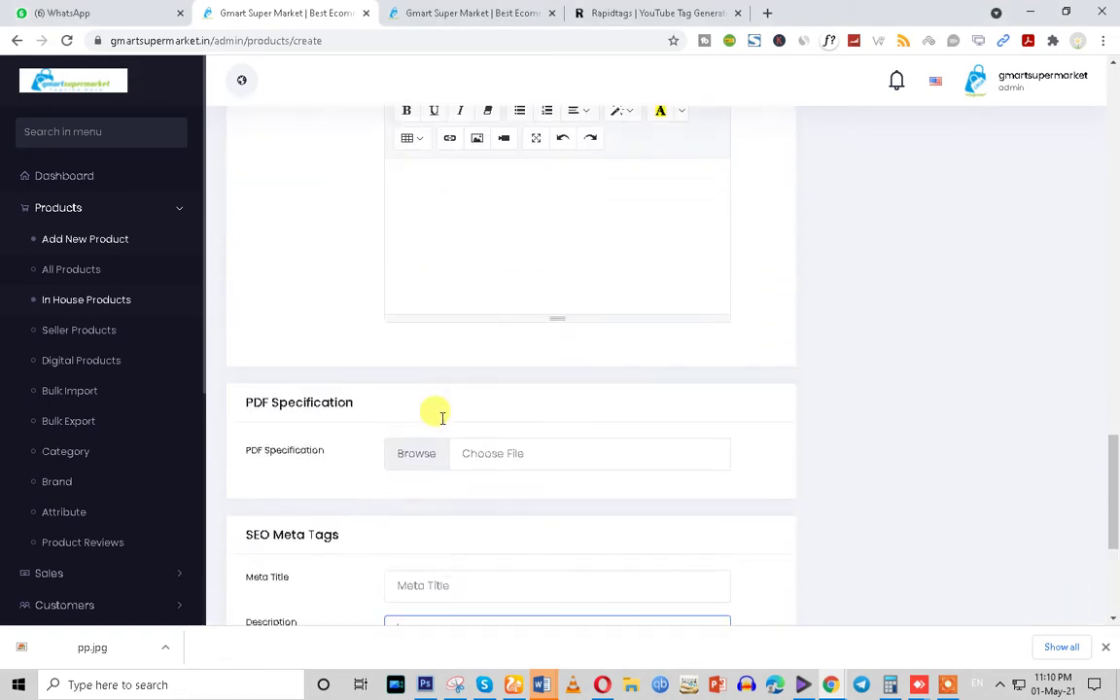
{"action": "scroll", "coordinate": [435, 525], "scroll_direction": "down", "scroll_amount": 1}
{"action": "scroll", "coordinate": [420, 357], "scroll_direction": "up", "scroll_amount": 4}
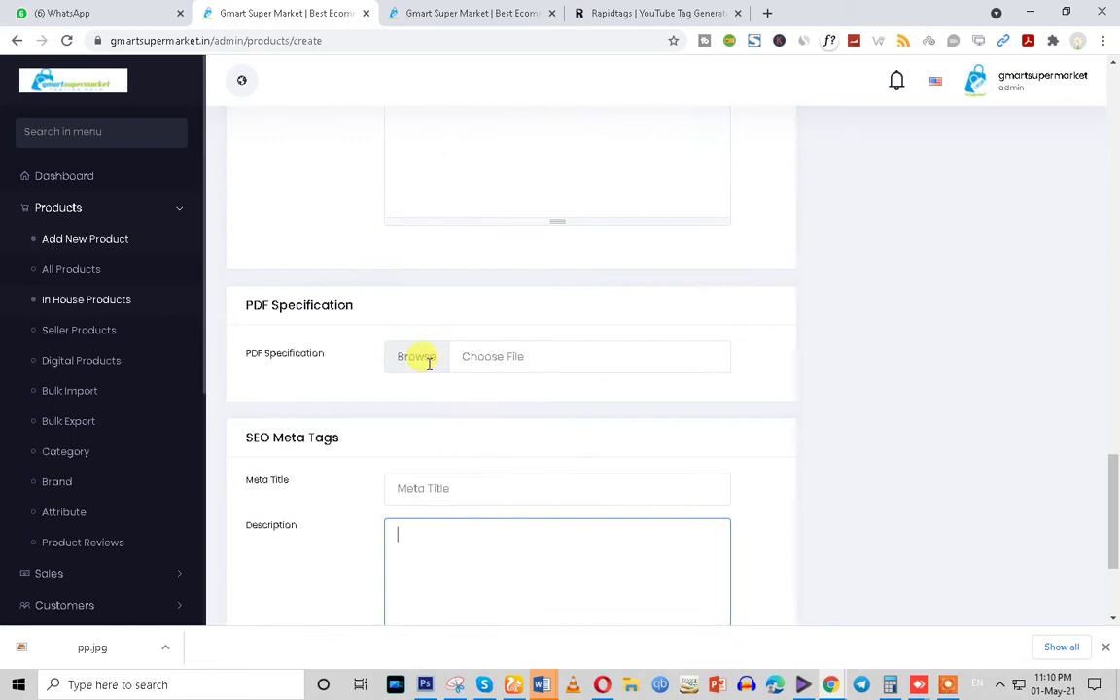
{"action": "scroll", "coordinate": [428, 362], "scroll_direction": "up", "scroll_amount": 1}
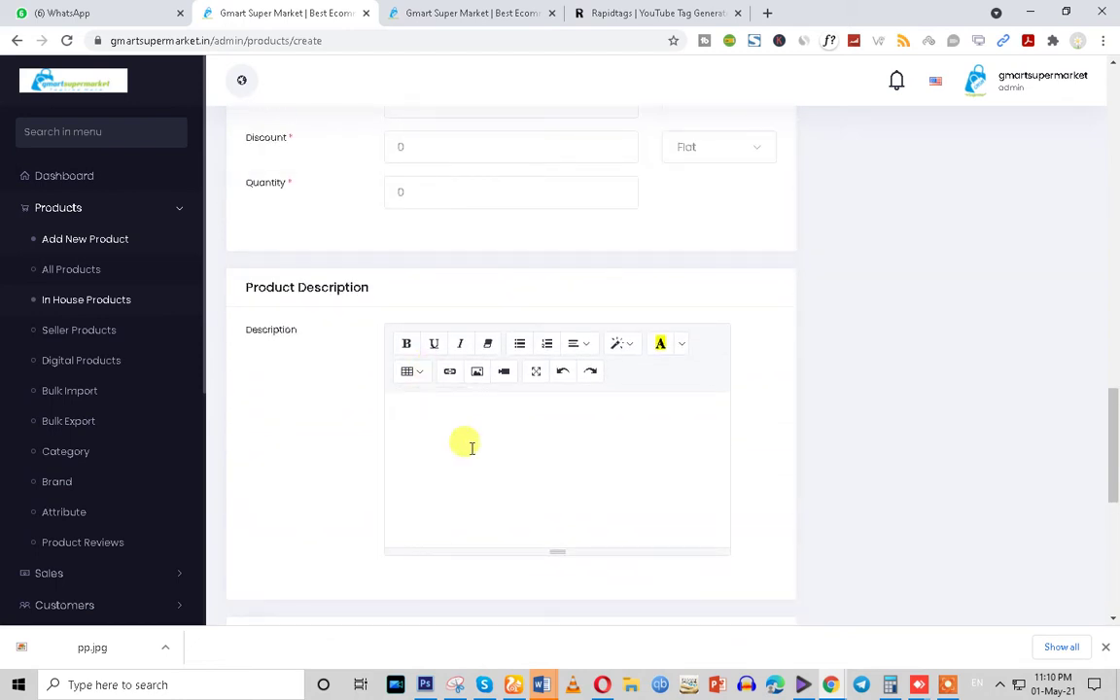
{"action": "scroll", "coordinate": [471, 447], "scroll_direction": "down", "scroll_amount": 5}
{"action": "left_click", "coordinate": [464, 445]}
{"action": "scroll", "coordinate": [464, 445], "scroll_direction": "up", "scroll_amount": 3}
{"action": "left_click", "coordinate": [422, 207]}
{"action": "scroll", "coordinate": [389, 282], "scroll_direction": "up", "scroll_amount": 2}
{"action": "scroll", "coordinate": [451, 431], "scroll_direction": "up", "scroll_amount": 1}
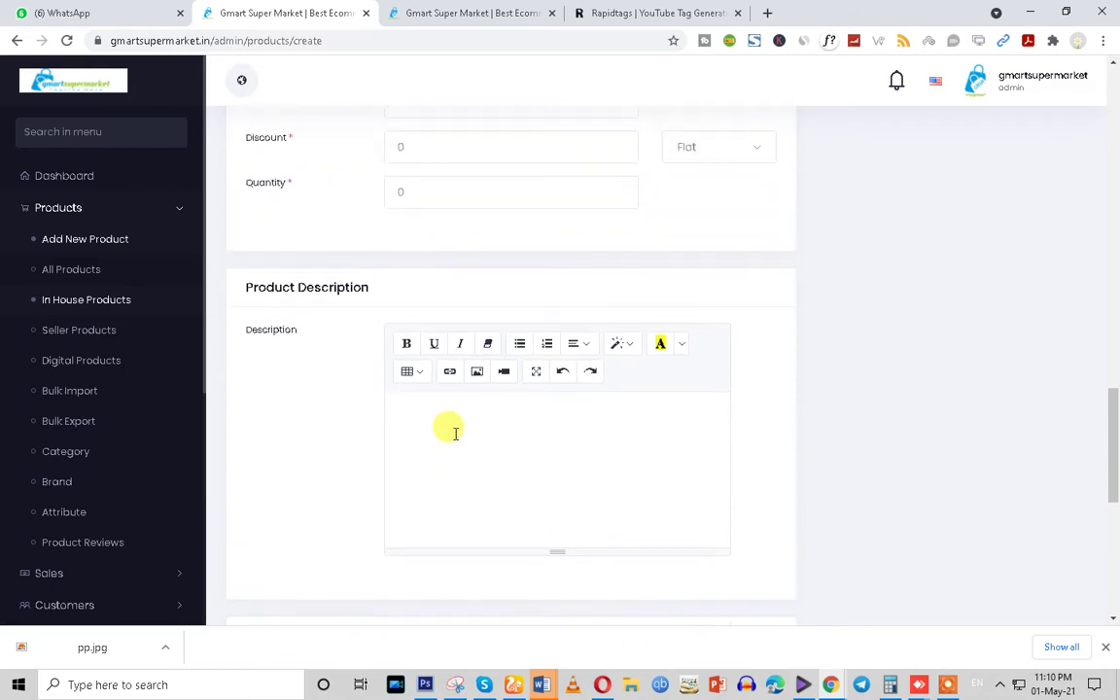
{"action": "scroll", "coordinate": [454, 433], "scroll_direction": "down", "scroll_amount": 6}
{"action": "scroll", "coordinate": [450, 486], "scroll_direction": "up", "scroll_amount": 1}
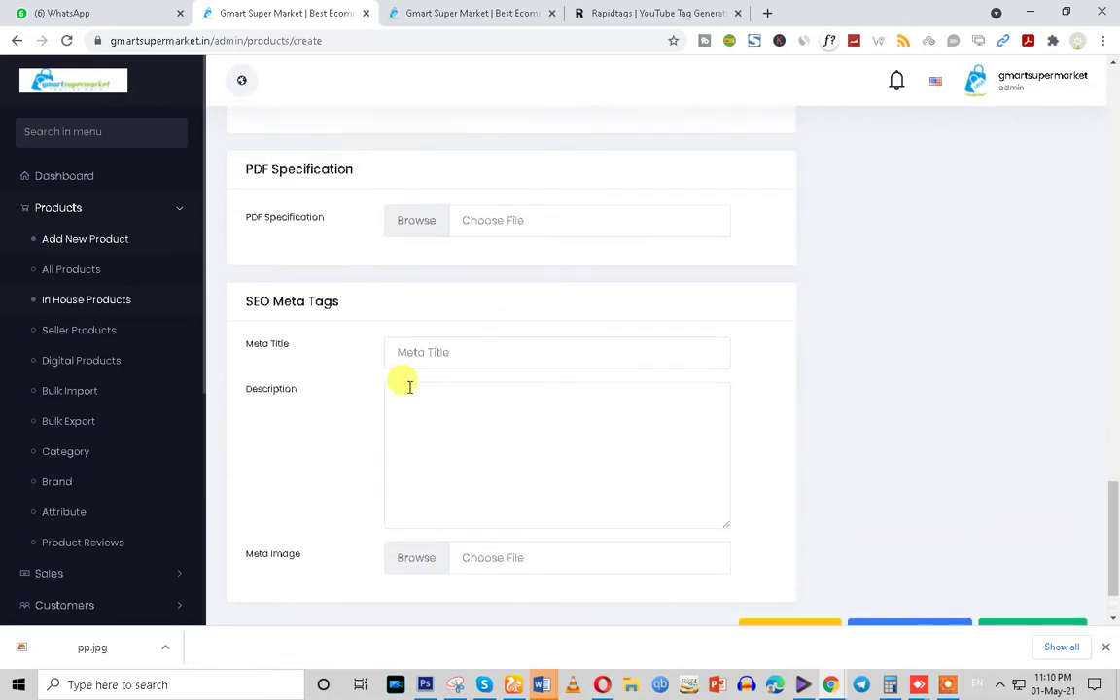
{"action": "left_click", "coordinate": [430, 352]}
{"action": "left_click", "coordinate": [421, 428]}
{"action": "key", "text": "ctrl+v"}
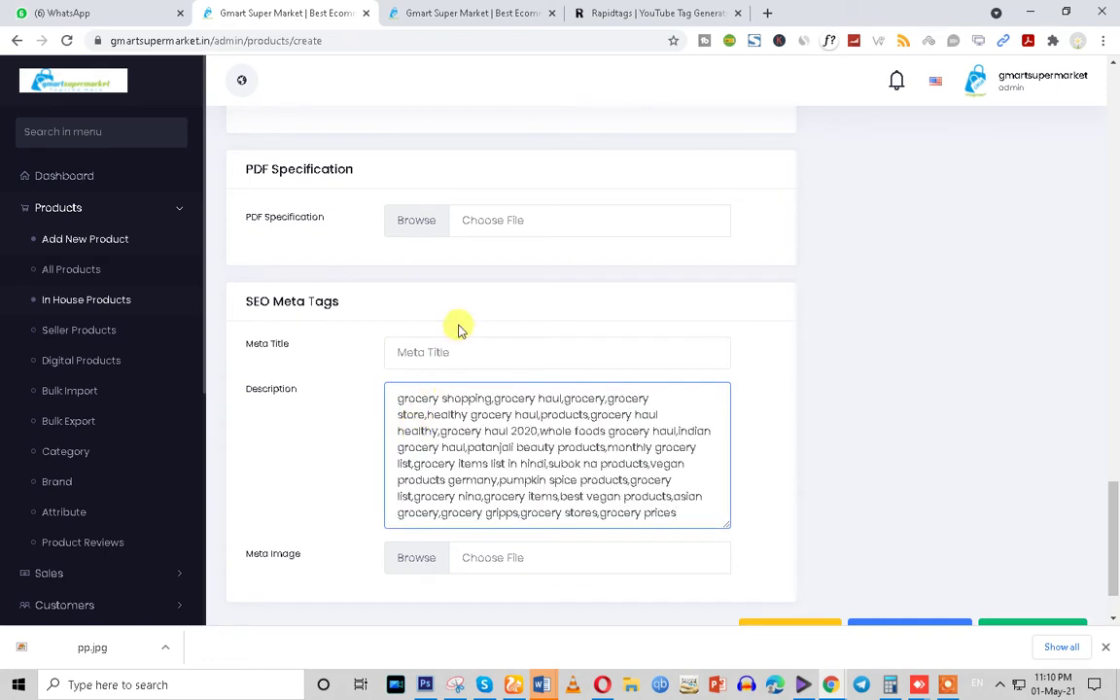
Fill the Meta Title with the 'Gmart Super Market' autofill suggestion
{"action": "left_click", "coordinate": [429, 351]}
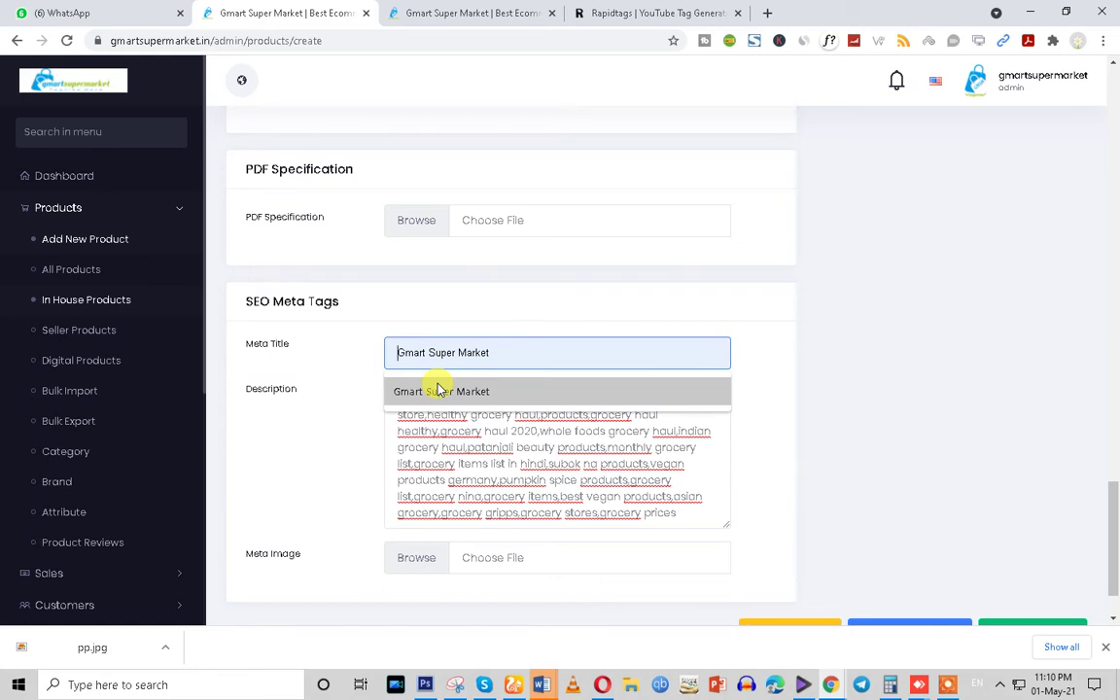
{"action": "left_click", "coordinate": [439, 390]}
{"action": "left_click_drag", "start_coordinate": [507, 350], "coordinate": [350, 365]}
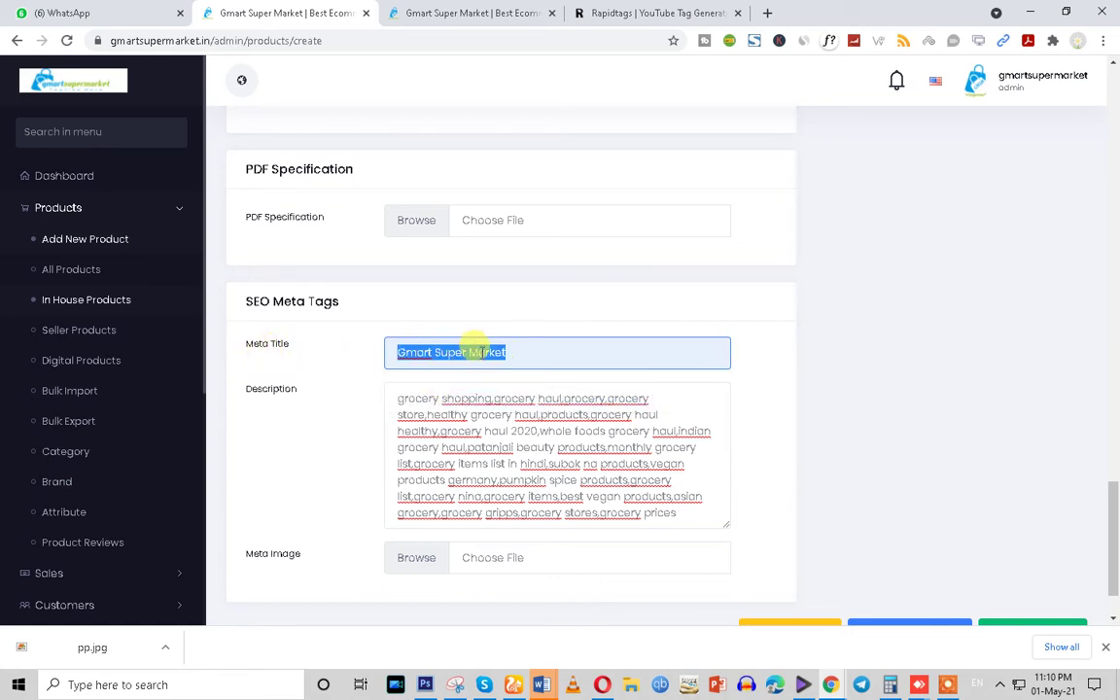
{"action": "scroll", "coordinate": [505, 468], "scroll_direction": "down", "scroll_amount": 1}
{"action": "scroll", "coordinate": [506, 469], "scroll_direction": "up", "scroll_amount": 1}
{"action": "scroll", "coordinate": [500, 463], "scroll_direction": "down", "scroll_amount": 1}
{"action": "scroll", "coordinate": [505, 472], "scroll_direction": "up", "scroll_amount": 4}
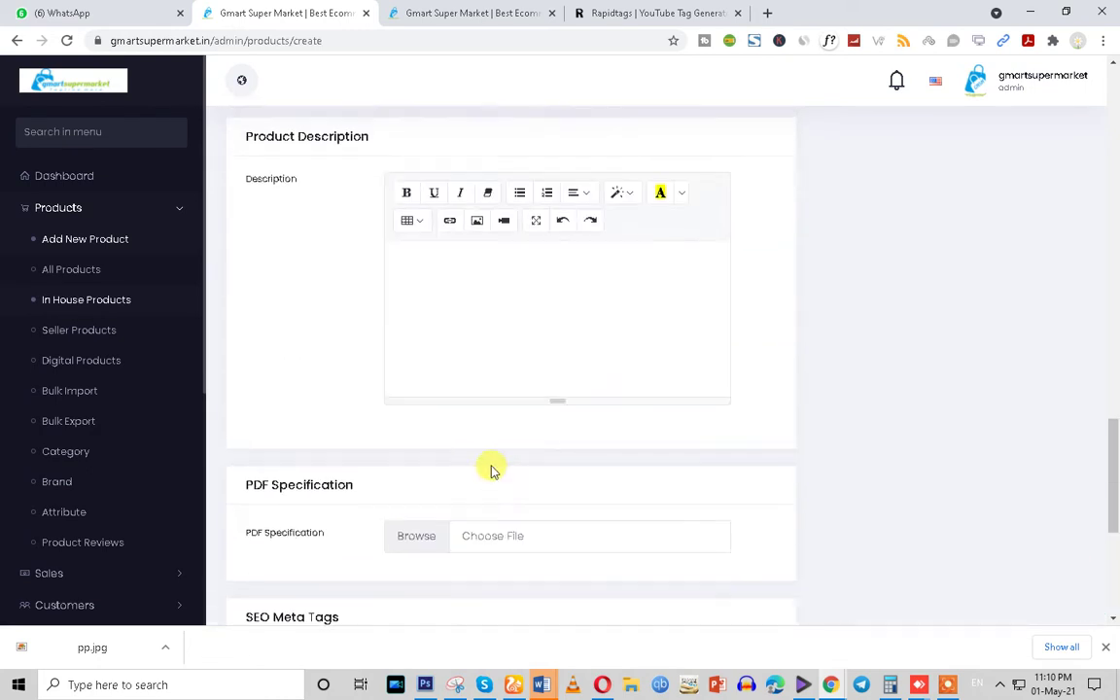
{"action": "scroll", "coordinate": [491, 470], "scroll_direction": "up", "scroll_amount": 10}
{"action": "scroll", "coordinate": [491, 471], "scroll_direction": "down", "scroll_amount": 2}
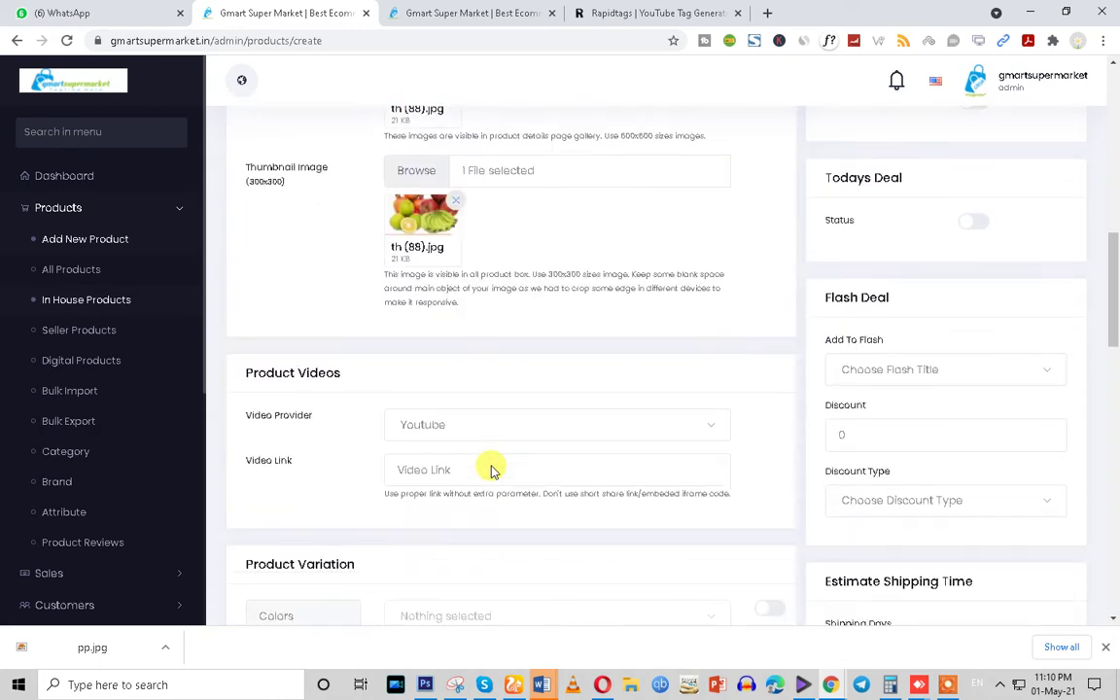
{"action": "left_click_drag", "start_coordinate": [232, 377], "coordinate": [337, 373]}
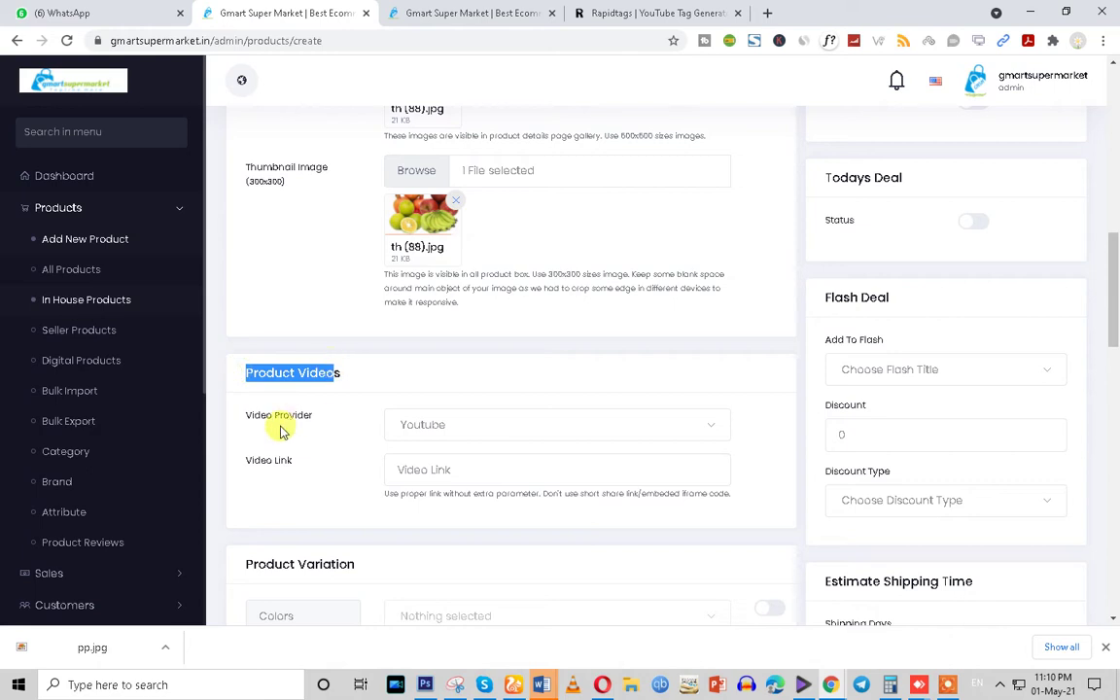
{"action": "left_click_drag", "start_coordinate": [312, 416], "coordinate": [245, 416]}
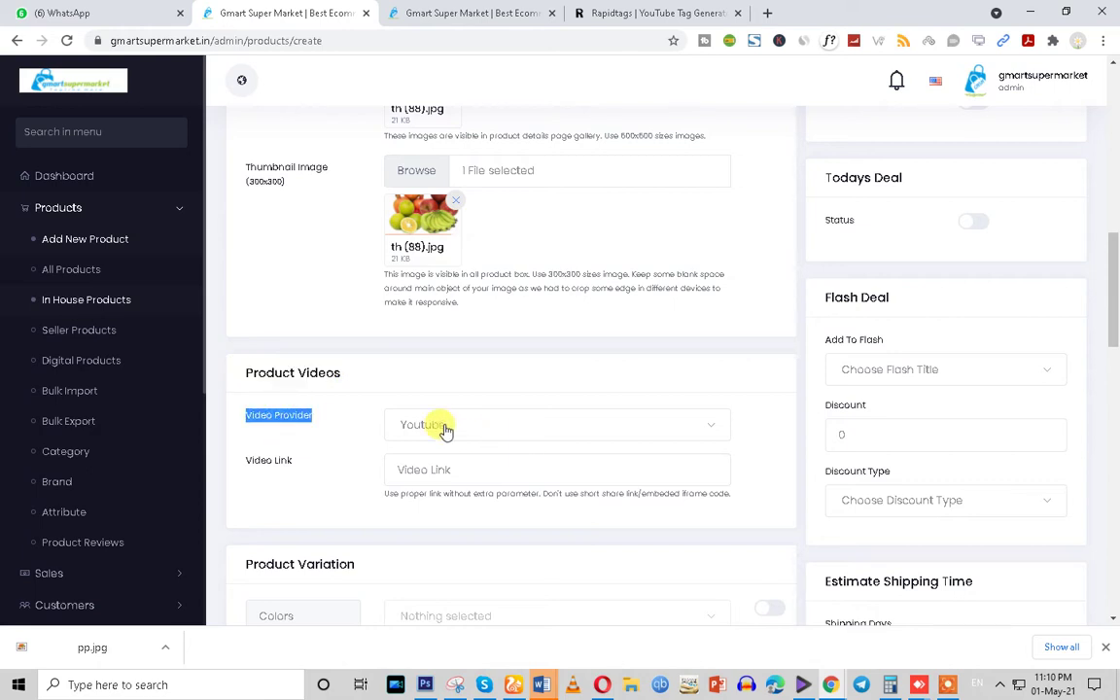
{"action": "scroll", "coordinate": [437, 408], "scroll_direction": "up", "scroll_amount": 3}
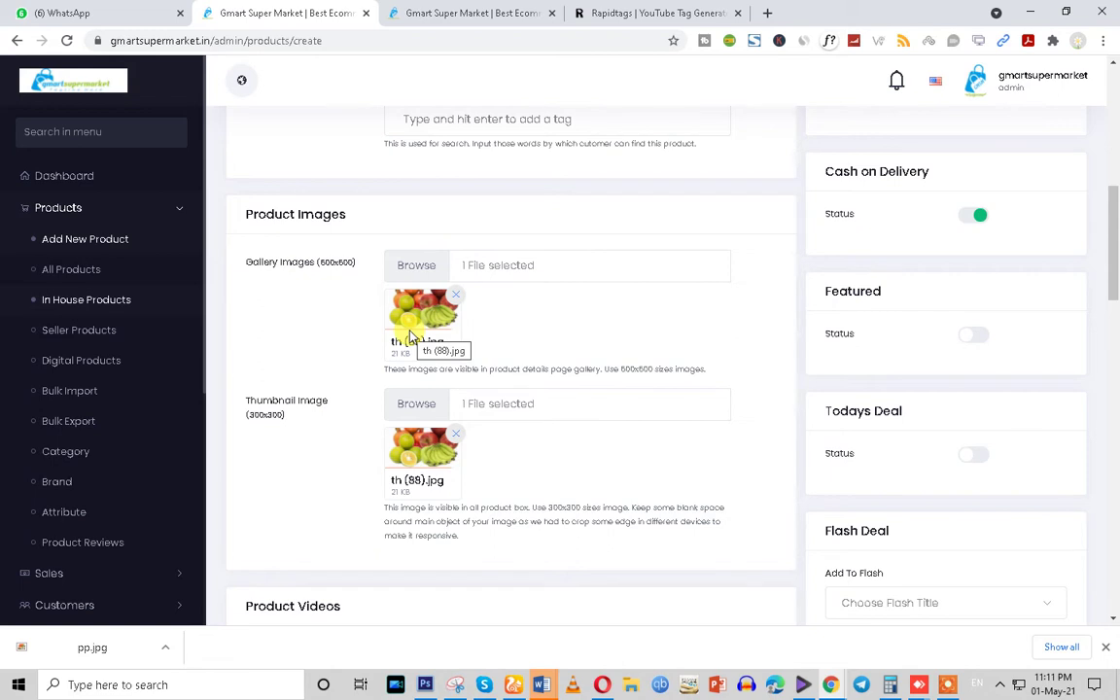
Keep Youtube as the product's video provider
{"action": "scroll", "coordinate": [409, 335], "scroll_direction": "down", "scroll_amount": 4}
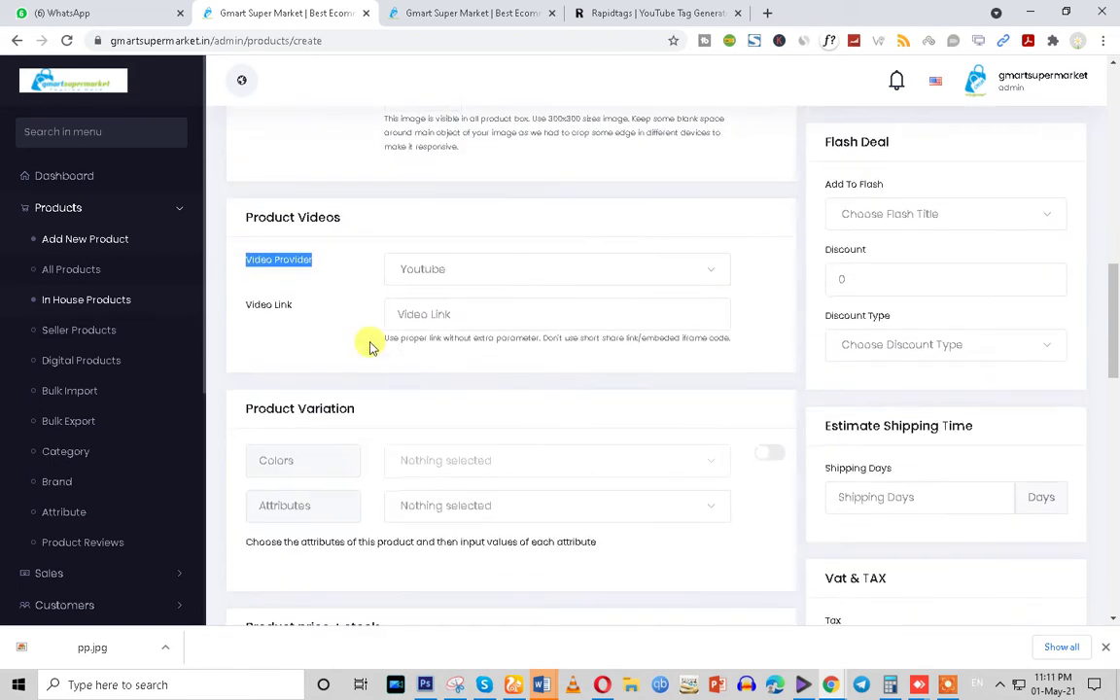
{"action": "left_click", "coordinate": [434, 271]}
{"action": "left_click", "coordinate": [422, 304]}
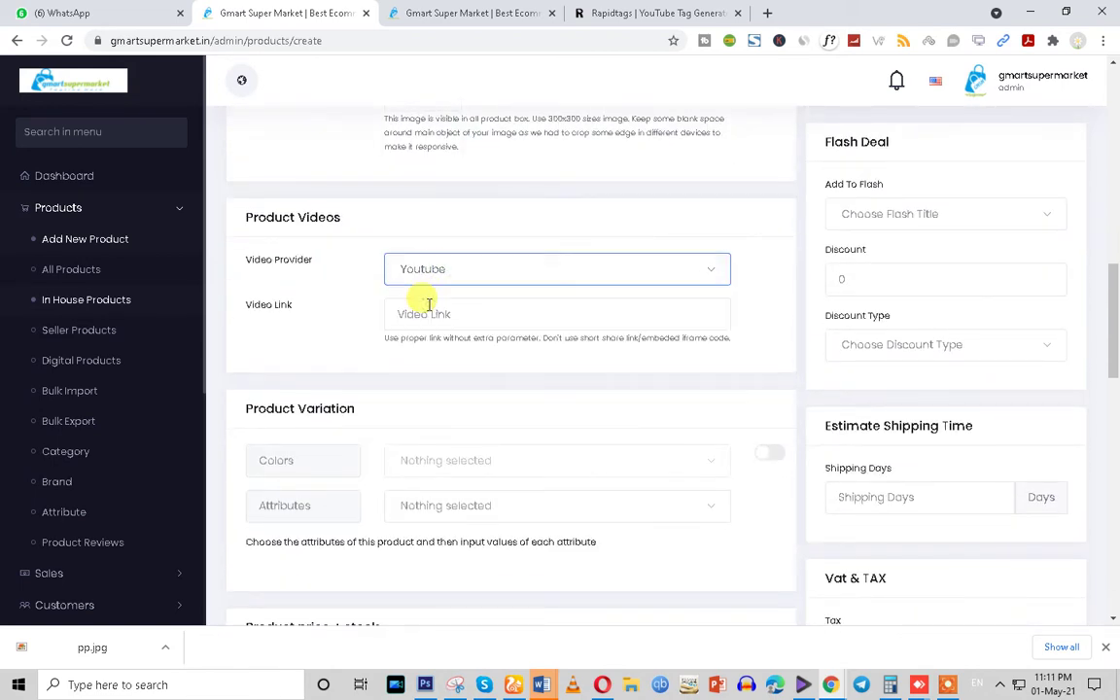
{"action": "left_click", "coordinate": [425, 313]}
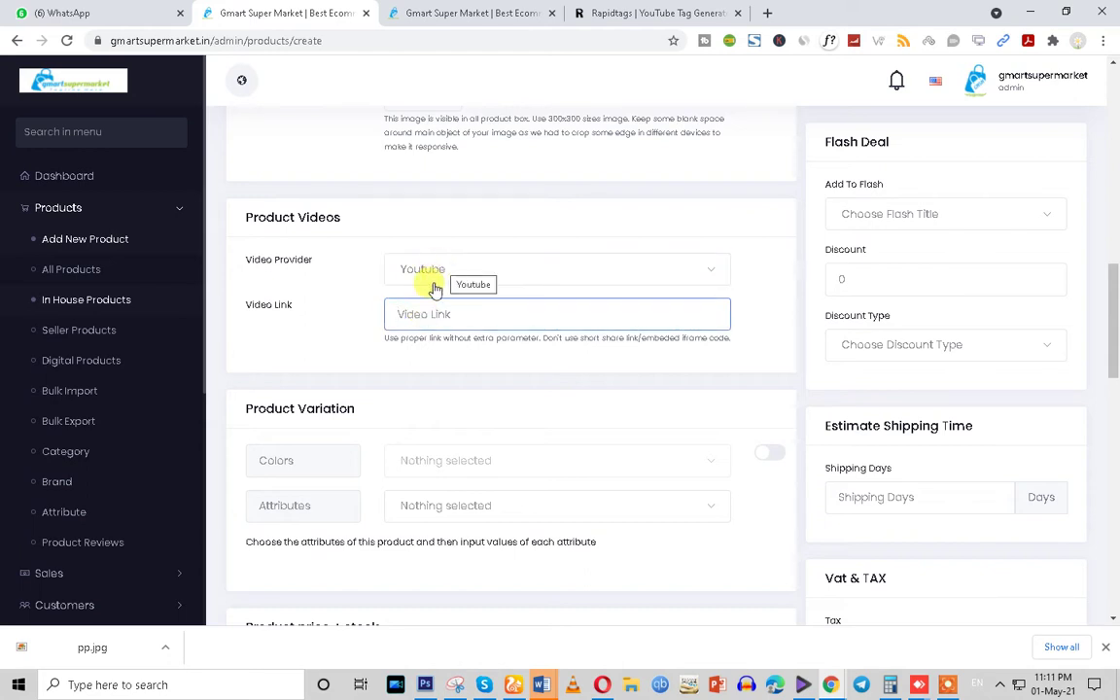
{"action": "scroll", "coordinate": [413, 313], "scroll_direction": "down", "scroll_amount": 1}
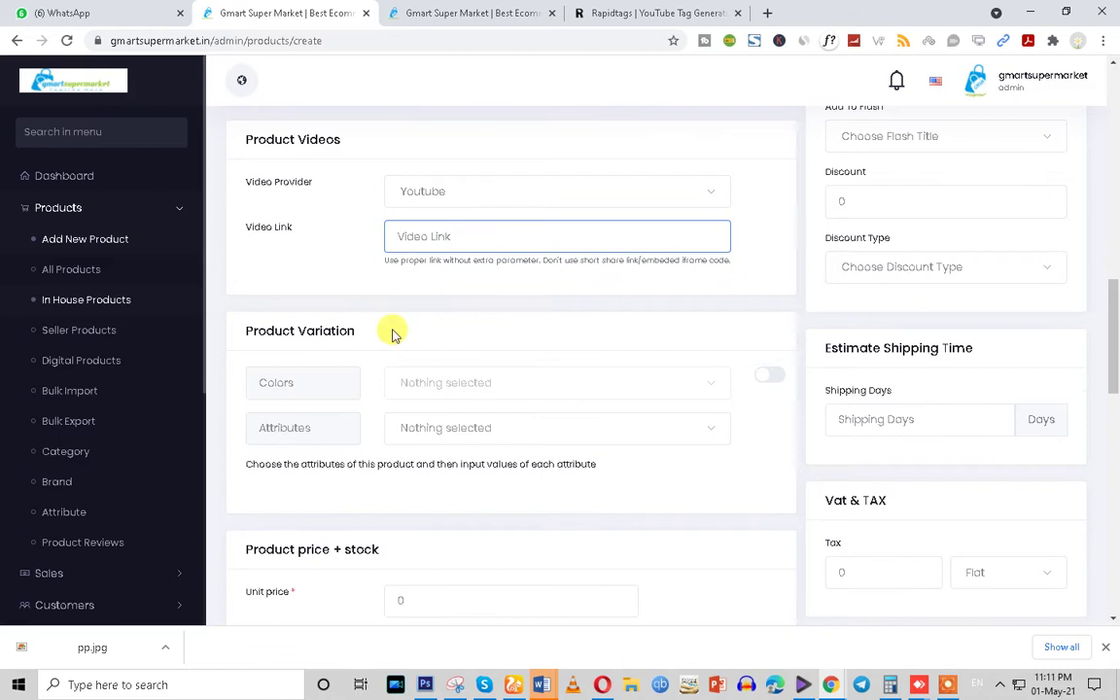
{"action": "left_click_drag", "start_coordinate": [220, 331], "coordinate": [357, 329]}
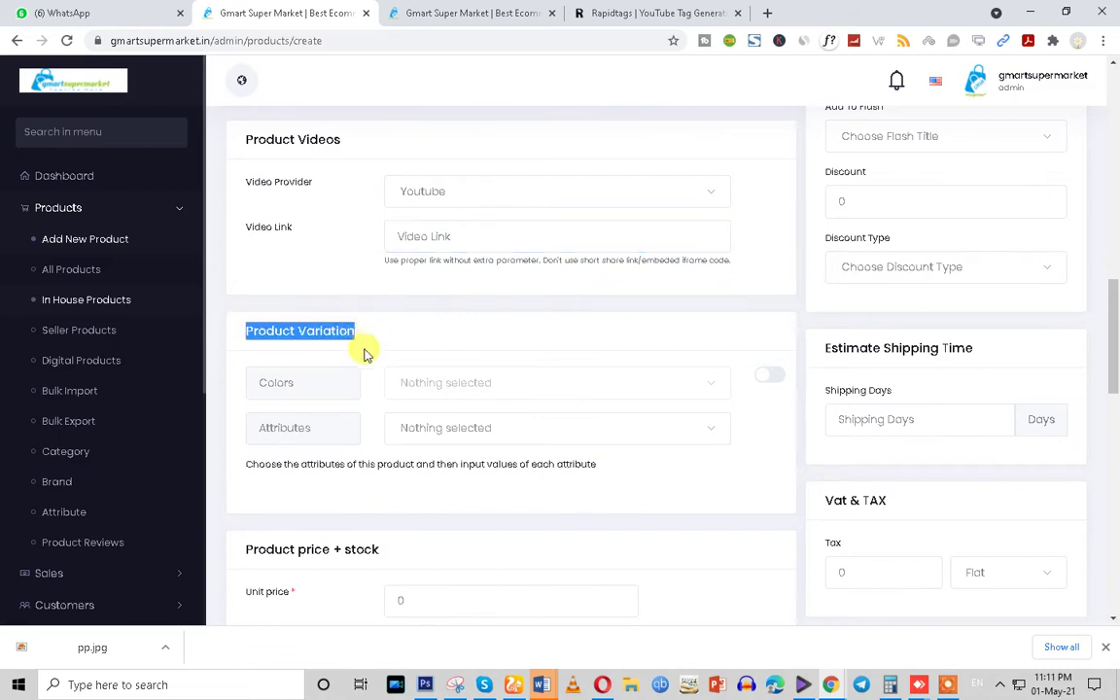
Append 1kg to the product name so it reads 'Grocery Products test 1kg'
{"action": "scroll", "coordinate": [365, 351], "scroll_direction": "up", "scroll_amount": 6}
{"action": "scroll", "coordinate": [420, 348], "scroll_direction": "up", "scroll_amount": 5}
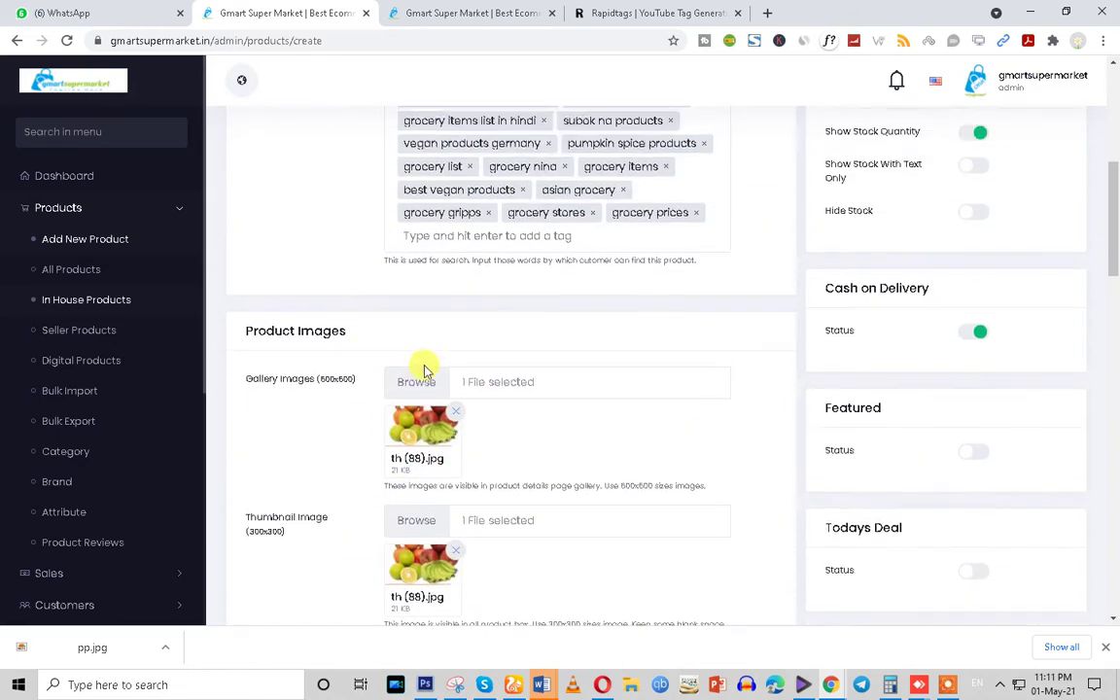
{"action": "scroll", "coordinate": [409, 342], "scroll_direction": "up", "scroll_amount": 1}
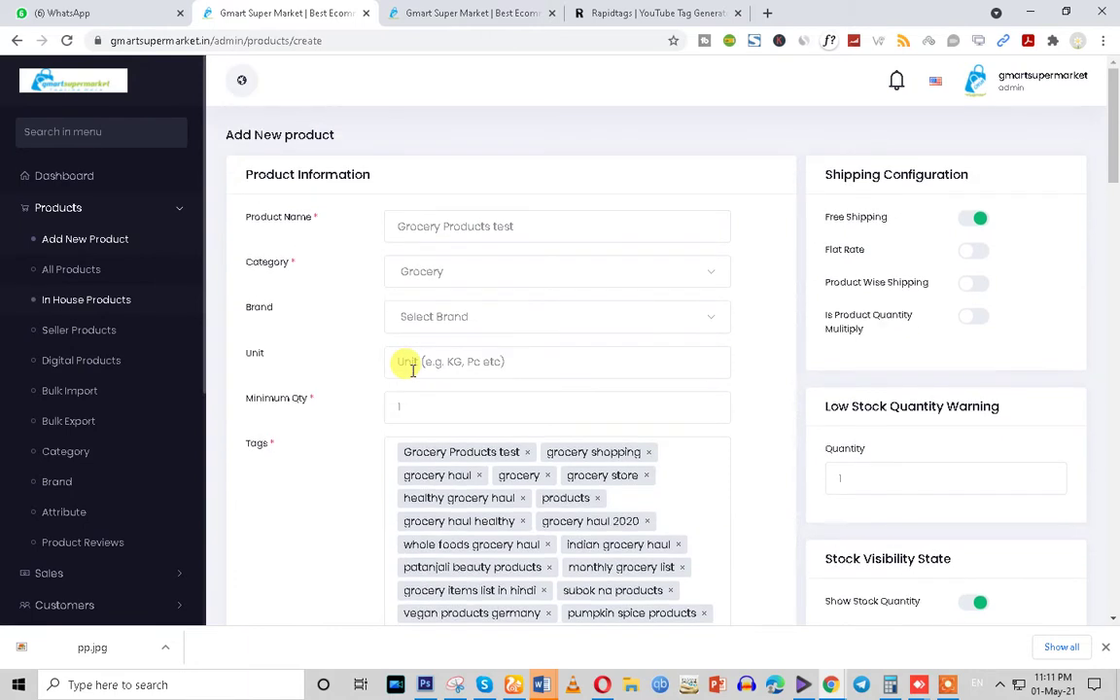
{"action": "scroll", "coordinate": [410, 350], "scroll_direction": "down", "scroll_amount": 10}
{"action": "scroll", "coordinate": [412, 369], "scroll_direction": "down", "scroll_amount": 4}
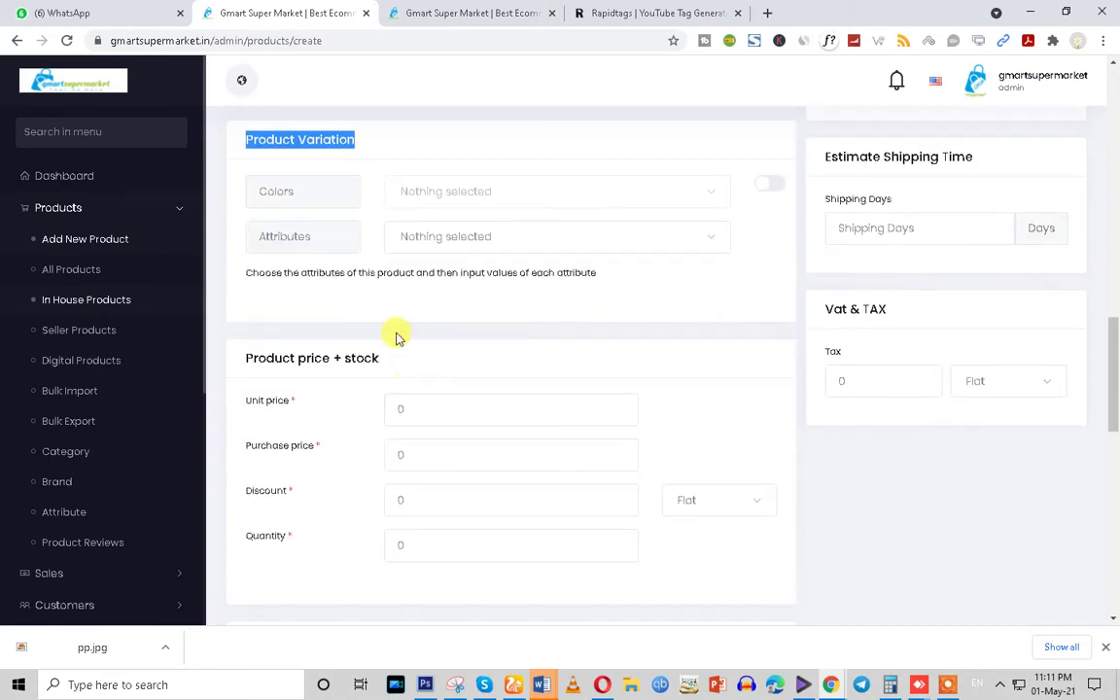
{"action": "left_click", "coordinate": [435, 272]}
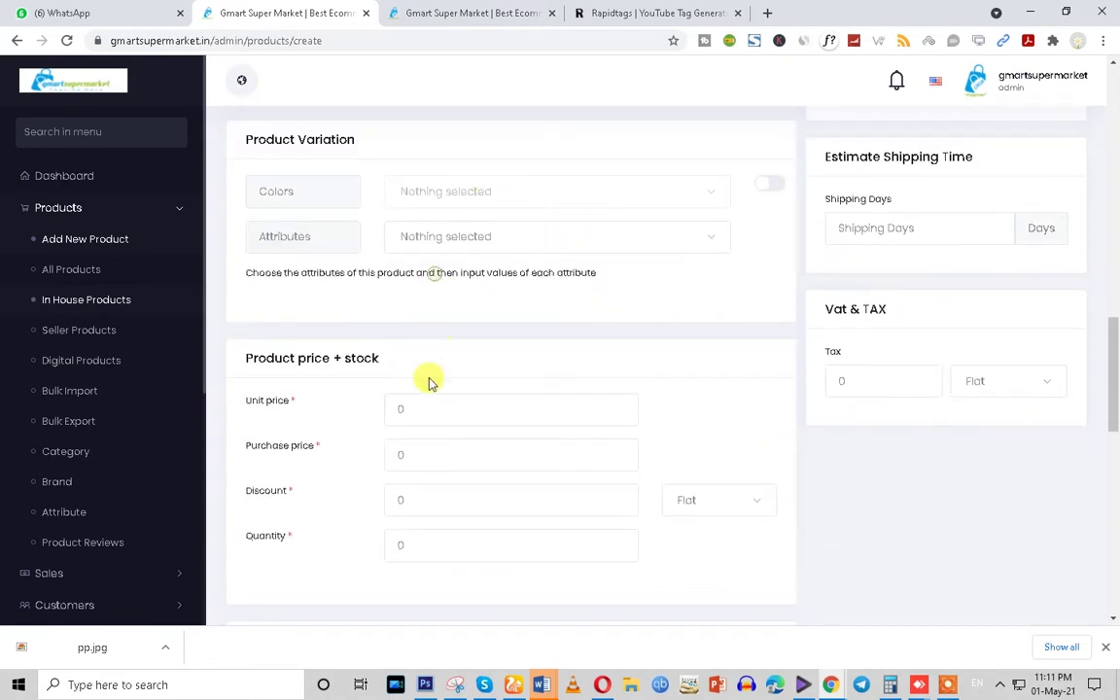
{"action": "left_click_drag", "start_coordinate": [408, 408], "coordinate": [310, 412]}
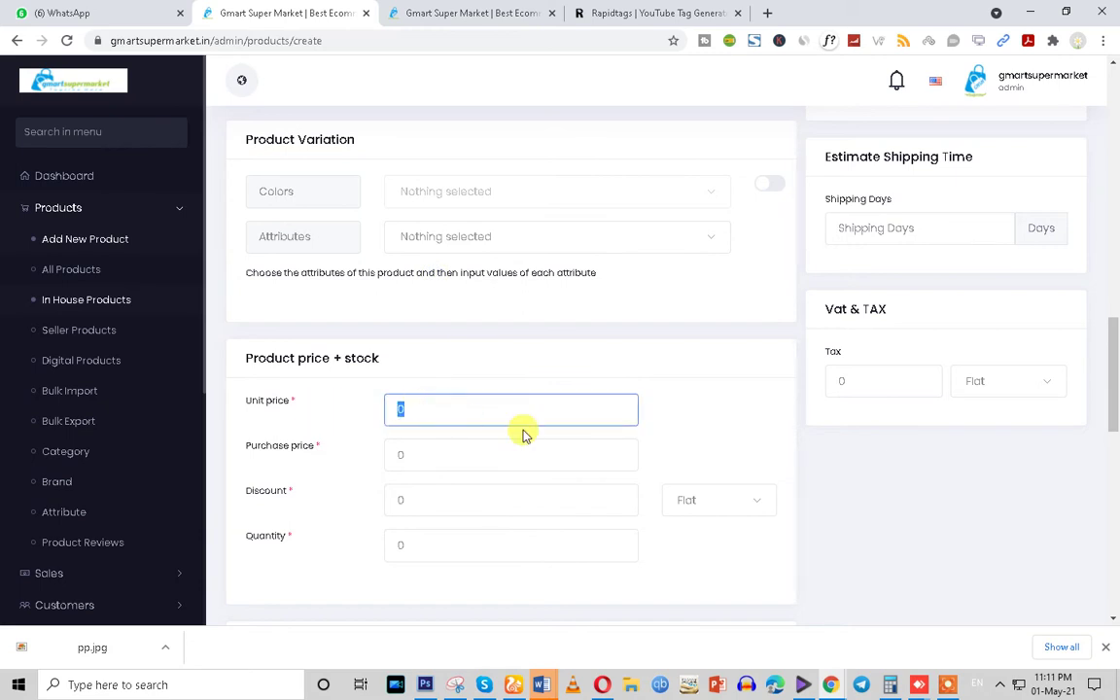
{"action": "scroll", "coordinate": [410, 437], "scroll_direction": "up", "scroll_amount": 14}
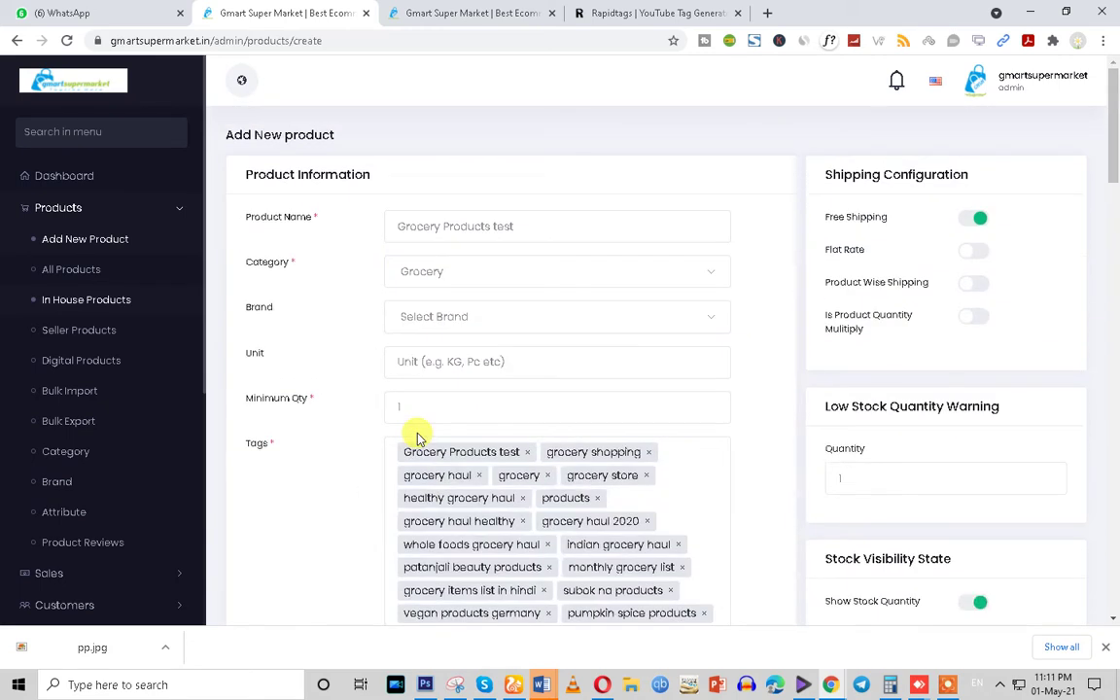
{"action": "left_click", "coordinate": [525, 232]}
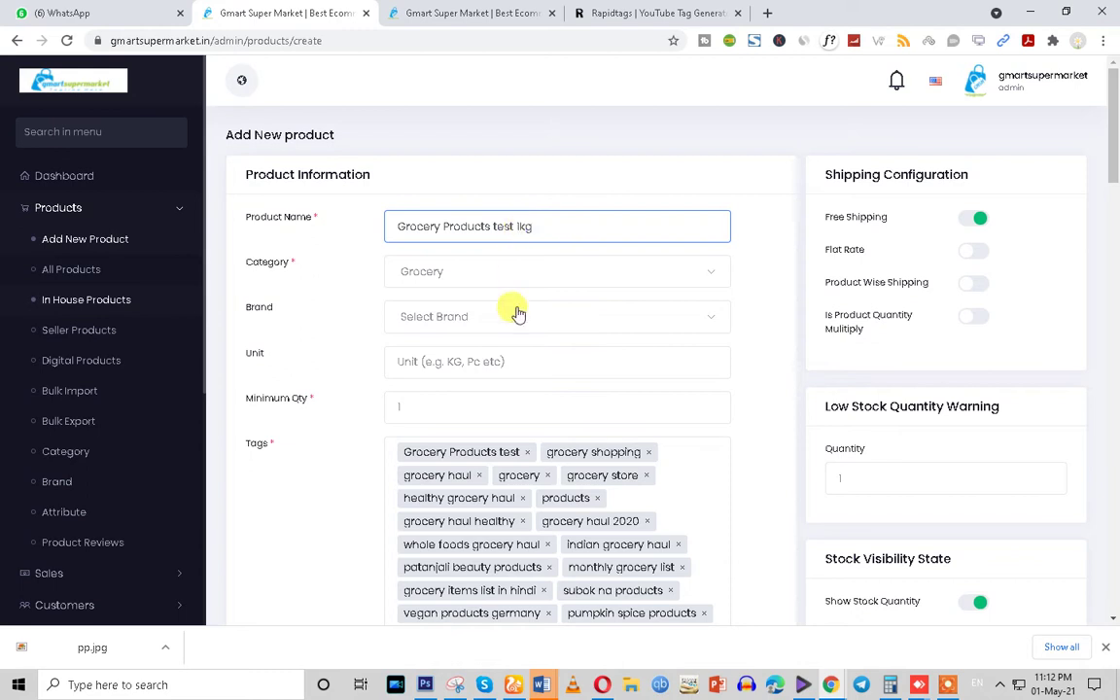
Enter kg in the Unit field, dismissing the brand and unit suggestion lists
{"action": "left_click", "coordinate": [468, 317]}
{"action": "left_click", "coordinate": [324, 331]}
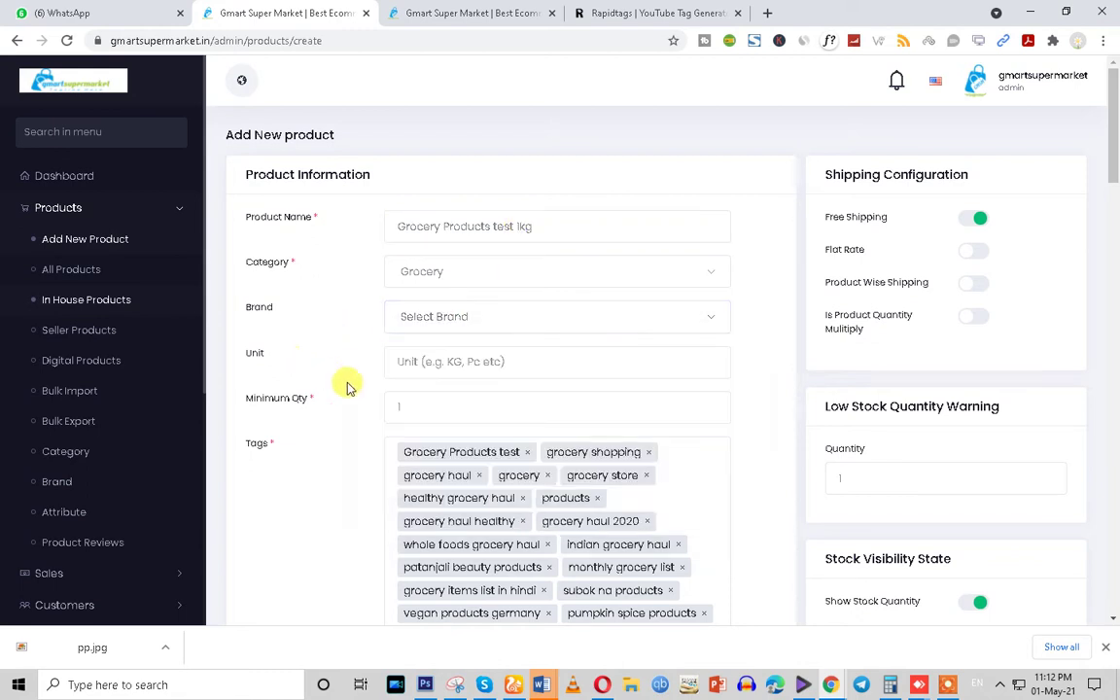
{"action": "left_click", "coordinate": [420, 360]}
{"action": "left_click", "coordinate": [545, 221]}
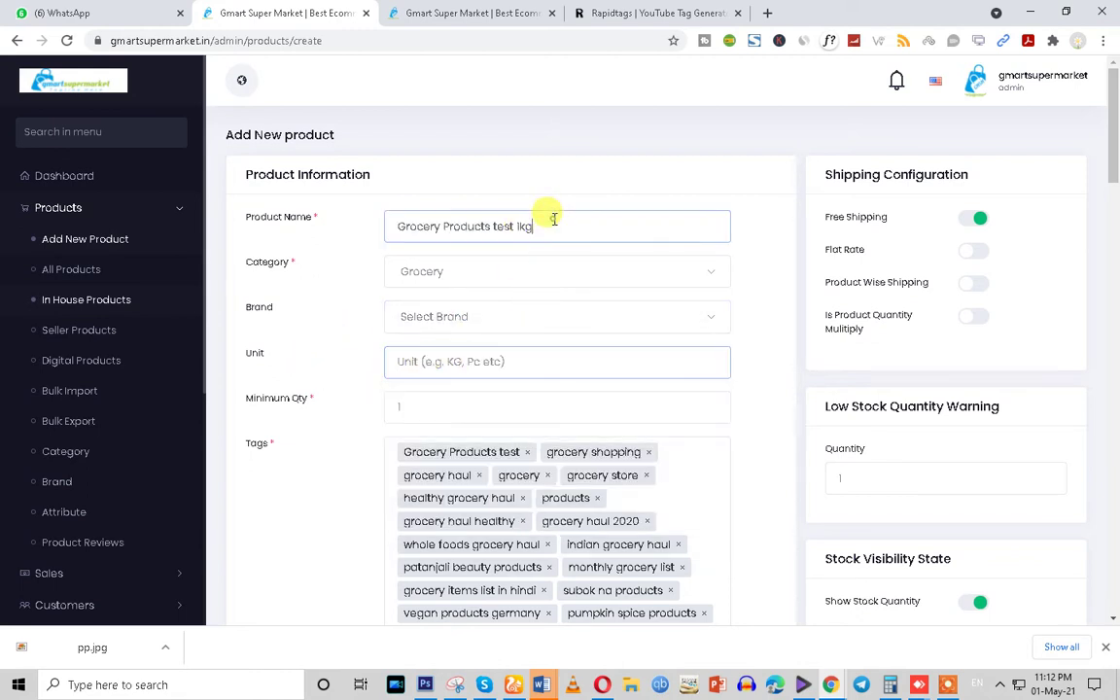
{"action": "left_click", "coordinate": [418, 360]}
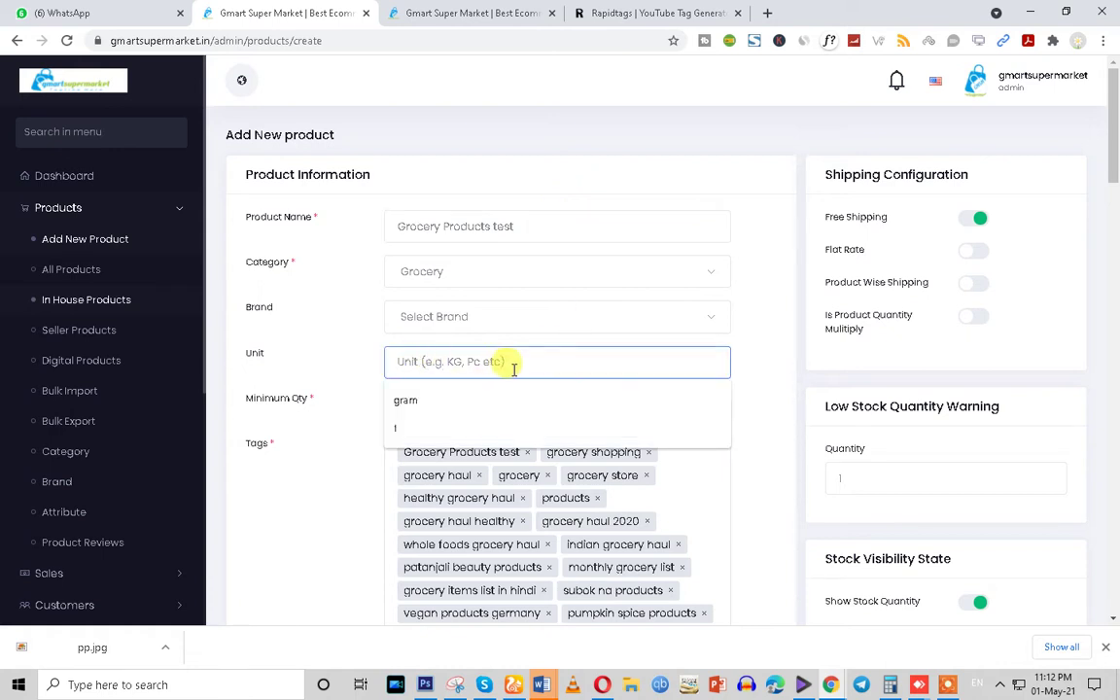
{"action": "left_click", "coordinate": [287, 345]}
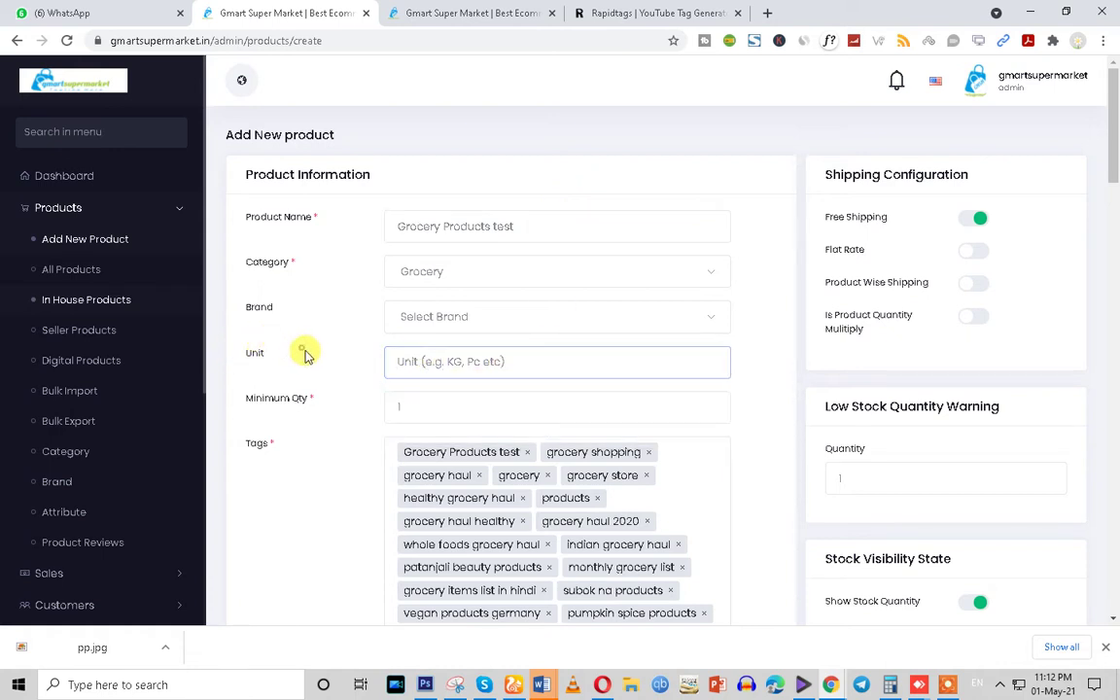
{"action": "left_click", "coordinate": [443, 359]}
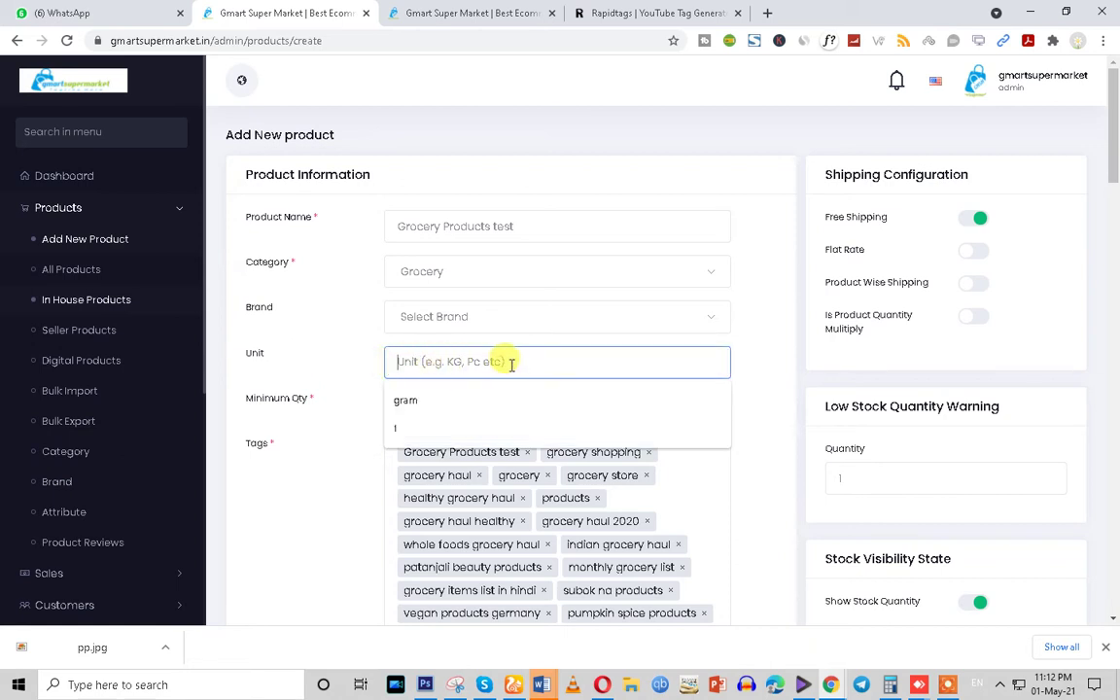
{"action": "type", "text": "kg"}
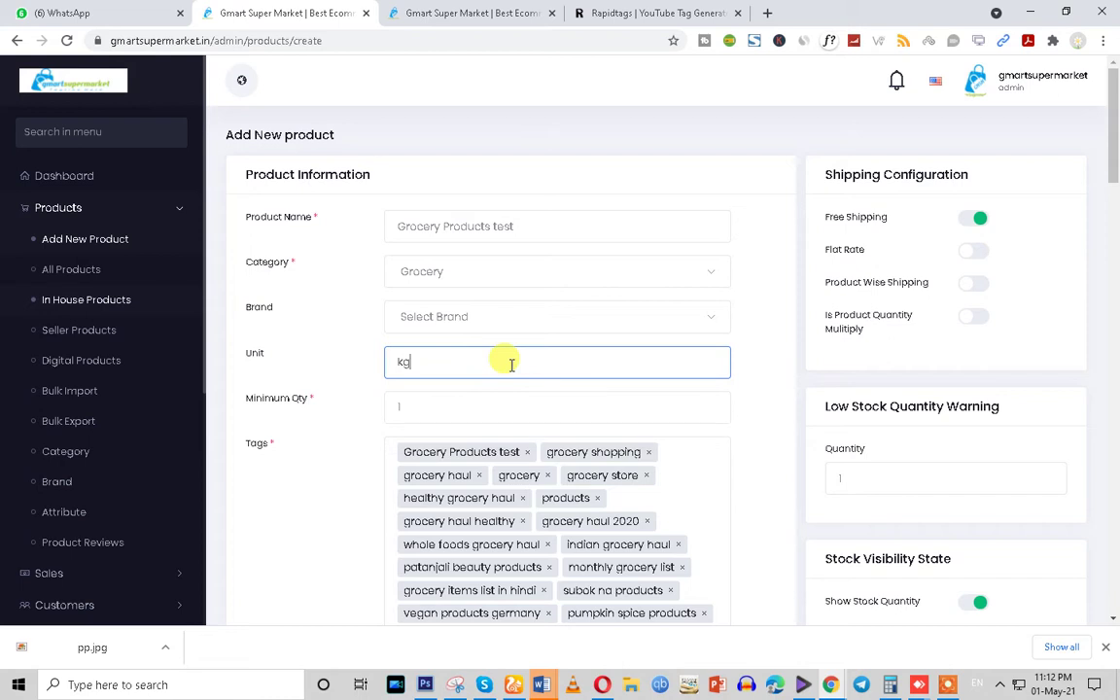
{"action": "left_click", "coordinate": [528, 223]}
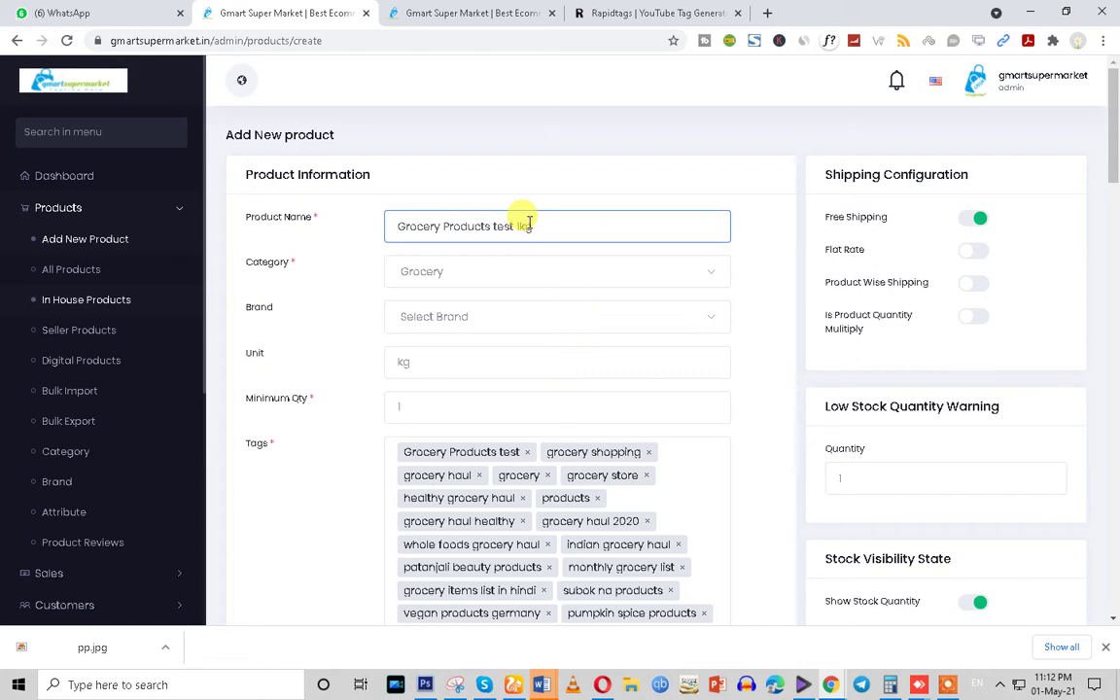
{"action": "scroll", "coordinate": [652, 530], "scroll_direction": "down", "scroll_amount": 10}
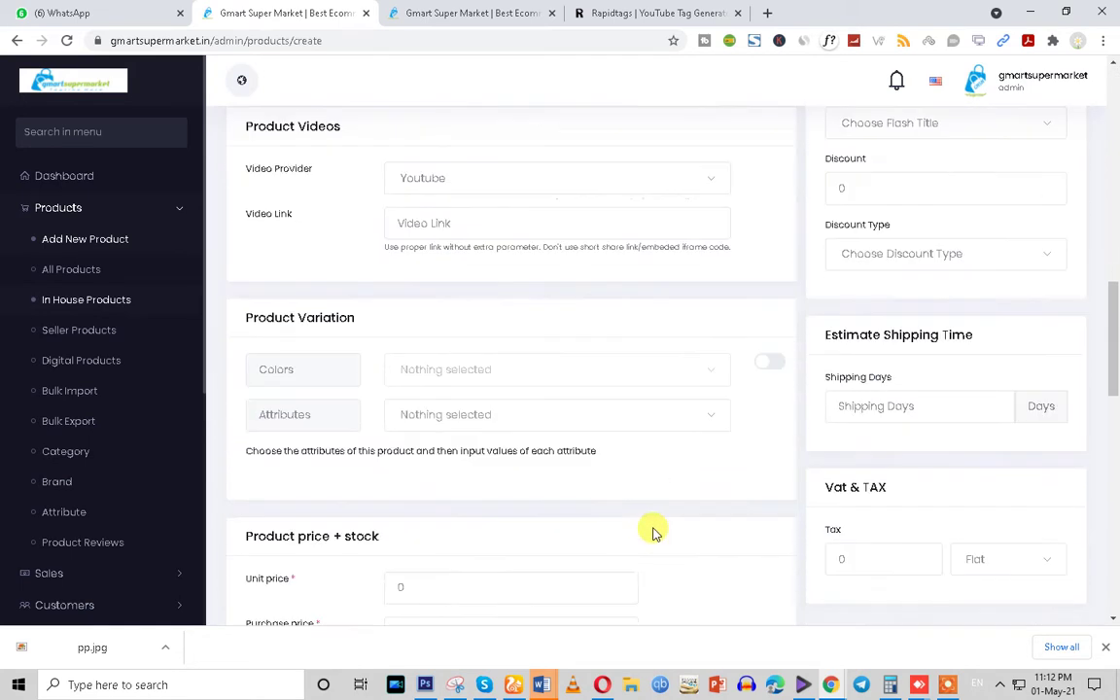
Replace the default Unit price 0 with 260
{"action": "scroll", "coordinate": [651, 529], "scroll_direction": "down", "scroll_amount": 4}
{"action": "left_click", "coordinate": [416, 243]}
{"action": "double_click", "coordinate": [425, 255]}
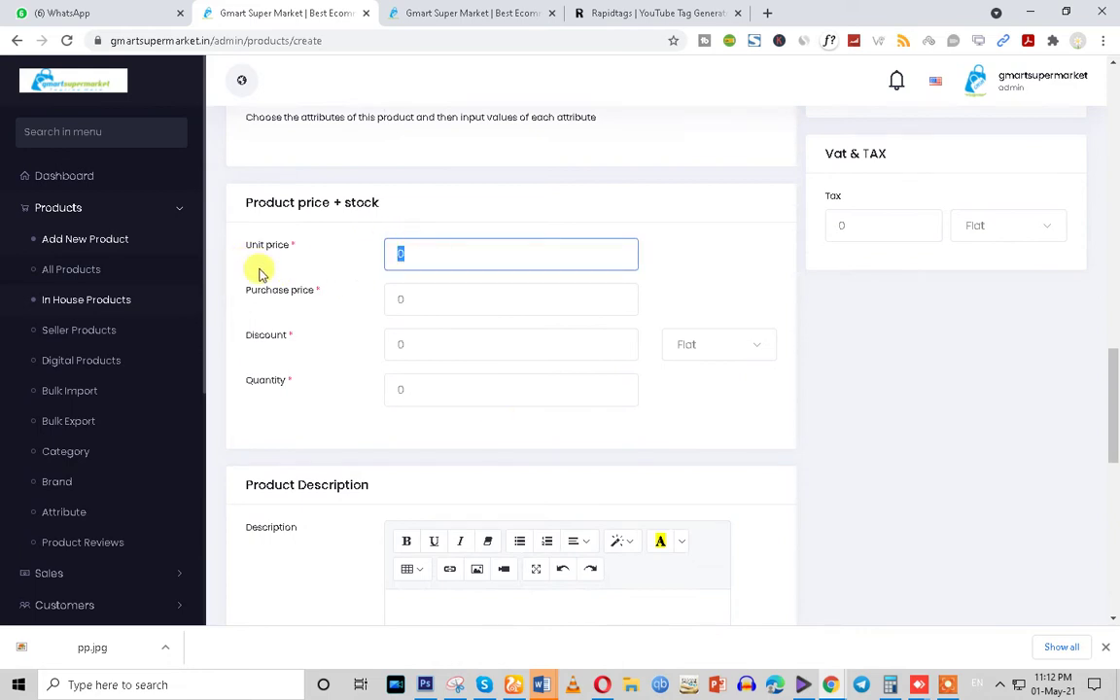
{"action": "key", "text": "BackSpace"}
{"action": "type", "text": "260"}
Select the Purchase price's default 0 and recheck the Unit price 260
{"action": "left_click", "coordinate": [423, 305]}
{"action": "left_click_drag", "start_coordinate": [245, 291], "coordinate": [323, 296]}
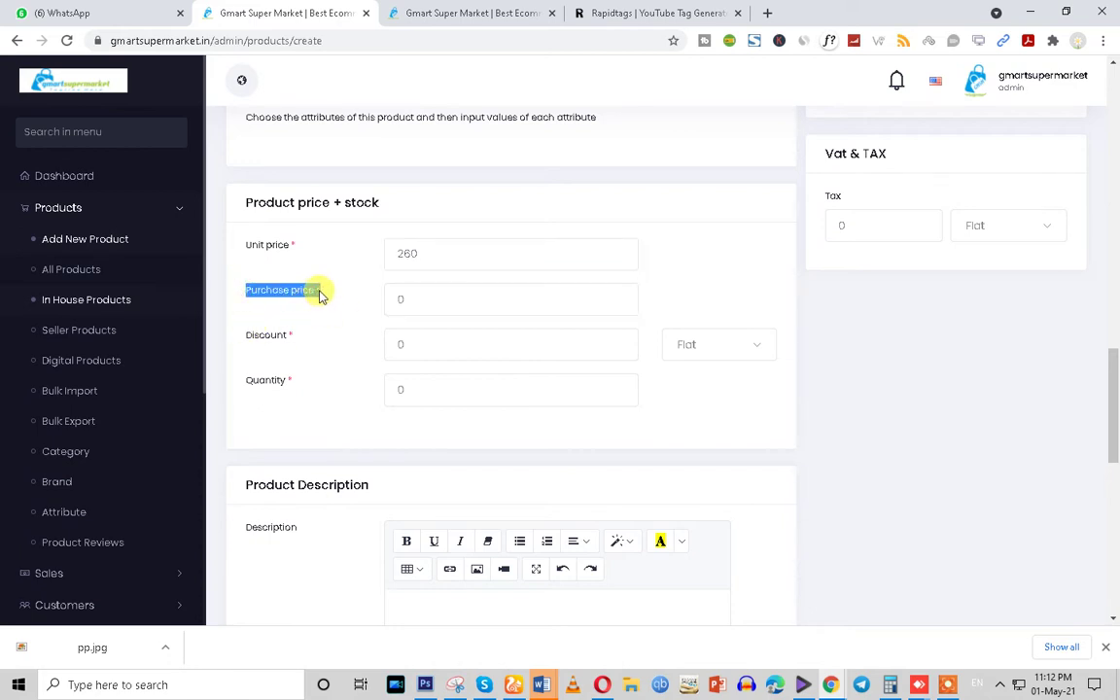
{"action": "left_click_drag", "start_coordinate": [429, 253], "coordinate": [347, 268]}
{"action": "left_click", "coordinate": [430, 299]}
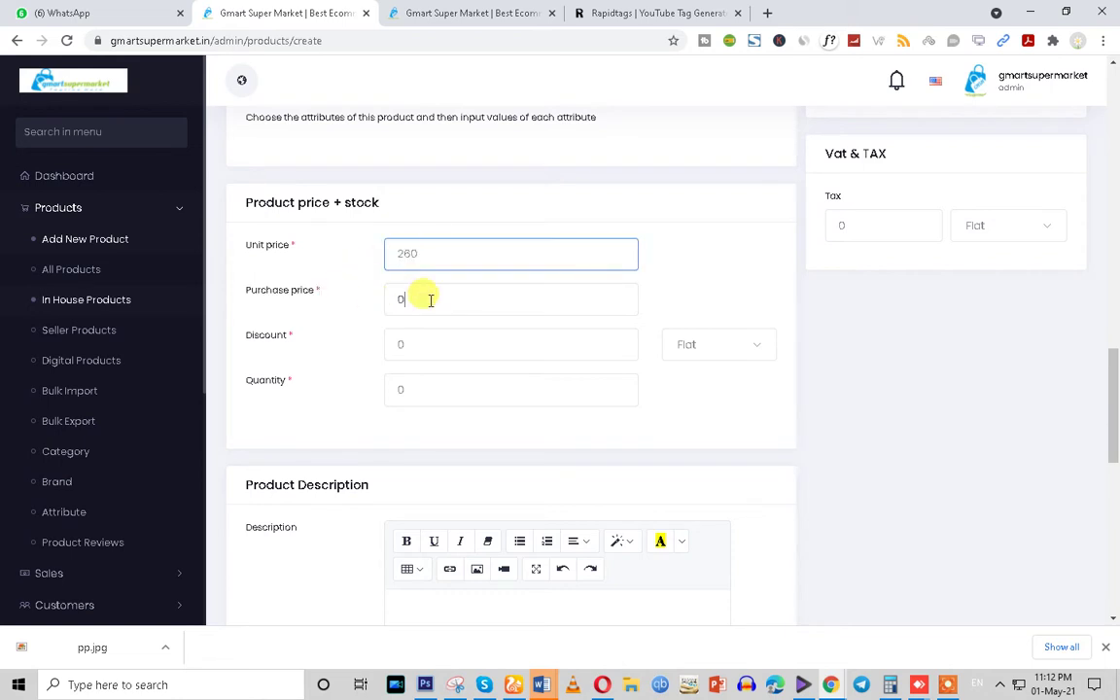
{"action": "left_click_drag", "start_coordinate": [430, 298], "coordinate": [330, 293]}
{"action": "left_click_drag", "start_coordinate": [432, 297], "coordinate": [358, 302]}
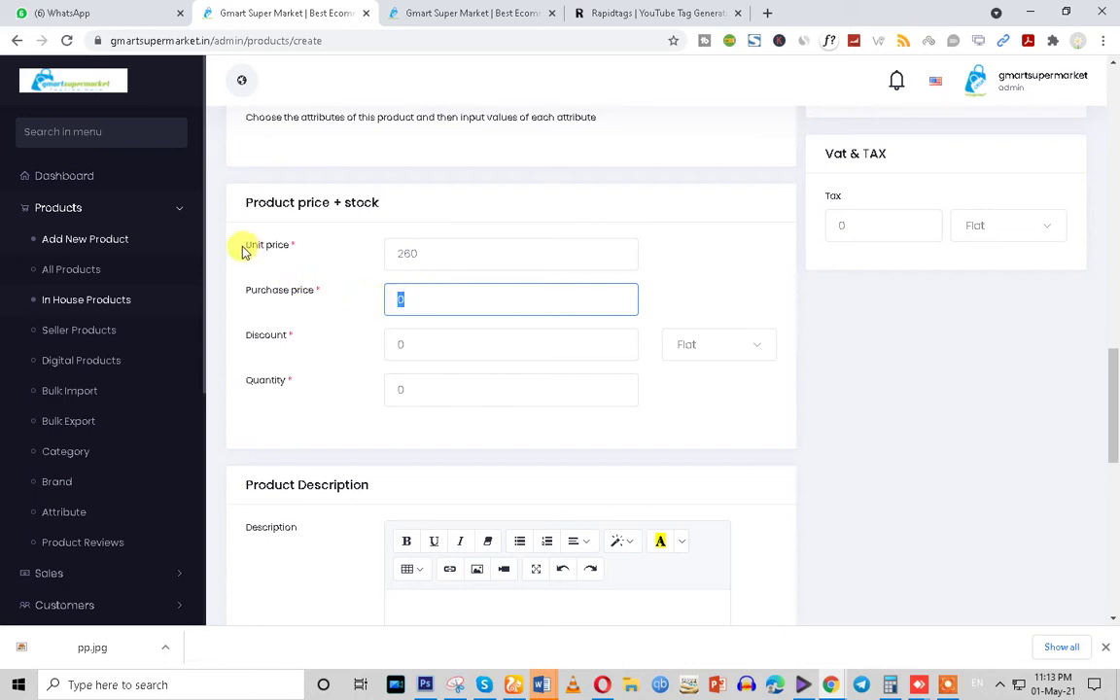
{"action": "left_click_drag", "start_coordinate": [243, 245], "coordinate": [299, 253]}
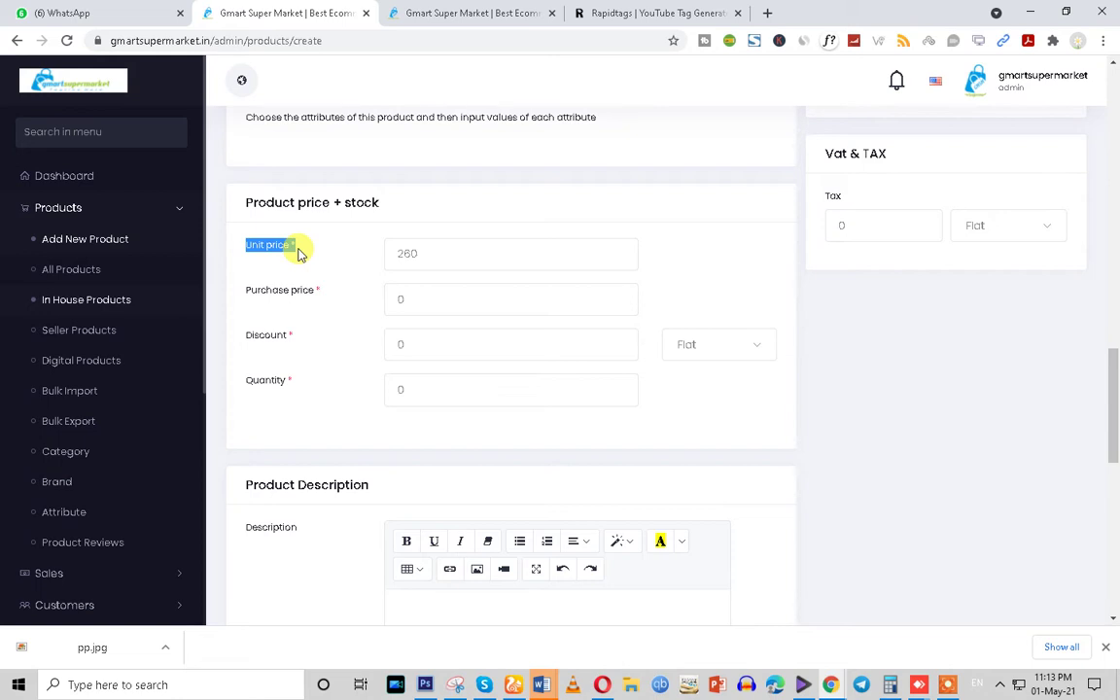
{"action": "left_click_drag", "start_coordinate": [239, 290], "coordinate": [320, 292]}
Replace the Purchase price 0 with 190
{"action": "left_click", "coordinate": [399, 296]}
{"action": "left_click_drag", "start_coordinate": [431, 254], "coordinate": [313, 277]}
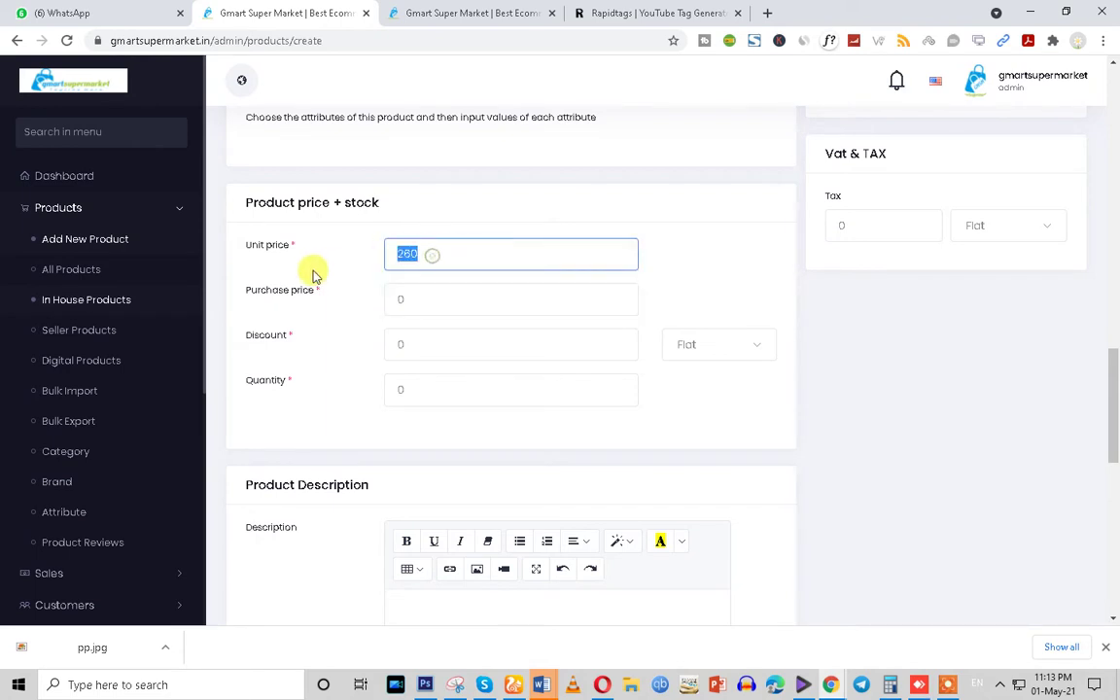
{"action": "left_click", "coordinate": [426, 301]}
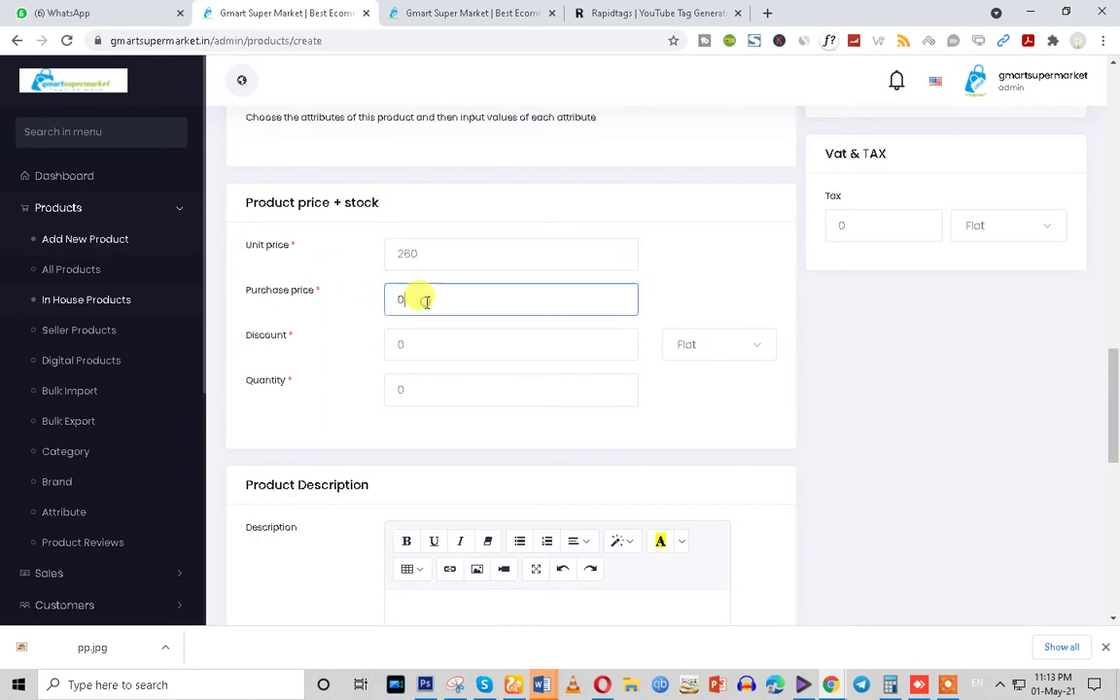
{"action": "key", "text": "BackSpace"}
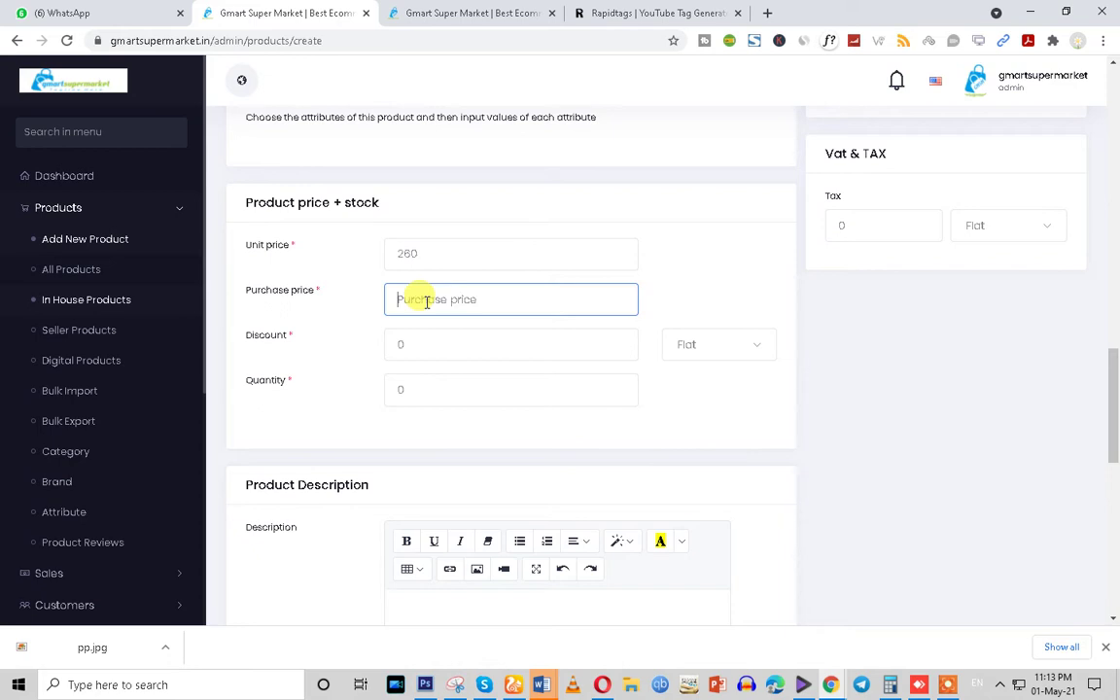
{"action": "type", "text": "190"}
{"action": "double_click", "coordinate": [428, 252]}
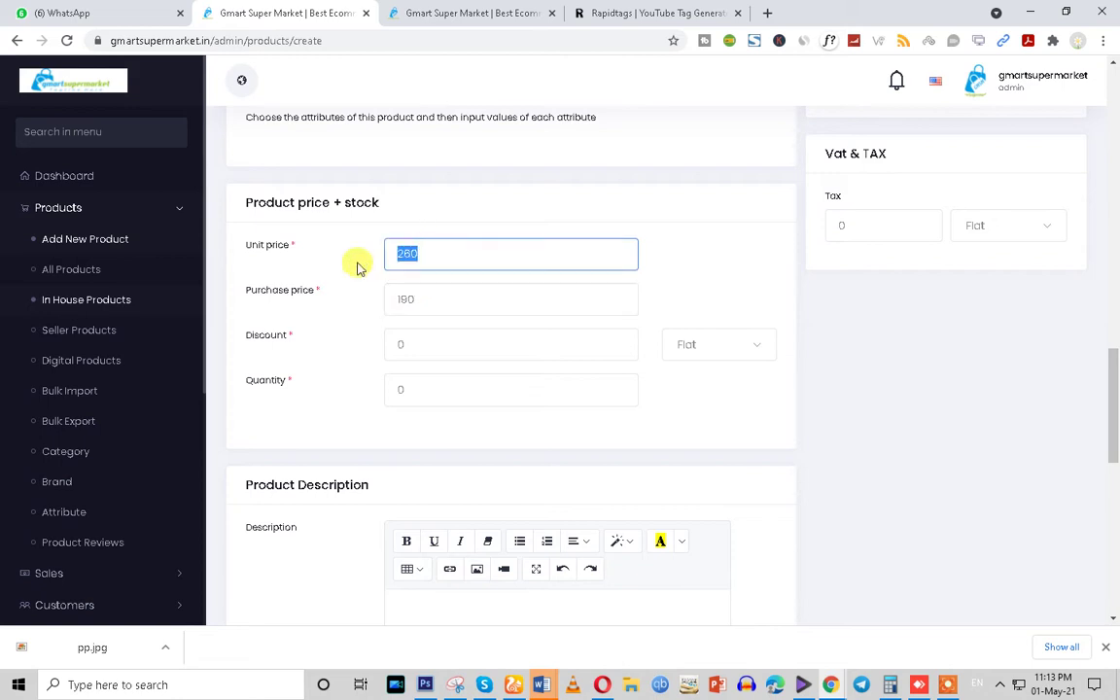
{"action": "left_click", "coordinate": [395, 344]}
{"action": "left_click", "coordinate": [379, 258]}
{"action": "double_click", "coordinate": [378, 259]}
Select the Discount field's current value, reviewing the Discount and Quantity fields
{"action": "left_click", "coordinate": [425, 343]}
{"action": "left_click_drag", "start_coordinate": [425, 342], "coordinate": [357, 362]}
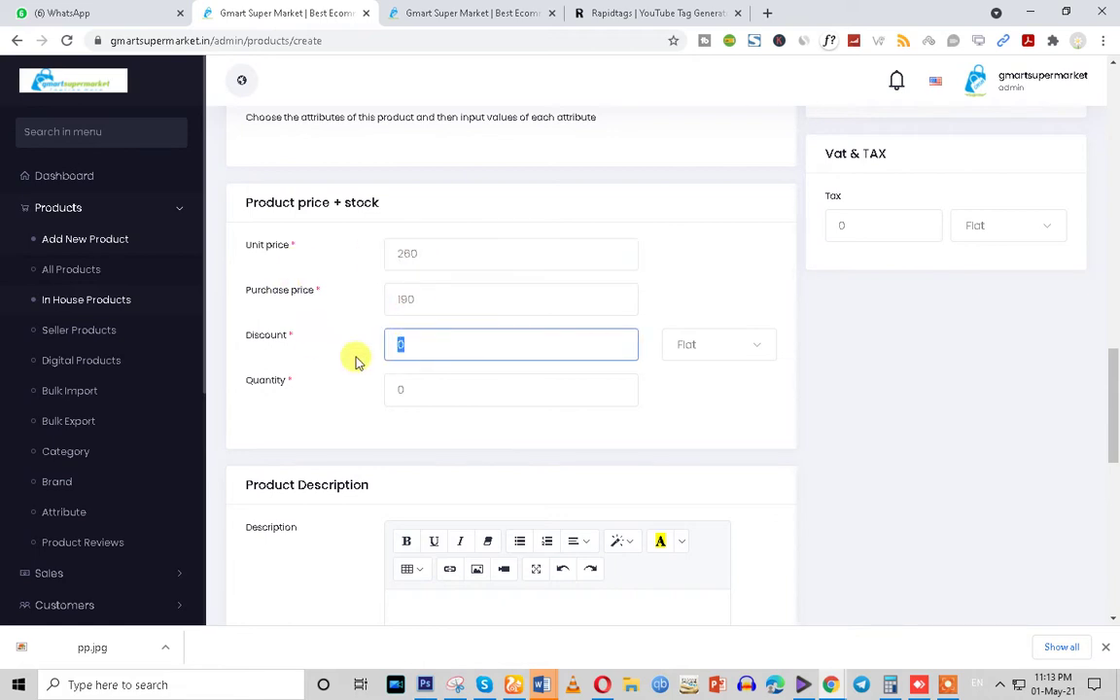
{"action": "left_click_drag", "start_coordinate": [430, 393], "coordinate": [219, 420]}
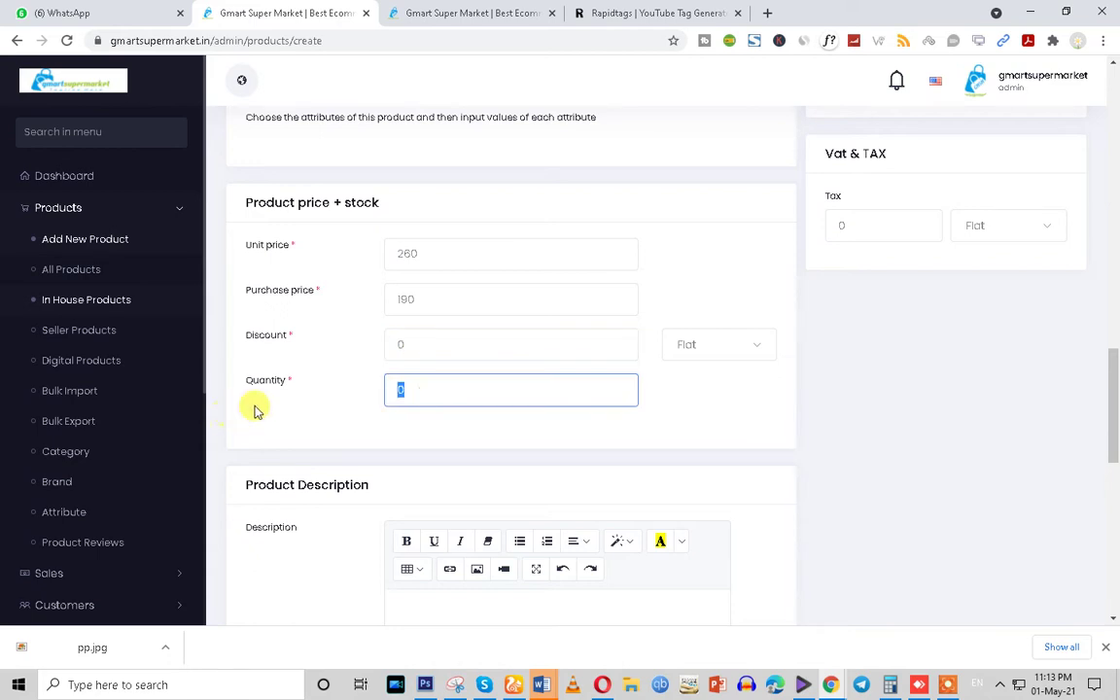
{"action": "left_click", "coordinate": [423, 345]}
{"action": "left_click_drag", "start_coordinate": [423, 345], "coordinate": [319, 362]}
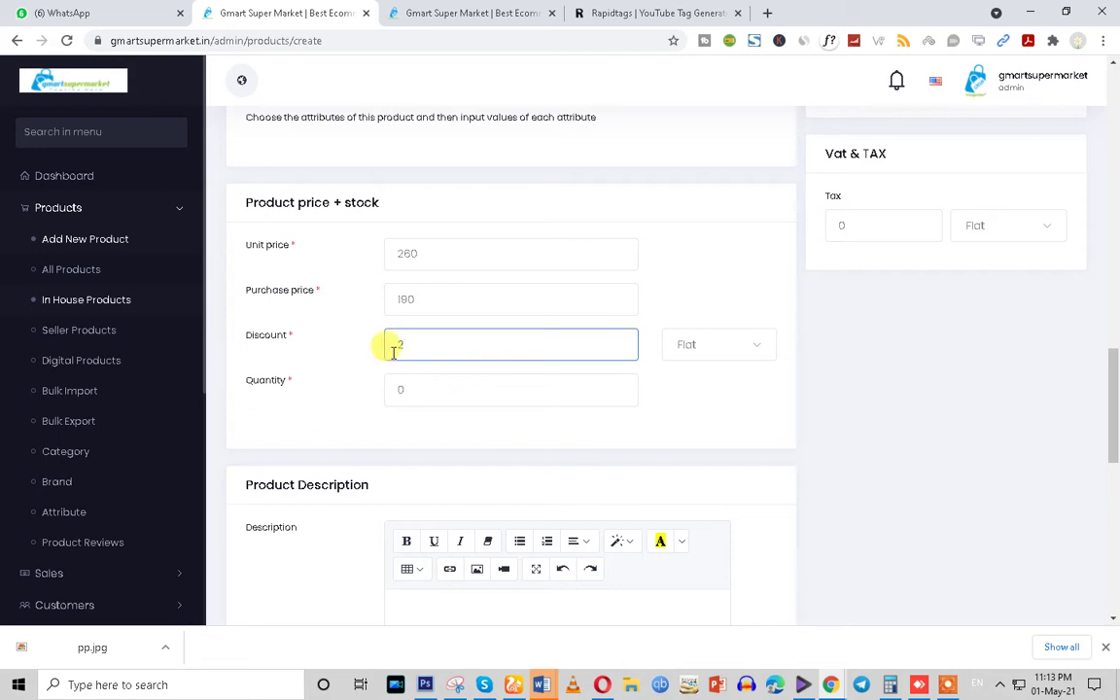
{"action": "left_click_drag", "start_coordinate": [415, 345], "coordinate": [359, 352]}
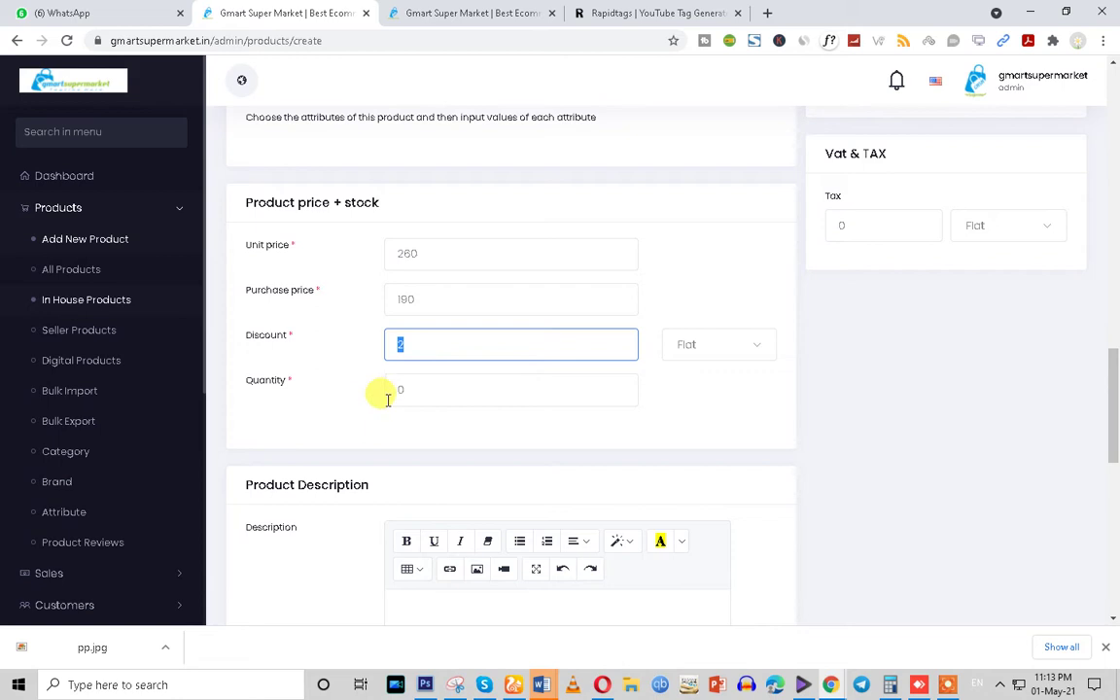
{"action": "left_click", "coordinate": [417, 386]}
{"action": "left_click_drag", "start_coordinate": [408, 342], "coordinate": [391, 346]}
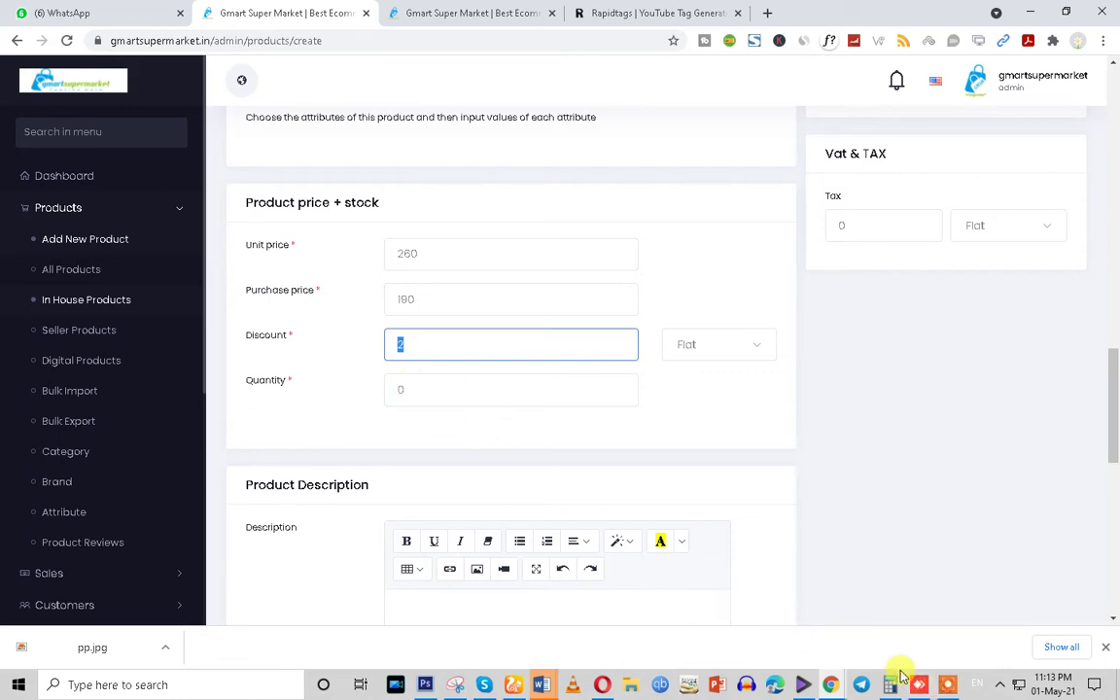
{"action": "left_click", "coordinate": [948, 685]}
{"action": "left_click", "coordinate": [603, 659]}
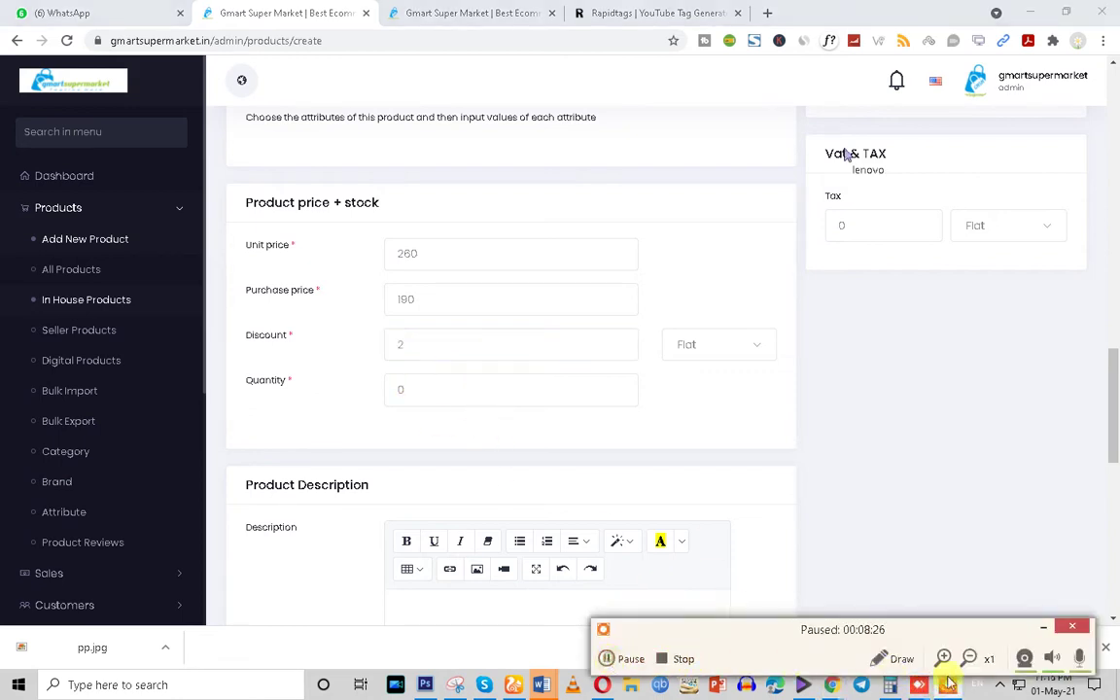
{"action": "left_click", "coordinate": [1041, 629]}
Set the discount to 10 with the Percent discount type
{"action": "left_click_drag", "start_coordinate": [437, 360], "coordinate": [350, 357]}
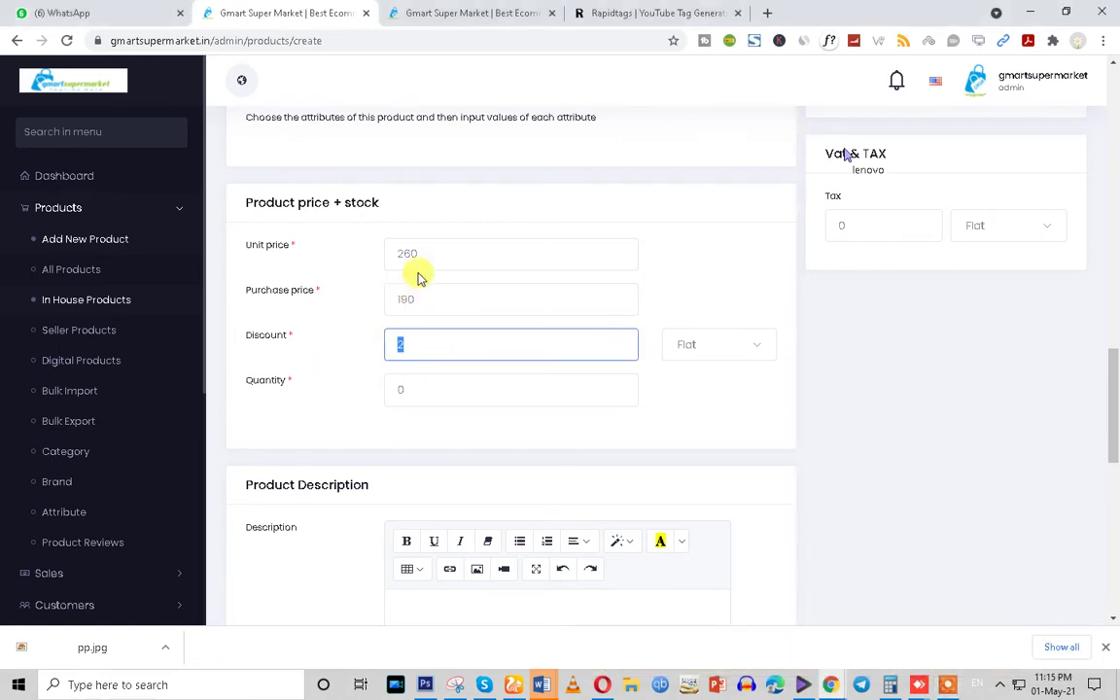
{"action": "left_click_drag", "start_coordinate": [427, 253], "coordinate": [350, 255]}
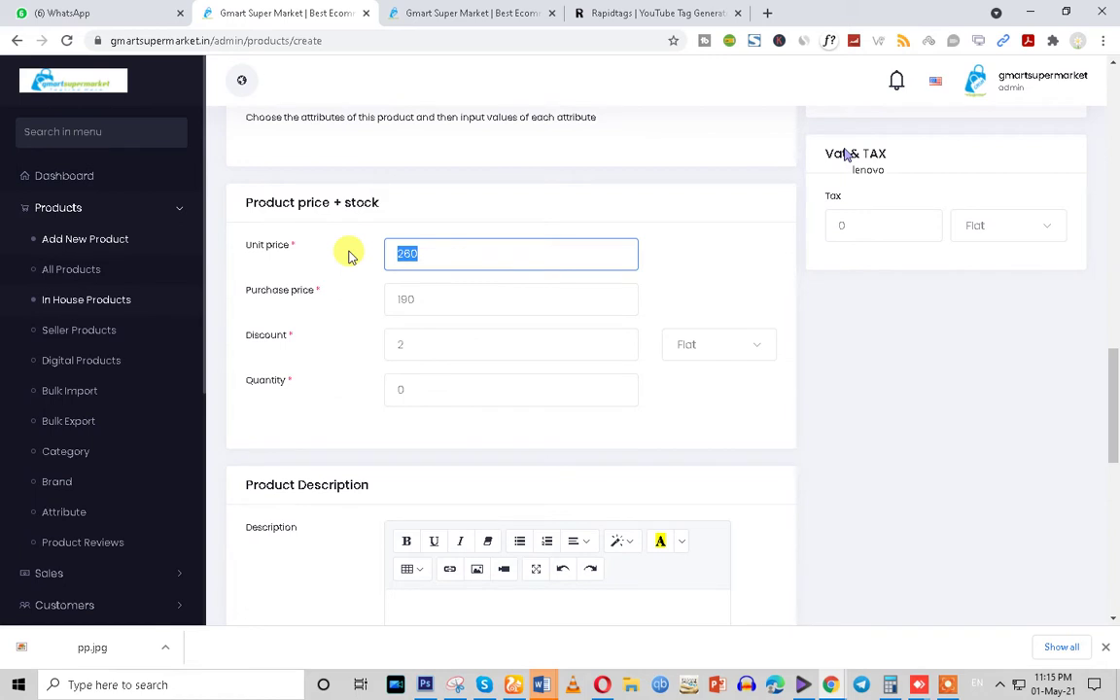
{"action": "double_click", "coordinate": [427, 343]}
{"action": "key", "text": "BackSpace"}
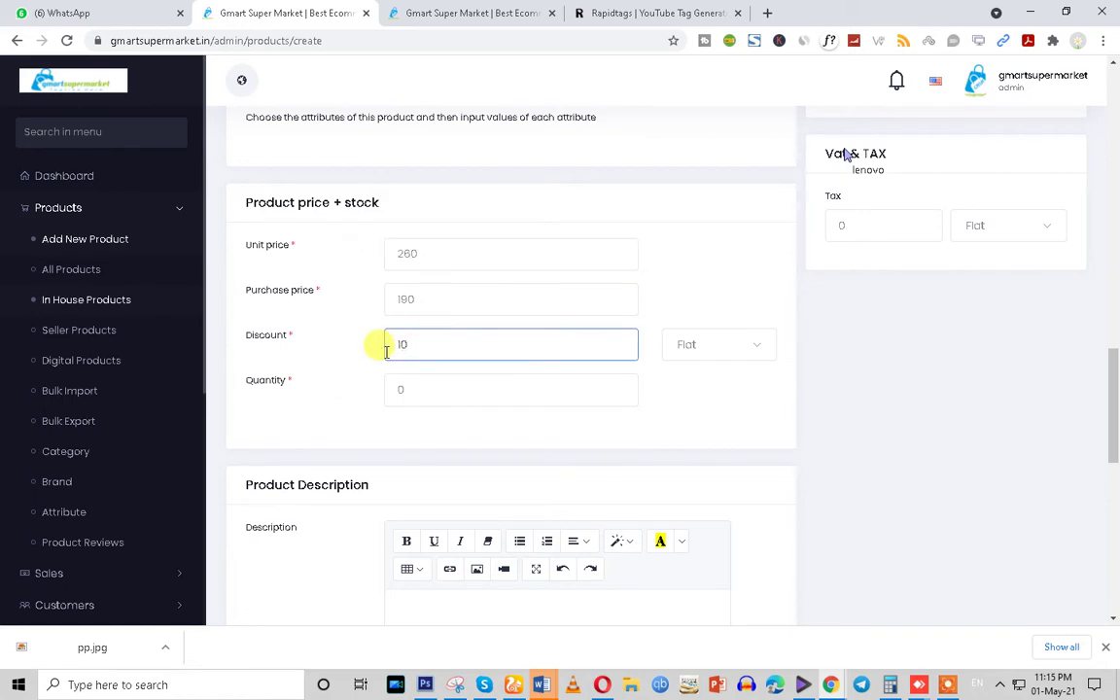
{"action": "left_click_drag", "start_coordinate": [452, 347], "coordinate": [394, 346]}
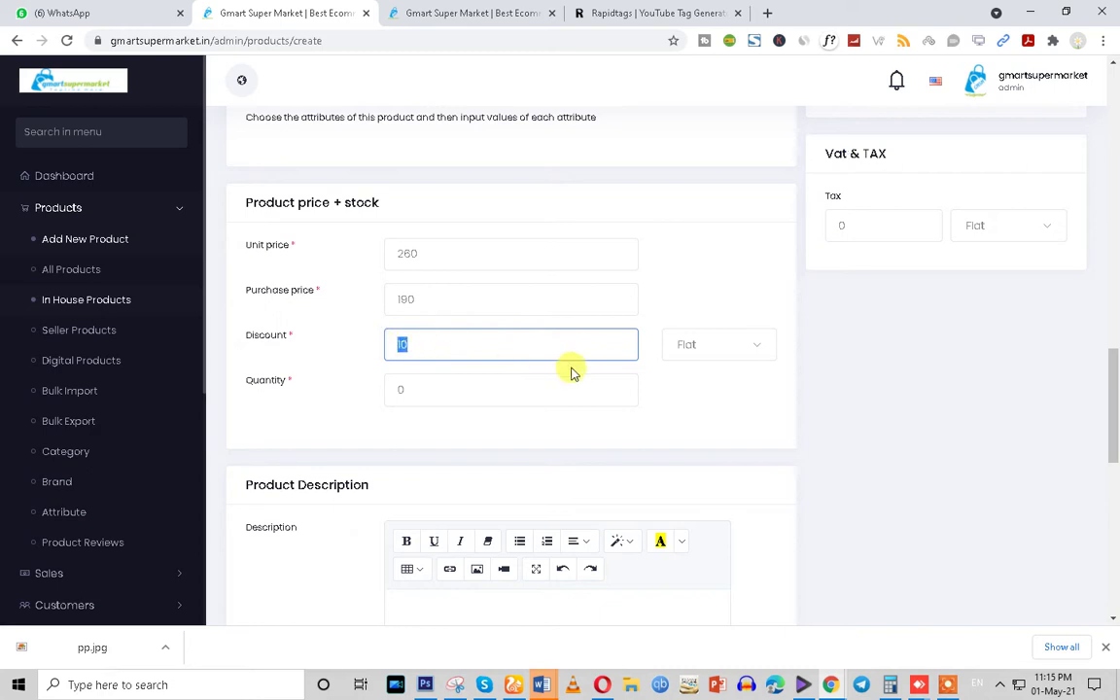
{"action": "left_click", "coordinate": [690, 346]}
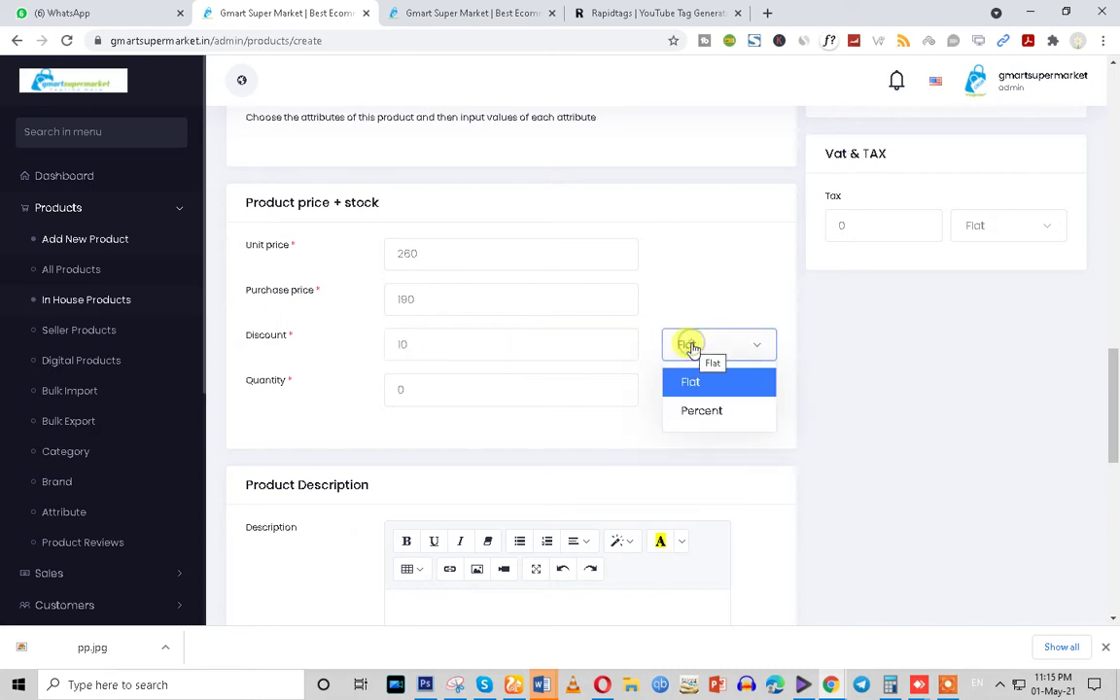
{"action": "left_click", "coordinate": [705, 416]}
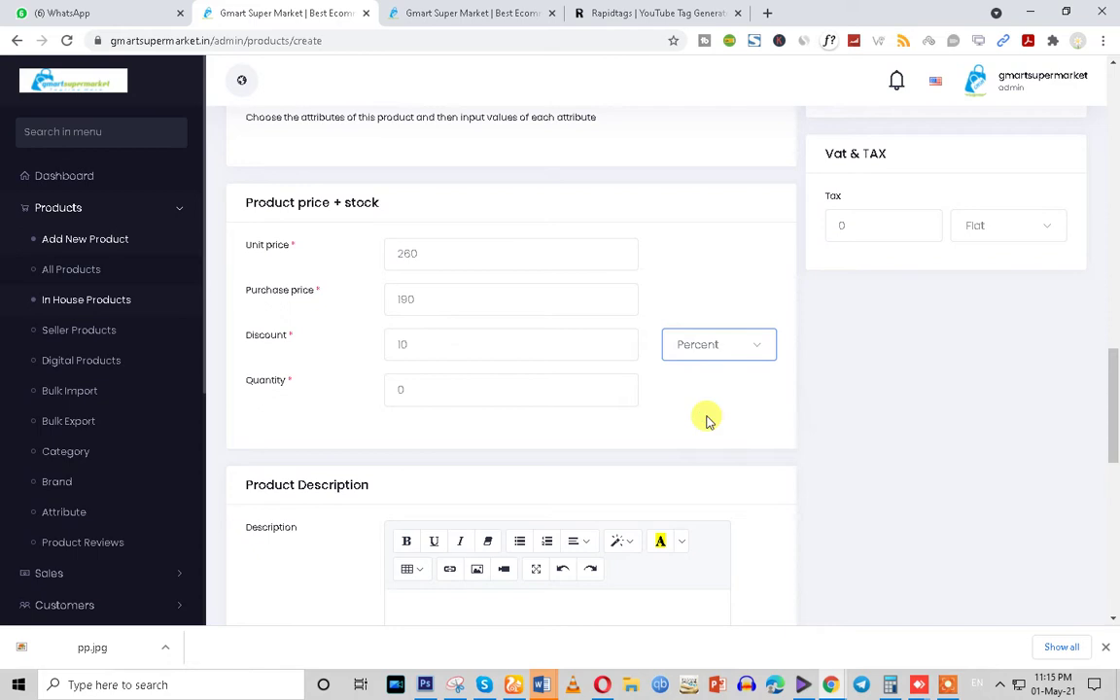
Select the Quantity field's default 0
{"action": "left_click_drag", "start_coordinate": [434, 390], "coordinate": [368, 406]}
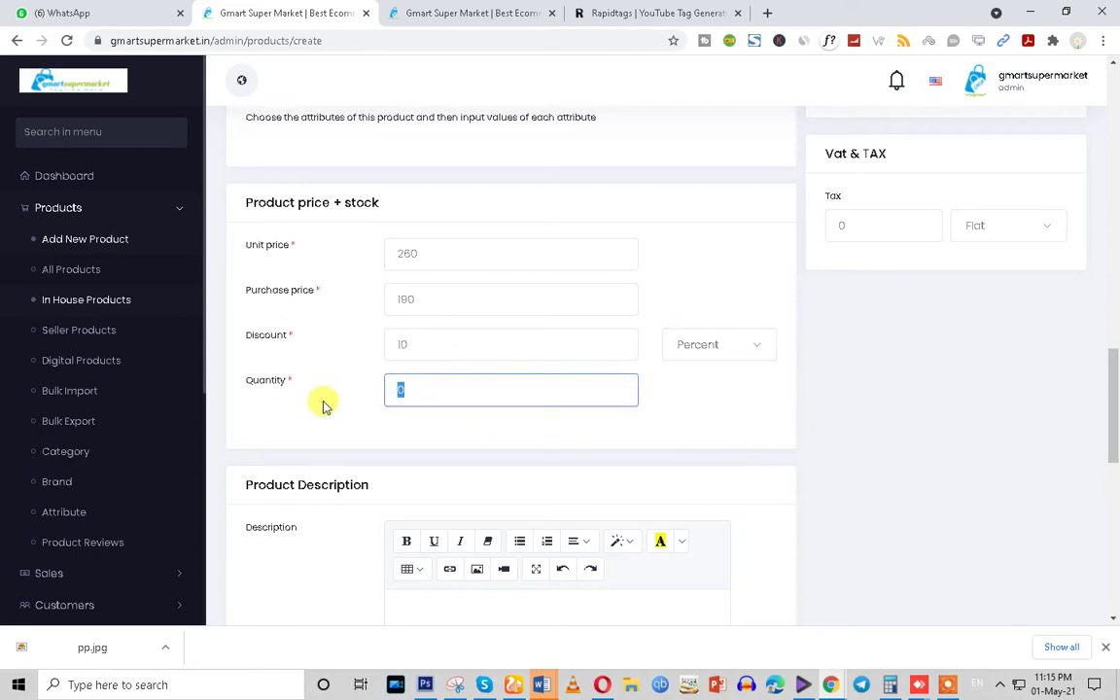
{"action": "left_click_drag", "start_coordinate": [243, 204], "coordinate": [392, 215]}
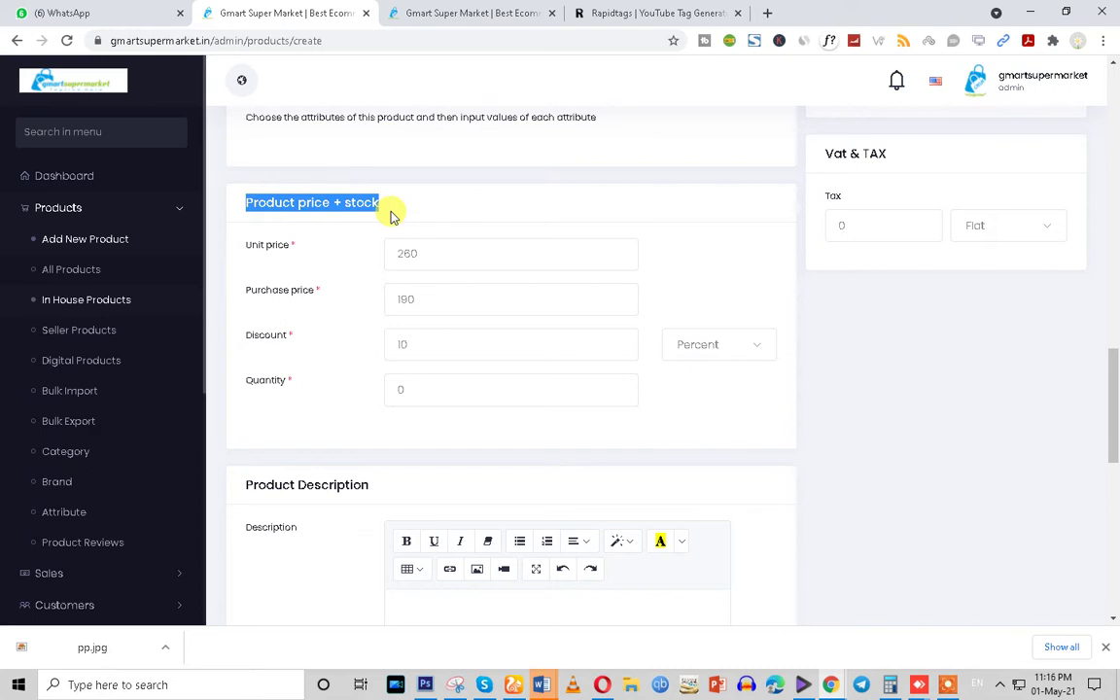
{"action": "left_click_drag", "start_coordinate": [412, 380], "coordinate": [343, 407]}
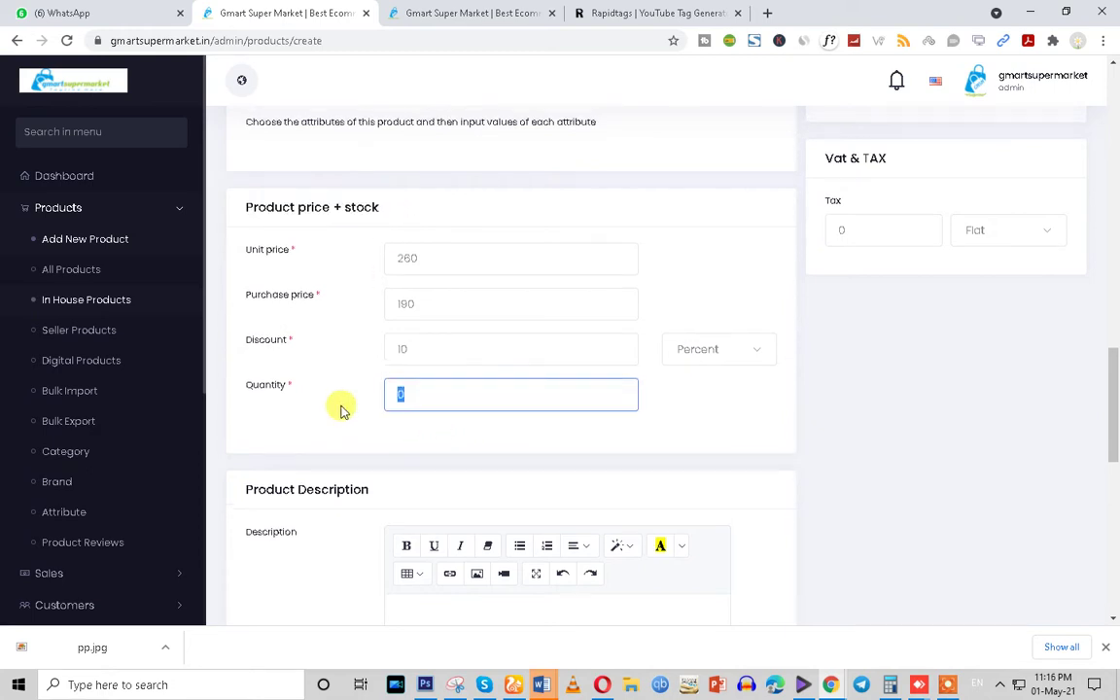
{"action": "scroll", "coordinate": [340, 409], "scroll_direction": "up", "scroll_amount": 7}
Enter 1 as Minimum Qty and confirm the Unit reads kg
{"action": "scroll", "coordinate": [341, 409], "scroll_direction": "up", "scroll_amount": 10}
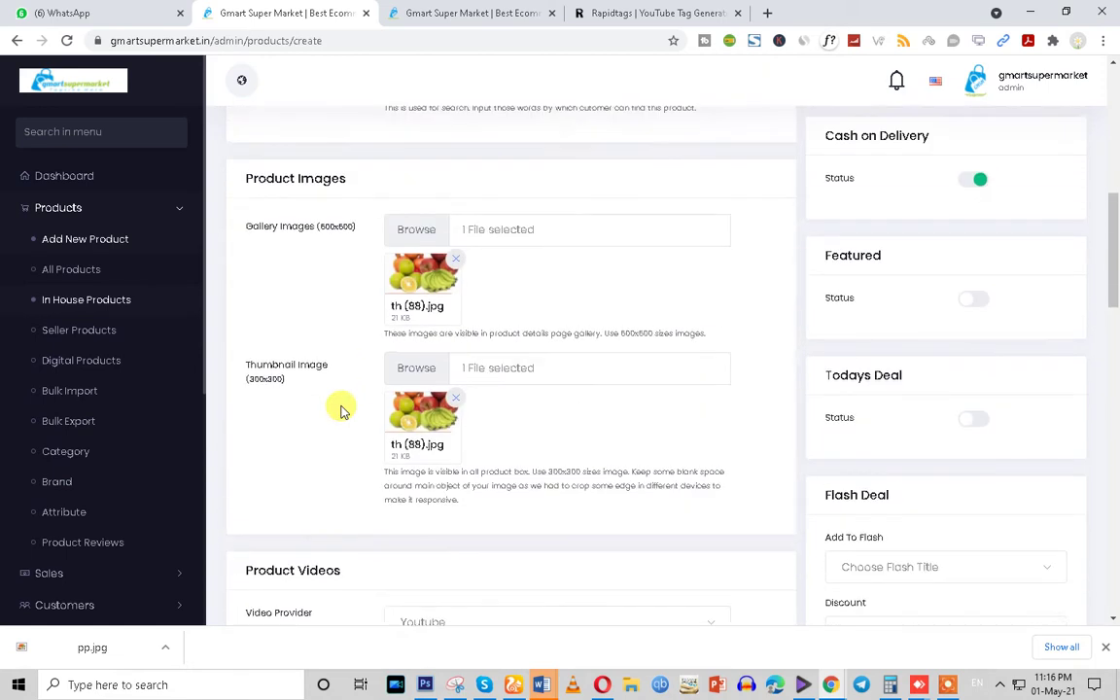
{"action": "left_click", "coordinate": [399, 395]}
{"action": "type", "text": "1"}
{"action": "left_click_drag", "start_coordinate": [412, 362], "coordinate": [379, 374]}
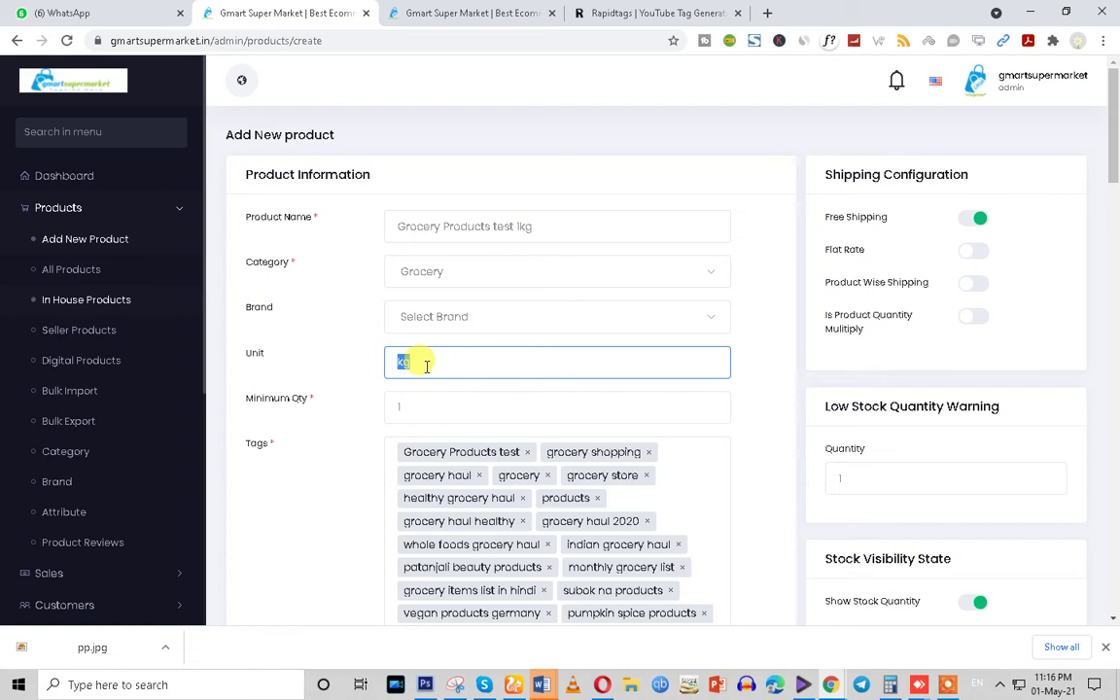
Replace the stock Quantity 0 with 100
{"action": "scroll", "coordinate": [363, 515], "scroll_direction": "down", "scroll_amount": 7}
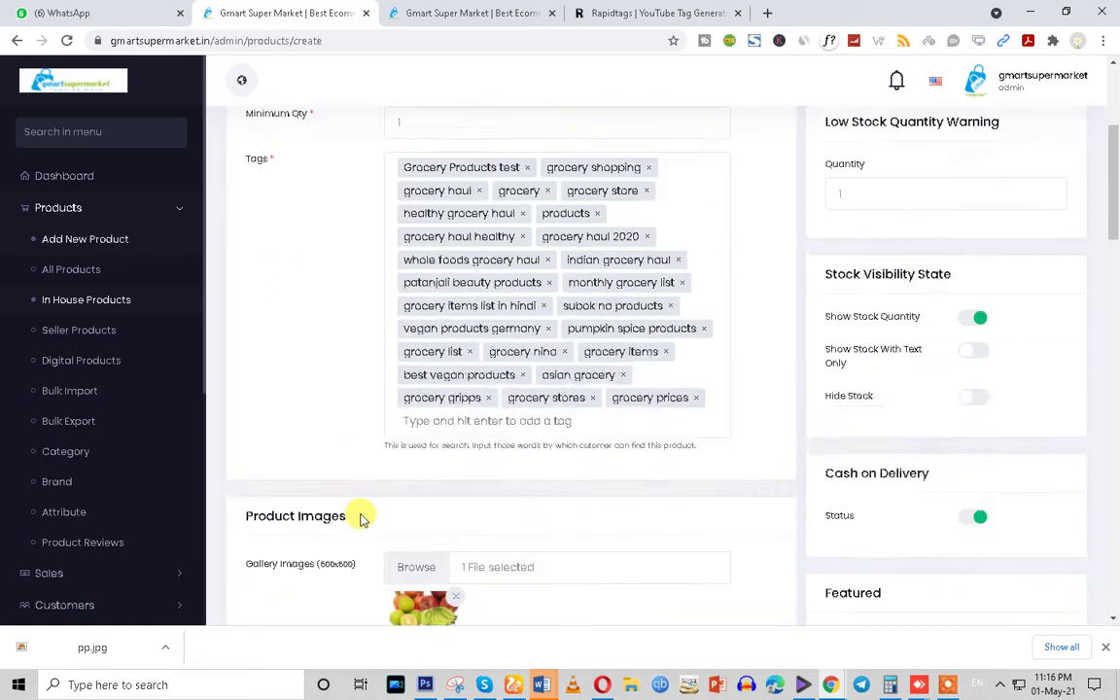
{"action": "scroll", "coordinate": [360, 518], "scroll_direction": "down", "scroll_amount": 6}
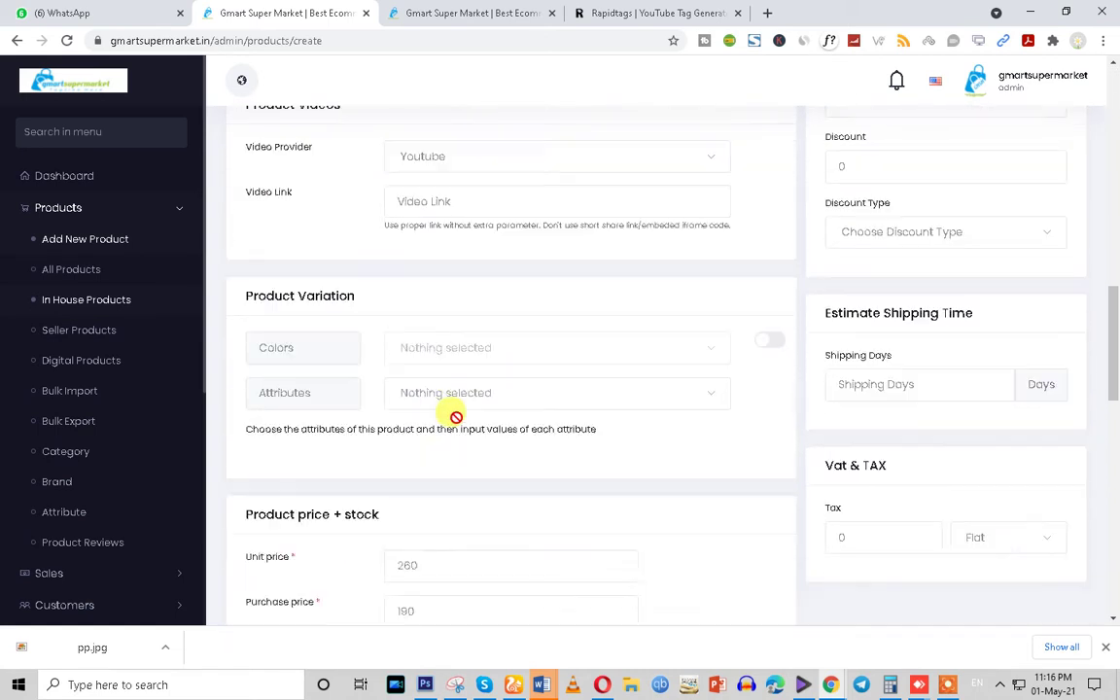
{"action": "scroll", "coordinate": [456, 419], "scroll_direction": "down", "scroll_amount": 2}
{"action": "left_click", "coordinate": [401, 232]}
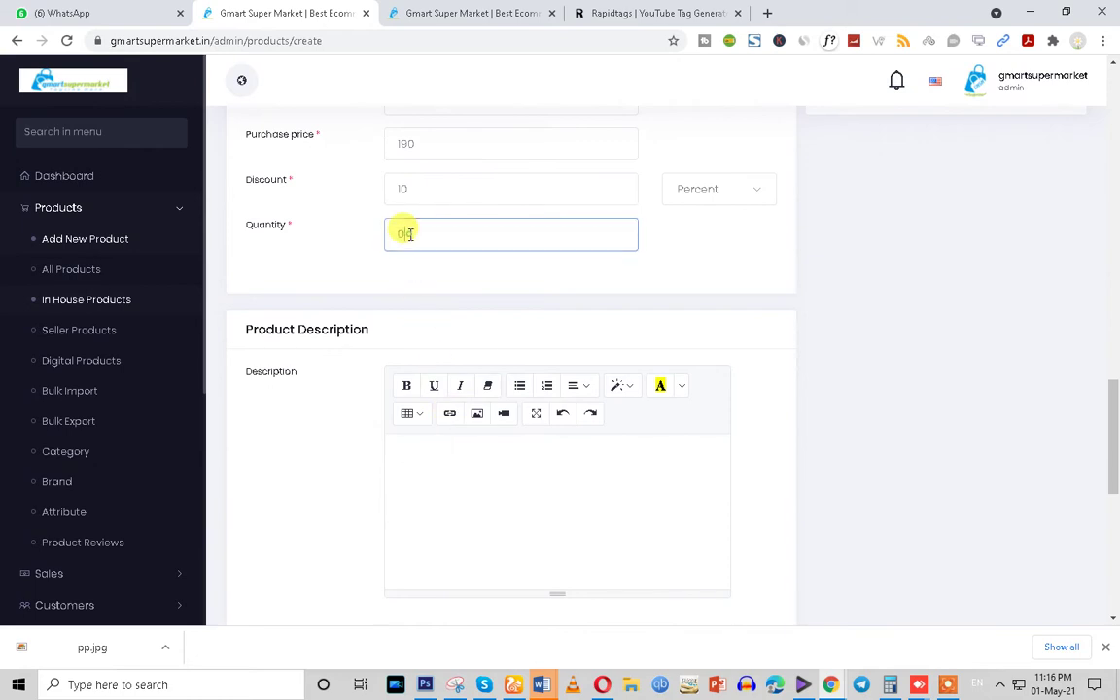
{"action": "key", "text": "BackSpace"}
{"action": "type", "text": "100"}
{"action": "left_click", "coordinate": [428, 294]}
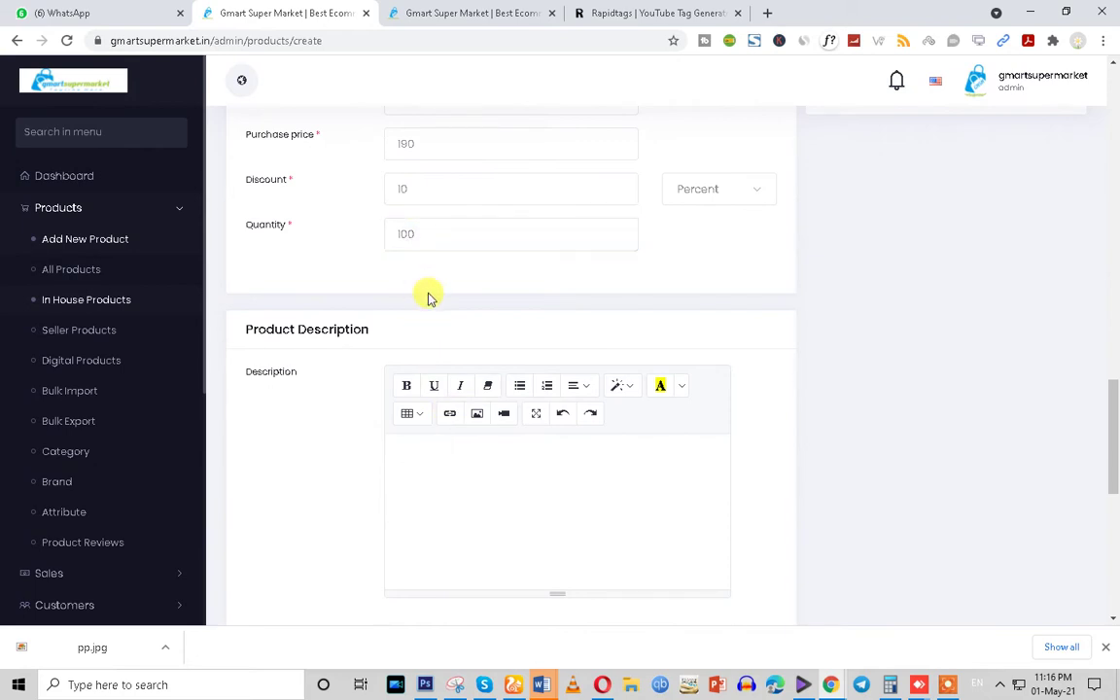
{"action": "scroll", "coordinate": [530, 335], "scroll_direction": "up", "scroll_amount": 10}
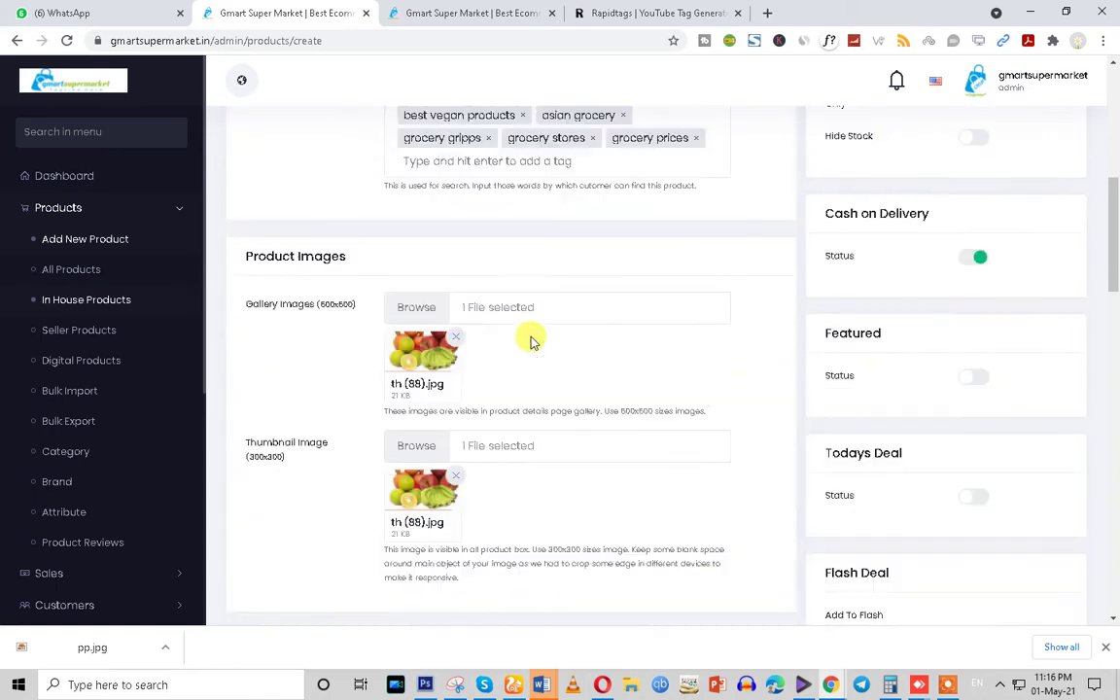
{"action": "scroll", "coordinate": [530, 336], "scroll_direction": "up", "scroll_amount": 2}
{"action": "left_click_drag", "start_coordinate": [550, 224], "coordinate": [365, 231]}
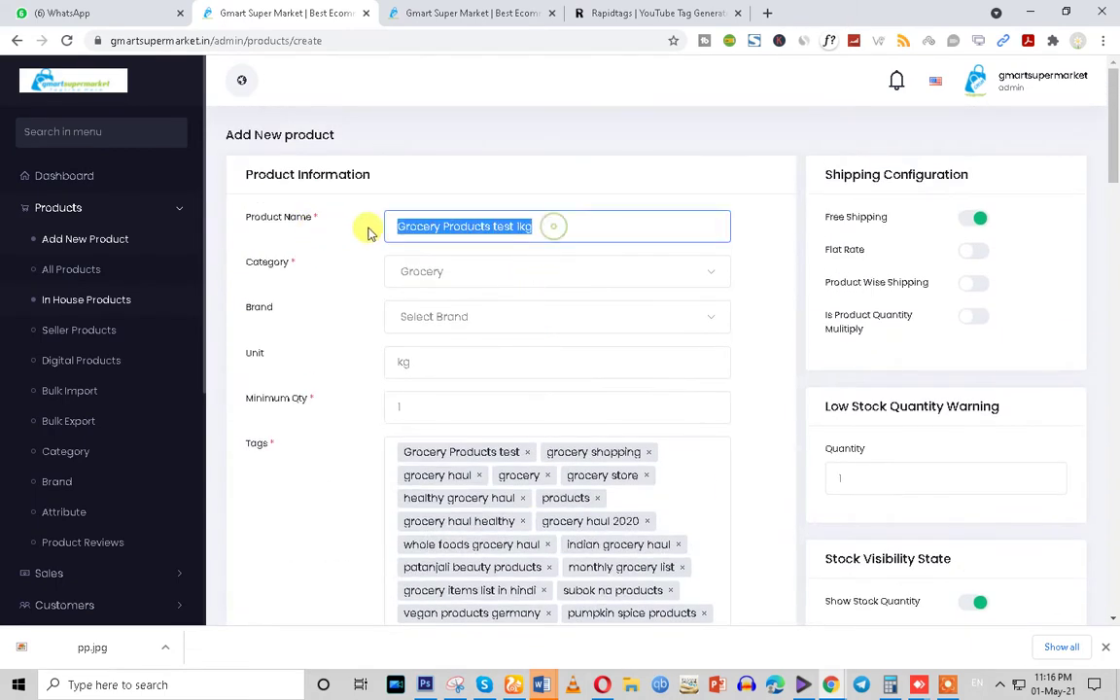
{"action": "scroll", "coordinate": [464, 516], "scroll_direction": "down", "scroll_amount": 1}
{"action": "scroll", "coordinate": [465, 516], "scroll_direction": "down", "scroll_amount": 15}
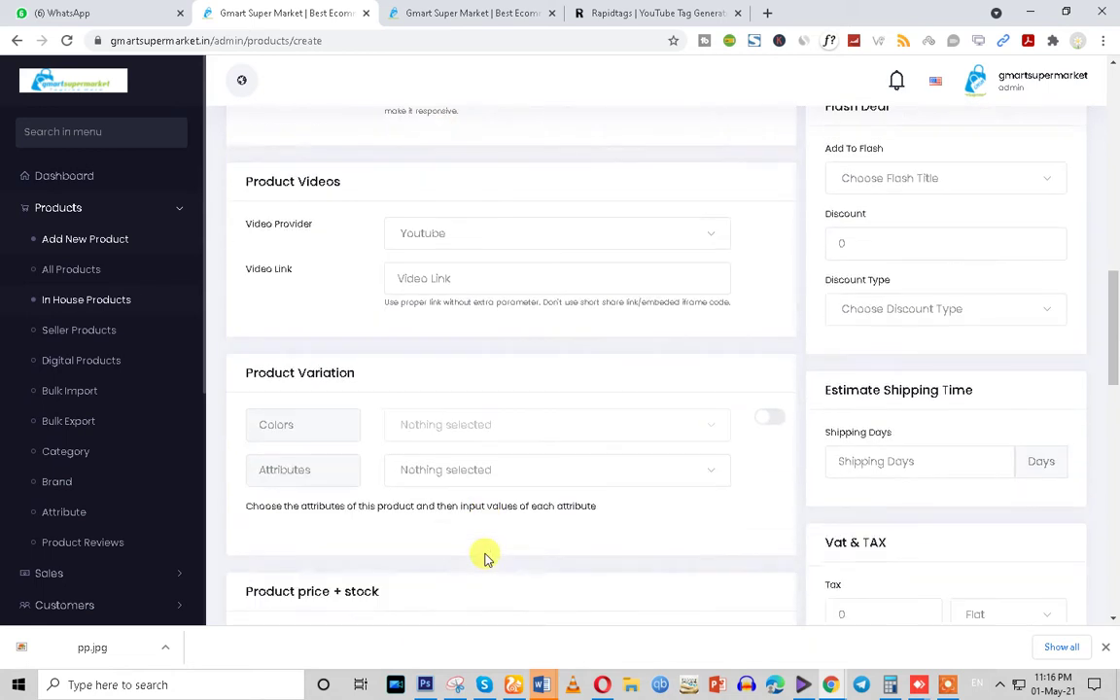
{"action": "scroll", "coordinate": [482, 552], "scroll_direction": "down", "scroll_amount": 3}
Paste 'Grocery Products test 1kg' into the product description
{"action": "left_click", "coordinate": [407, 378]}
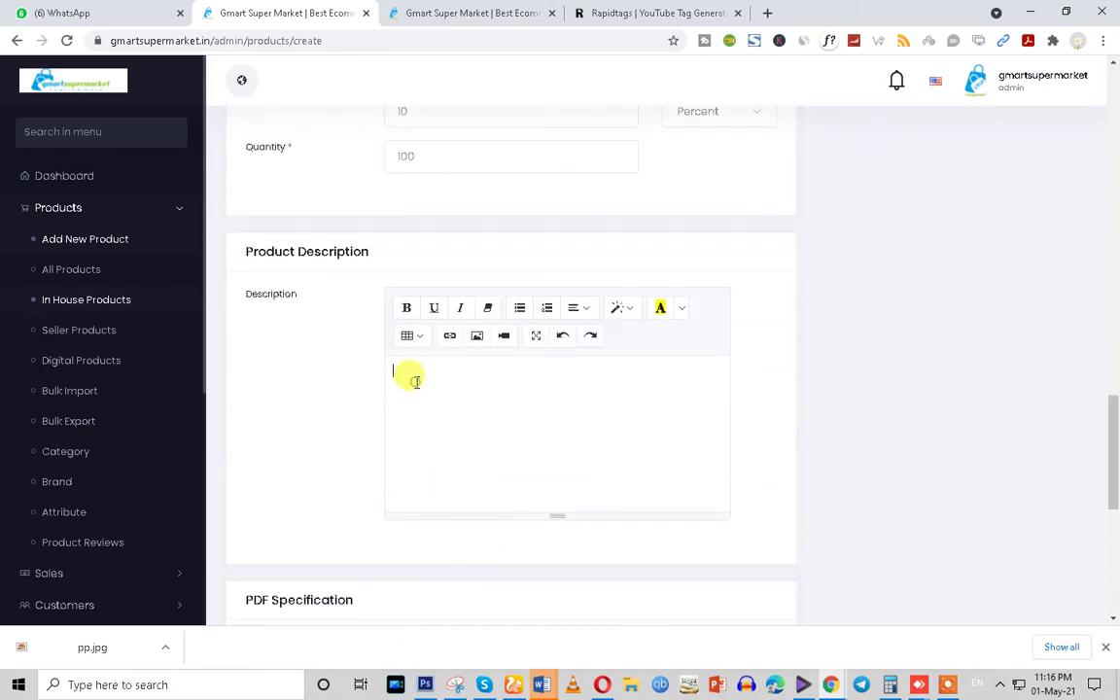
{"action": "type", "text": "Grocery Products test Tag"}
{"action": "scroll", "coordinate": [495, 429], "scroll_direction": "down", "scroll_amount": 4}
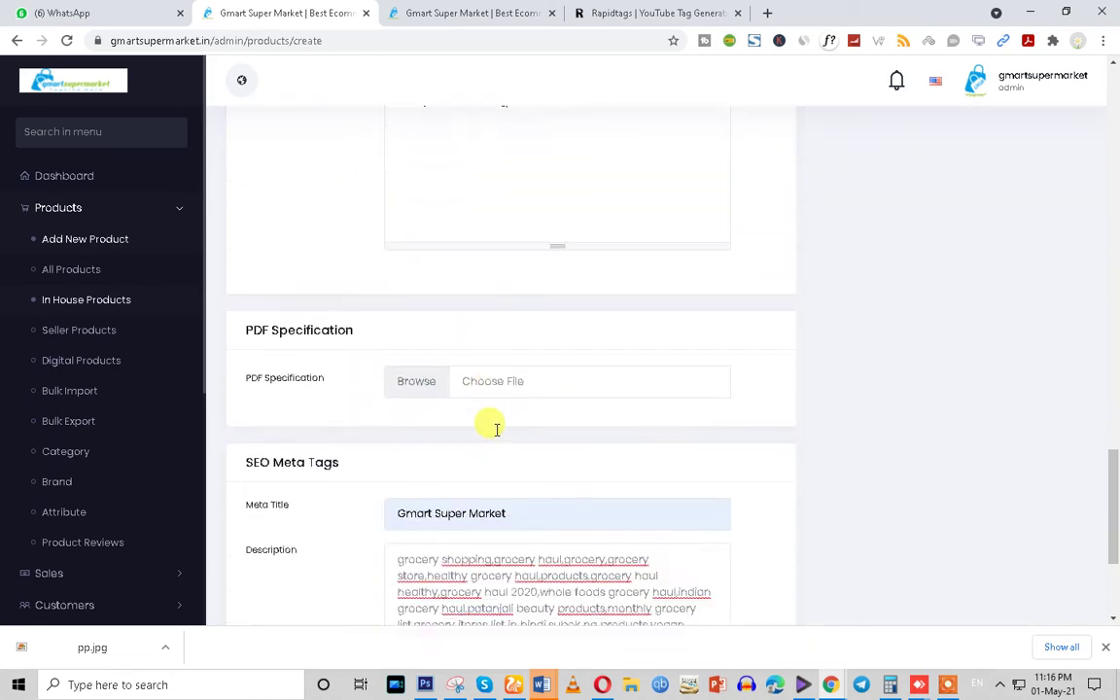
{"action": "left_click_drag", "start_coordinate": [227, 289], "coordinate": [377, 301]}
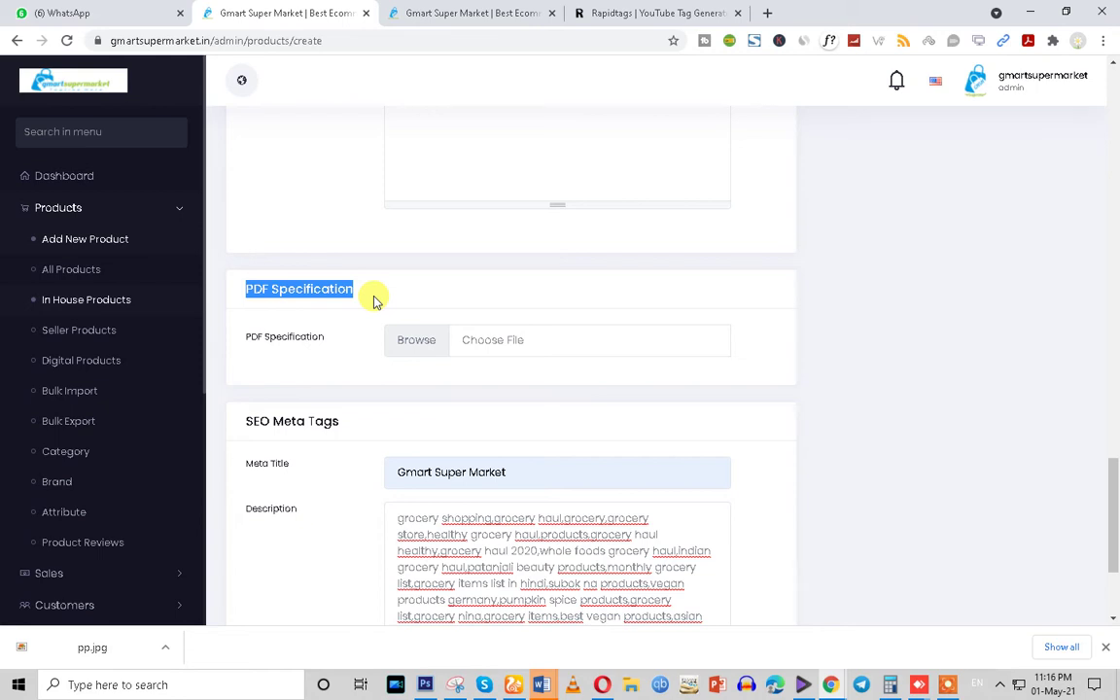
Scroll through the PDF Specification and SEO Meta Tags sections and back up
{"action": "scroll", "coordinate": [389, 297], "scroll_direction": "up", "scroll_amount": 5}
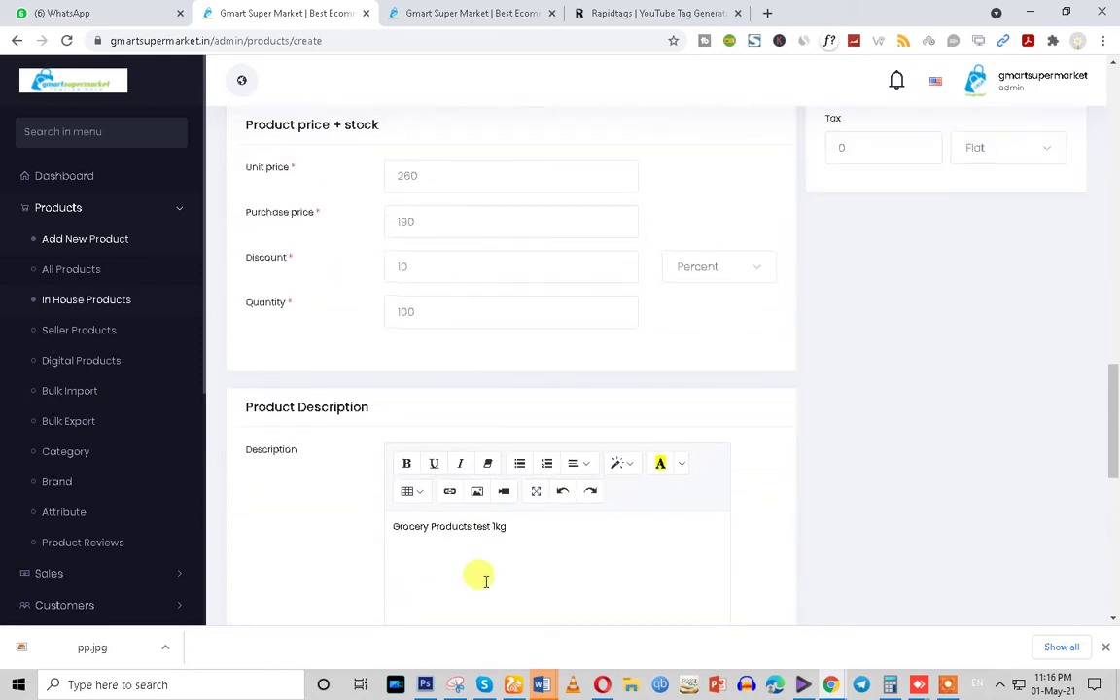
{"action": "scroll", "coordinate": [505, 545], "scroll_direction": "down", "scroll_amount": 1}
{"action": "scroll", "coordinate": [549, 543], "scroll_direction": "down", "scroll_amount": 6}
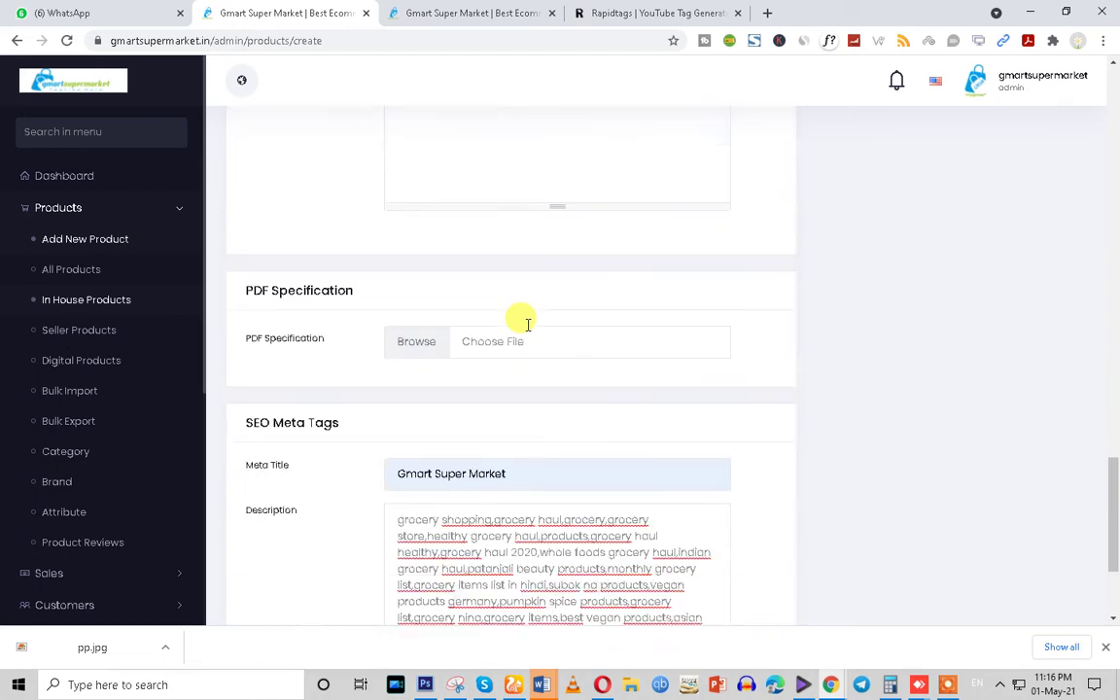
{"action": "scroll", "coordinate": [401, 498], "scroll_direction": "down", "scroll_amount": 2}
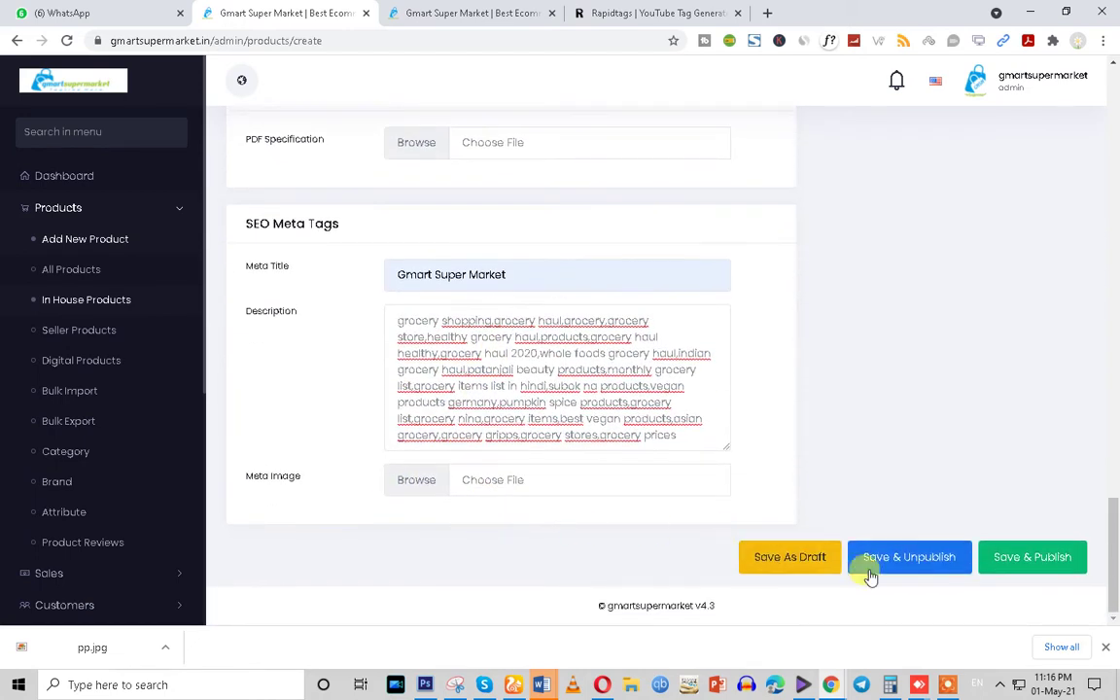
{"action": "scroll", "coordinate": [502, 409], "scroll_direction": "up", "scroll_amount": 3}
{"action": "scroll", "coordinate": [501, 410], "scroll_direction": "up", "scroll_amount": 10}
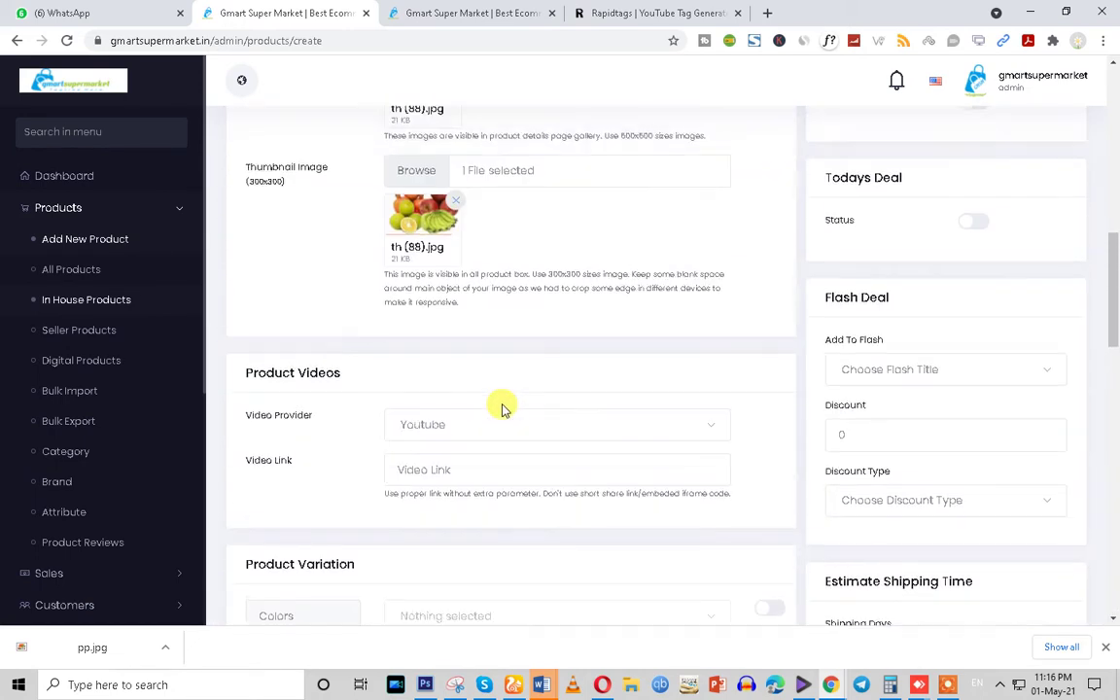
{"action": "scroll", "coordinate": [777, 392], "scroll_direction": "up", "scroll_amount": 5}
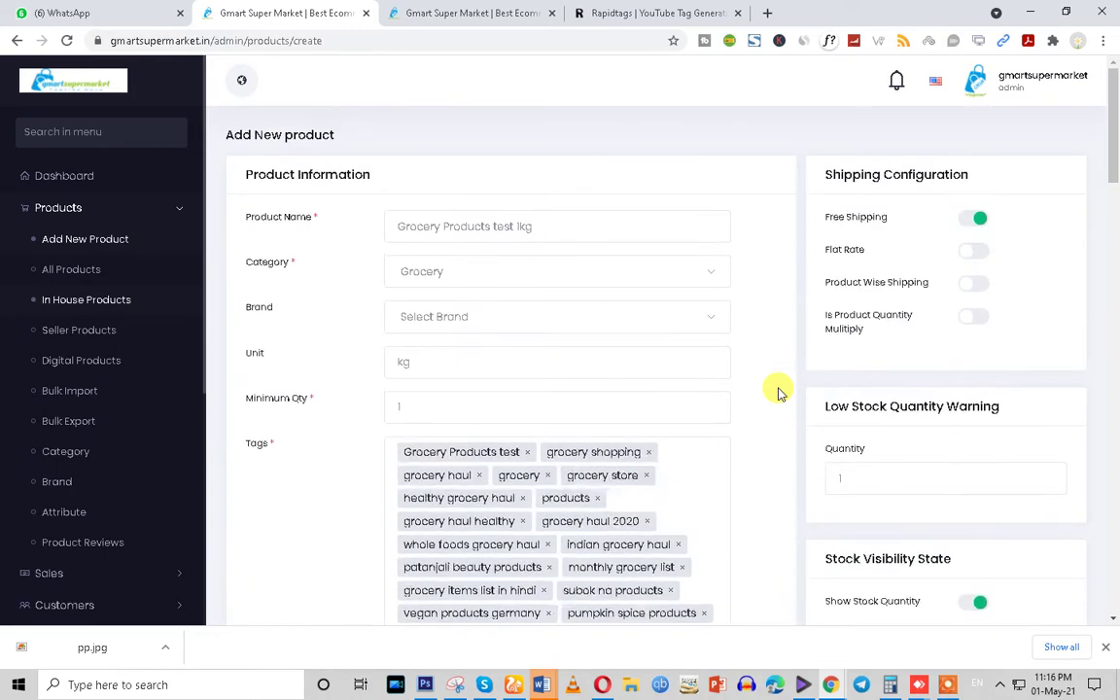
Review the Shipping Configuration options: Free Shipping, Flat Rate and quantity multiply
{"action": "left_click_drag", "start_coordinate": [818, 167], "coordinate": [982, 176]}
{"action": "left_click_drag", "start_coordinate": [824, 217], "coordinate": [886, 218]}
{"action": "left_click_drag", "start_coordinate": [822, 250], "coordinate": [930, 284]}
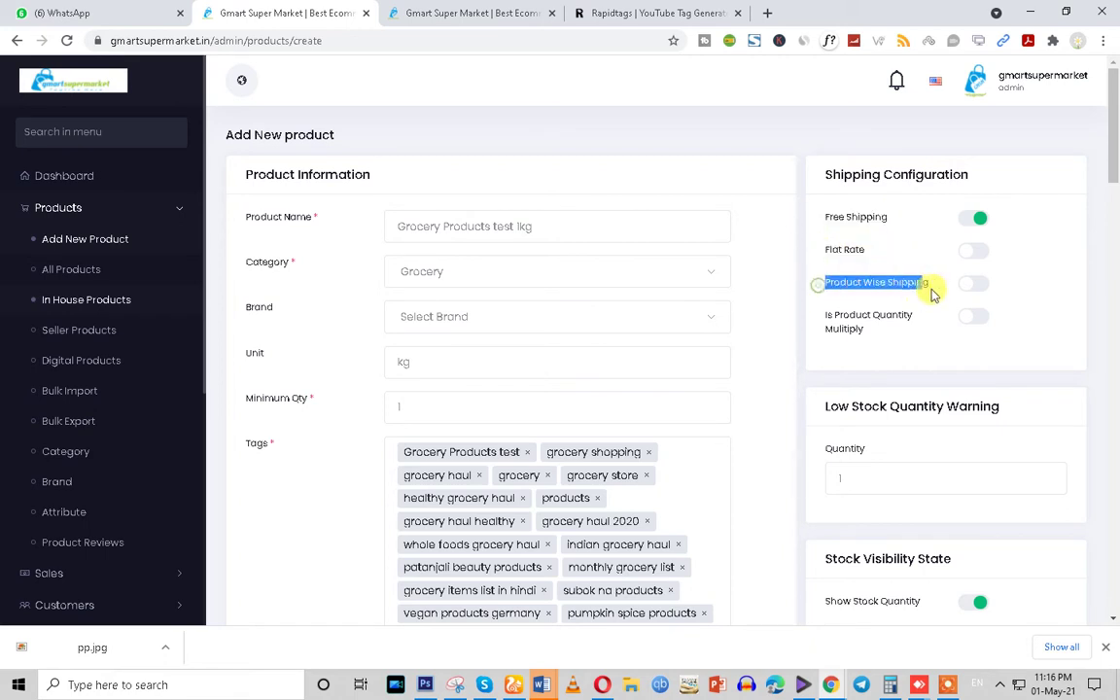
{"action": "left_click_drag", "start_coordinate": [823, 315], "coordinate": [904, 340]}
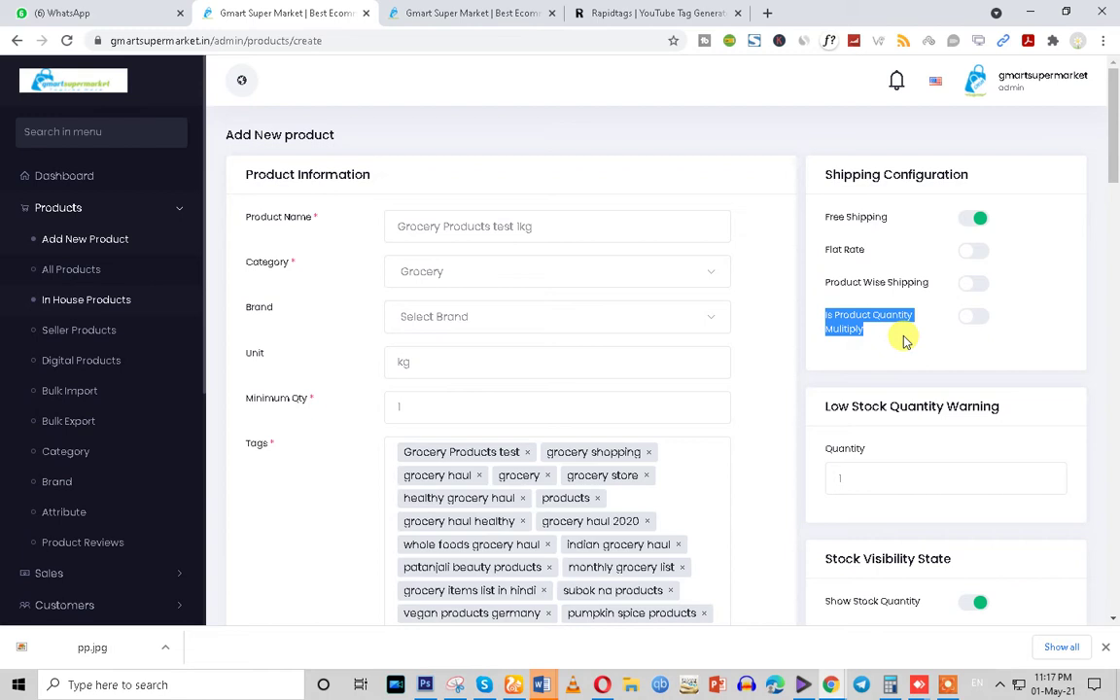
Try Flat Rate shipping with a cost of 20, then restore Free Shipping
{"action": "left_click", "coordinate": [974, 252]}
{"action": "left_click_drag", "start_coordinate": [824, 249], "coordinate": [870, 249]}
{"action": "left_click_drag", "start_coordinate": [1003, 306], "coordinate": [897, 303]}
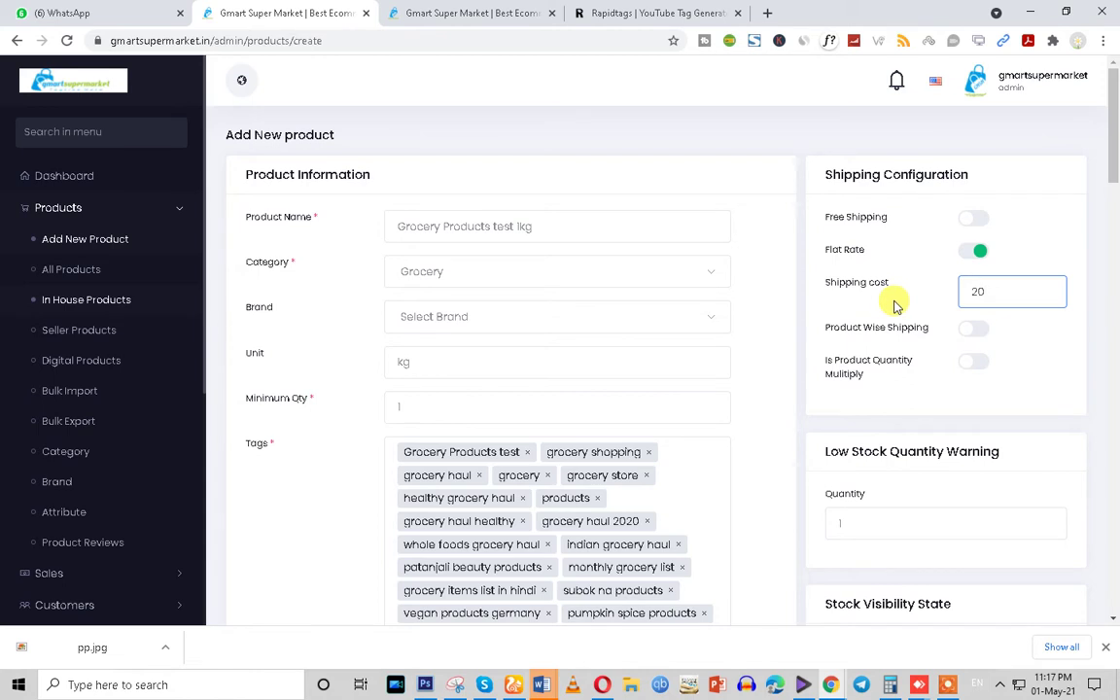
{"action": "left_click", "coordinate": [977, 253]}
{"action": "left_click", "coordinate": [975, 291]}
{"action": "left_click", "coordinate": [977, 251]}
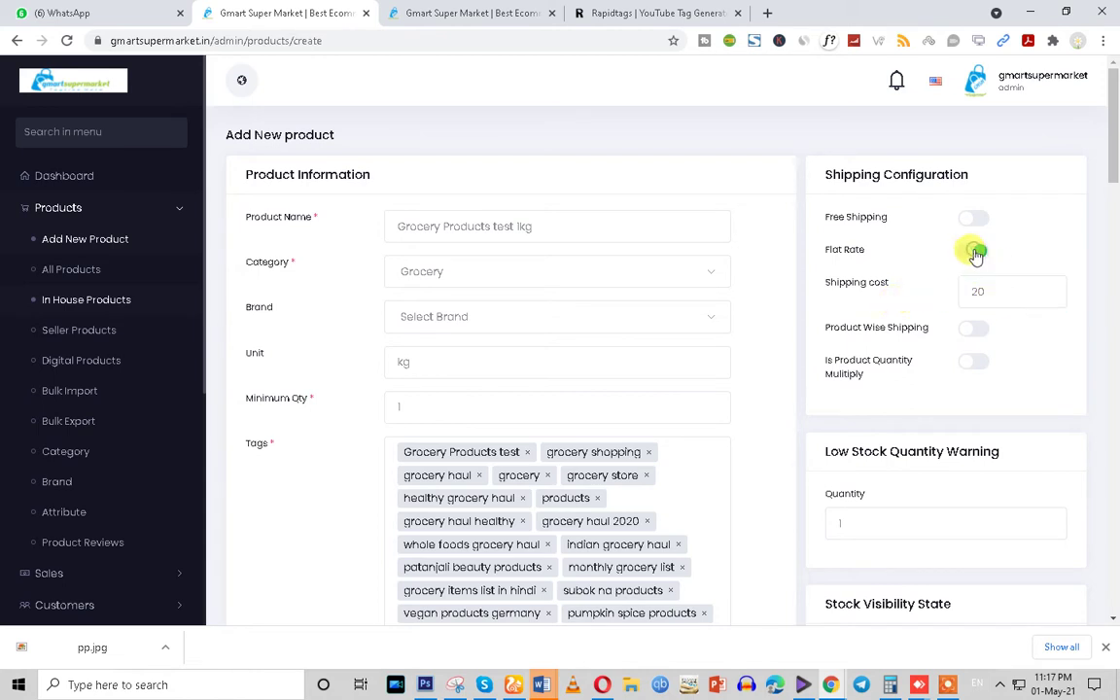
{"action": "left_click", "coordinate": [972, 218]}
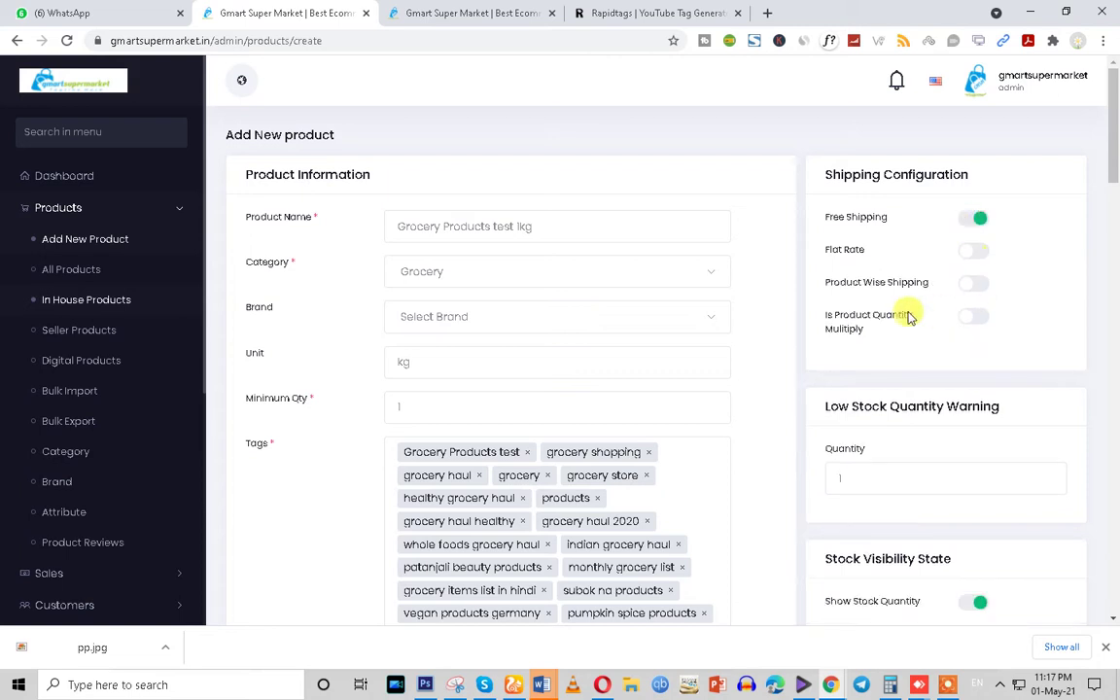
Switch to Product Wise Shipping and review the Nizamabad, Lingapoor and Adloor rates
{"action": "left_click", "coordinate": [972, 283]}
{"action": "left_click_drag", "start_coordinate": [826, 323], "coordinate": [893, 323]}
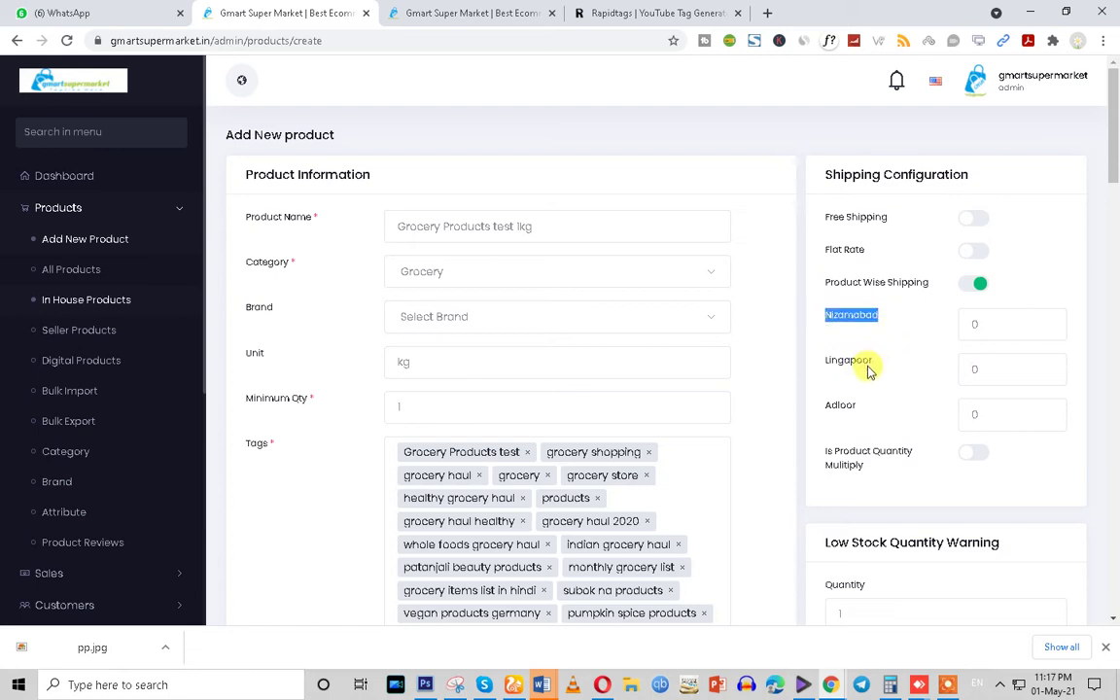
{"action": "left_click_drag", "start_coordinate": [824, 364], "coordinate": [874, 364]}
{"action": "left_click_drag", "start_coordinate": [816, 404], "coordinate": [918, 415]}
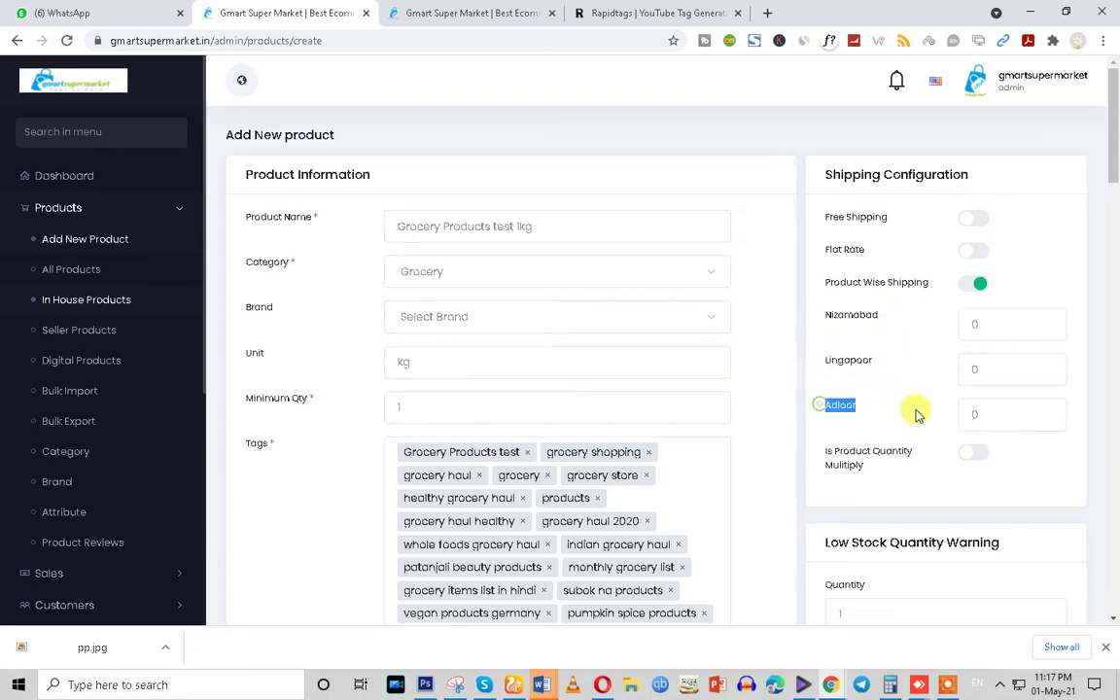
{"action": "left_click", "coordinate": [988, 411]}
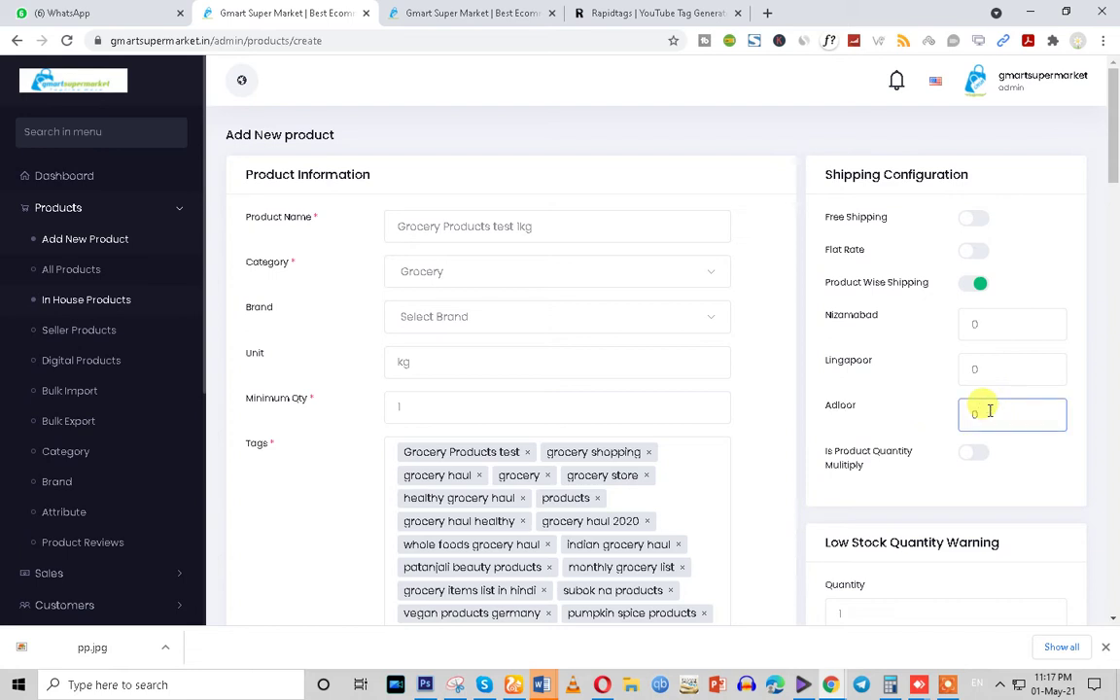
Open the shipping settings from Setup & Configuration in a new tab, then return
{"action": "scroll", "coordinate": [88, 486], "scroll_direction": "down", "scroll_amount": 4}
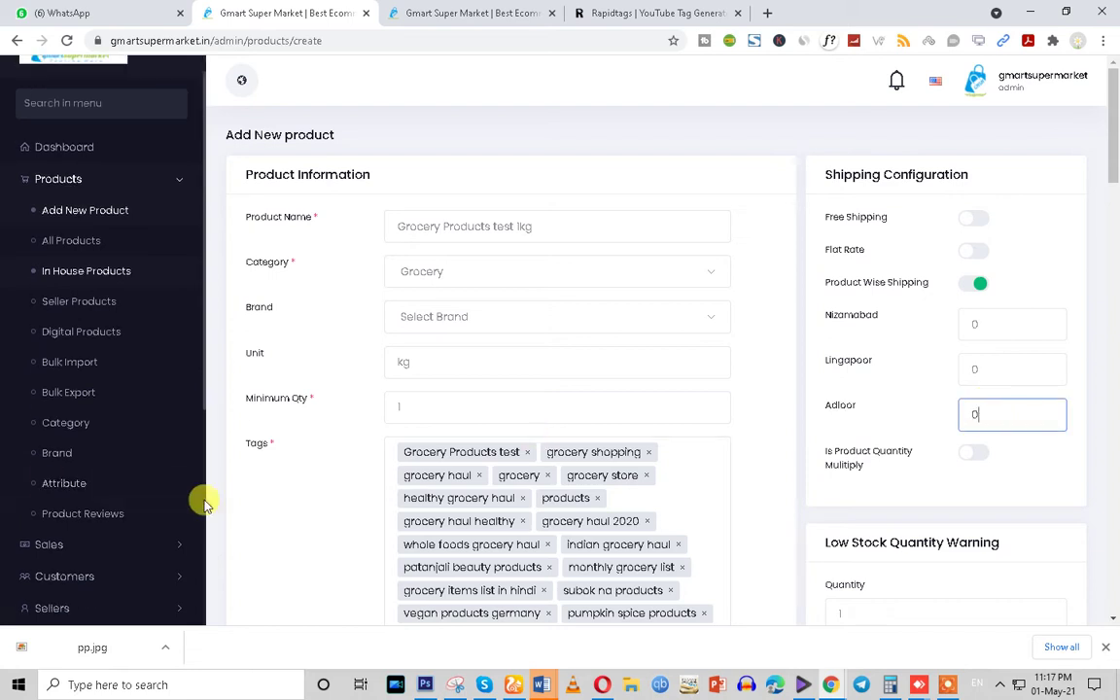
{"action": "left_click", "coordinate": [156, 502]}
{"action": "scroll", "coordinate": [155, 505], "scroll_direction": "down", "scroll_amount": 5}
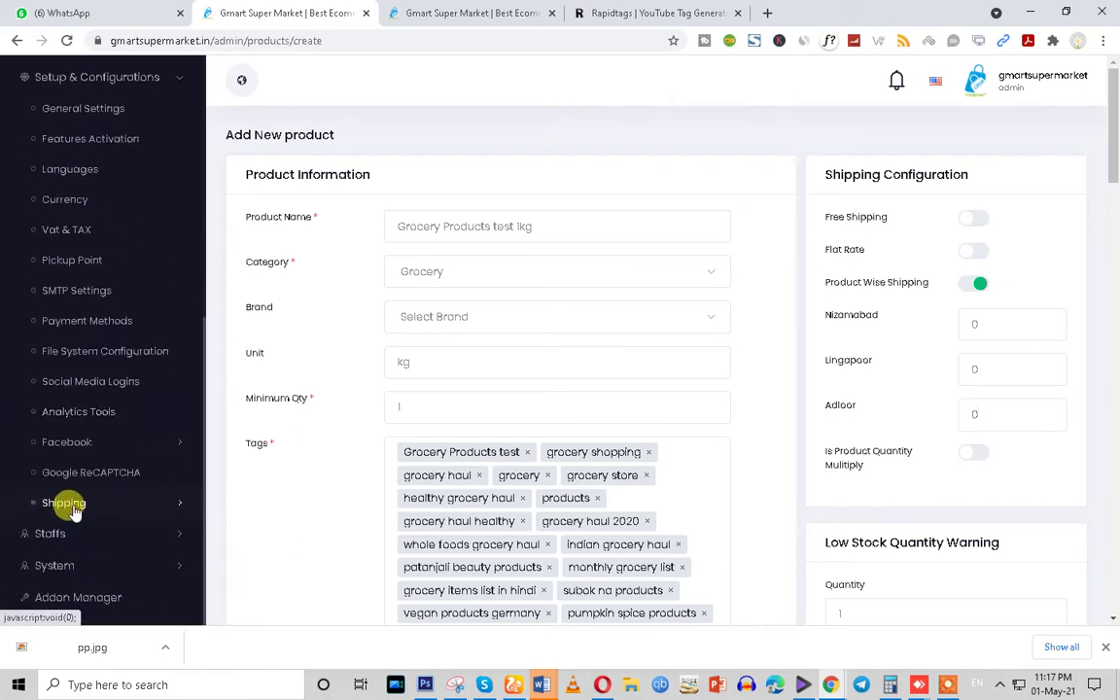
{"action": "right_click", "coordinate": [66, 507]}
{"action": "left_click", "coordinate": [107, 517]}
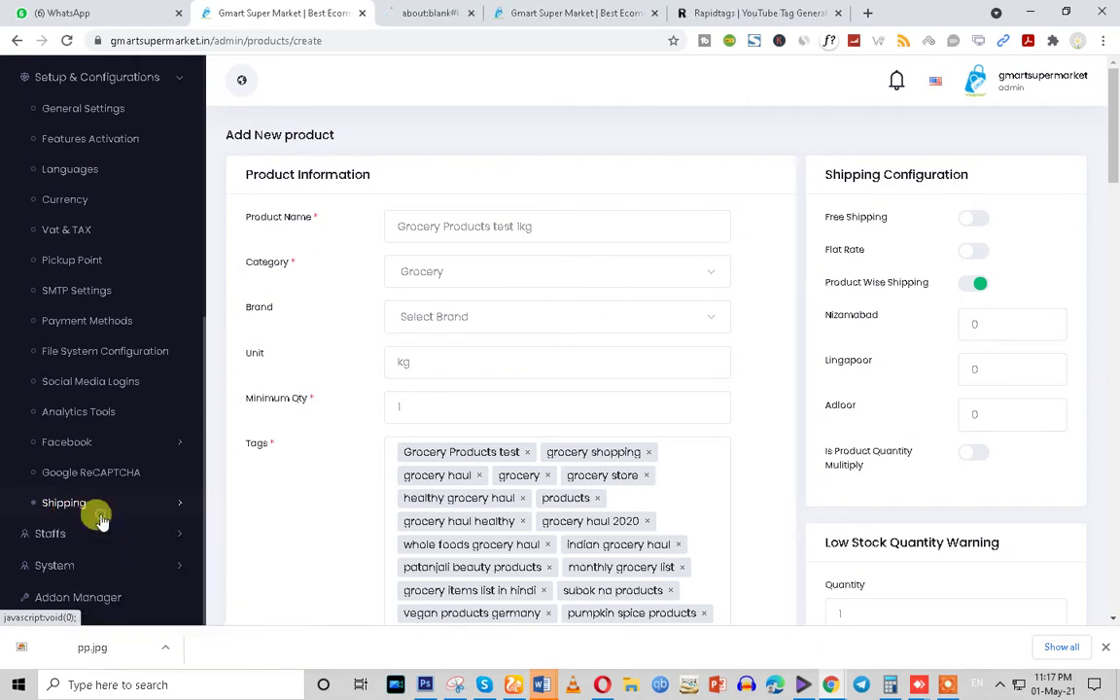
{"action": "left_click", "coordinate": [443, 9]}
{"action": "left_click", "coordinate": [257, 8]}
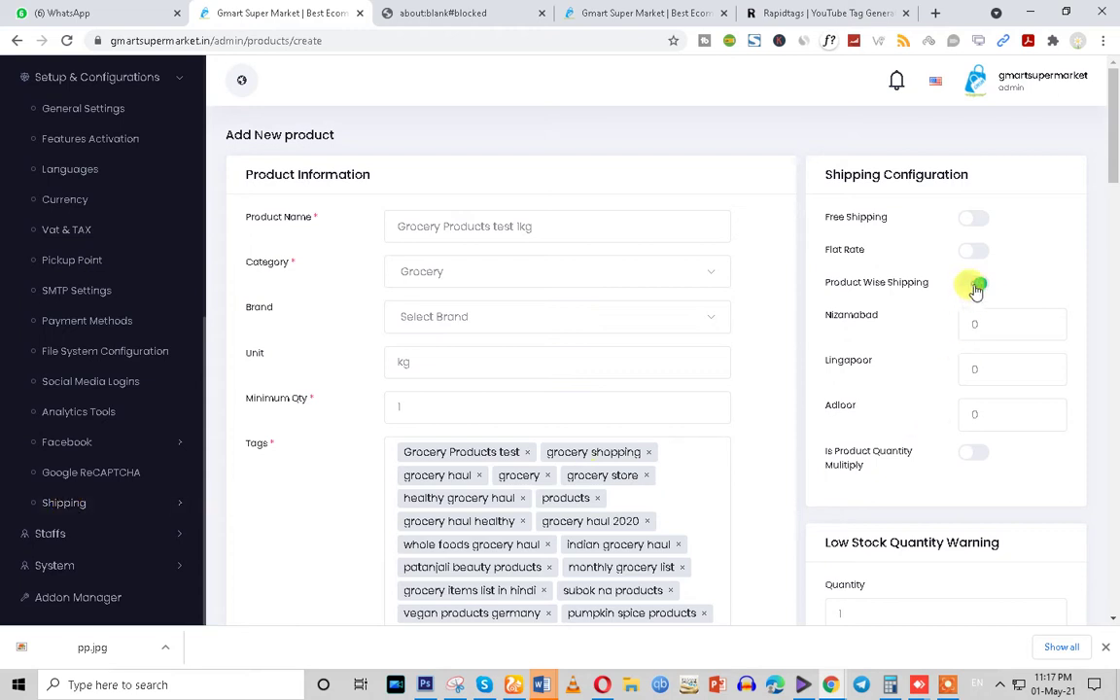
Set Free Shipping with quantity multiply on and go to the All Brands tab
{"action": "left_click_drag", "start_coordinate": [819, 283], "coordinate": [970, 291]}
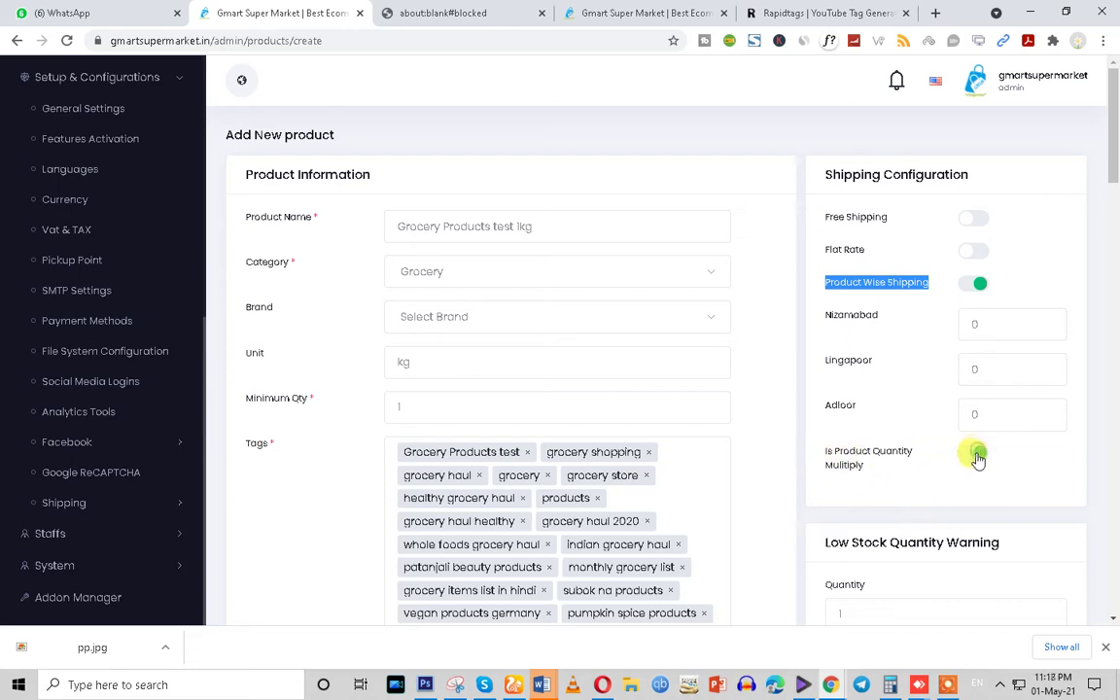
{"action": "left_click", "coordinate": [970, 216]}
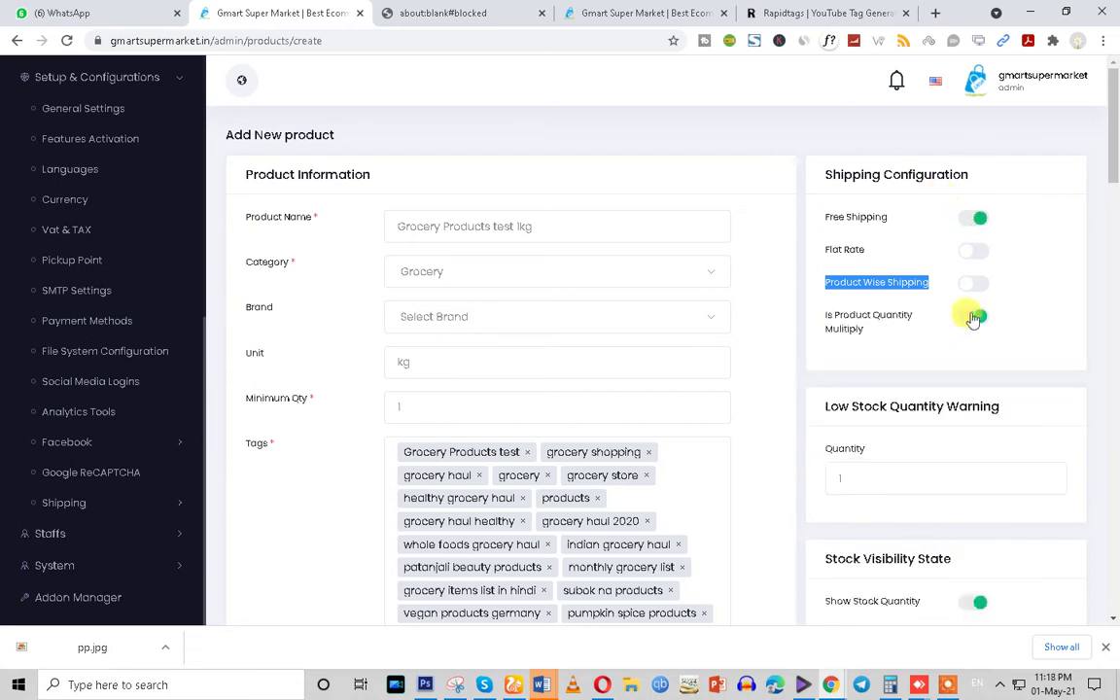
{"action": "left_click_drag", "start_coordinate": [821, 312], "coordinate": [884, 335]}
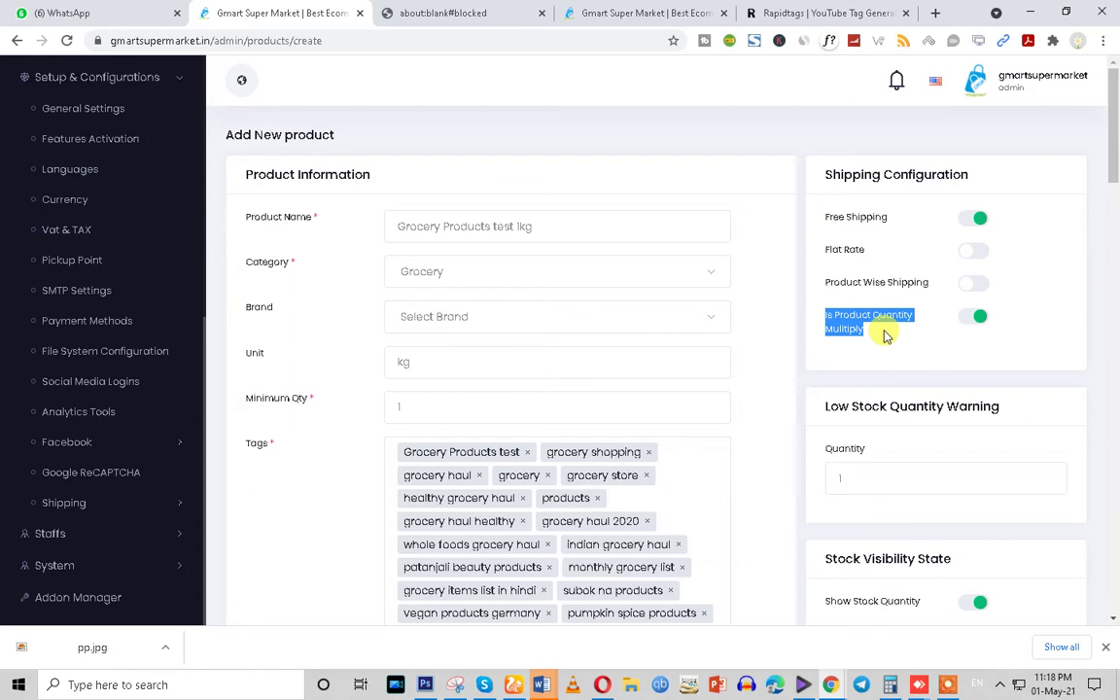
{"action": "left_click", "coordinate": [571, 11]}
Go to Setup & Configurations > Shipping > Shipping Configuration
{"action": "scroll", "coordinate": [133, 499], "scroll_direction": "down", "scroll_amount": 2}
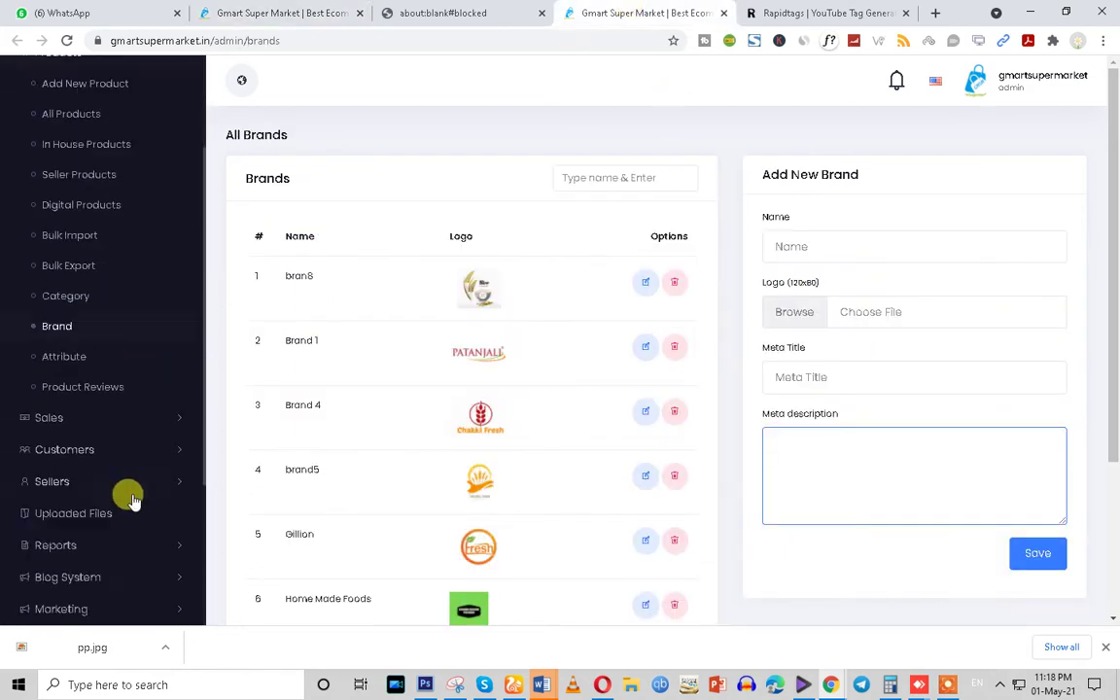
{"action": "scroll", "coordinate": [133, 499], "scroll_direction": "down", "scroll_amount": 3}
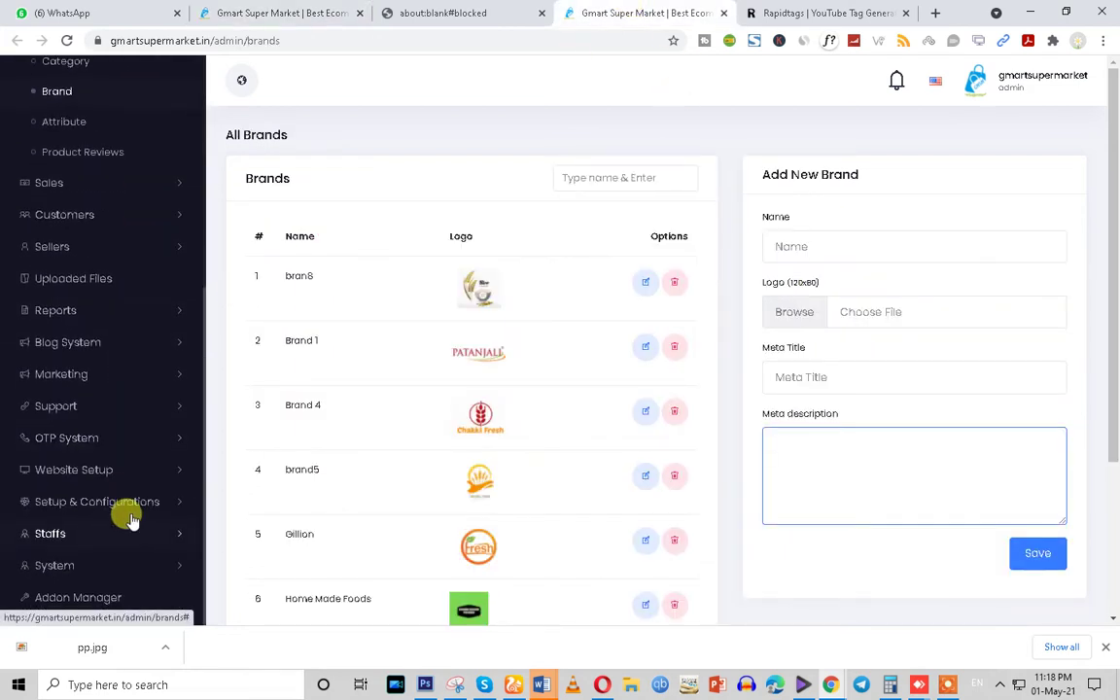
{"action": "left_click", "coordinate": [137, 501]}
{"action": "scroll", "coordinate": [137, 516], "scroll_direction": "down", "scroll_amount": 1}
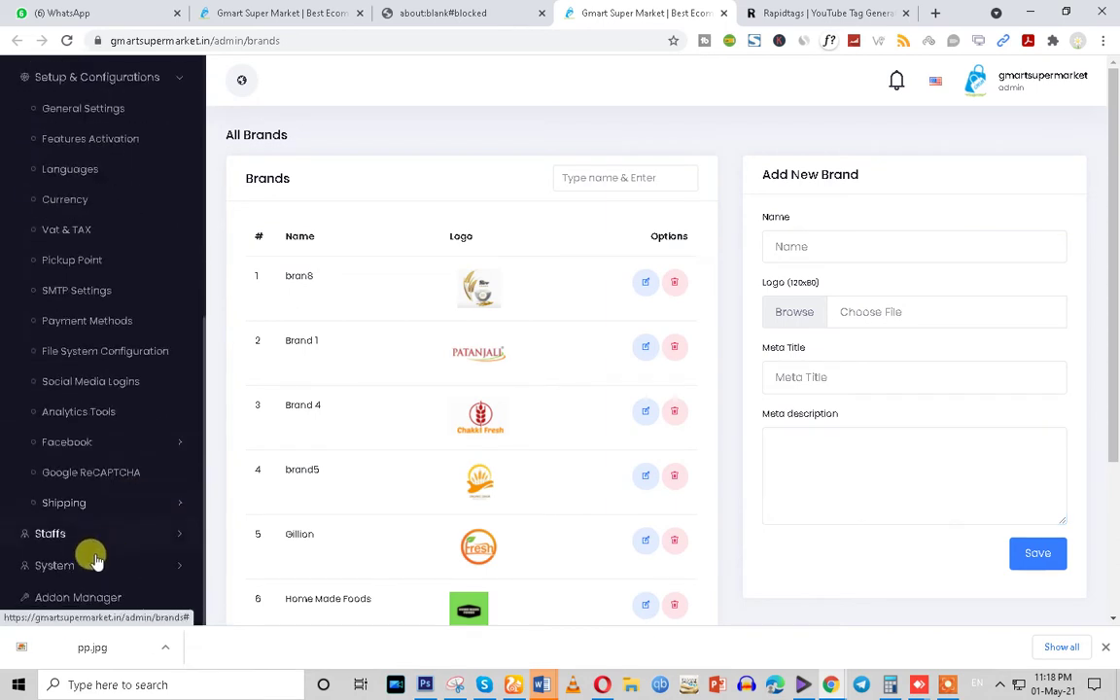
{"action": "left_click", "coordinate": [63, 502]}
{"action": "scroll", "coordinate": [146, 571], "scroll_direction": "down", "scroll_amount": 1}
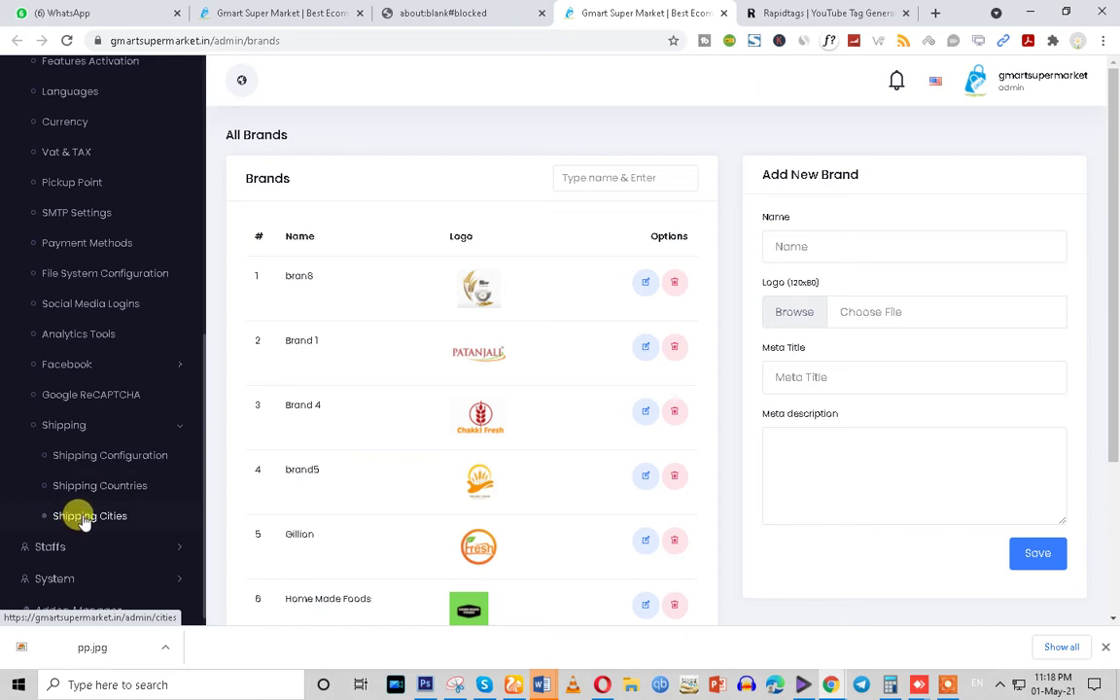
{"action": "left_click", "coordinate": [97, 464]}
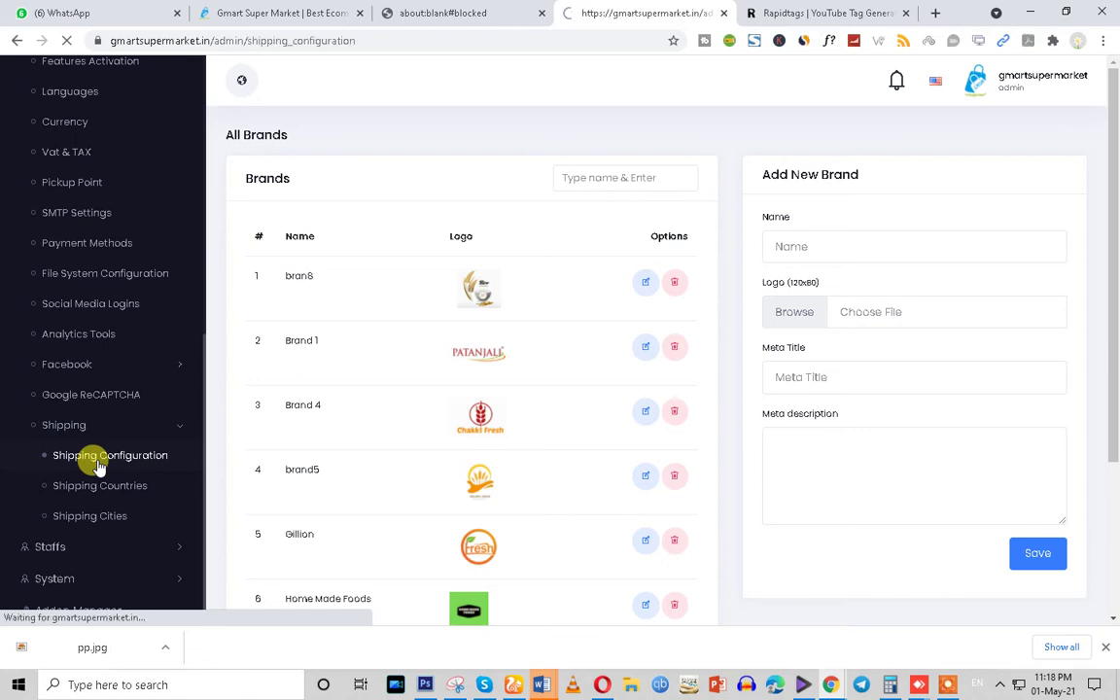
Compare the shipping method options, then choose and save Area Wise Flat Shipping Cost
{"action": "left_click", "coordinate": [408, 182]}
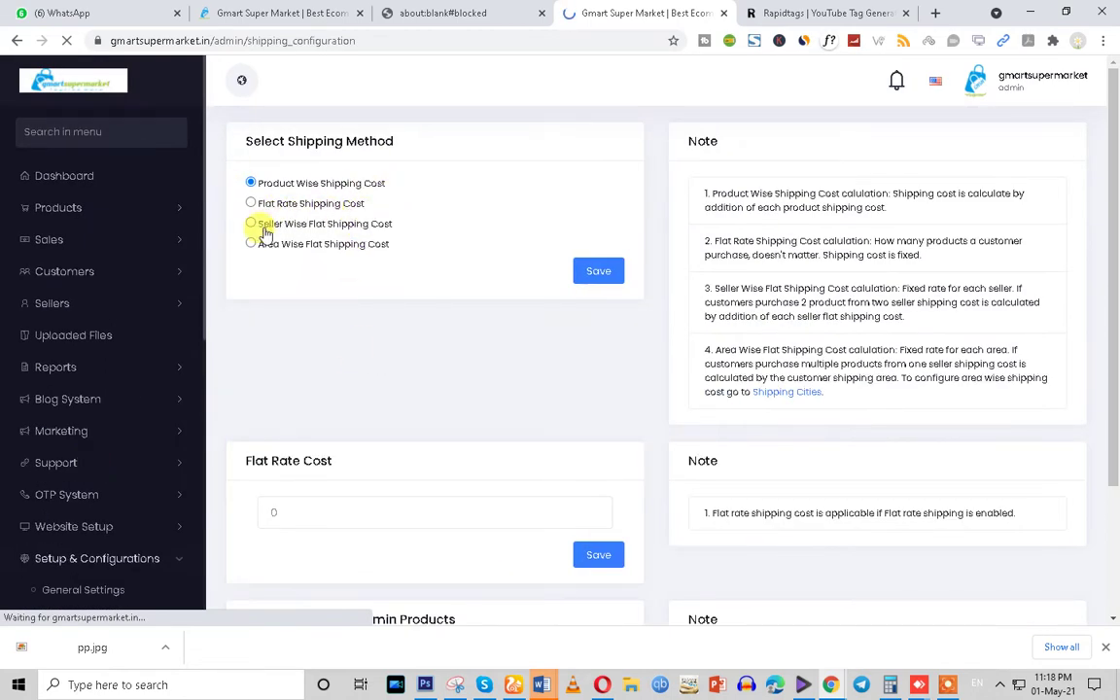
{"action": "left_click_drag", "start_coordinate": [257, 224], "coordinate": [233, 199]}
{"action": "left_click_drag", "start_coordinate": [404, 229], "coordinate": [254, 233]}
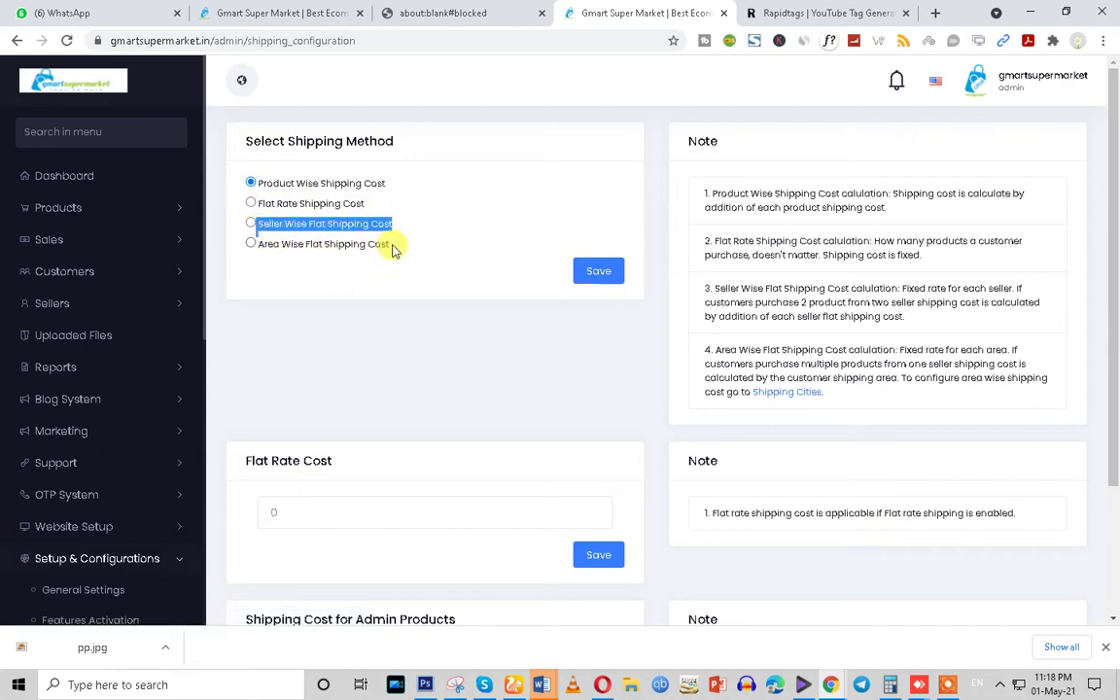
{"action": "left_click_drag", "start_coordinate": [399, 244], "coordinate": [293, 250]}
{"action": "left_click", "coordinate": [251, 245]}
{"action": "left_click", "coordinate": [598, 272]}
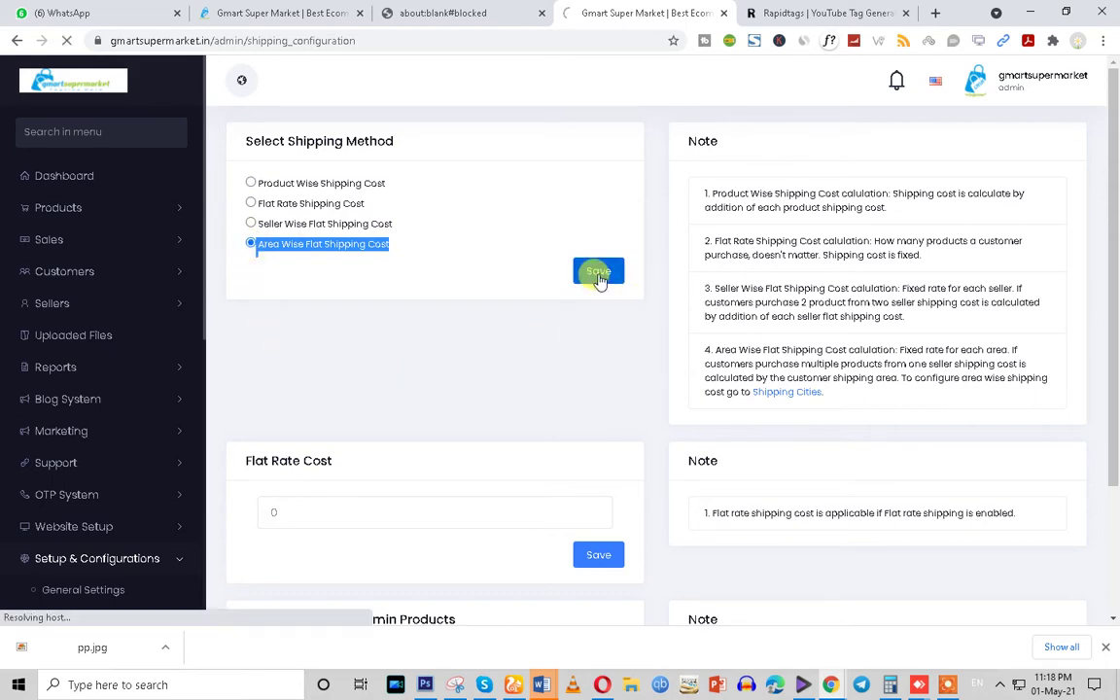
After reviewing the flat rate section, save Product Wise Shipping Cost instead and close the blank tab
{"action": "scroll", "coordinate": [558, 381], "scroll_direction": "down", "scroll_amount": 2}
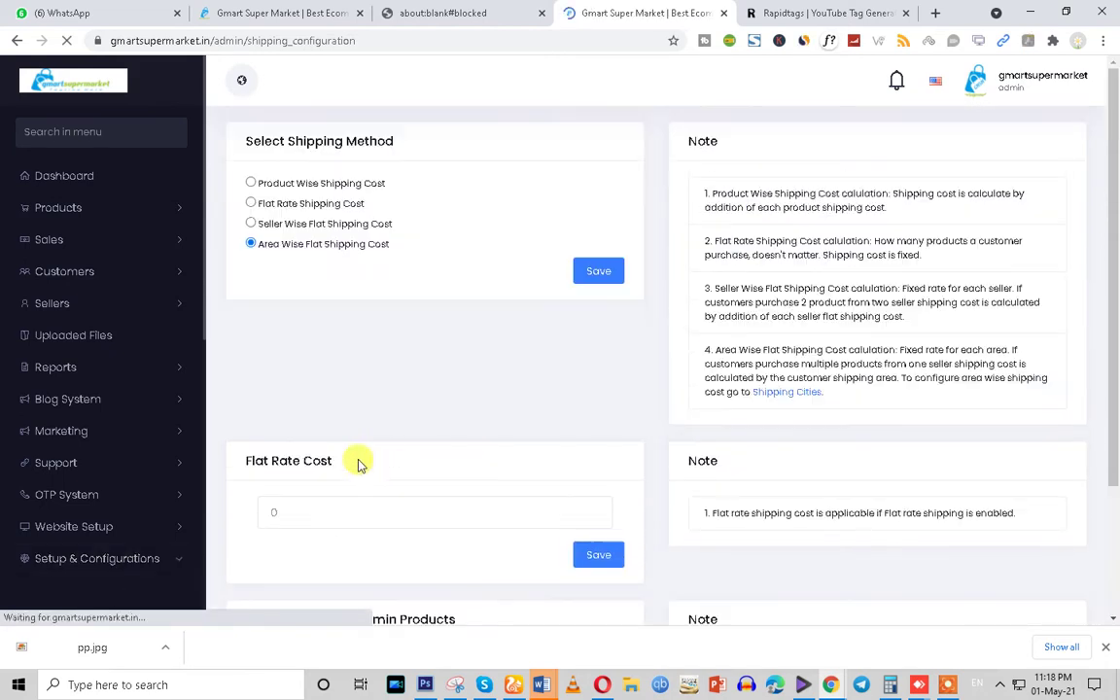
{"action": "scroll", "coordinate": [357, 465], "scroll_direction": "down", "scroll_amount": 1}
{"action": "double_click", "coordinate": [287, 416]}
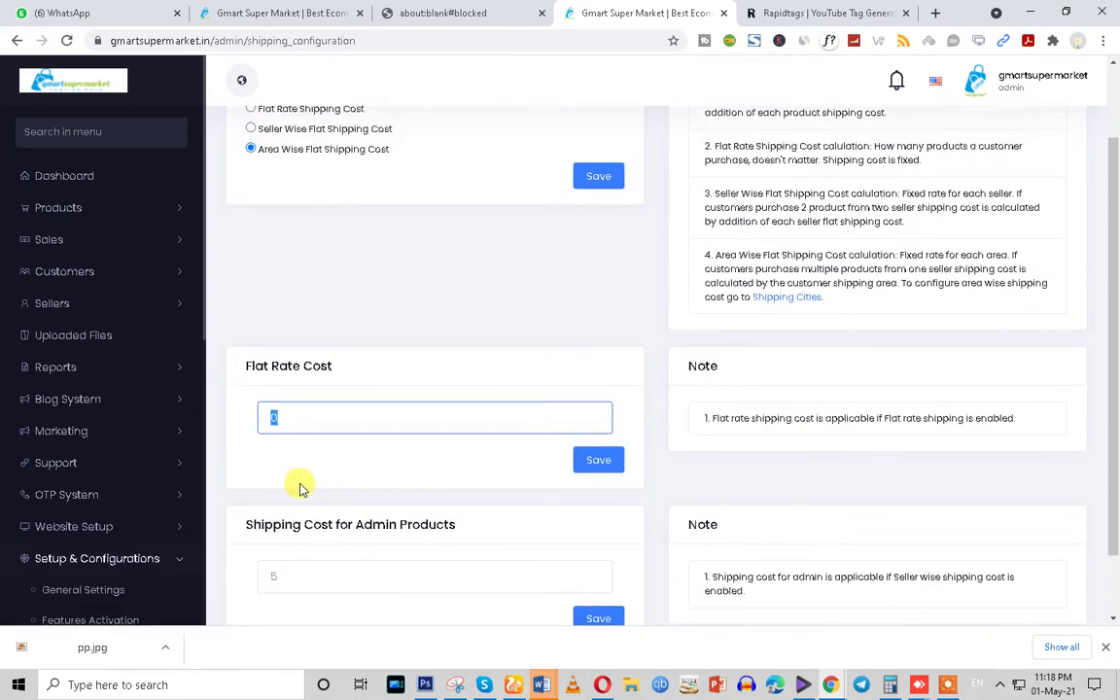
{"action": "scroll", "coordinate": [309, 506], "scroll_direction": "down", "scroll_amount": 1}
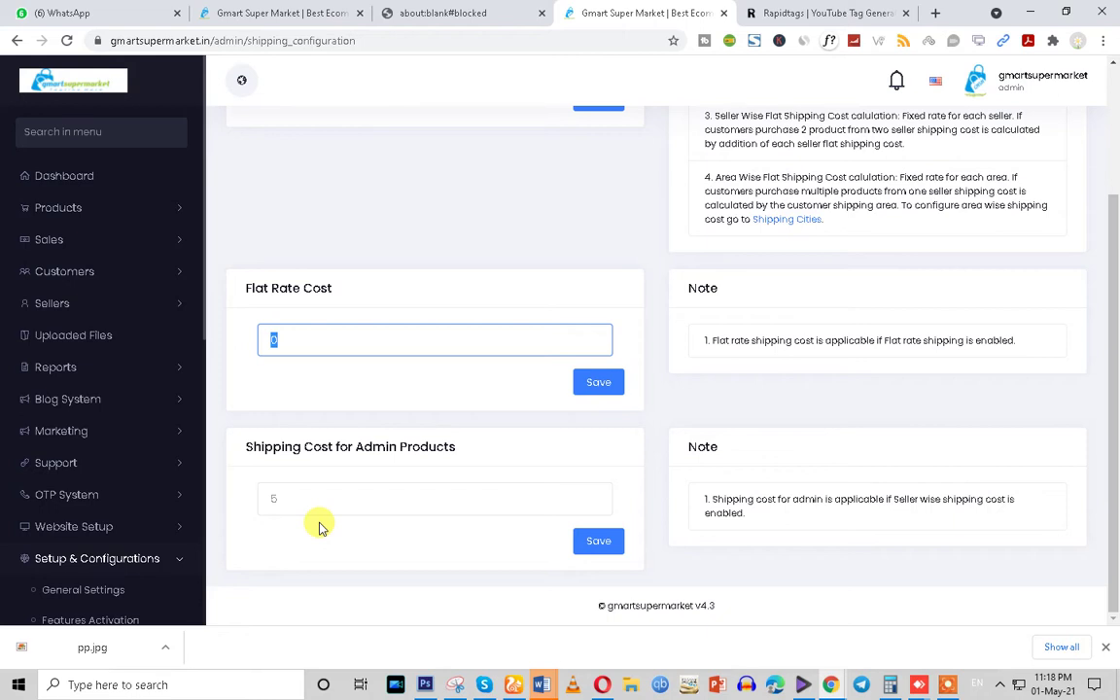
{"action": "triple_click", "coordinate": [362, 445]}
{"action": "scroll", "coordinate": [337, 464], "scroll_direction": "up", "scroll_amount": 2}
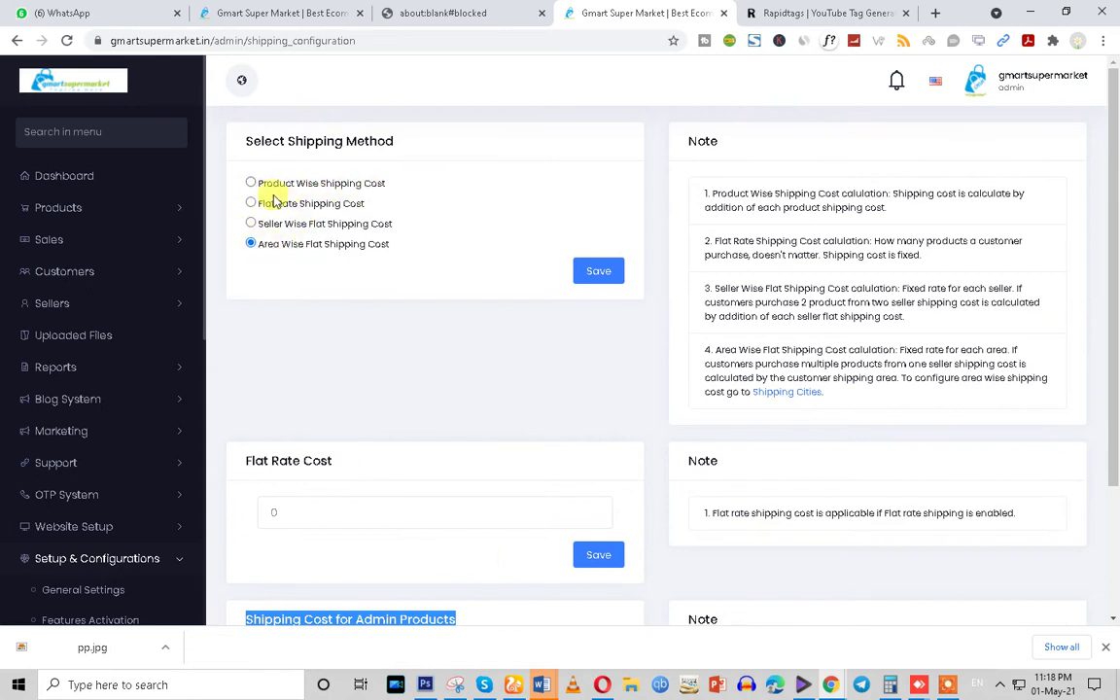
{"action": "left_click", "coordinate": [250, 183]}
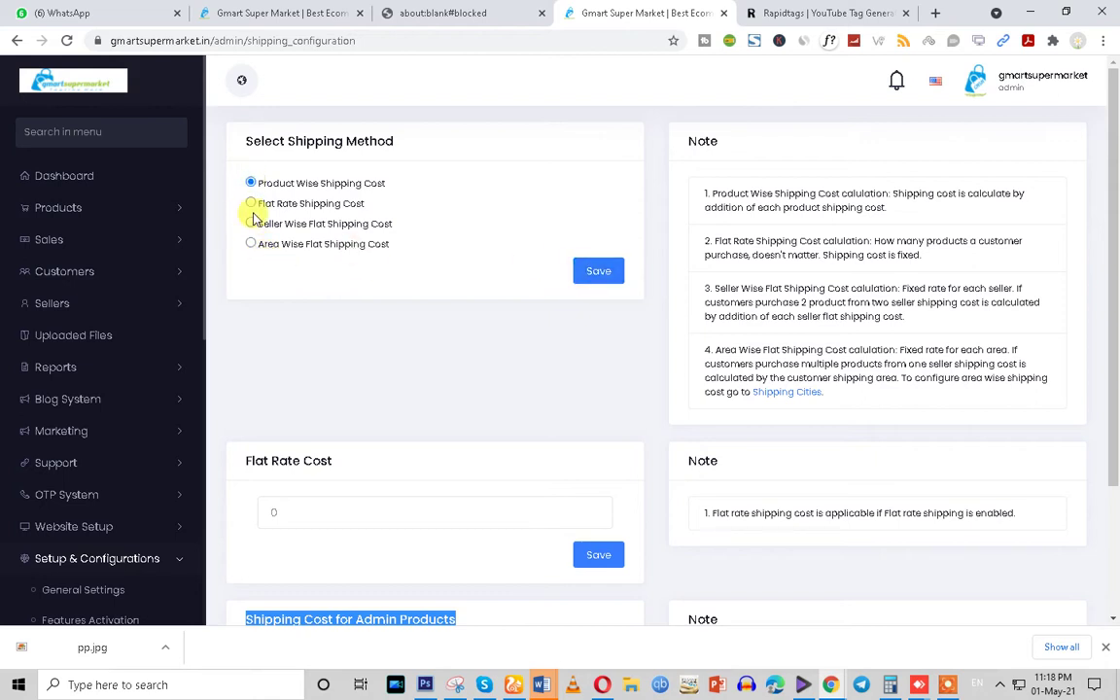
{"action": "left_click", "coordinate": [586, 270]}
{"action": "left_click", "coordinate": [409, 12]}
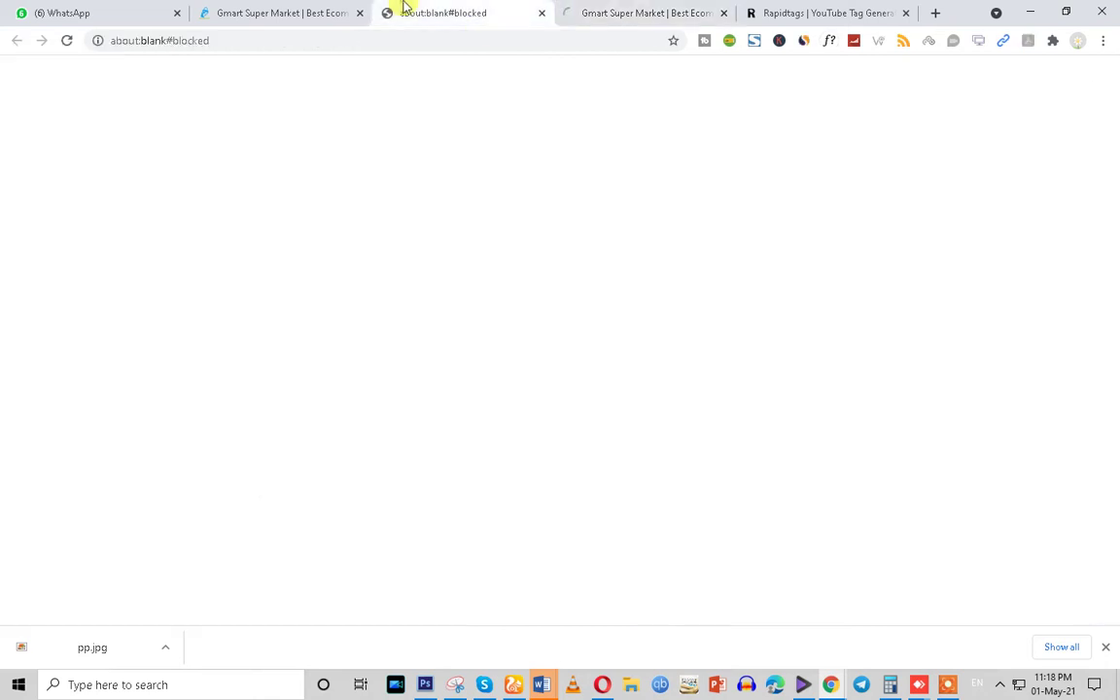
{"action": "left_click", "coordinate": [538, 14]}
Return to the Add New Product form and check the stock quantity of 100
{"action": "left_click", "coordinate": [383, 11]}
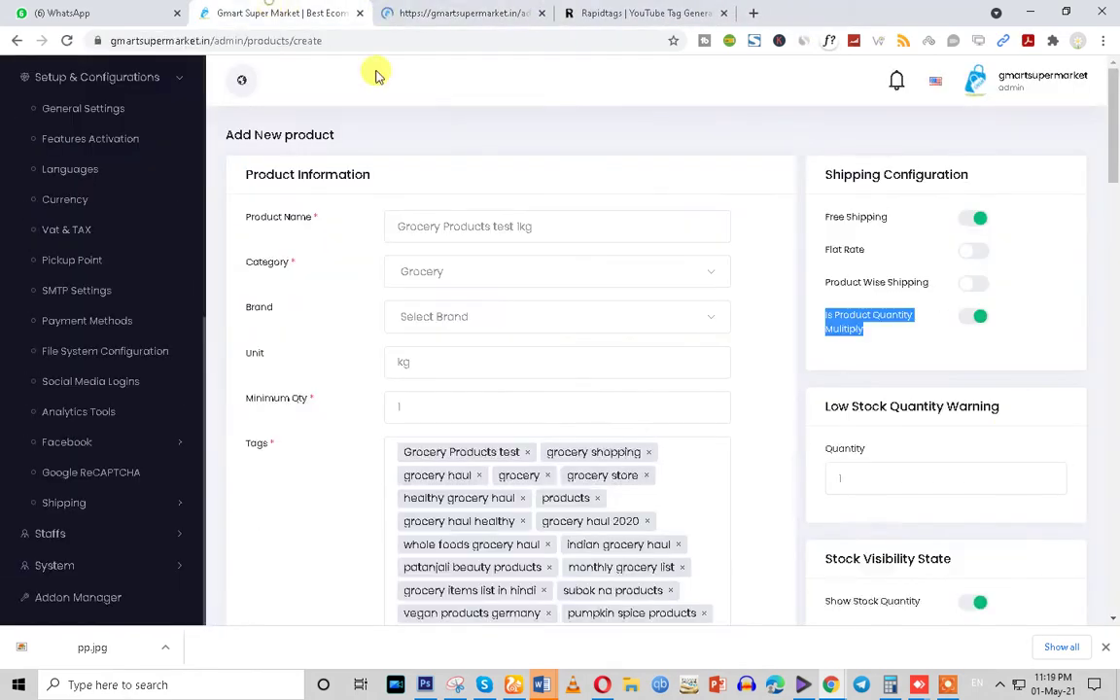
{"action": "scroll", "coordinate": [894, 427], "scroll_direction": "down", "scroll_amount": 1}
{"action": "left_click_drag", "start_coordinate": [814, 329], "coordinate": [1008, 333]}
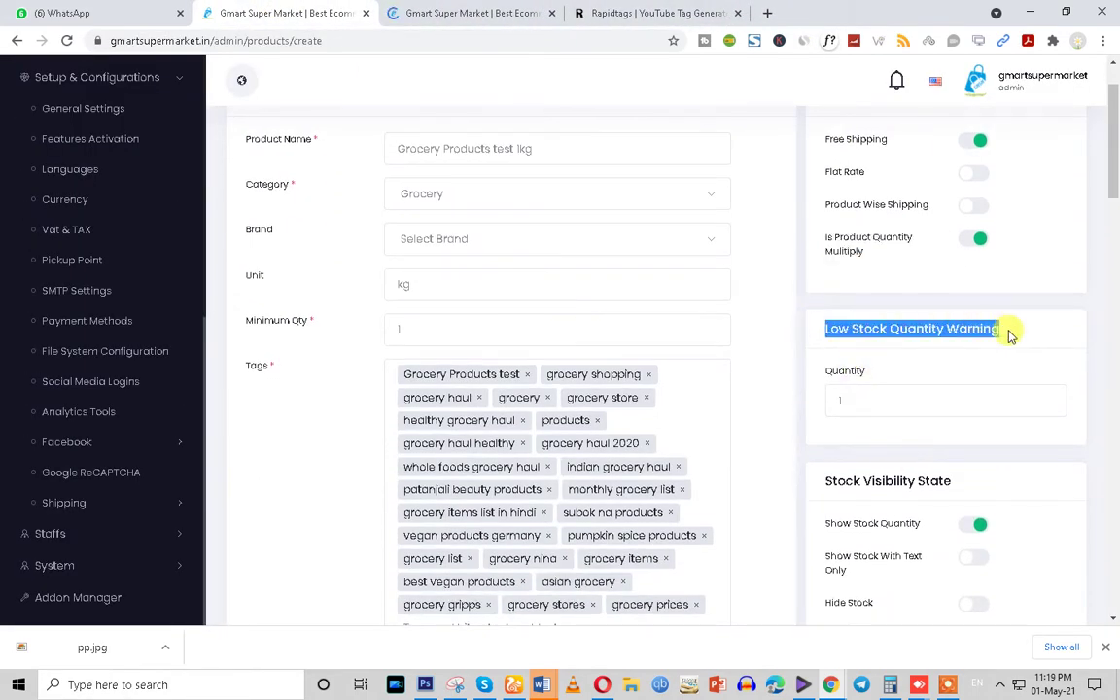
{"action": "left_click", "coordinate": [403, 325]}
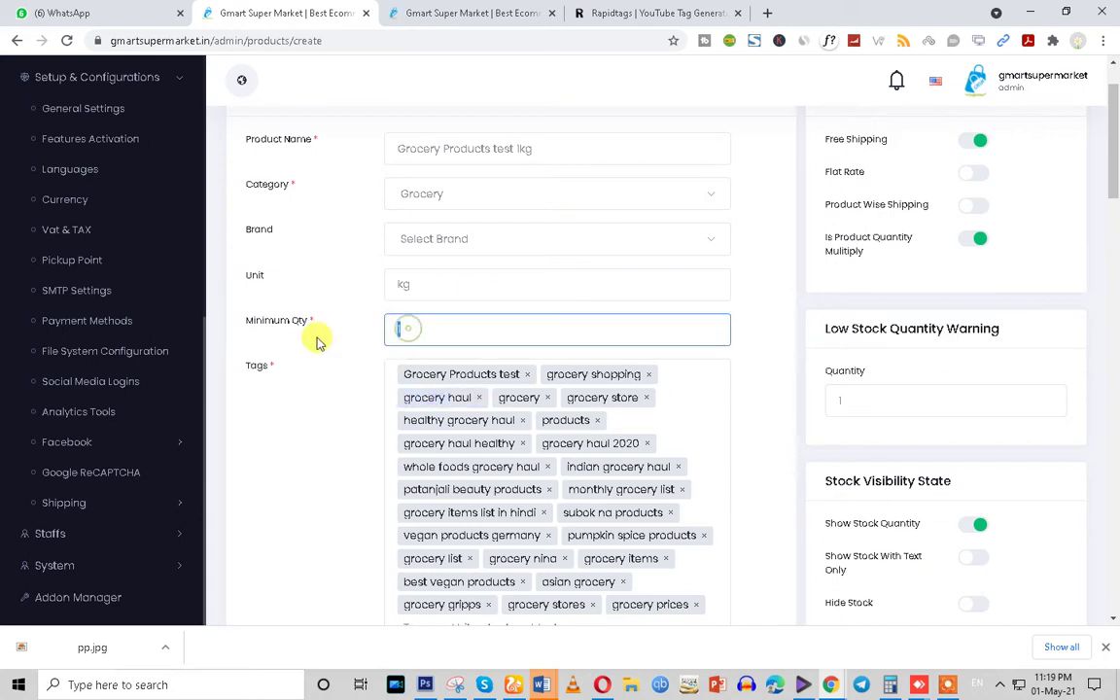
{"action": "scroll", "coordinate": [326, 474], "scroll_direction": "down", "scroll_amount": 1}
{"action": "scroll", "coordinate": [326, 473], "scroll_direction": "down", "scroll_amount": 10}
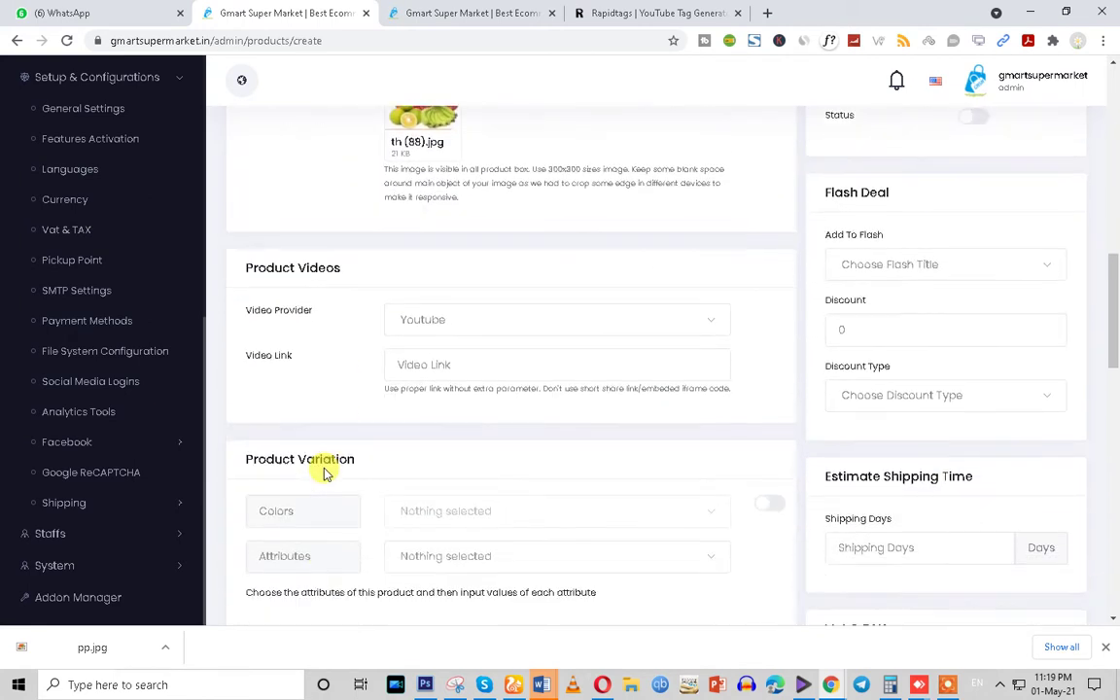
{"action": "scroll", "coordinate": [483, 535], "scroll_direction": "down", "scroll_amount": 3}
{"action": "double_click", "coordinate": [416, 469]}
{"action": "scroll", "coordinate": [333, 502], "scroll_direction": "up", "scroll_amount": 9}
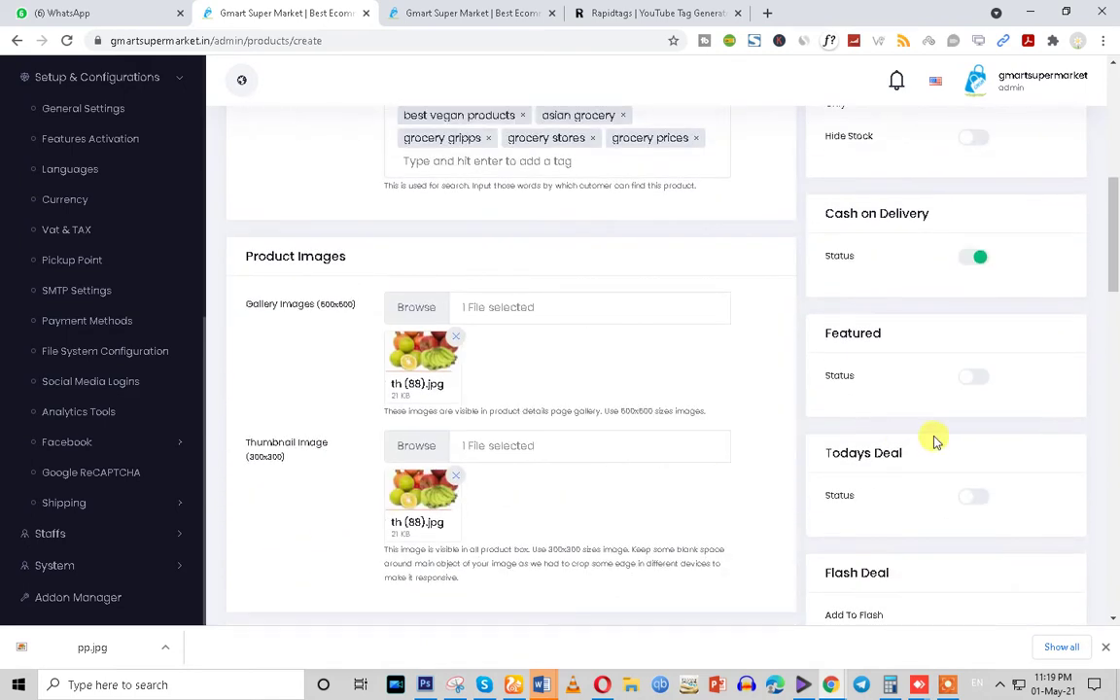
{"action": "scroll", "coordinate": [933, 443], "scroll_direction": "up", "scroll_amount": 5}
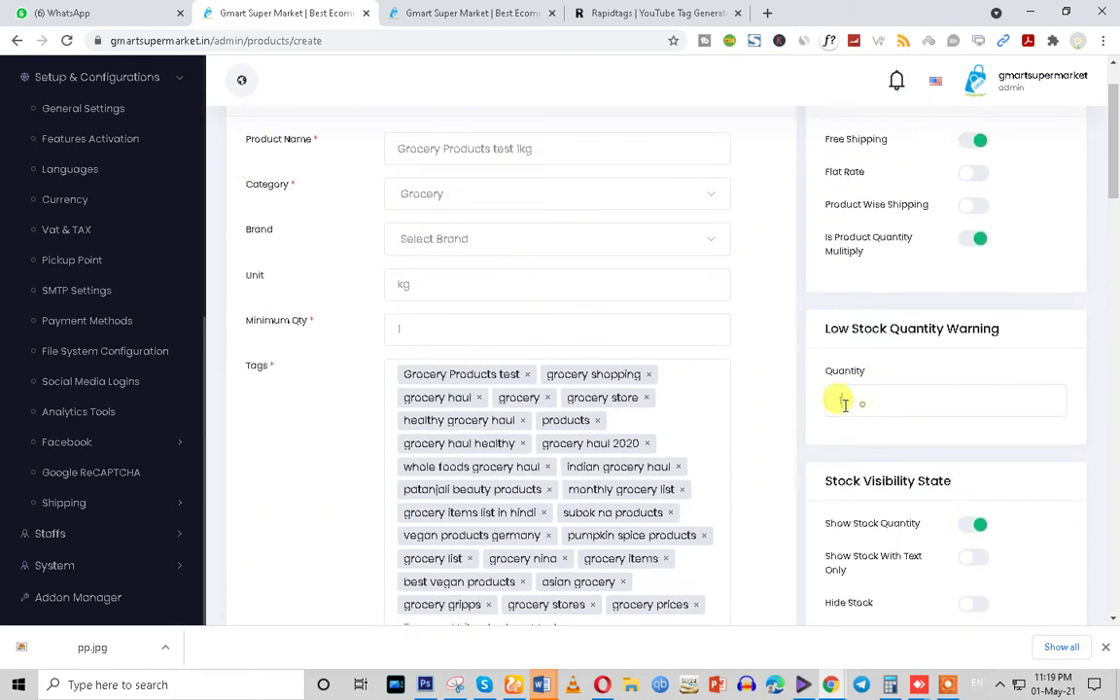
Set the Low Stock Quantity Warning to 2 and turn on Show Stock Quantity
{"action": "double_click", "coordinate": [844, 405]}
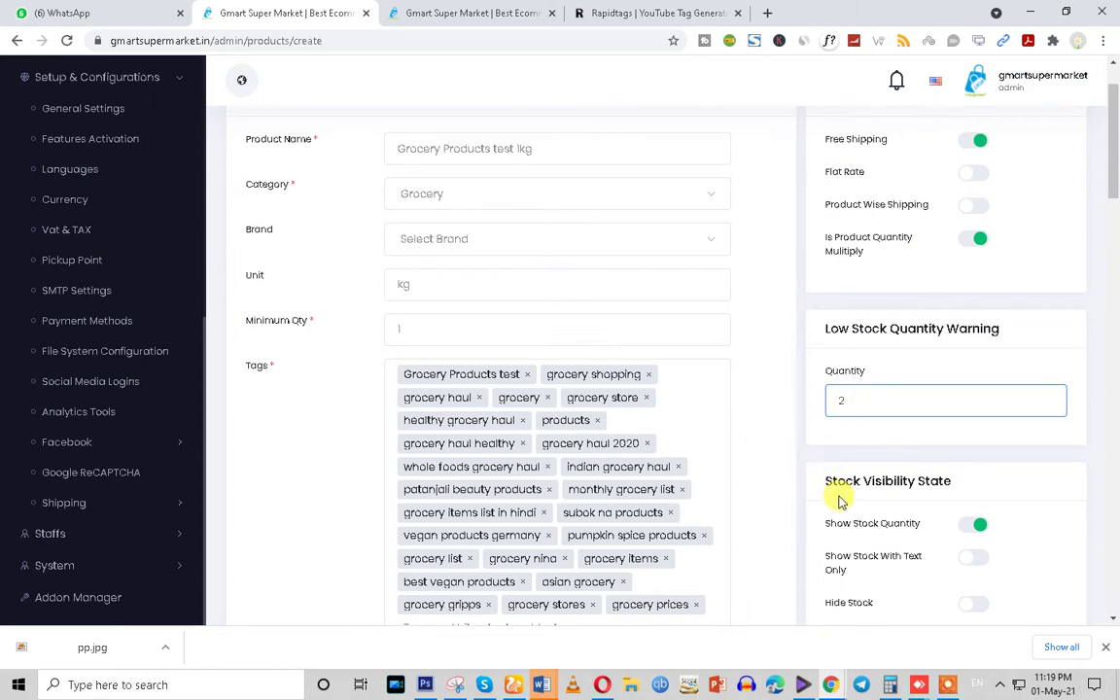
{"action": "scroll", "coordinate": [841, 500], "scroll_direction": "down", "scroll_amount": 3}
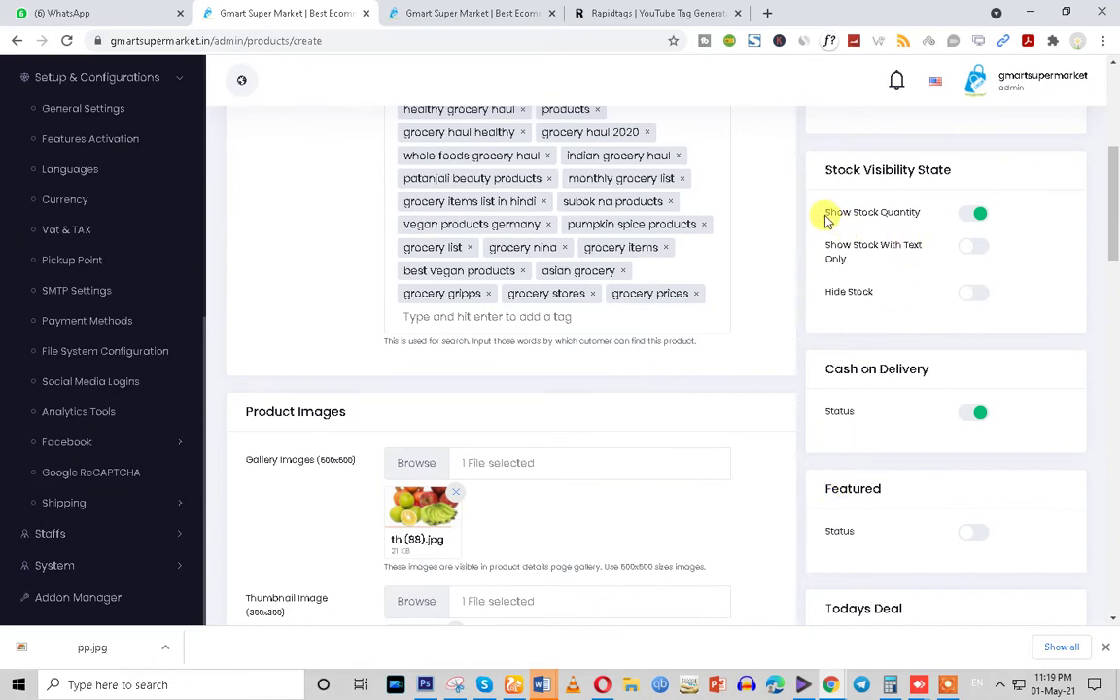
{"action": "left_click", "coordinate": [983, 215]}
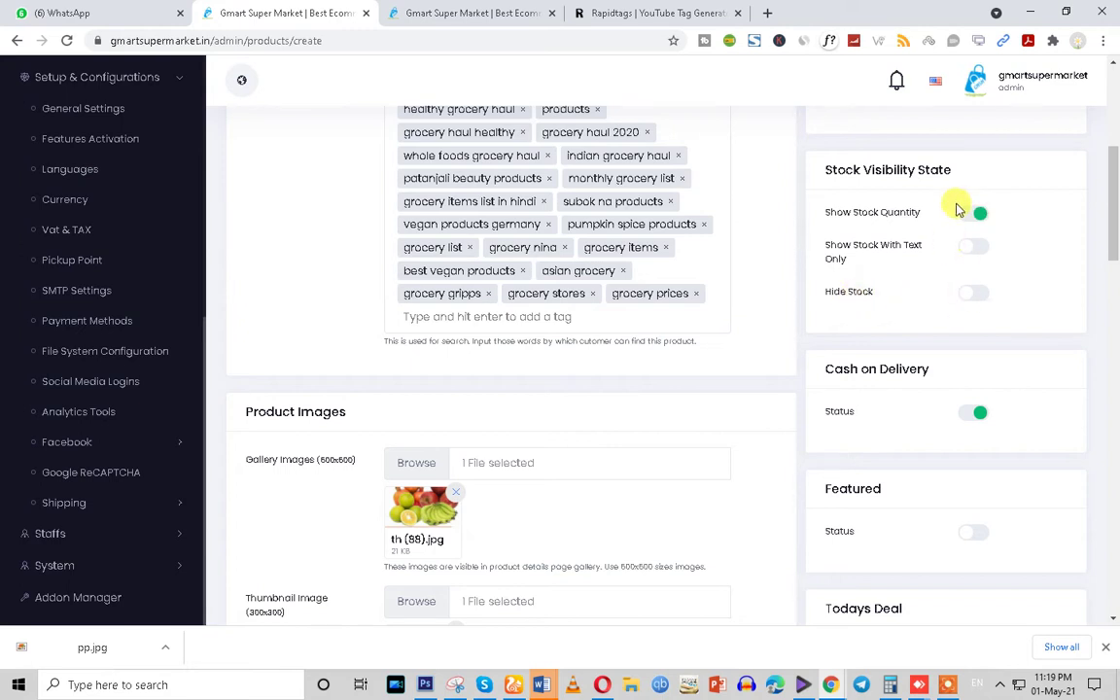
{"action": "left_click_drag", "start_coordinate": [823, 369], "coordinate": [988, 372]}
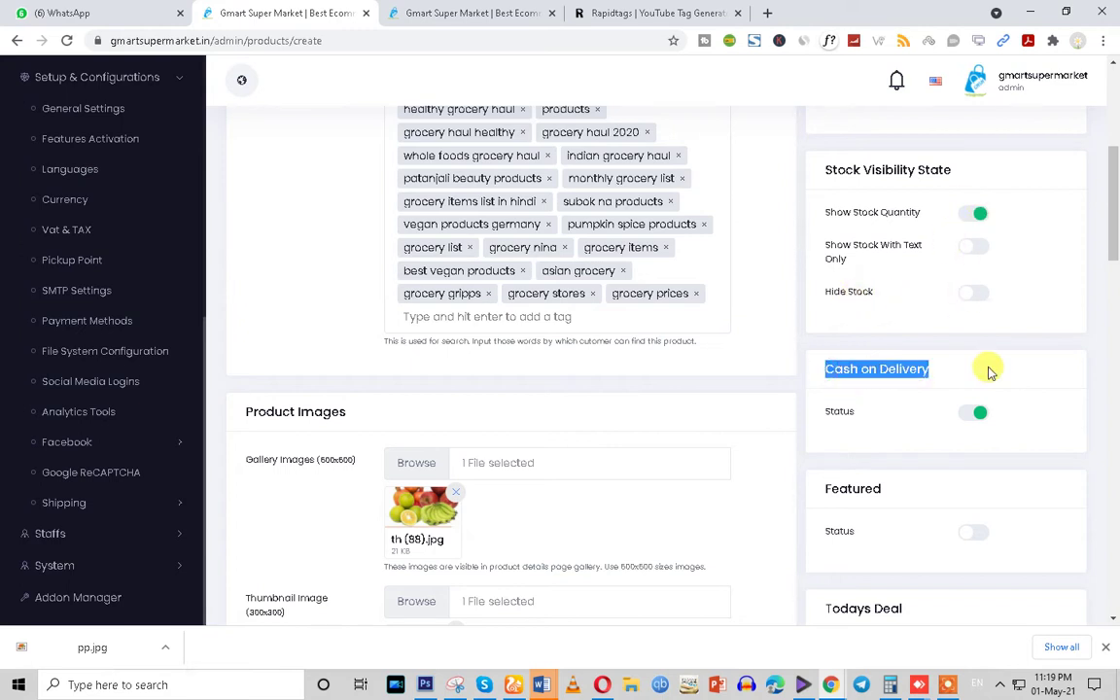
{"action": "scroll", "coordinate": [982, 403], "scroll_direction": "down", "scroll_amount": 4}
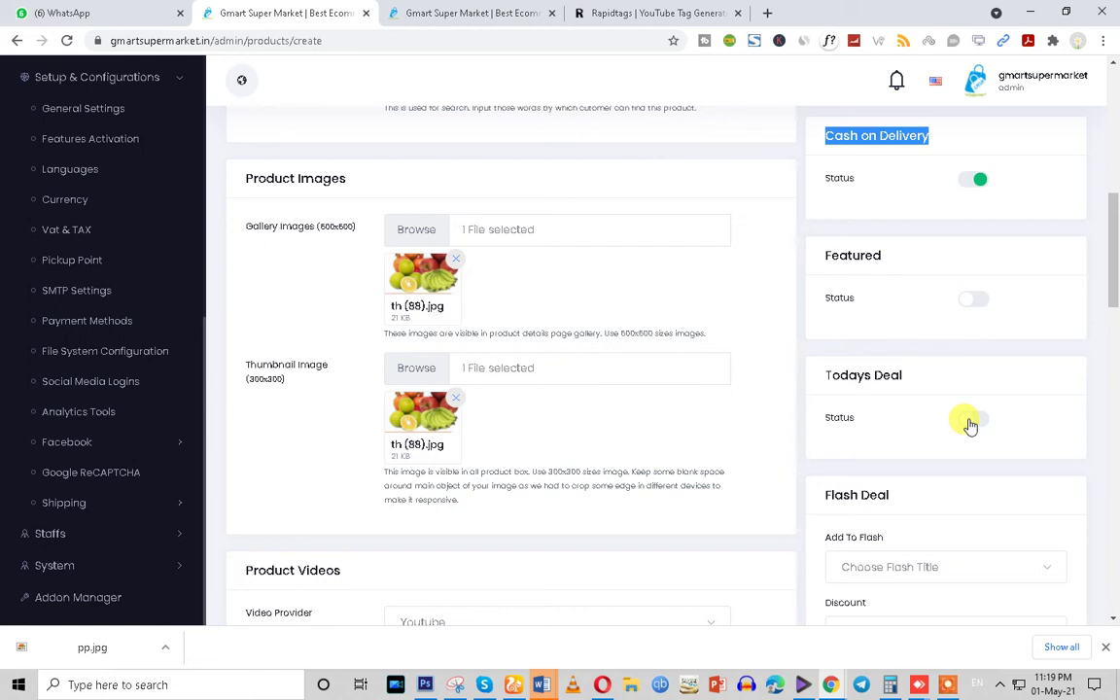
Turn on Today's Deal, then switch to the Shipping Configuration tab and select its address
{"action": "scroll", "coordinate": [970, 424], "scroll_direction": "up", "scroll_amount": 3}
{"action": "left_click", "coordinate": [841, 340]}
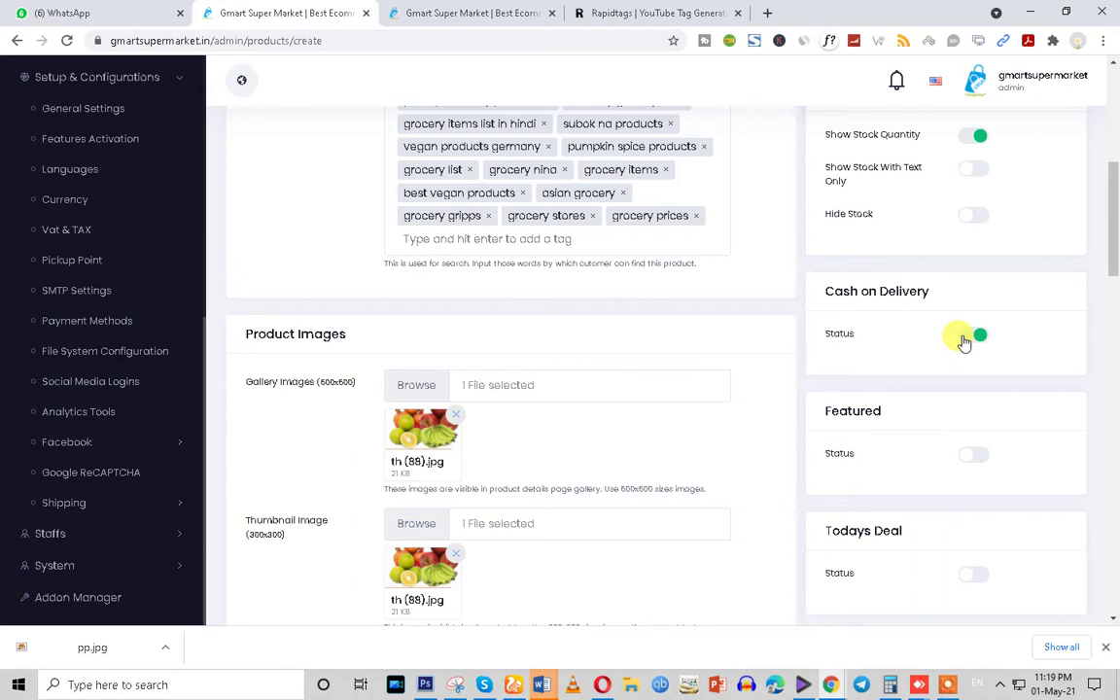
{"action": "left_click_drag", "start_coordinate": [801, 417], "coordinate": [920, 416]}
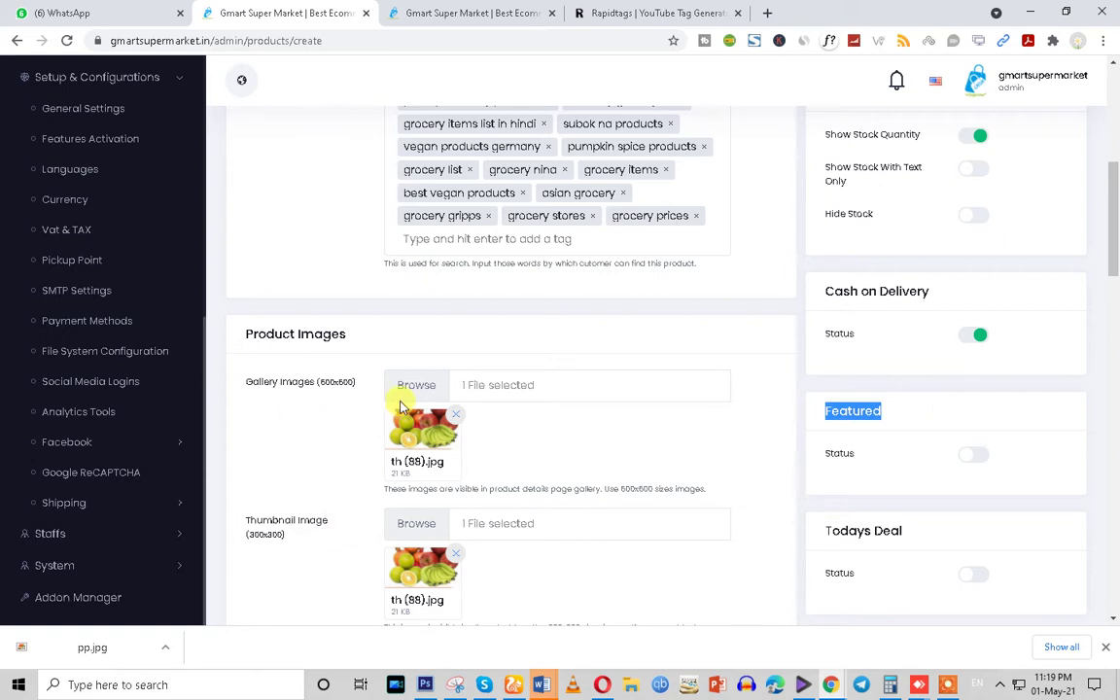
{"action": "scroll", "coordinate": [358, 505], "scroll_direction": "down", "scroll_amount": 2}
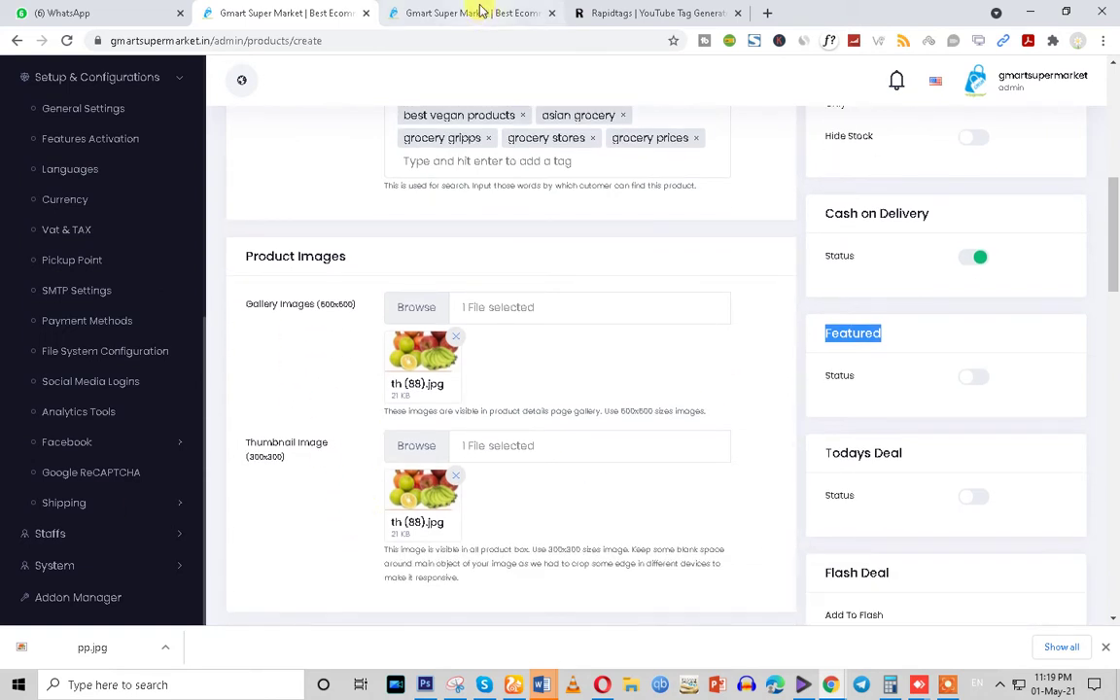
{"action": "left_click", "coordinate": [479, 12]}
{"action": "left_click", "coordinate": [214, 41]}
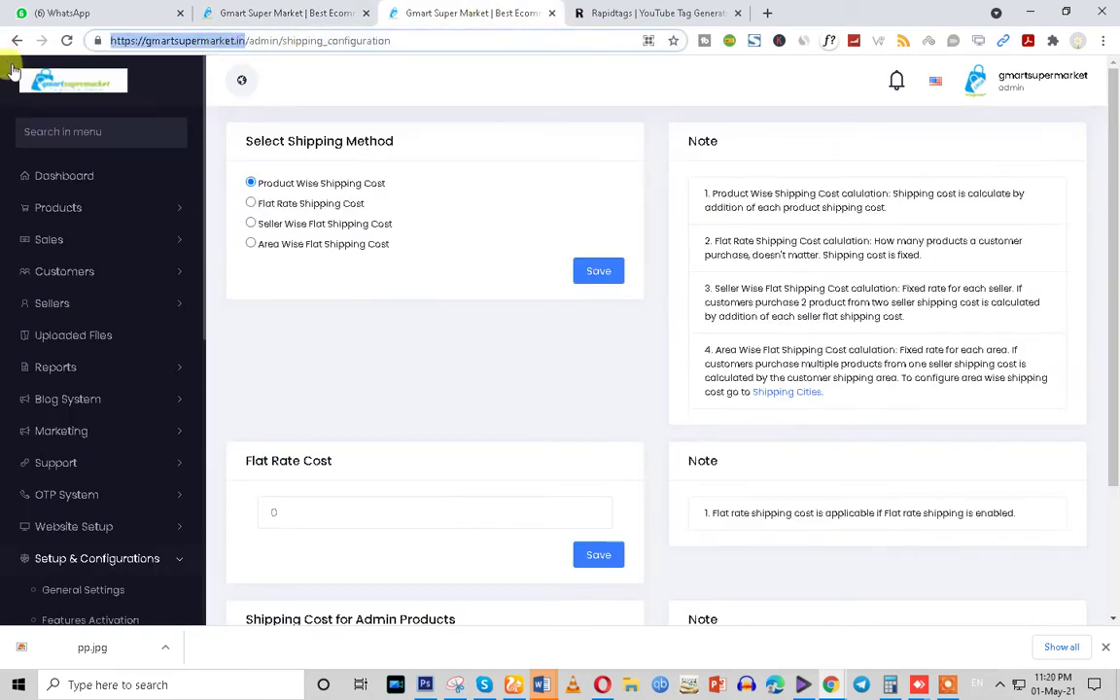
Paste the admin site address into the Rapidtags tab to load the Gmart storefront
{"action": "left_click", "coordinate": [632, 13]}
{"action": "left_click", "coordinate": [464, 34]}
{"action": "type", "text": "https://gmartsupermarket.in/"}
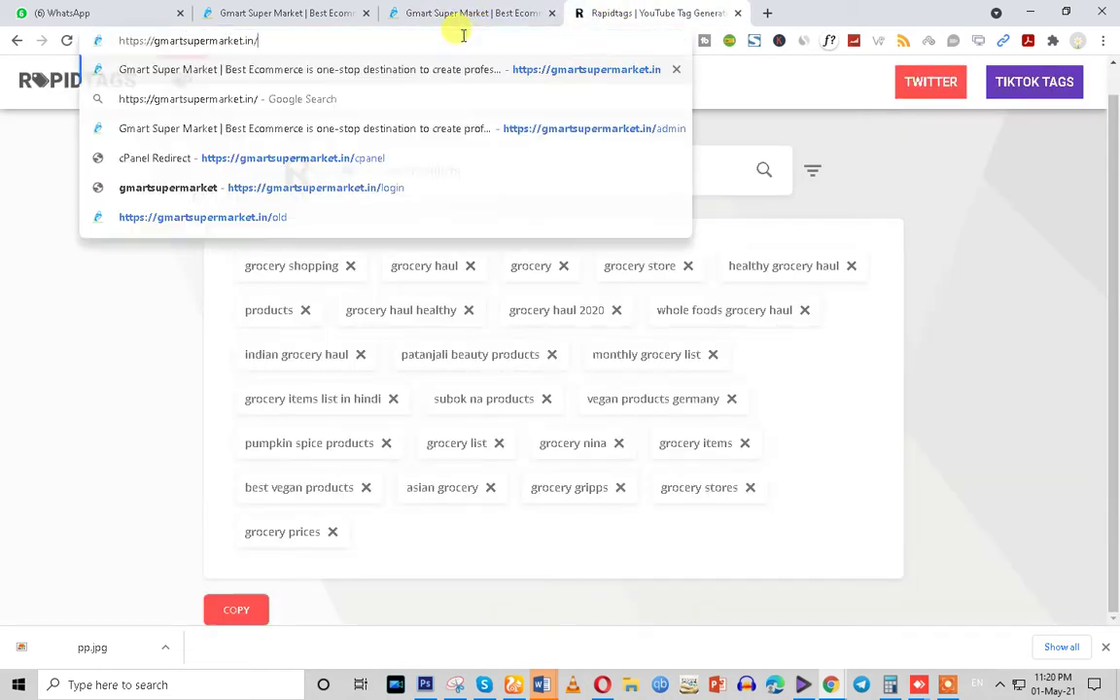
{"action": "key", "text": "Return"}
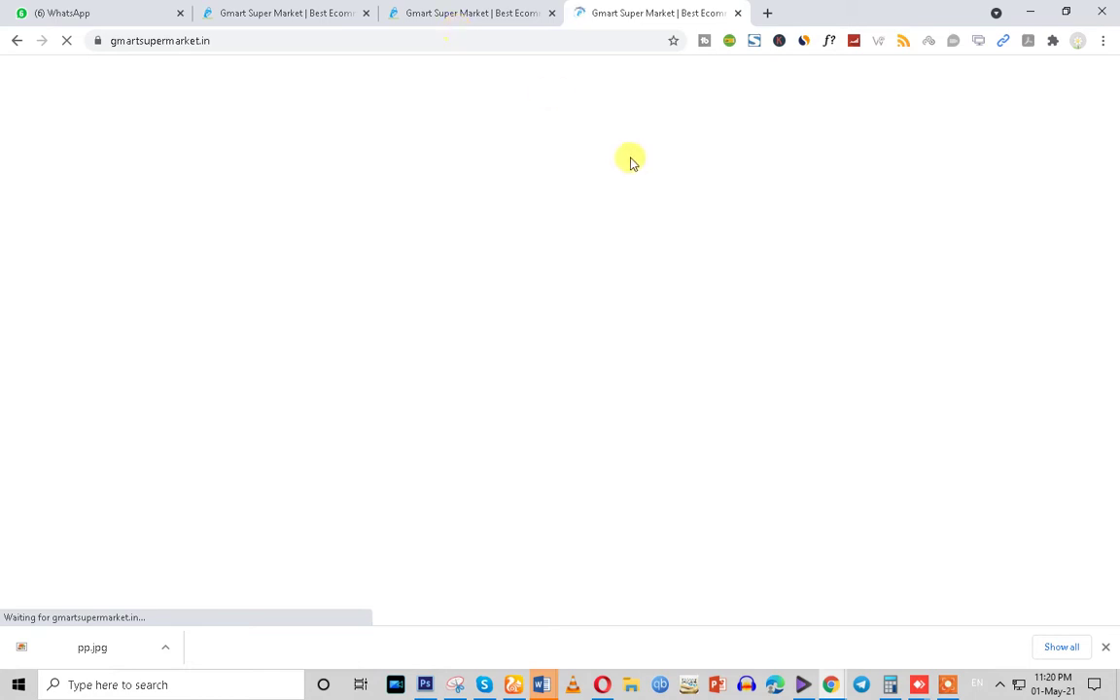
{"action": "scroll", "coordinate": [592, 228], "scroll_direction": "down", "scroll_amount": 5}
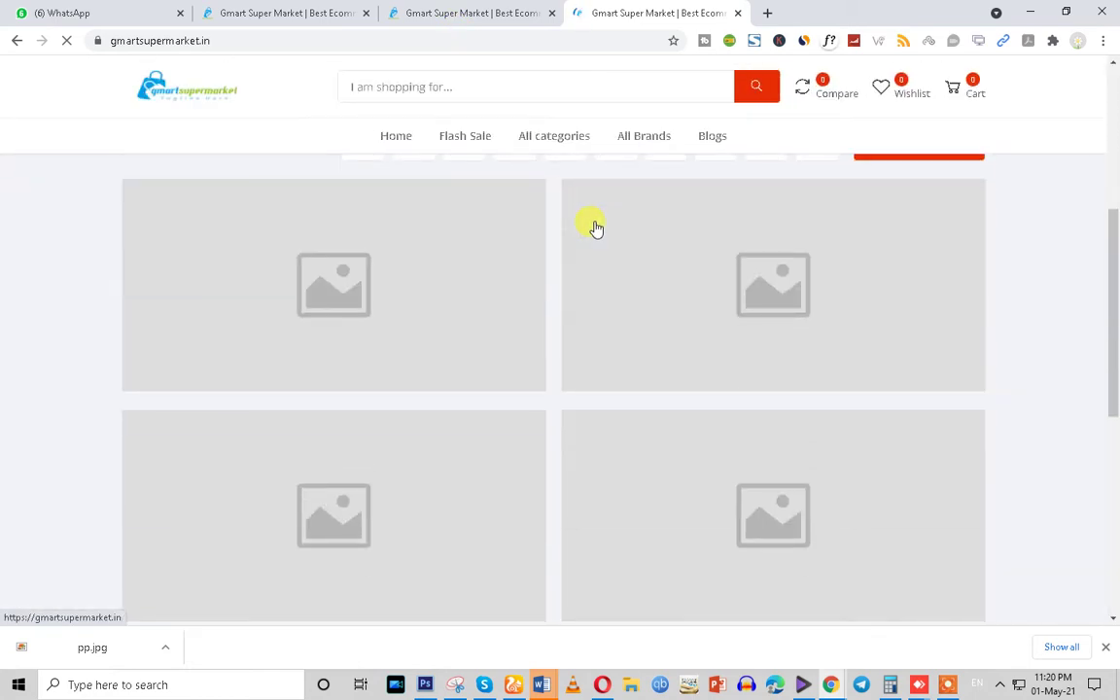
Back on the product form, leave Featured off and switch Todays Deal off
{"action": "left_click", "coordinate": [456, 13]}
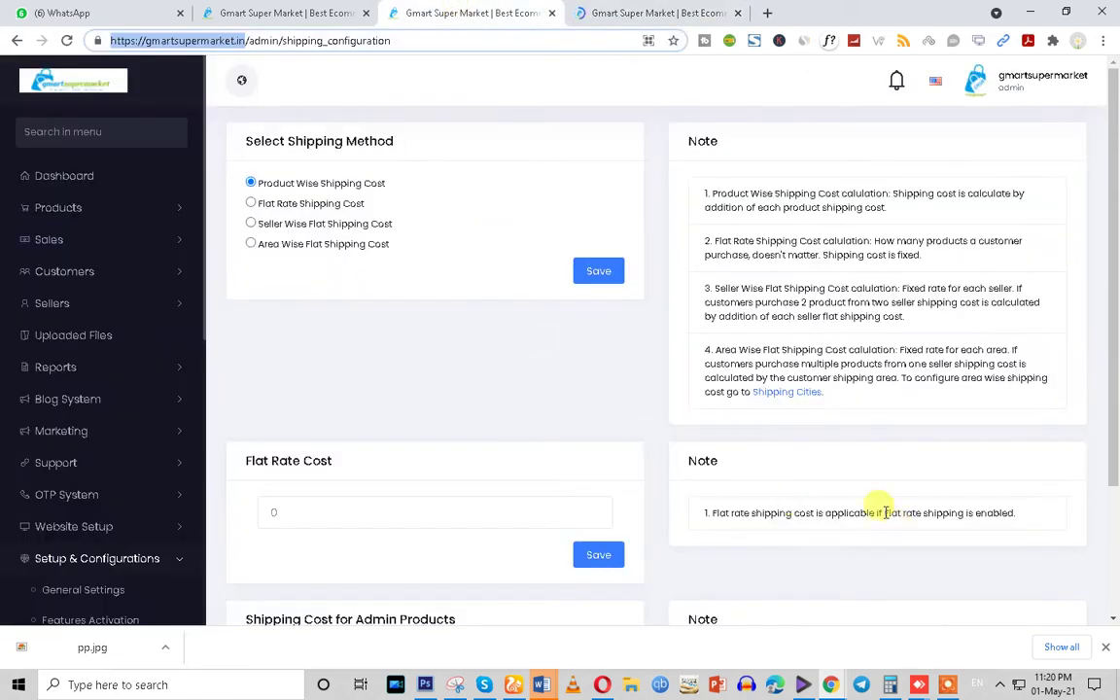
{"action": "left_click", "coordinate": [265, 13]}
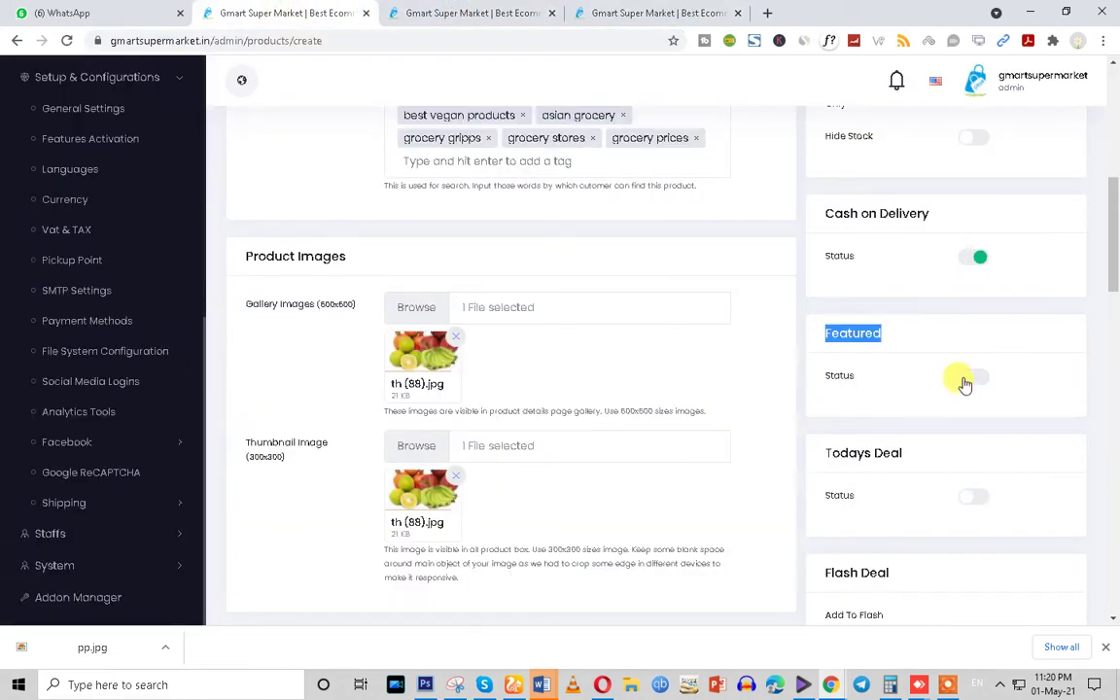
{"action": "left_click", "coordinate": [873, 412]}
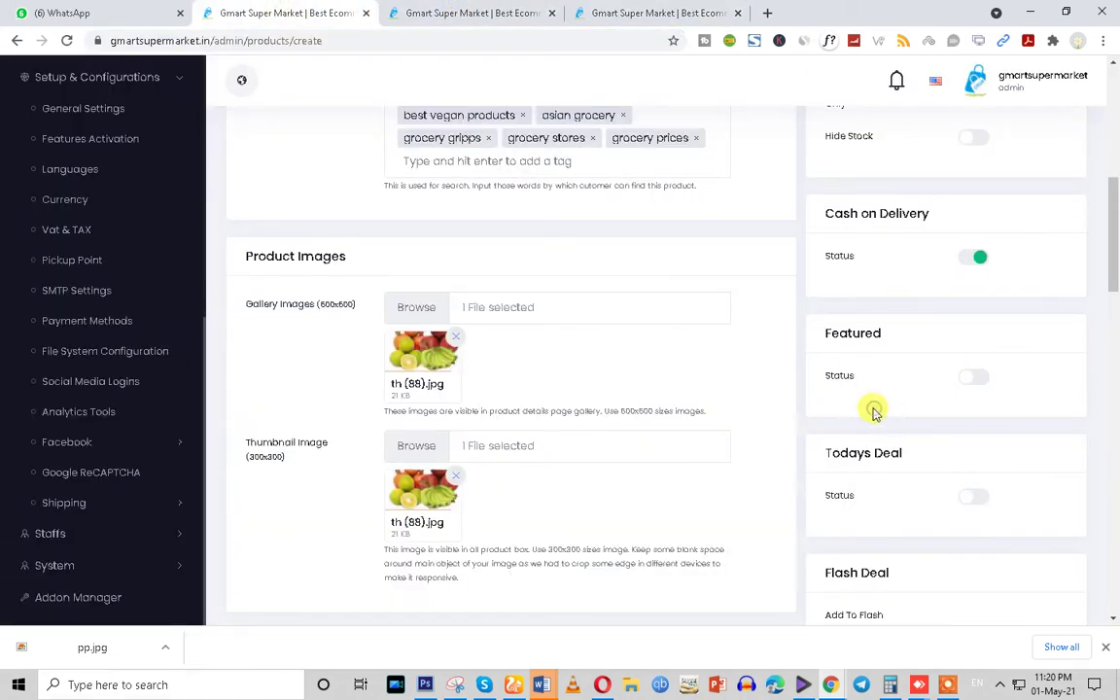
{"action": "left_click", "coordinate": [972, 379]}
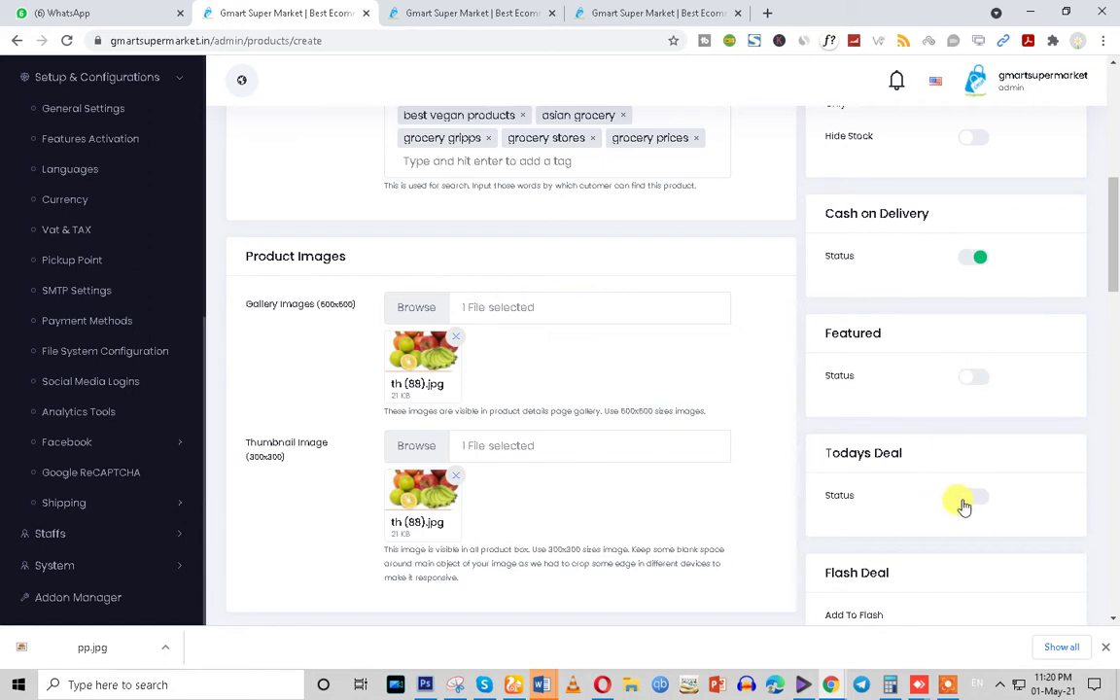
{"action": "left_click", "coordinate": [970, 499]}
Leave the flash deal title unset and the flash deal discount at 0
{"action": "scroll", "coordinate": [970, 386], "scroll_direction": "down", "scroll_amount": 2}
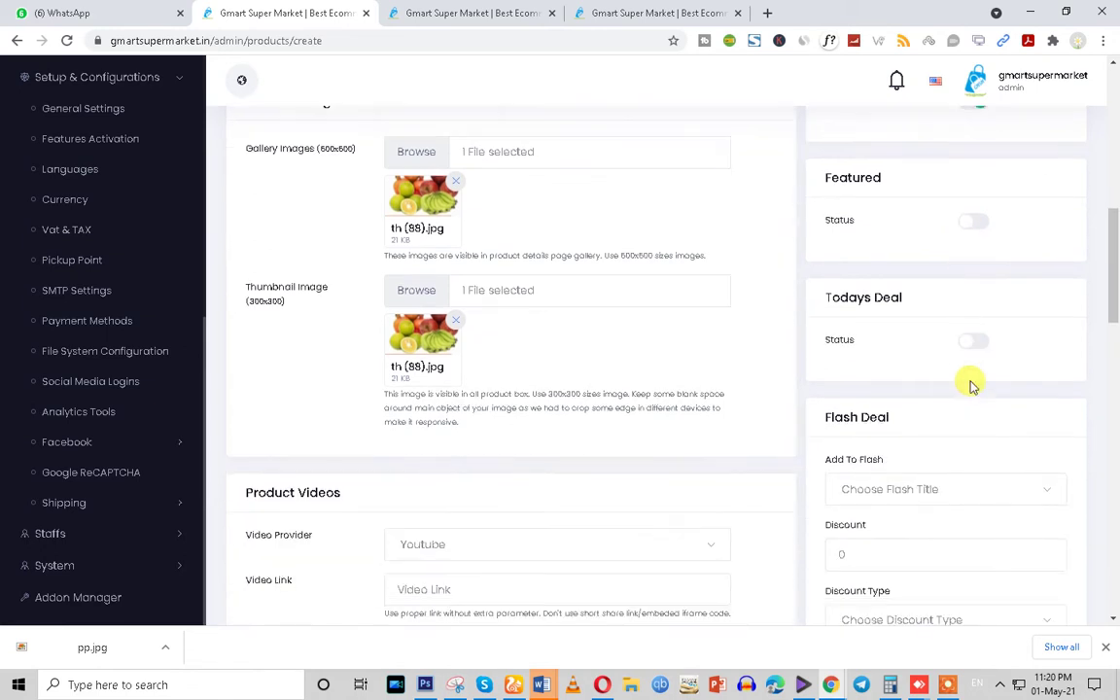
{"action": "scroll", "coordinate": [970, 385], "scroll_direction": "down", "scroll_amount": 2}
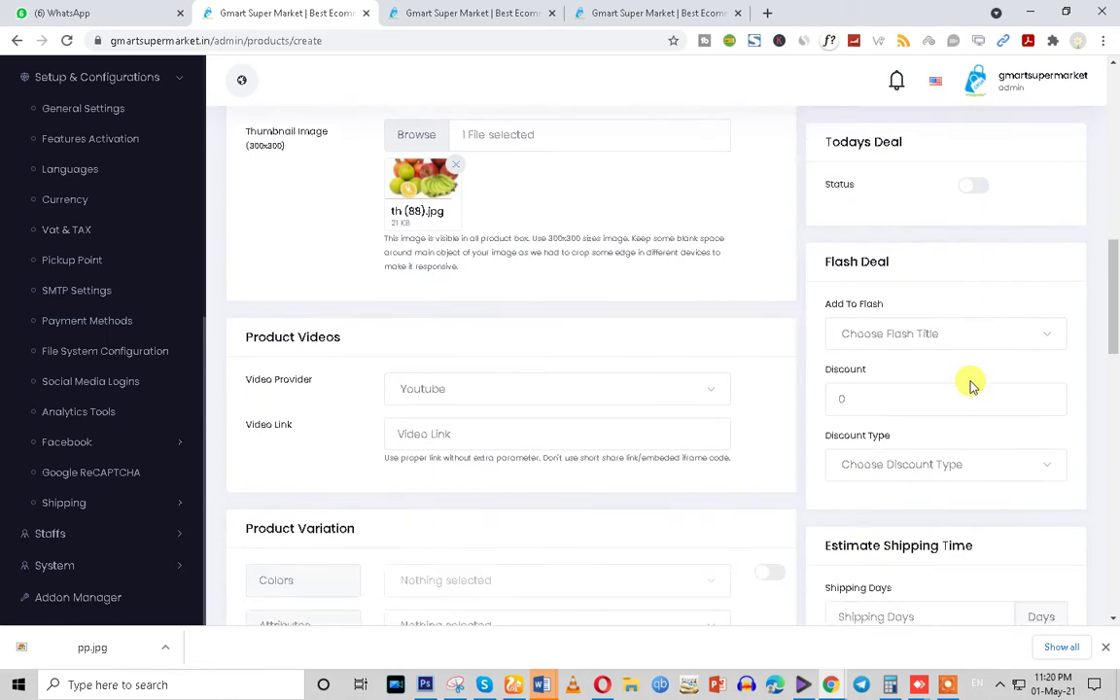
{"action": "left_click_drag", "start_coordinate": [817, 259], "coordinate": [926, 272]}
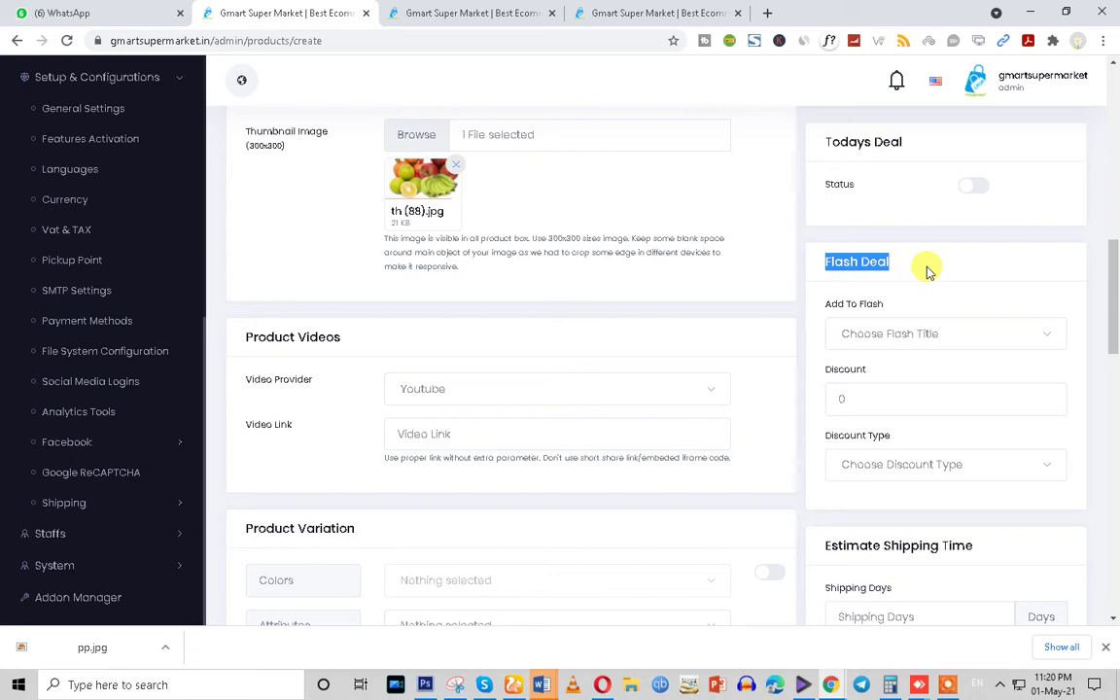
{"action": "left_click", "coordinate": [876, 331]}
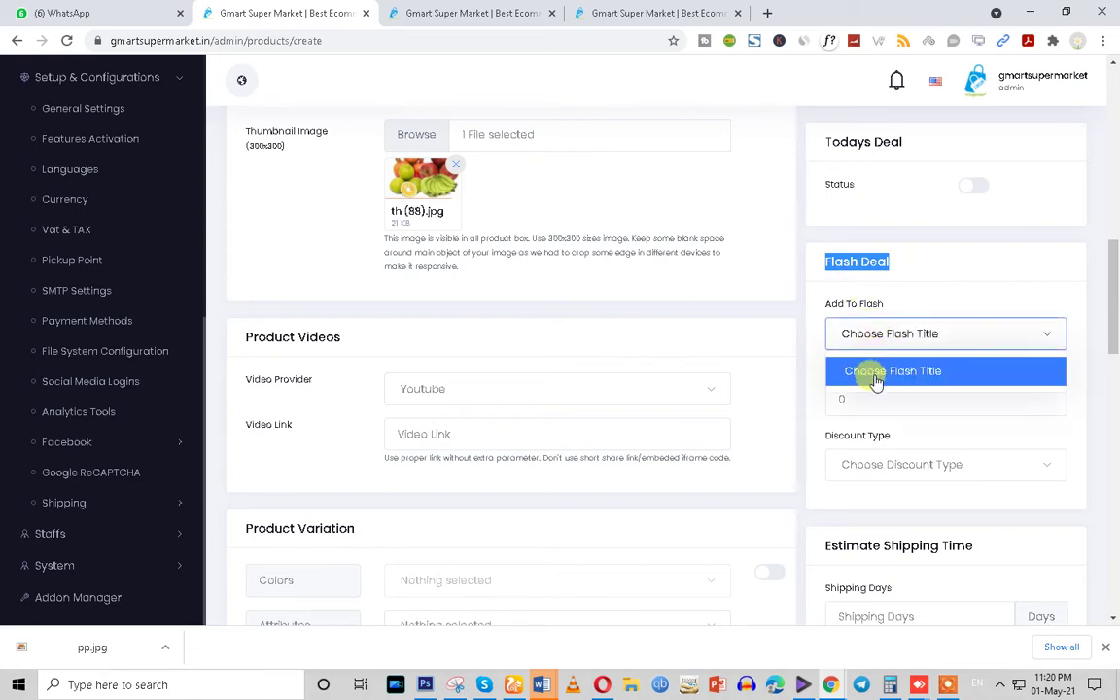
{"action": "left_click", "coordinate": [872, 370]}
{"action": "left_click", "coordinate": [857, 400]}
{"action": "double_click", "coordinate": [909, 403]}
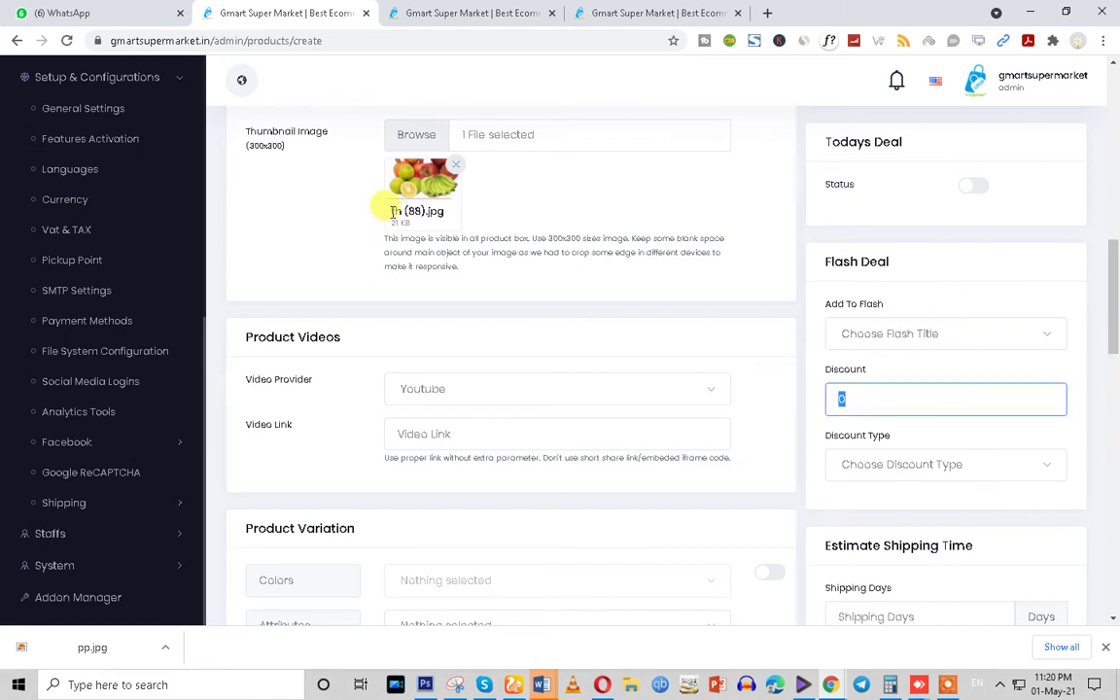
Review the estimated shipping days field and the tax value of 0
{"action": "scroll", "coordinate": [865, 435], "scroll_direction": "down", "scroll_amount": 2}
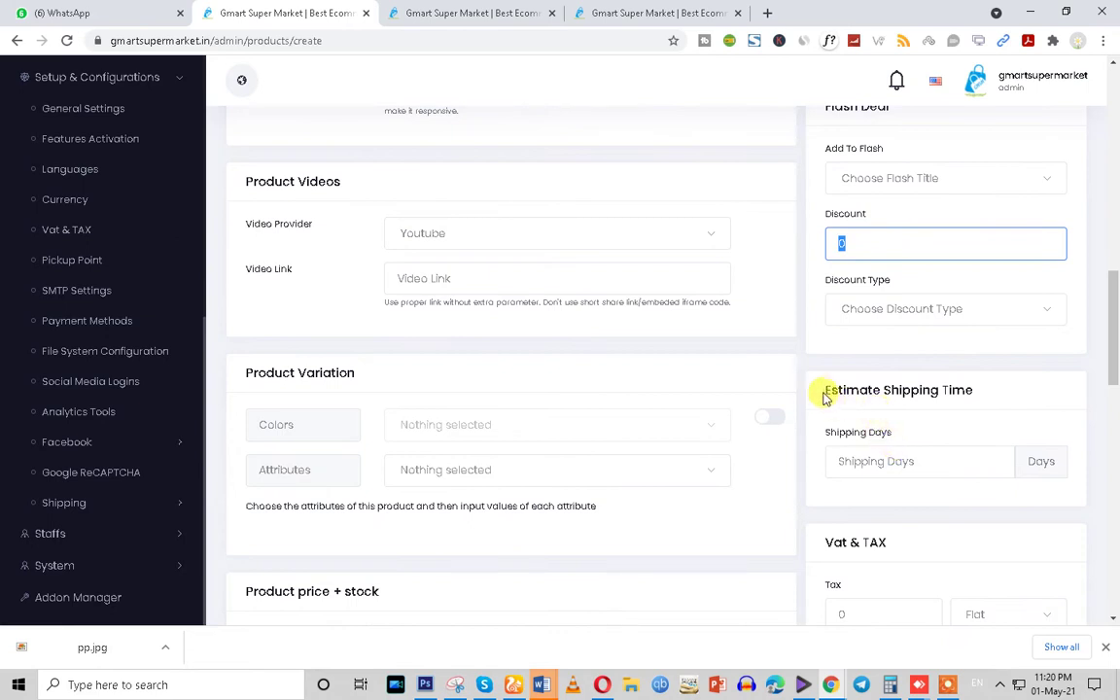
{"action": "left_click_drag", "start_coordinate": [824, 396], "coordinate": [983, 398]}
{"action": "left_click", "coordinate": [882, 461]}
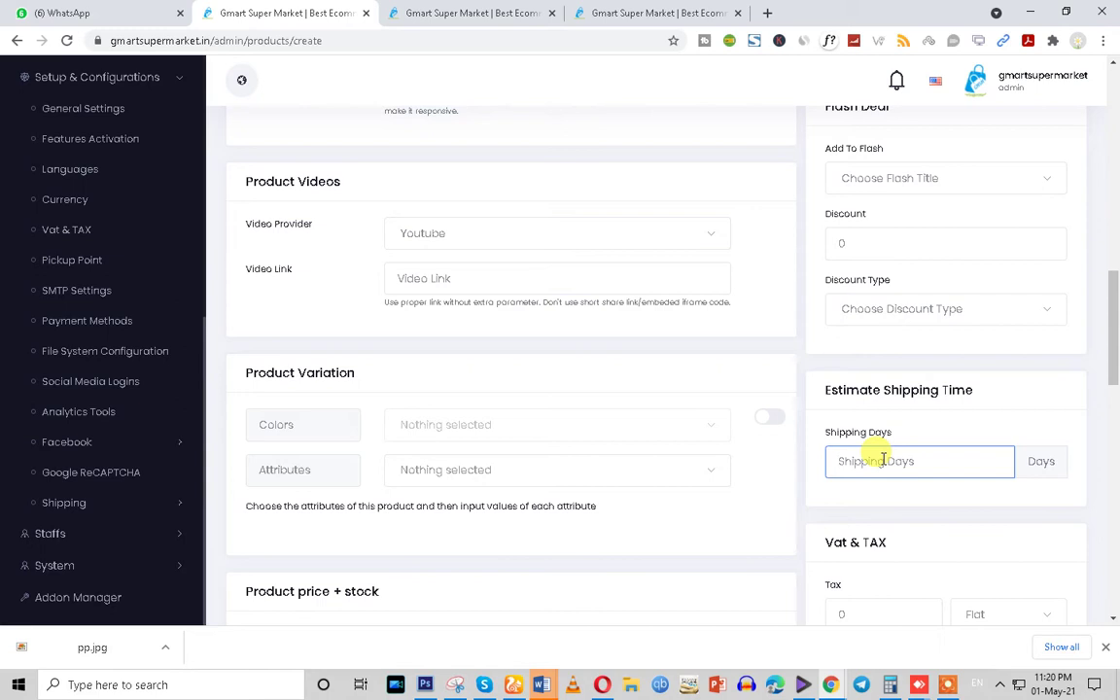
{"action": "scroll", "coordinate": [882, 459], "scroll_direction": "down", "scroll_amount": 2}
{"action": "left_click_drag", "start_coordinate": [819, 311], "coordinate": [983, 309]}
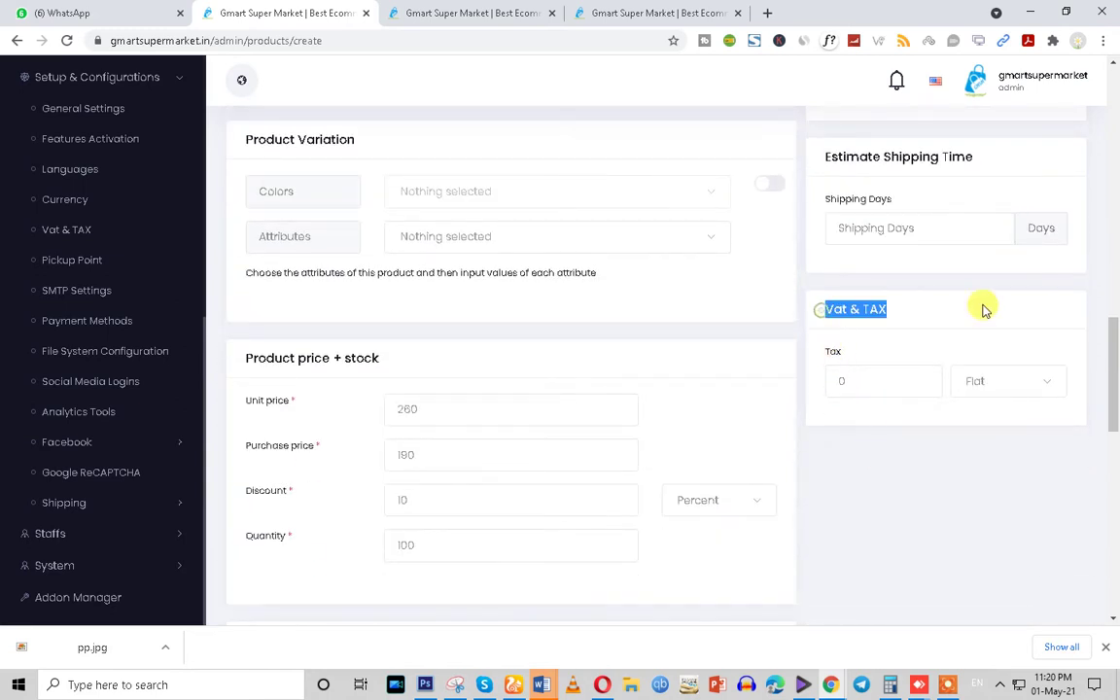
{"action": "left_click_drag", "start_coordinate": [855, 381], "coordinate": [807, 387]}
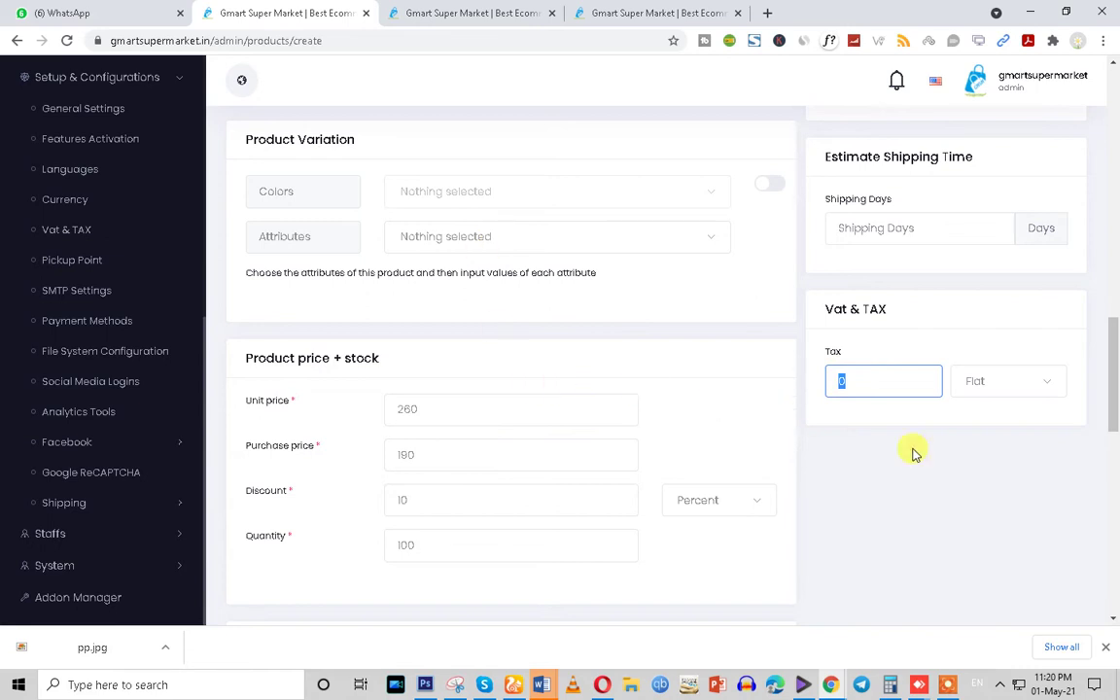
{"action": "scroll", "coordinate": [914, 500], "scroll_direction": "up", "scroll_amount": 15}
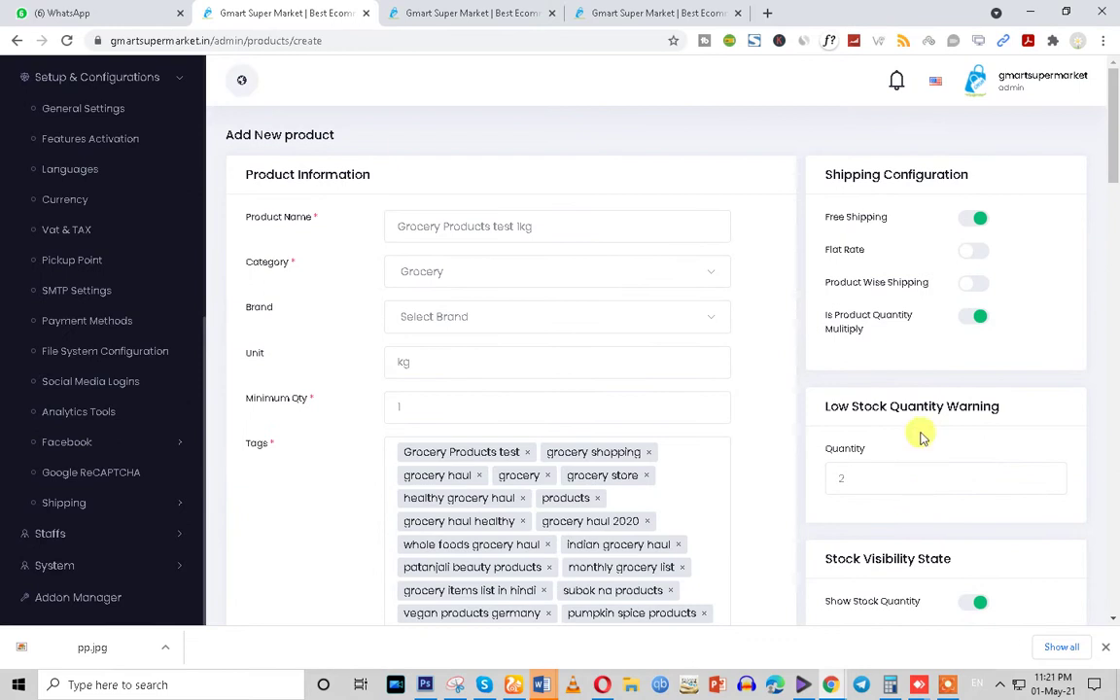
Turn off Is Product Quantity Multiply and Save & Publish the Grocery Products test 1kg product
{"action": "left_click", "coordinate": [979, 320]}
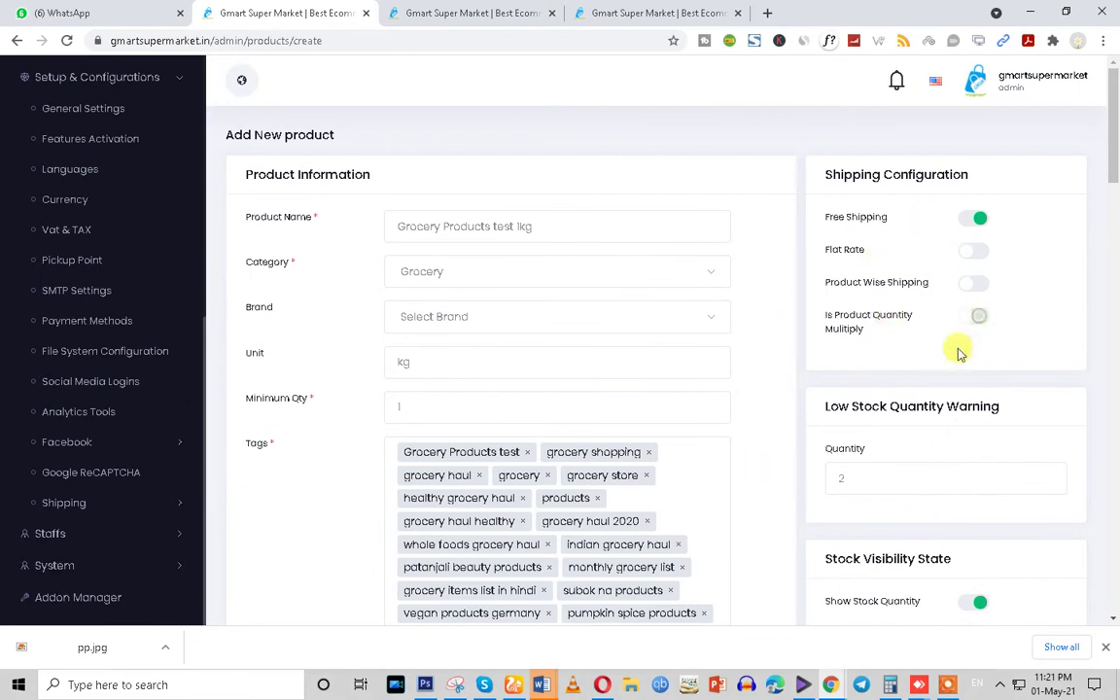
{"action": "scroll", "coordinate": [913, 503], "scroll_direction": "down", "scroll_amount": 9}
{"action": "scroll", "coordinate": [1000, 551], "scroll_direction": "down", "scroll_amount": 15}
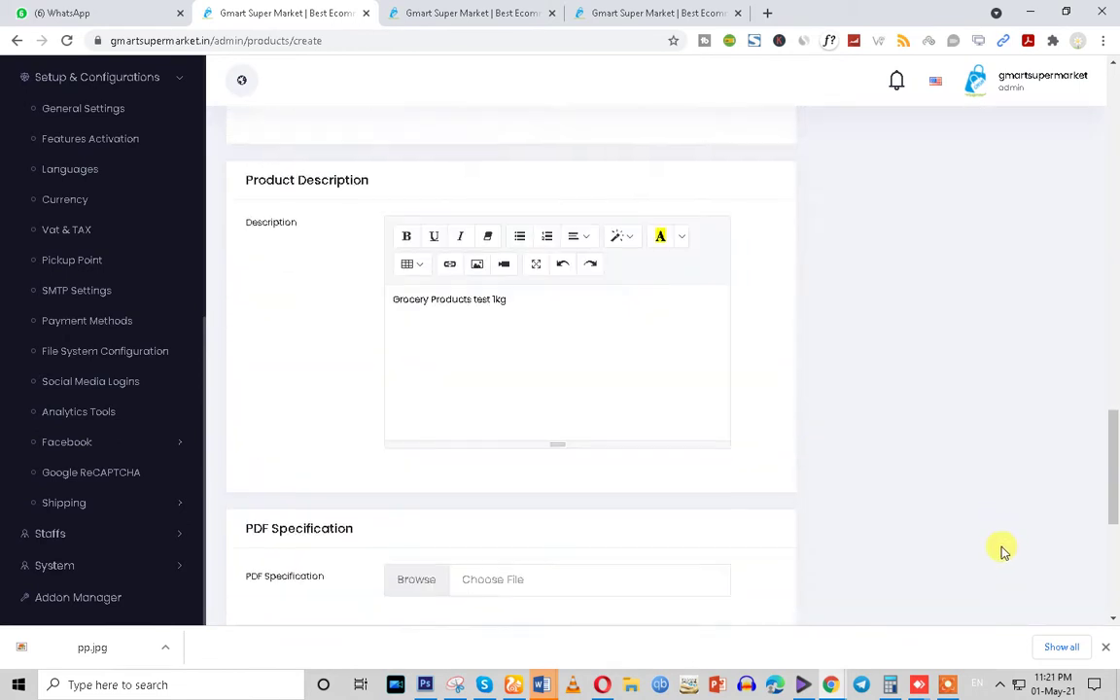
{"action": "left_click", "coordinate": [1031, 556]}
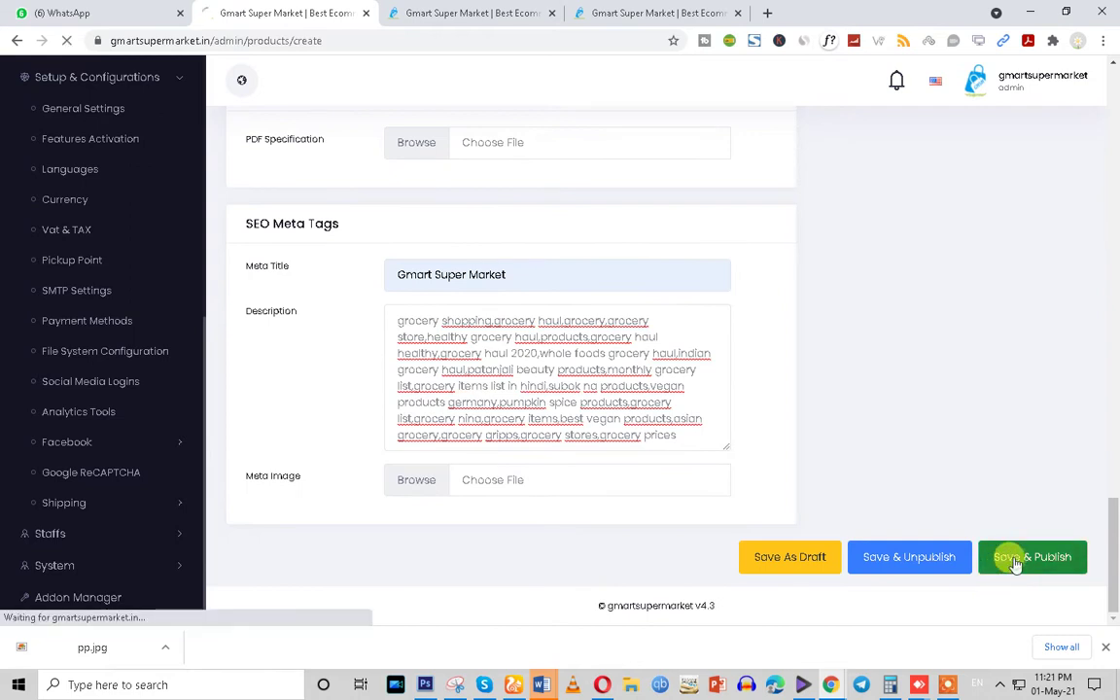
{"action": "scroll", "coordinate": [708, 367], "scroll_direction": "up", "scroll_amount": 15}
{"action": "scroll", "coordinate": [945, 342], "scroll_direction": "up", "scroll_amount": 5}
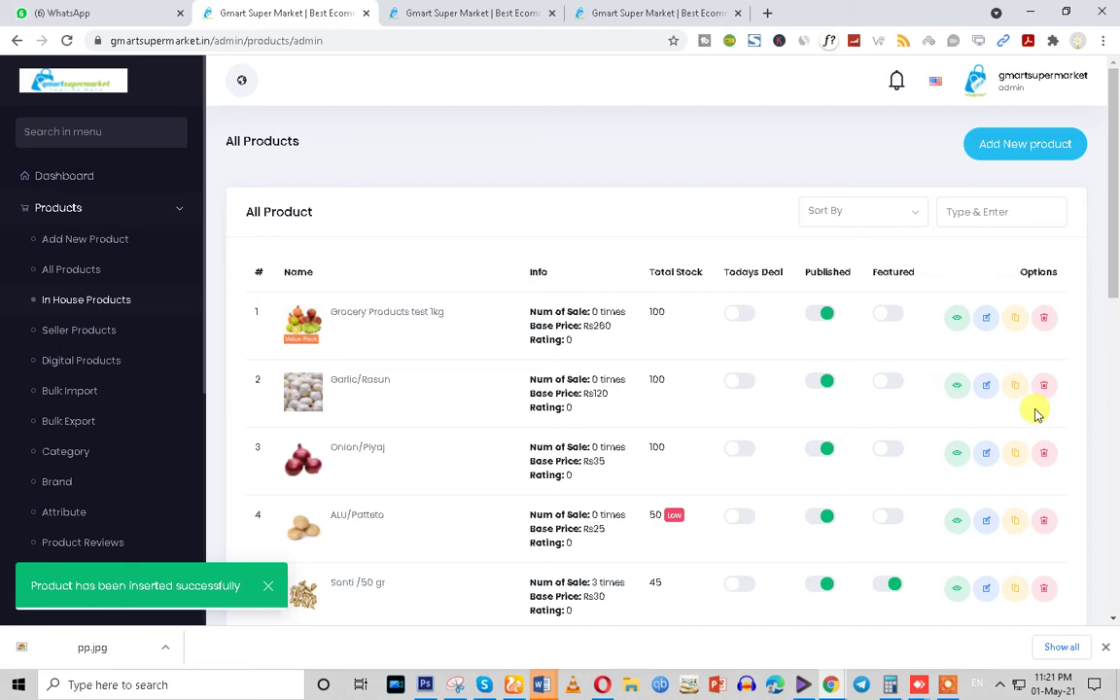
Open the new product's page in a new tab and switch to the storefront home page
{"action": "right_click", "coordinate": [957, 323]}
{"action": "left_click", "coordinate": [954, 331]}
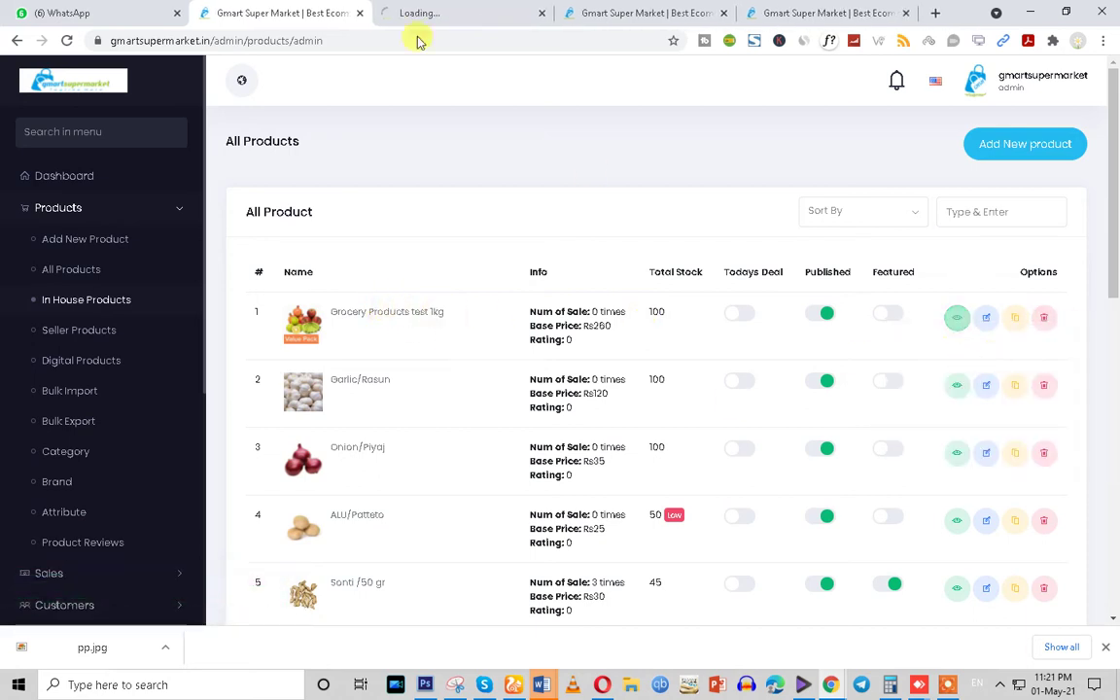
{"action": "left_click", "coordinate": [457, 13]}
{"action": "left_click", "coordinate": [800, 13]}
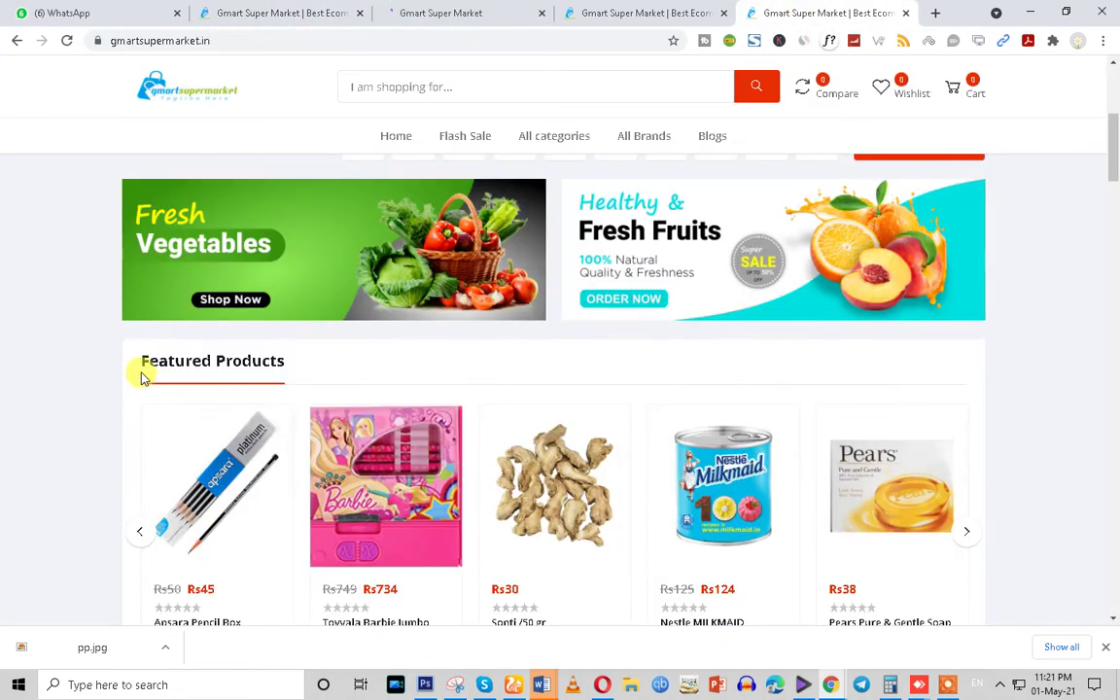
Browse the storefront home, view the product page at Rs234 /kg, then return to All Products
{"action": "left_click_drag", "start_coordinate": [145, 376], "coordinate": [287, 362]}
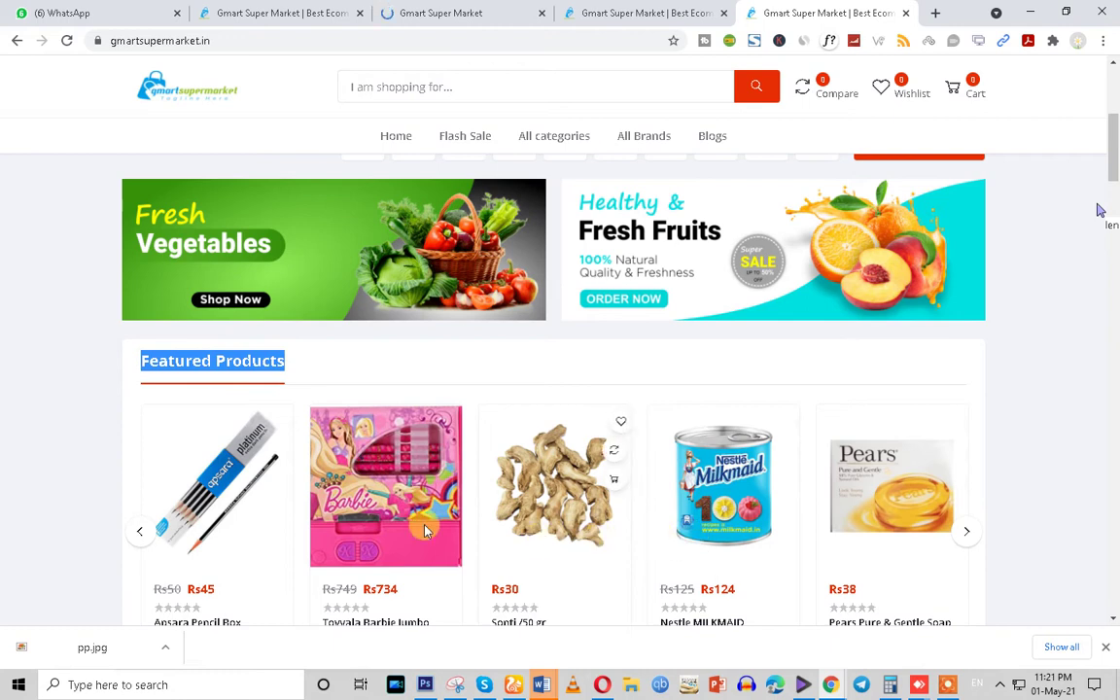
{"action": "scroll", "coordinate": [369, 522], "scroll_direction": "down", "scroll_amount": 5}
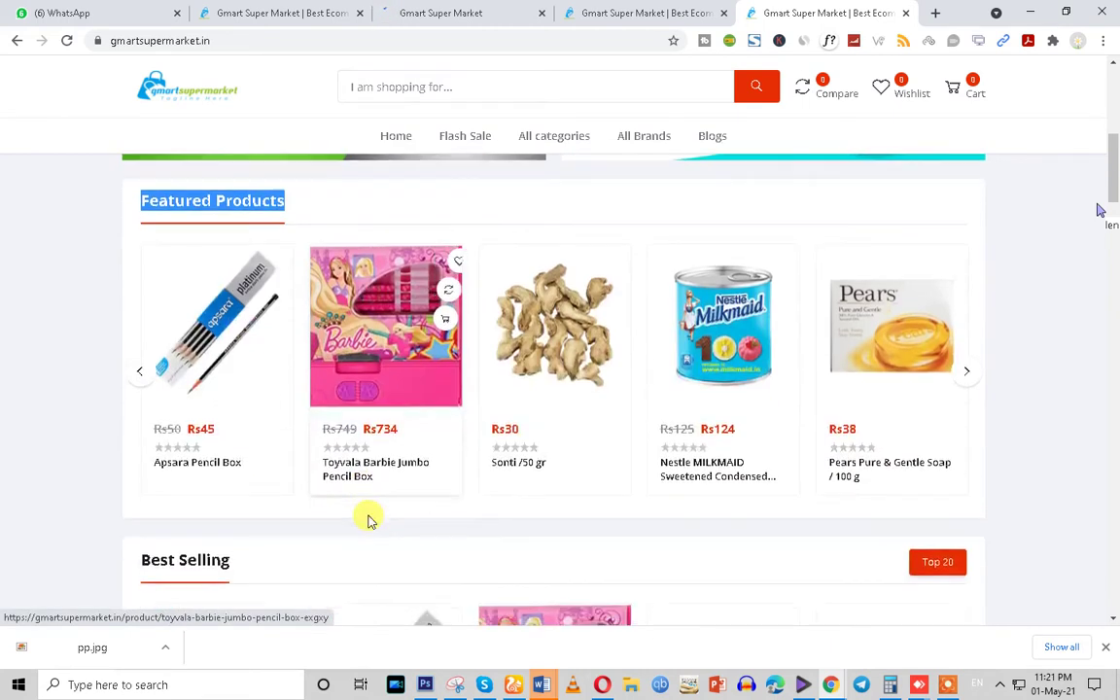
{"action": "scroll", "coordinate": [369, 522], "scroll_direction": "down", "scroll_amount": 2}
{"action": "scroll", "coordinate": [370, 520], "scroll_direction": "up", "scroll_amount": 4}
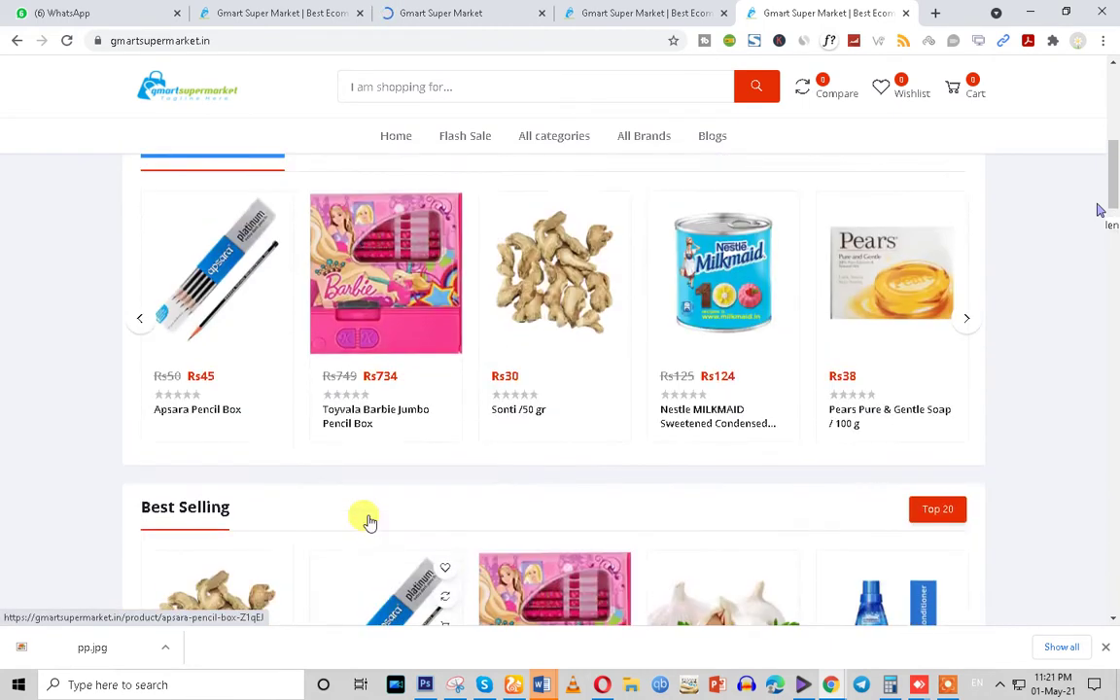
{"action": "scroll", "coordinate": [938, 180], "scroll_direction": "up", "scroll_amount": 3}
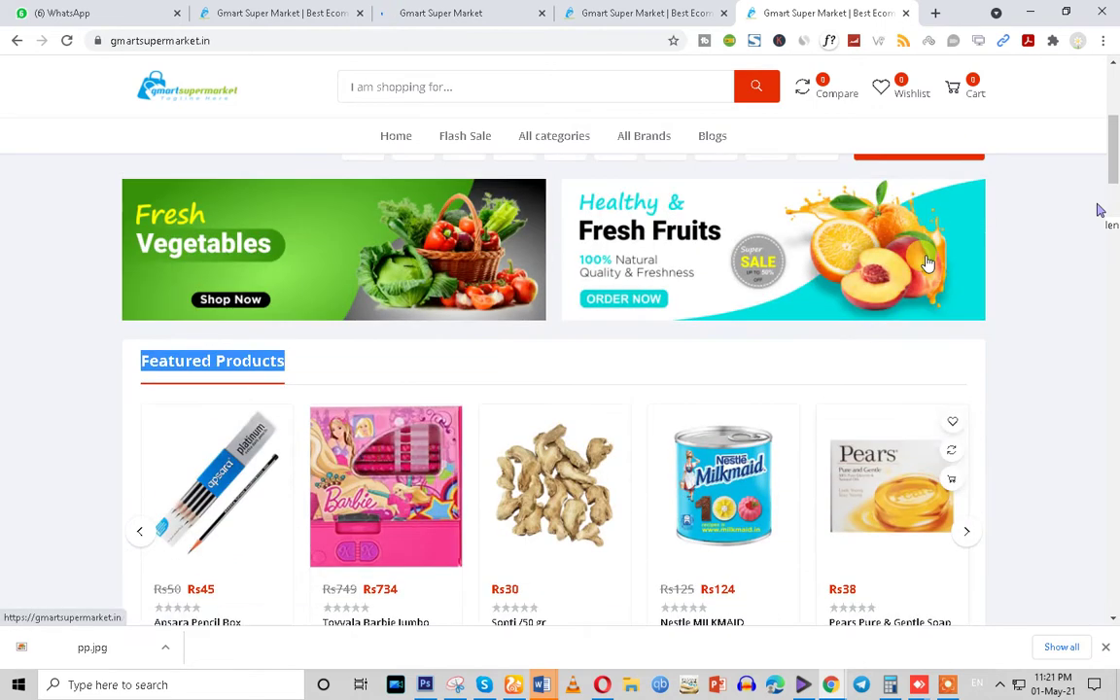
{"action": "scroll", "coordinate": [902, 212], "scroll_direction": "up", "scroll_amount": 4}
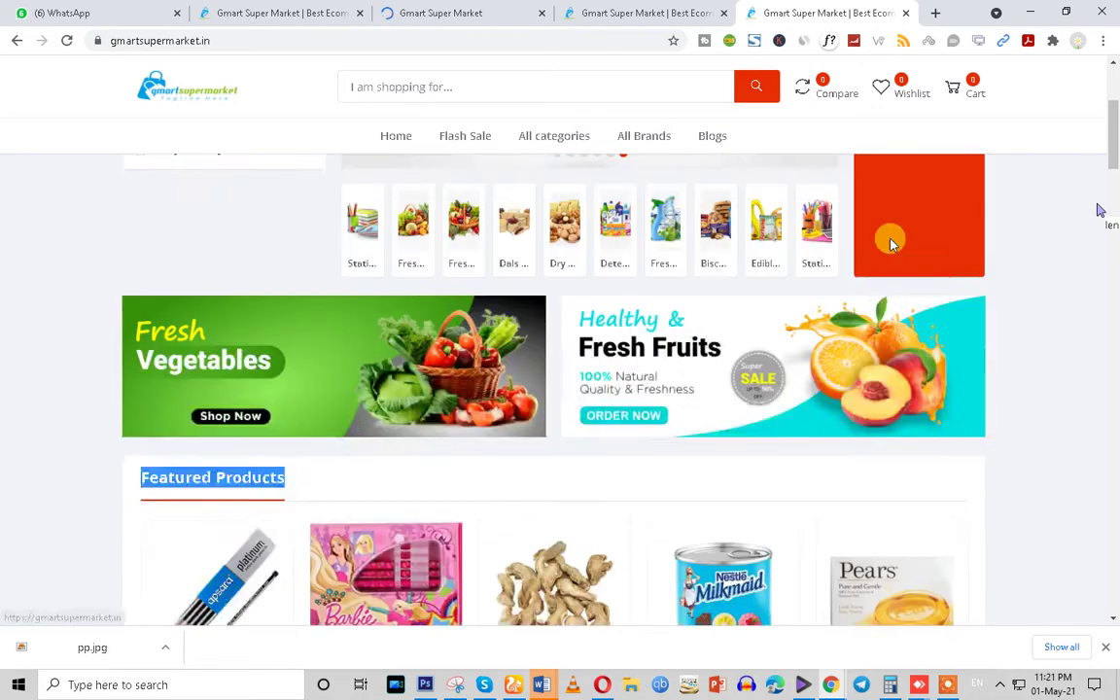
{"action": "scroll", "coordinate": [892, 310], "scroll_direction": "down", "scroll_amount": 10}
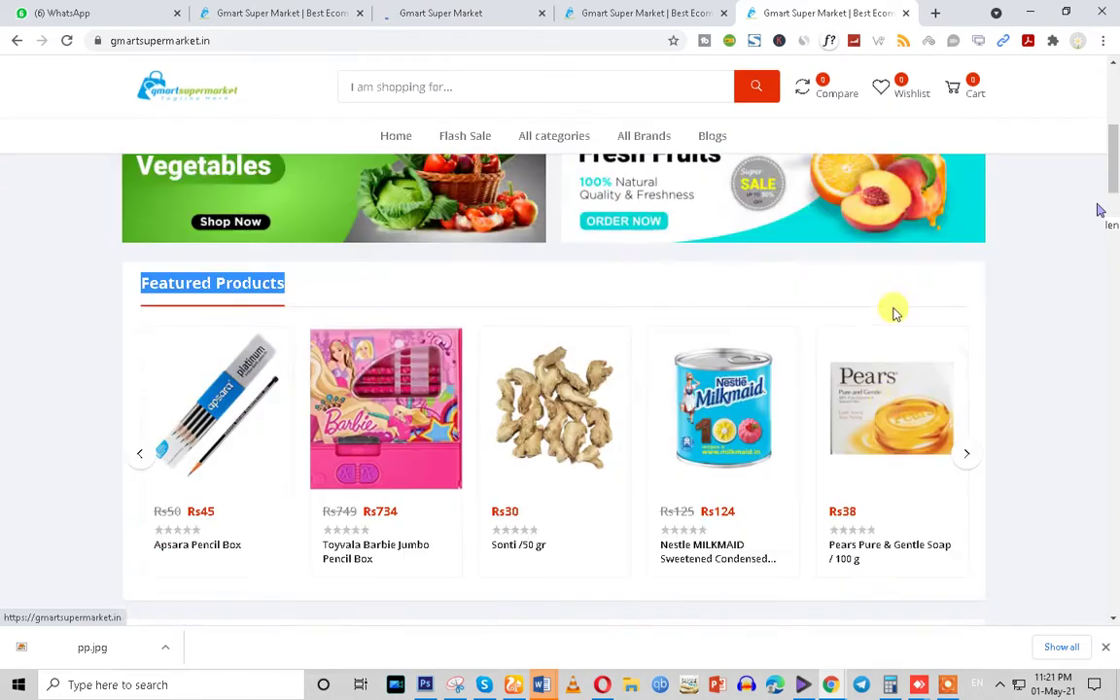
{"action": "left_click", "coordinate": [410, 11]}
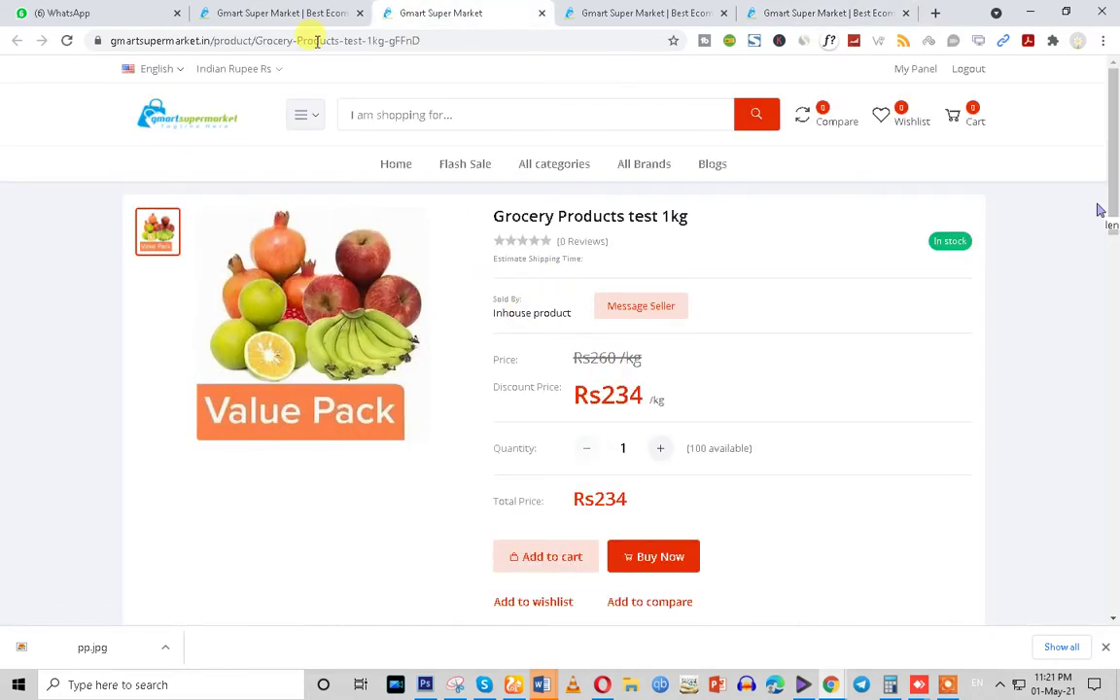
{"action": "left_click", "coordinate": [274, 13]}
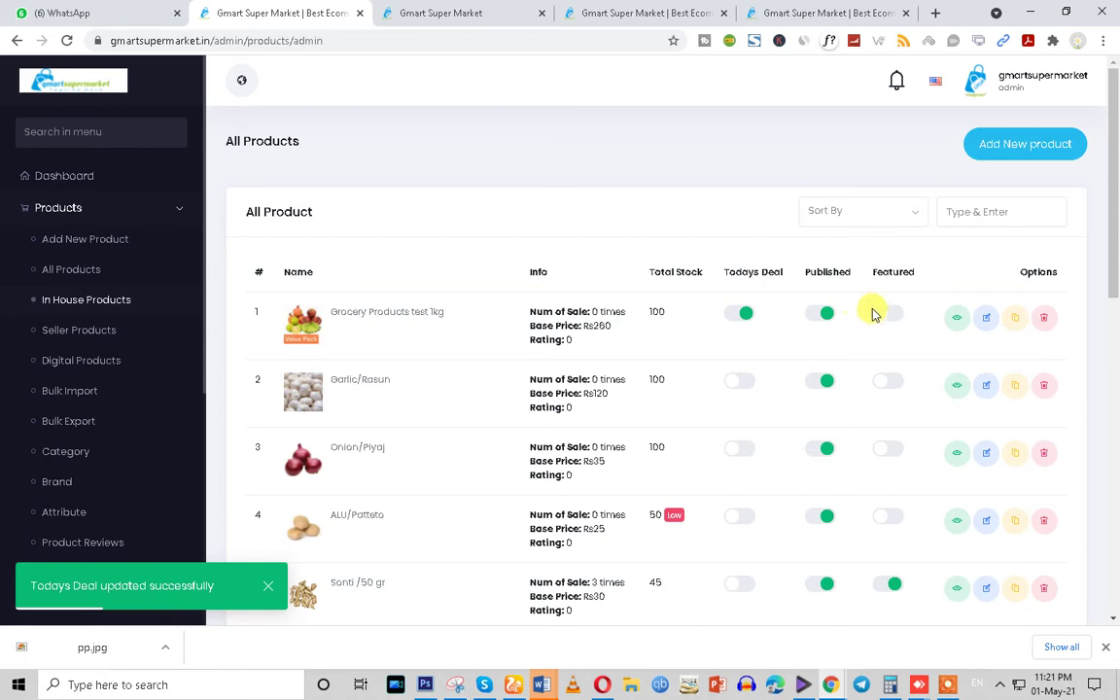
{"action": "left_click", "coordinate": [792, 9]}
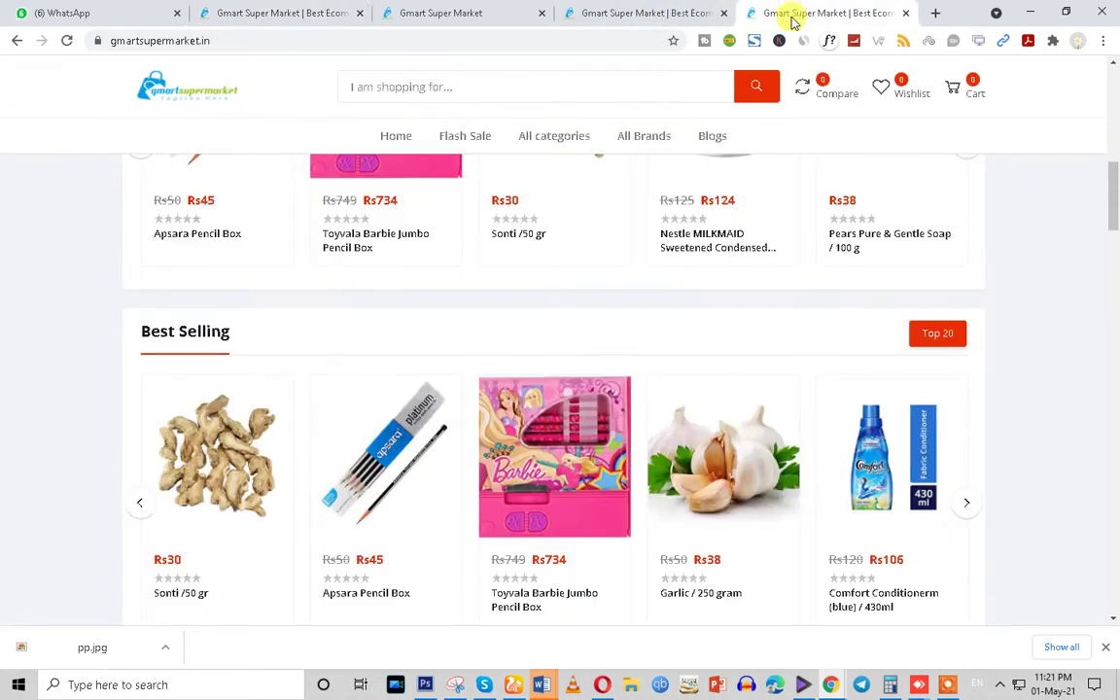
{"action": "left_click", "coordinate": [64, 40]}
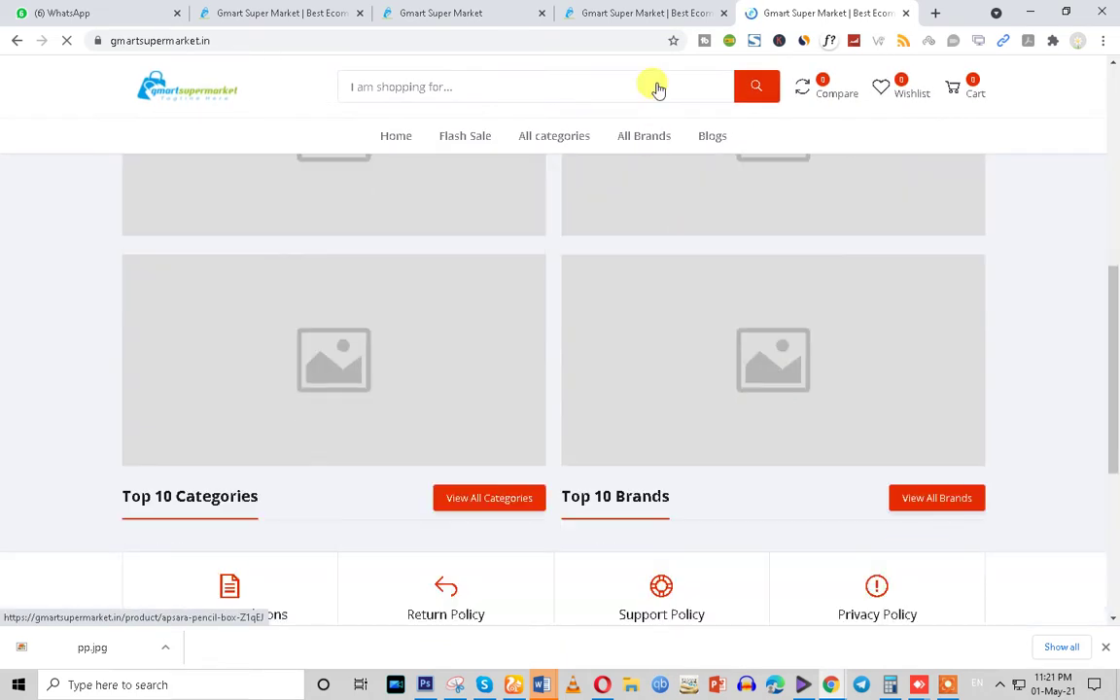
{"action": "left_click", "coordinate": [622, 13]}
{"action": "left_click", "coordinate": [457, 13]}
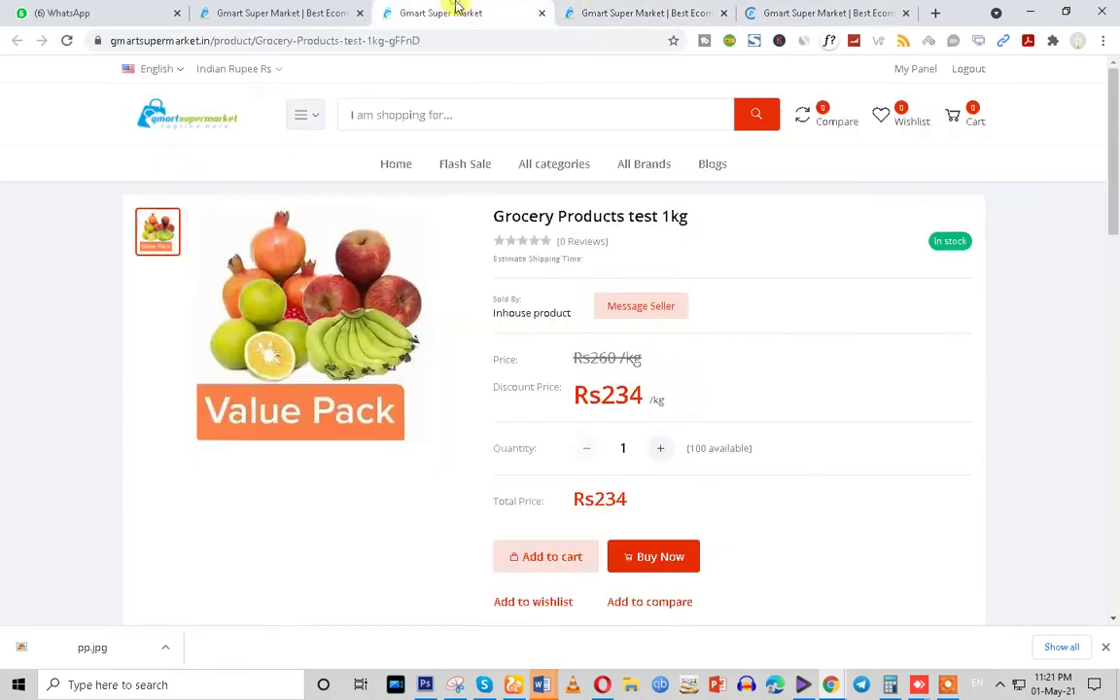
{"action": "left_click", "coordinate": [254, 8]}
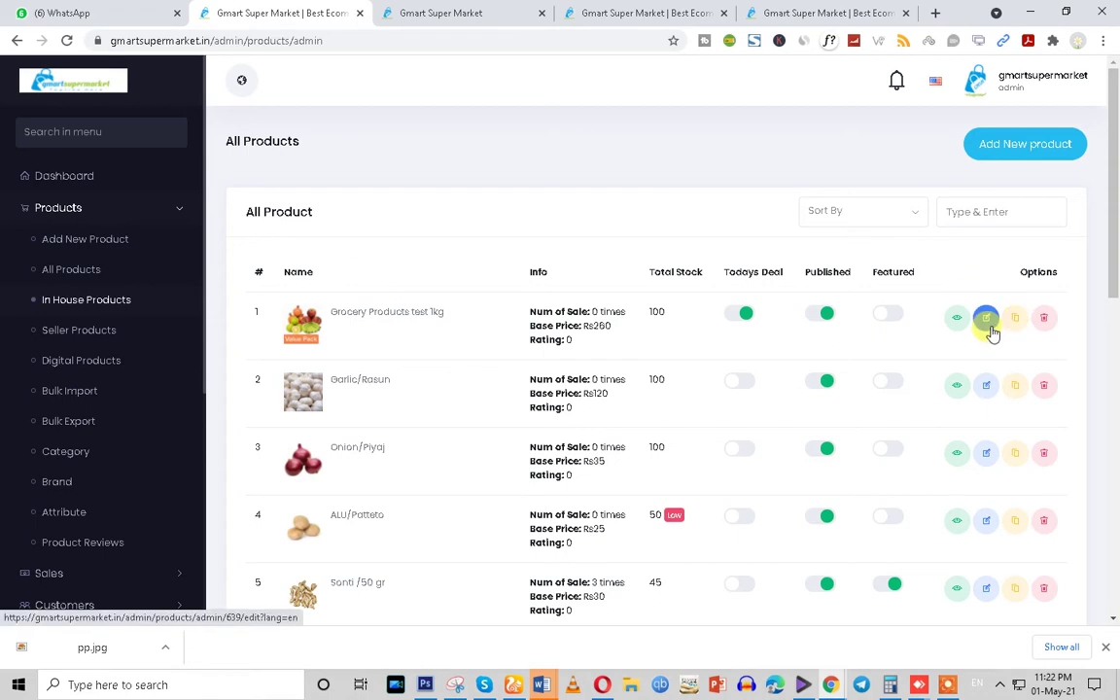
{"action": "left_click", "coordinate": [618, 8]}
{"action": "left_click", "coordinate": [403, 11]}
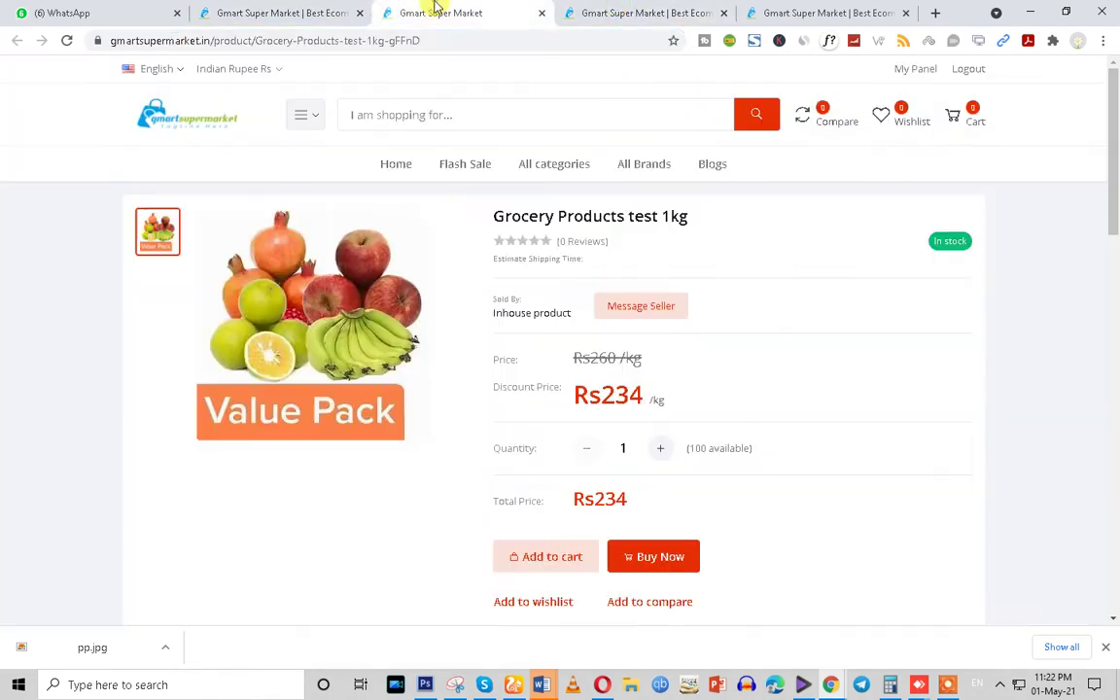
{"action": "left_click_drag", "start_coordinate": [506, 387], "coordinate": [748, 391]}
{"action": "left_click", "coordinate": [748, 391]}
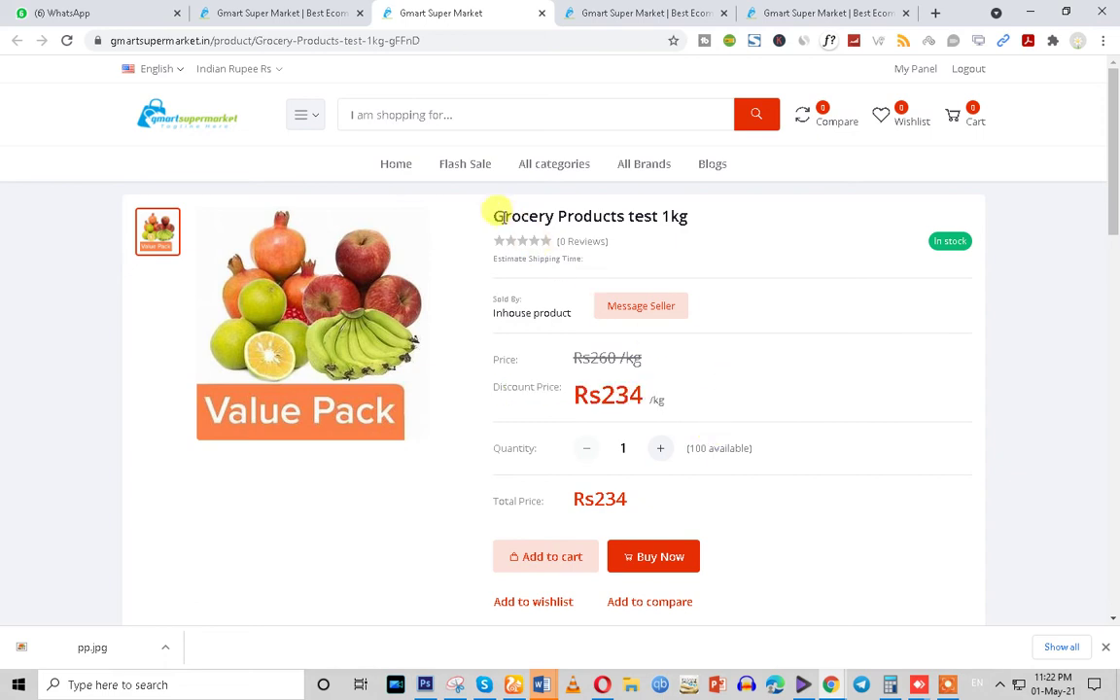
{"action": "left_click_drag", "start_coordinate": [493, 211], "coordinate": [698, 220]}
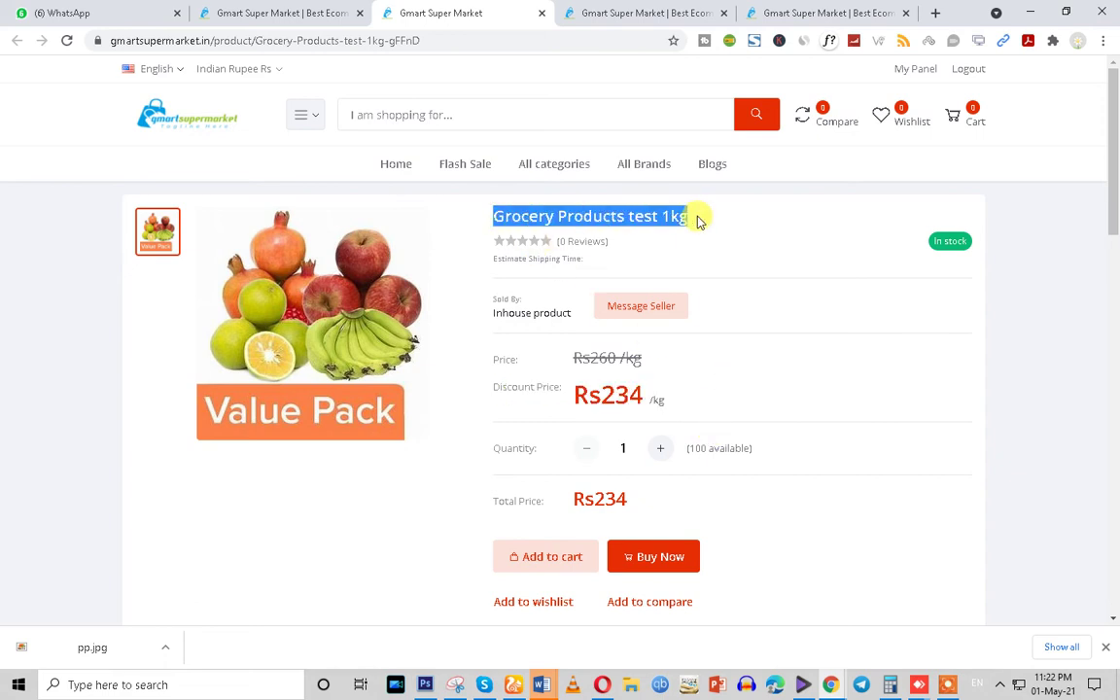
{"action": "left_click", "coordinate": [619, 447]}
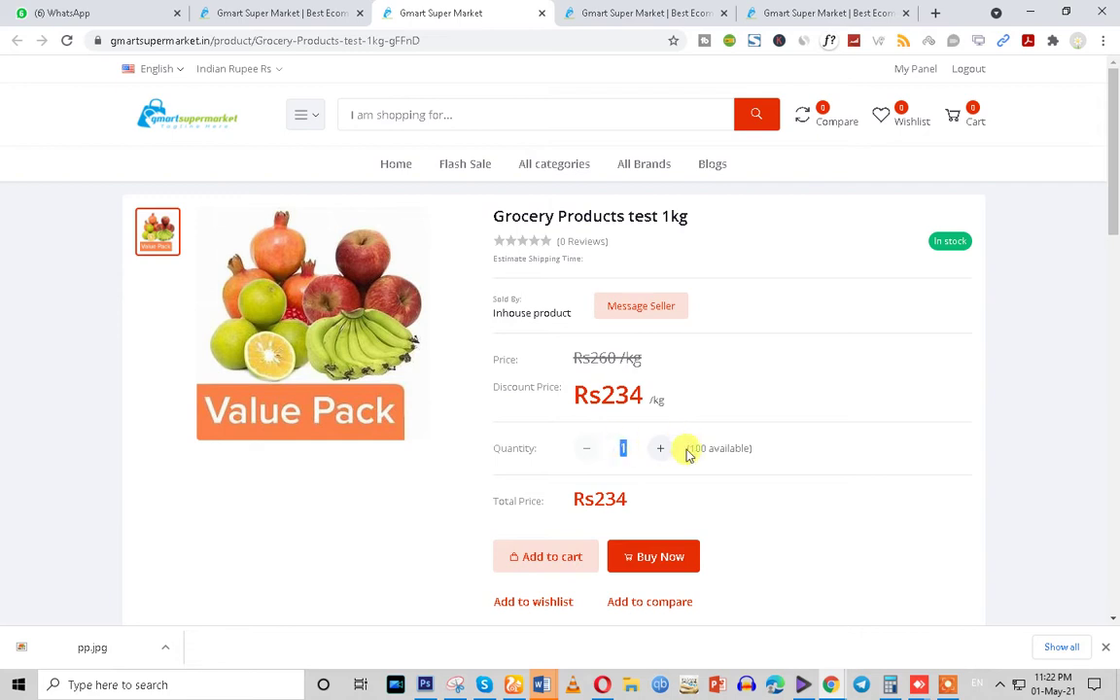
{"action": "left_click_drag", "start_coordinate": [685, 449], "coordinate": [811, 464]}
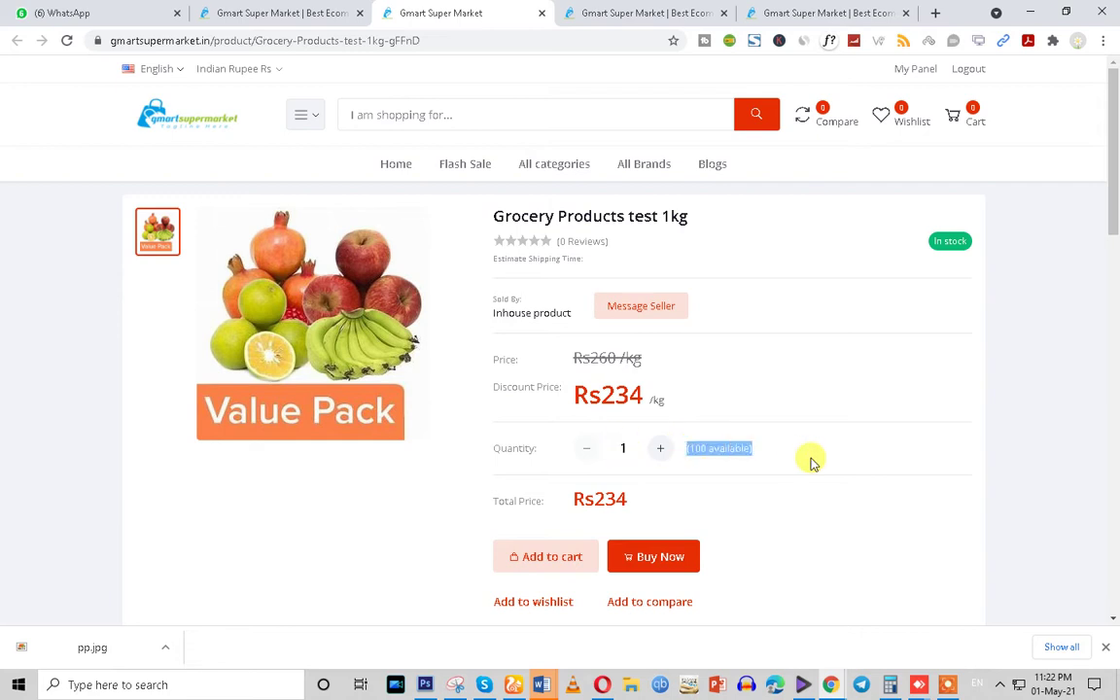
{"action": "left_click_drag", "start_coordinate": [670, 410], "coordinate": [574, 389]}
{"action": "left_click", "coordinate": [669, 406]}
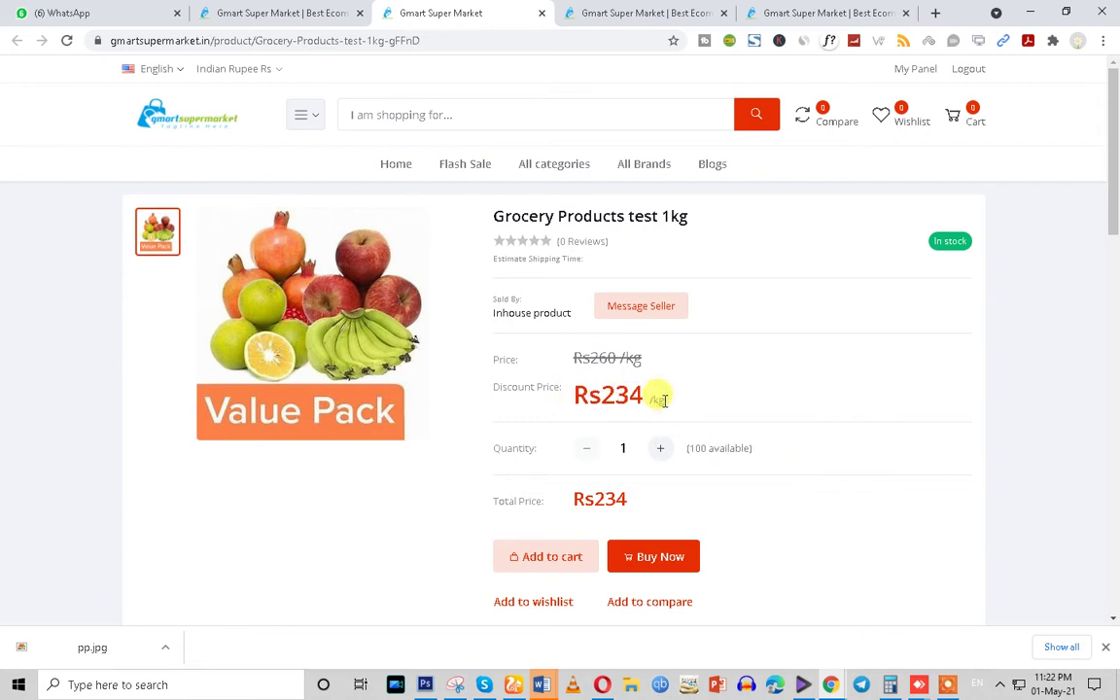
{"action": "left_click_drag", "start_coordinate": [655, 398], "coordinate": [679, 407]}
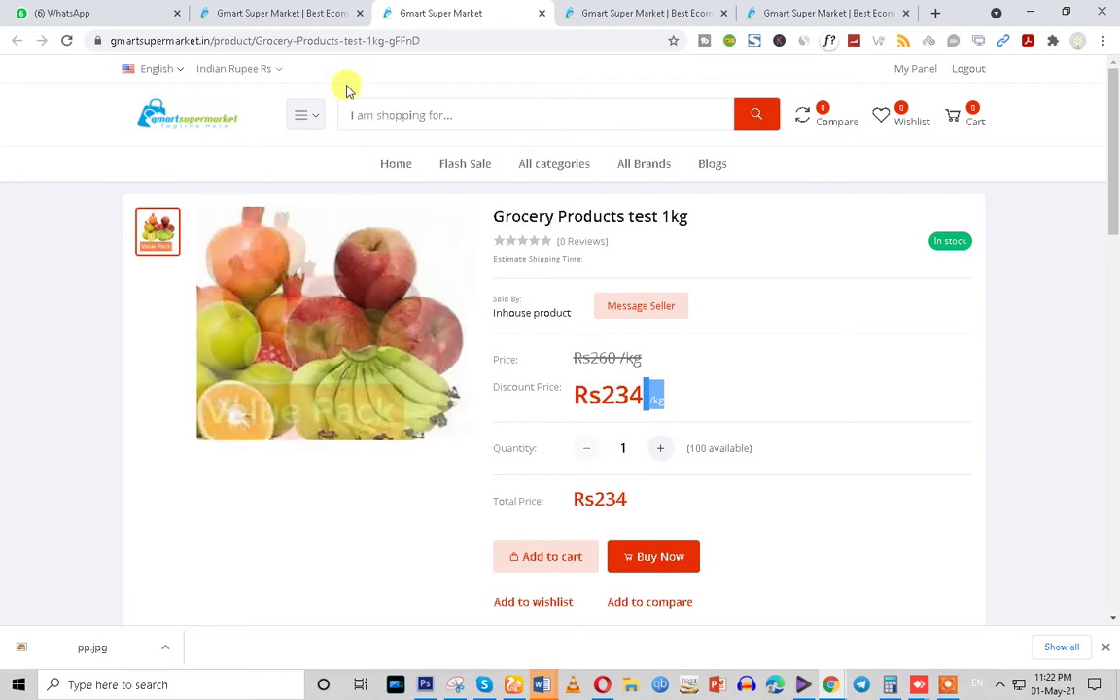
{"action": "left_click", "coordinate": [272, 10]}
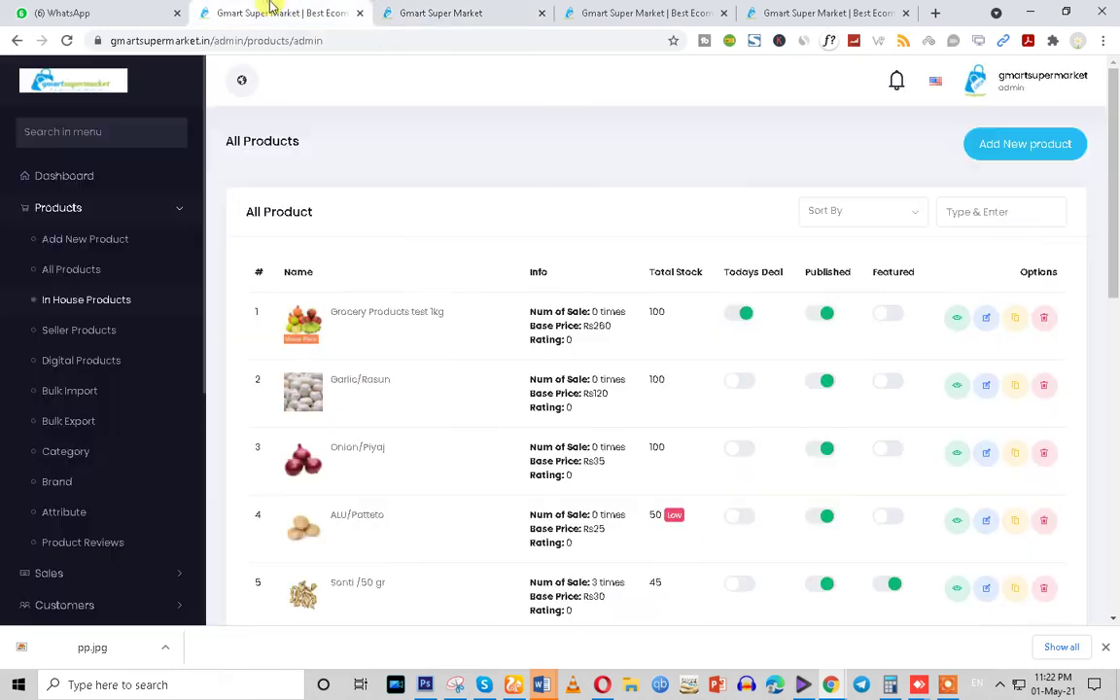
Edit the grocery product and change its Unit from 'kg' to '1 kg'
{"action": "left_click", "coordinate": [981, 322]}
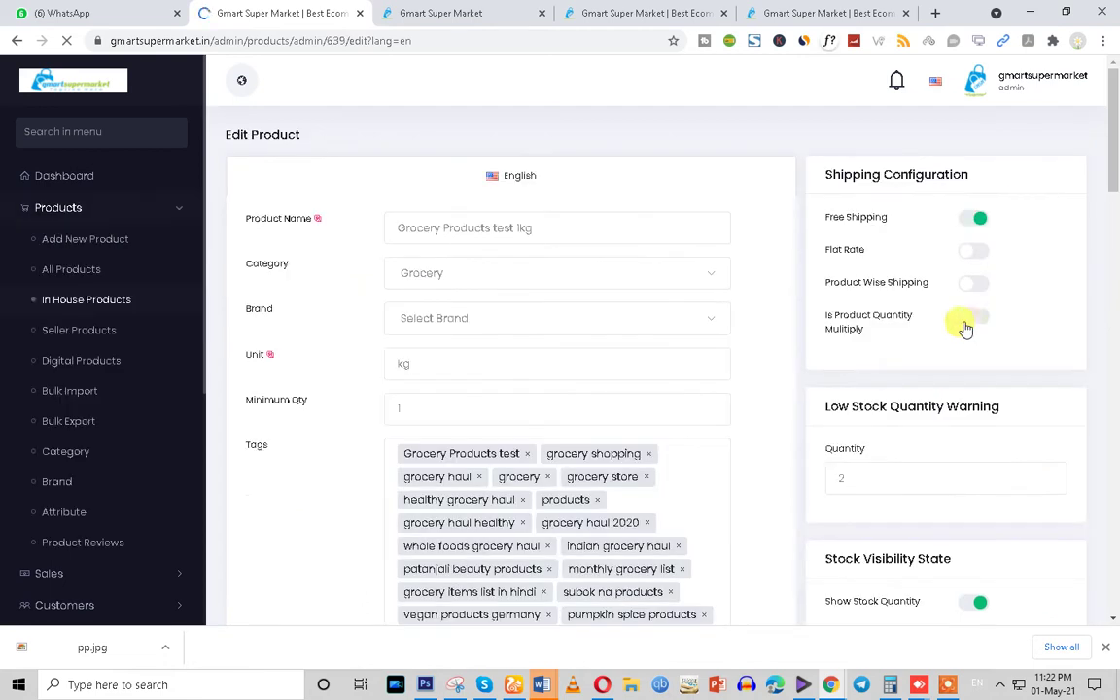
{"action": "double_click", "coordinate": [404, 365]}
{"action": "key", "text": "BackSpace"}
{"action": "left_click", "coordinate": [406, 368]}
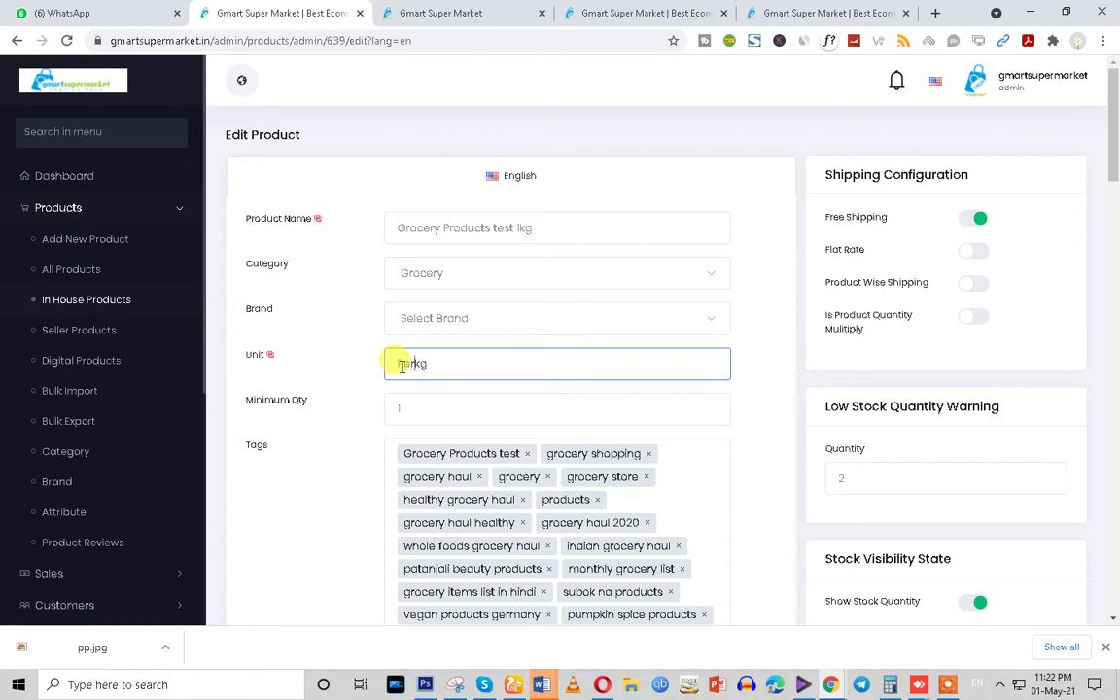
{"action": "type", "text": "Per"}
{"action": "left_click_drag", "start_coordinate": [415, 364], "coordinate": [370, 367]}
{"action": "key", "text": "BackSpace"}
{"action": "type", "text": "1"}
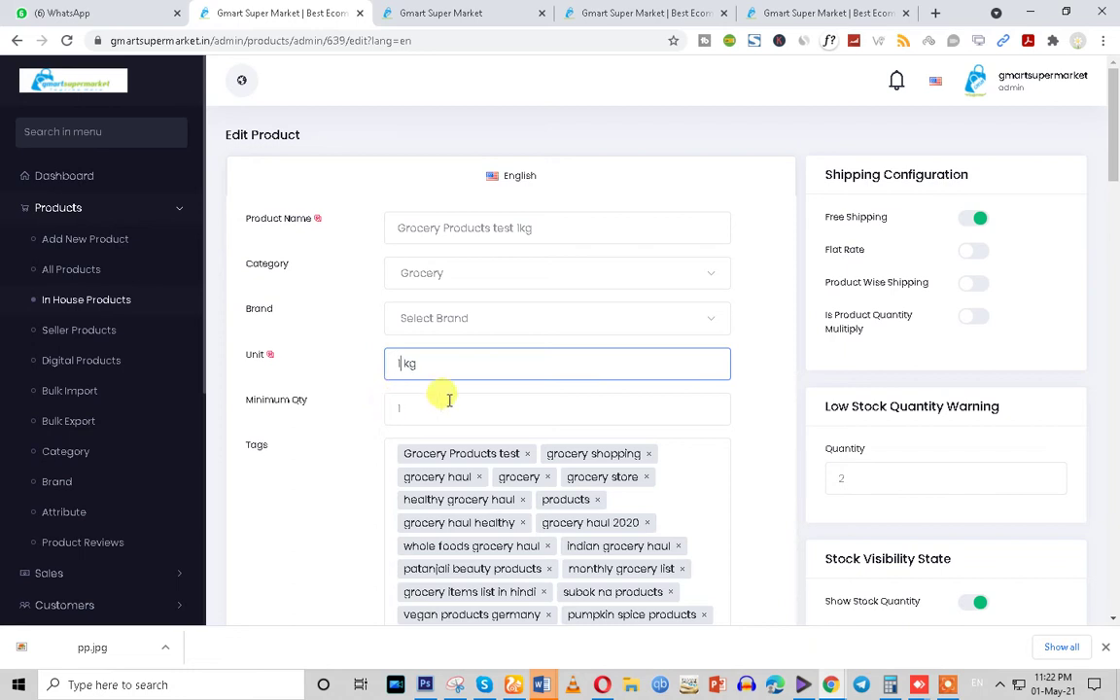
Update the product and reload its storefront page to confirm the Rs234 /1 kg price
{"action": "left_click_drag", "start_coordinate": [1112, 170], "coordinate": [1112, 593]}
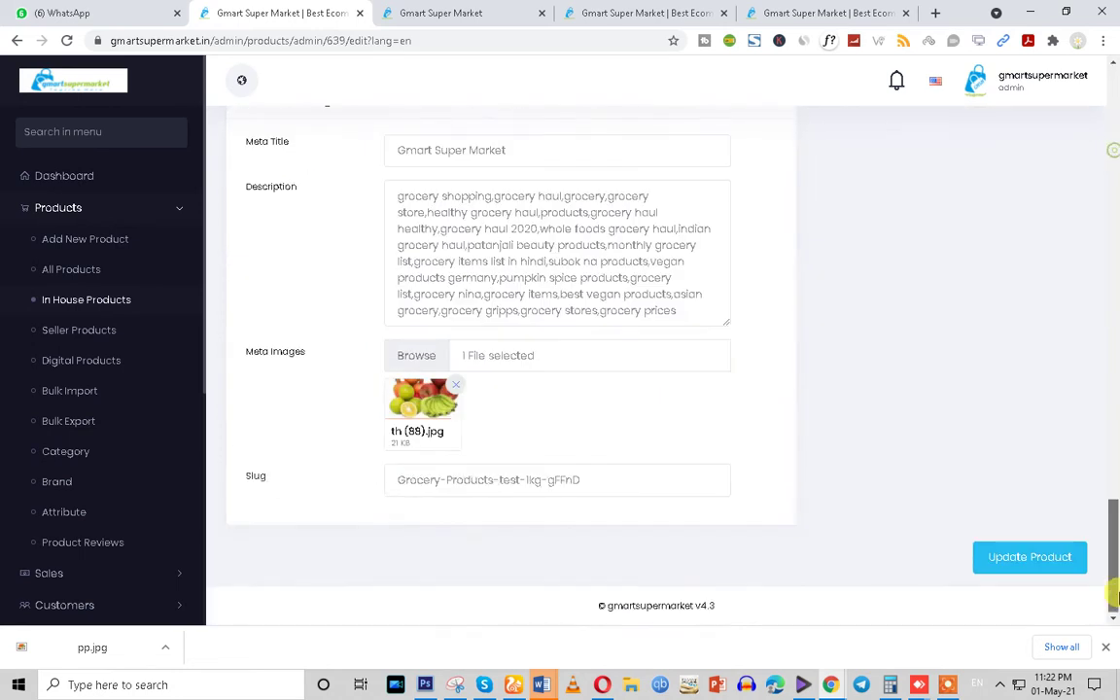
{"action": "left_click", "coordinate": [1019, 569]}
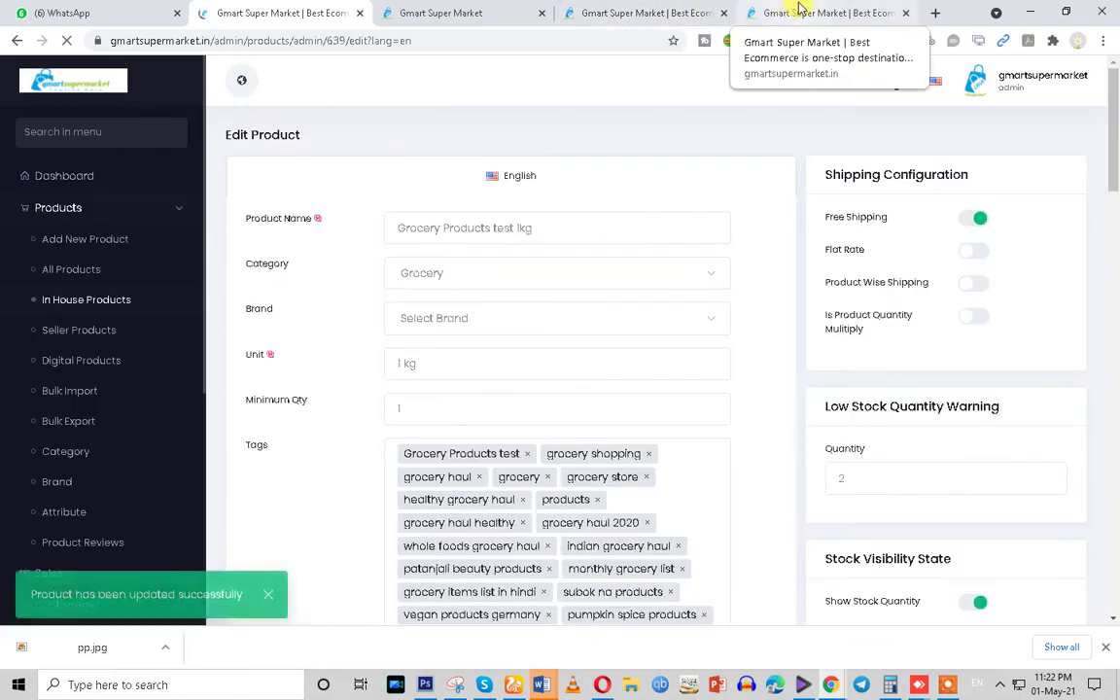
{"action": "left_click", "coordinate": [680, 12]}
{"action": "left_click", "coordinate": [457, 12]}
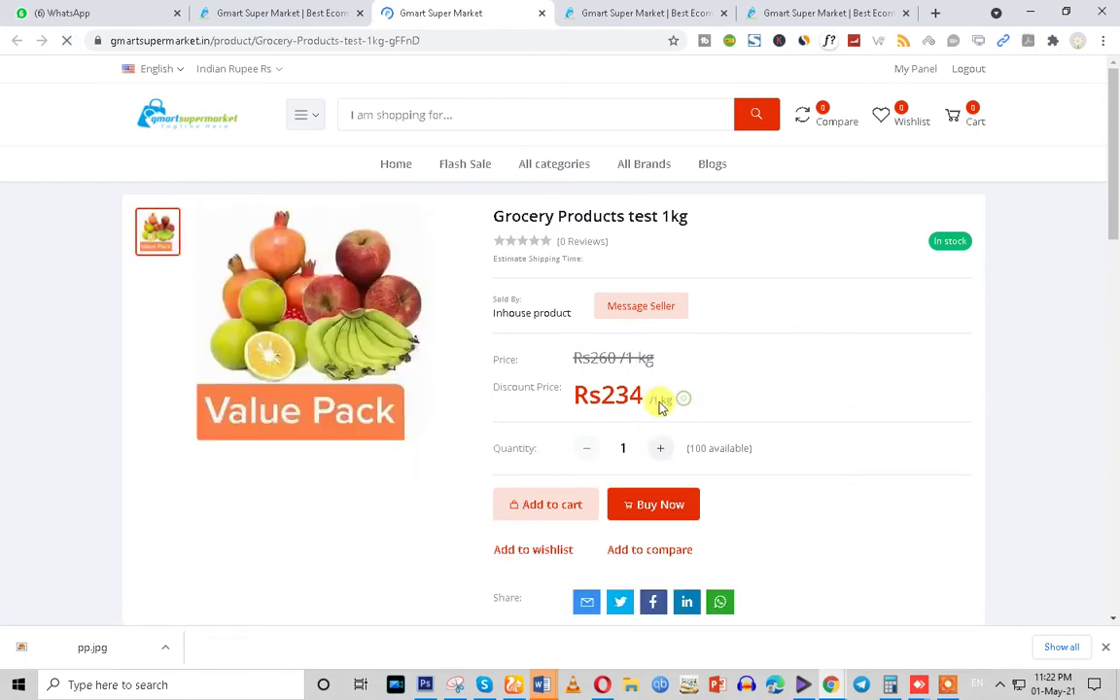
{"action": "left_click_drag", "start_coordinate": [657, 408], "coordinate": [670, 397]}
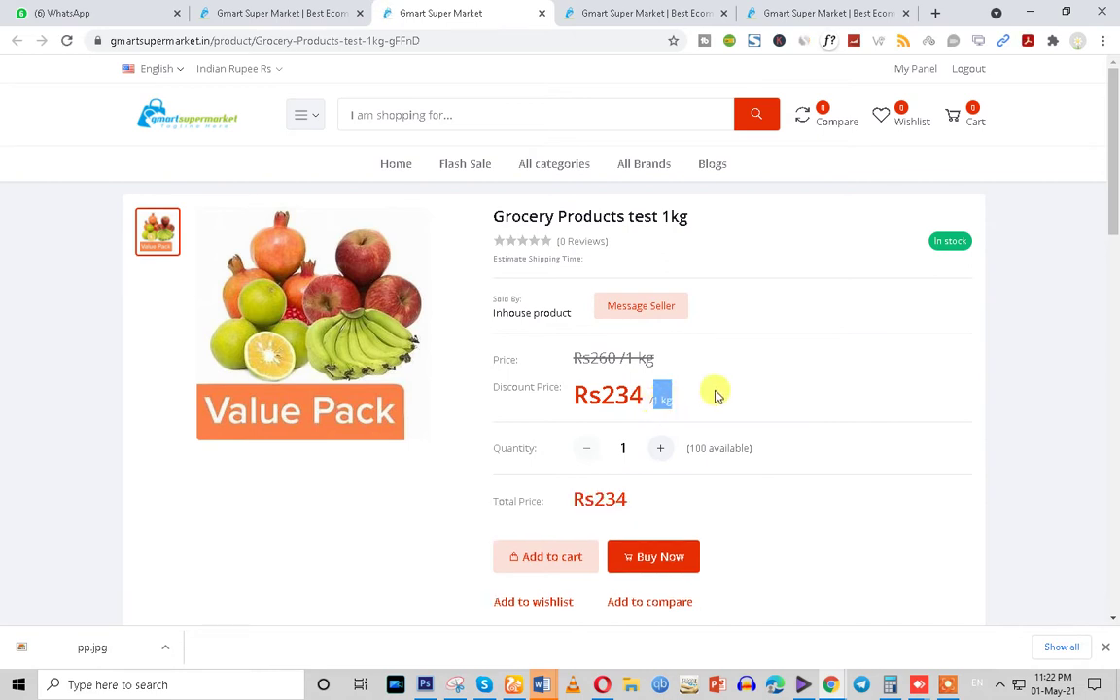
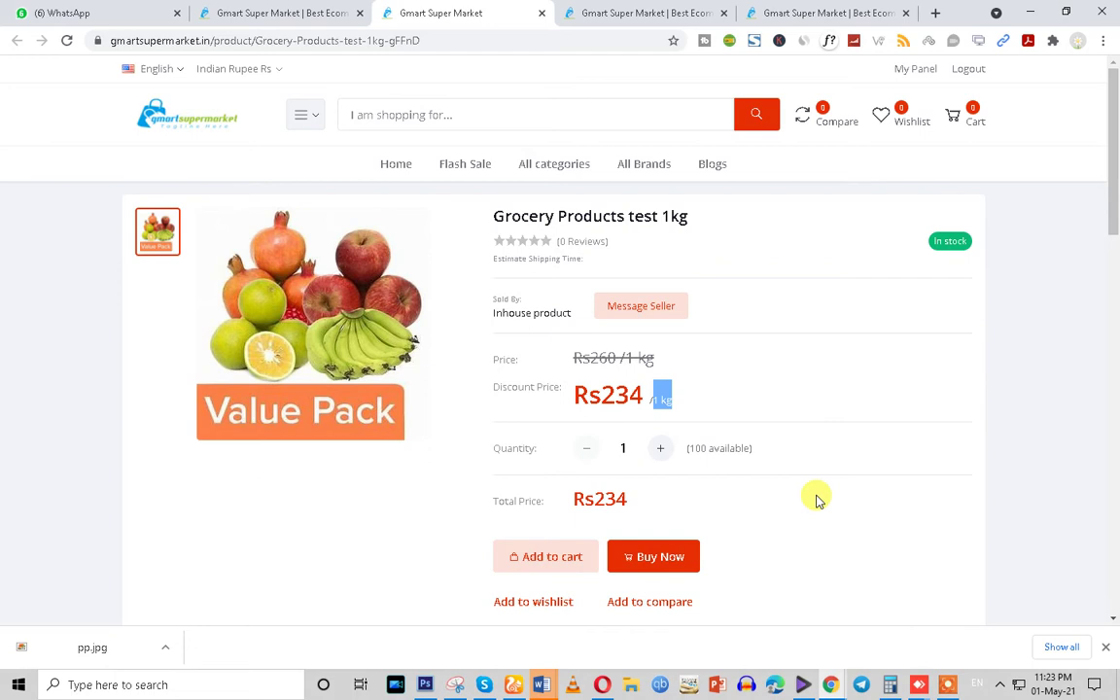
Back on the admin Edit Product page, switch on the Colors toggle under Product Variation
{"action": "left_click", "coordinate": [238, 8]}
{"action": "scroll", "coordinate": [358, 438], "scroll_direction": "down", "scroll_amount": 10}
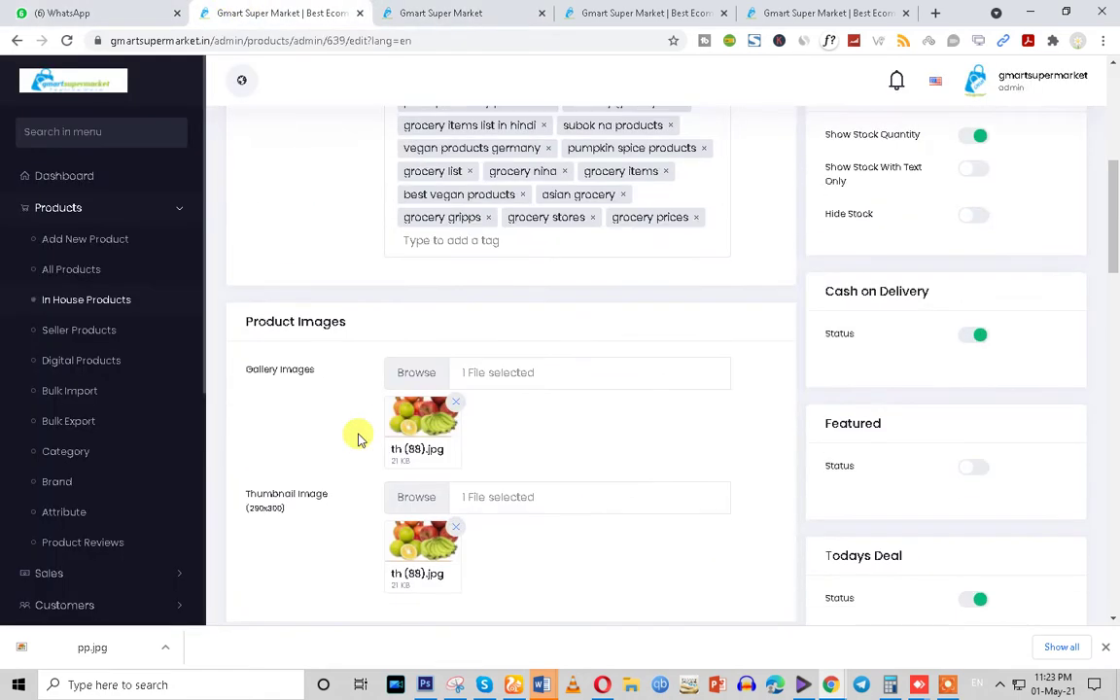
{"action": "scroll", "coordinate": [358, 438], "scroll_direction": "up", "scroll_amount": 3}
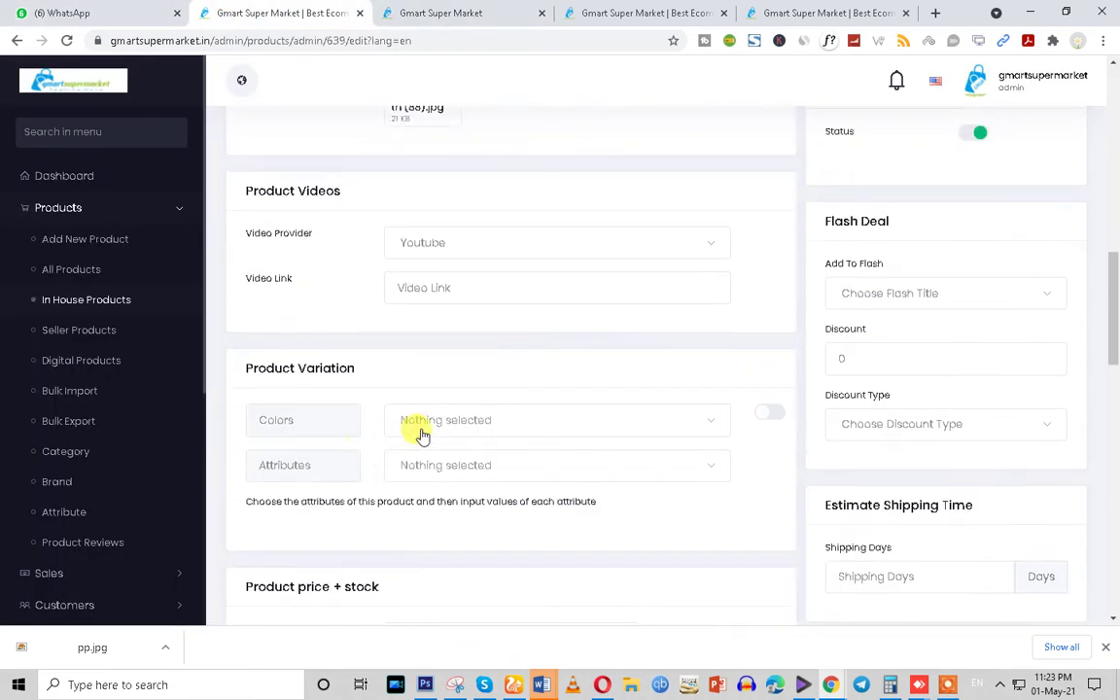
{"action": "left_click", "coordinate": [765, 425]}
Browse the colour list without picking a colour, then bring up the Attributes list
{"action": "scroll", "coordinate": [744, 467], "scroll_direction": "down", "scroll_amount": 2}
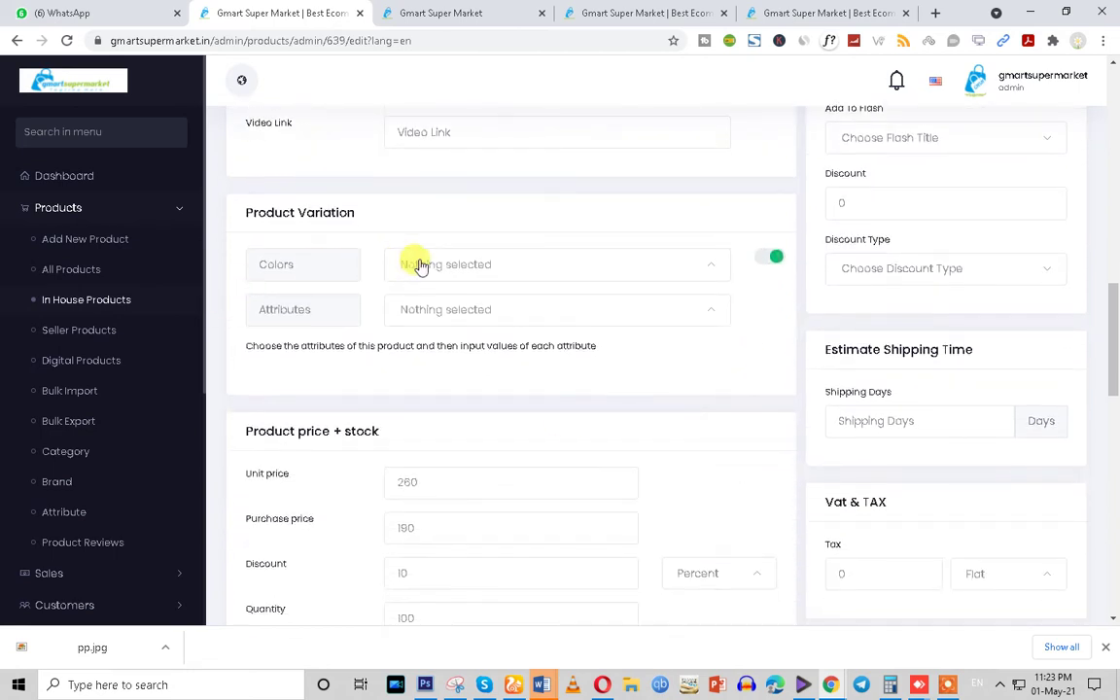
{"action": "left_click", "coordinate": [420, 265]}
{"action": "scroll", "coordinate": [430, 400], "scroll_direction": "down", "scroll_amount": 3}
{"action": "scroll", "coordinate": [428, 437], "scroll_direction": "down", "scroll_amount": 10}
{"action": "scroll", "coordinate": [430, 449], "scroll_direction": "down", "scroll_amount": 7}
{"action": "left_click", "coordinate": [293, 346]}
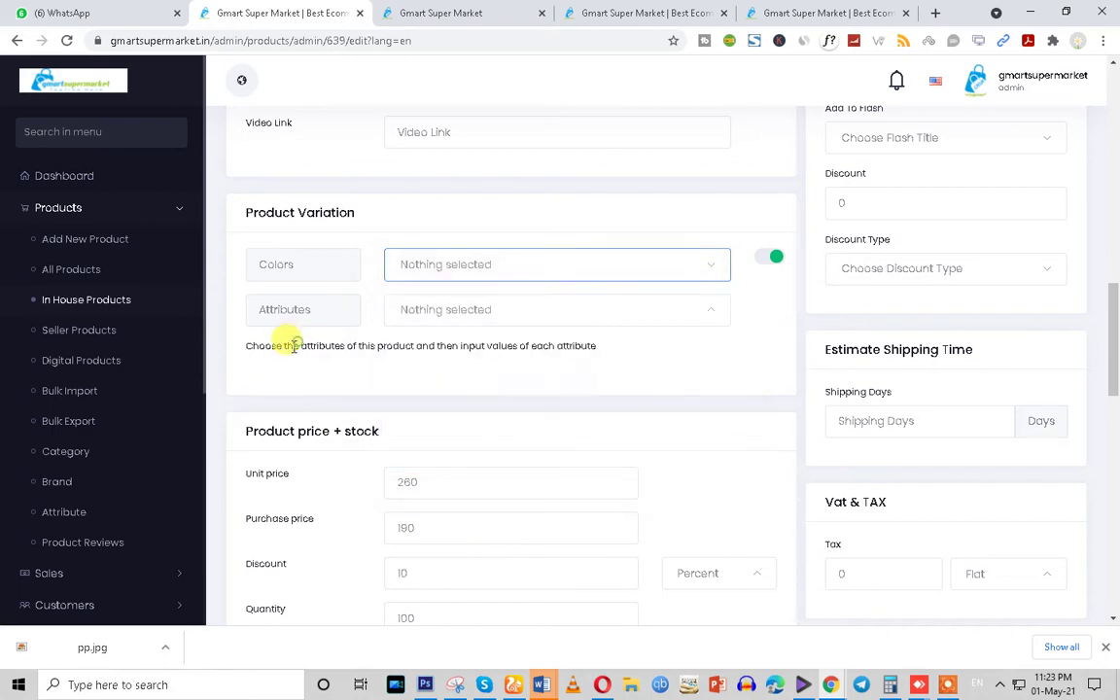
{"action": "left_click", "coordinate": [445, 312]}
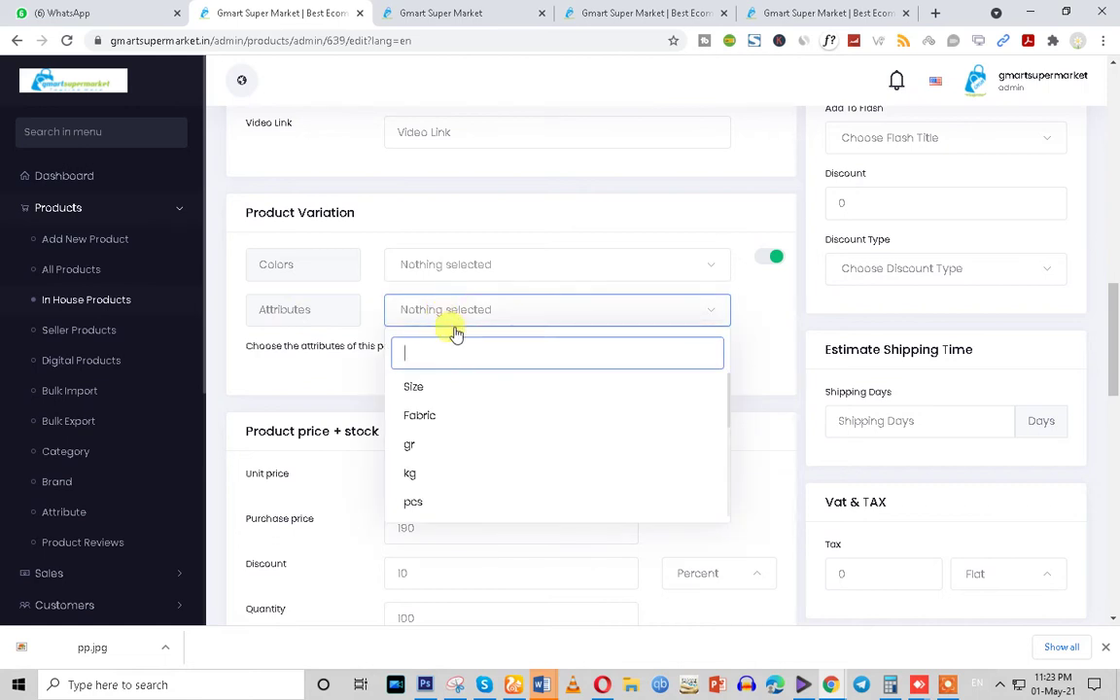
Add kg as the variation attribute, giving an empty kg choice-values field
{"action": "scroll", "coordinate": [437, 500], "scroll_direction": "down", "scroll_amount": 2}
{"action": "scroll", "coordinate": [438, 512], "scroll_direction": "down", "scroll_amount": 2}
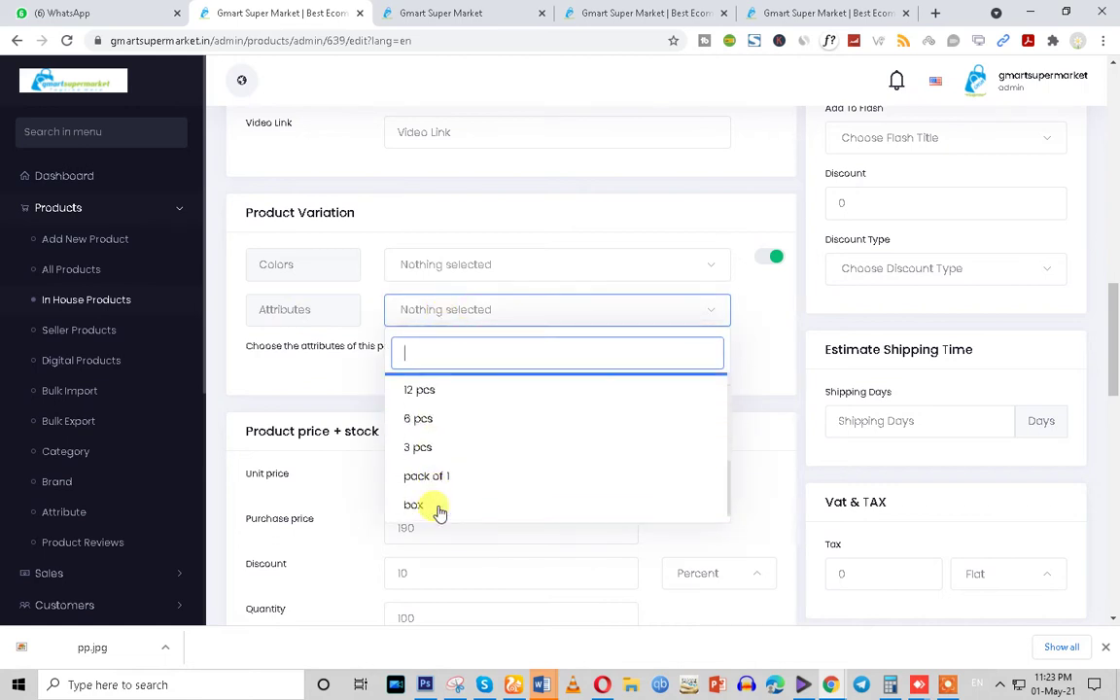
{"action": "scroll", "coordinate": [439, 448], "scroll_direction": "up", "scroll_amount": 1}
{"action": "scroll", "coordinate": [438, 486], "scroll_direction": "down", "scroll_amount": 2}
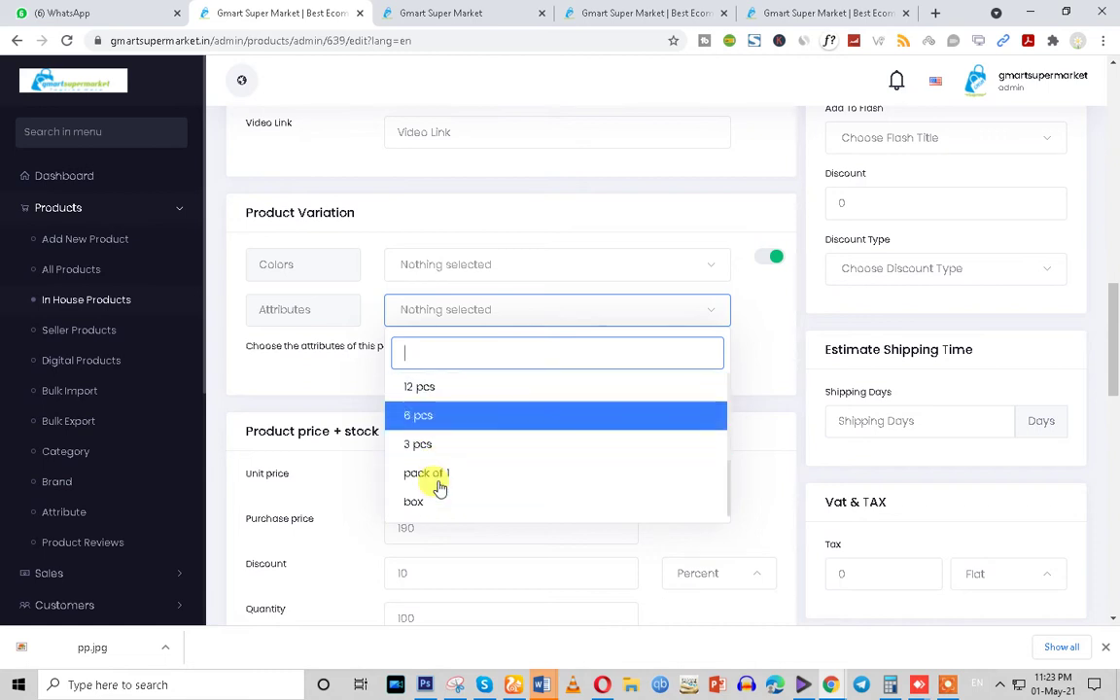
{"action": "scroll", "coordinate": [428, 511], "scroll_direction": "up", "scroll_amount": 3}
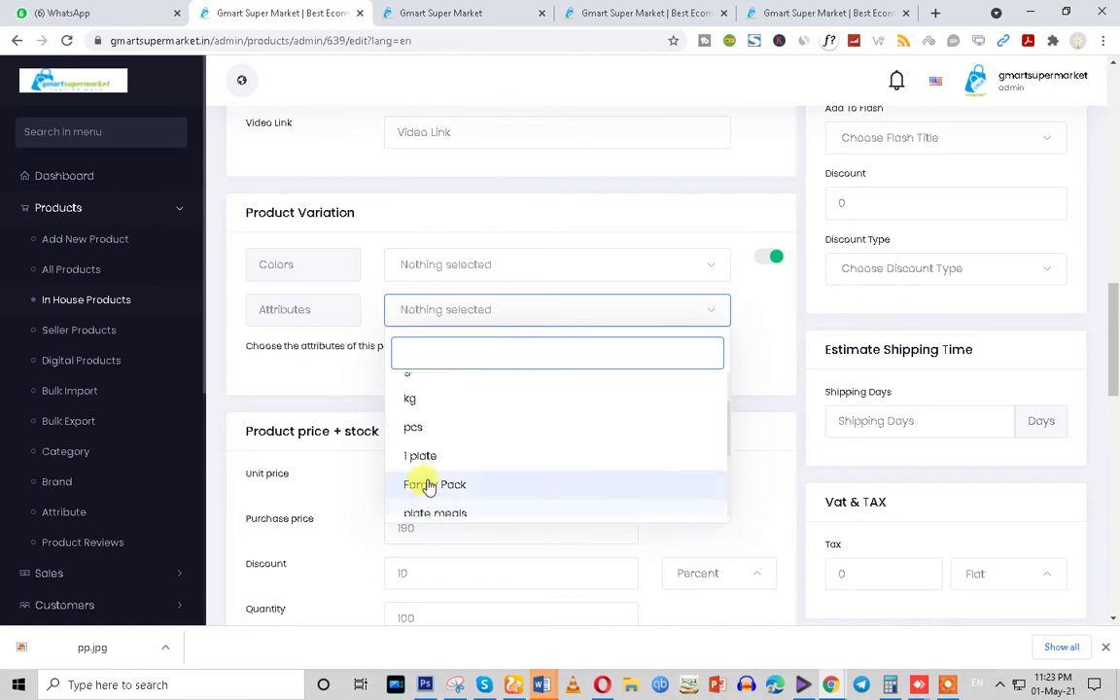
{"action": "scroll", "coordinate": [428, 477], "scroll_direction": "up", "scroll_amount": 2}
{"action": "left_click", "coordinate": [428, 475]}
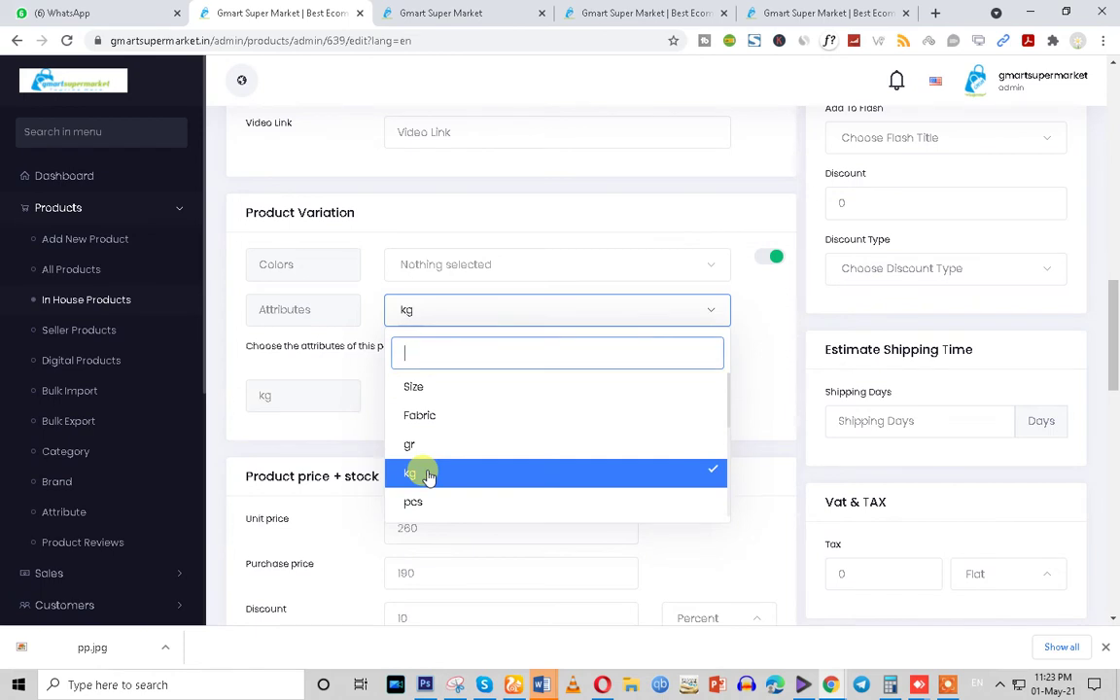
{"action": "left_click", "coordinate": [339, 434]}
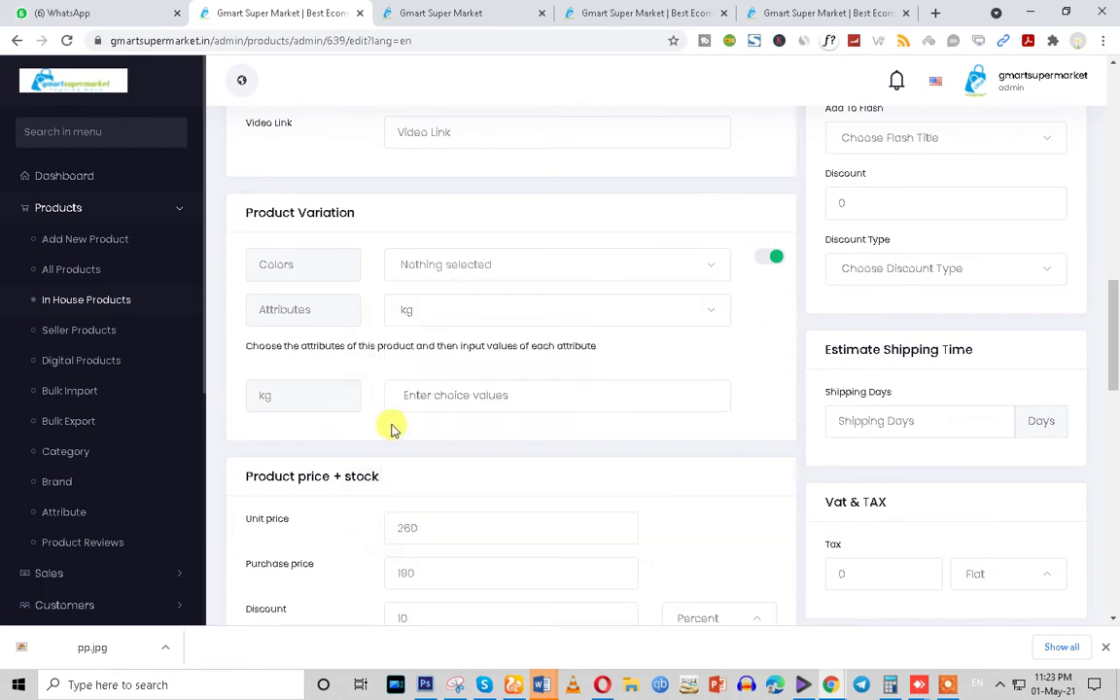
Enter 10 as a kg choice value, remove it, and use 2 instead
{"action": "left_click", "coordinate": [439, 395]}
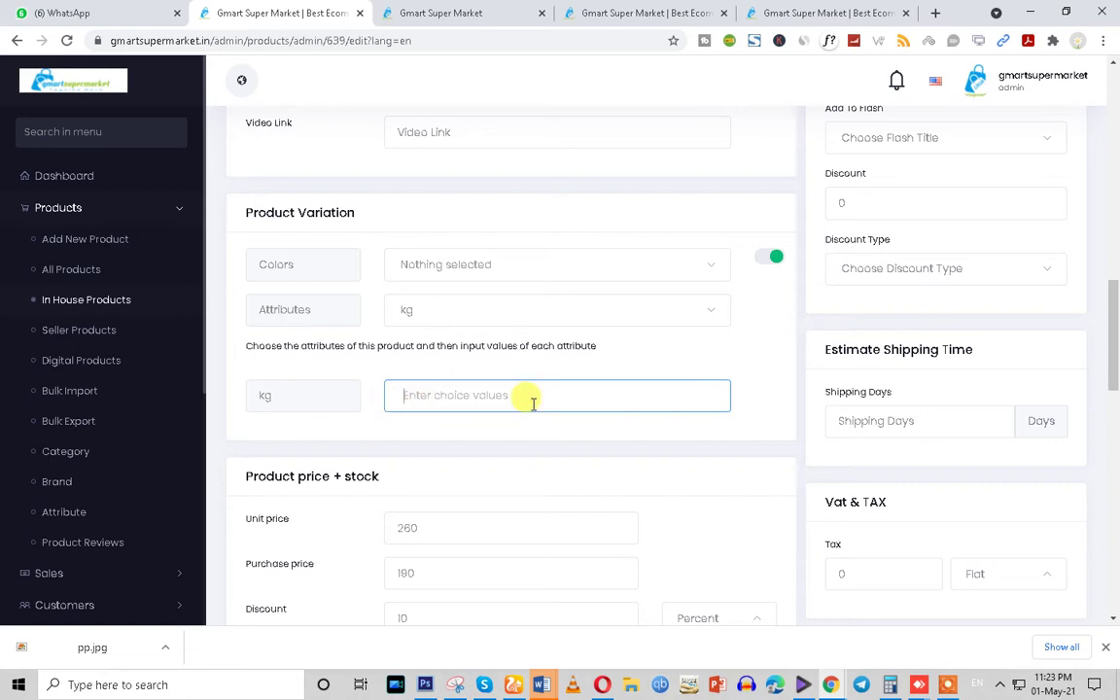
{"action": "scroll", "coordinate": [393, 429], "scroll_direction": "down", "scroll_amount": 3}
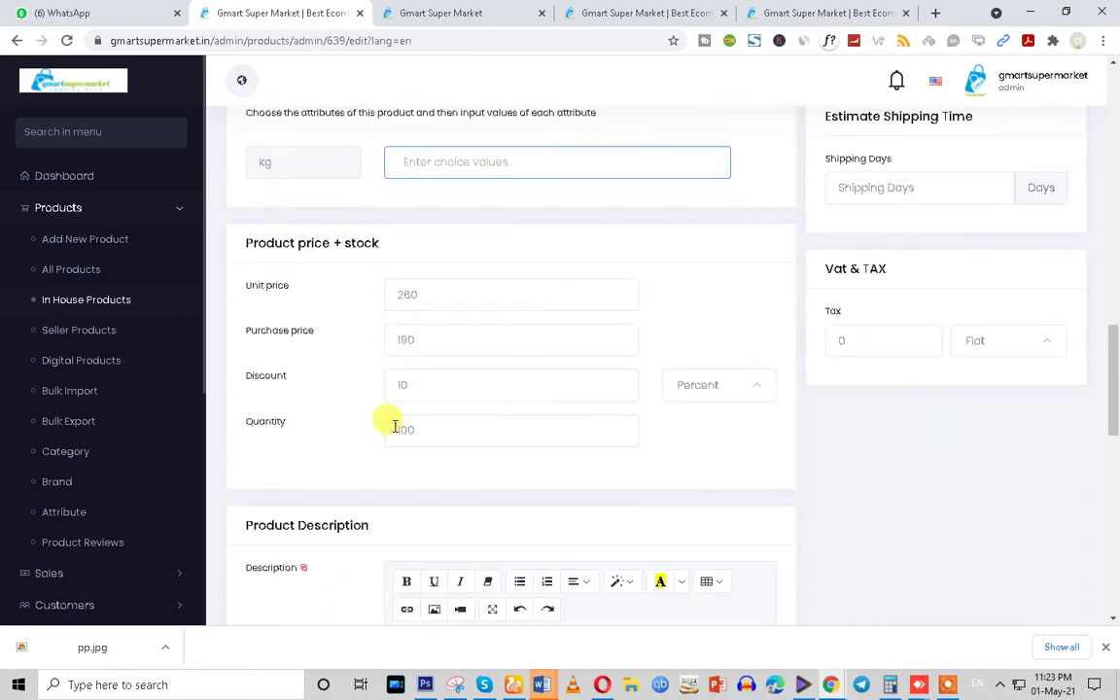
{"action": "scroll", "coordinate": [394, 426], "scroll_direction": "up", "scroll_amount": 2}
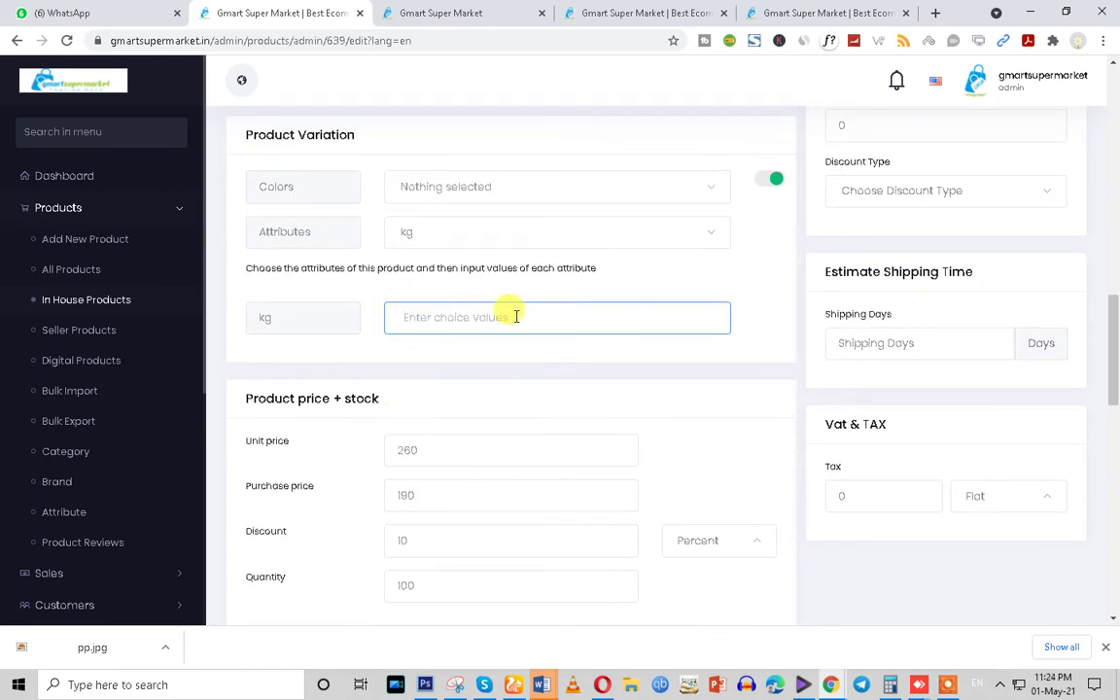
{"action": "key", "text": "Return"}
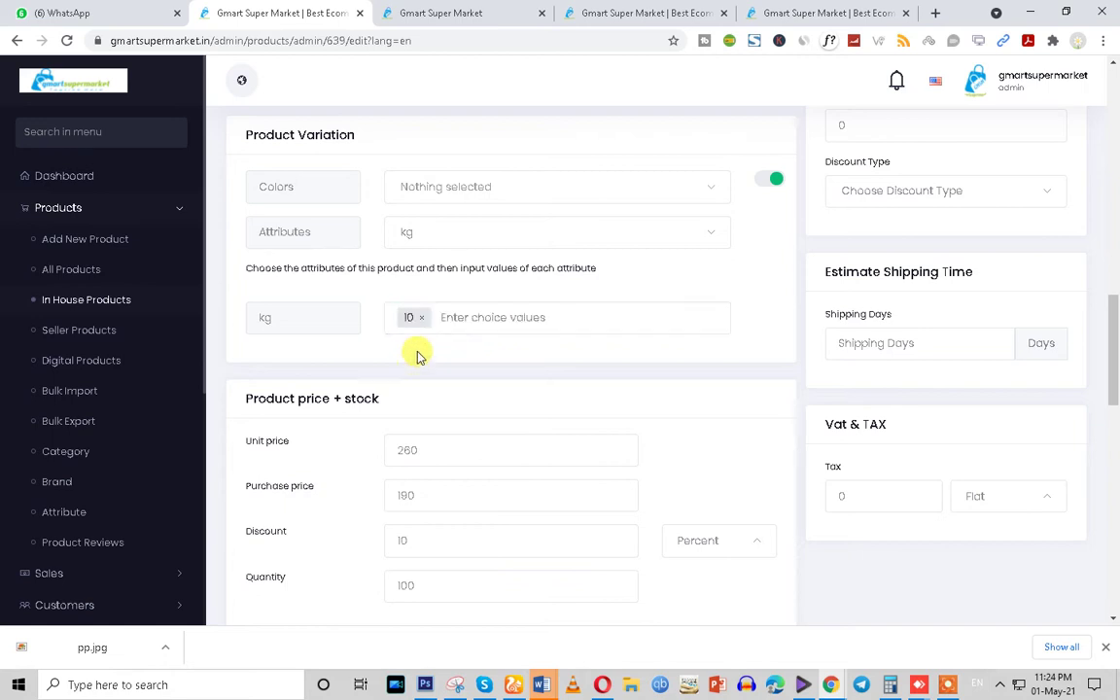
{"action": "left_click", "coordinate": [464, 321]}
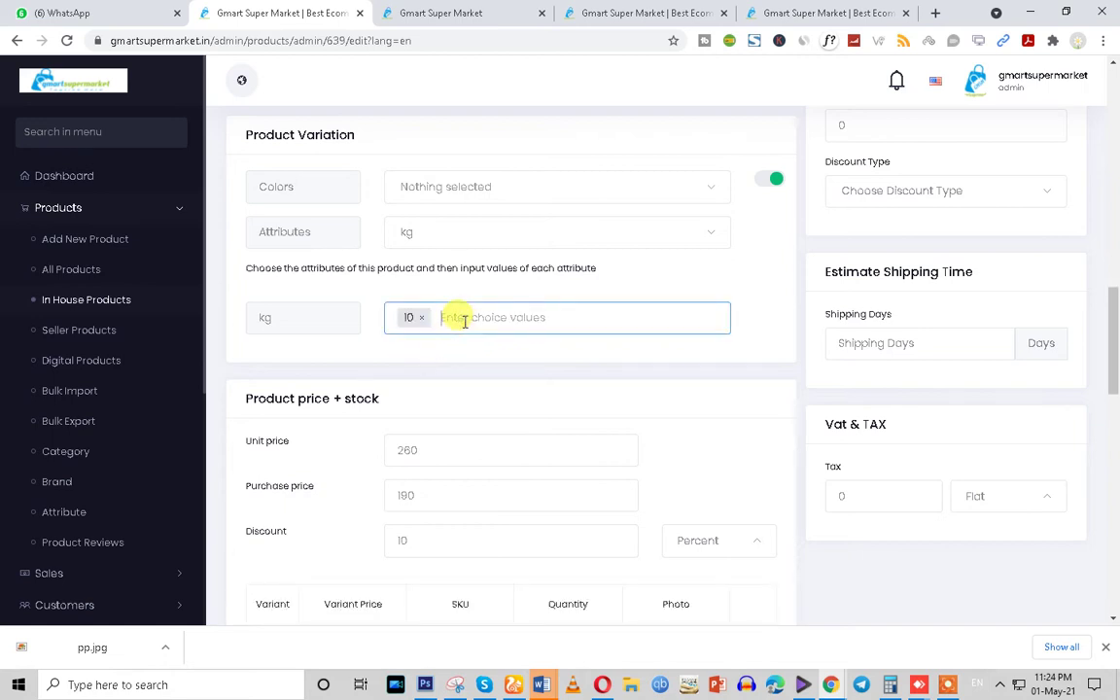
{"action": "left_click", "coordinate": [420, 318]}
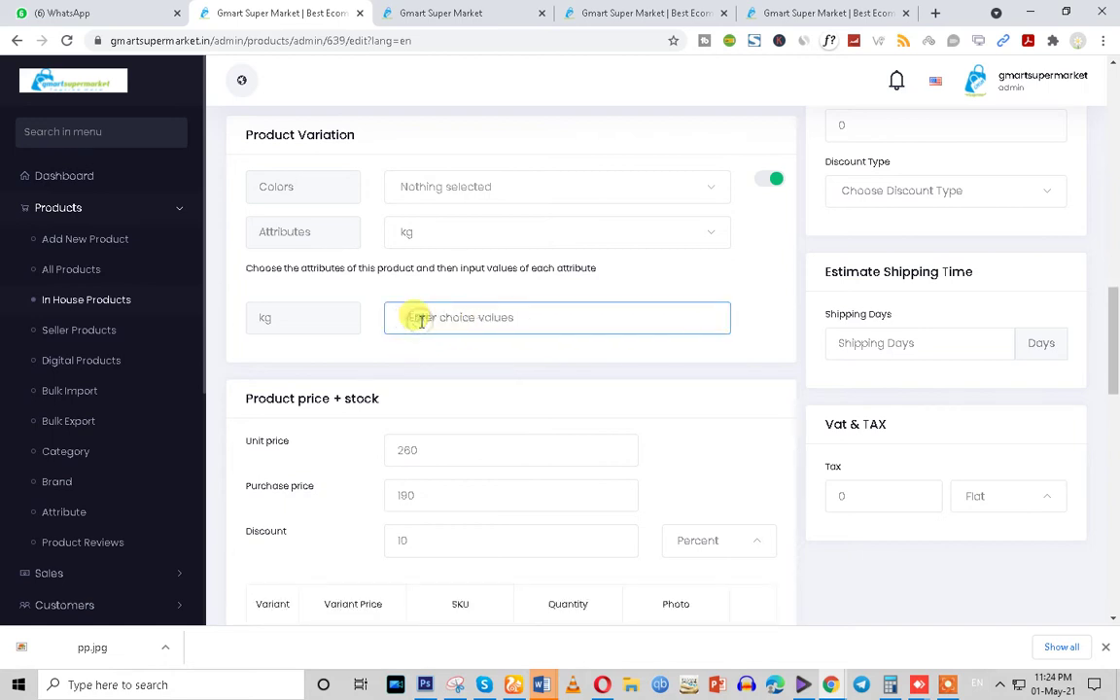
{"action": "type", "text": "2"}
{"action": "scroll", "coordinate": [418, 388], "scroll_direction": "up", "scroll_amount": 1}
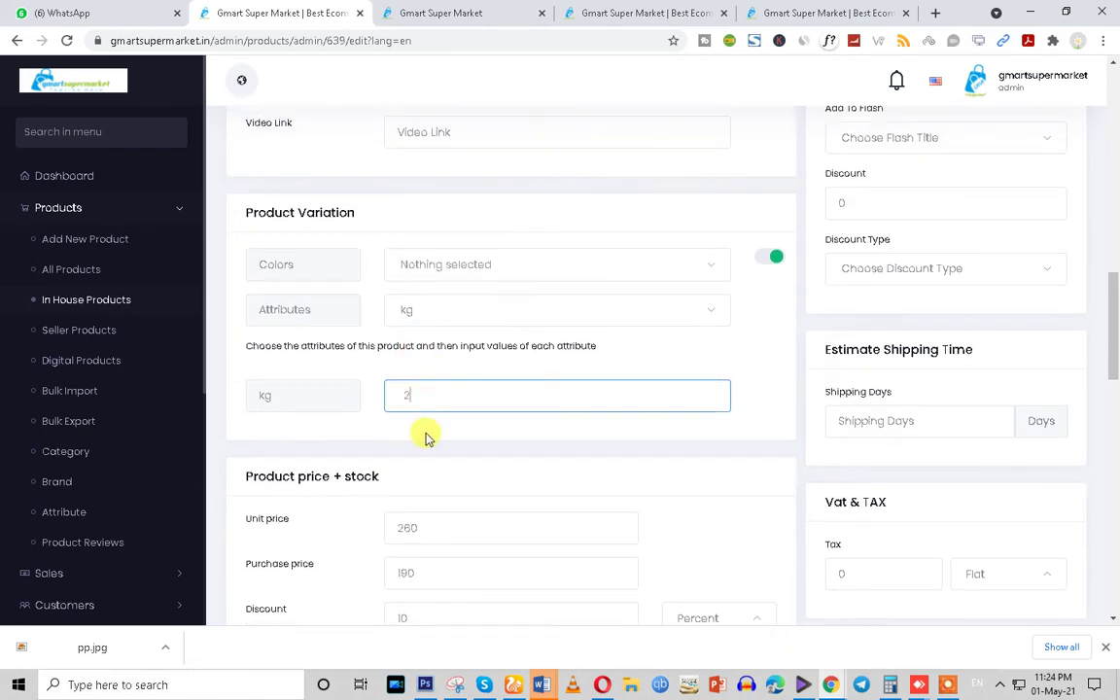
{"action": "scroll", "coordinate": [425, 438], "scroll_direction": "down", "scroll_amount": 3}
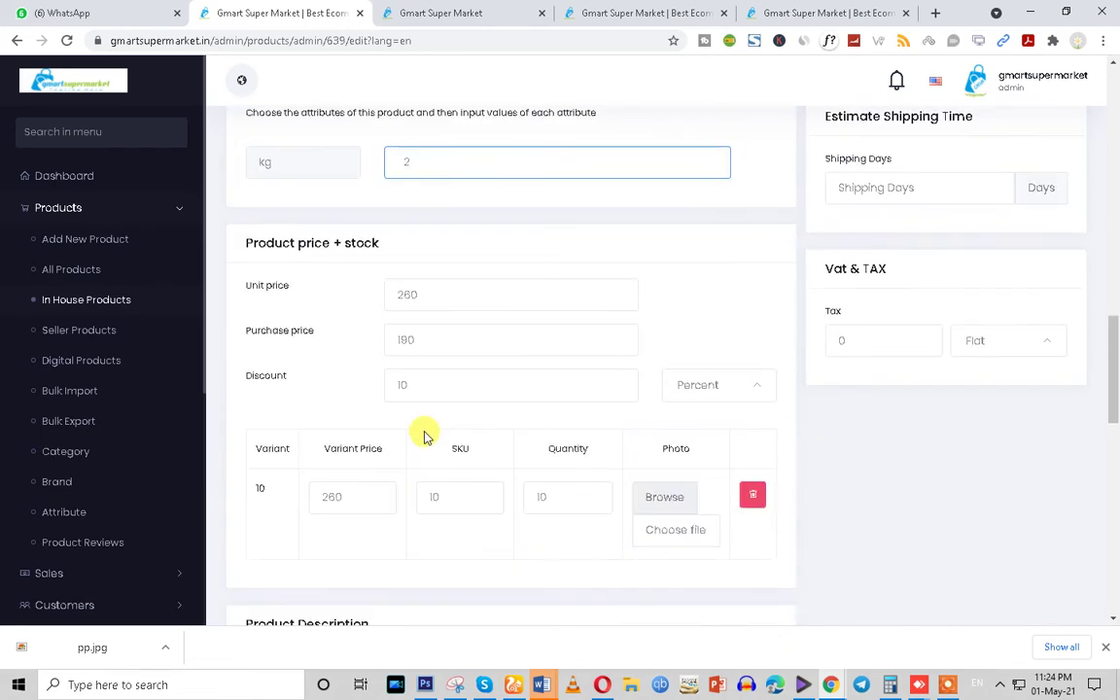
{"action": "left_click", "coordinate": [405, 198]}
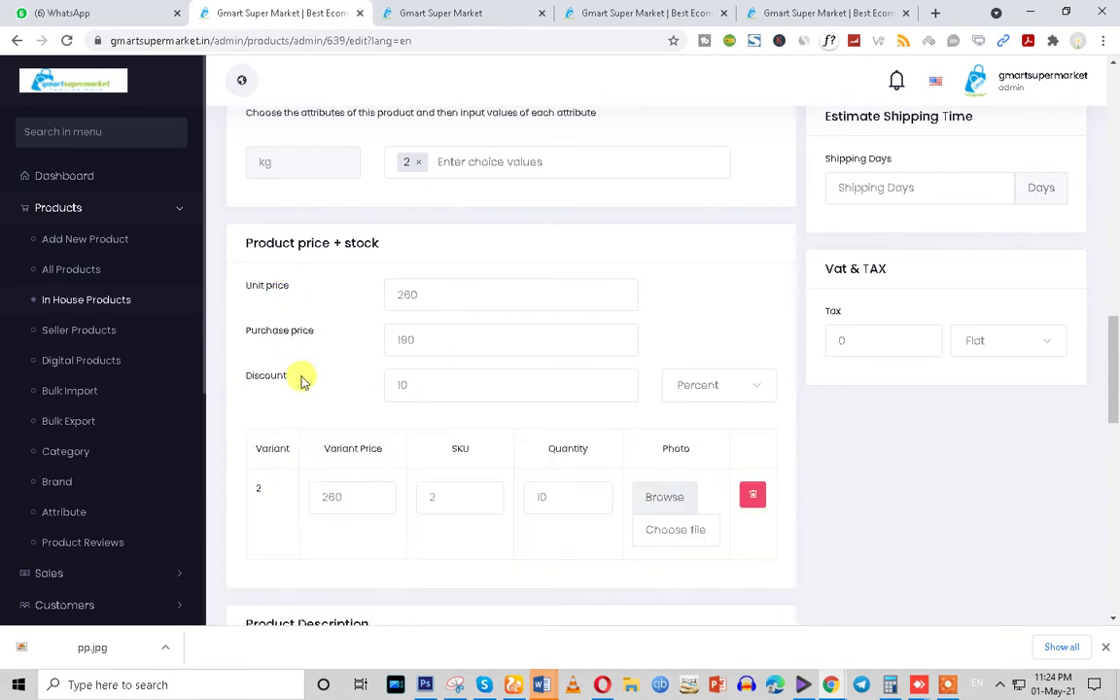
Review the generated variant 2 row: price 260, SKU 2, quantity 10
{"action": "left_click_drag", "start_coordinate": [249, 447], "coordinate": [707, 449]}
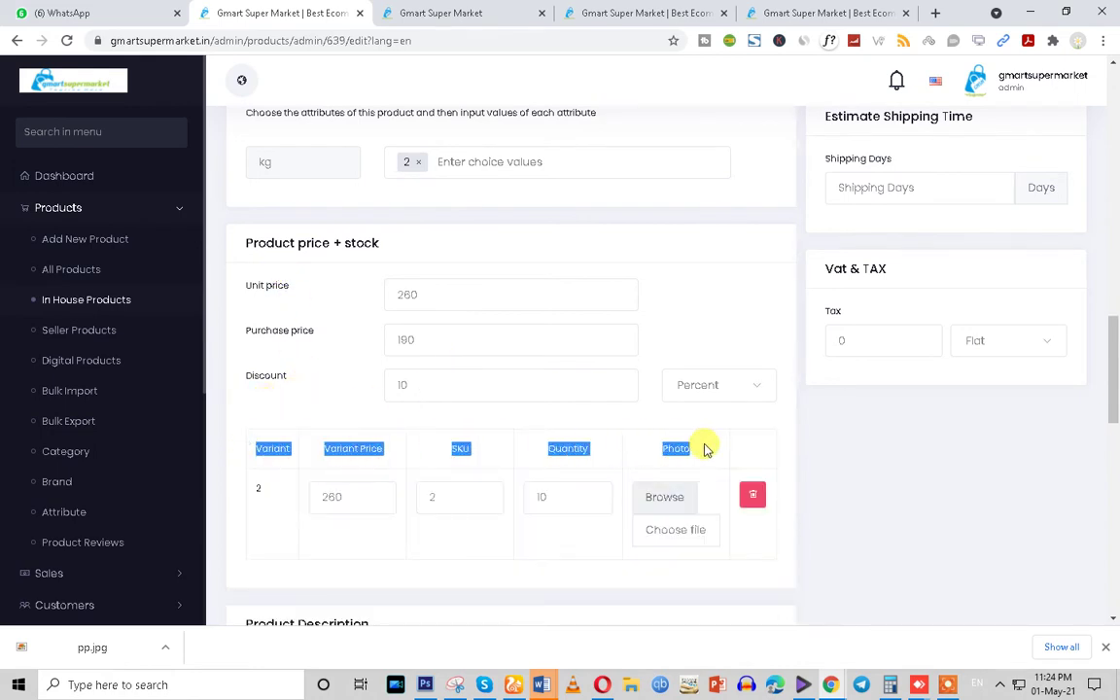
{"action": "left_click", "coordinate": [336, 498]}
{"action": "left_click_drag", "start_coordinate": [360, 499], "coordinate": [305, 498]}
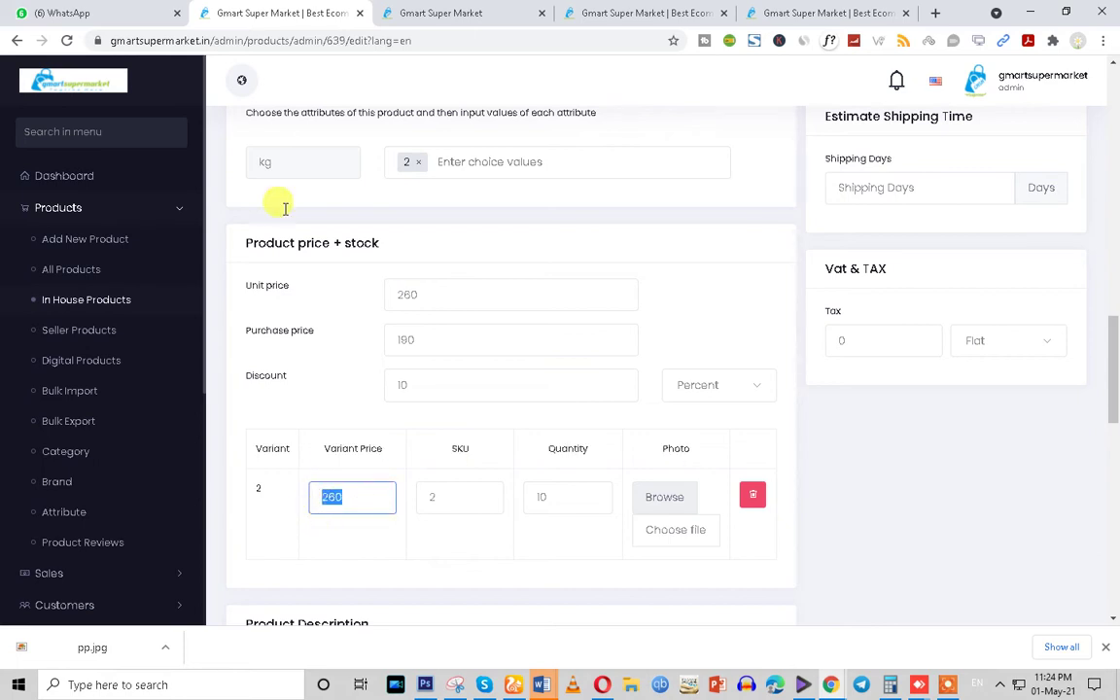
{"action": "left_click_drag", "start_coordinate": [350, 497], "coordinate": [319, 501]}
{"action": "left_click_drag", "start_coordinate": [455, 498], "coordinate": [387, 493]}
Replace the single 2 tag with kg choice values 1, 2, 3, 5 and 10
{"action": "left_click", "coordinate": [418, 161]}
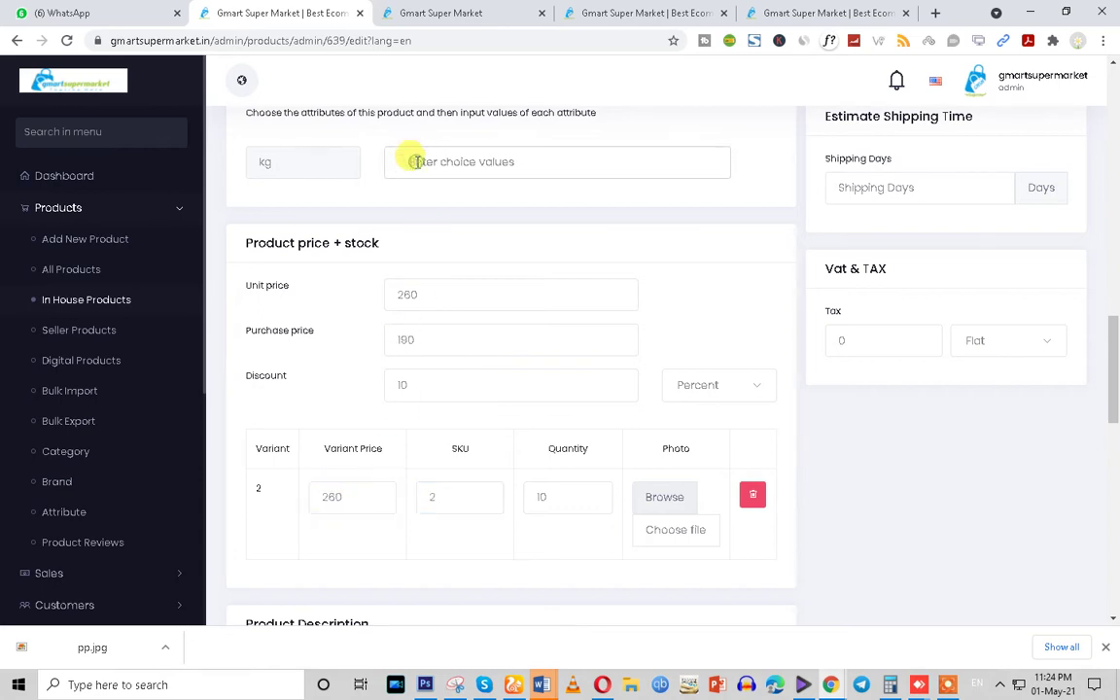
{"action": "type", "text": "1"}
{"action": "key", "text": "Return"}
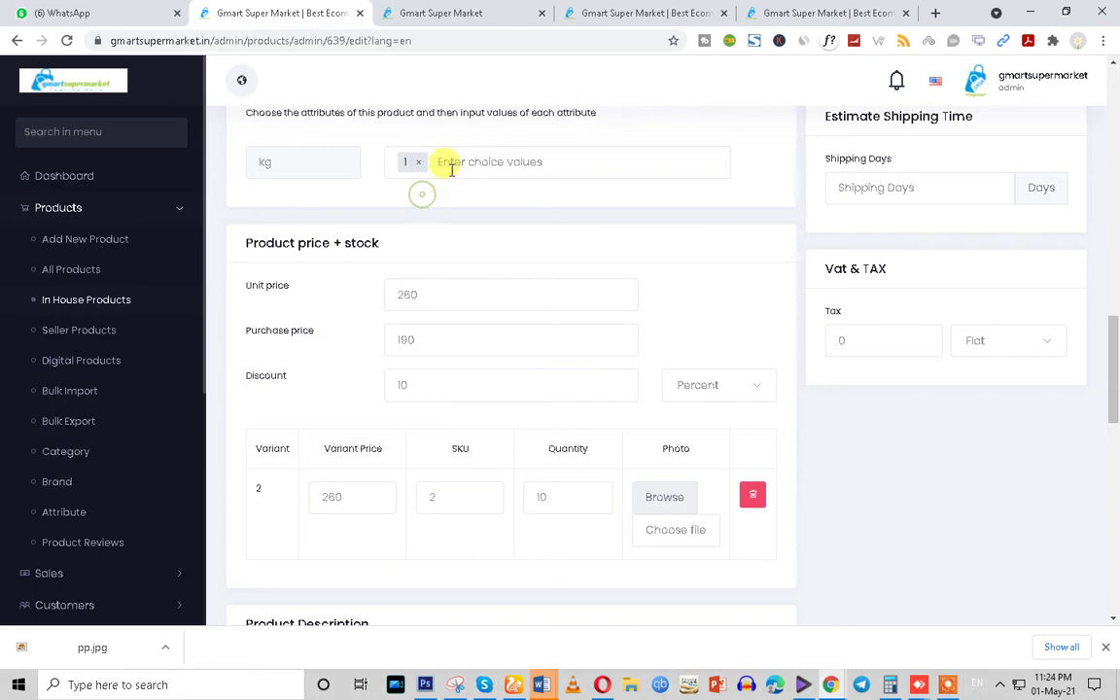
{"action": "type", "text": "2"}
{"action": "key", "text": "Return"}
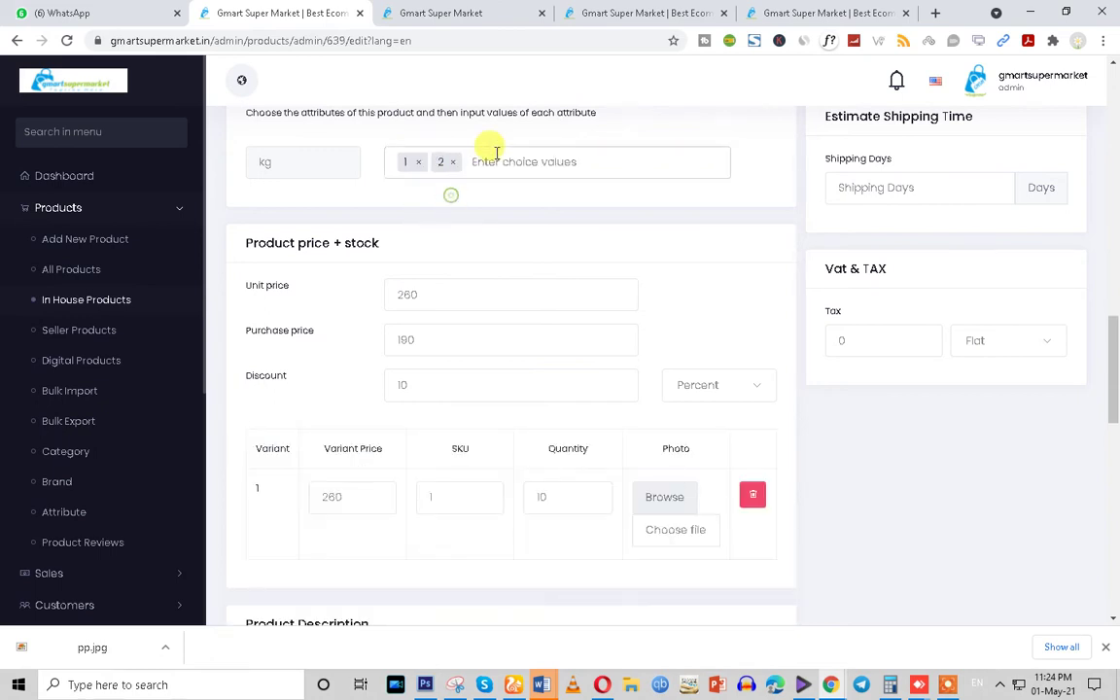
{"action": "type", "text": "3"}
{"action": "key", "text": "Return"}
{"action": "type", "text": "5"}
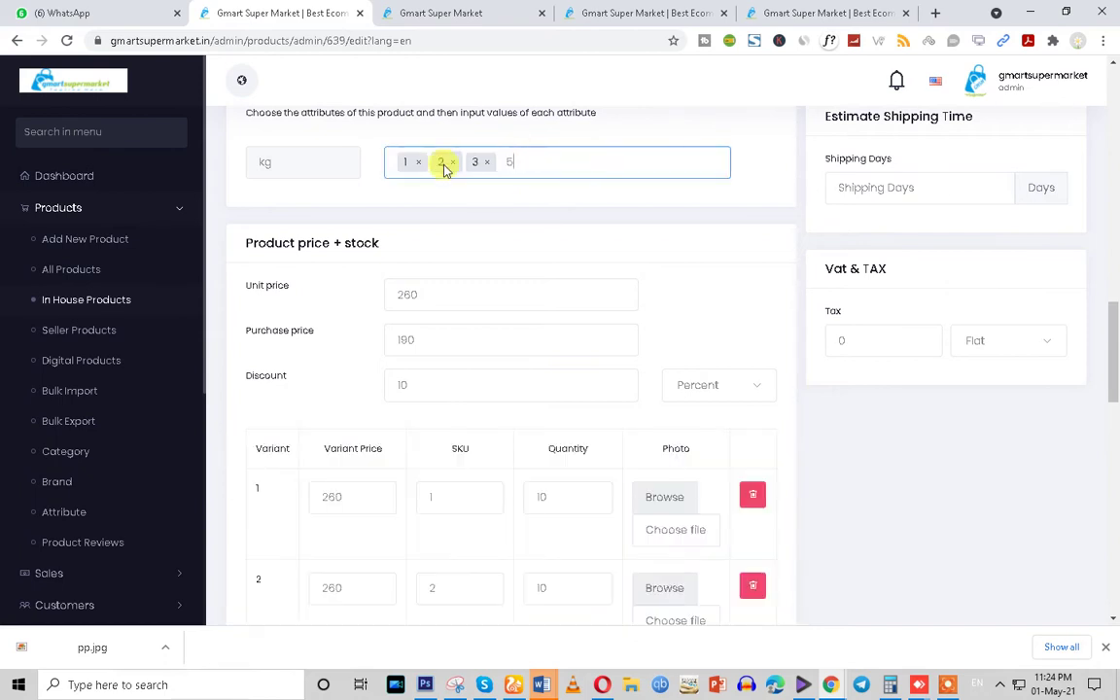
{"action": "key", "text": "Return"}
{"action": "type", "text": "10"}
{"action": "key", "text": "Return"}
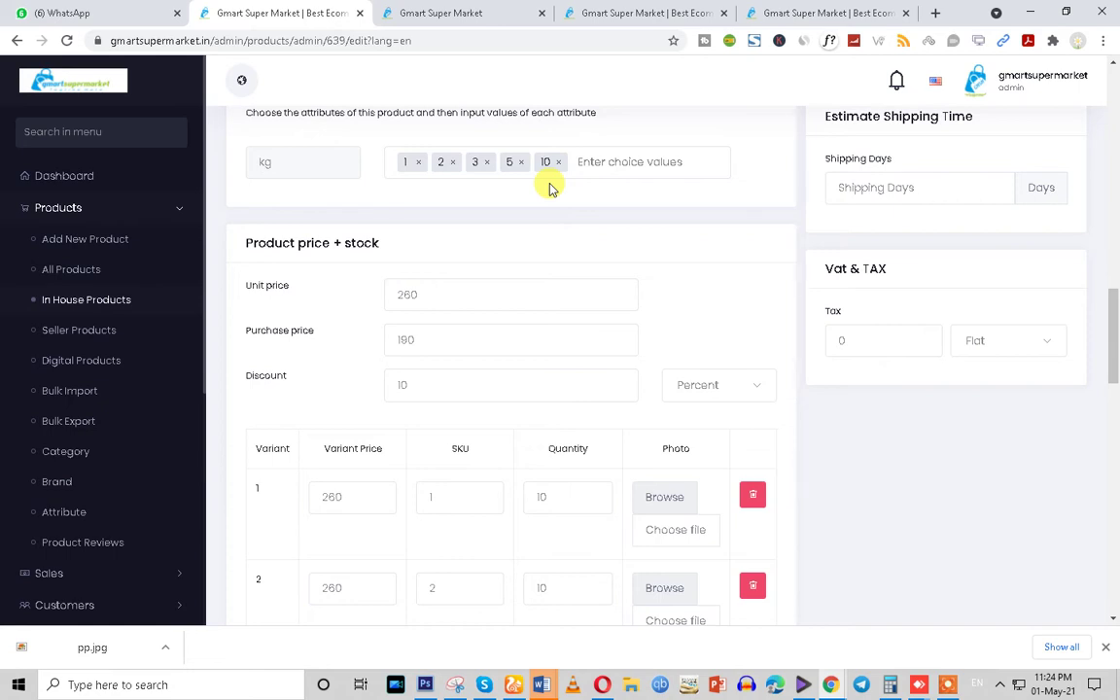
{"action": "scroll", "coordinate": [558, 214], "scroll_direction": "up", "scroll_amount": 3}
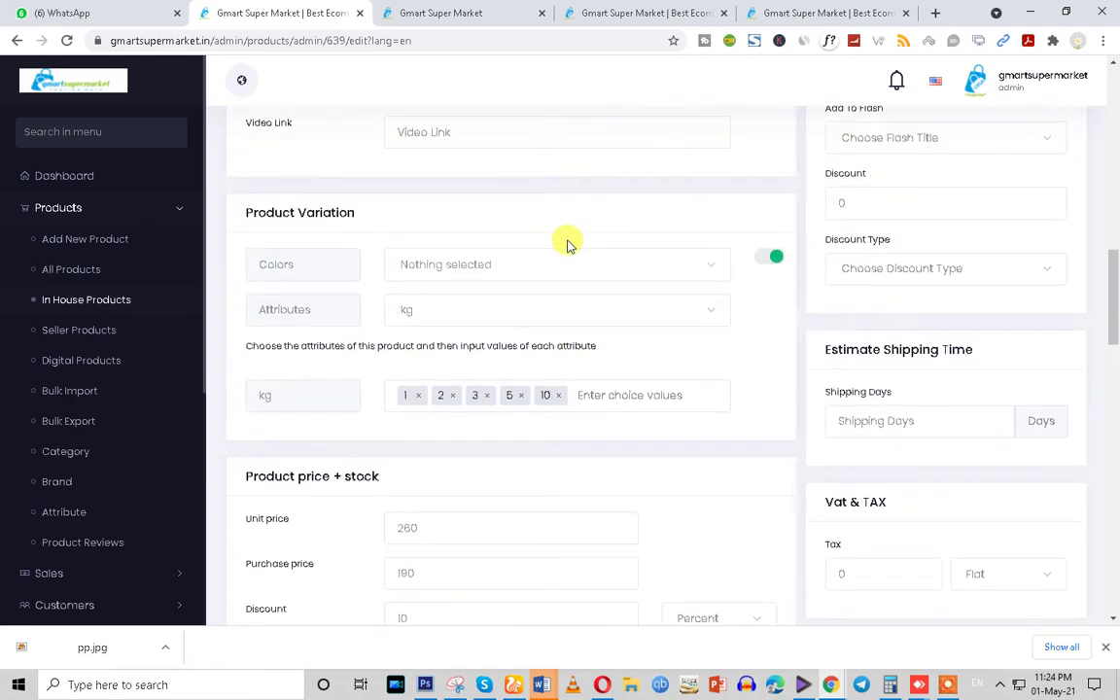
Pick AliceBlue as the product colour
{"action": "scroll", "coordinate": [569, 245], "scroll_direction": "down", "scroll_amount": 1}
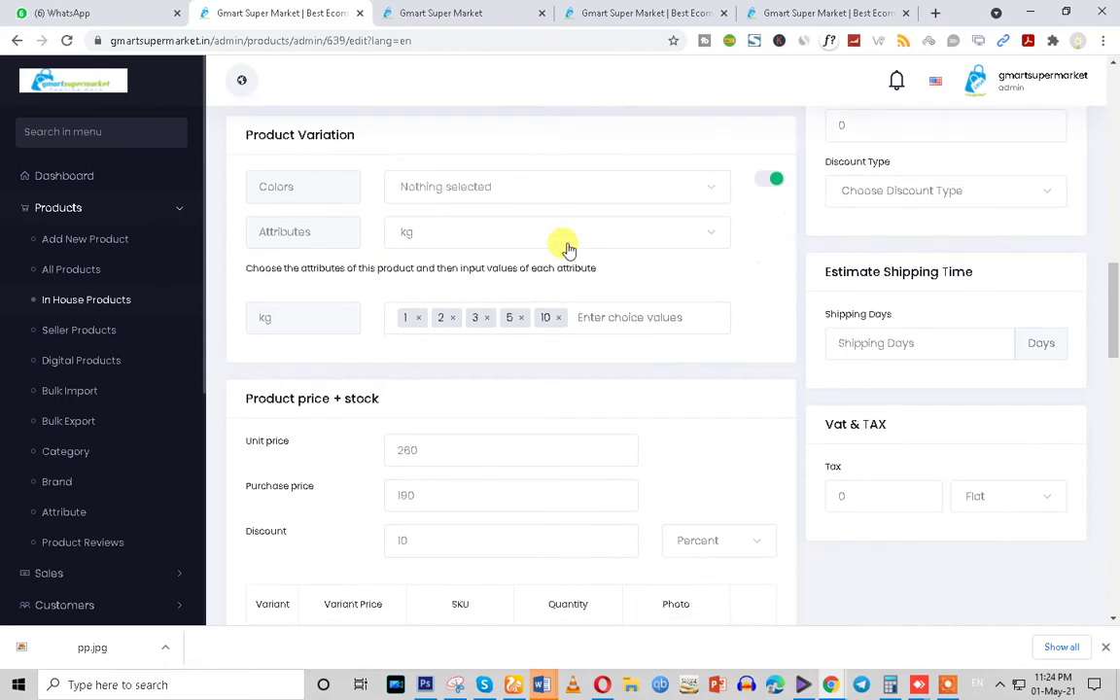
{"action": "left_click", "coordinate": [437, 191]}
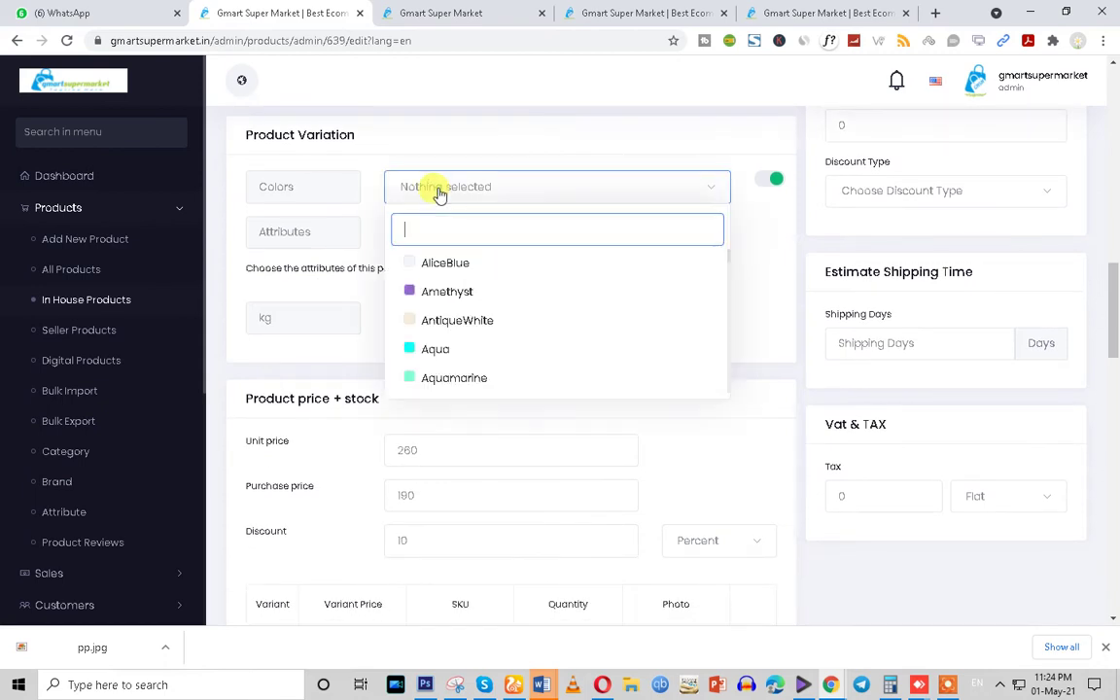
{"action": "left_click", "coordinate": [444, 264]}
{"action": "left_click", "coordinate": [757, 249]}
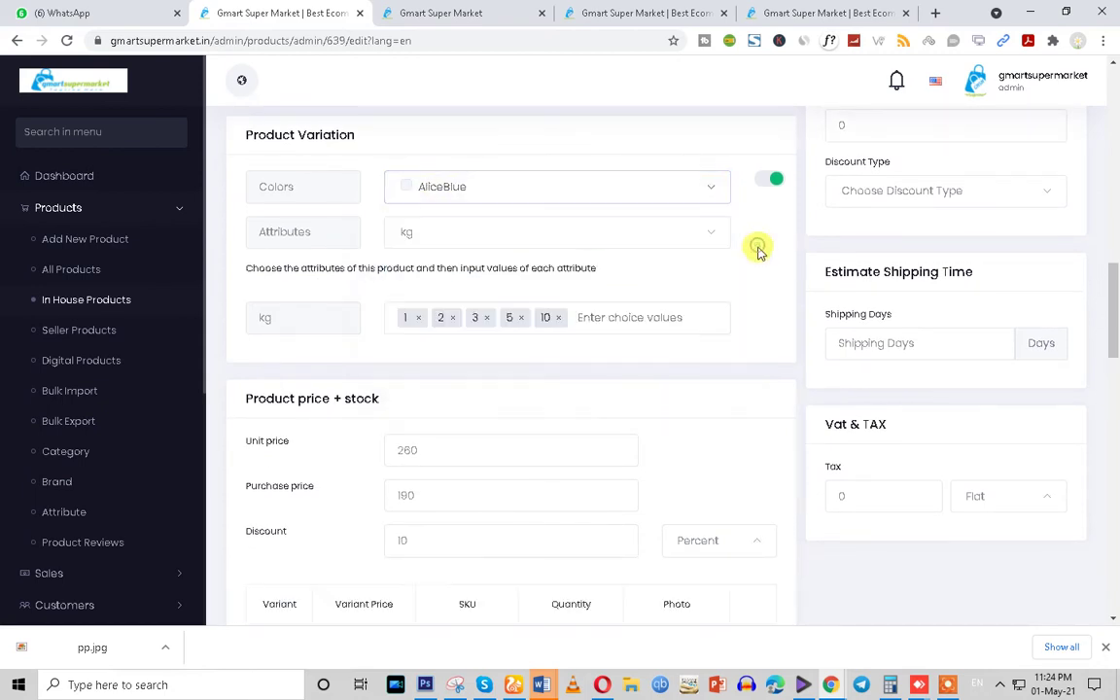
Review the AliceBlue-1, -2, -3, -5 and -10 variants, each priced 260 with quantity 10
{"action": "scroll", "coordinate": [757, 249], "scroll_direction": "down", "scroll_amount": 4}
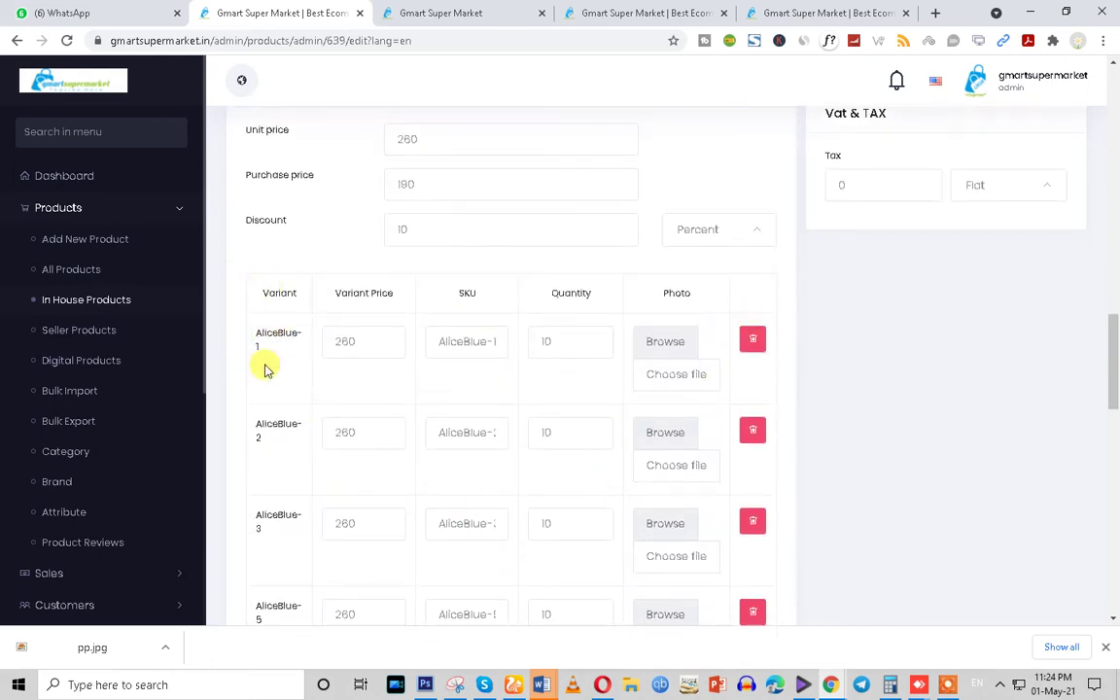
{"action": "scroll", "coordinate": [270, 501], "scroll_direction": "down", "scroll_amount": 1}
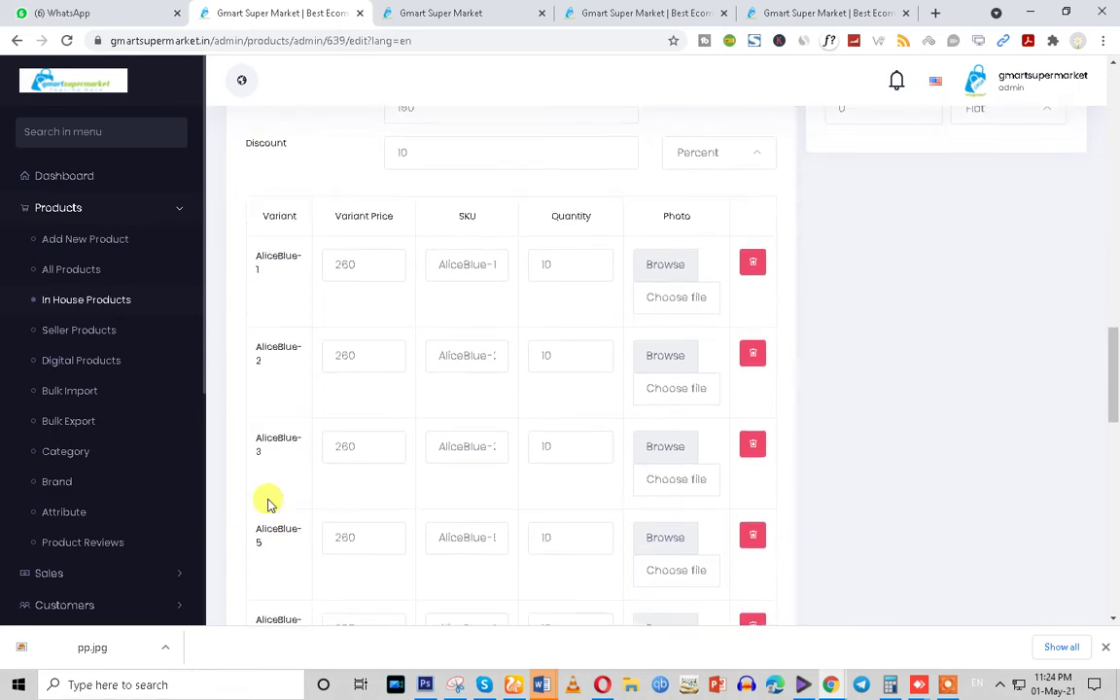
{"action": "scroll", "coordinate": [270, 502], "scroll_direction": "up", "scroll_amount": 3}
{"action": "scroll", "coordinate": [268, 501], "scroll_direction": "up", "scroll_amount": 3}
{"action": "scroll", "coordinate": [268, 505], "scroll_direction": "down", "scroll_amount": 5}
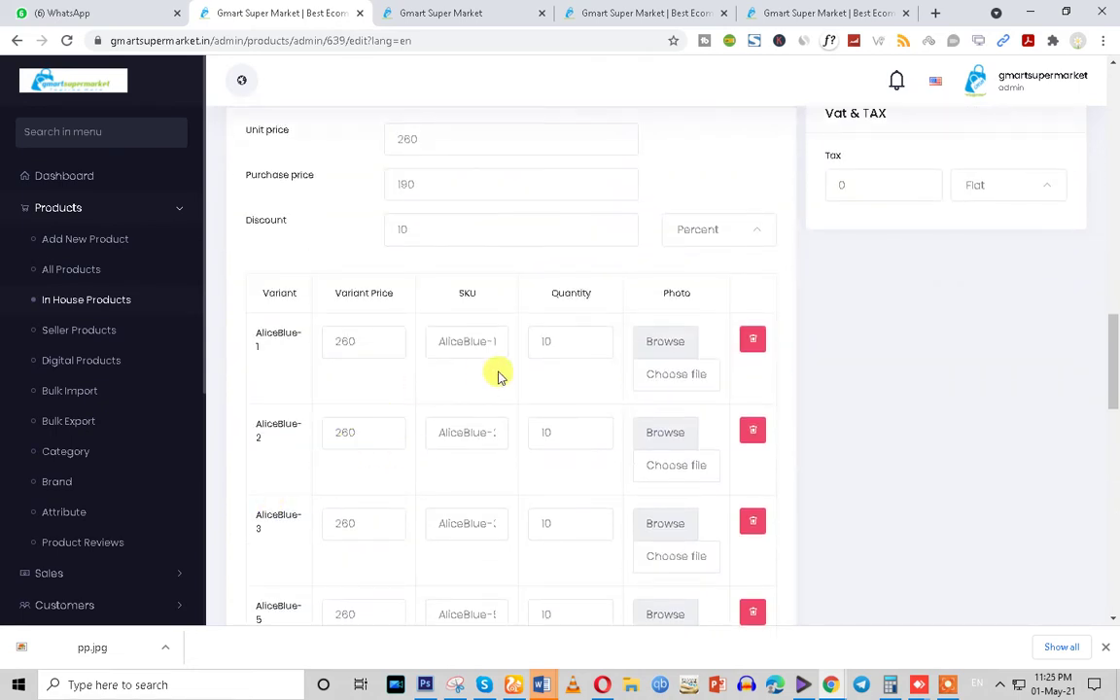
{"action": "double_click", "coordinate": [551, 342]}
{"action": "double_click", "coordinate": [546, 426]}
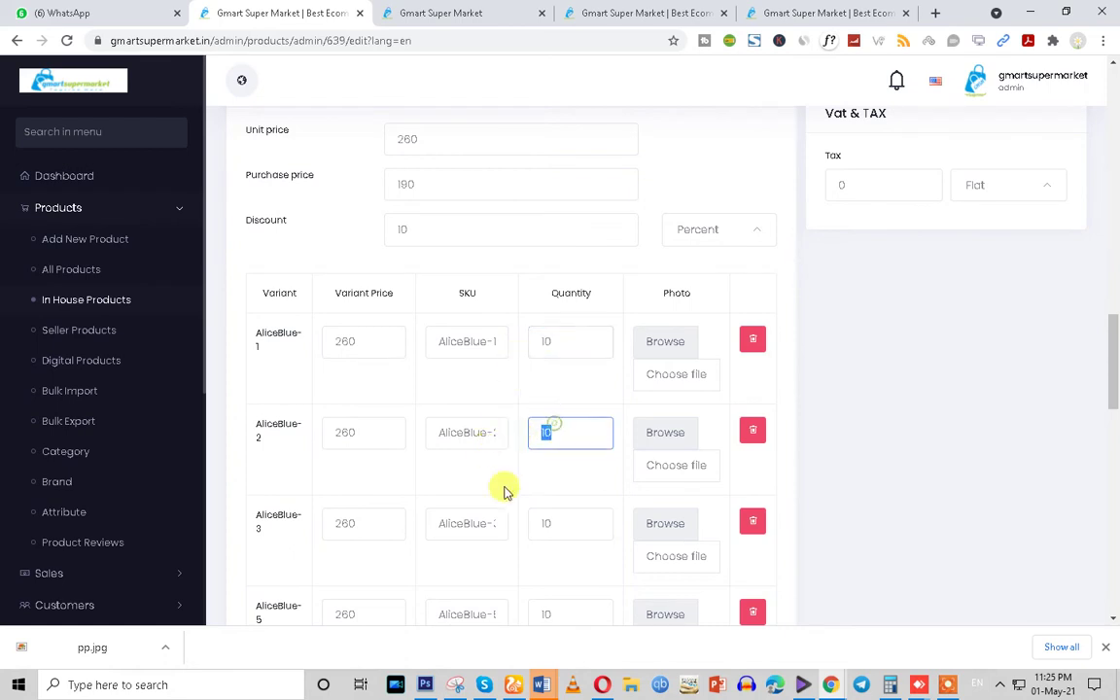
{"action": "scroll", "coordinate": [504, 505], "scroll_direction": "down", "scroll_amount": 2}
{"action": "scroll", "coordinate": [459, 510], "scroll_direction": "down", "scroll_amount": 1}
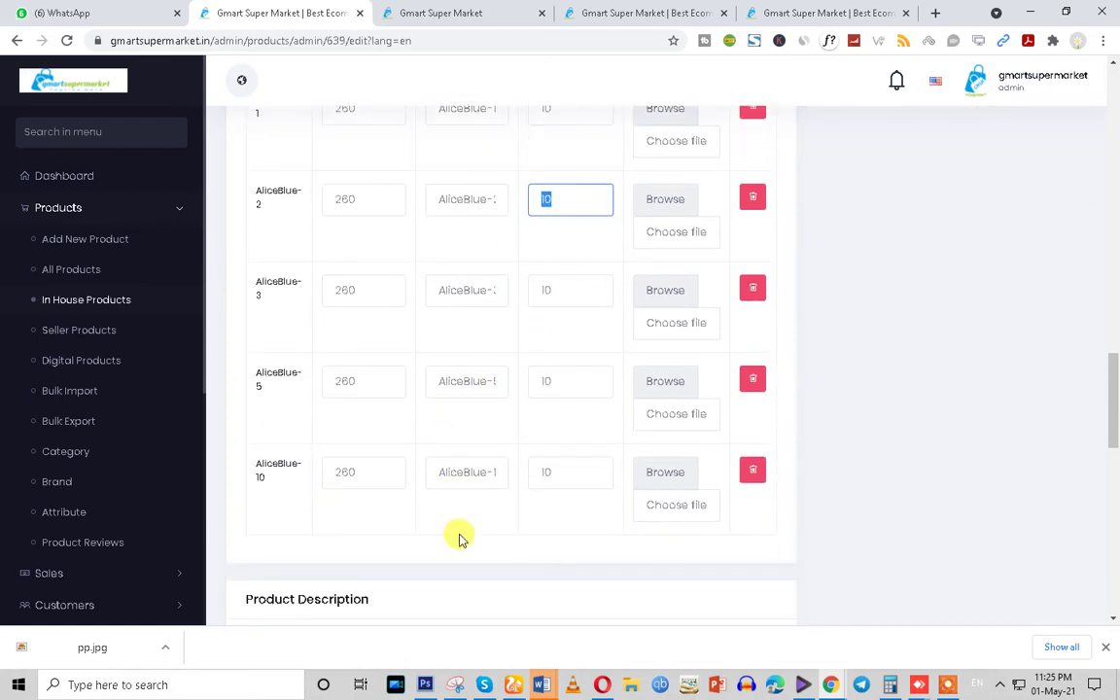
{"action": "scroll", "coordinate": [459, 537], "scroll_direction": "up", "scroll_amount": 10}
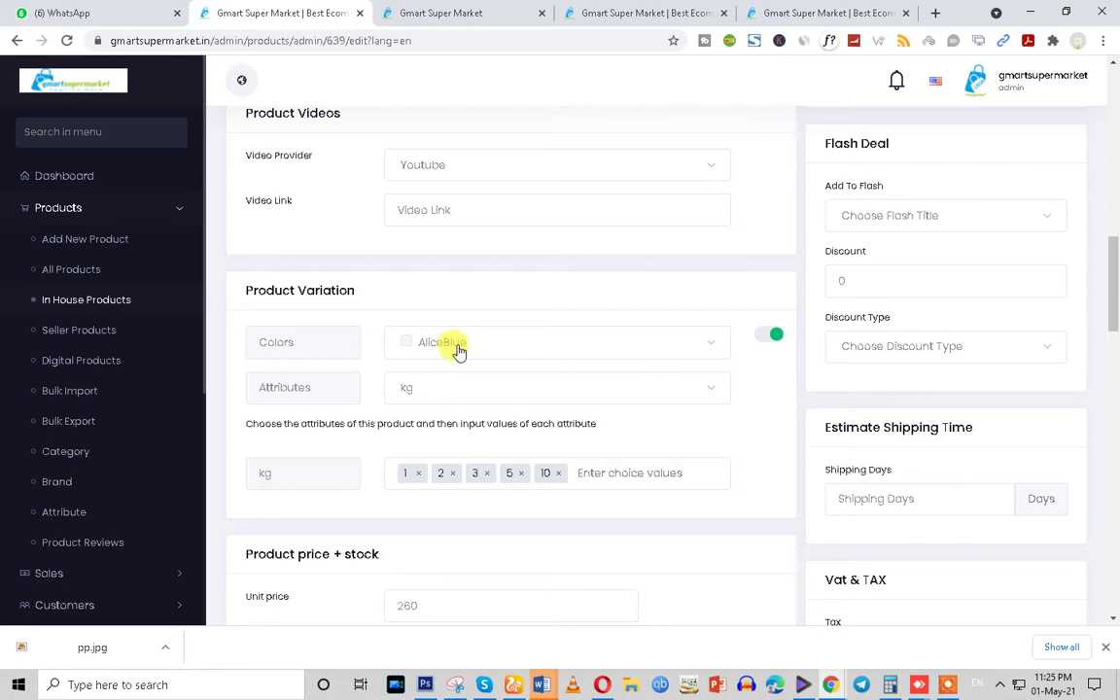
Untick AliceBlue, leaving plain variants 1, 2, 3, 5 and 10 with matching SKUs
{"action": "left_click", "coordinate": [474, 347]}
{"action": "left_click", "coordinate": [708, 419]}
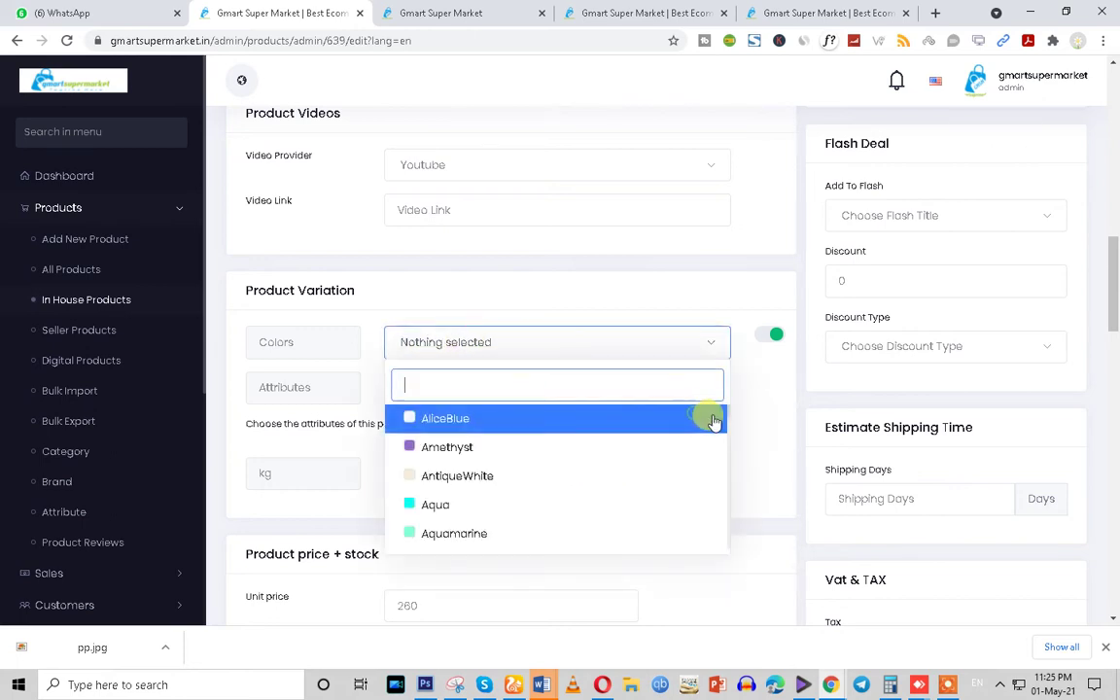
{"action": "left_click", "coordinate": [753, 418]}
{"action": "scroll", "coordinate": [719, 456], "scroll_direction": "down", "scroll_amount": 5}
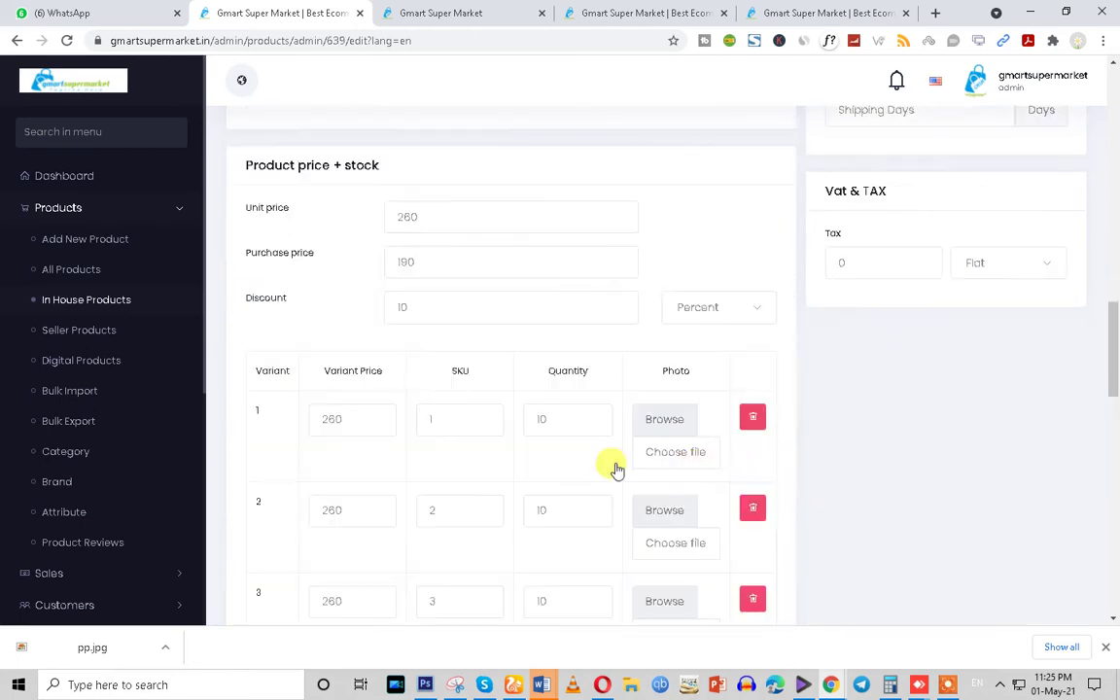
{"action": "scroll", "coordinate": [302, 358], "scroll_direction": "down", "scroll_amount": 3}
{"action": "scroll", "coordinate": [275, 301], "scroll_direction": "up", "scroll_amount": 1}
{"action": "left_click_drag", "start_coordinate": [251, 215], "coordinate": [297, 222]}
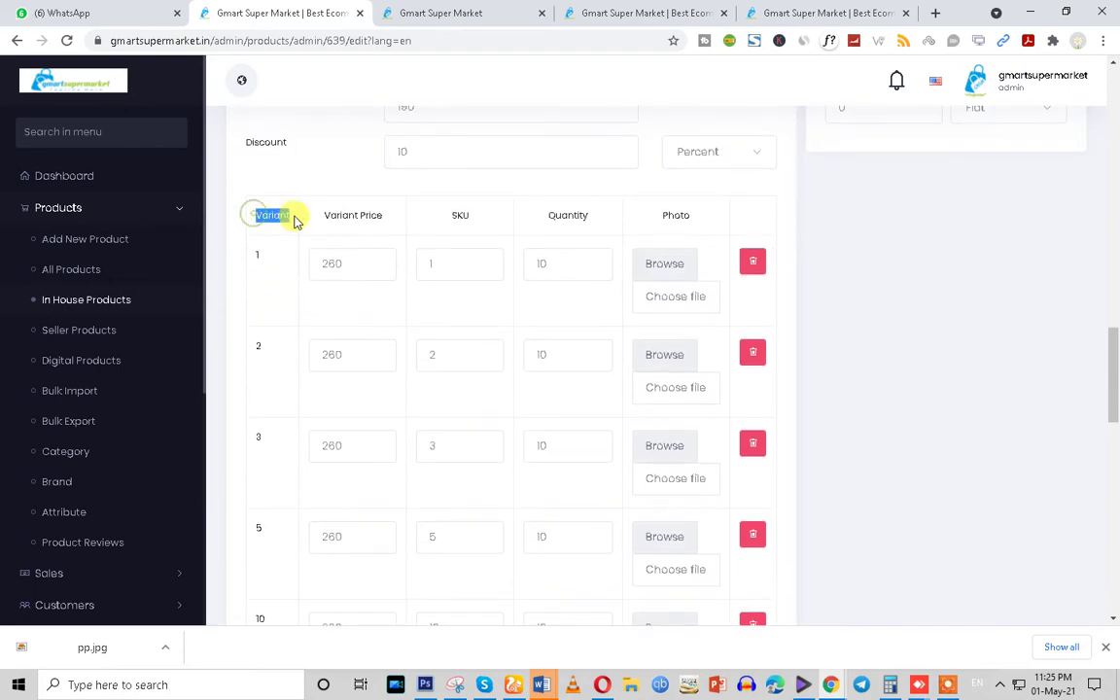
{"action": "double_click", "coordinate": [255, 255]}
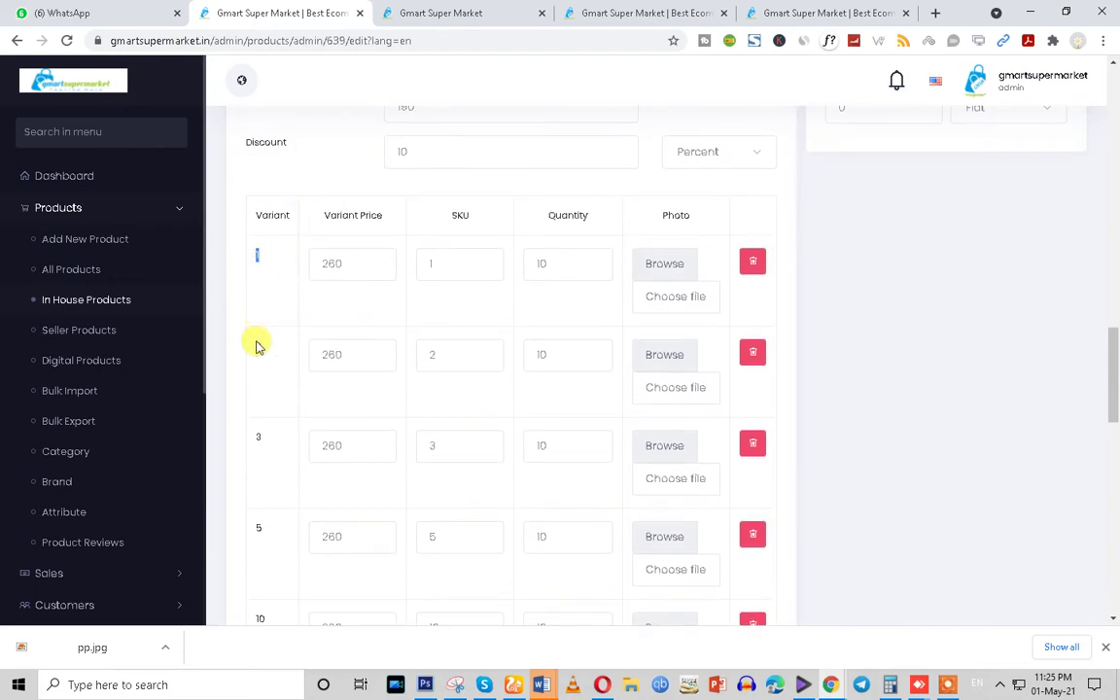
{"action": "scroll", "coordinate": [275, 555], "scroll_direction": "down", "scroll_amount": 3}
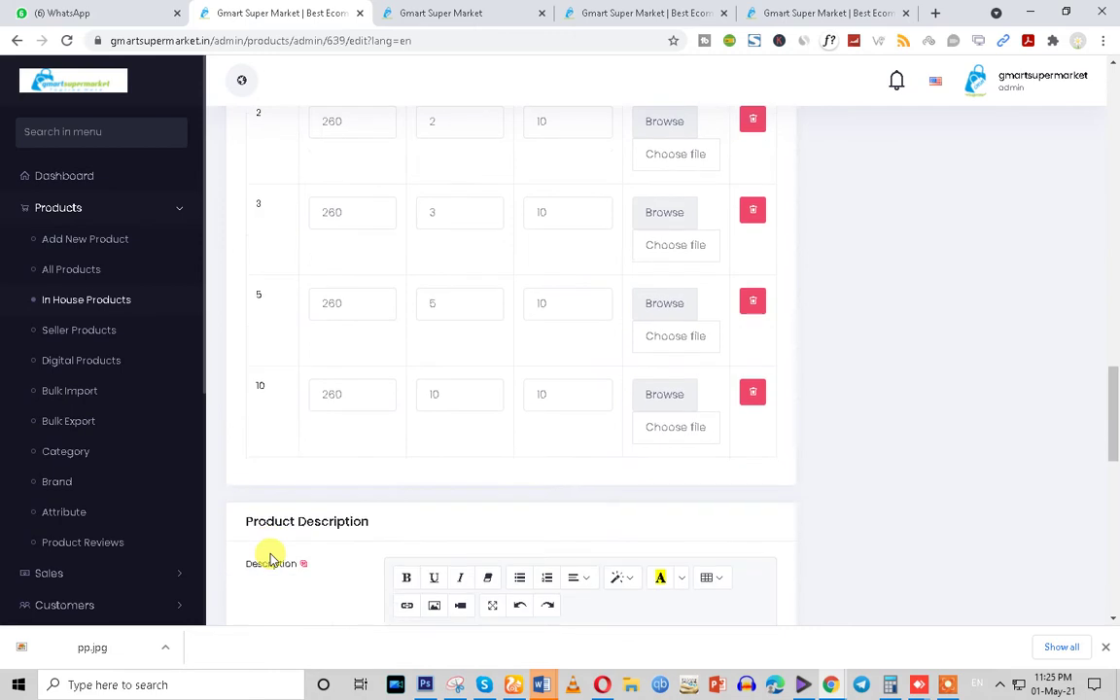
{"action": "scroll", "coordinate": [272, 557], "scroll_direction": "up", "scroll_amount": 3}
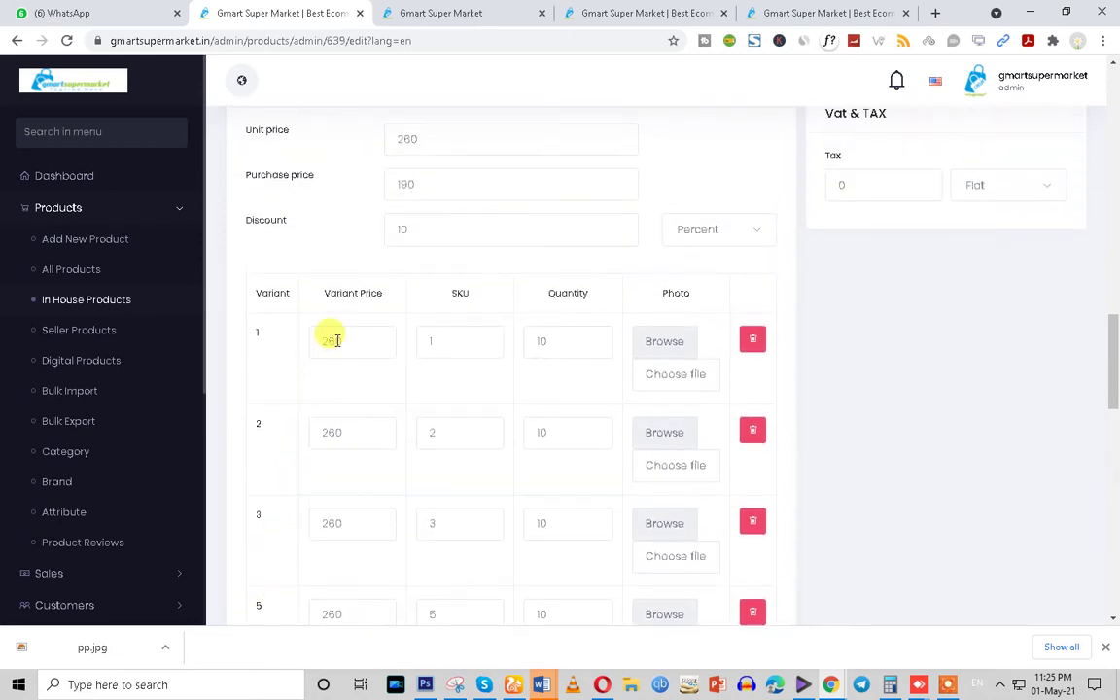
Set variant 1's SKU to Veg-001
{"action": "double_click", "coordinate": [355, 334]}
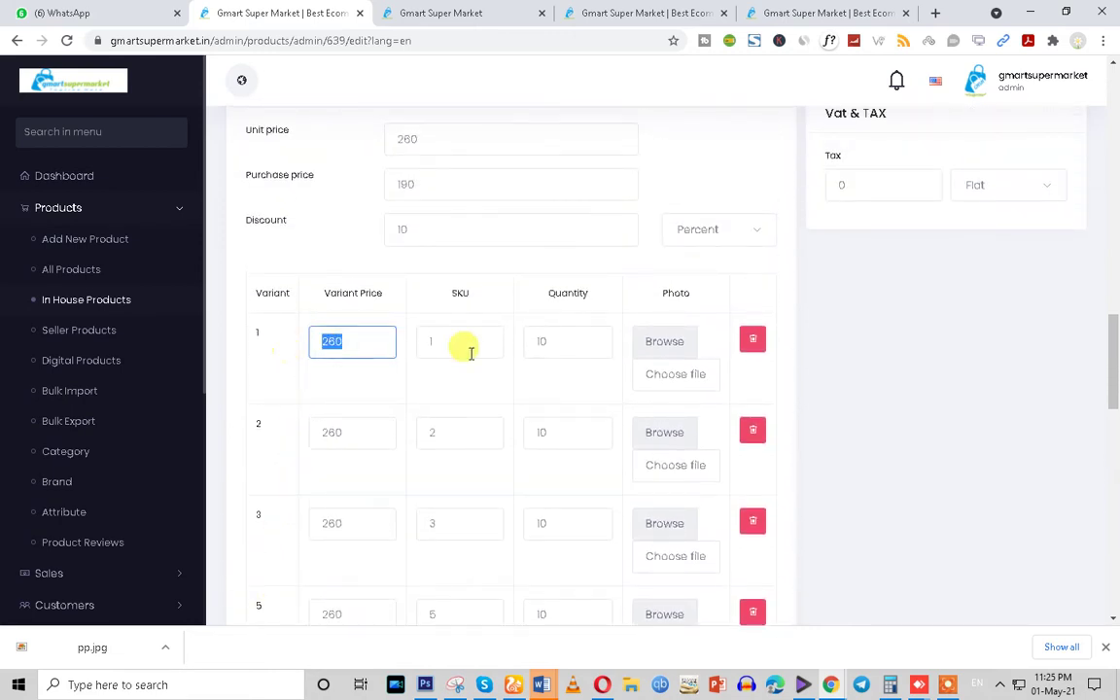
{"action": "left_click", "coordinate": [425, 332]}
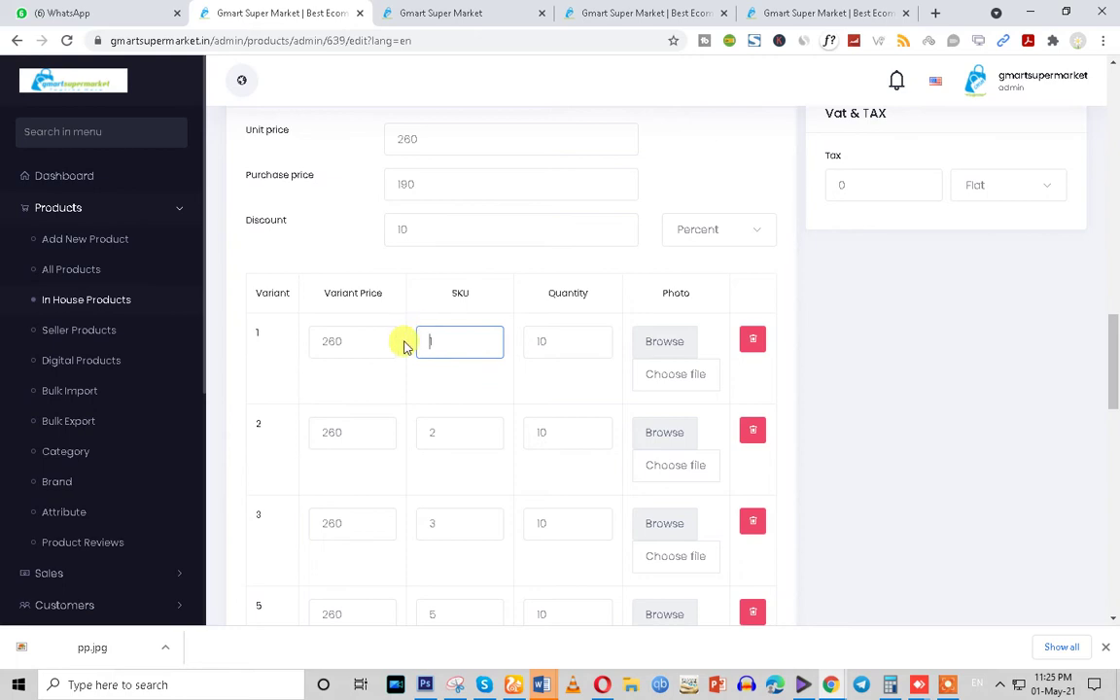
{"action": "scroll", "coordinate": [441, 355], "scroll_direction": "up", "scroll_amount": 1}
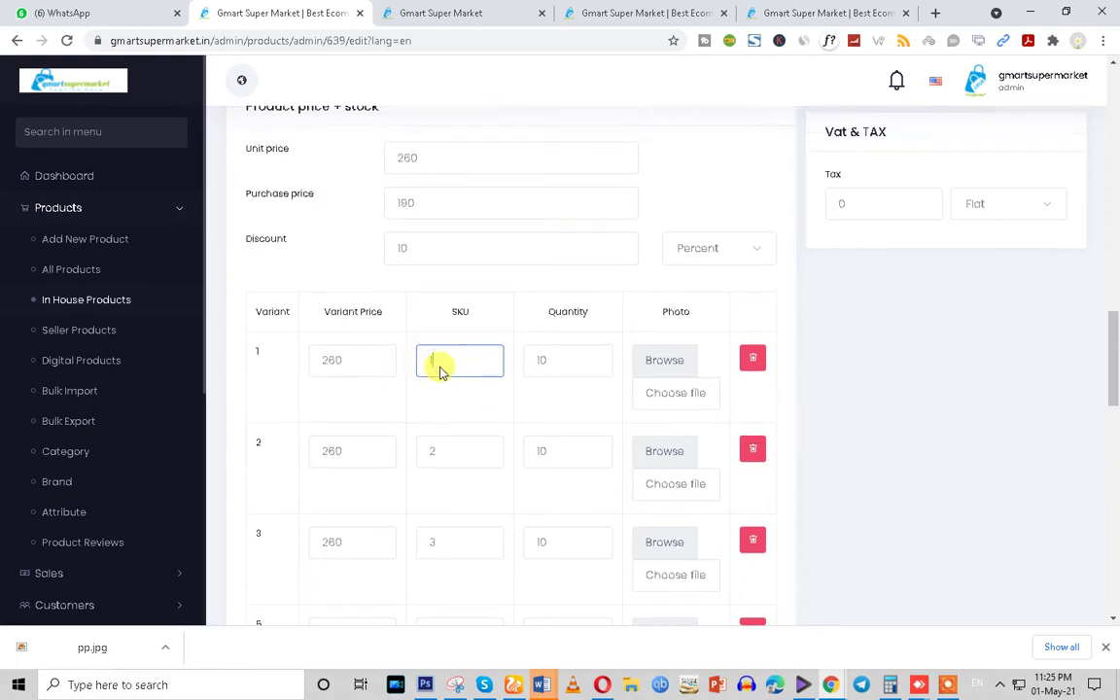
{"action": "scroll", "coordinate": [447, 381], "scroll_direction": "down", "scroll_amount": 2}
{"action": "scroll", "coordinate": [450, 398], "scroll_direction": "up", "scroll_amount": 2}
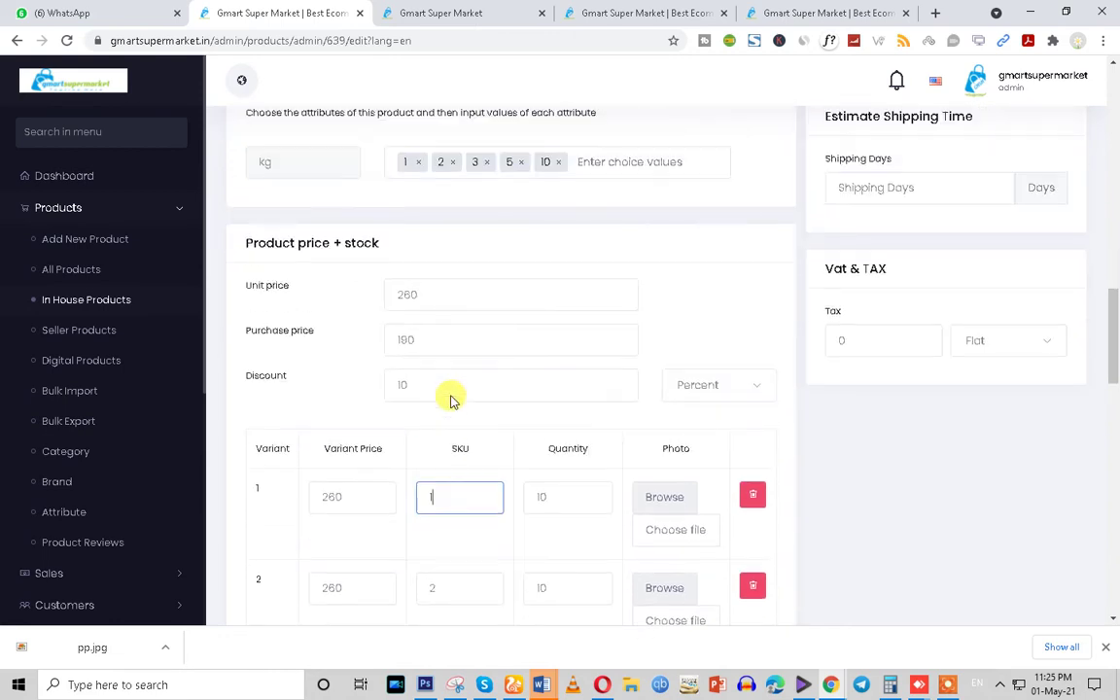
{"action": "double_click", "coordinate": [330, 498]}
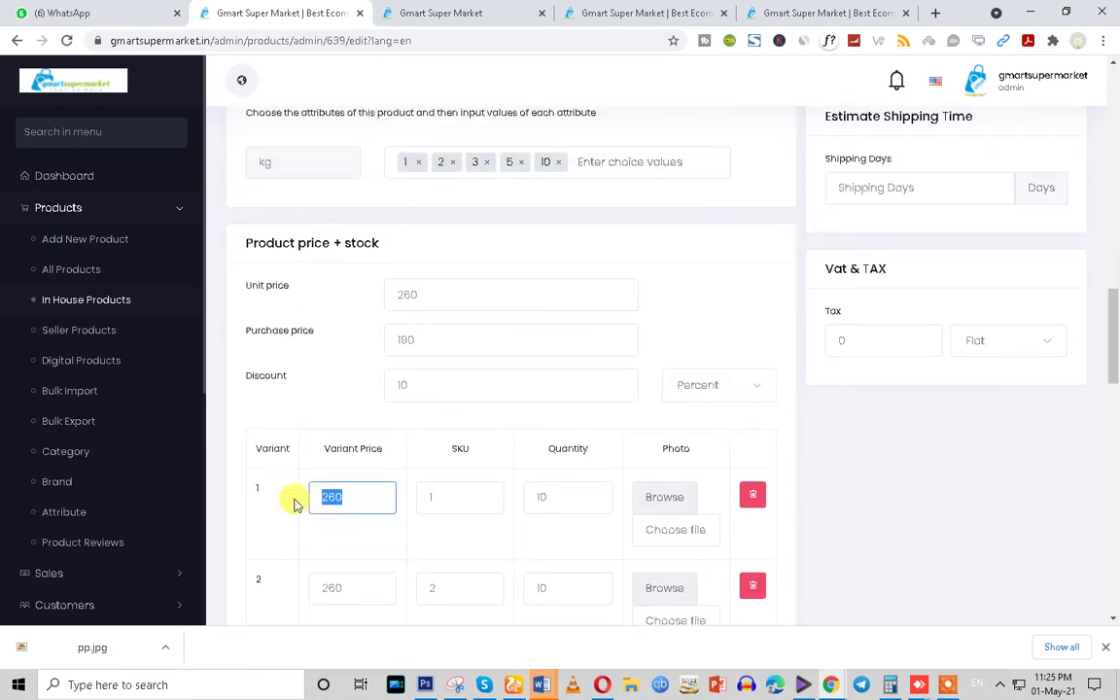
{"action": "left_click", "coordinate": [442, 496]}
{"action": "scroll", "coordinate": [421, 470], "scroll_direction": "up", "scroll_amount": 1}
{"action": "scroll", "coordinate": [421, 471], "scroll_direction": "down", "scroll_amount": 2}
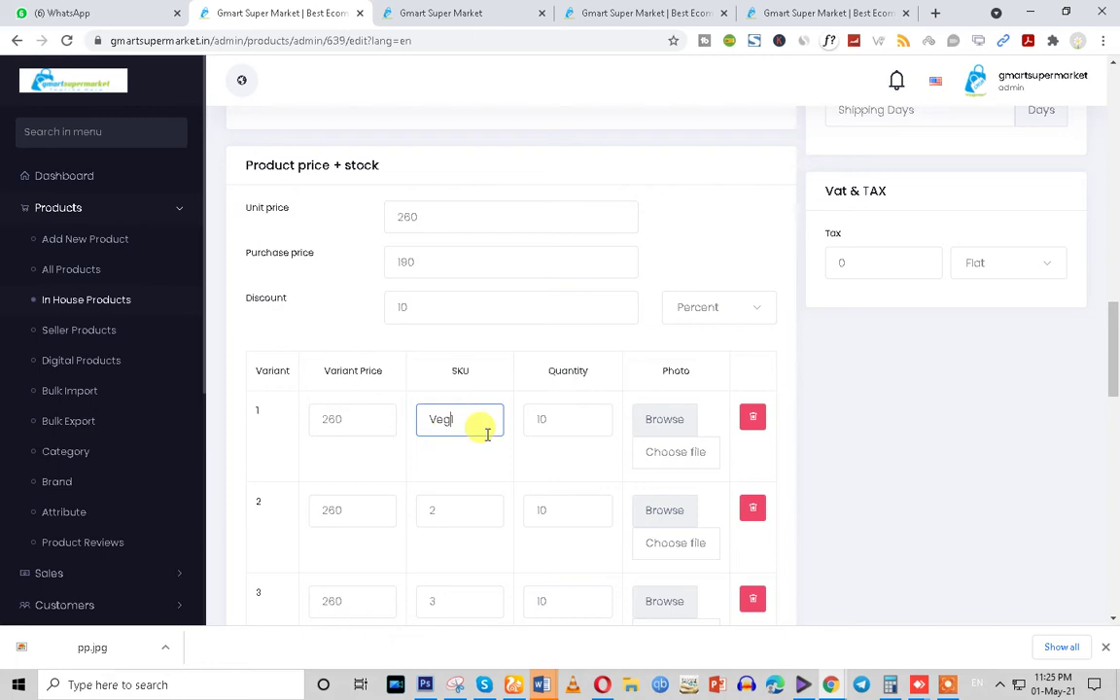
{"action": "left_click", "coordinate": [945, 688]}
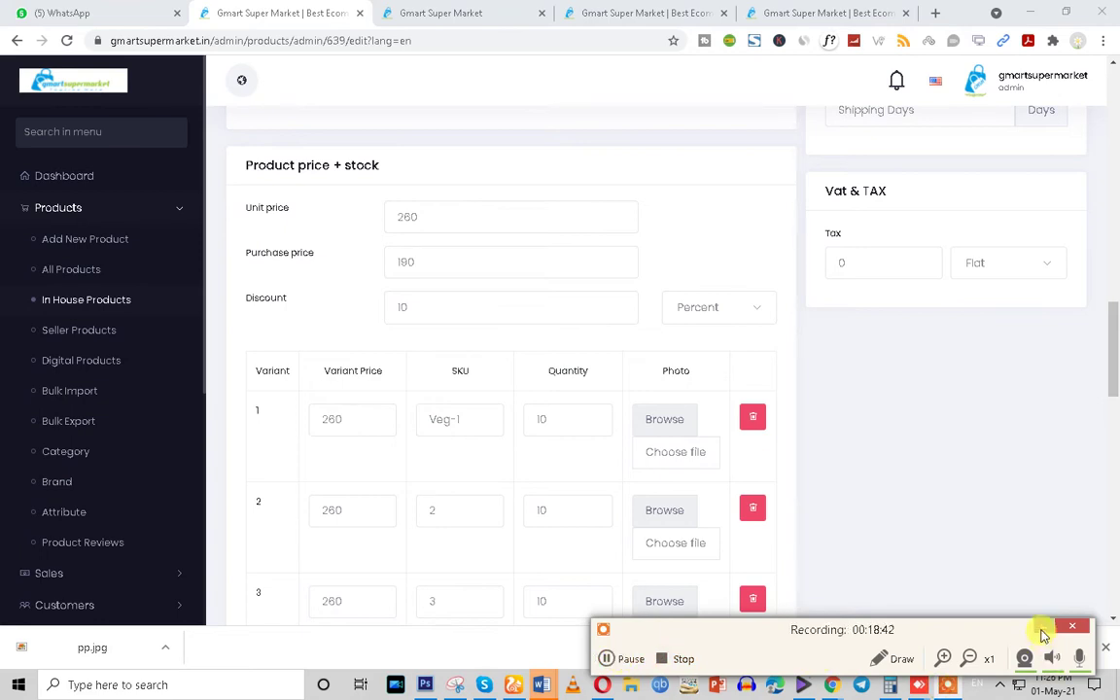
{"action": "left_click", "coordinate": [1042, 634]}
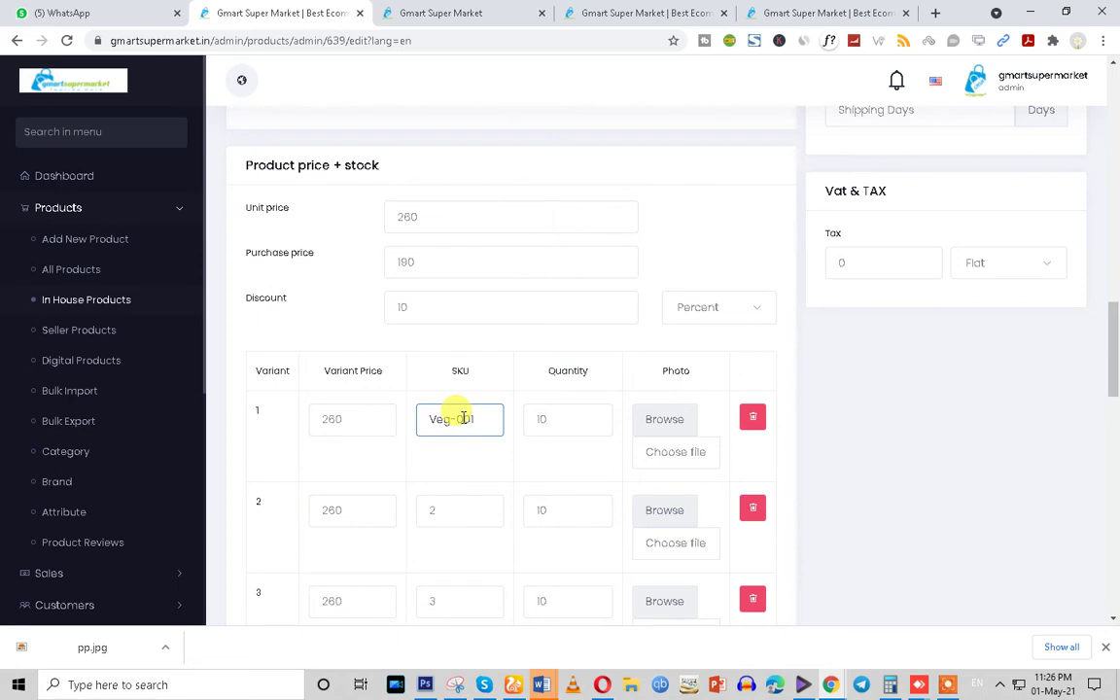
Give variant 1 quantity 1 and bring up its photo image picker
{"action": "key", "text": "Tab"}
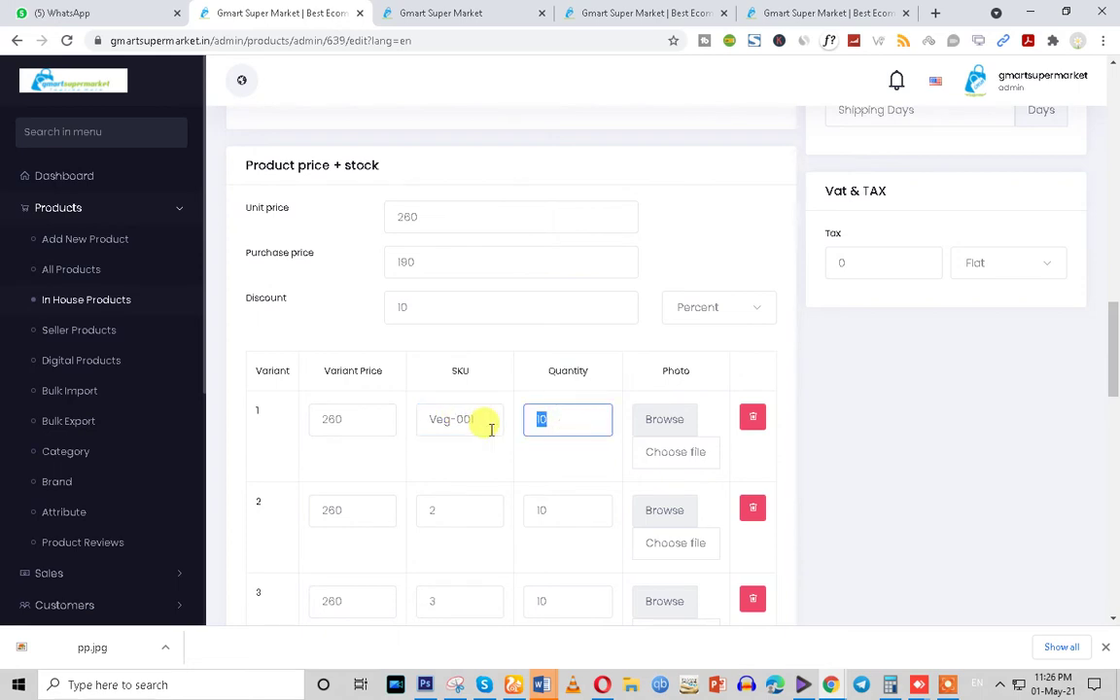
{"action": "type", "text": "1"}
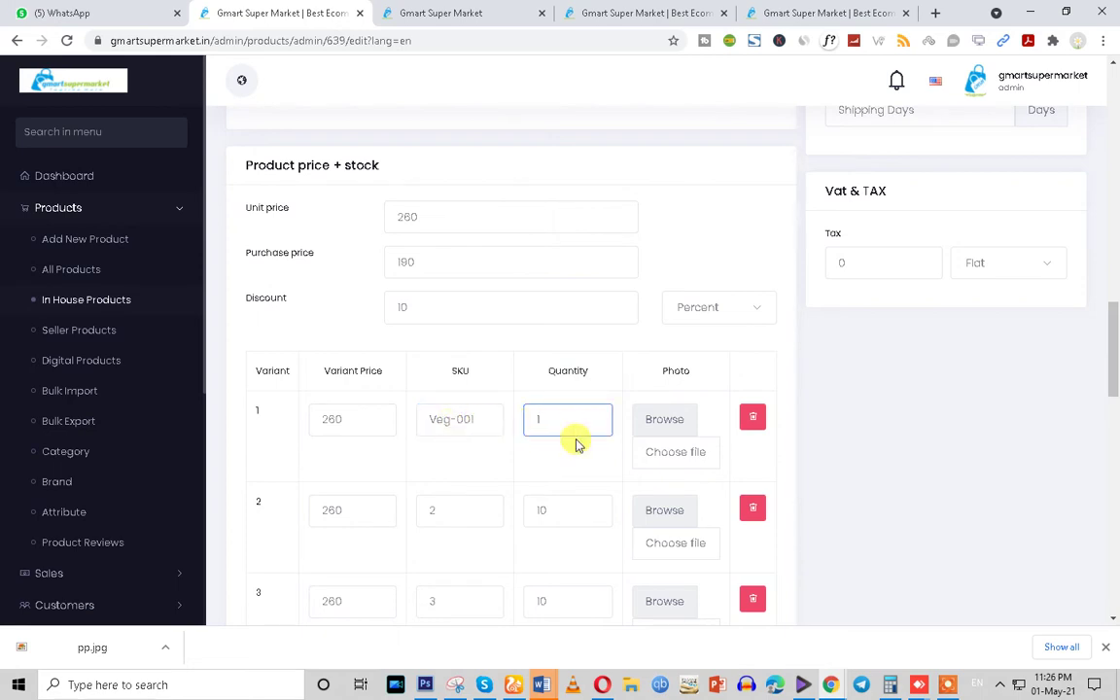
{"action": "left_click", "coordinate": [675, 423]}
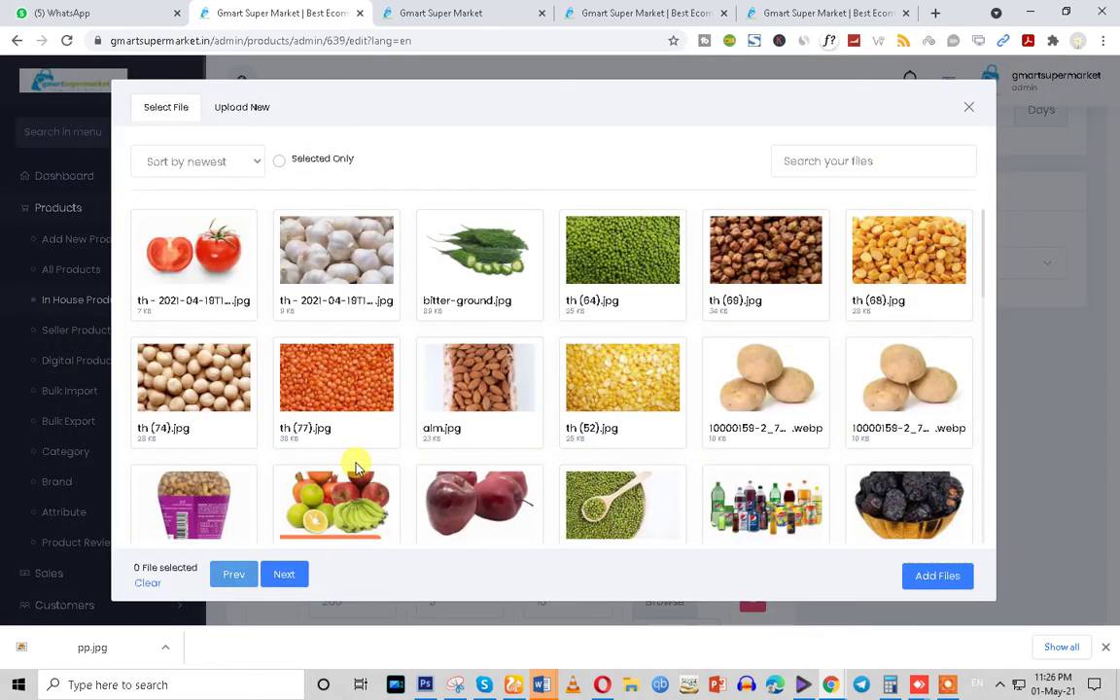
Attach the tomato image to variant 1, then remove it and close the picker with no photo
{"action": "left_click", "coordinate": [171, 342]}
{"action": "left_click", "coordinate": [191, 279]}
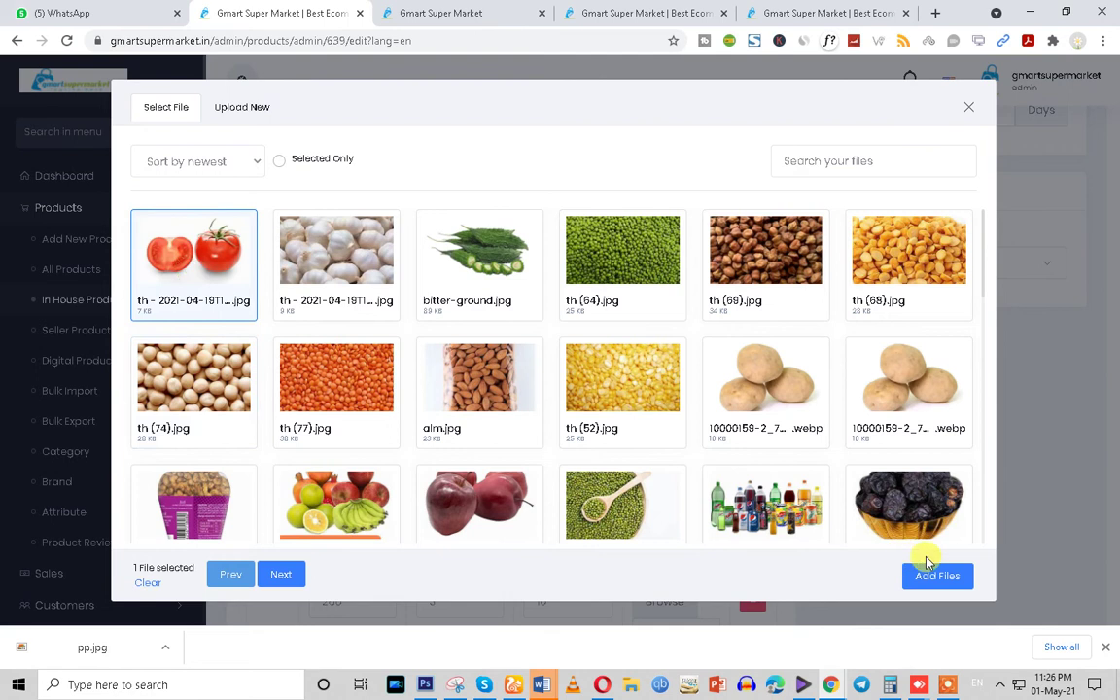
{"action": "left_click", "coordinate": [934, 575]}
{"action": "scroll", "coordinate": [841, 476], "scroll_direction": "down", "scroll_amount": 2}
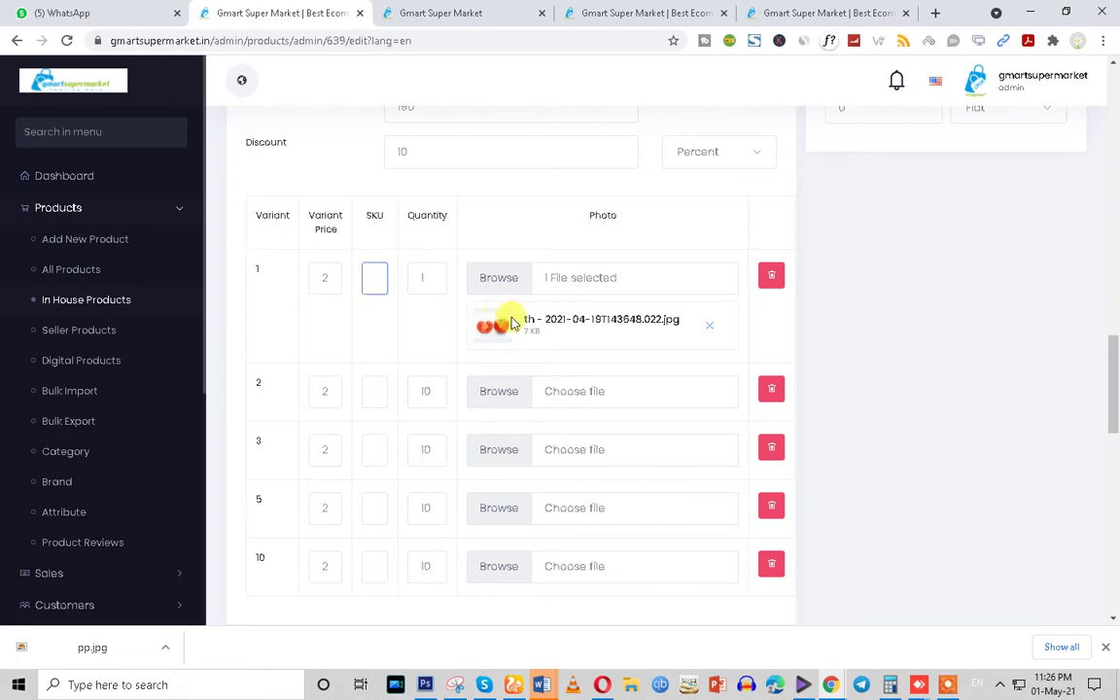
{"action": "left_click", "coordinate": [713, 329]}
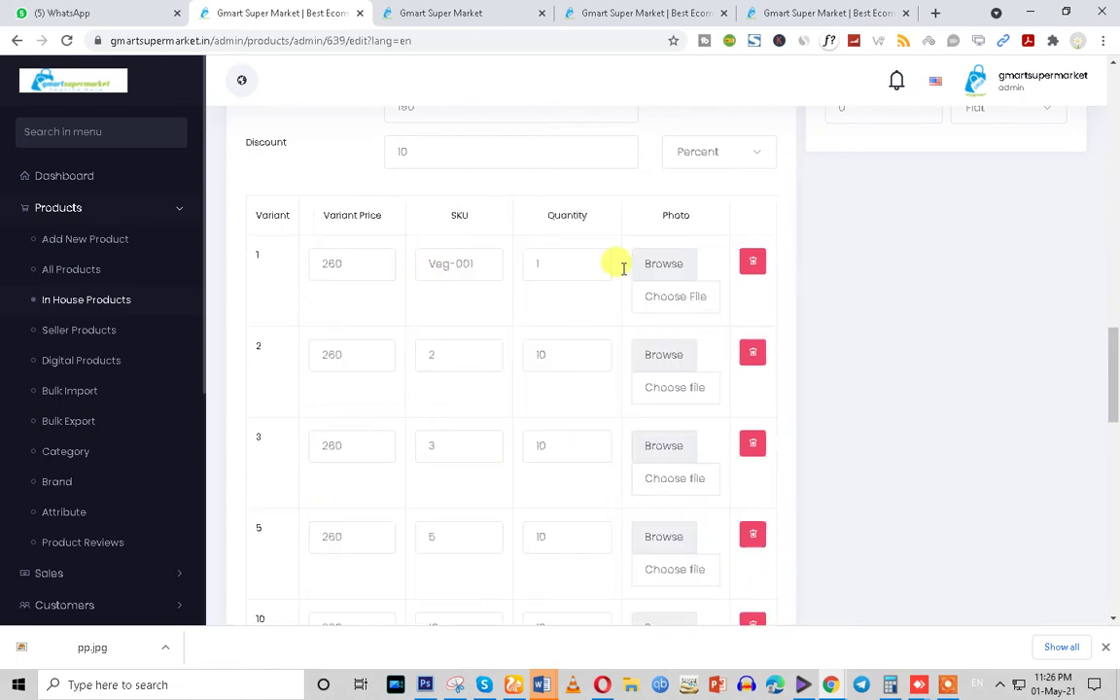
{"action": "left_click", "coordinate": [669, 273]}
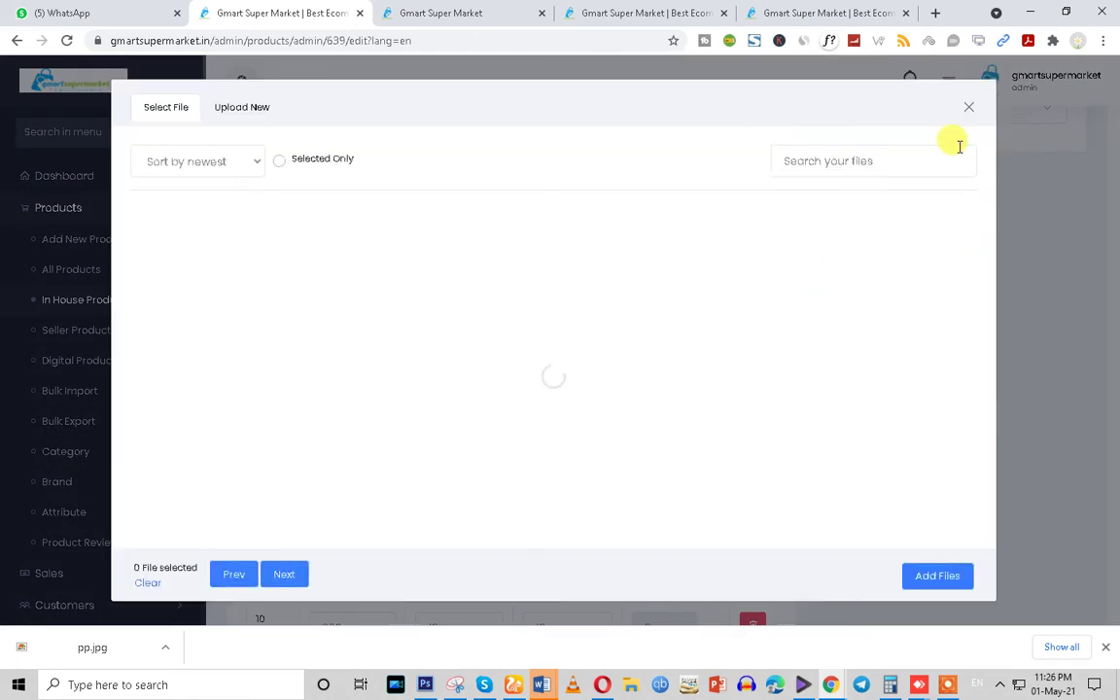
{"action": "left_click", "coordinate": [970, 109]}
Give variant 2 SKU Veg-002, pasting from Veg-001, and quantity 1
{"action": "left_click", "coordinate": [336, 355]}
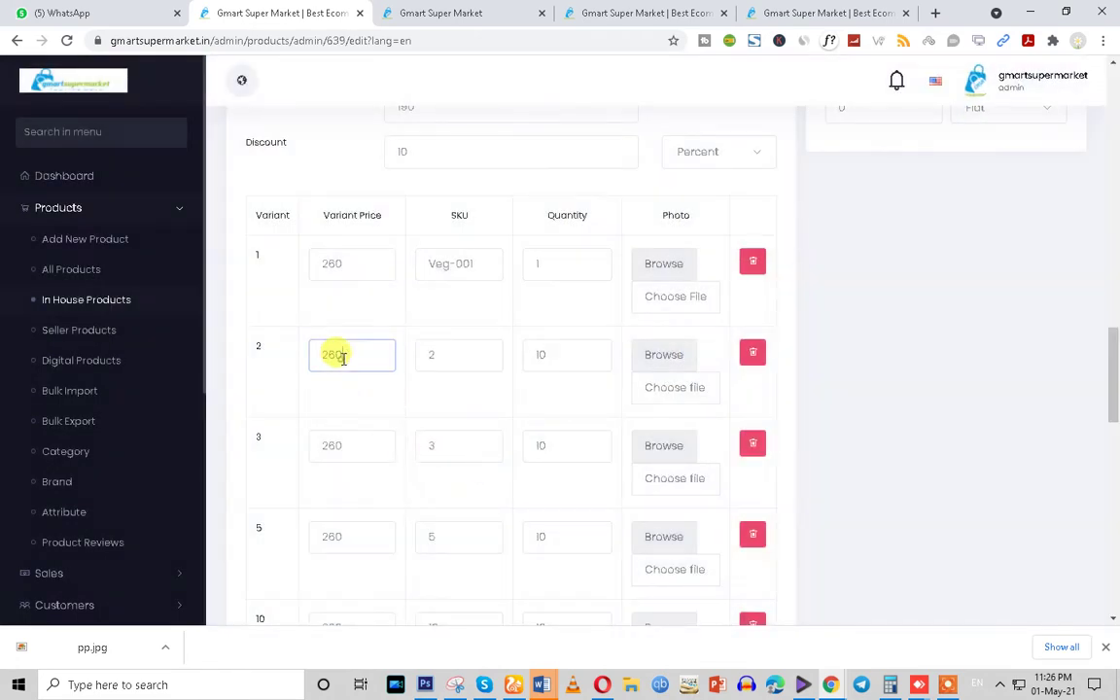
{"action": "left_click_drag", "start_coordinate": [380, 361], "coordinate": [175, 355]}
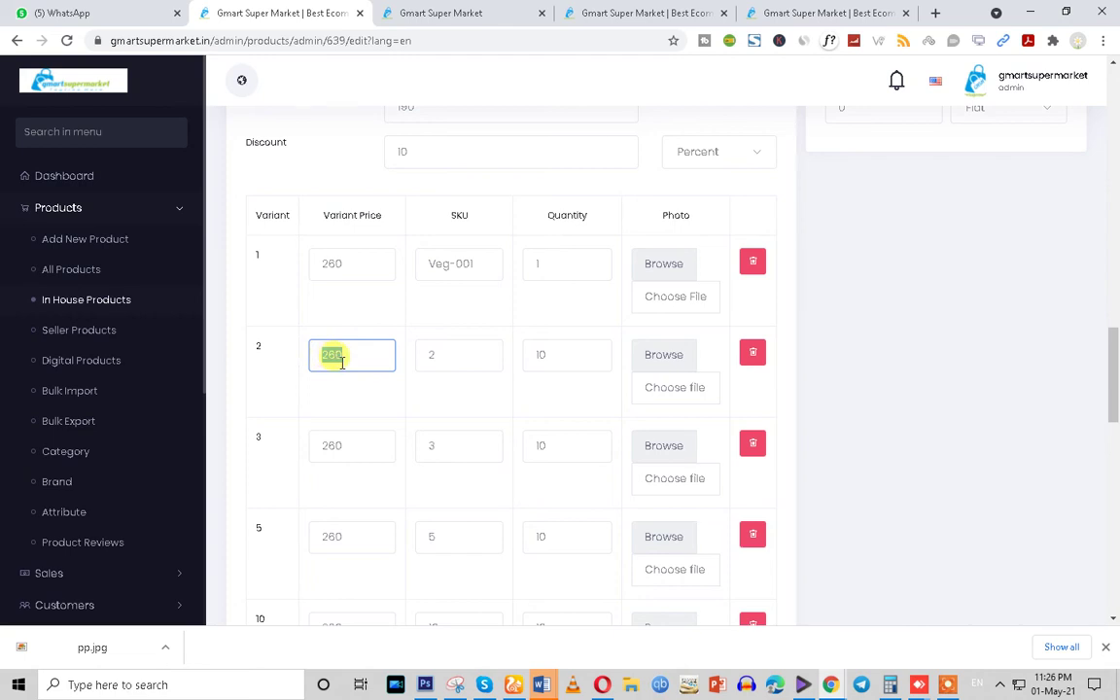
{"action": "left_click", "coordinate": [439, 353]}
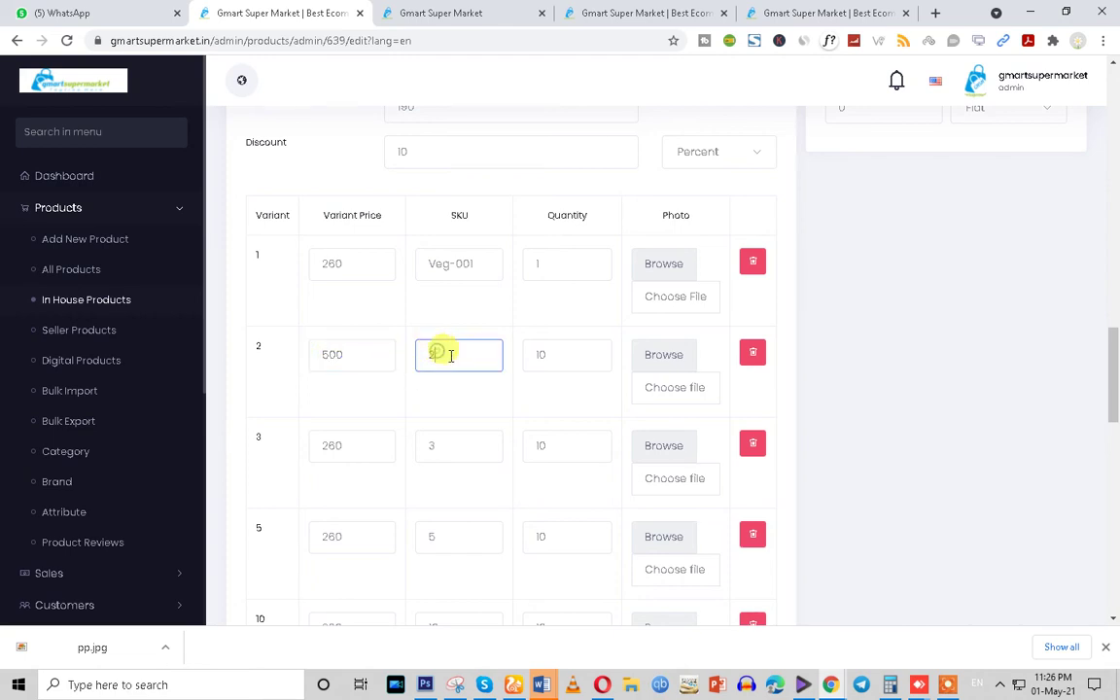
{"action": "left_click_drag", "start_coordinate": [484, 263], "coordinate": [399, 264]}
{"action": "key", "text": "ctrl+c"}
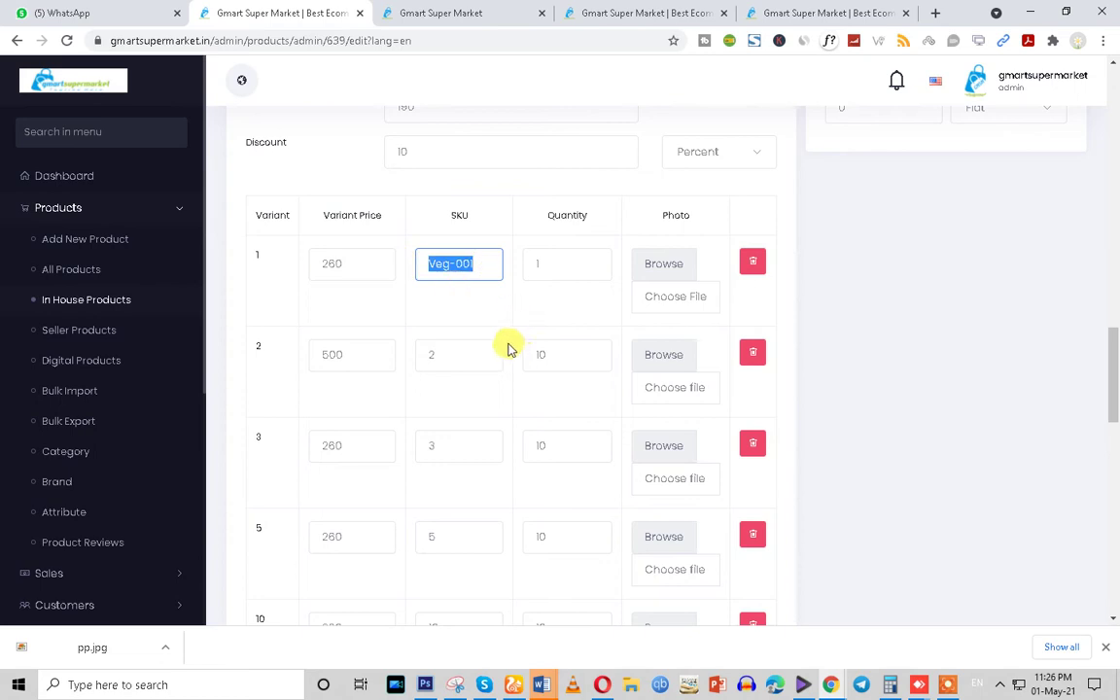
{"action": "left_click_drag", "start_coordinate": [501, 356], "coordinate": [395, 367]}
{"action": "key", "text": "ctrl+v"}
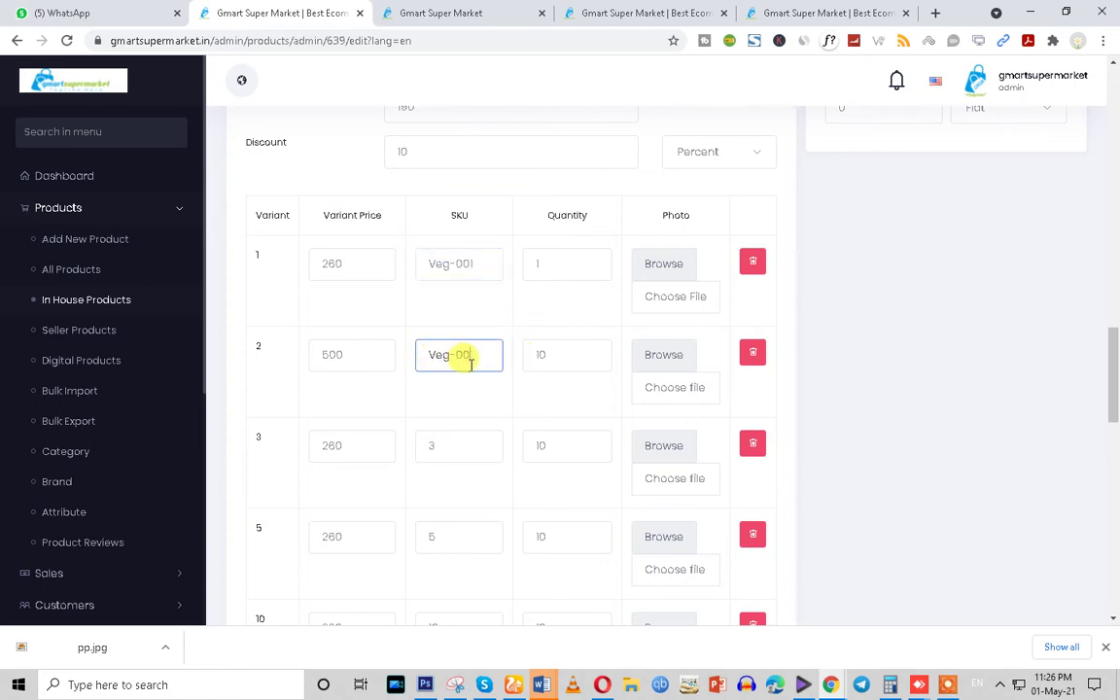
{"action": "left_click_drag", "start_coordinate": [572, 355], "coordinate": [498, 362]}
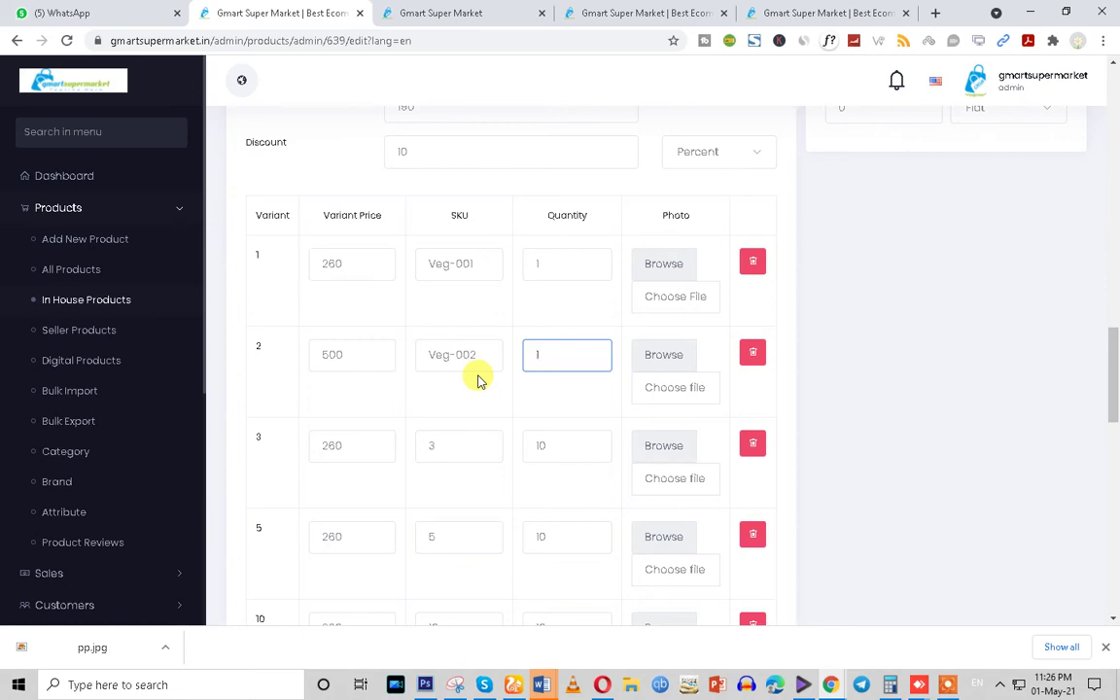
Set variant 3 to price 630, SKU Veg-003 and quantity 1
{"action": "left_click", "coordinate": [345, 445]}
{"action": "left_click_drag", "start_coordinate": [358, 443], "coordinate": [317, 453]}
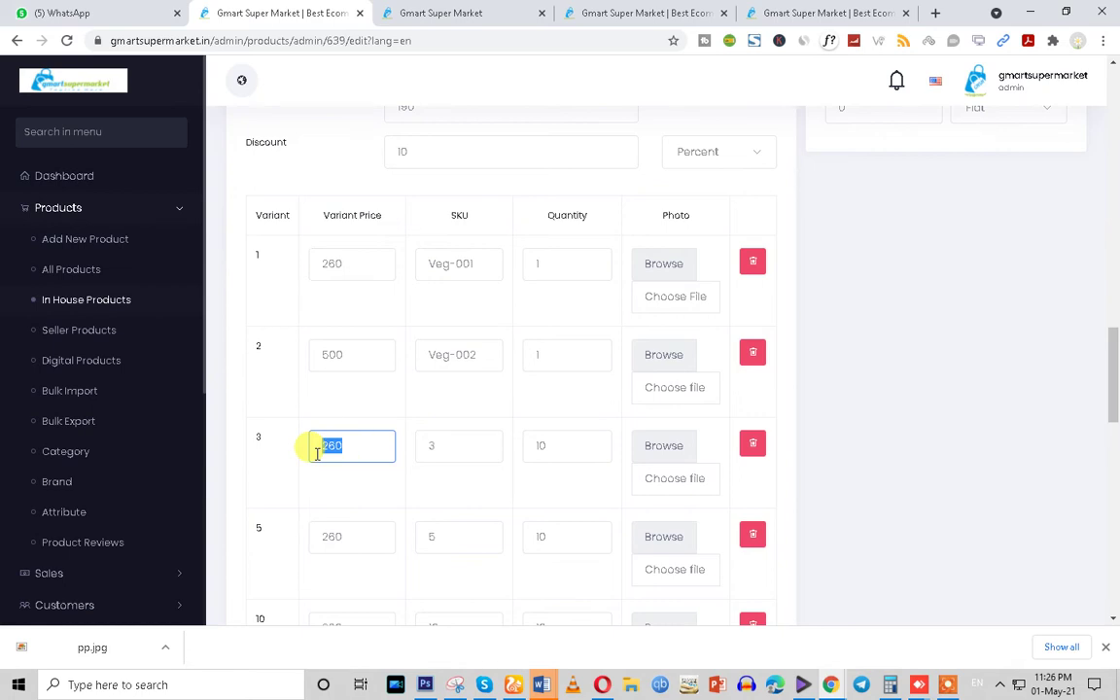
{"action": "type", "text": "630"}
{"action": "left_click", "coordinate": [446, 447]}
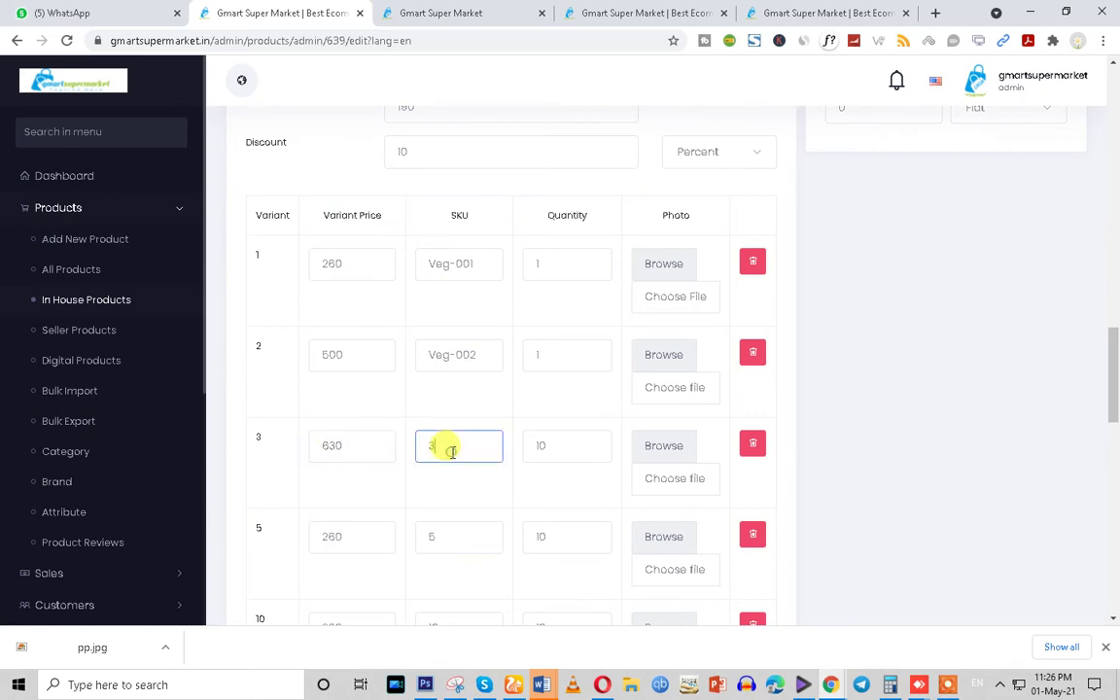
{"action": "left_click_drag", "start_coordinate": [478, 352], "coordinate": [375, 366]}
{"action": "key", "text": "ctrl+c"}
{"action": "left_click", "coordinate": [445, 445]}
{"action": "left_click_drag", "start_coordinate": [446, 445], "coordinate": [420, 442]}
{"action": "key", "text": "ctrl+v"}
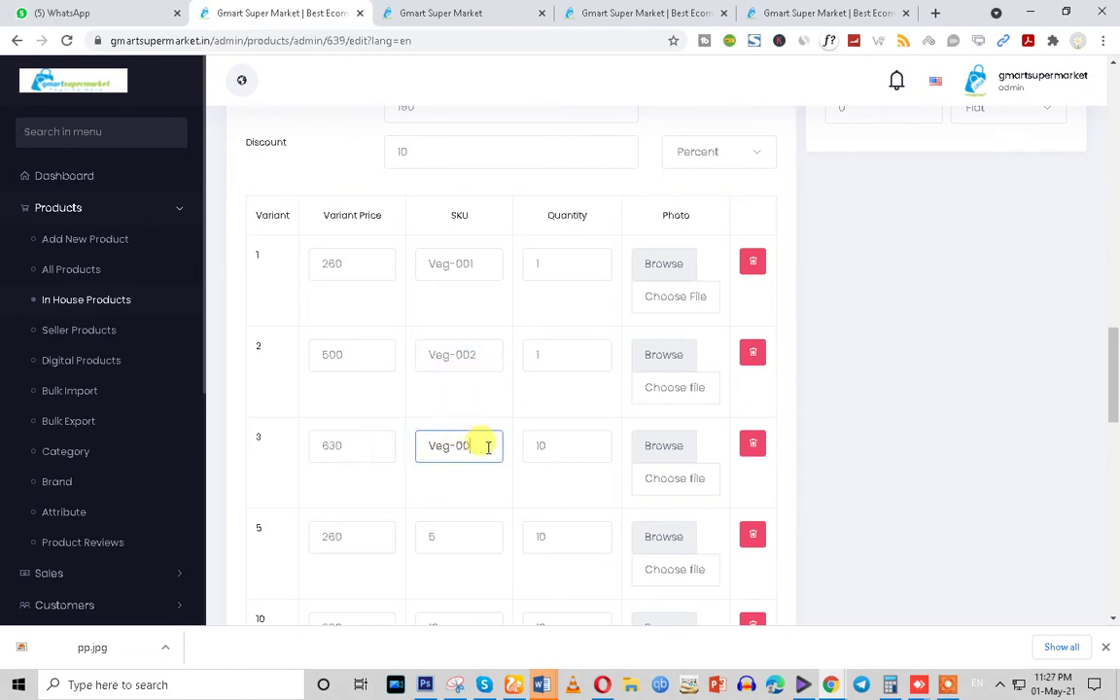
{"action": "key", "text": "Tab"}
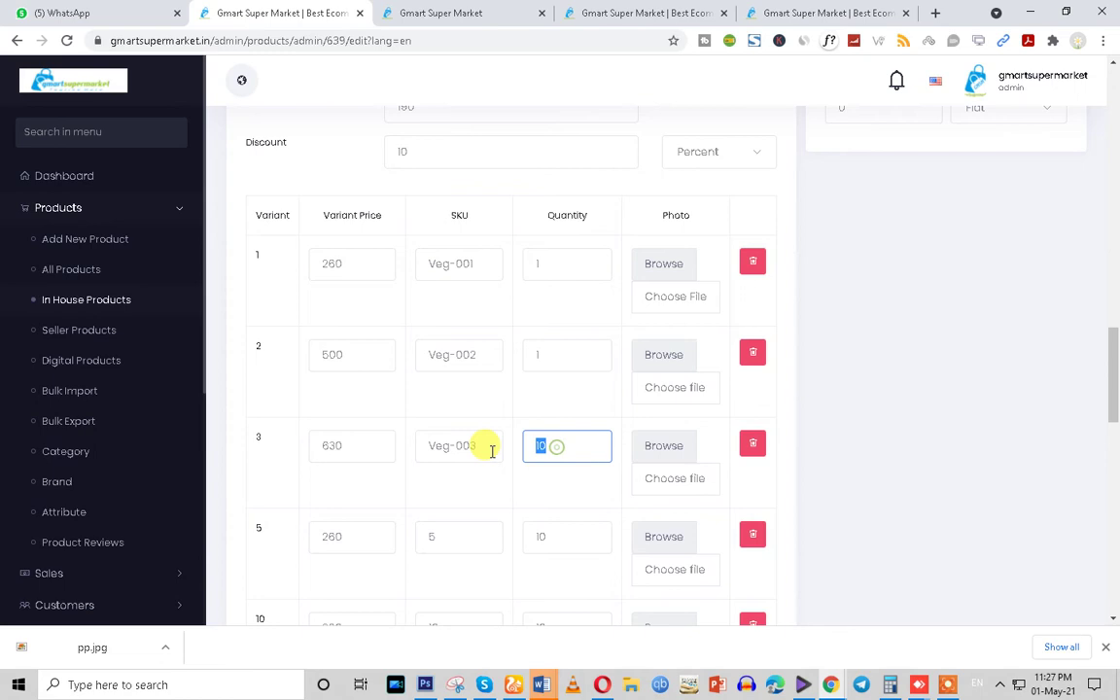
{"action": "left_click_drag", "start_coordinate": [425, 445], "coordinate": [549, 447]}
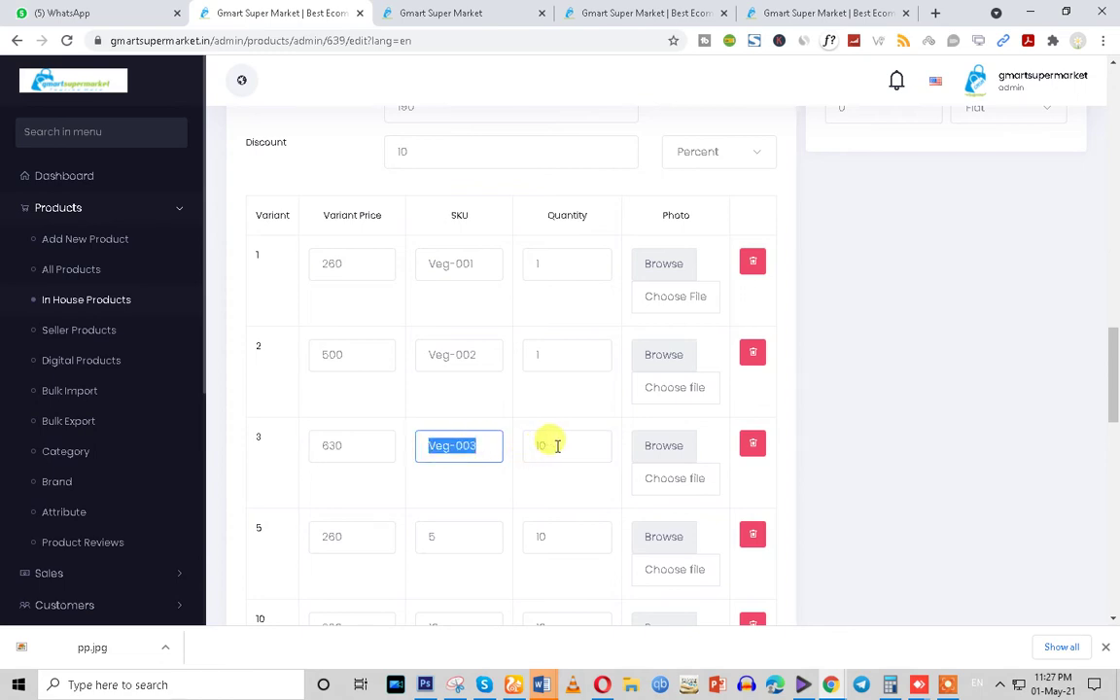
{"action": "key", "text": "Tab"}
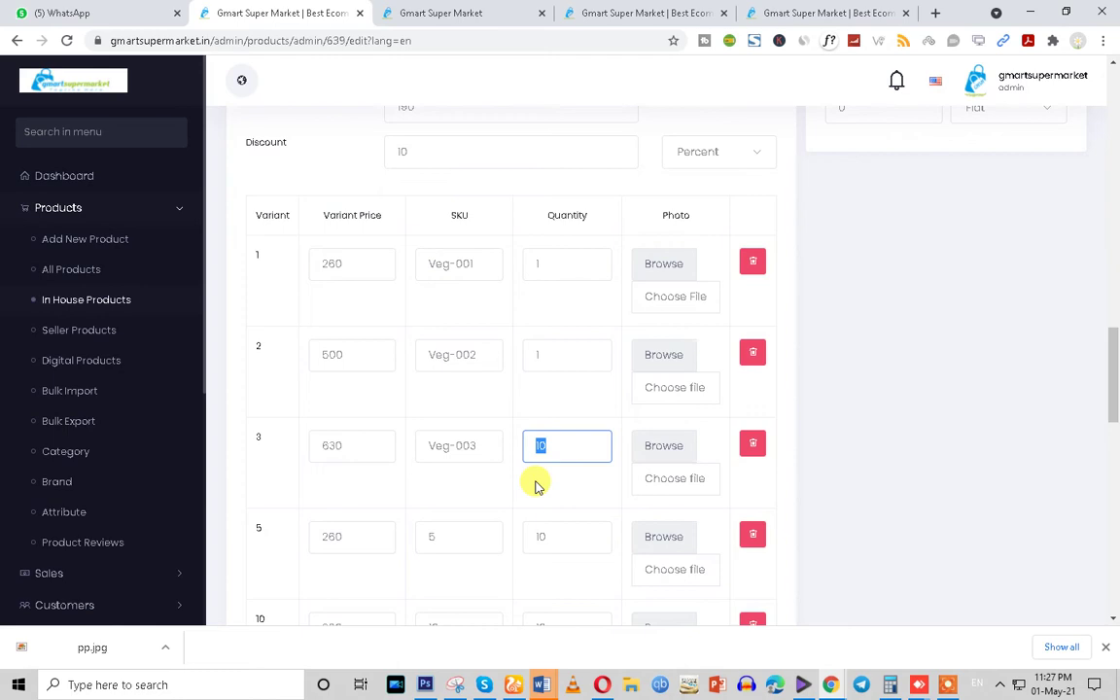
{"action": "scroll", "coordinate": [535, 486], "scroll_direction": "down", "scroll_amount": 2}
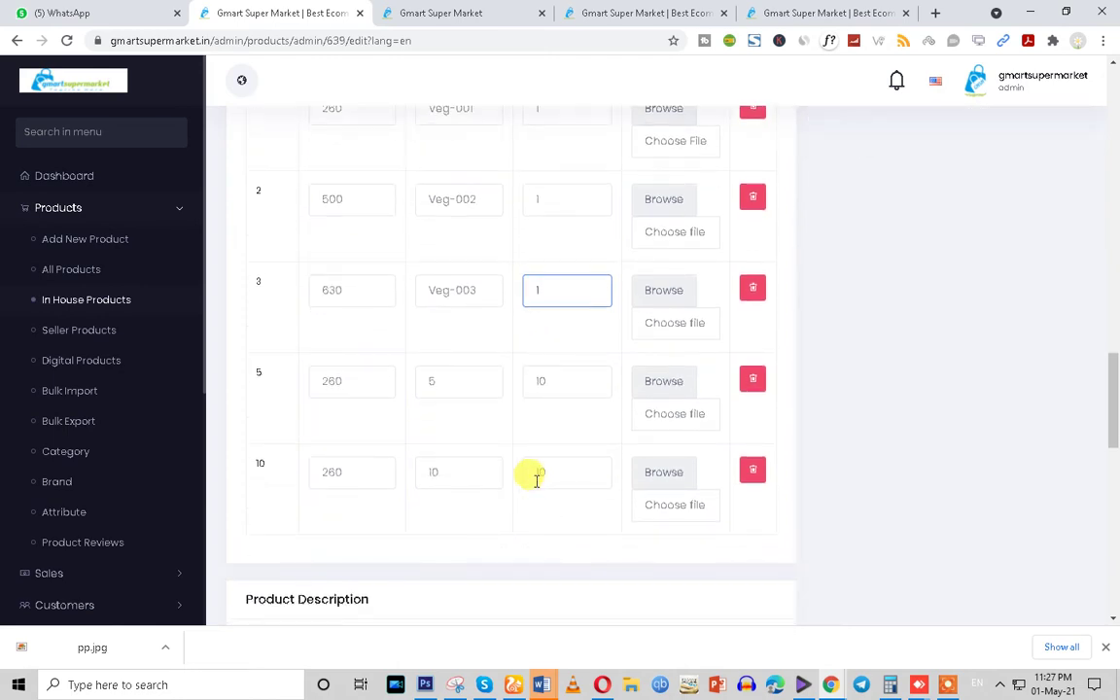
Reprice variant 5 from 260 to 750
{"action": "left_click", "coordinate": [458, 476]}
{"action": "left_click", "coordinate": [452, 390]}
{"action": "scroll", "coordinate": [462, 457], "scroll_direction": "up", "scroll_amount": 2}
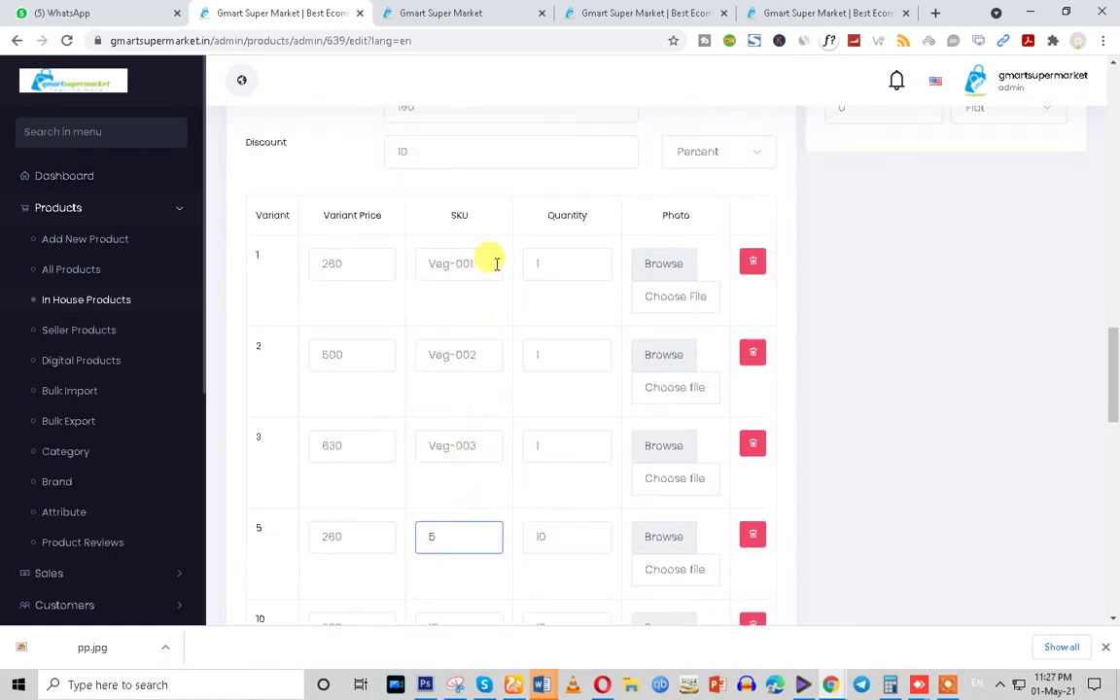
{"action": "scroll", "coordinate": [512, 467], "scroll_direction": "down", "scroll_amount": 2}
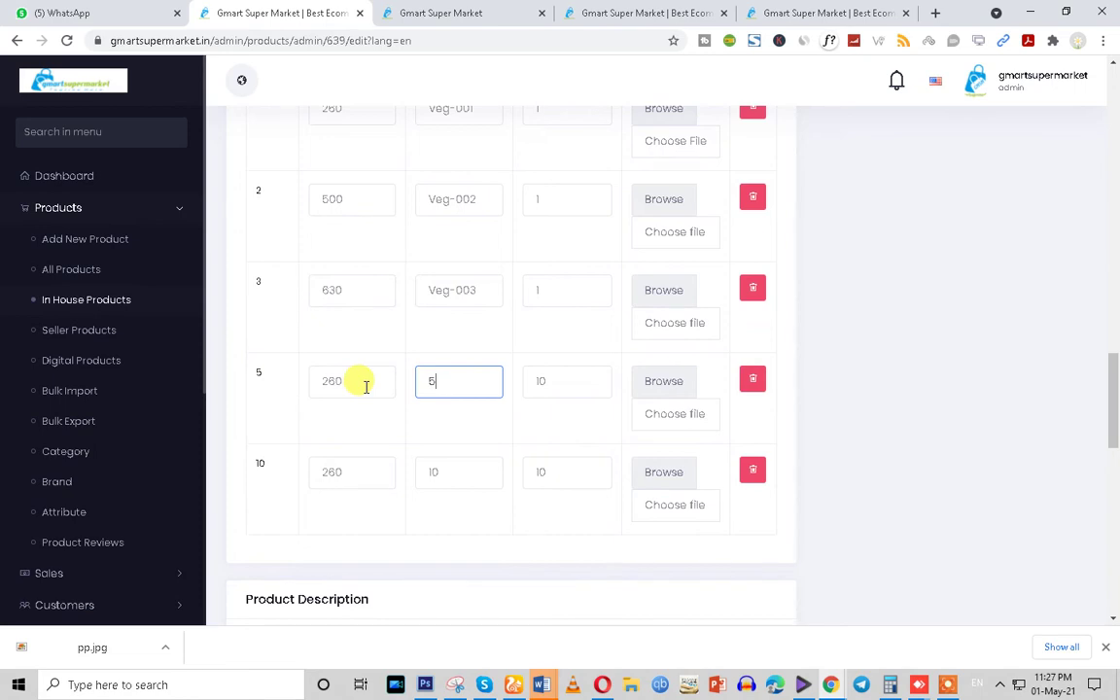
{"action": "left_click_drag", "start_coordinate": [366, 386], "coordinate": [265, 399]}
{"action": "left_click", "coordinate": [447, 382]}
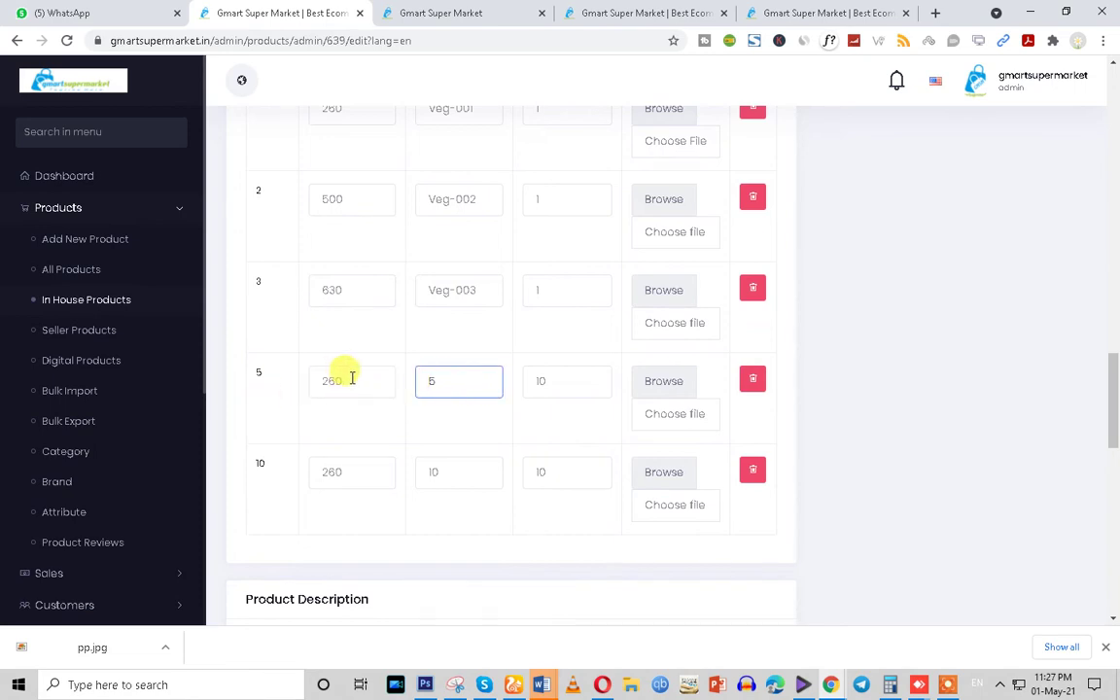
{"action": "left_click_drag", "start_coordinate": [334, 379], "coordinate": [287, 390]}
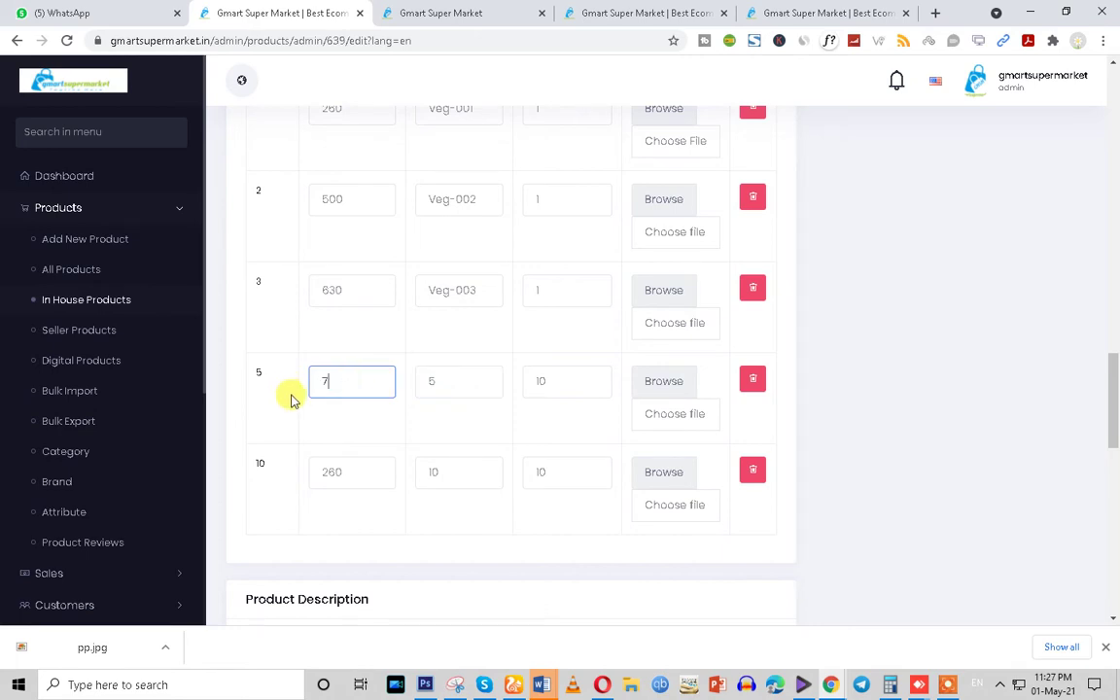
{"action": "type", "text": "750"}
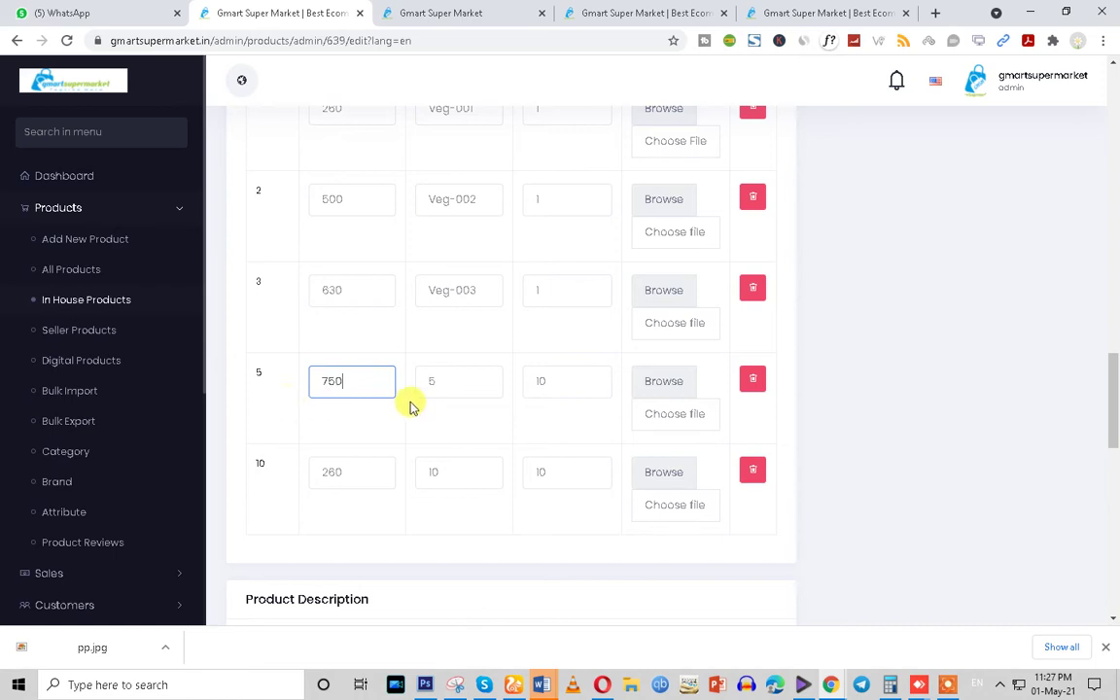
{"action": "scroll", "coordinate": [388, 398], "scroll_direction": "up", "scroll_amount": 3}
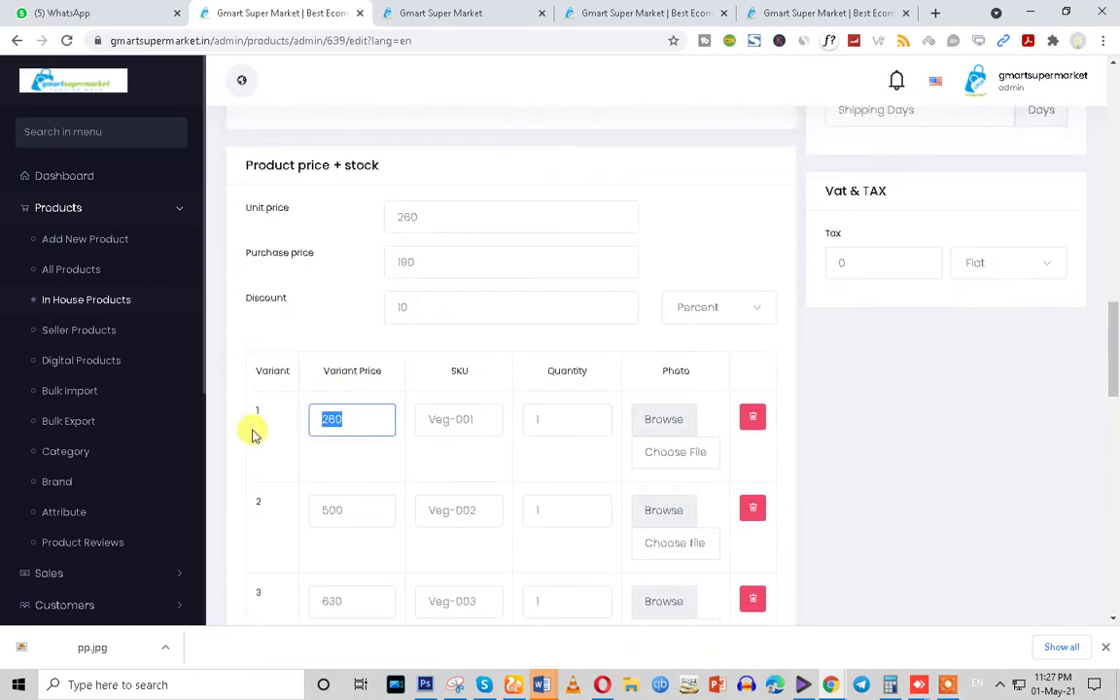
{"action": "scroll", "coordinate": [257, 442], "scroll_direction": "down", "scroll_amount": 3}
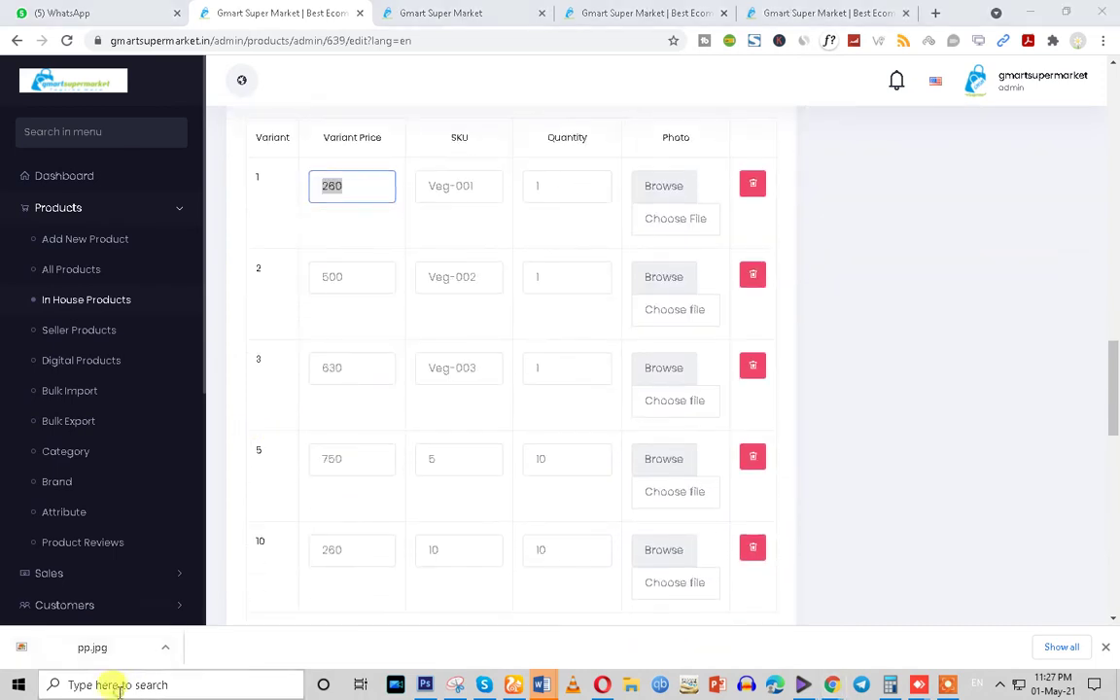
{"action": "left_click", "coordinate": [115, 684]}
Restore Calculator, clear it, and enter 260 × 5; this first attempt gives 11,300
{"action": "left_click", "coordinate": [889, 684]}
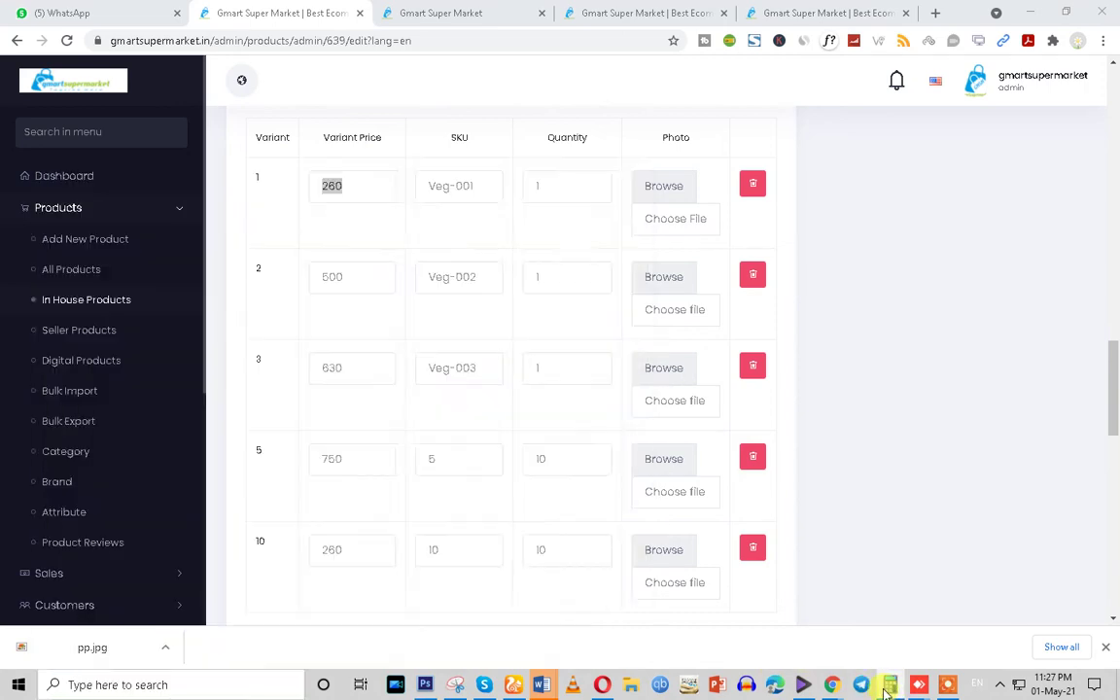
{"action": "left_click", "coordinate": [457, 328]}
{"action": "left_click", "coordinate": [467, 545]}
{"action": "left_click", "coordinate": [531, 490]}
{"action": "left_click", "coordinate": [460, 597]}
{"action": "left_click", "coordinate": [602, 437]}
{"action": "left_click", "coordinate": [477, 495]}
{"action": "left_click", "coordinate": [583, 599]}
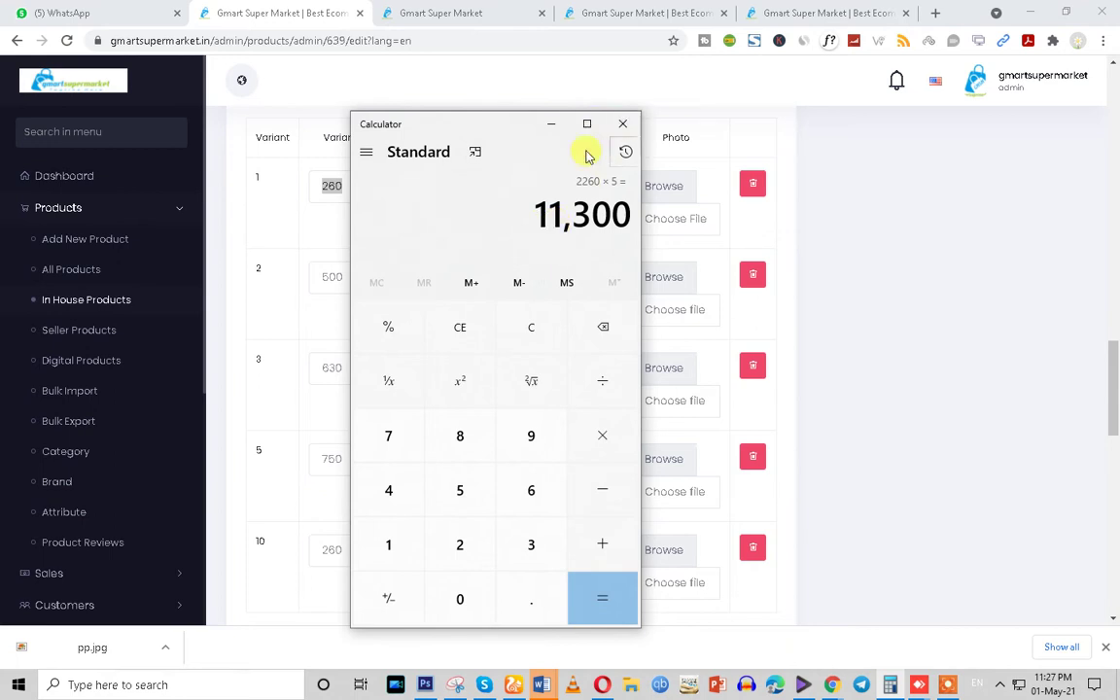
Clear the wrong result, recompute 260 × 5 = 1,300, and minimize Calculator
{"action": "left_click", "coordinate": [460, 327]}
{"action": "left_click", "coordinate": [459, 544]}
{"action": "left_click", "coordinate": [463, 496]}
{"action": "left_click", "coordinate": [460, 326]}
{"action": "left_click", "coordinate": [469, 561]}
{"action": "left_click", "coordinate": [530, 492]}
{"action": "left_click", "coordinate": [463, 595]}
{"action": "left_click", "coordinate": [601, 445]}
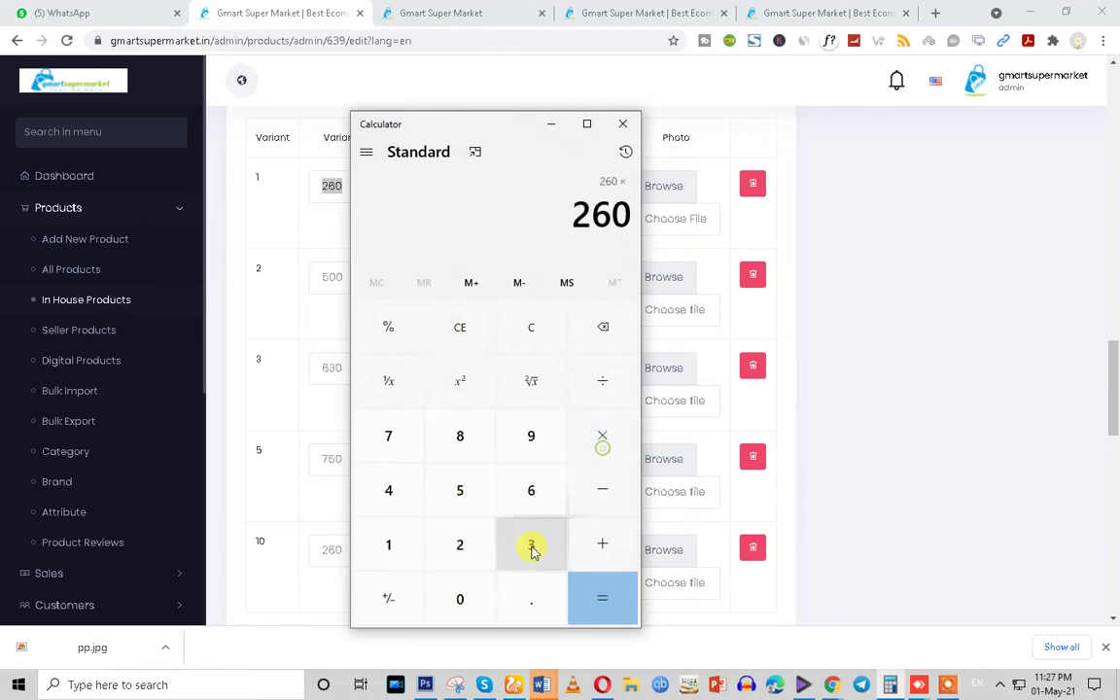
{"action": "left_click", "coordinate": [463, 490]}
{"action": "left_click", "coordinate": [607, 617]}
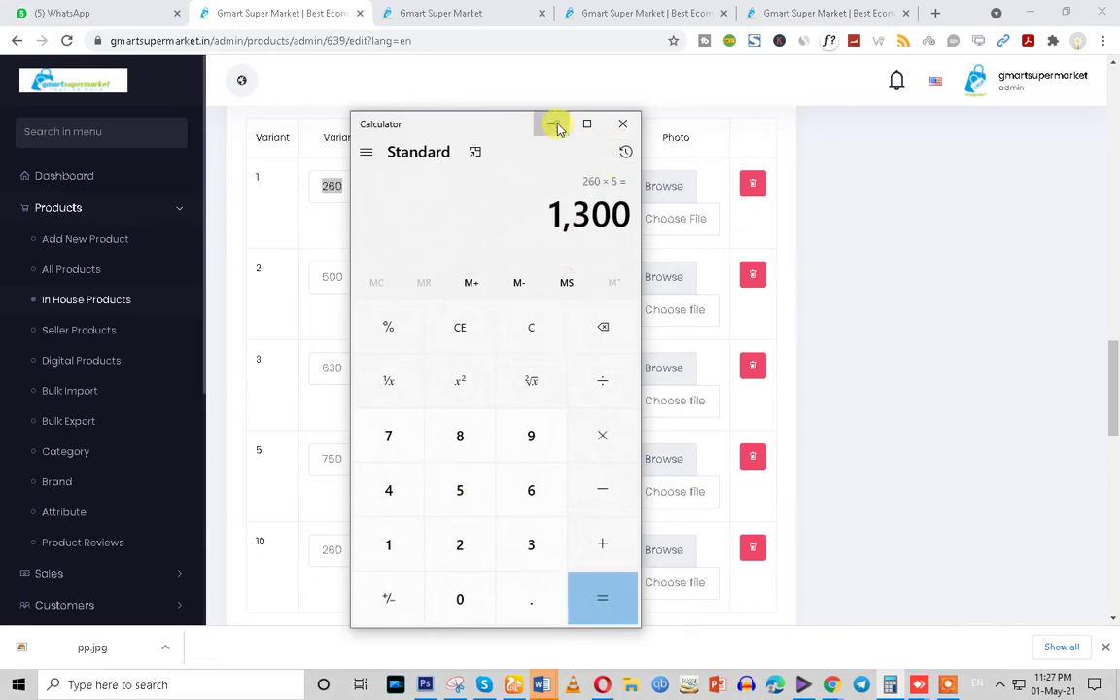
{"action": "left_click", "coordinate": [554, 126]}
{"action": "scroll", "coordinate": [527, 492], "scroll_direction": "down", "scroll_amount": 3}
{"action": "scroll", "coordinate": [525, 494], "scroll_direction": "up", "scroll_amount": 2}
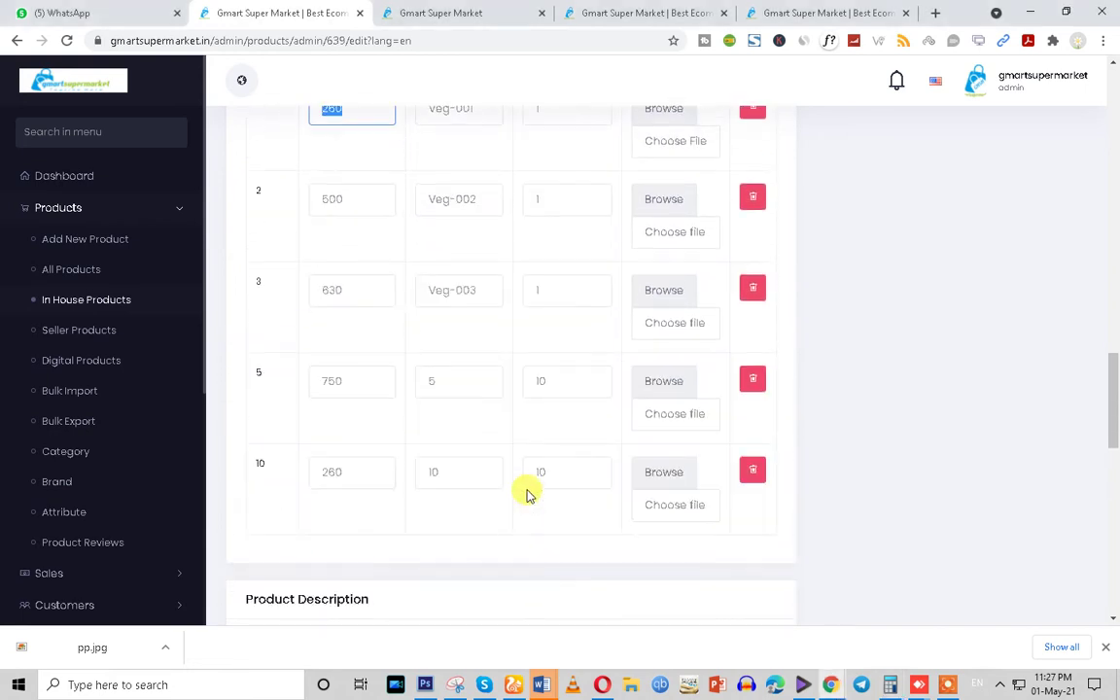
Change variant 5's price from 750 to 900
{"action": "left_click_drag", "start_coordinate": [354, 380], "coordinate": [300, 388]}
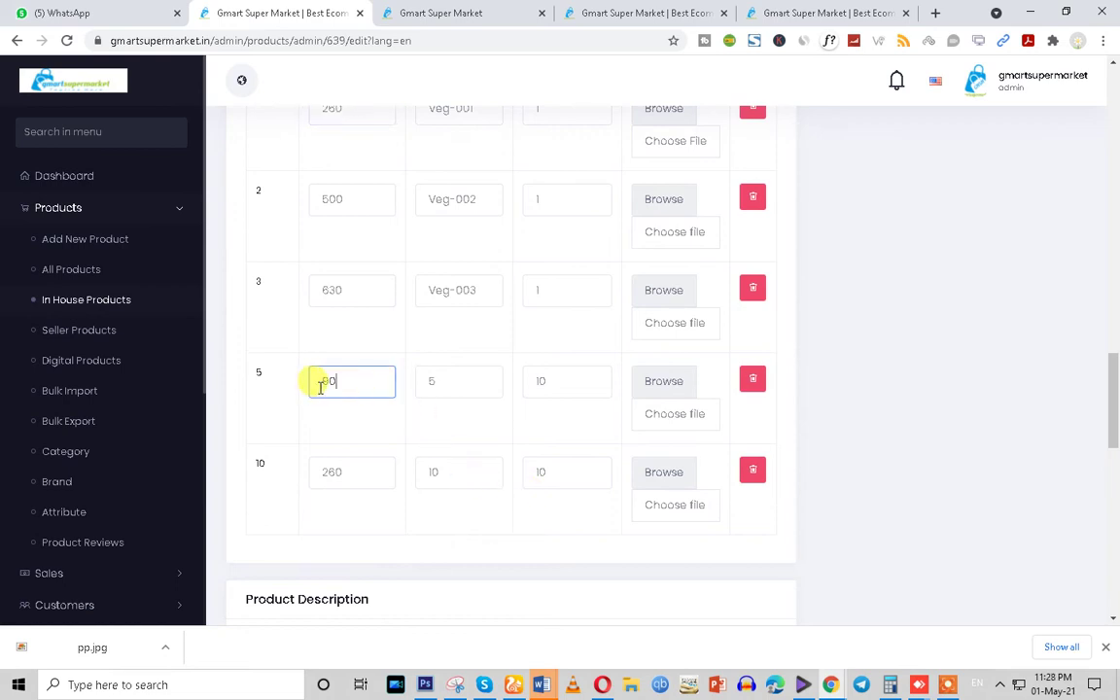
{"action": "type", "text": "900"}
{"action": "left_click", "coordinate": [443, 381]}
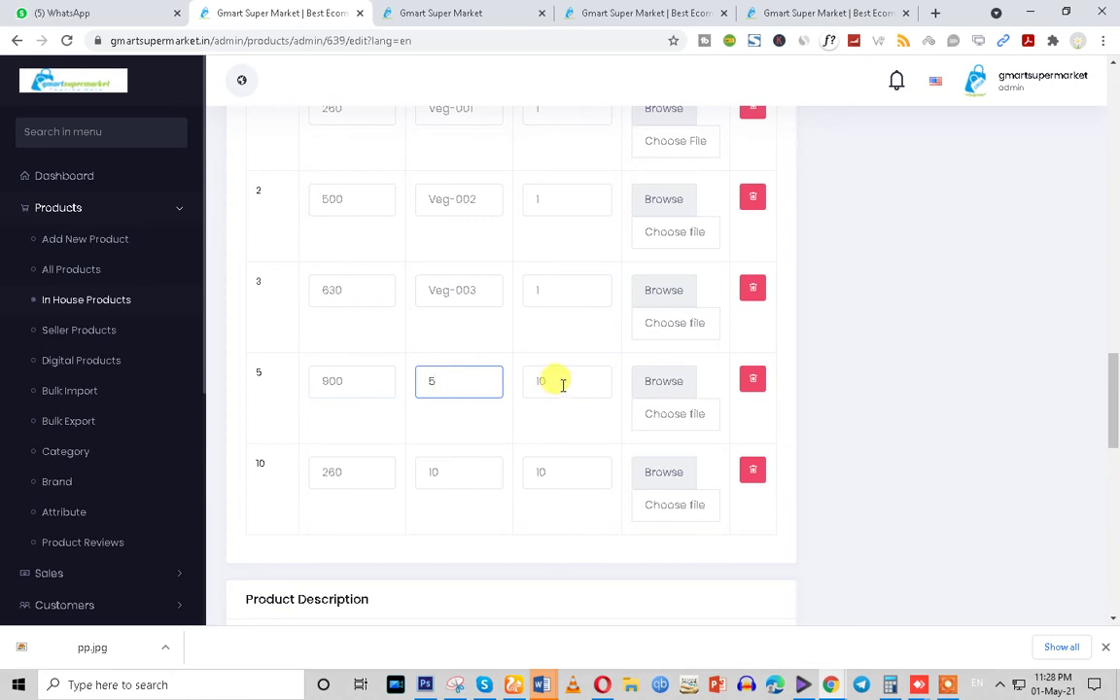
Replace variant 10's price of 260 with 2200
{"action": "left_click", "coordinate": [368, 476]}
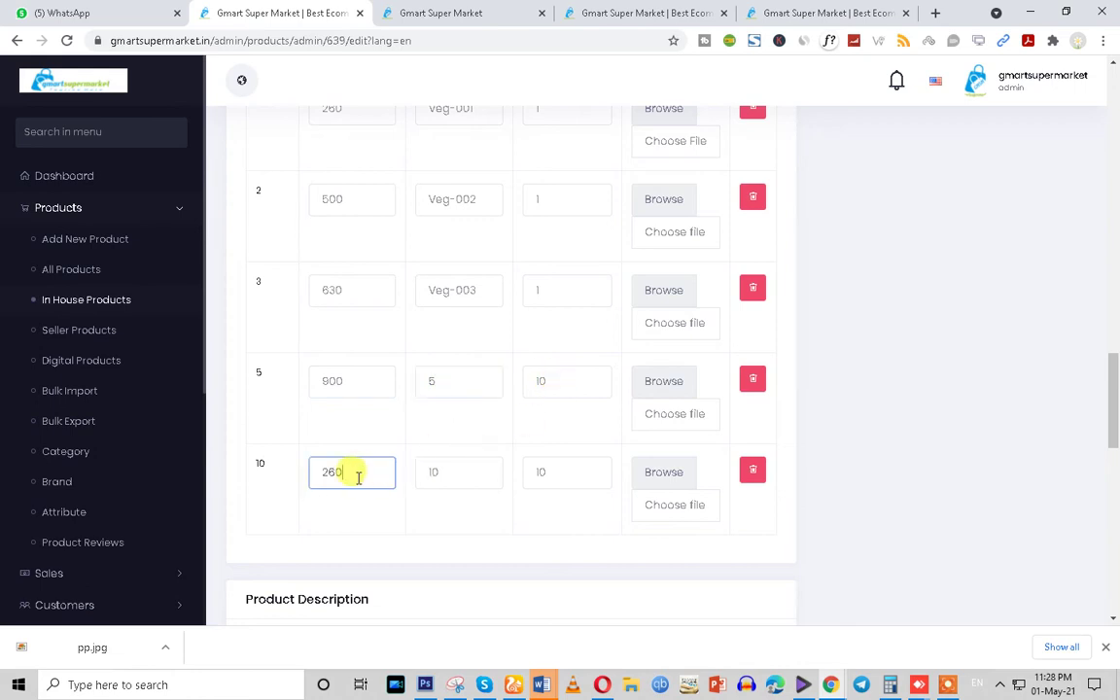
{"action": "left_click_drag", "start_coordinate": [358, 476], "coordinate": [296, 483]}
{"action": "scroll", "coordinate": [340, 500], "scroll_direction": "down", "scroll_amount": 2}
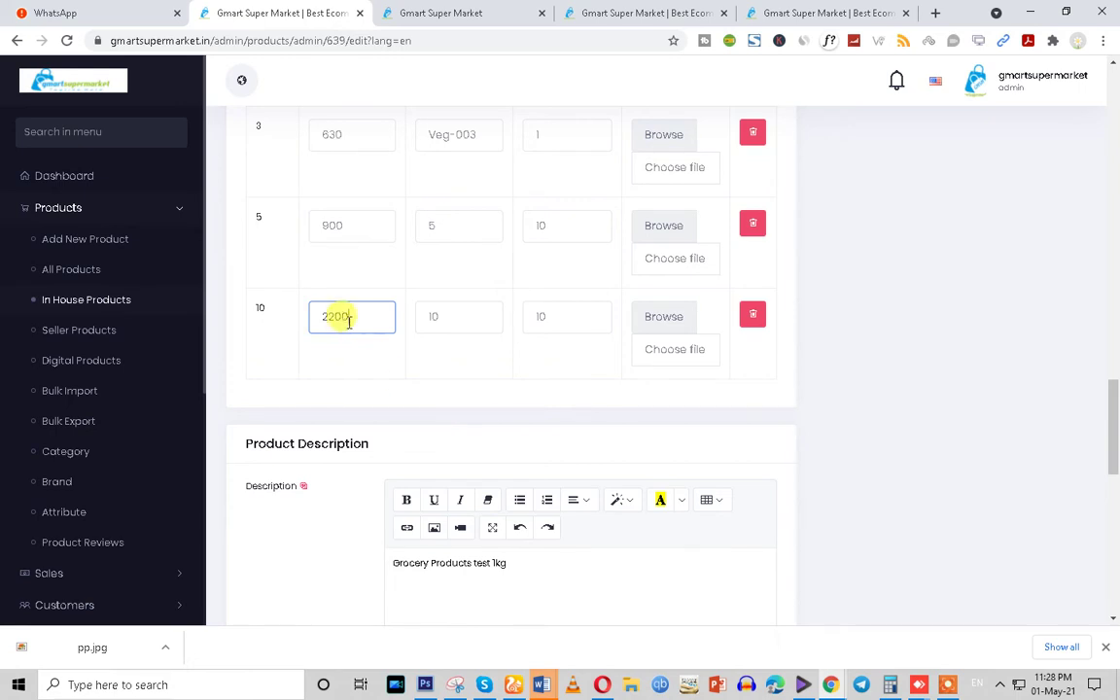
{"action": "left_click_drag", "start_coordinate": [600, 318], "coordinate": [382, 318]}
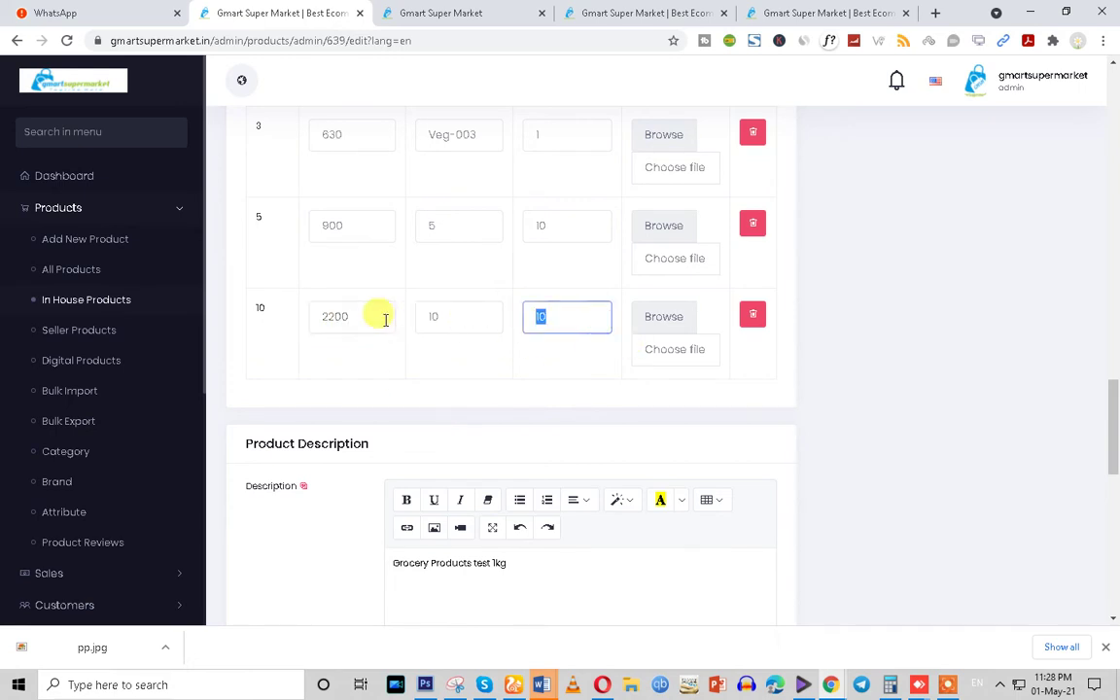
{"action": "scroll", "coordinate": [420, 371], "scroll_direction": "up", "scroll_amount": 1}
{"action": "scroll", "coordinate": [420, 372], "scroll_direction": "up", "scroll_amount": 1}
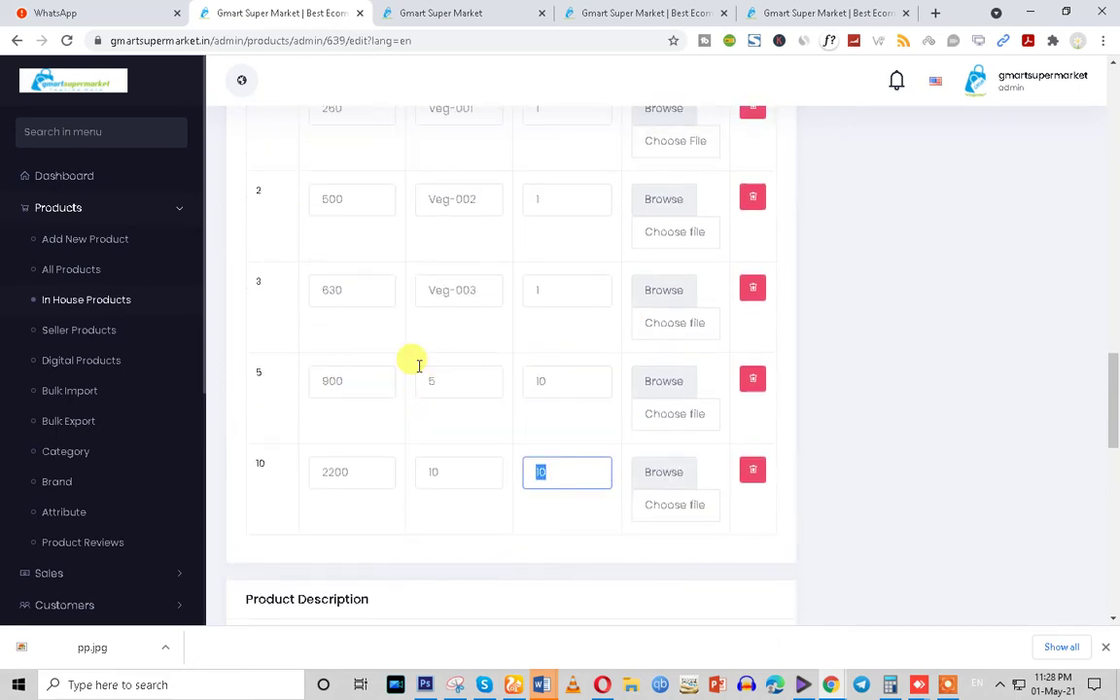
{"action": "scroll", "coordinate": [416, 363], "scroll_direction": "up", "scroll_amount": 3}
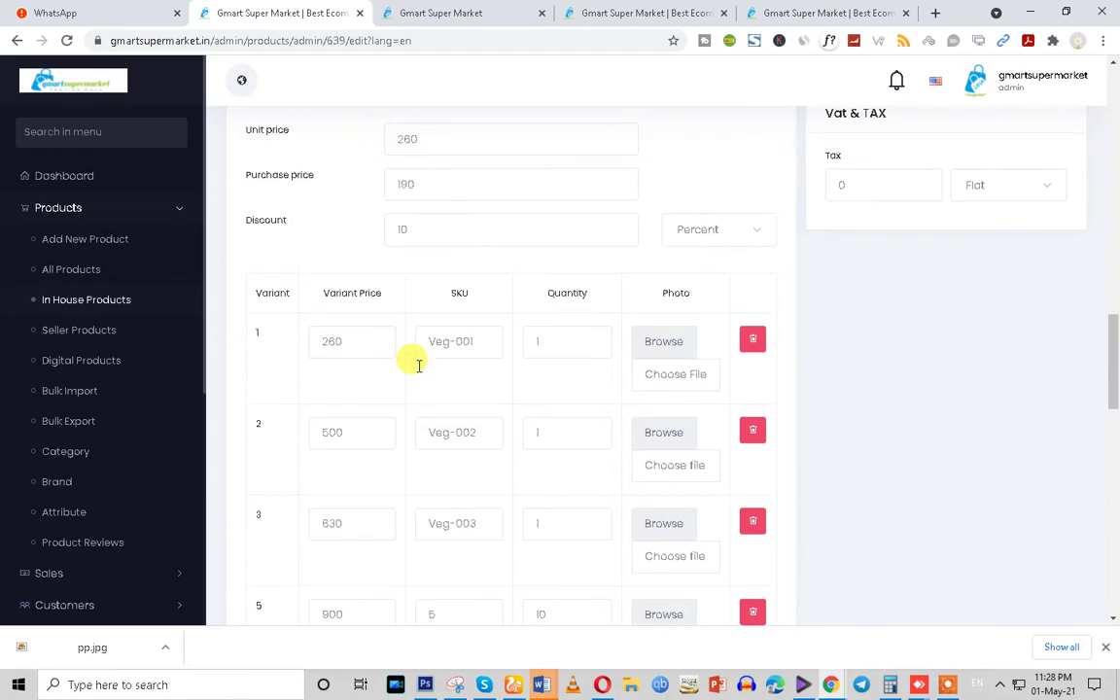
Attach photos to variants 1, 2 and 3: lentils th (77).jpg, fruit th (88).jpg, and potato
{"action": "left_click", "coordinate": [662, 344]}
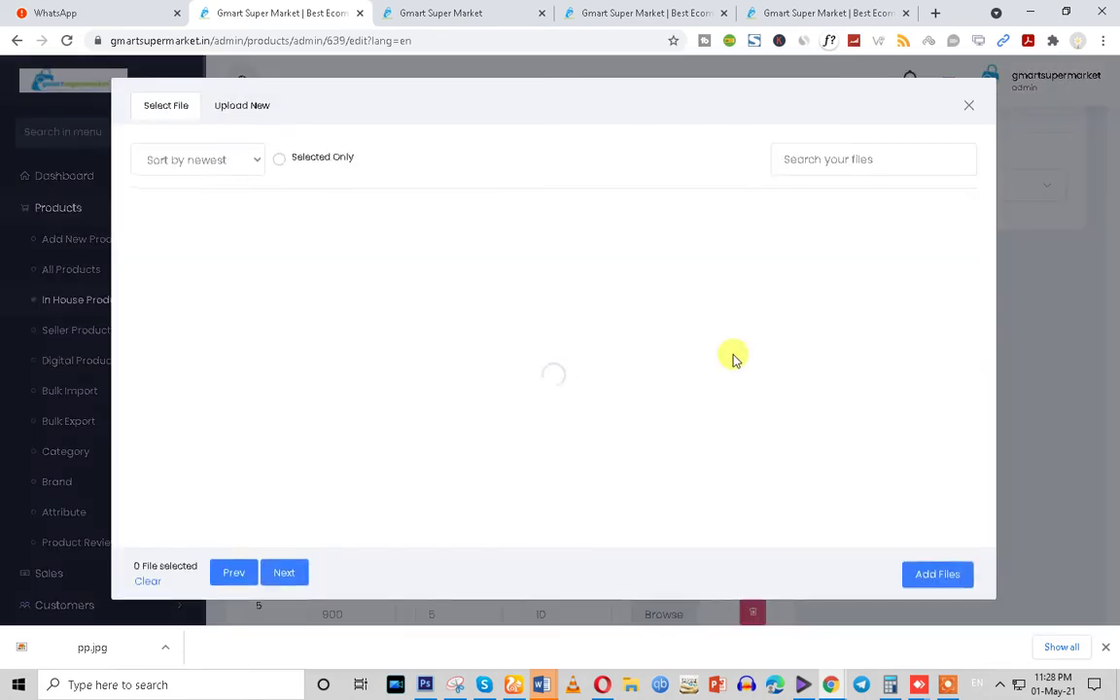
{"action": "left_click", "coordinate": [342, 390]}
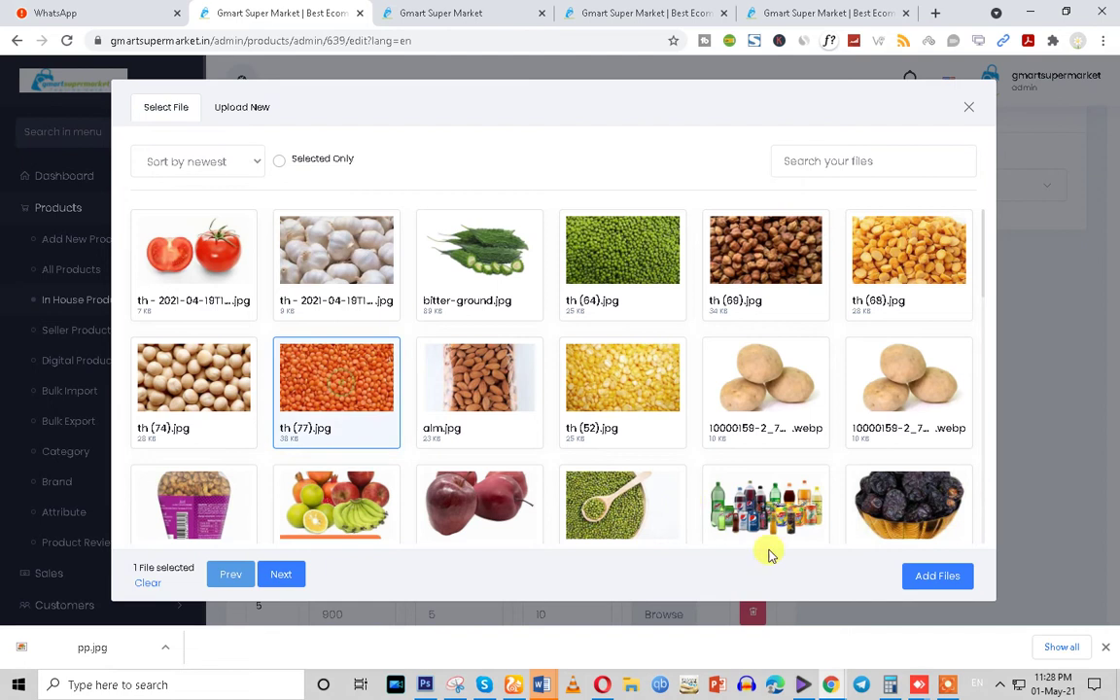
{"action": "left_click", "coordinate": [899, 577]}
{"action": "scroll", "coordinate": [627, 476], "scroll_direction": "down", "scroll_amount": 2}
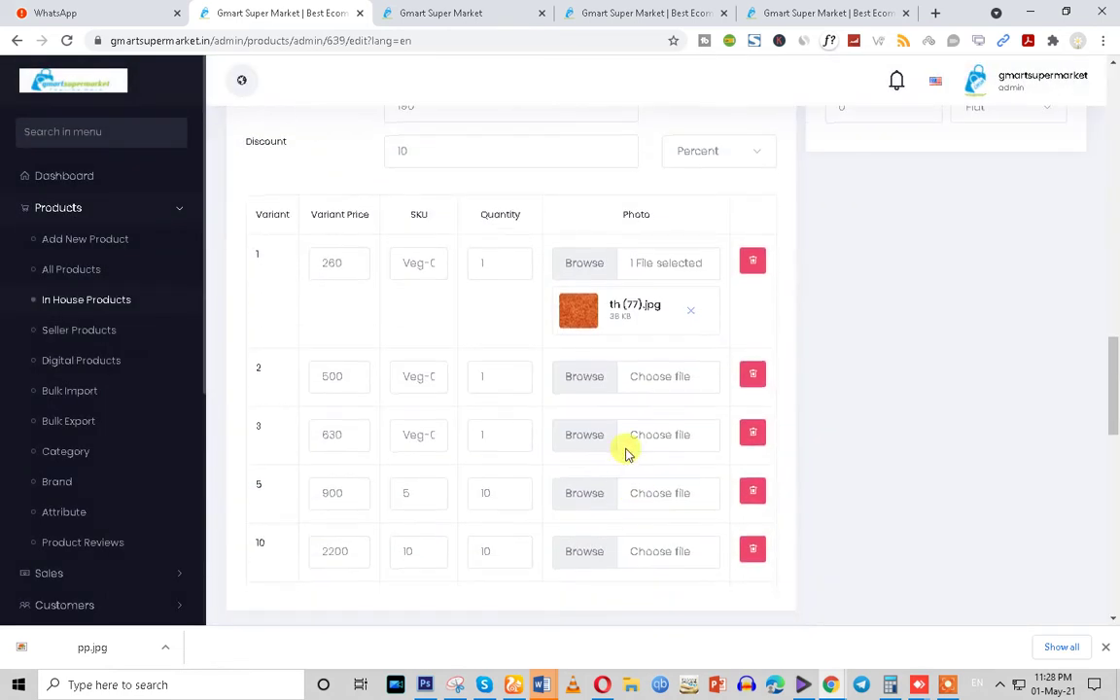
{"action": "left_click", "coordinate": [580, 301]}
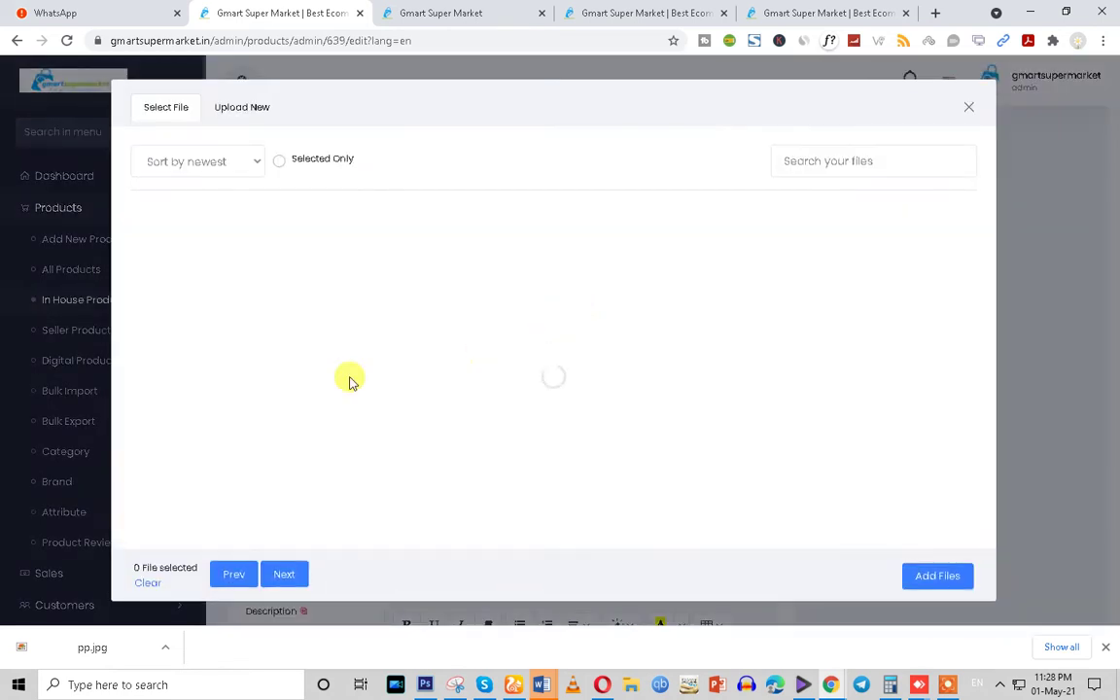
{"action": "left_click", "coordinate": [335, 496]}
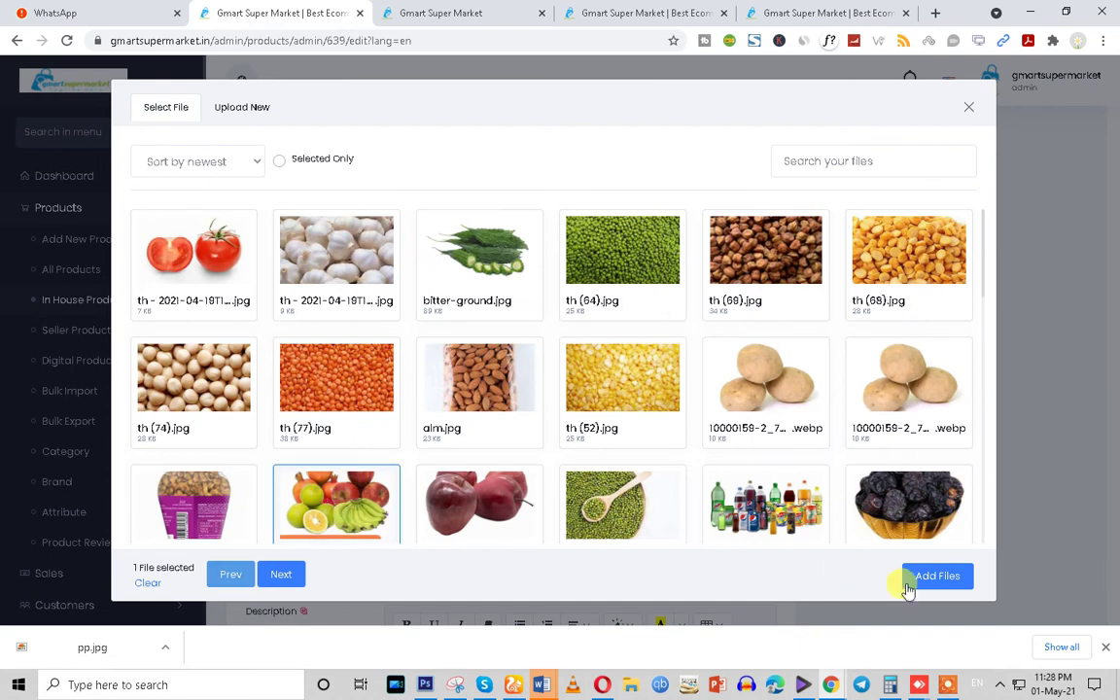
{"action": "left_click", "coordinate": [914, 578]}
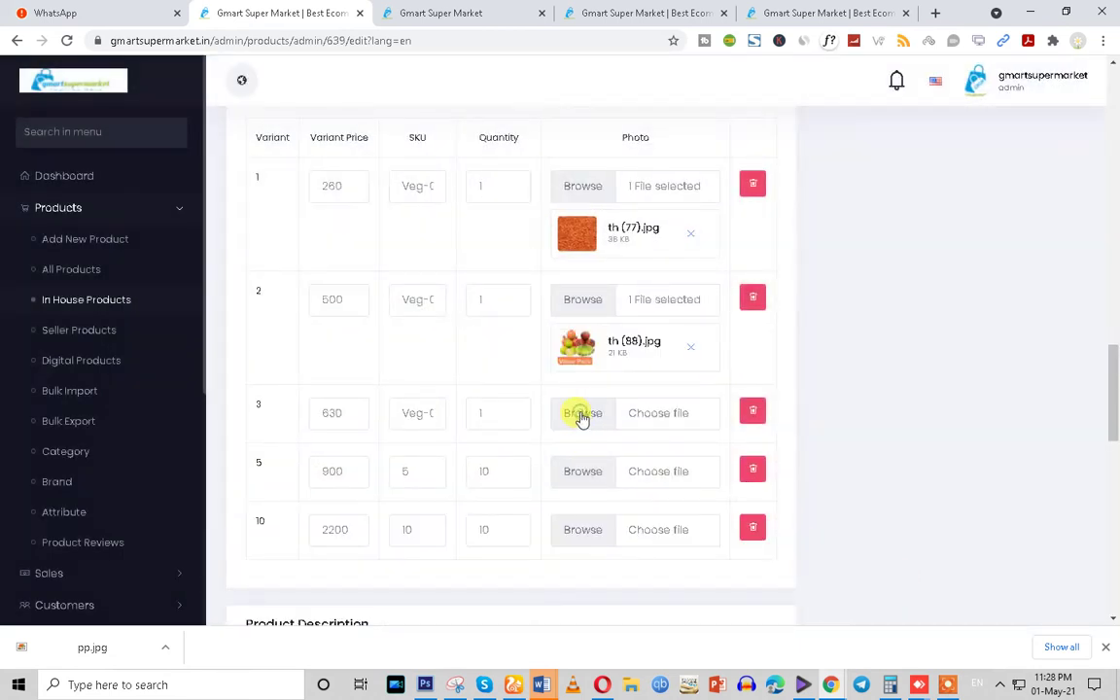
{"action": "left_click", "coordinate": [581, 414]}
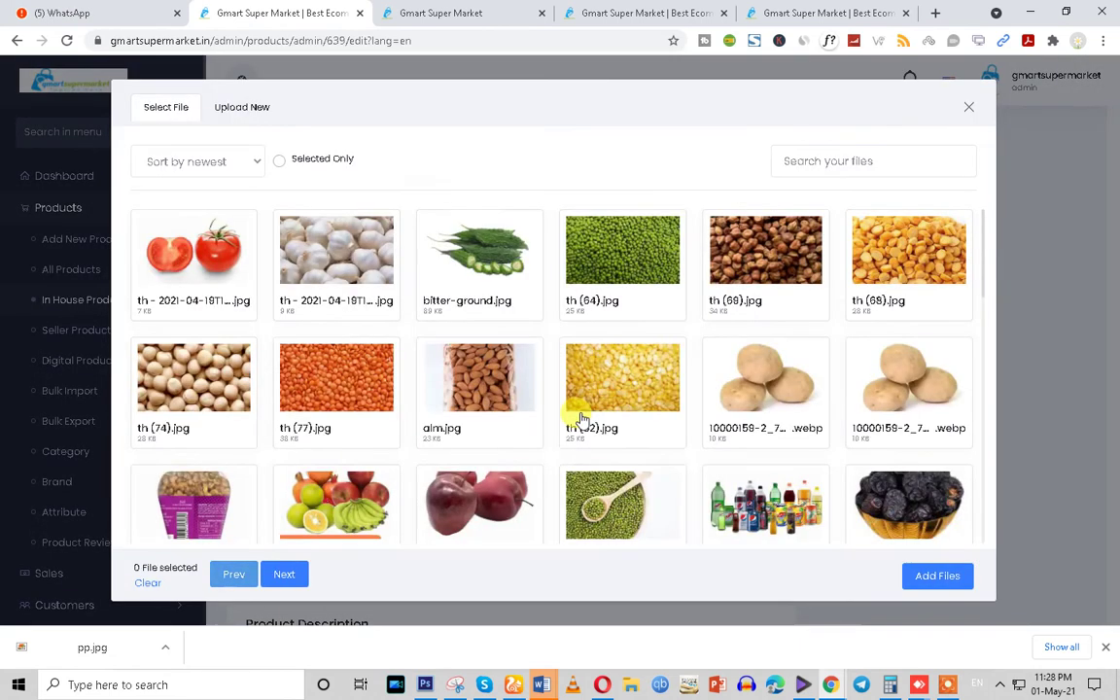
{"action": "left_click", "coordinate": [759, 388]}
{"action": "left_click", "coordinate": [936, 575]}
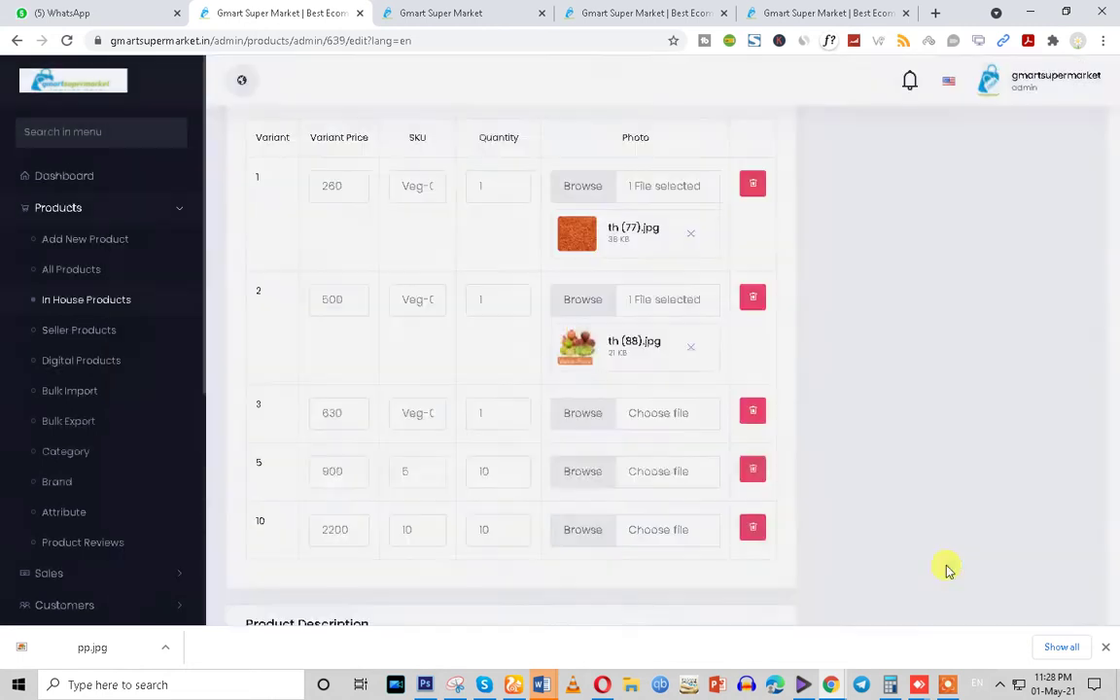
Attach a jar-of-nuts photo to variant 5 and a red apple photo to variant 10
{"action": "scroll", "coordinate": [563, 486], "scroll_direction": "down", "scroll_amount": 3}
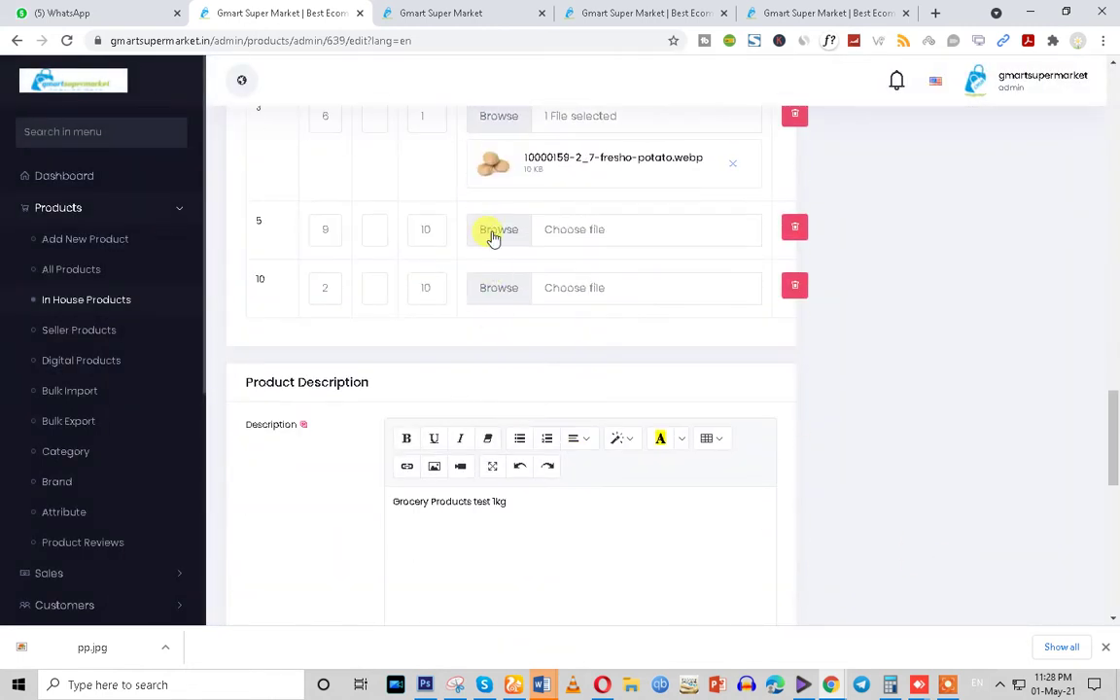
{"action": "left_click", "coordinate": [493, 234]}
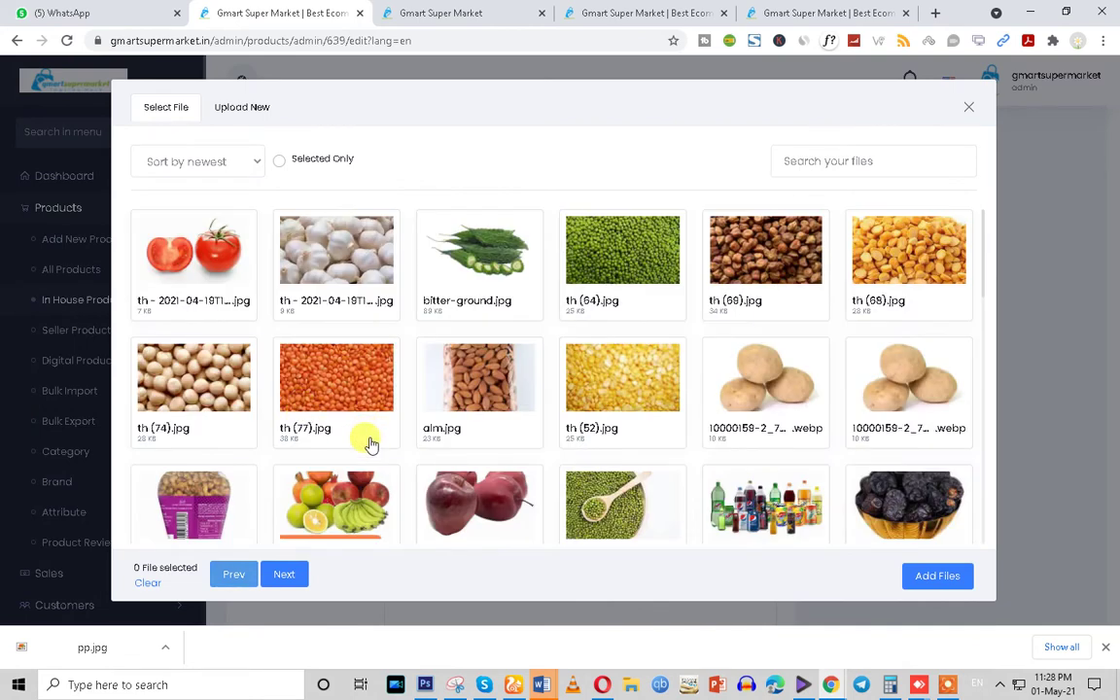
{"action": "left_click", "coordinate": [194, 486]}
{"action": "left_click", "coordinate": [937, 575]}
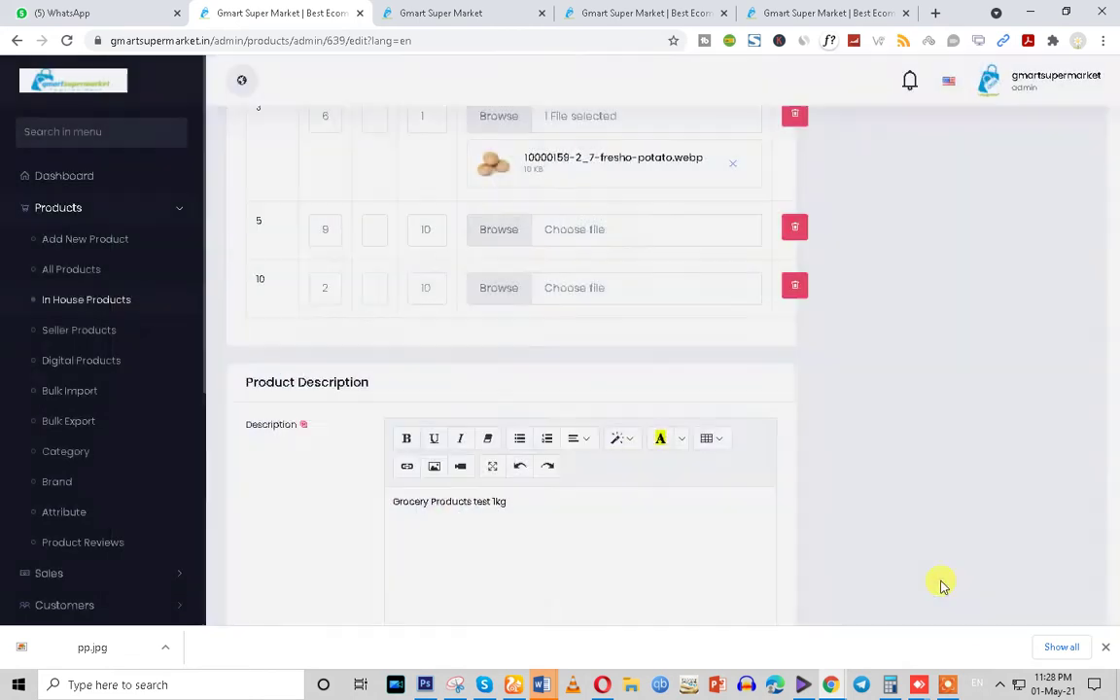
{"action": "left_click", "coordinate": [499, 346]}
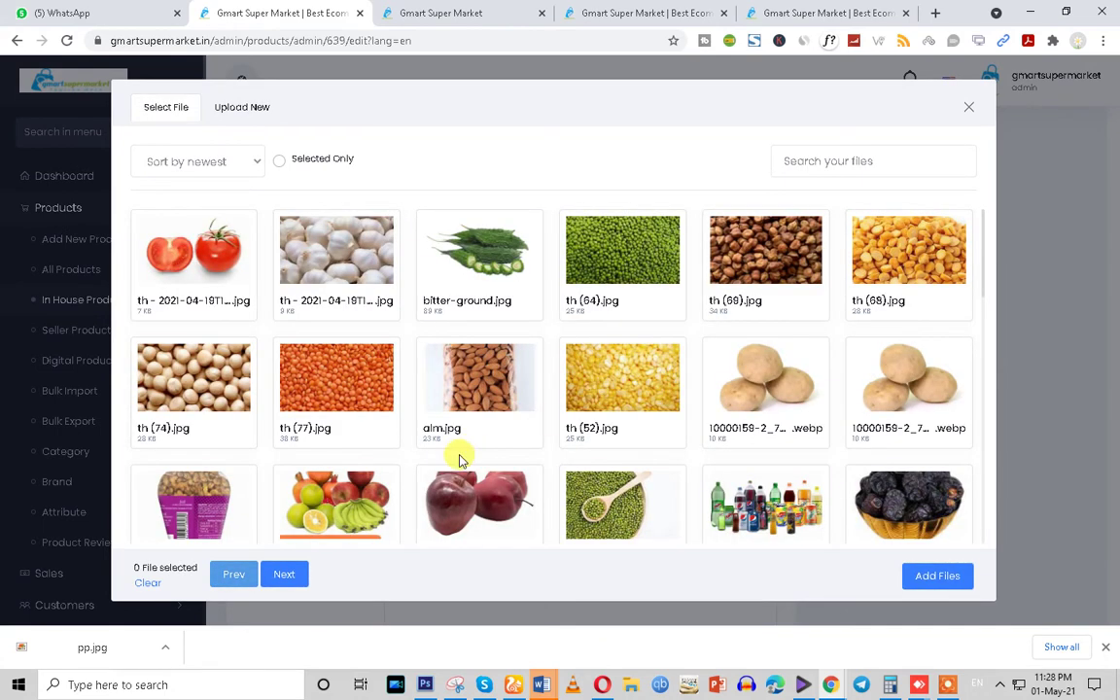
{"action": "scroll", "coordinate": [462, 457], "scroll_direction": "down", "scroll_amount": 3}
{"action": "left_click", "coordinate": [605, 442]}
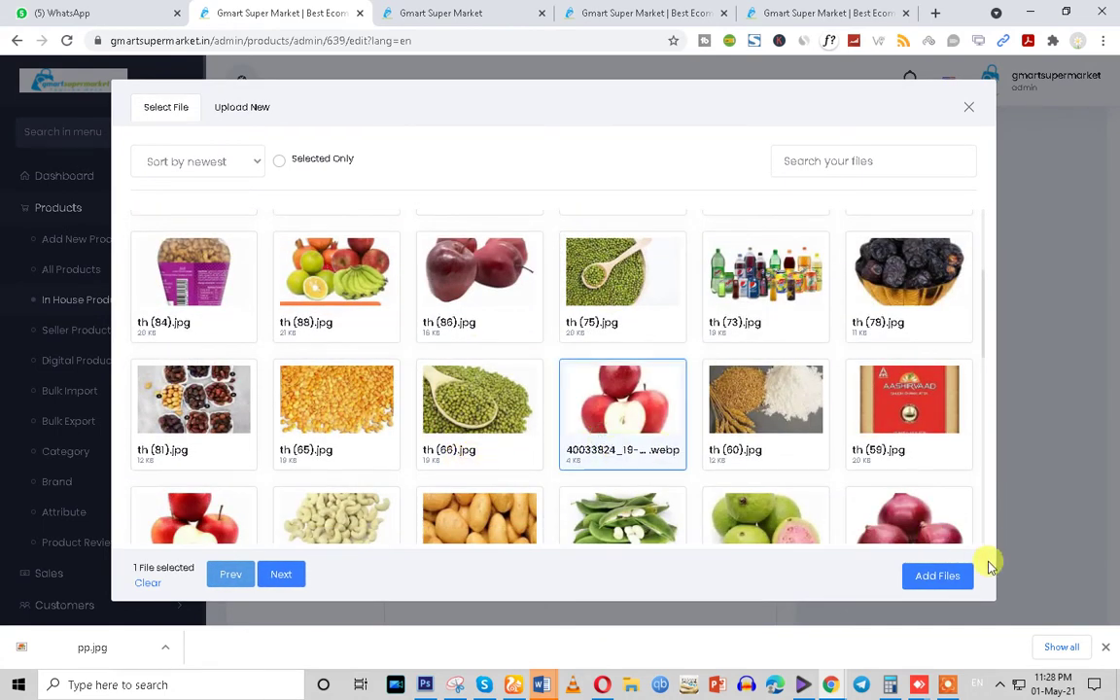
{"action": "left_click", "coordinate": [940, 576]}
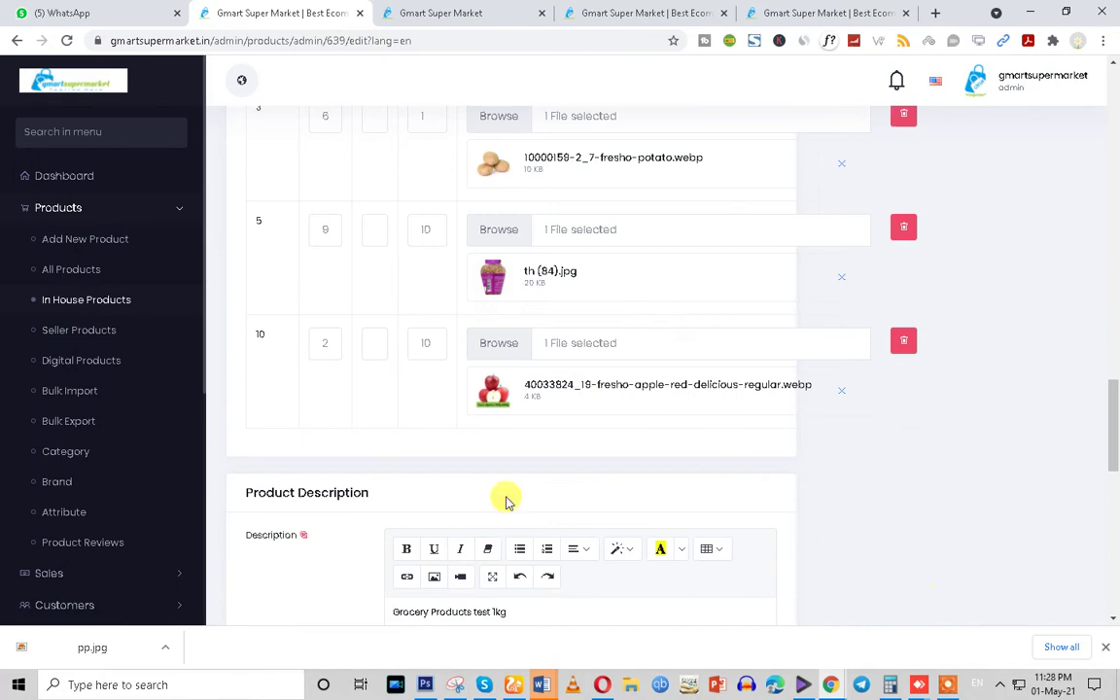
Submit the product changes with Update Product
{"action": "scroll", "coordinate": [447, 501], "scroll_direction": "down", "scroll_amount": 3}
{"action": "scroll", "coordinate": [394, 499], "scroll_direction": "up", "scroll_amount": 10}
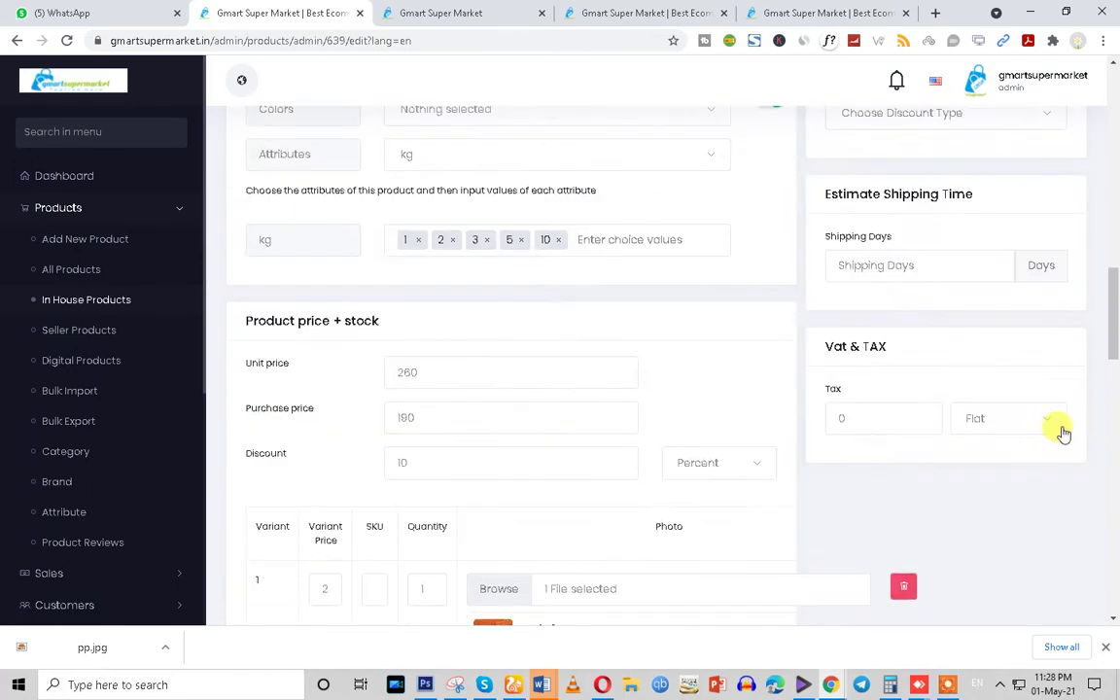
{"action": "left_click_drag", "start_coordinate": [1115, 329], "coordinate": [1113, 592]}
{"action": "left_click", "coordinate": [1007, 562]}
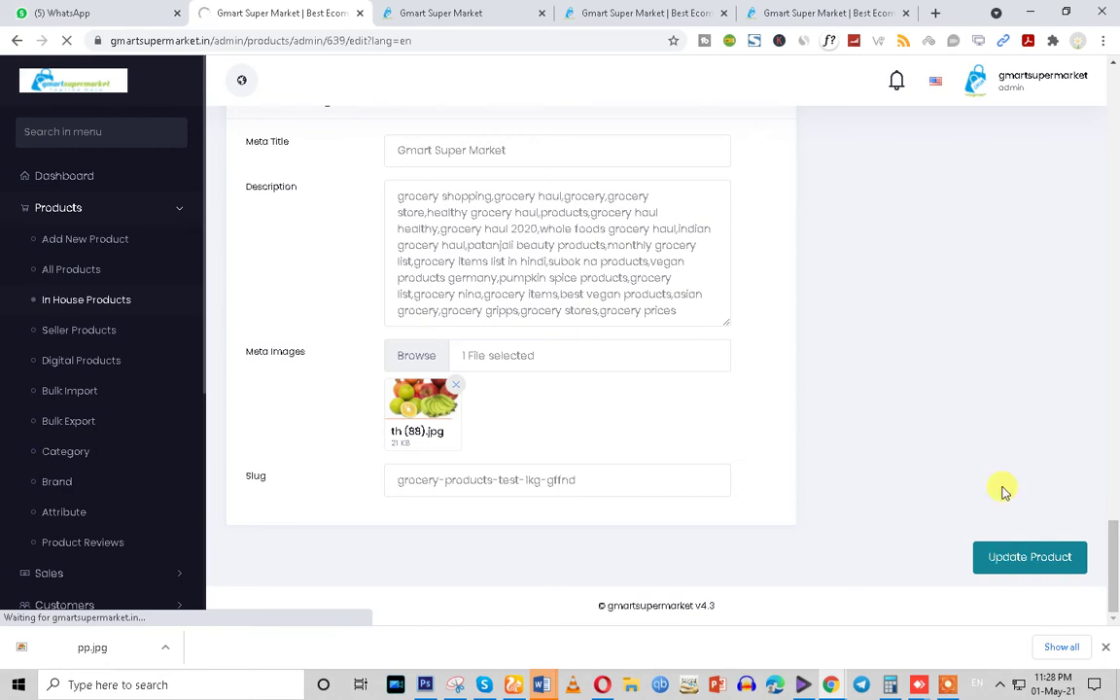
{"action": "scroll", "coordinate": [394, 375], "scroll_direction": "up", "scroll_amount": 3}
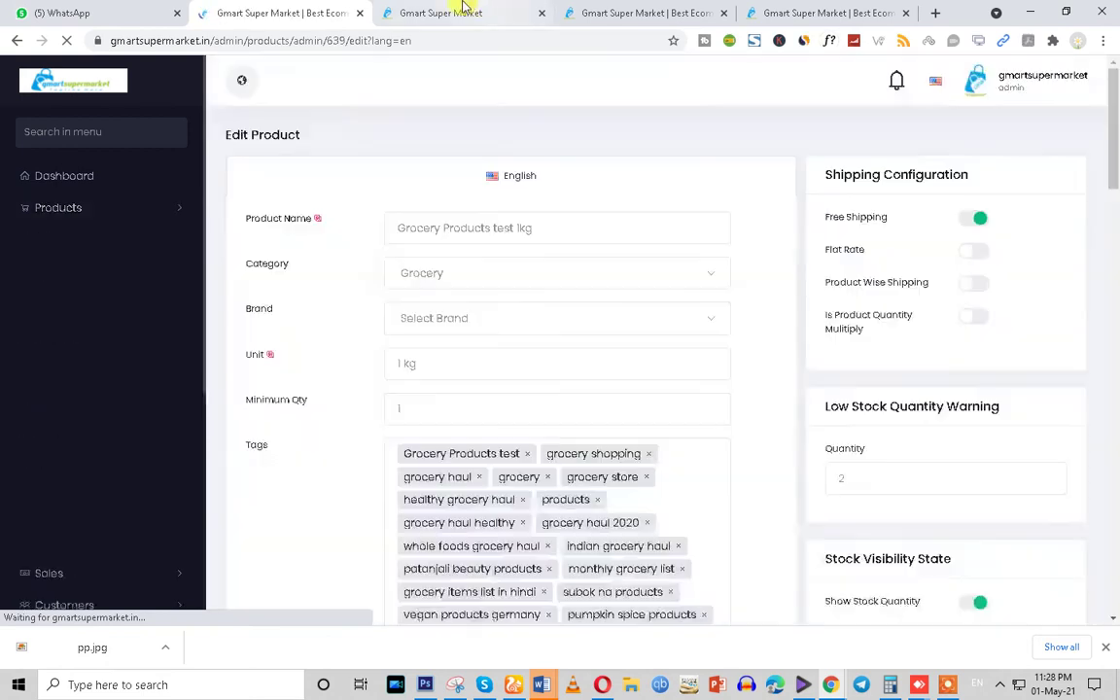
{"action": "left_click", "coordinate": [457, 13]}
Reload the product page and check the 1 kg price Rs234 and the 2 kg total Rs450
{"action": "left_click", "coordinate": [43, 40]}
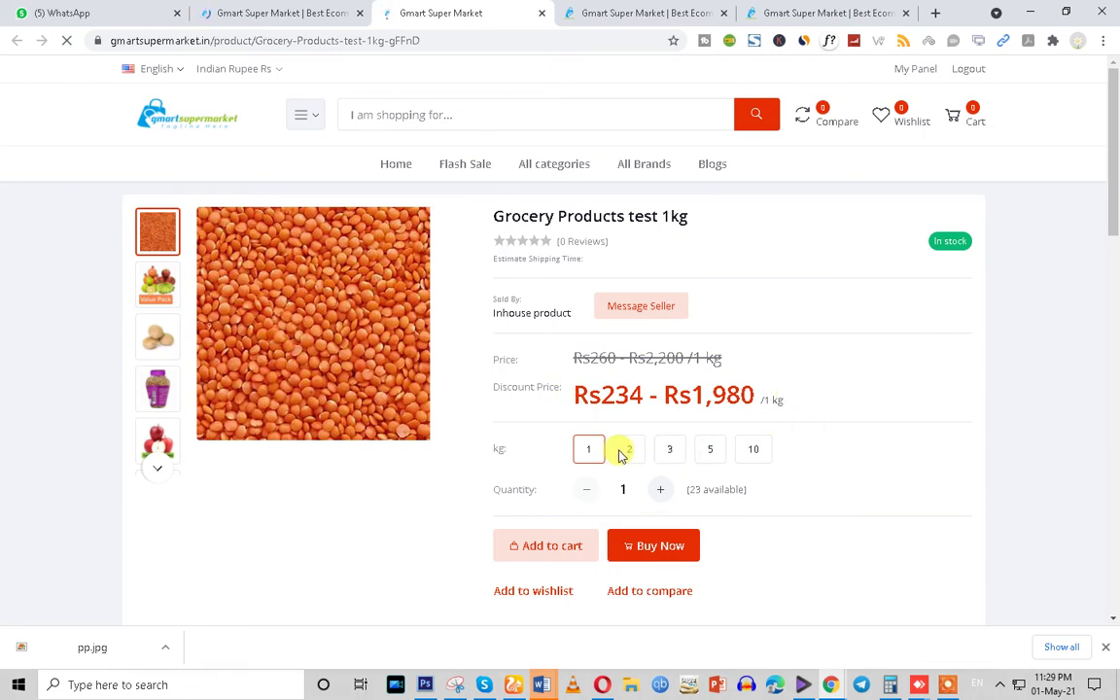
{"action": "triple_click", "coordinate": [607, 399]}
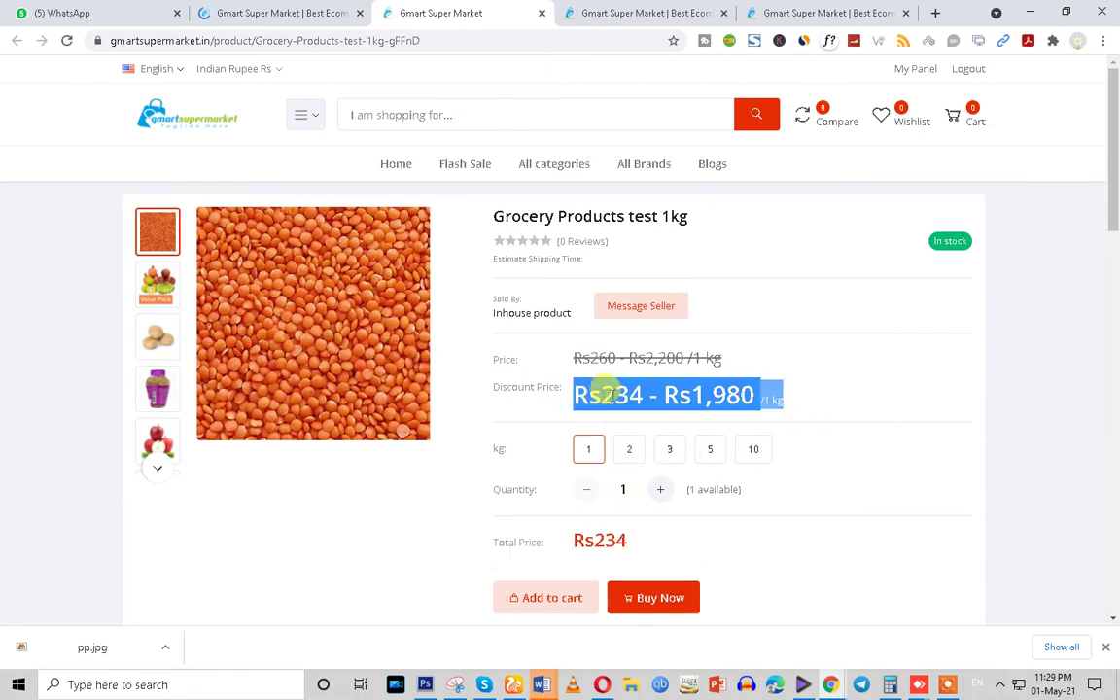
{"action": "left_click", "coordinate": [811, 400]}
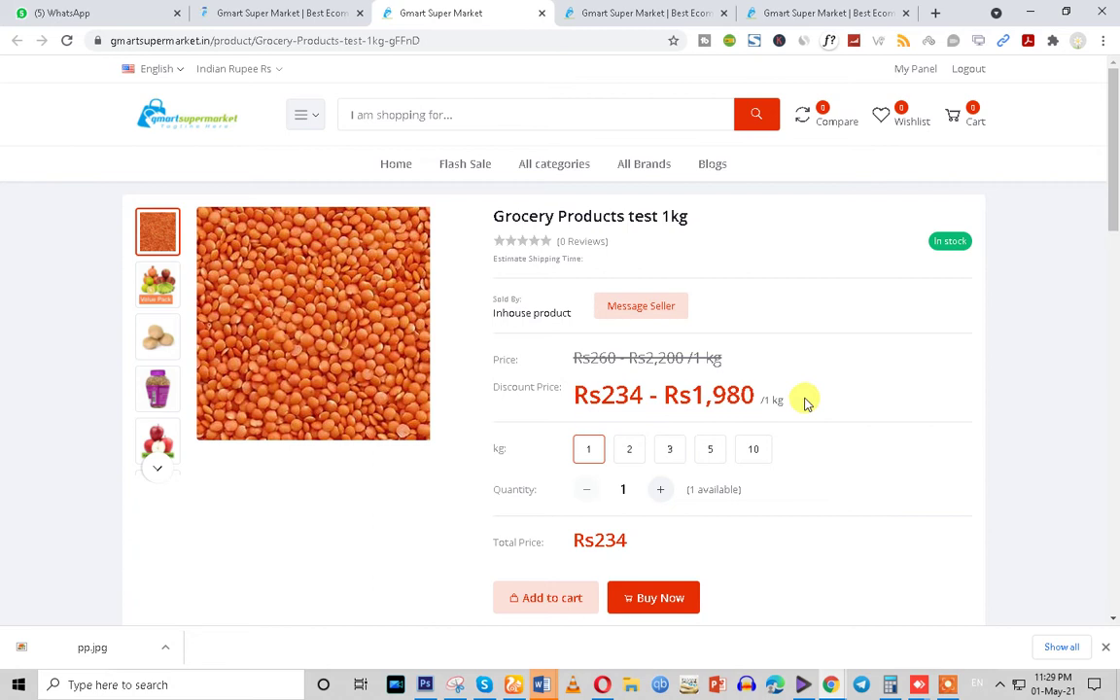
{"action": "left_click_drag", "start_coordinate": [601, 394], "coordinate": [841, 404]}
{"action": "left_click", "coordinate": [863, 409]}
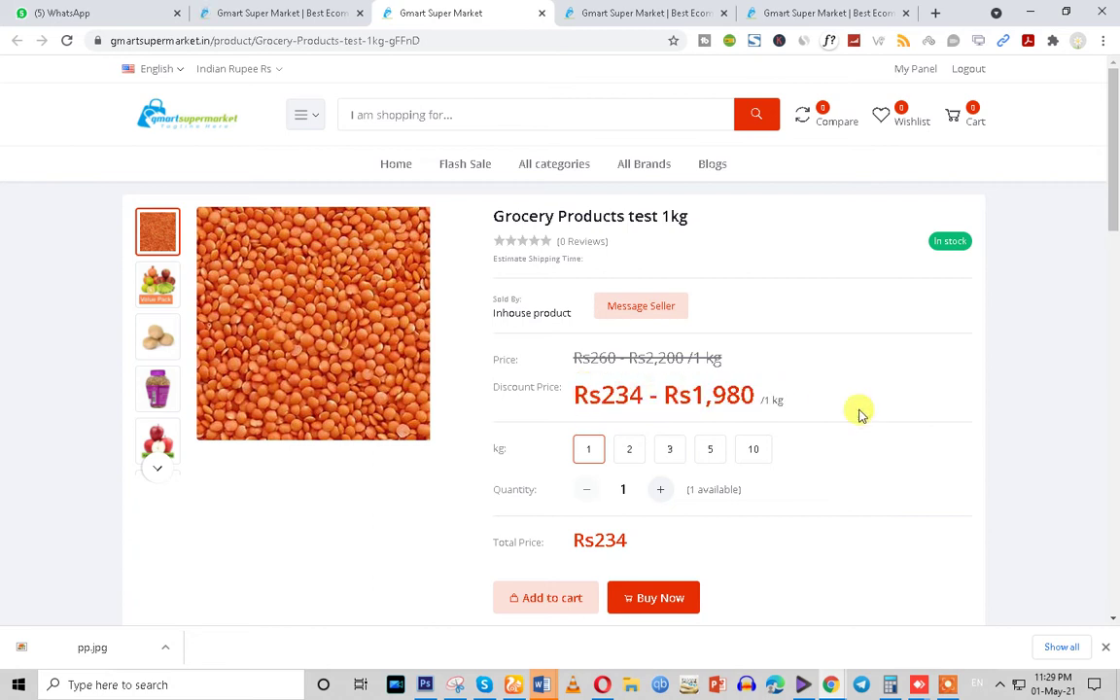
{"action": "left_click", "coordinate": [623, 463]}
{"action": "left_click_drag", "start_coordinate": [630, 540], "coordinate": [561, 541]}
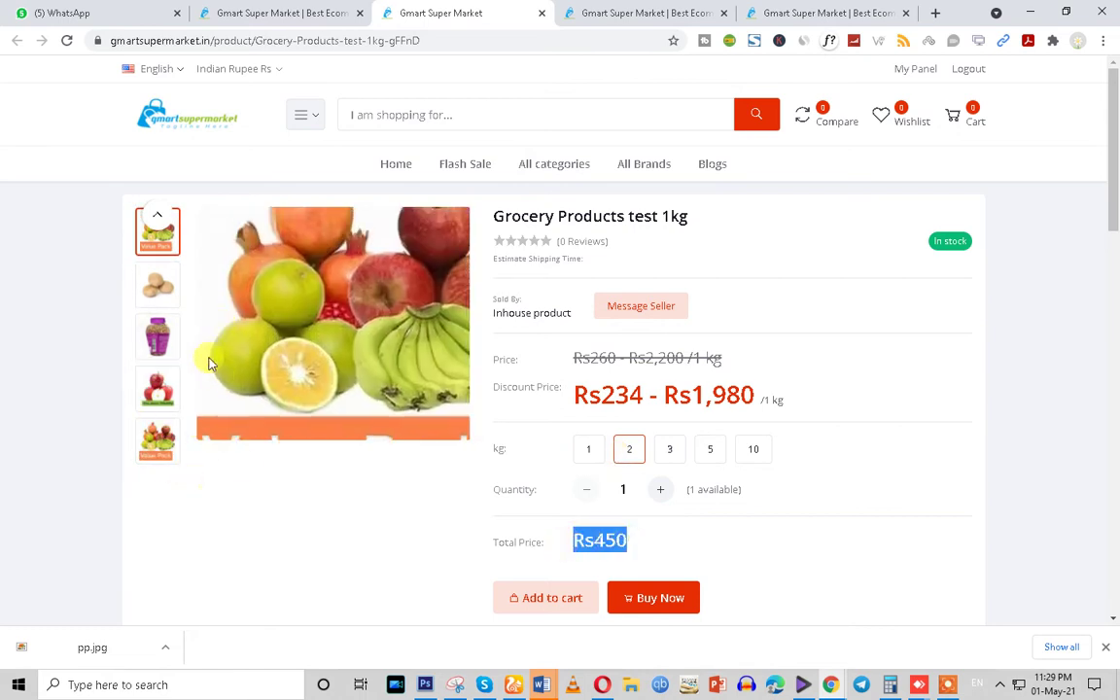
Check the 3 kg total Rs567, the 5 kg and 10 kg options, and their stock counts
{"action": "left_click", "coordinate": [673, 454]}
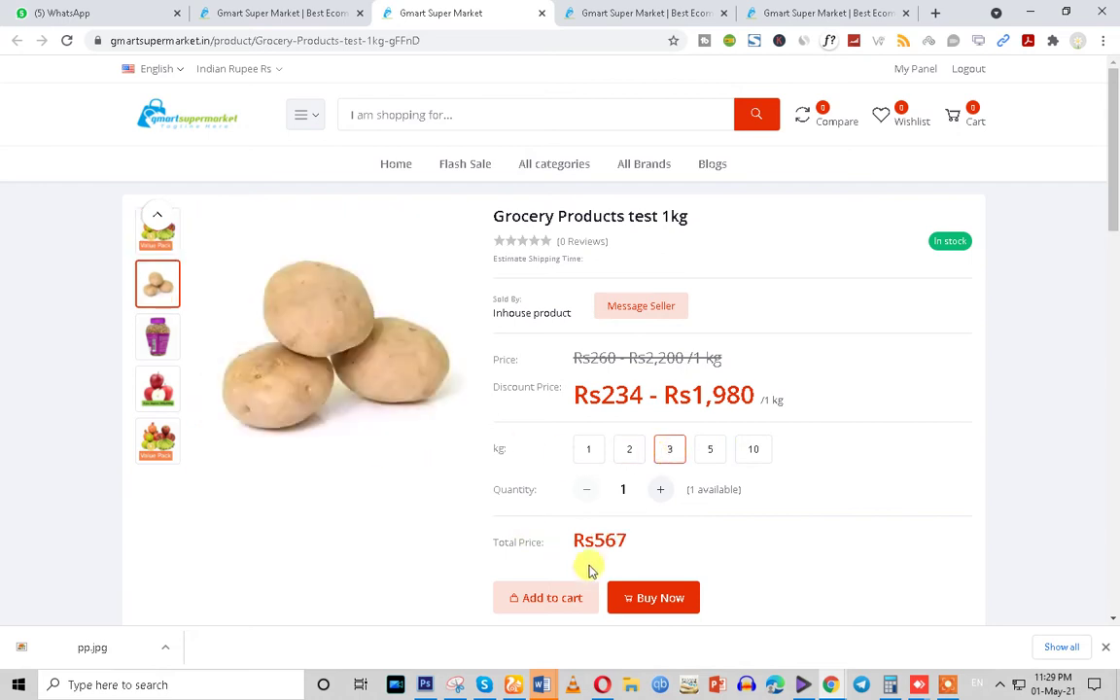
{"action": "left_click_drag", "start_coordinate": [634, 541], "coordinate": [550, 546]}
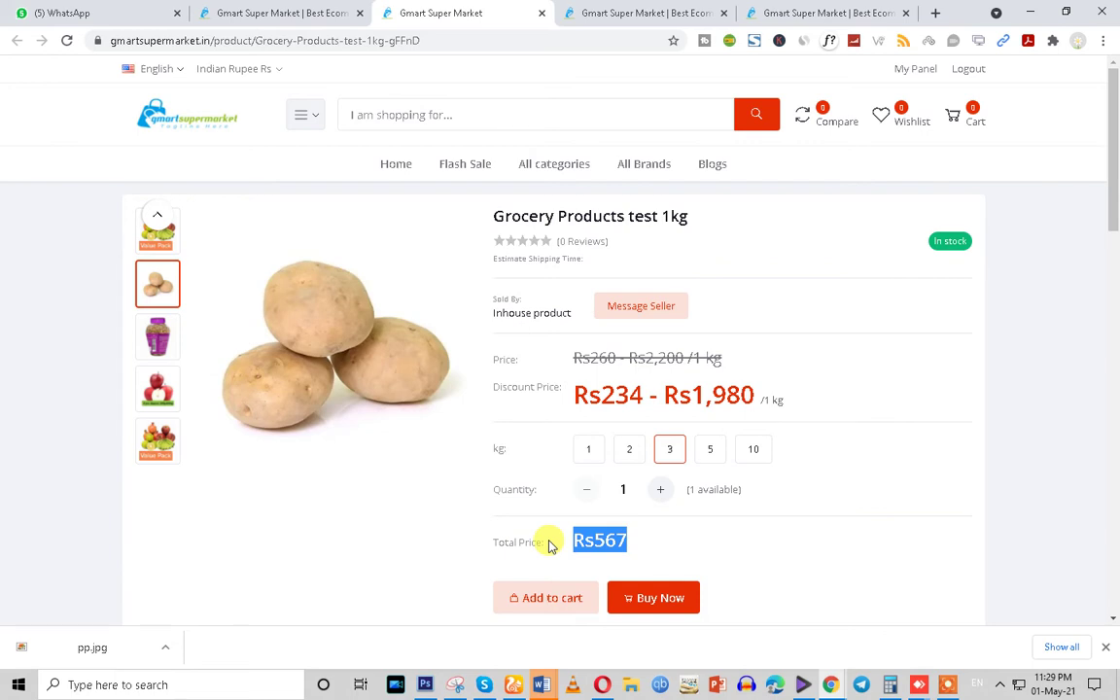
{"action": "left_click", "coordinate": [711, 453]}
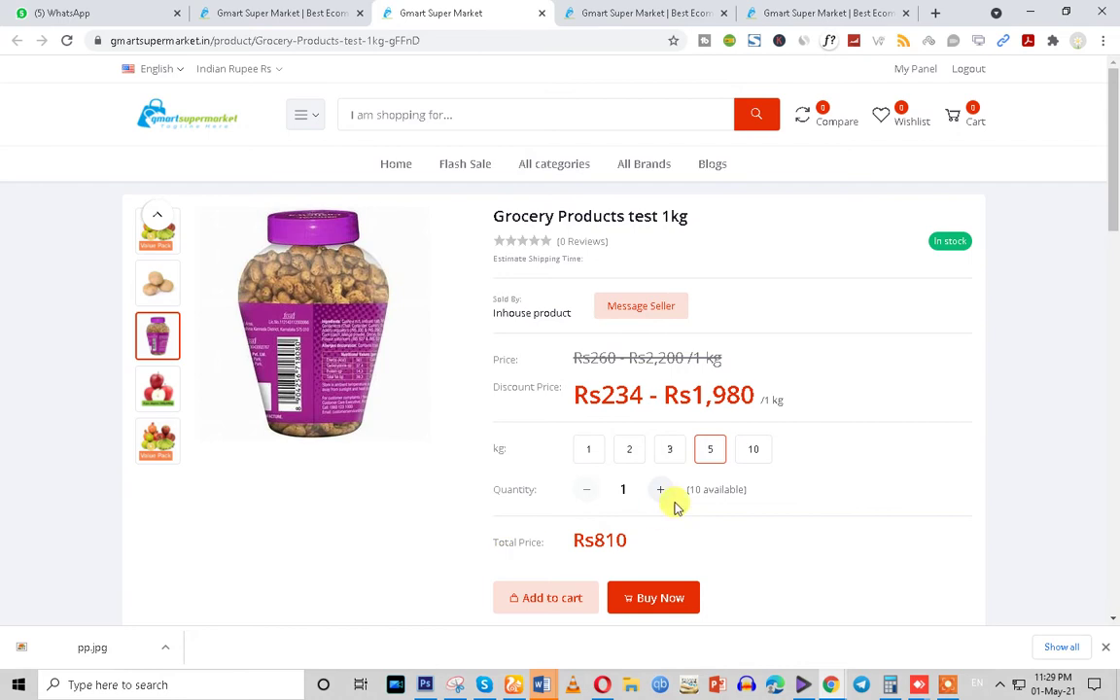
{"action": "left_click", "coordinate": [752, 453]}
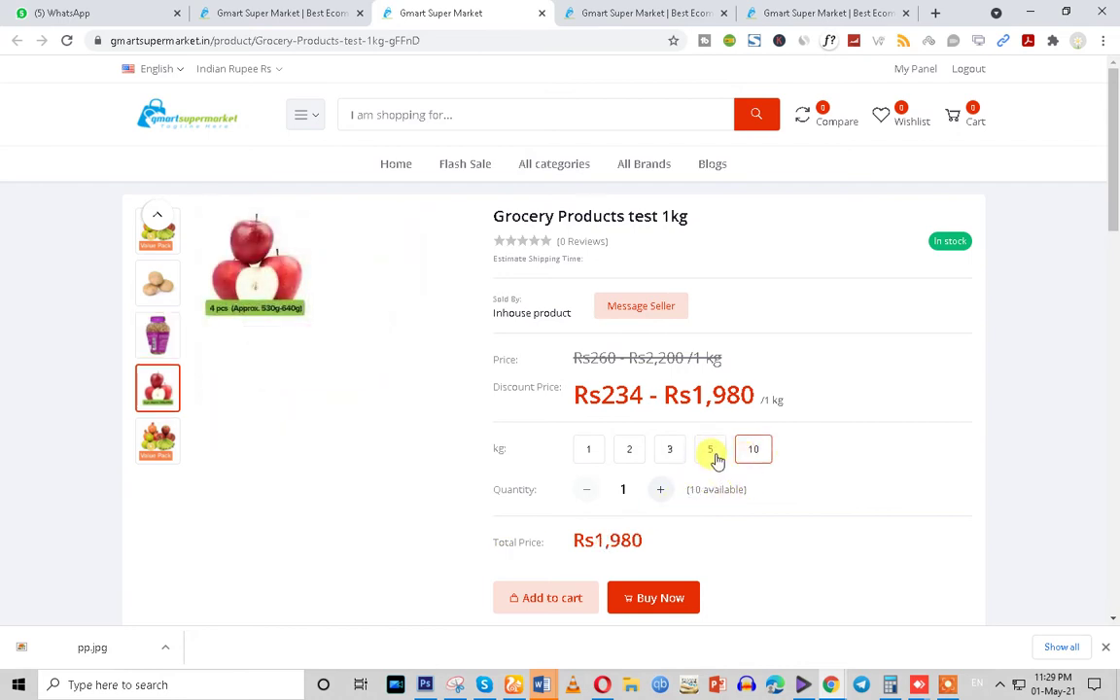
{"action": "left_click", "coordinate": [748, 453]}
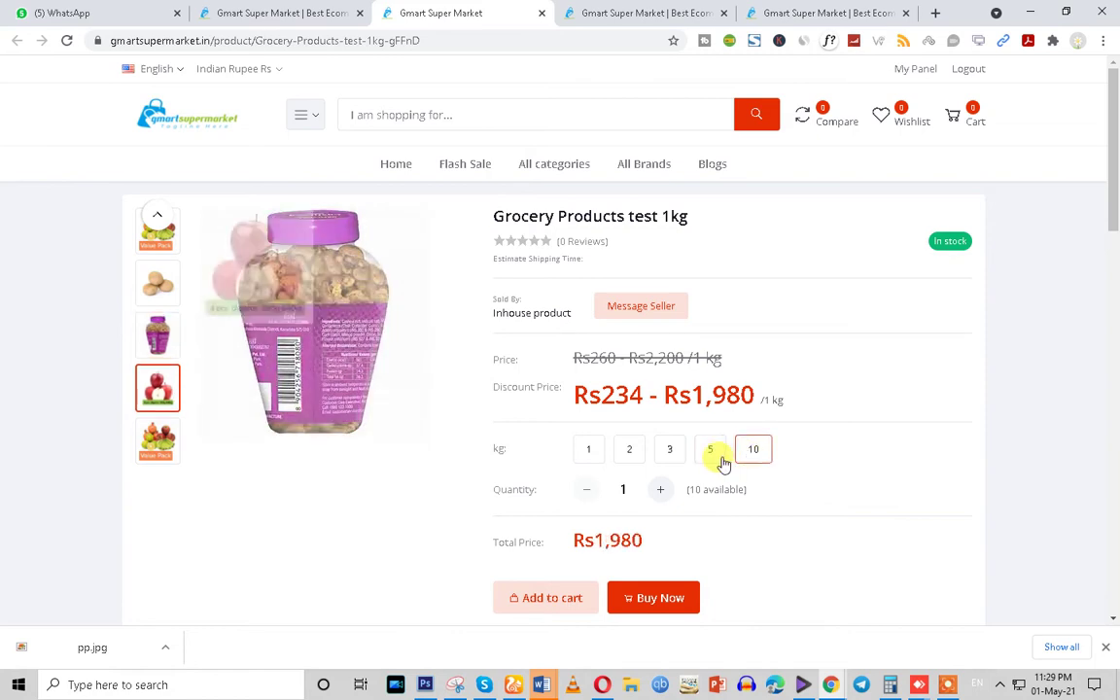
{"action": "left_click", "coordinate": [711, 456]}
{"action": "left_click_drag", "start_coordinate": [691, 490], "coordinate": [746, 498]}
{"action": "left_click", "coordinate": [670, 452]}
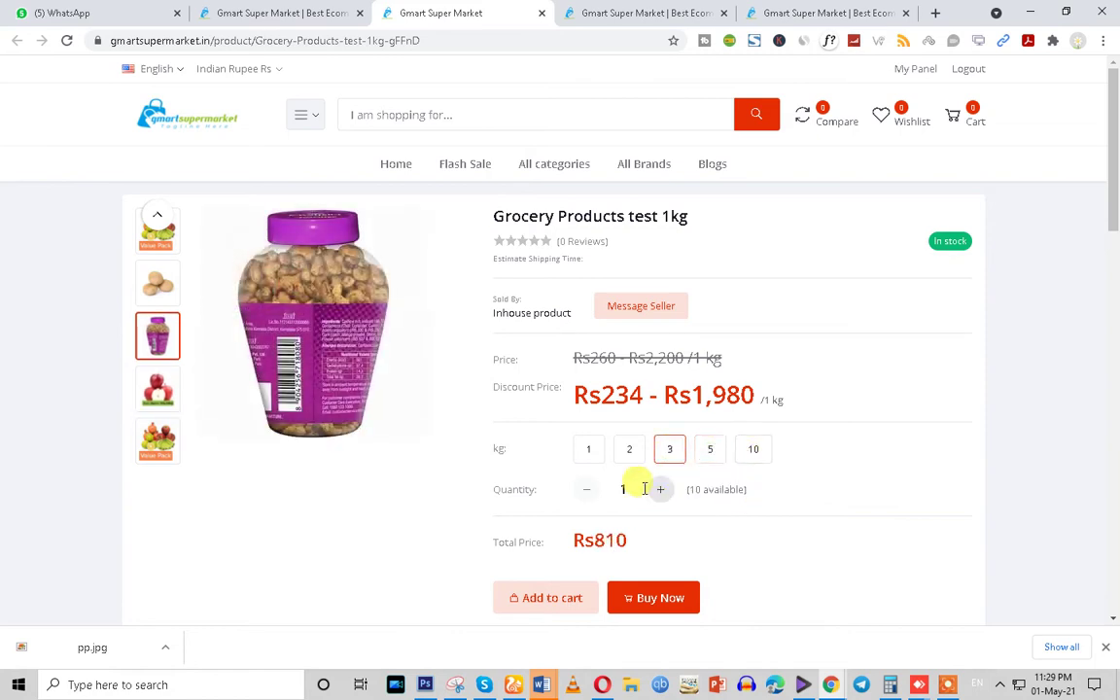
{"action": "left_click", "coordinate": [627, 454]}
{"action": "left_click_drag", "start_coordinate": [692, 487], "coordinate": [740, 493]}
{"action": "scroll", "coordinate": [739, 494], "scroll_direction": "down", "scroll_amount": 2}
{"action": "scroll", "coordinate": [739, 495], "scroll_direction": "up", "scroll_amount": 2}
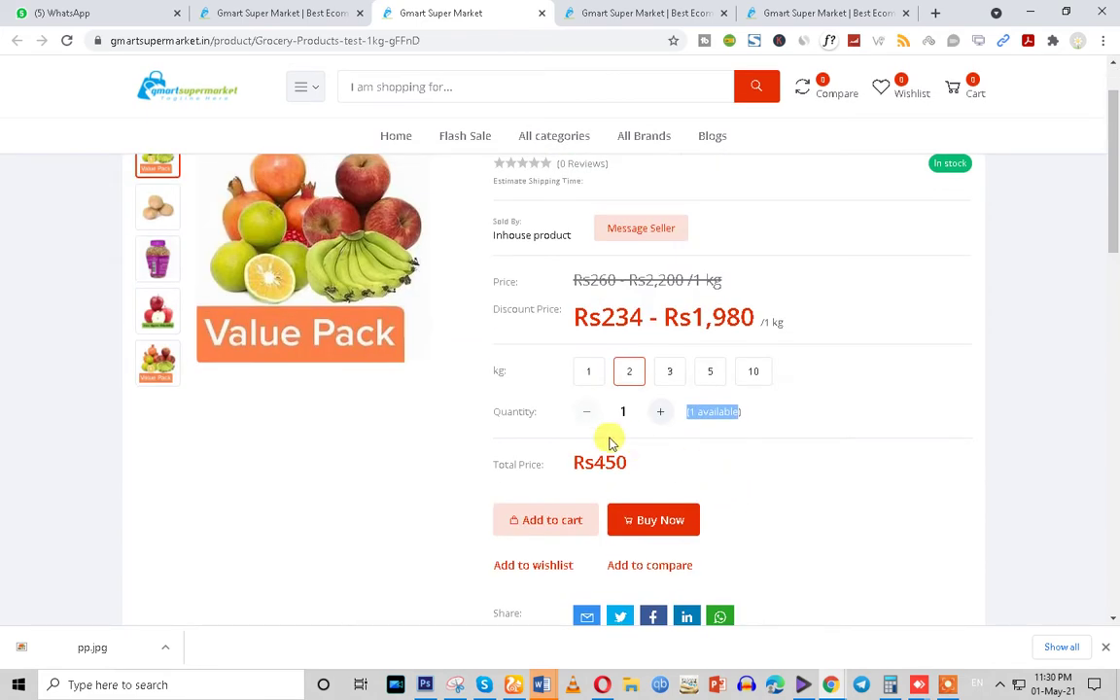
{"action": "scroll", "coordinate": [606, 439], "scroll_direction": "down", "scroll_amount": 3}
Review the Grocery Products test 1kg Edit Product form, then go to Seller Products
{"action": "left_click", "coordinate": [275, 15]}
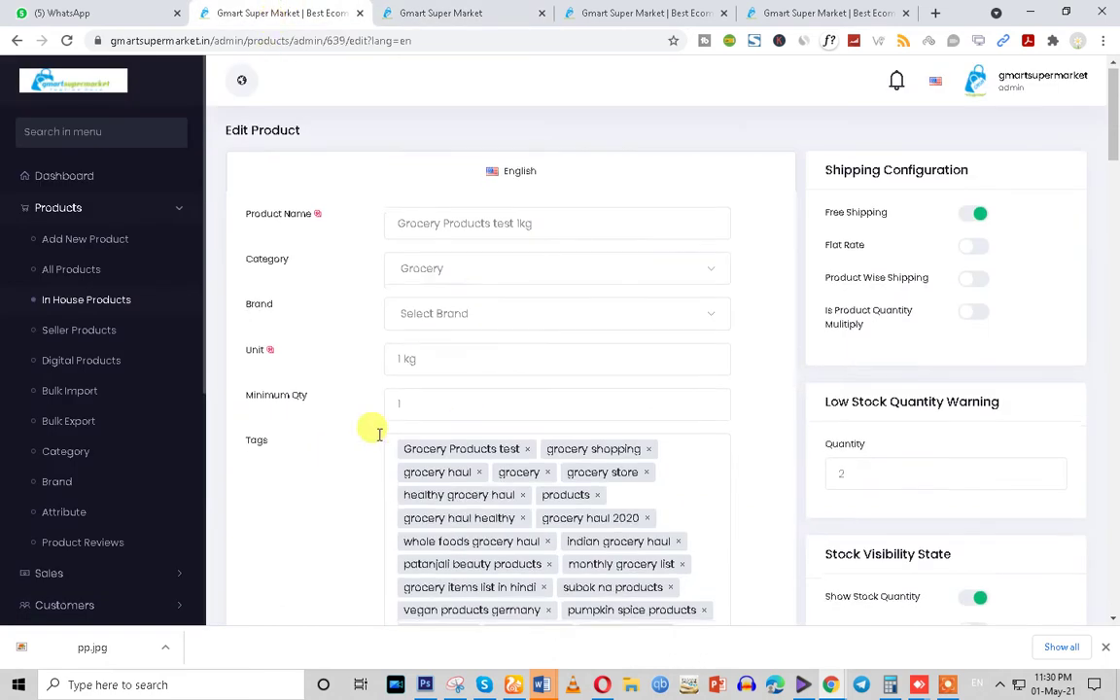
{"action": "scroll", "coordinate": [377, 441], "scroll_direction": "down", "scroll_amount": 4}
{"action": "scroll", "coordinate": [377, 441], "scroll_direction": "down", "scroll_amount": 8}
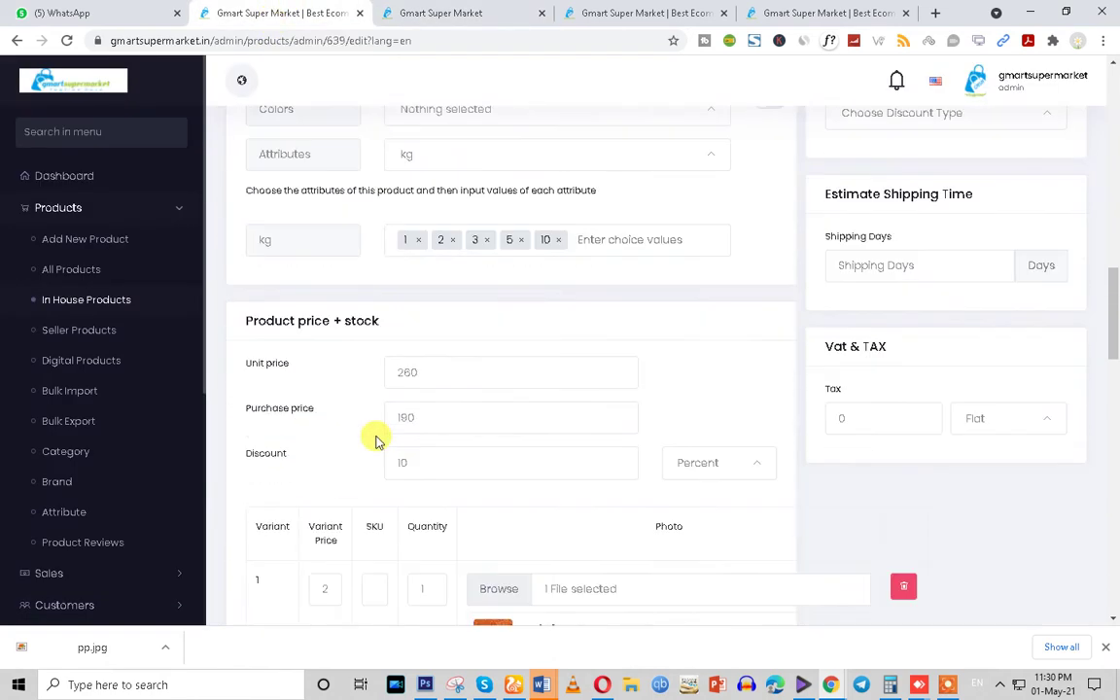
{"action": "scroll", "coordinate": [377, 442], "scroll_direction": "down", "scroll_amount": 2}
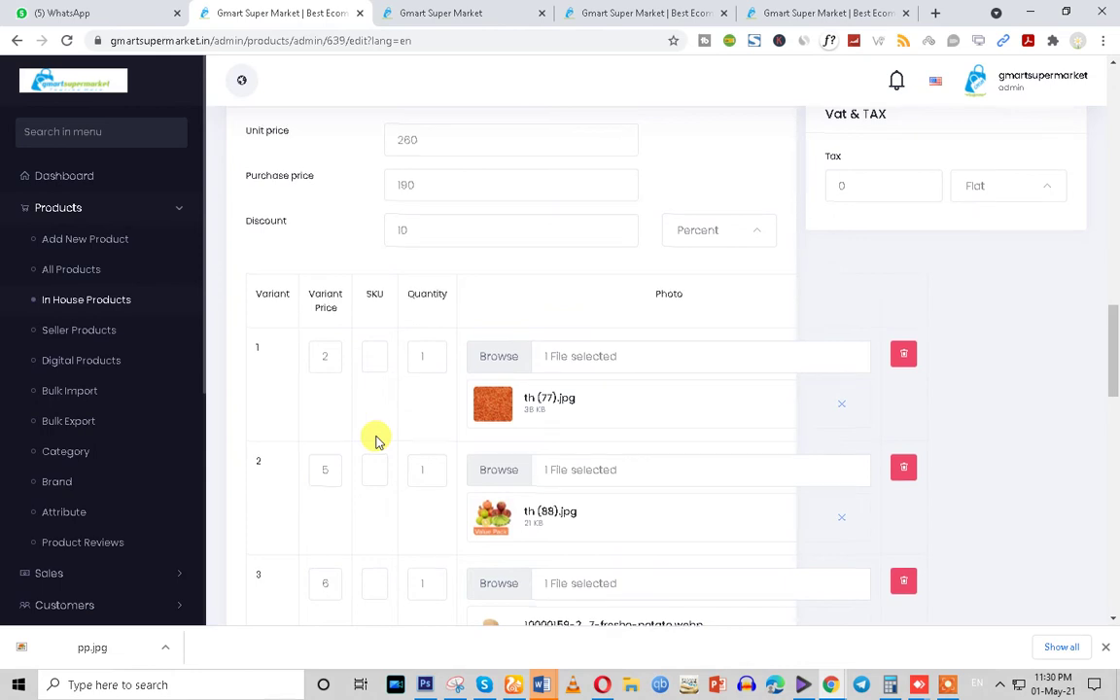
{"action": "scroll", "coordinate": [377, 442], "scroll_direction": "up", "scroll_amount": 6}
{"action": "scroll", "coordinate": [377, 441], "scroll_direction": "up", "scroll_amount": 3}
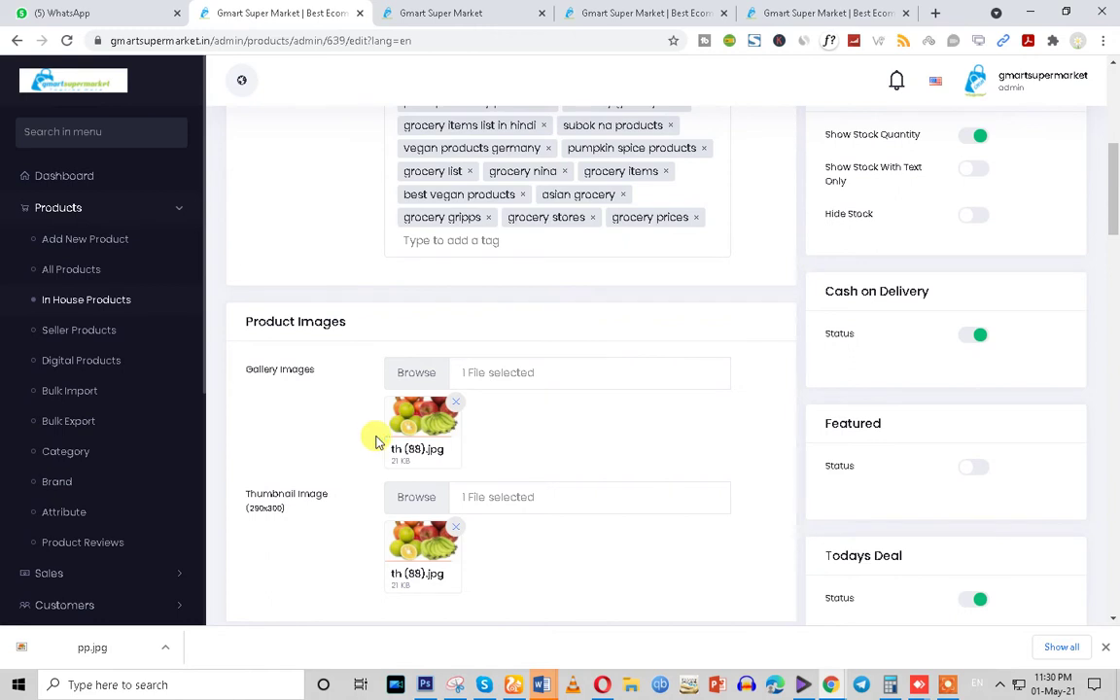
{"action": "scroll", "coordinate": [377, 442], "scroll_direction": "up", "scroll_amount": 5}
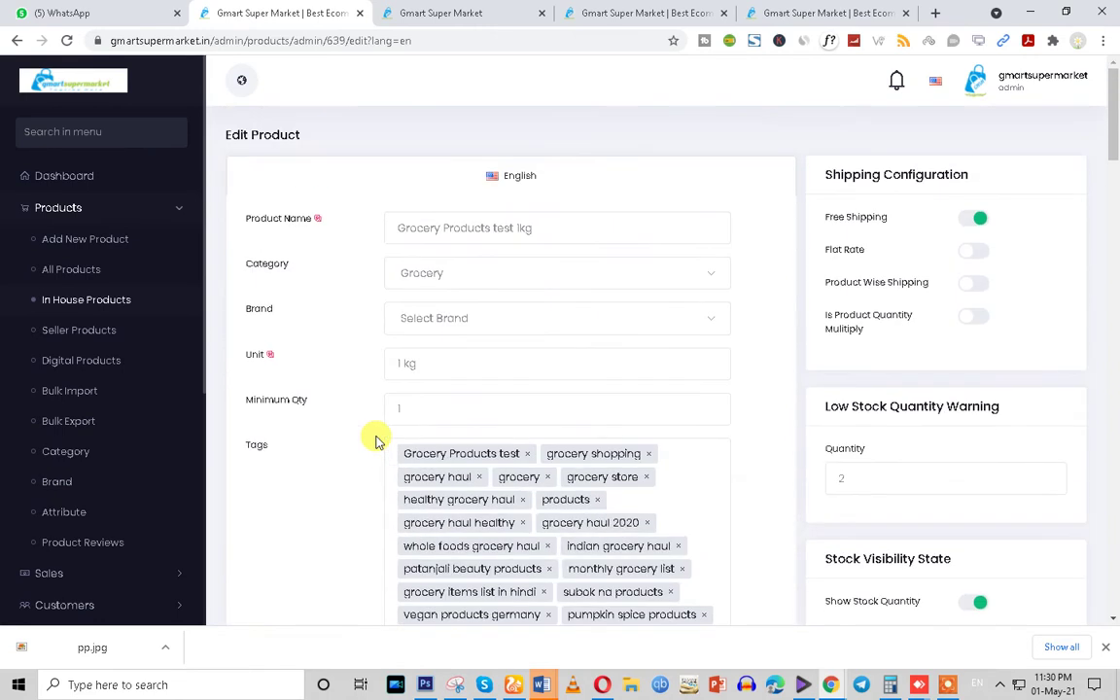
{"action": "left_click", "coordinate": [70, 333]}
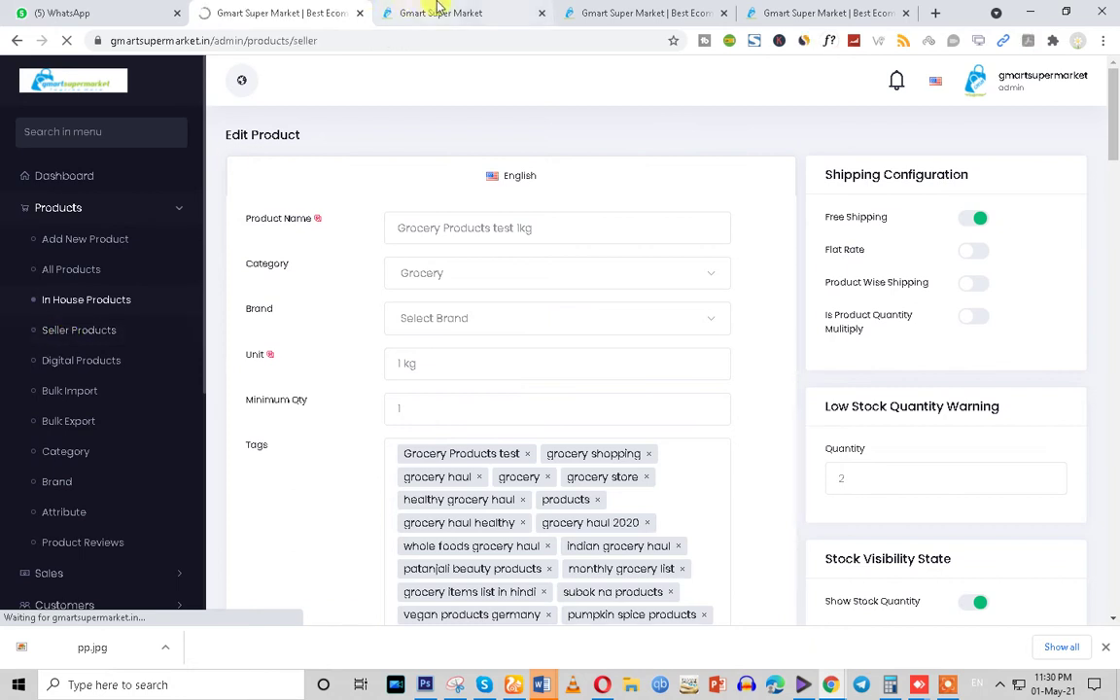
Apply under Be a Seller on the storefront, get 'Admin can not be a seller', and return to admin
{"action": "left_click", "coordinate": [437, 12]}
{"action": "scroll", "coordinate": [505, 350], "scroll_direction": "down", "scroll_amount": 10}
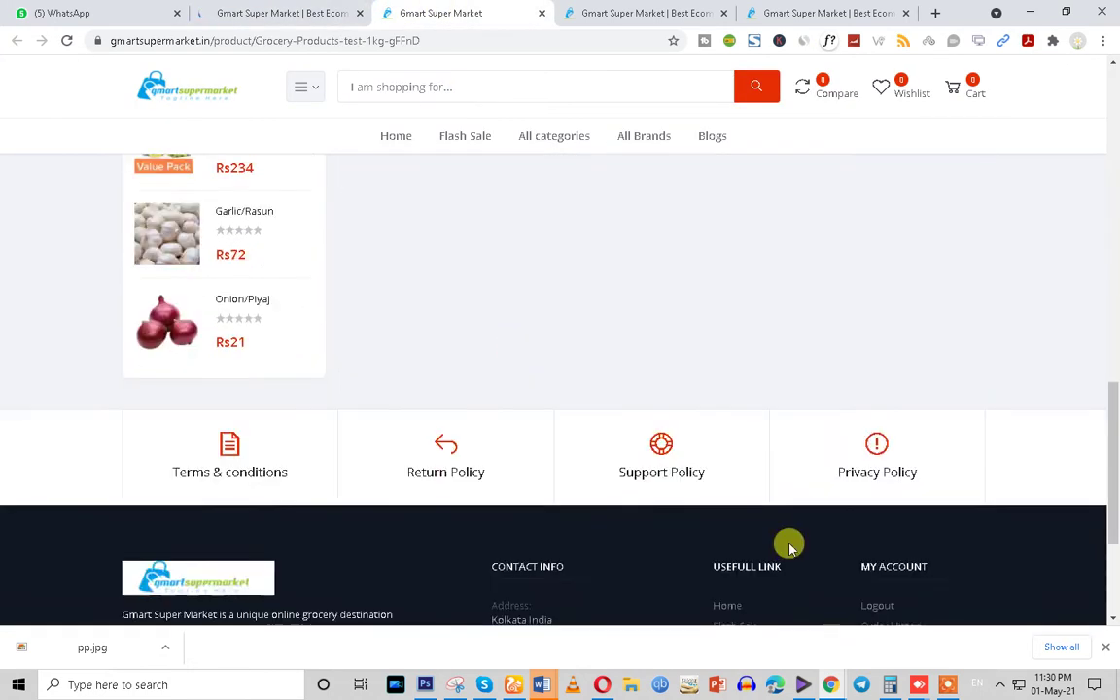
{"action": "left_click", "coordinate": [882, 518]}
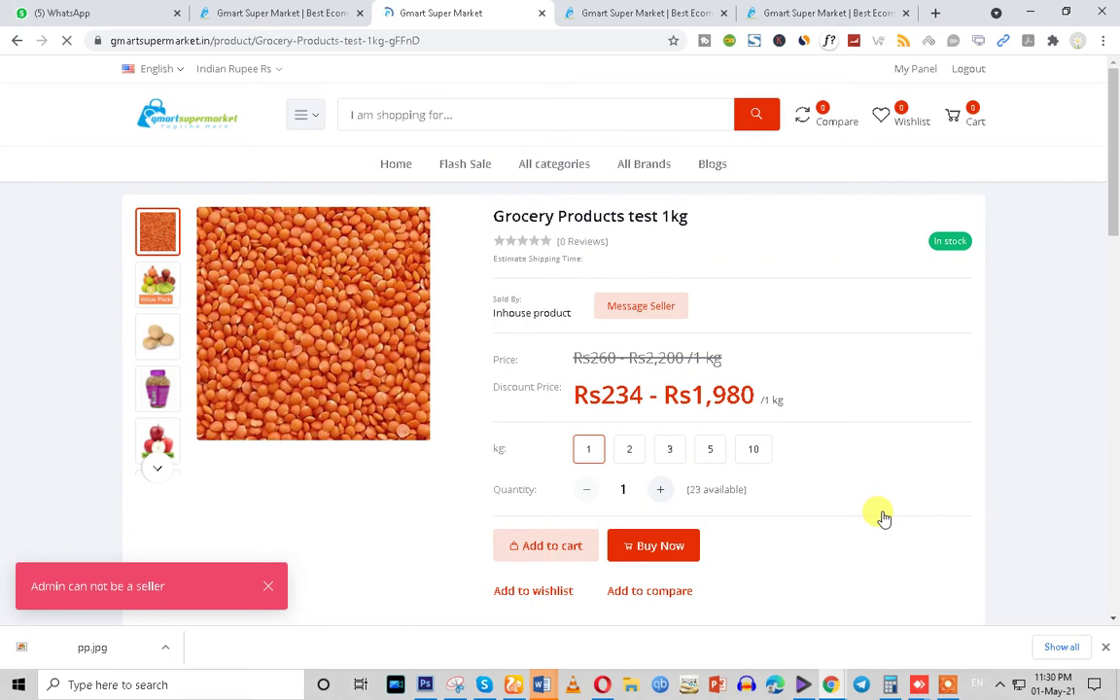
{"action": "scroll", "coordinate": [291, 544], "scroll_direction": "down", "scroll_amount": 1}
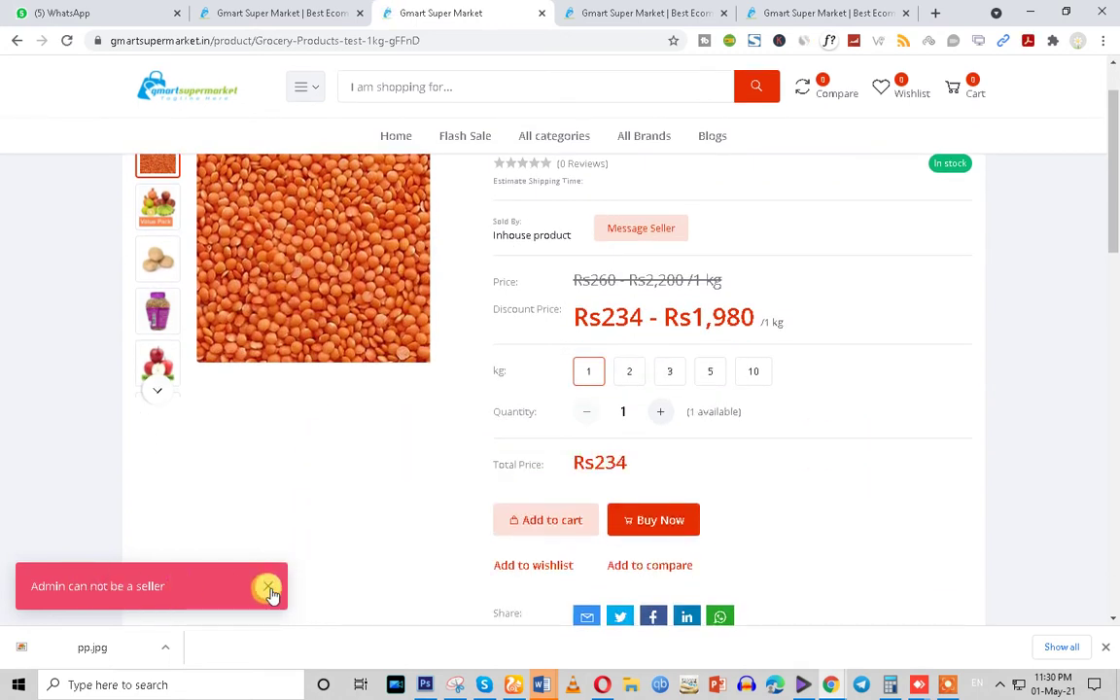
{"action": "scroll", "coordinate": [272, 594], "scroll_direction": "down", "scroll_amount": 15}
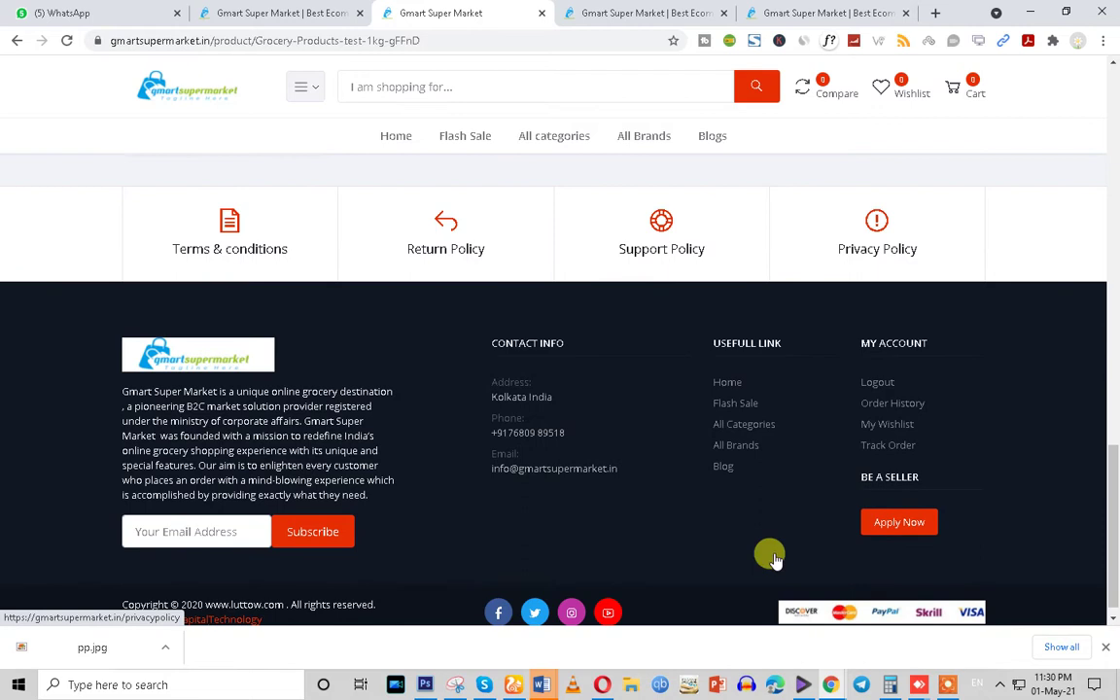
{"action": "left_click", "coordinate": [251, 11]}
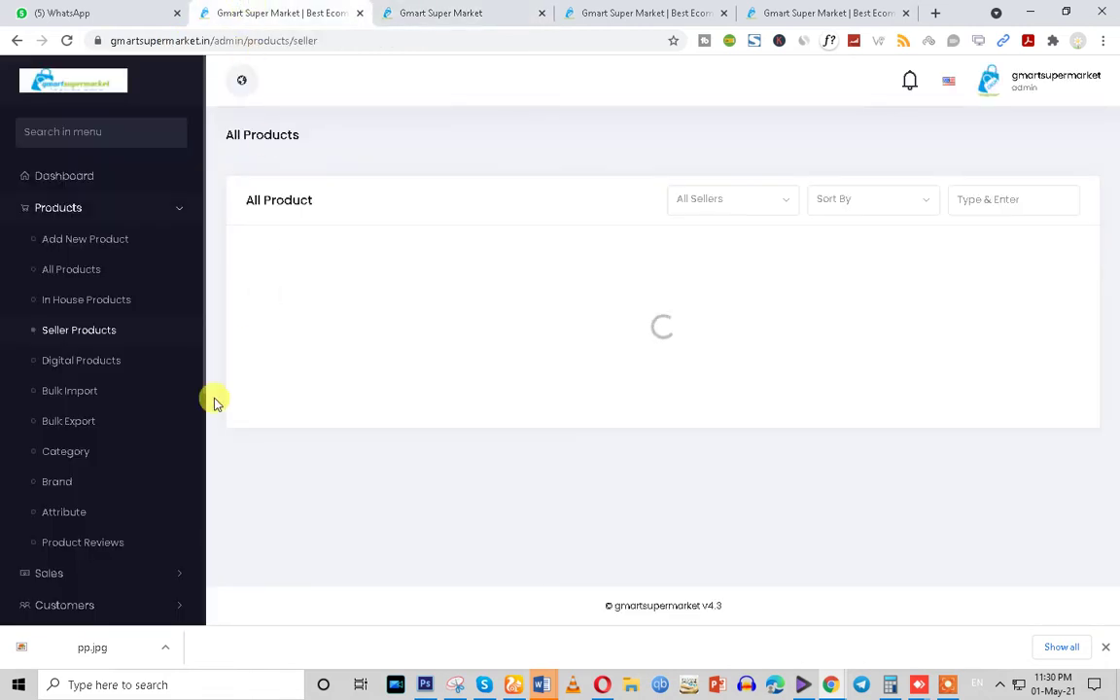
Open Features Activation under Setup & Configurations and view the System and Business Related toggles
{"action": "scroll", "coordinate": [132, 534], "scroll_direction": "down", "scroll_amount": 5}
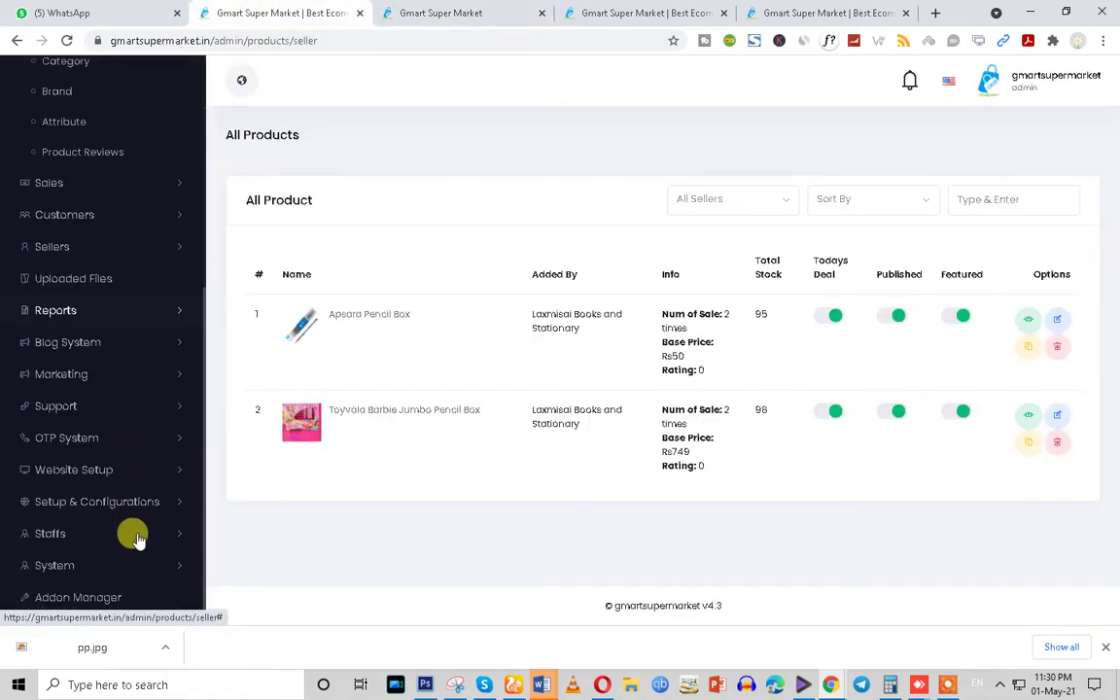
{"action": "left_click", "coordinate": [130, 500]}
{"action": "scroll", "coordinate": [126, 499], "scroll_direction": "down", "scroll_amount": 3}
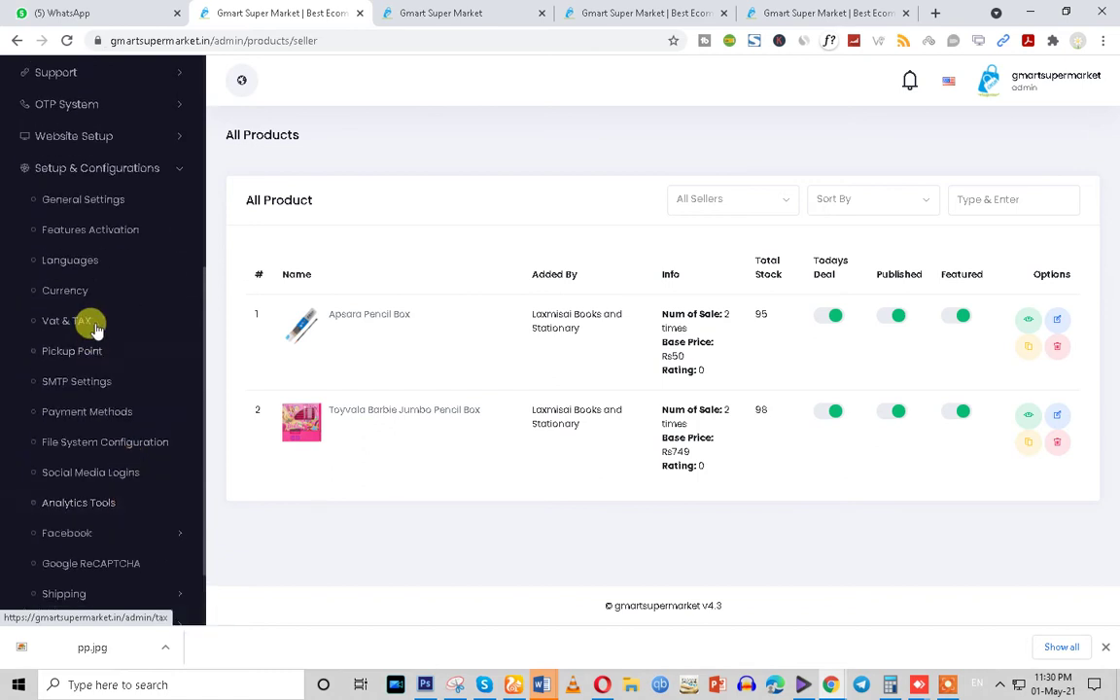
{"action": "left_click", "coordinate": [86, 231]}
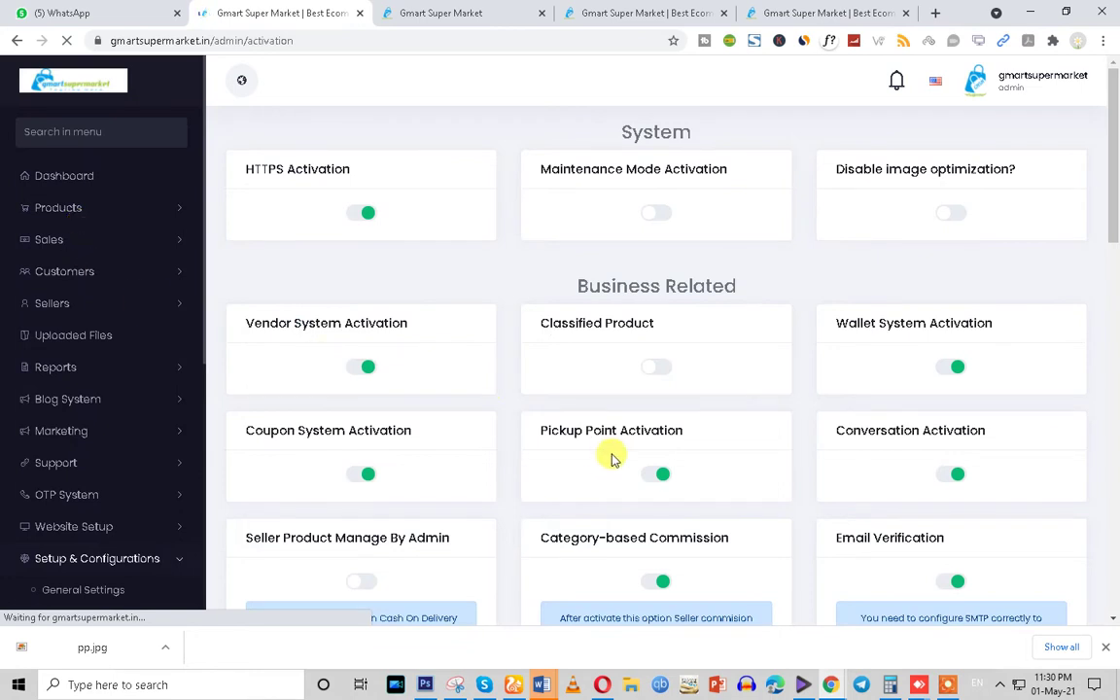
{"action": "scroll", "coordinate": [607, 451], "scroll_direction": "down", "scroll_amount": 2}
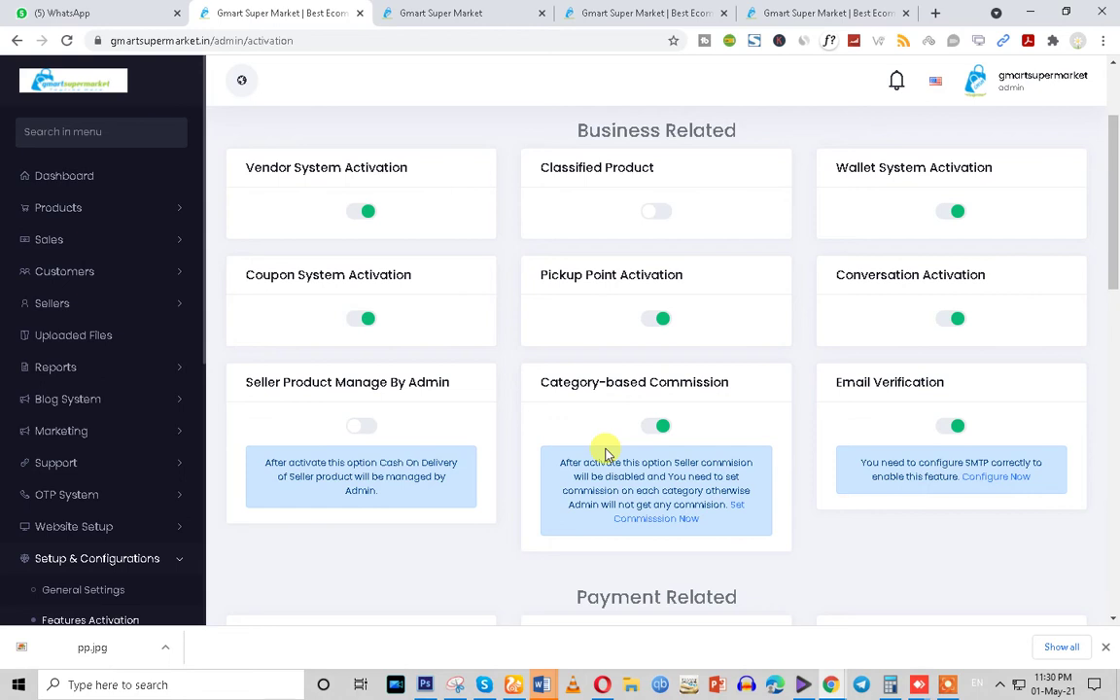
{"action": "scroll", "coordinate": [605, 452], "scroll_direction": "up", "scroll_amount": 2}
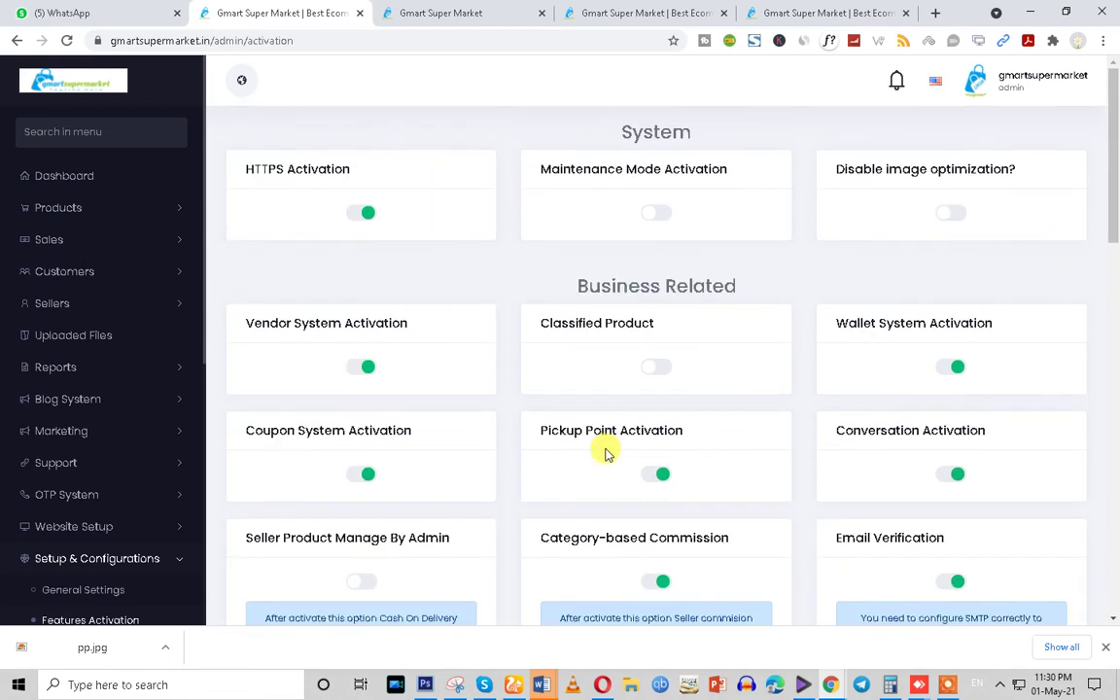
Turn on Maintenance Mode Activation and reload the storefront tab
{"action": "left_click", "coordinate": [649, 215]}
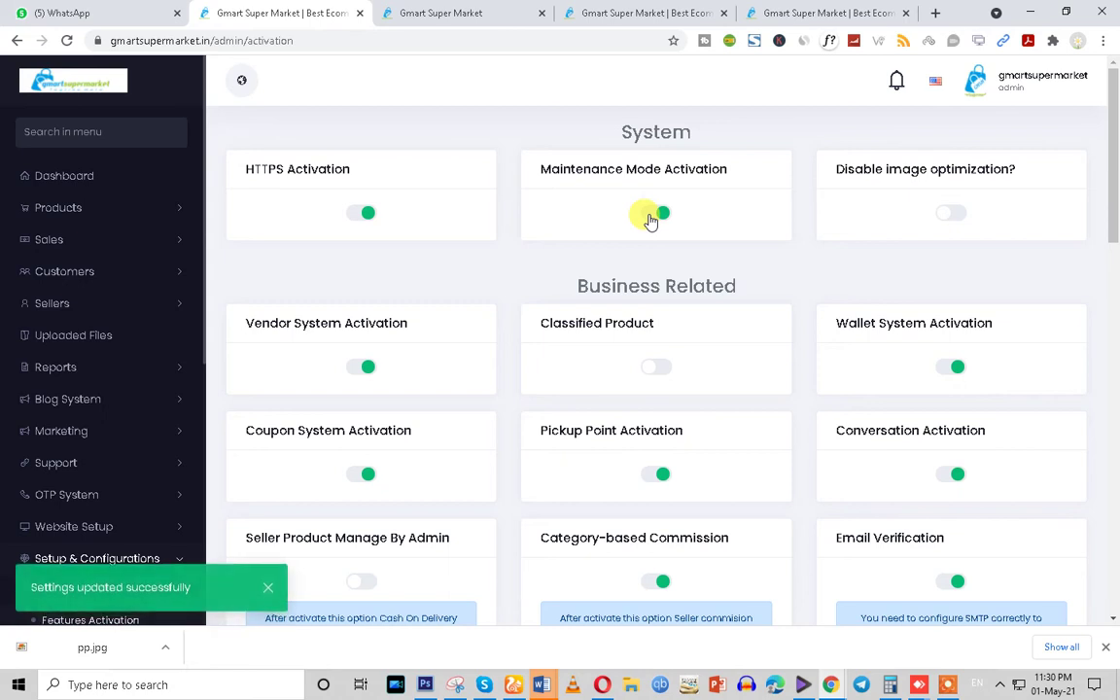
{"action": "left_click", "coordinate": [637, 12]}
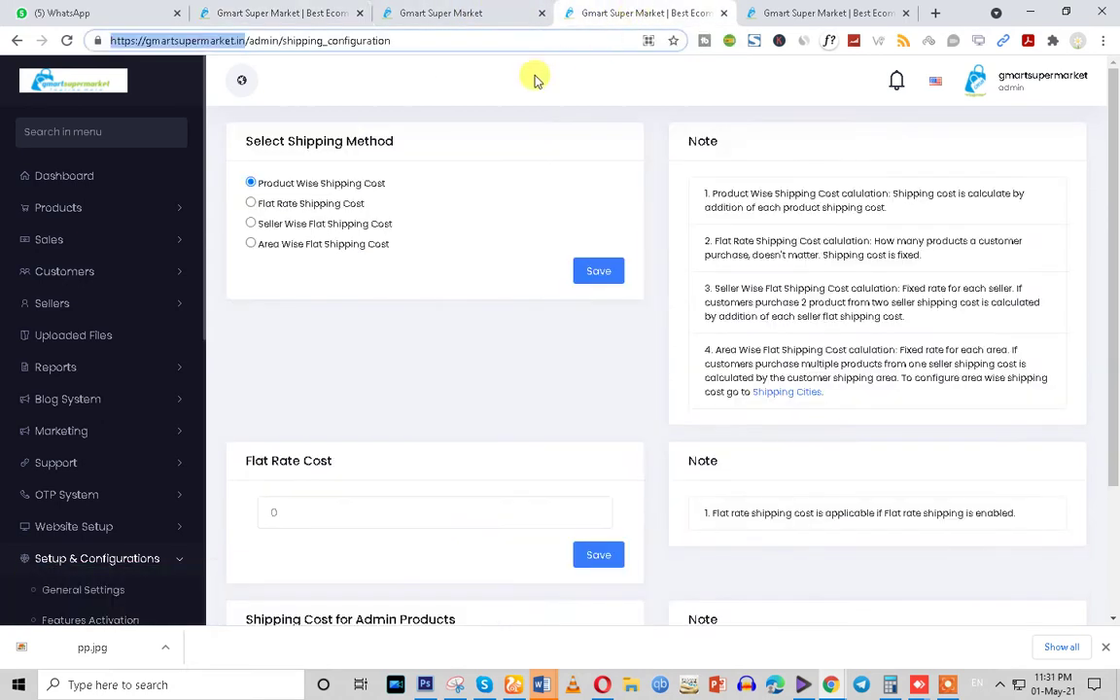
{"action": "left_click", "coordinate": [806, 12]}
{"action": "left_click", "coordinate": [68, 43]}
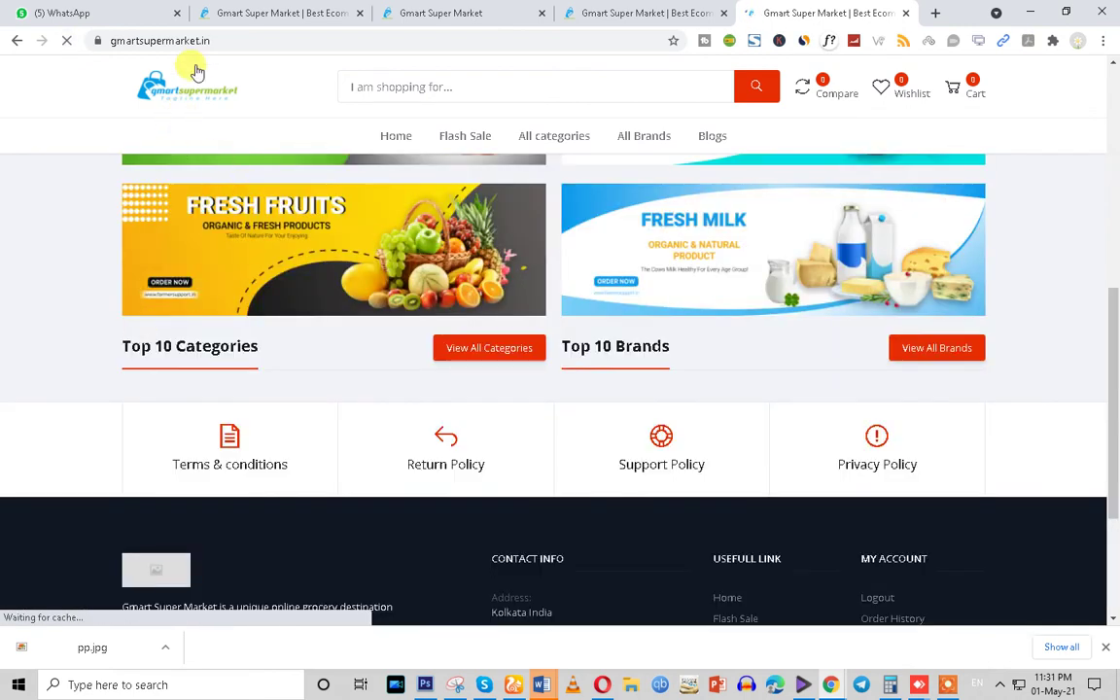
Load the store URL in a private window to see 'We are Under Maintenance', then return to admin
{"action": "left_click", "coordinate": [188, 40]}
{"action": "key", "text": "ctrl+c"}
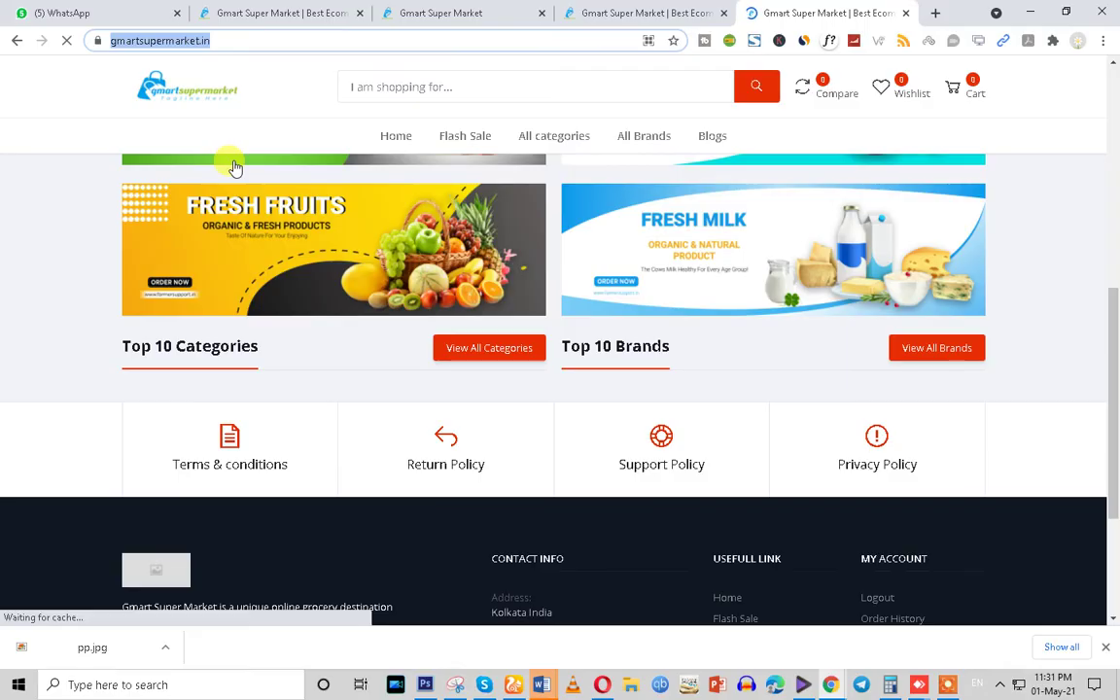
{"action": "key", "text": "ctrl+shift+n"}
{"action": "key", "text": "ctrl+v"}
{"action": "key", "text": "Return"}
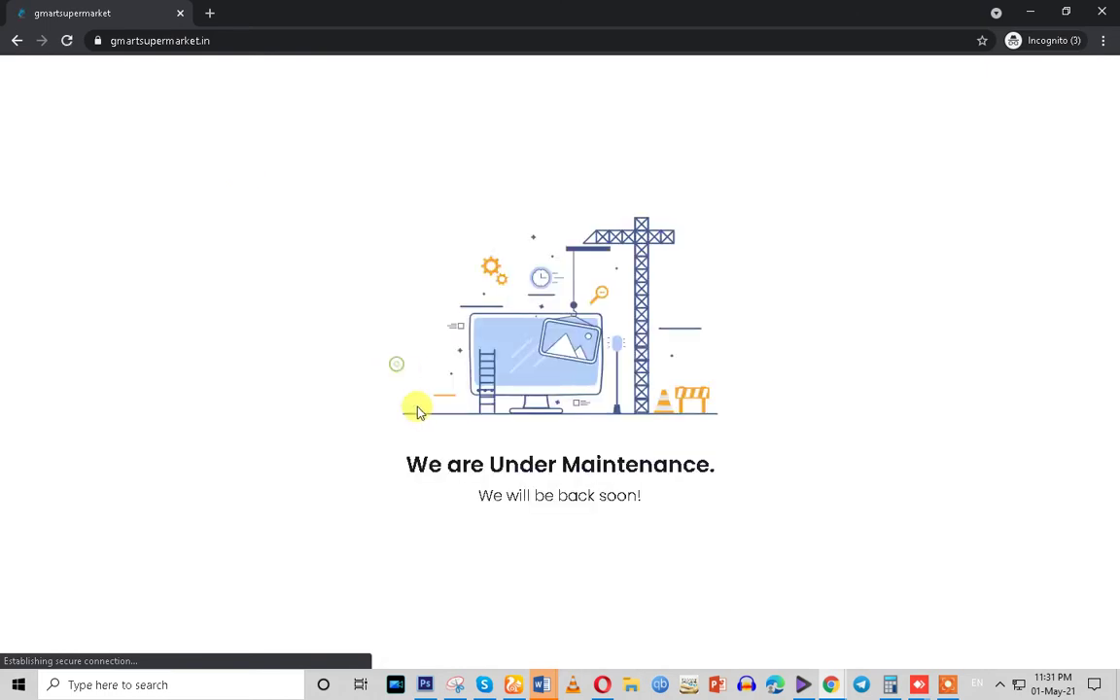
{"action": "left_click_drag", "start_coordinate": [416, 411], "coordinate": [748, 537]}
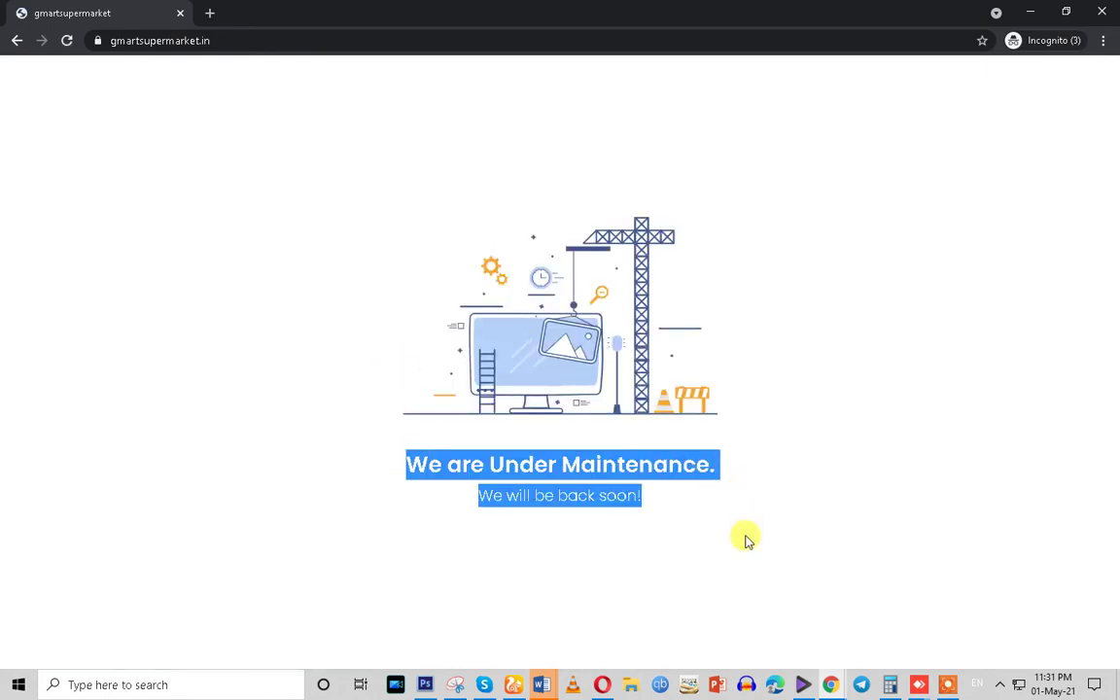
{"action": "left_click", "coordinate": [830, 684]}
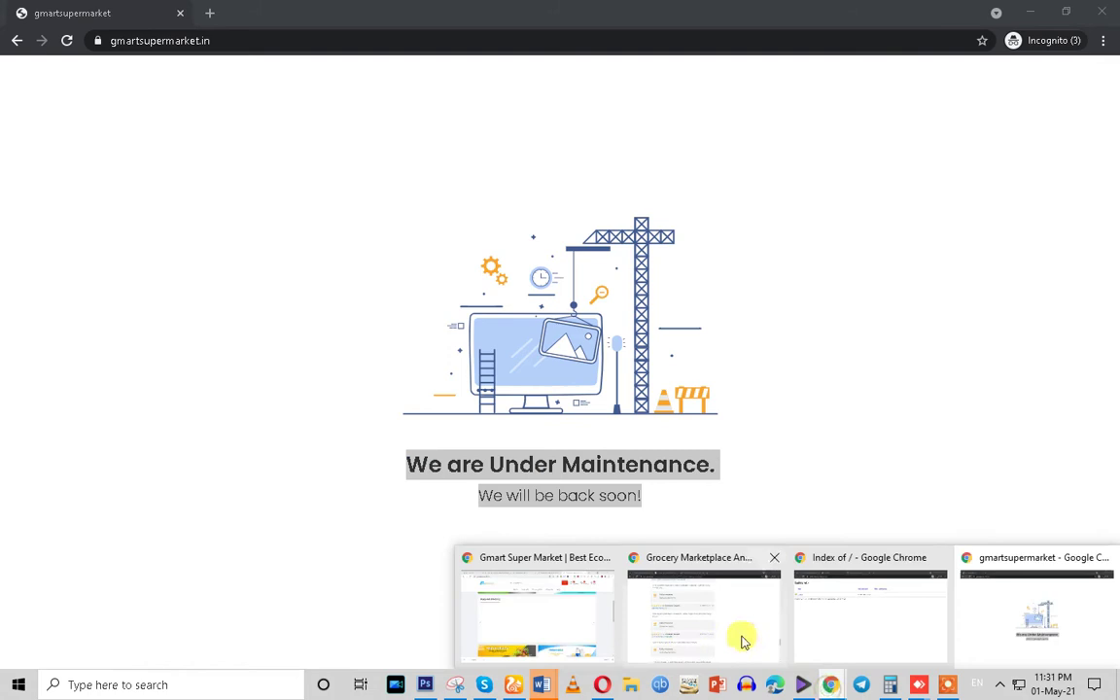
{"action": "left_click", "coordinate": [550, 632]}
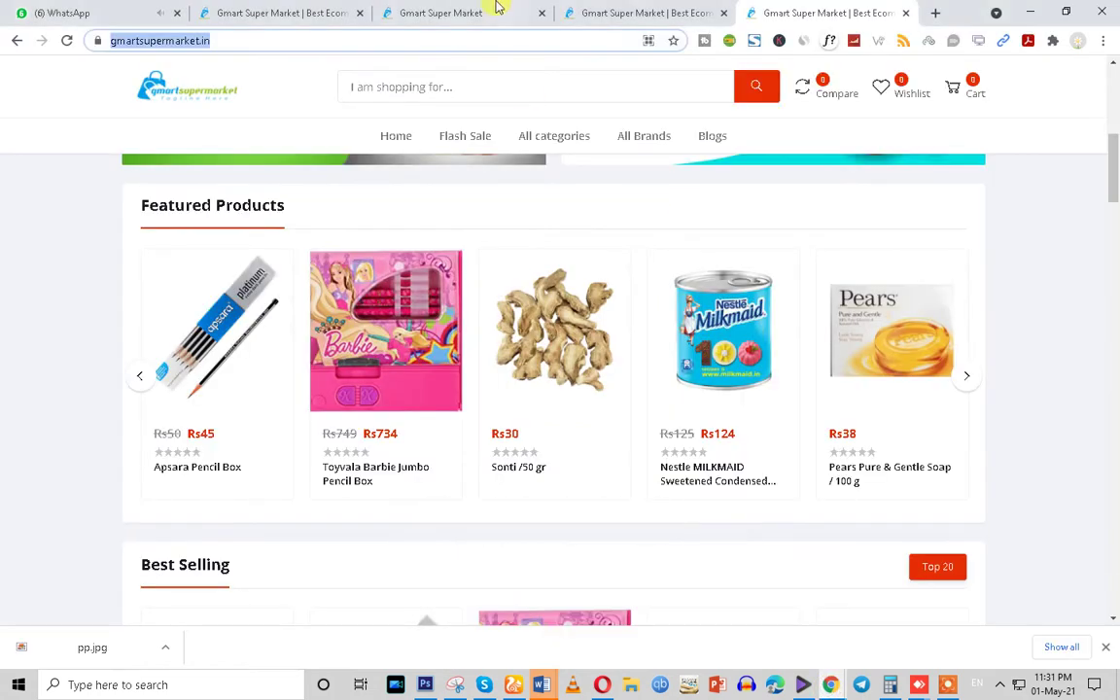
{"action": "left_click", "coordinate": [496, 10]}
{"action": "left_click", "coordinate": [325, 10]}
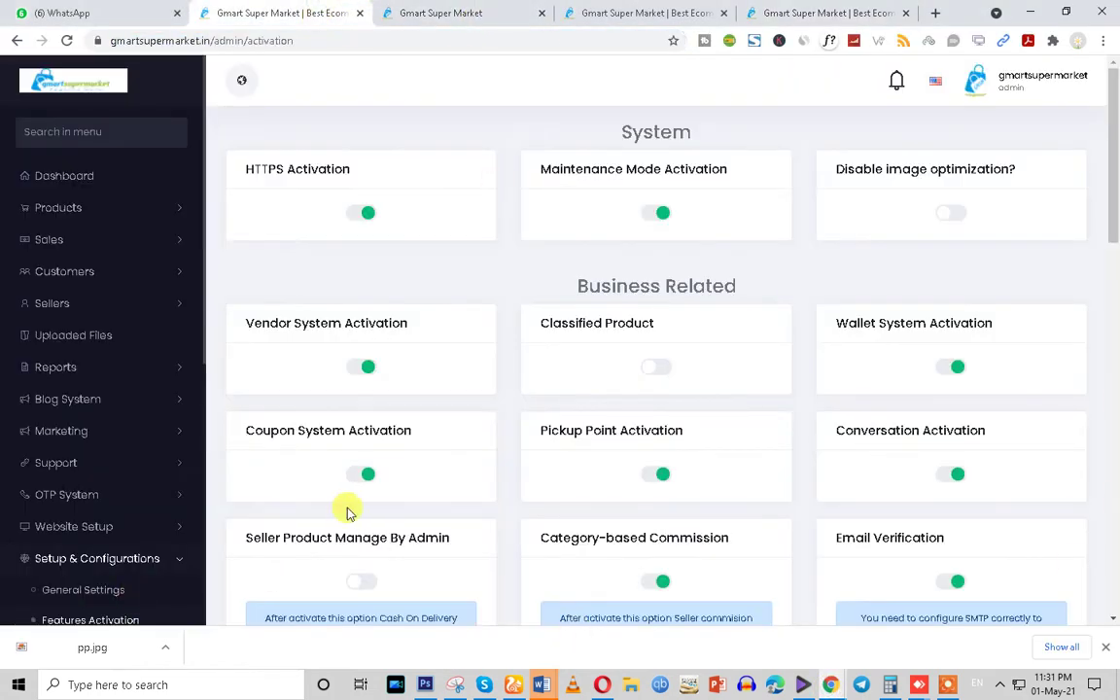
Turn Maintenance Mode Activation back off
{"action": "left_click", "coordinate": [658, 213]}
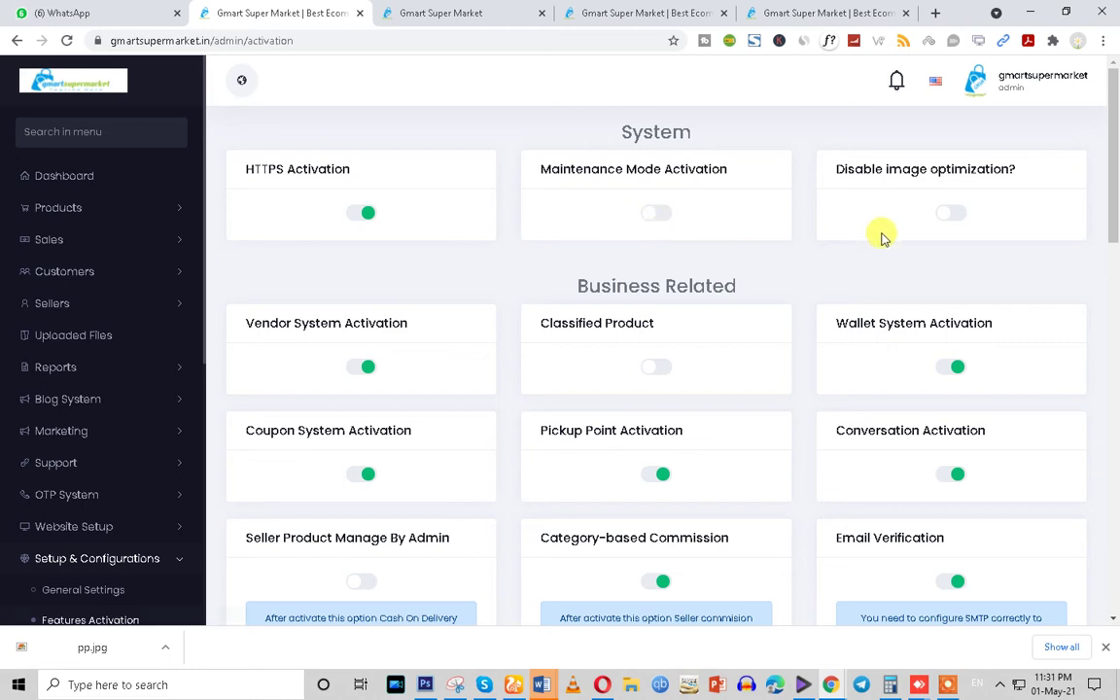
{"action": "scroll", "coordinate": [817, 337], "scroll_direction": "down", "scroll_amount": 2}
{"action": "scroll", "coordinate": [661, 237], "scroll_direction": "up", "scroll_amount": 1}
Highlight Classified Product, Business Related and Seller Product Manage By Admin, then bring the private window forward
{"action": "left_click_drag", "start_coordinate": [561, 228], "coordinate": [822, 227]}
{"action": "triple_click", "coordinate": [642, 206]}
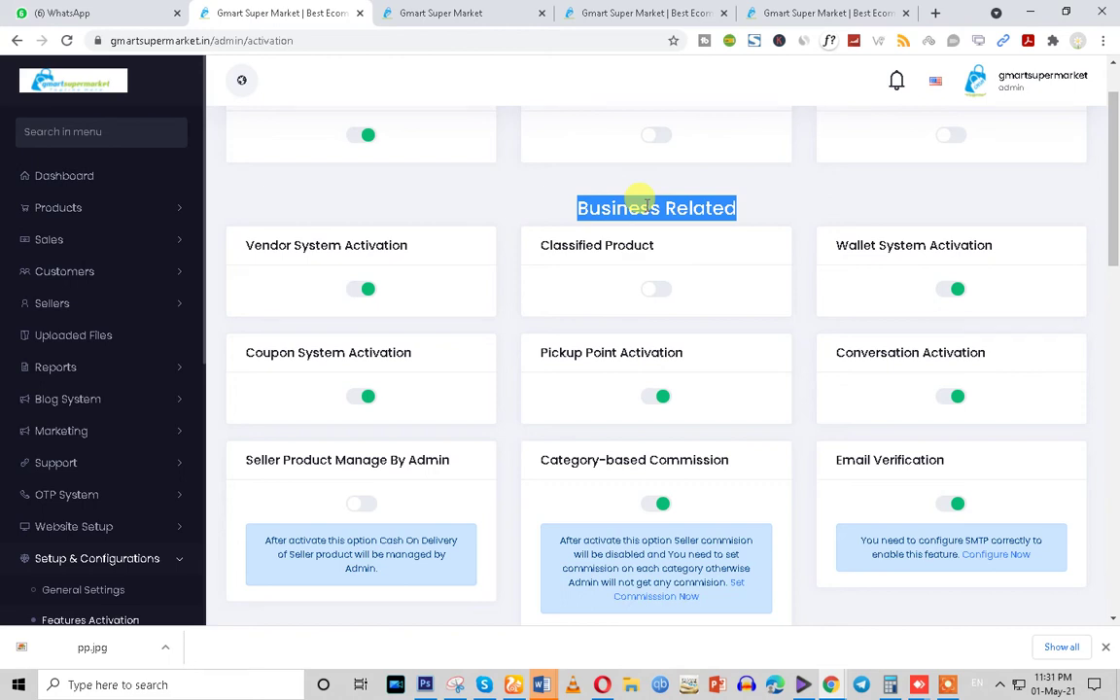
{"action": "left_click_drag", "start_coordinate": [243, 461], "coordinate": [445, 455]}
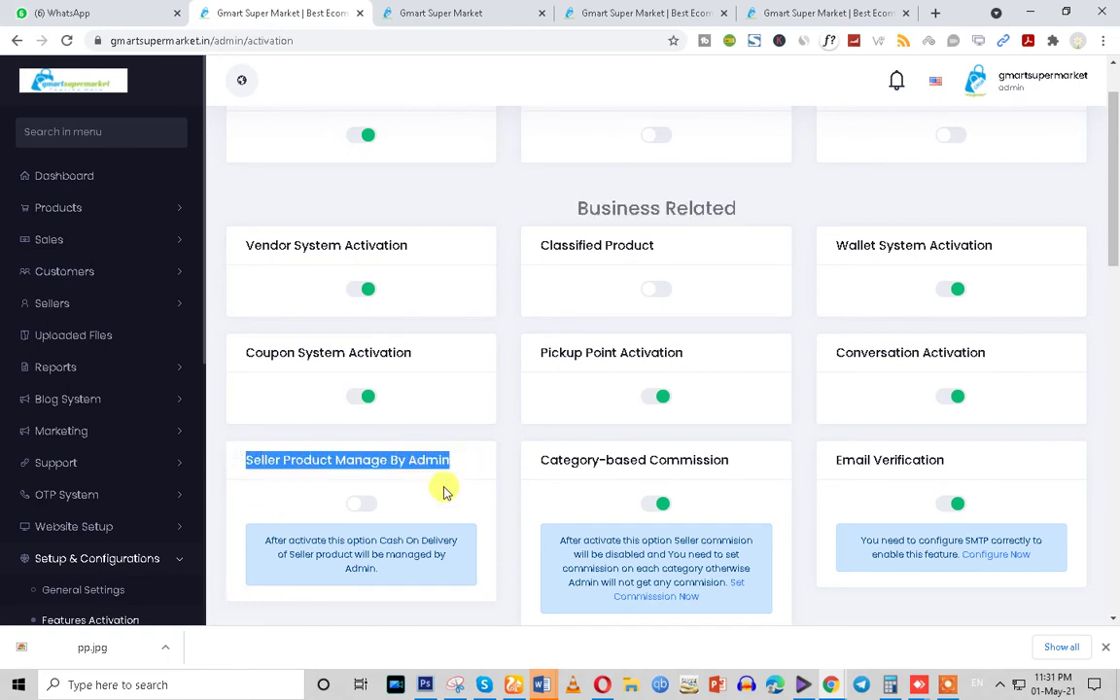
{"action": "scroll", "coordinate": [356, 516], "scroll_direction": "down", "scroll_amount": 1}
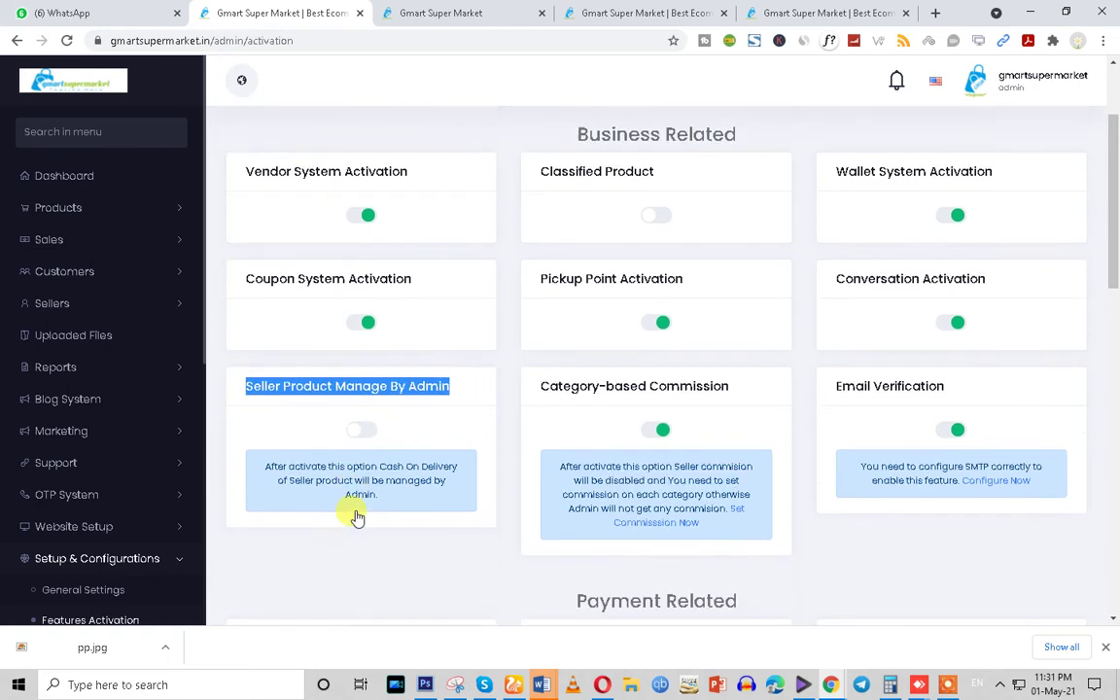
{"action": "scroll", "coordinate": [360, 440], "scroll_direction": "down", "scroll_amount": 1}
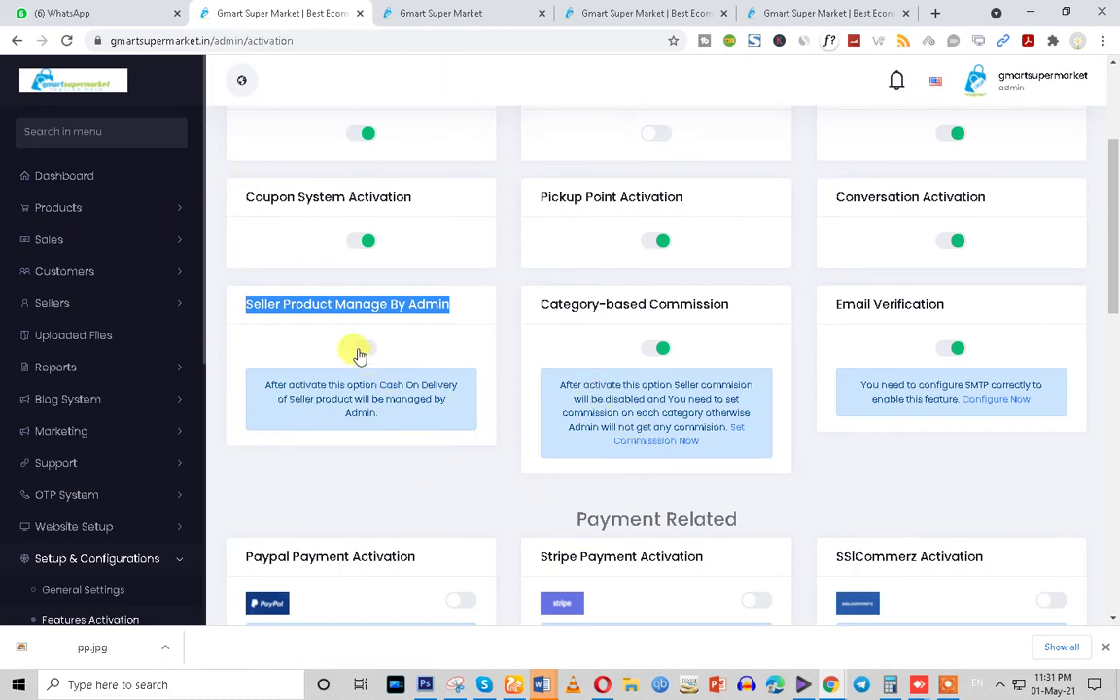
{"action": "left_click", "coordinate": [831, 684]}
{"action": "left_click", "coordinate": [1062, 636]}
Reload the private storefront and open Register Your Shop via Apply Now under Be A Seller
{"action": "left_click", "coordinate": [67, 40]}
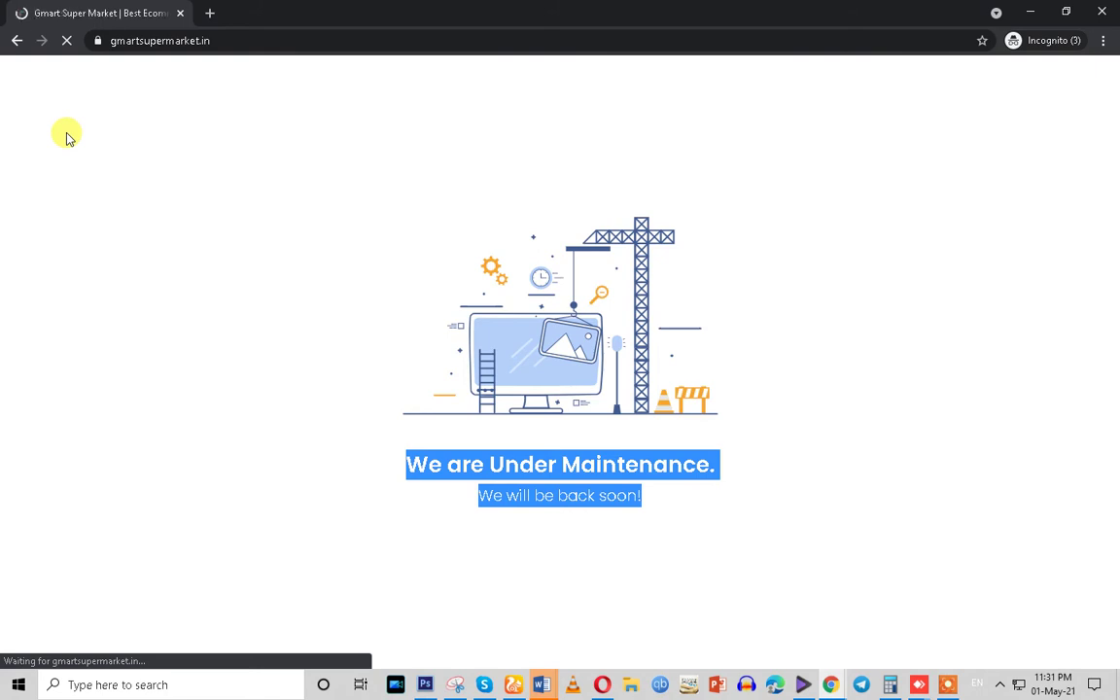
{"action": "scroll", "coordinate": [725, 318], "scroll_direction": "down", "scroll_amount": 10}
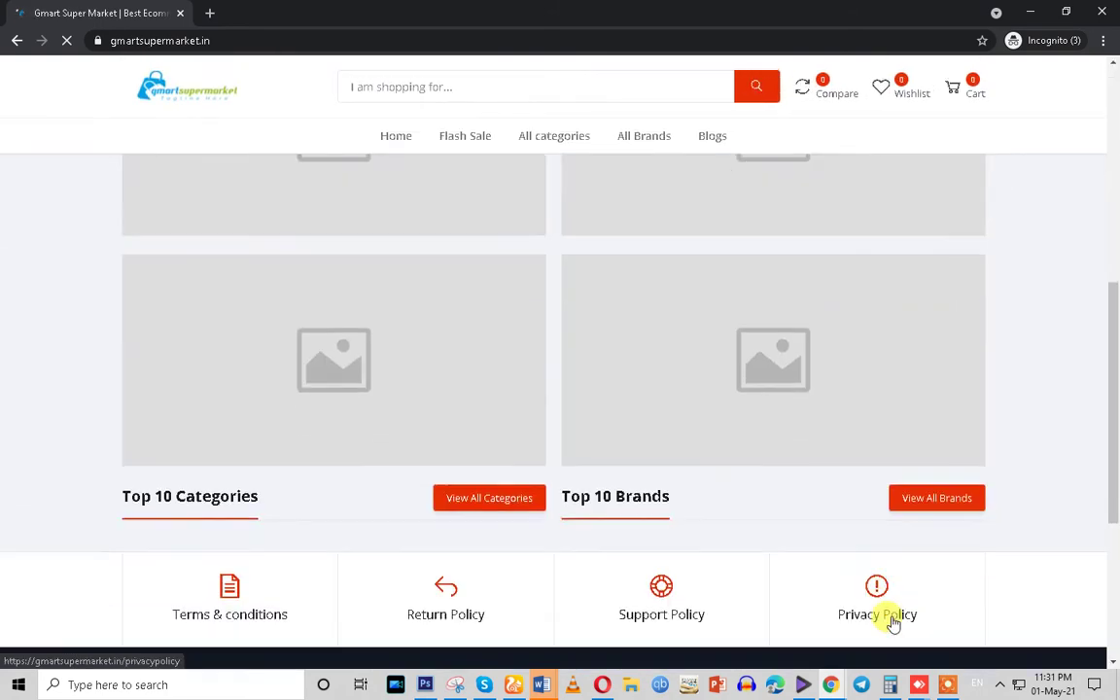
{"action": "scroll", "coordinate": [822, 370], "scroll_direction": "up", "scroll_amount": 2}
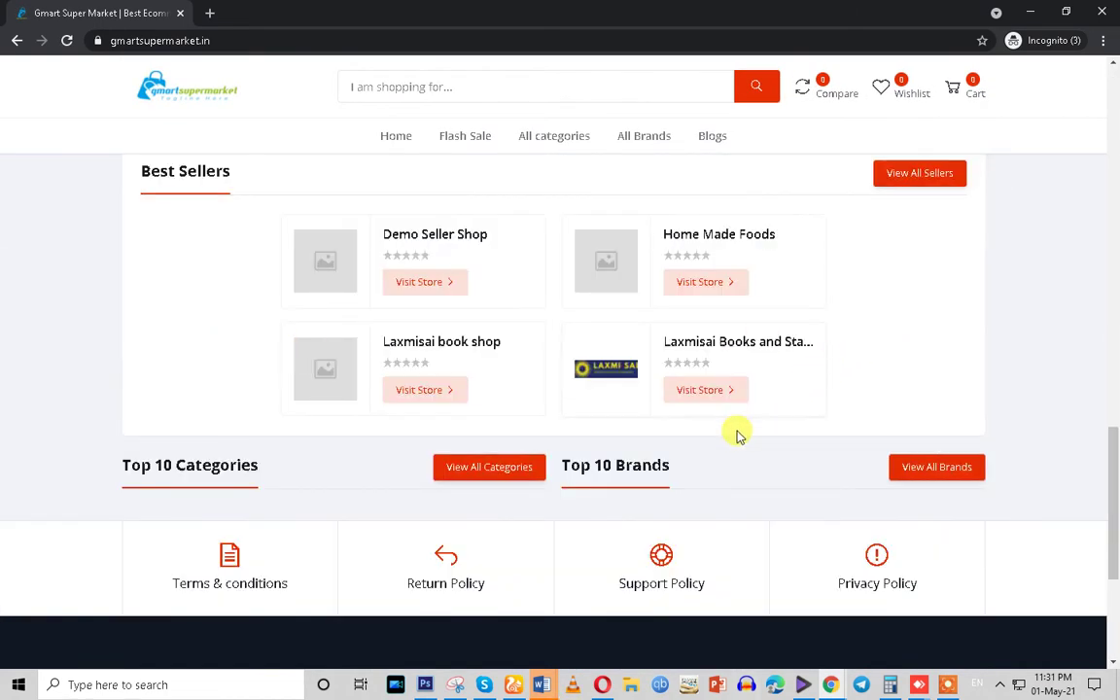
{"action": "scroll", "coordinate": [736, 435], "scroll_direction": "down", "scroll_amount": 3}
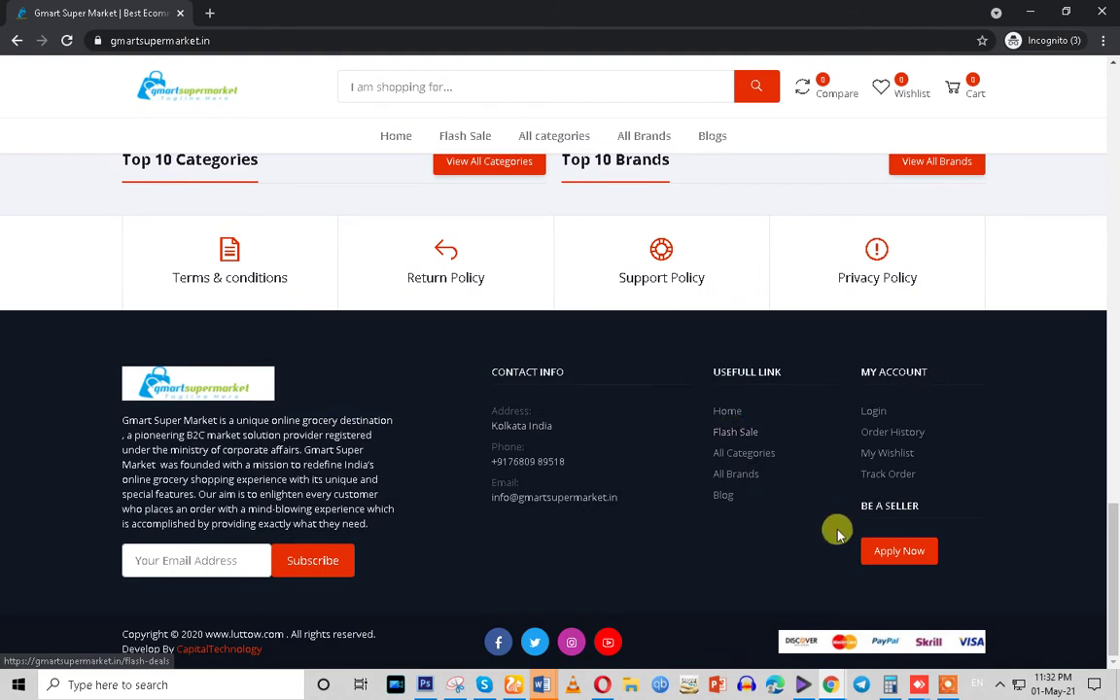
{"action": "left_click", "coordinate": [877, 557]}
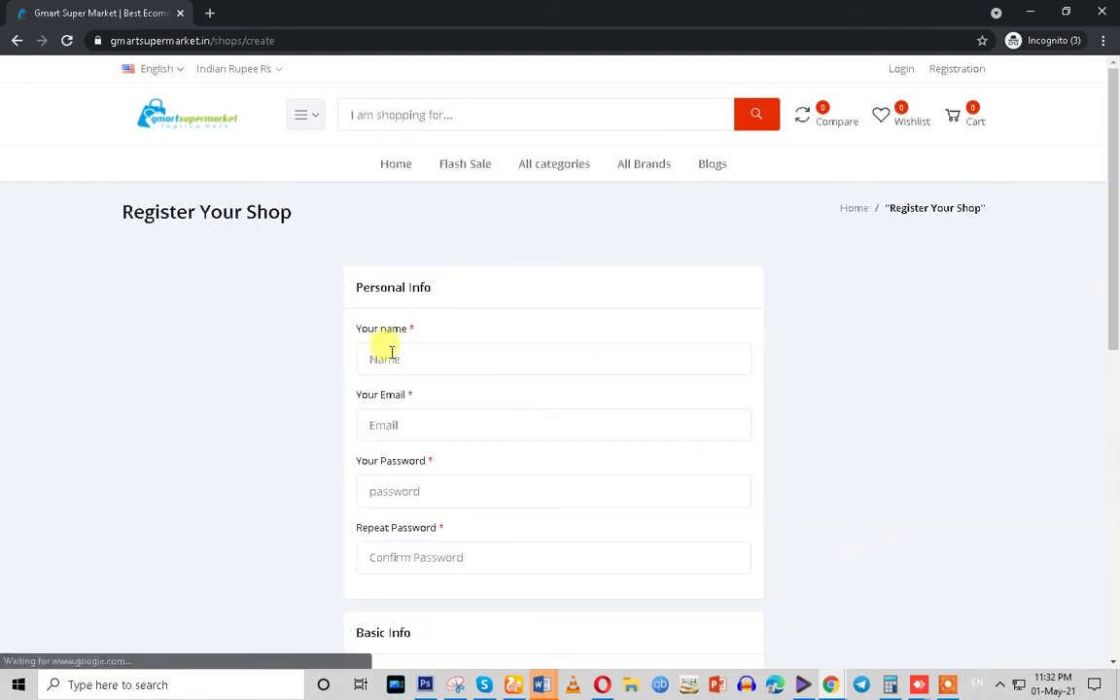
Fill in the seller's name and e-mail address from saved suggestions
{"action": "left_click", "coordinate": [387, 355]}
{"action": "left_click", "coordinate": [390, 397]}
{"action": "left_click", "coordinate": [390, 423]}
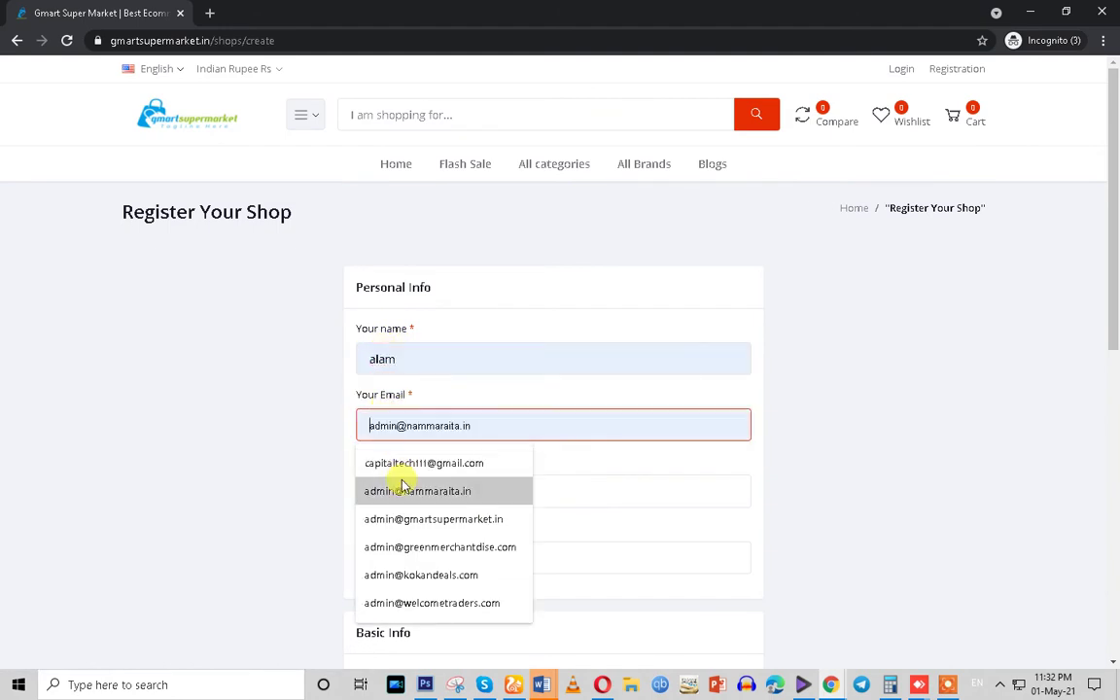
{"action": "left_click", "coordinate": [380, 463]}
{"action": "scroll", "coordinate": [592, 455], "scroll_direction": "down", "scroll_amount": 1}
{"action": "scroll", "coordinate": [593, 455], "scroll_direction": "down", "scroll_amount": 1}
Adjust the e-mail address, then enter the account password and repeat it
{"action": "left_click", "coordinate": [379, 334]}
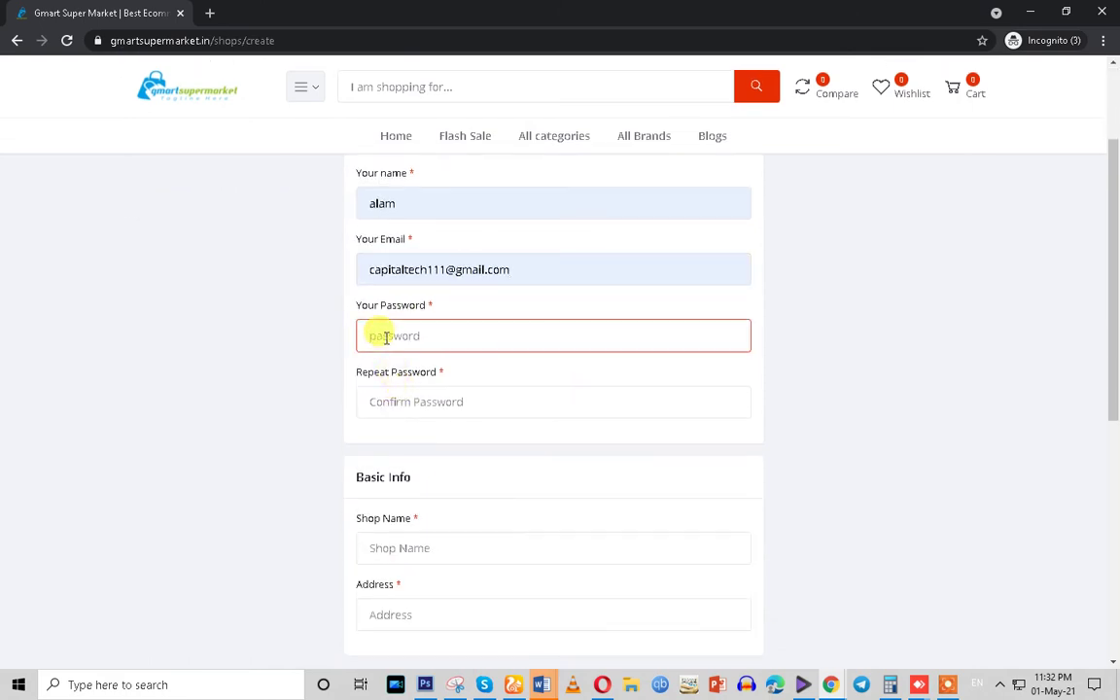
{"action": "left_click", "coordinate": [449, 271]}
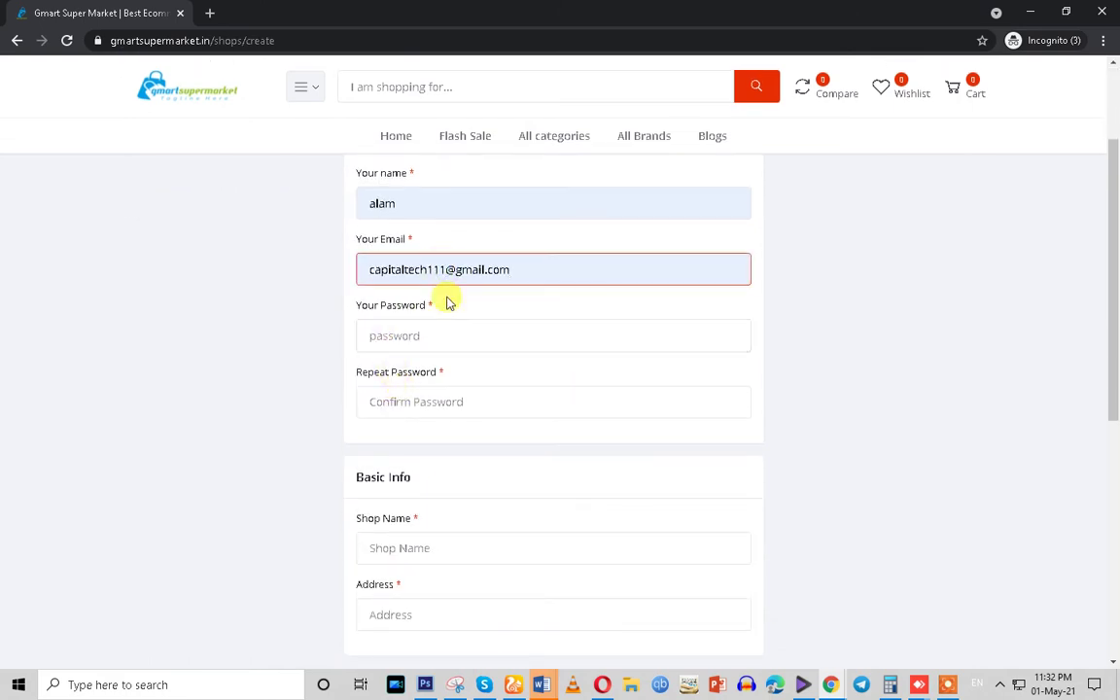
{"action": "type", "text": "2"}
{"action": "left_click", "coordinate": [408, 340]}
{"action": "type", "text": "123"}
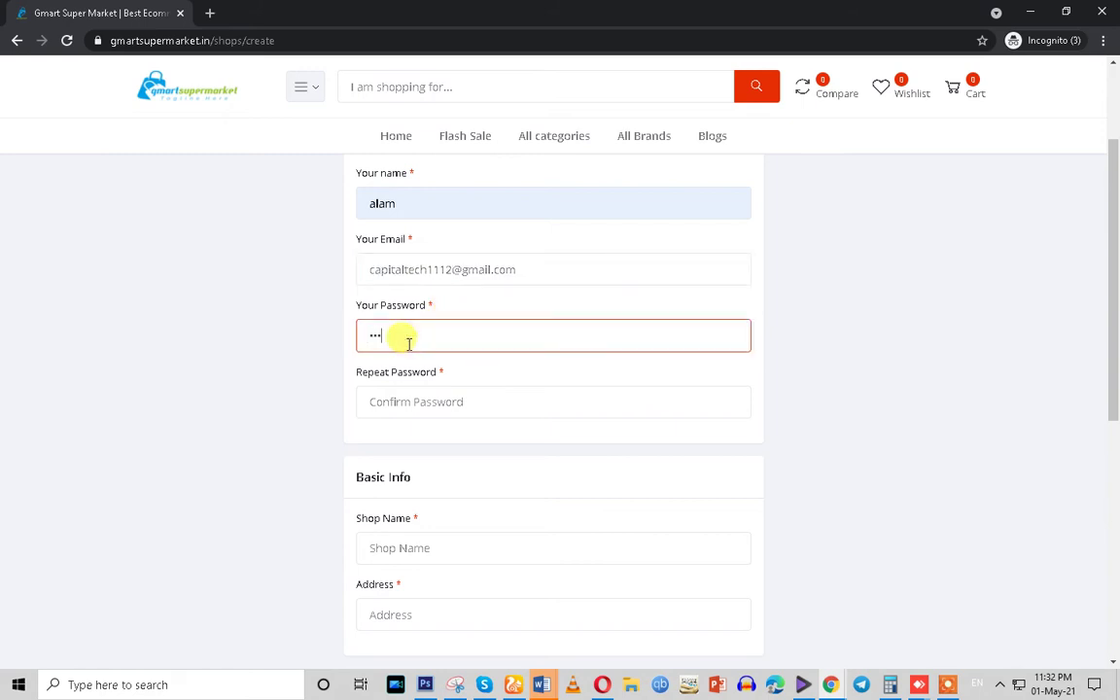
{"action": "type", "text": "45678"}
{"action": "left_click", "coordinate": [415, 400]}
{"action": "type", "text": "1"}
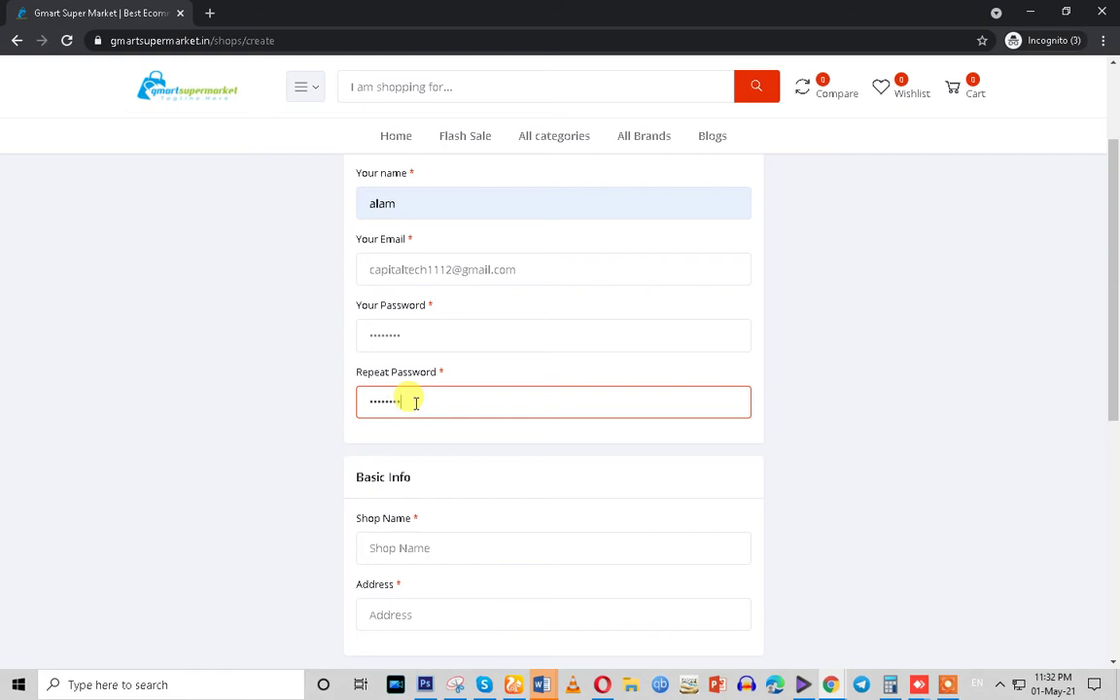
Enter shop name Alam Store and address New Delhi, then register the shop
{"action": "scroll", "coordinate": [415, 402], "scroll_direction": "down", "scroll_amount": 2}
{"action": "left_click", "coordinate": [399, 393]}
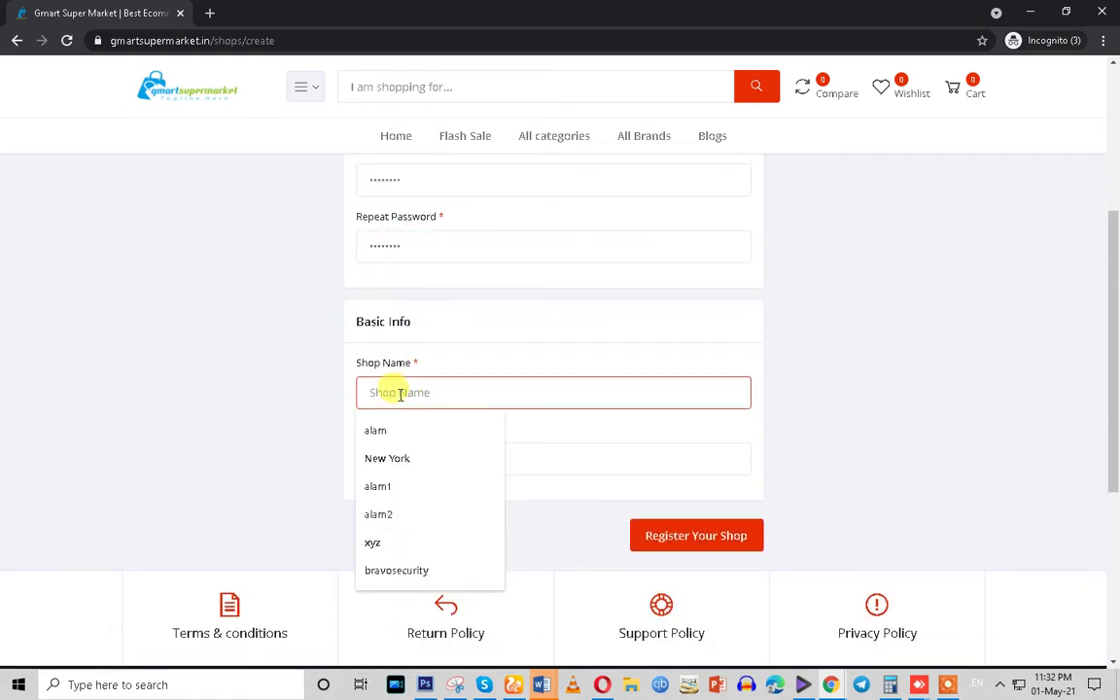
{"action": "type", "text": "Alam Store"}
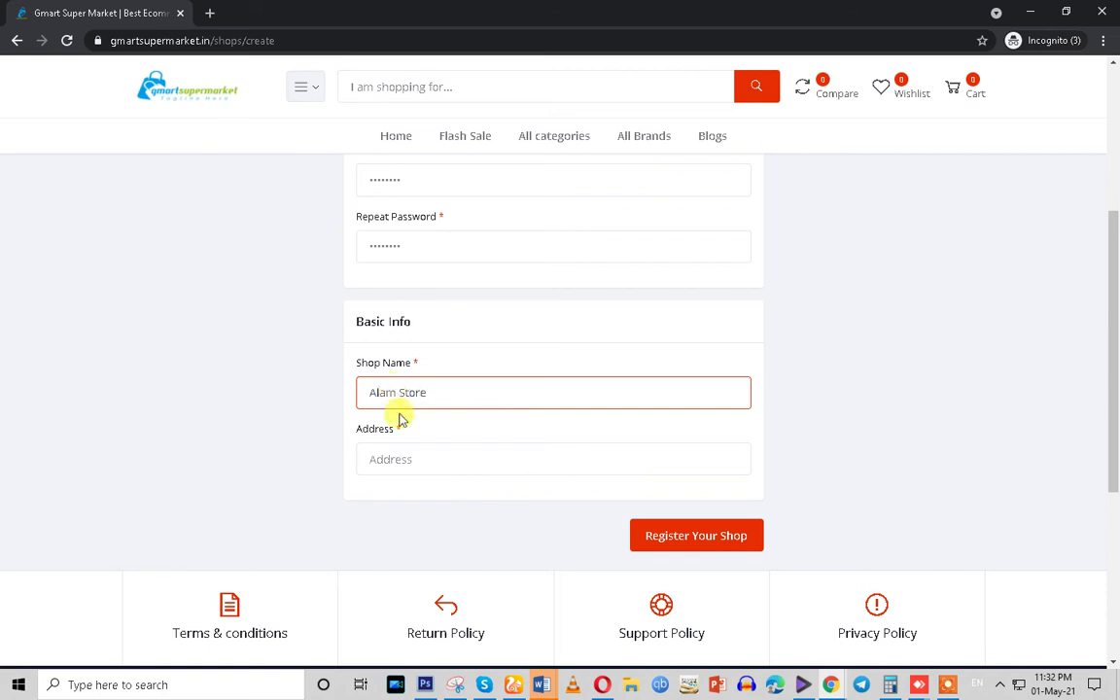
{"action": "left_click", "coordinate": [384, 449]}
{"action": "type", "text": "New Delhi"}
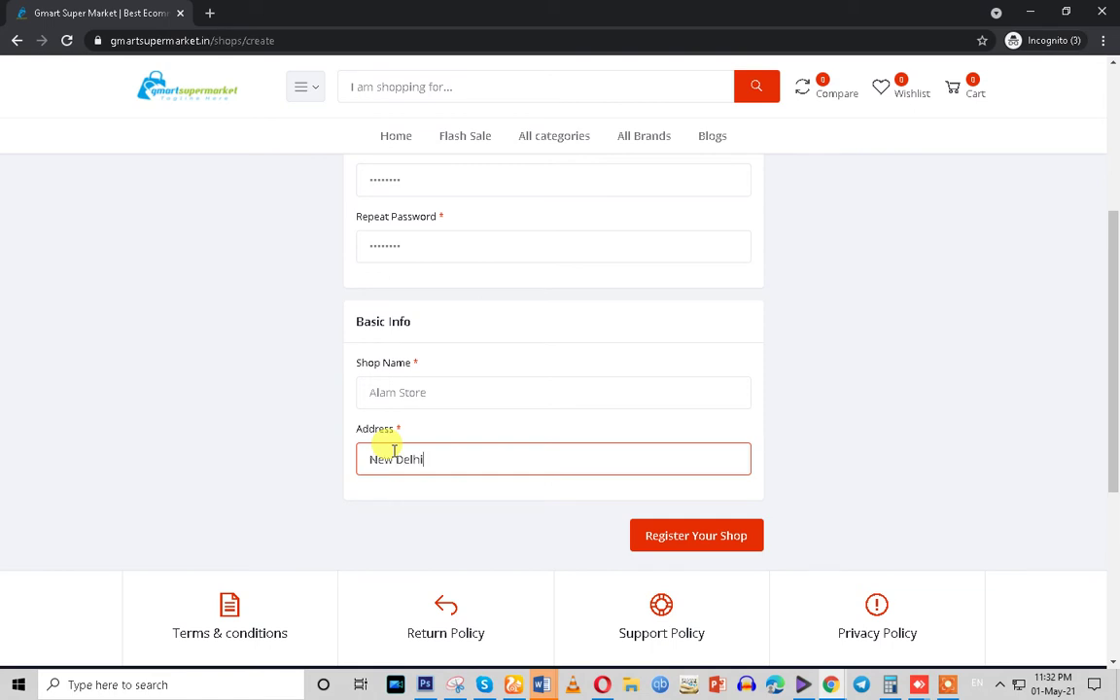
{"action": "left_click", "coordinate": [656, 538]}
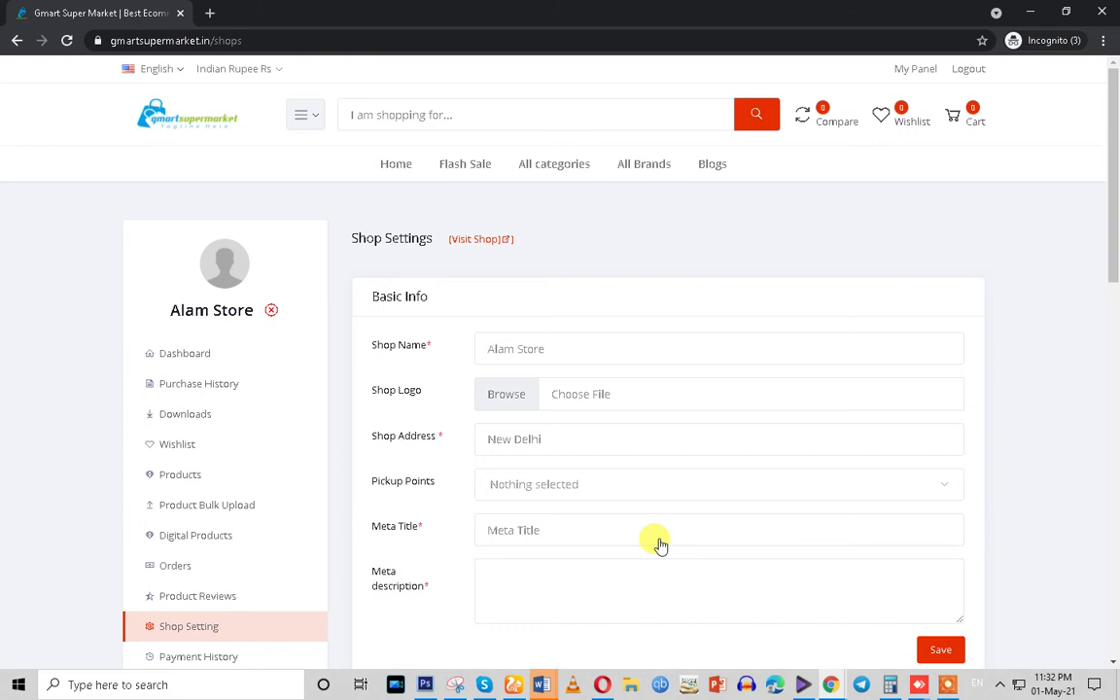
Scroll down Alam Store's newly loaded Shop Settings page once registration finishes
{"action": "scroll", "coordinate": [660, 544], "scroll_direction": "down", "scroll_amount": 1}
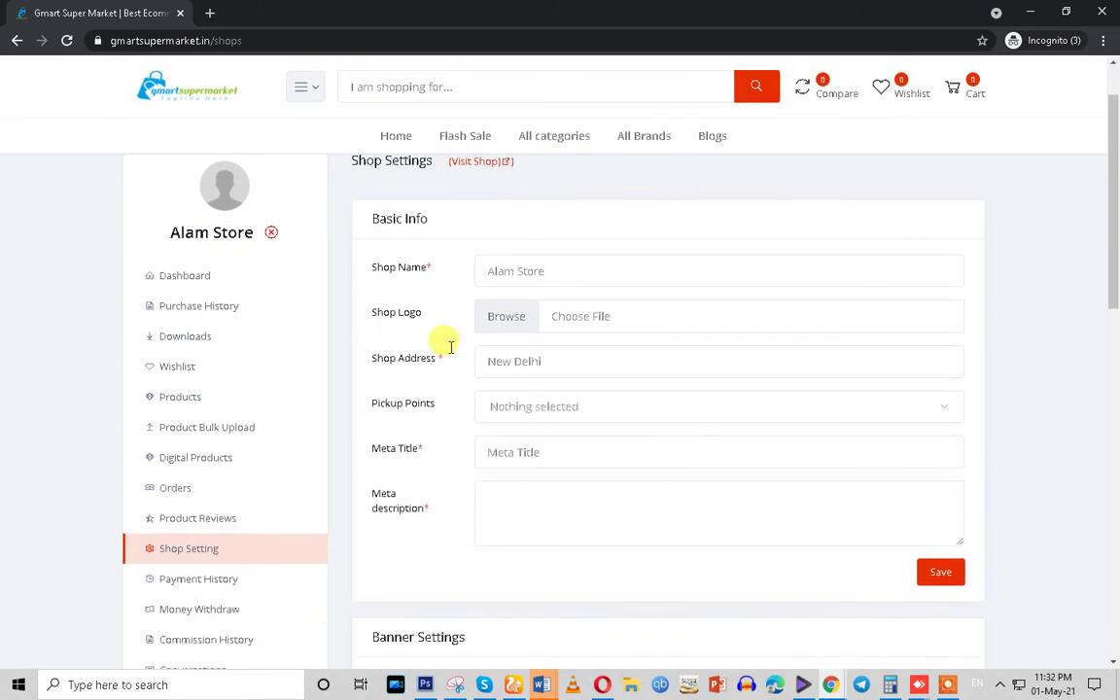
{"action": "left_click_drag", "start_coordinate": [361, 312], "coordinate": [425, 312]}
Open the shop logo file picker and look over the already uploaded files
{"action": "left_click", "coordinate": [512, 318]}
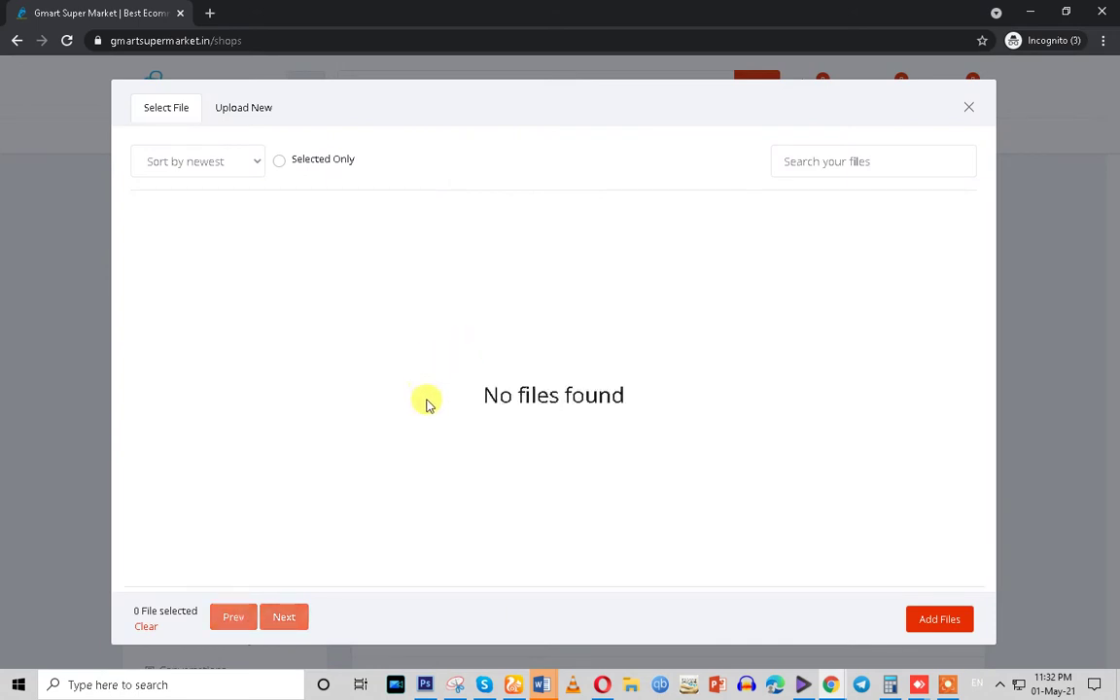
{"action": "left_click", "coordinate": [233, 108]}
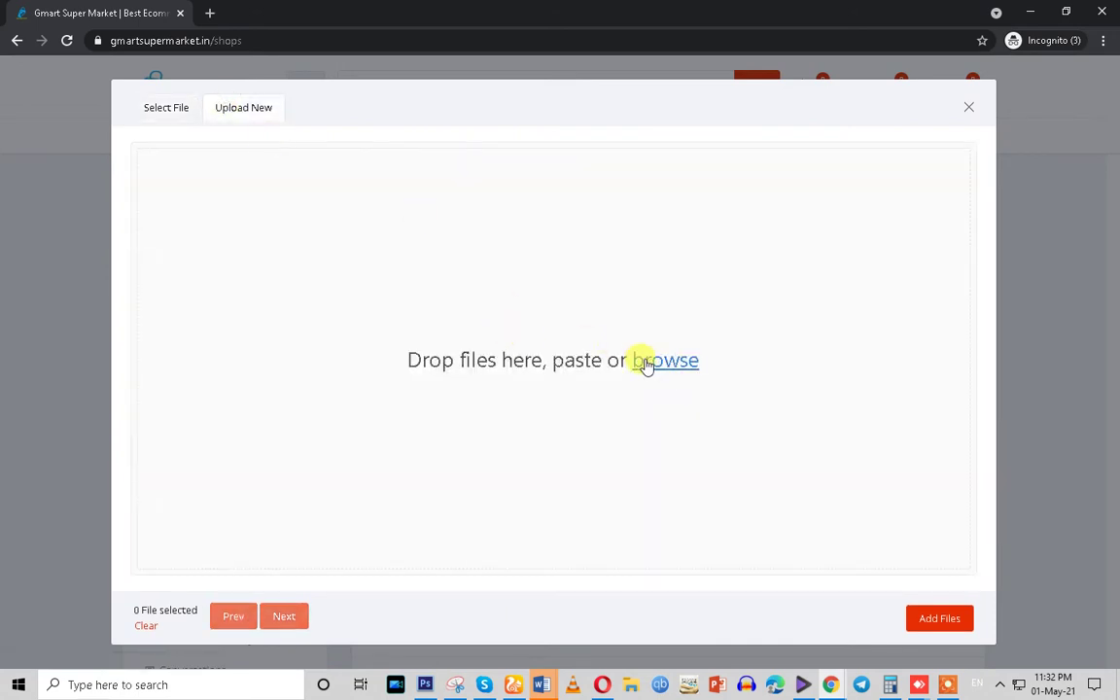
{"action": "left_click", "coordinate": [166, 108]}
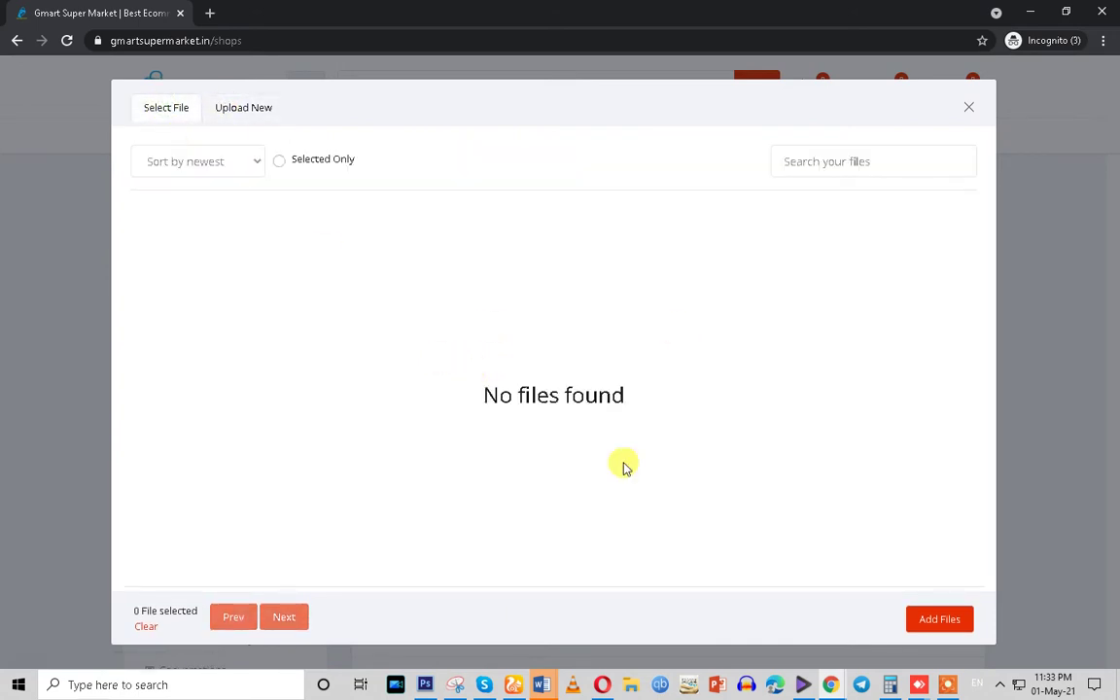
{"action": "left_click_drag", "start_coordinate": [470, 395], "coordinate": [797, 432]}
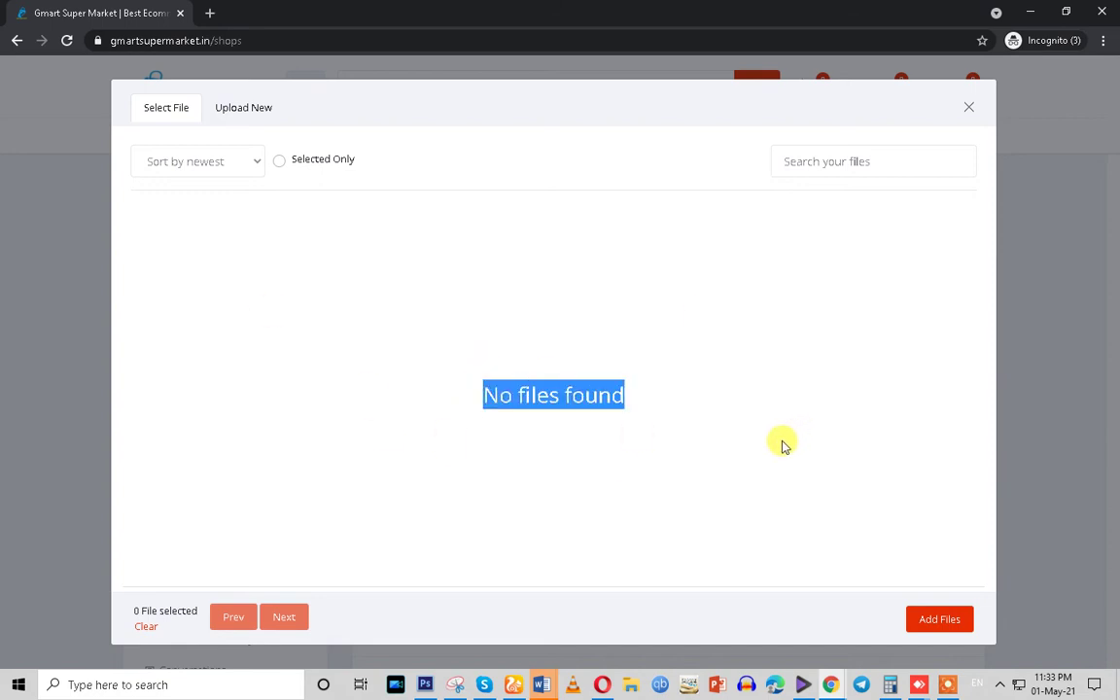
{"action": "triple_click", "coordinate": [498, 397]}
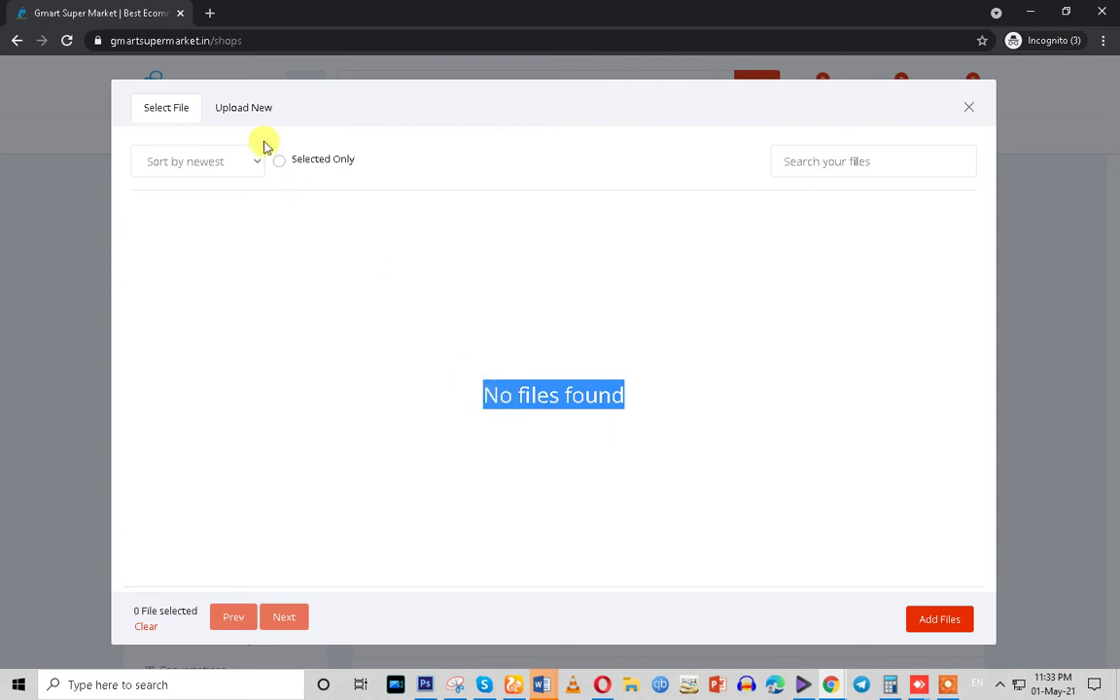
Upload online.png from the computer and attach it as the shop logo
{"action": "left_click", "coordinate": [232, 107]}
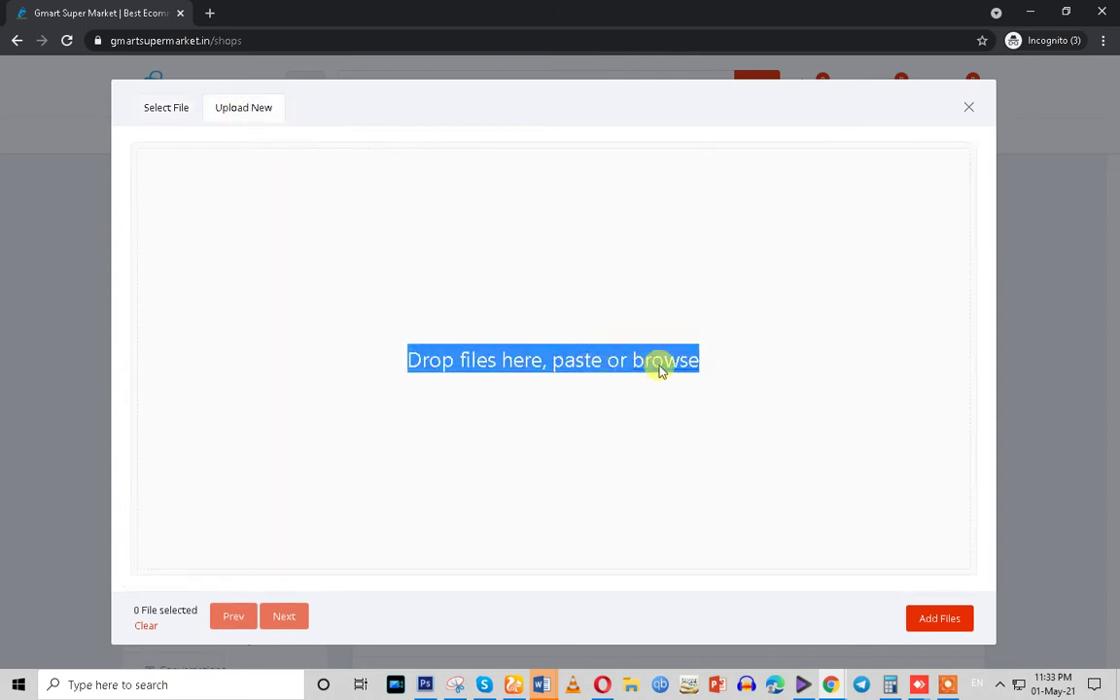
{"action": "left_click", "coordinate": [659, 367]}
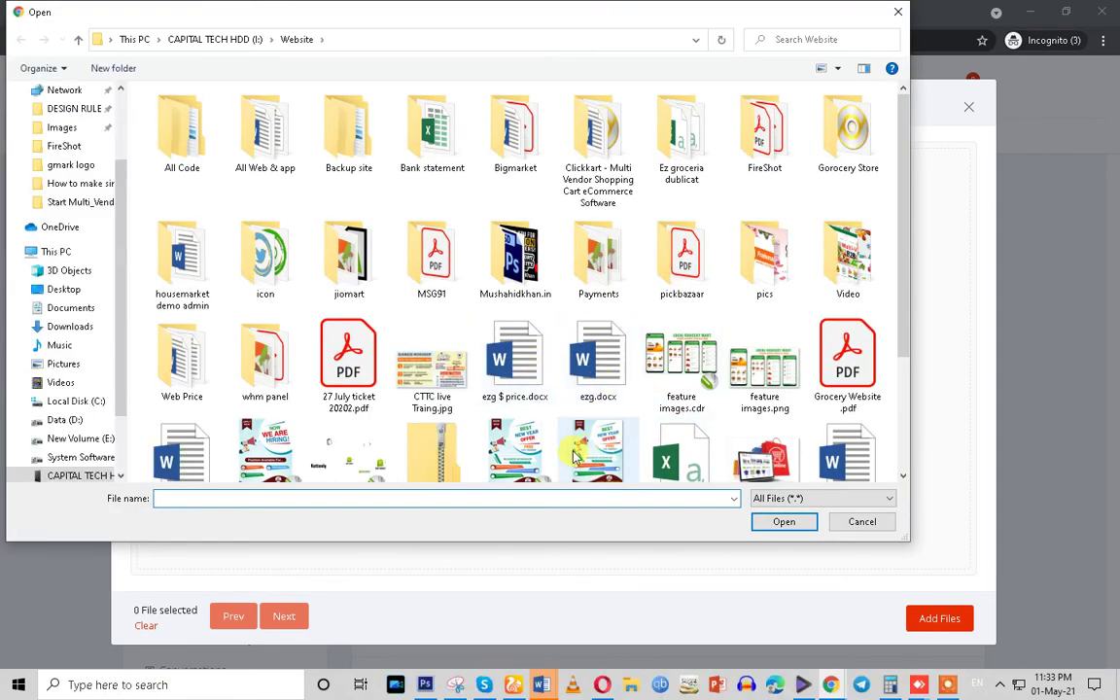
{"action": "scroll", "coordinate": [574, 457], "scroll_direction": "down", "scroll_amount": 3}
{"action": "double_click", "coordinate": [765, 384]}
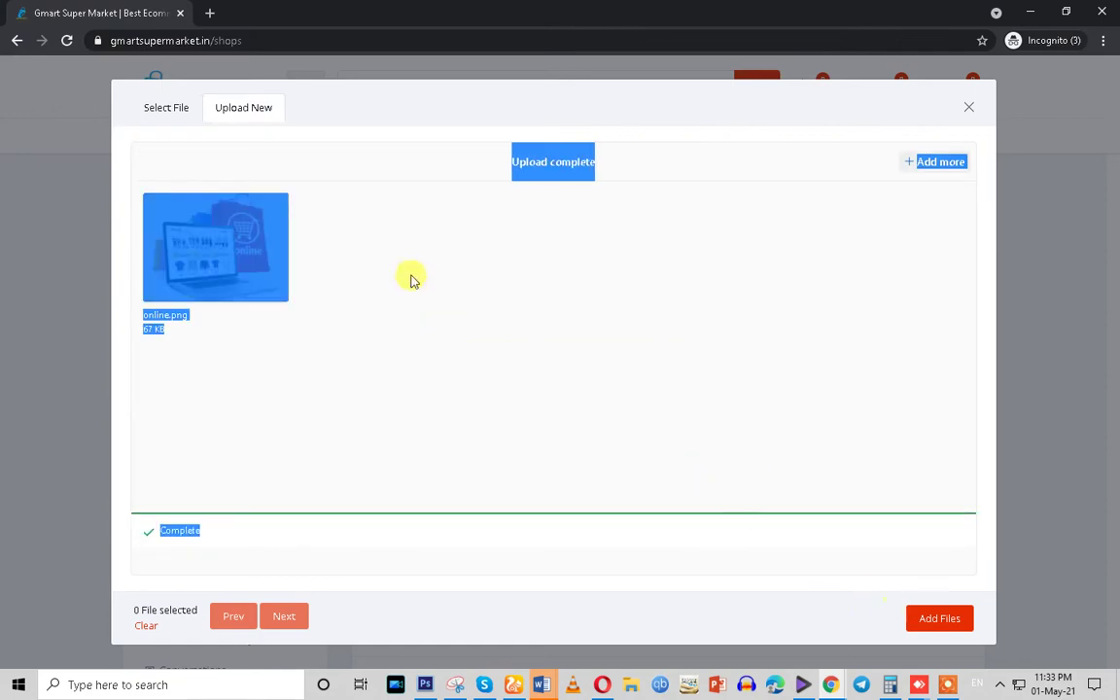
{"action": "left_click", "coordinate": [163, 107]}
{"action": "left_click", "coordinate": [195, 258]}
{"action": "left_click", "coordinate": [939, 620]}
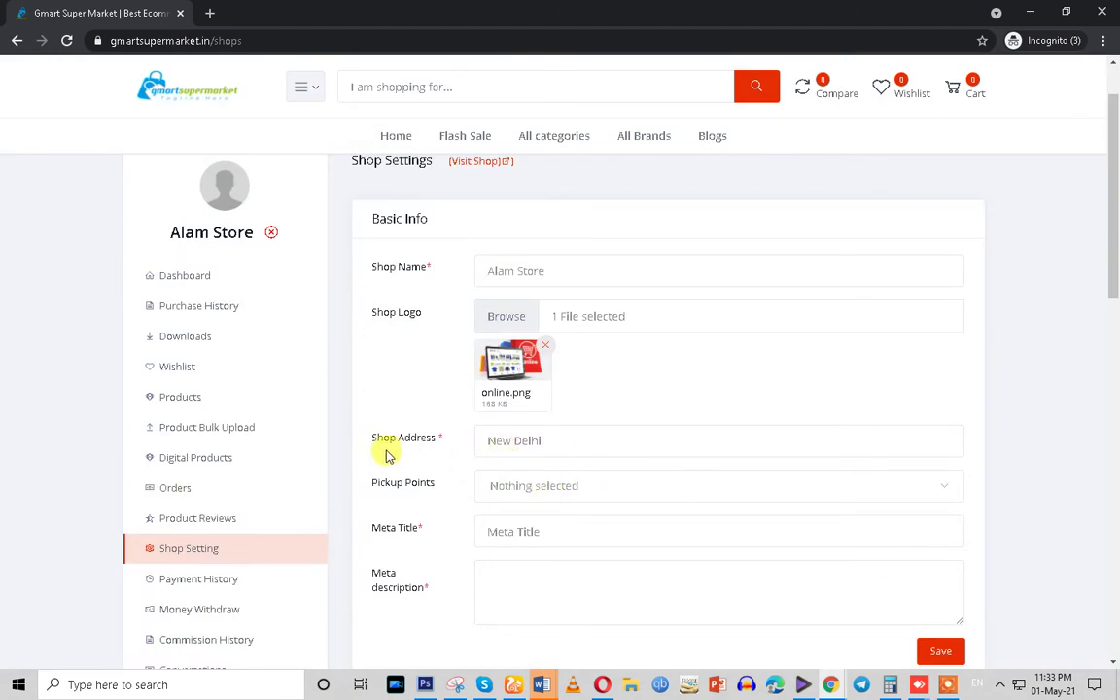
Replace the shop address New Delhi with Jamia Nagar
{"action": "left_click_drag", "start_coordinate": [385, 441], "coordinate": [500, 442]}
{"action": "left_click", "coordinate": [568, 440]}
{"action": "left_click_drag", "start_coordinate": [568, 440], "coordinate": [440, 457]}
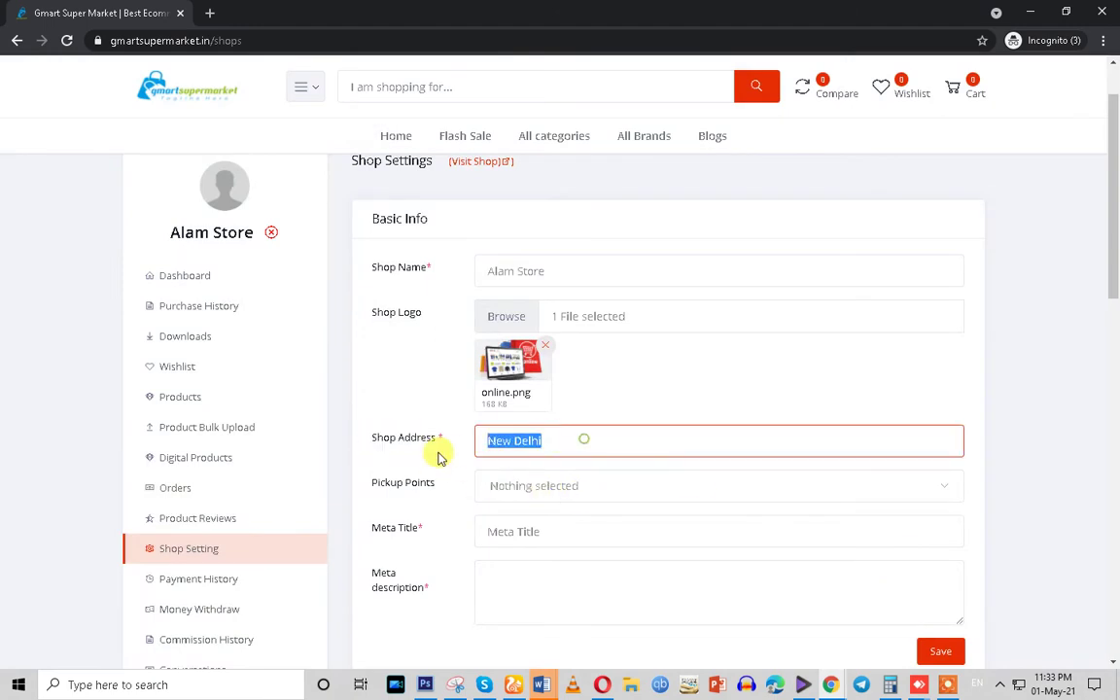
{"action": "type", "text": "Jamia Nag"}
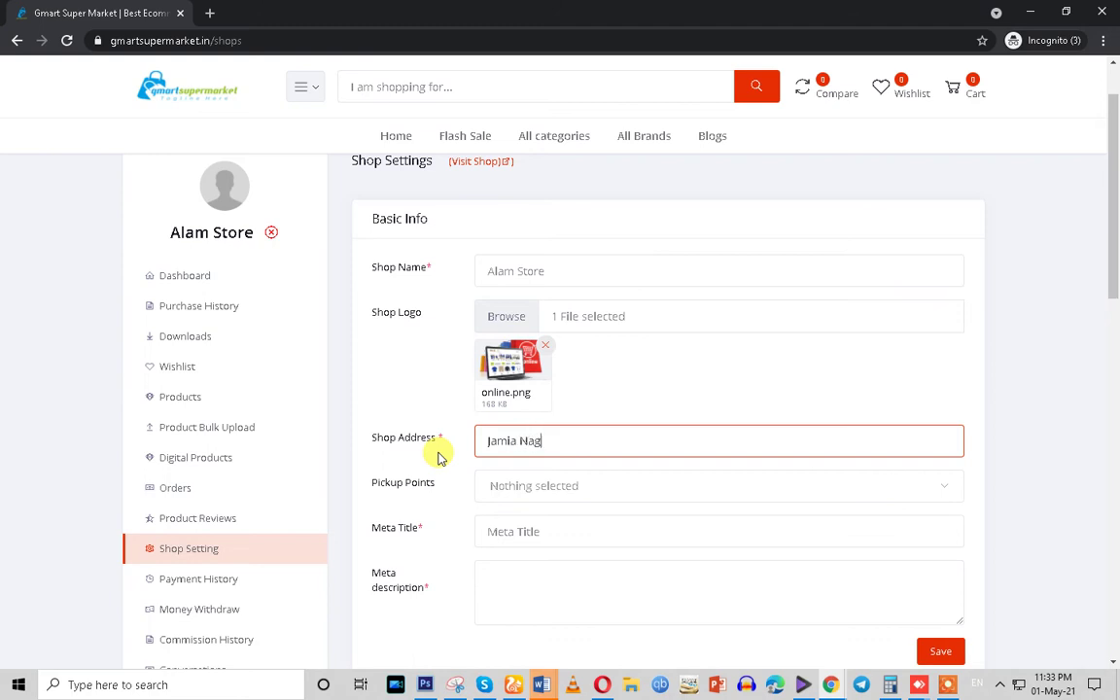
Check the Pickup Points choices, then bring the admin panel window back to front
{"action": "left_click", "coordinate": [513, 490]}
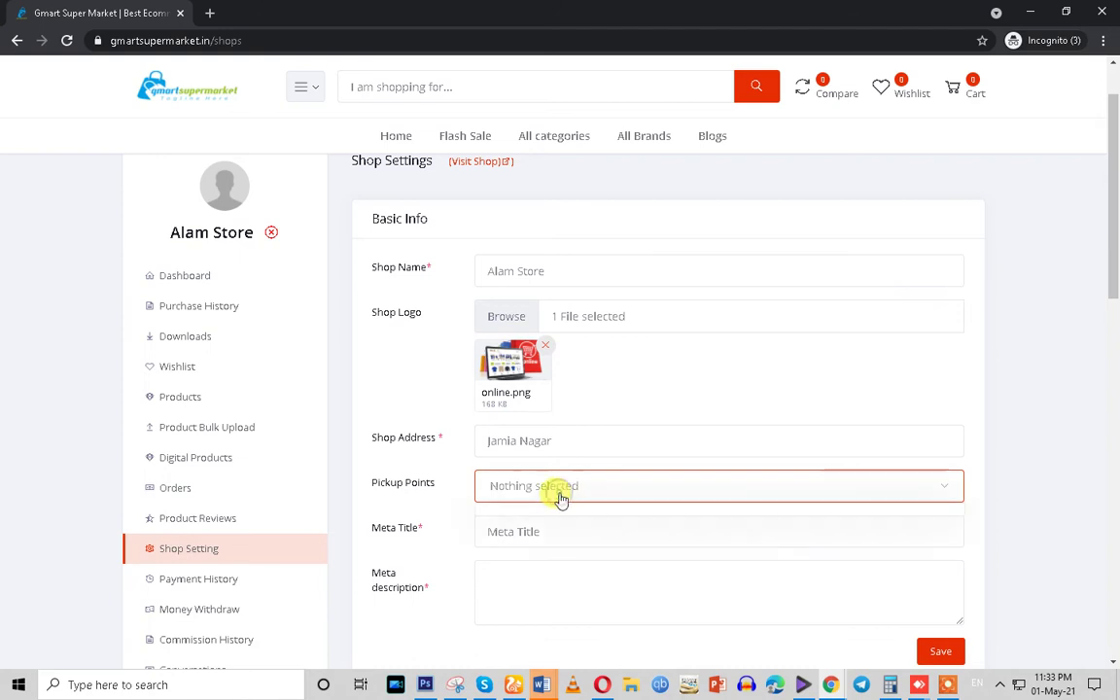
{"action": "scroll", "coordinate": [559, 498], "scroll_direction": "down", "scroll_amount": 2}
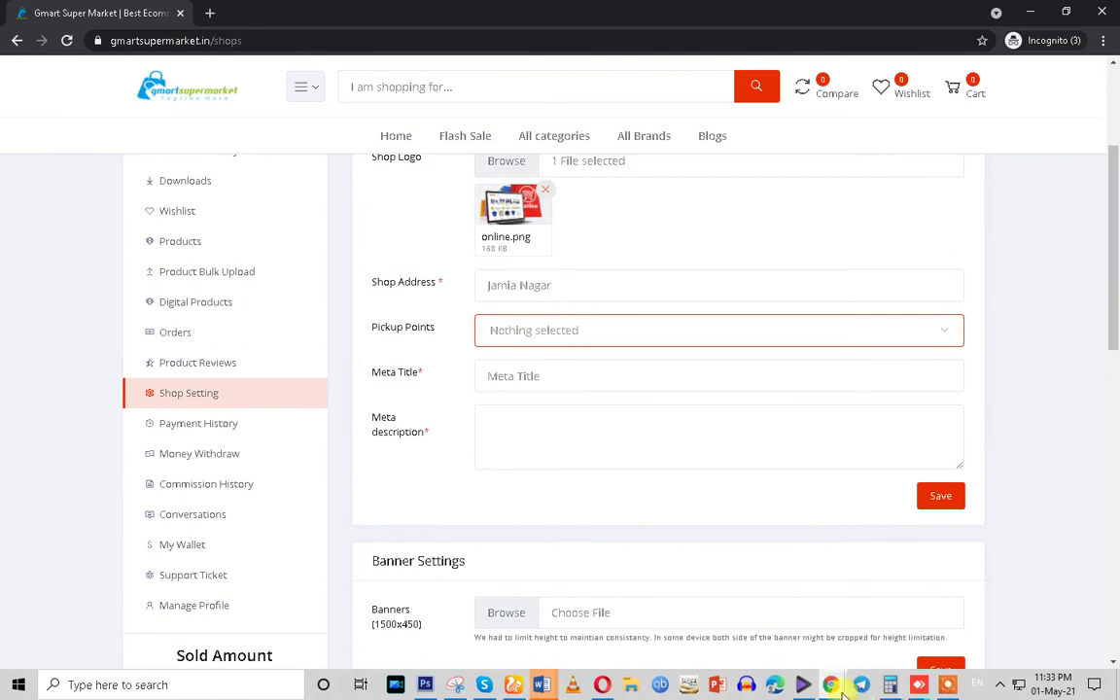
{"action": "mouse_move", "coordinate": [837, 684]}
{"action": "left_click", "coordinate": [574, 625]}
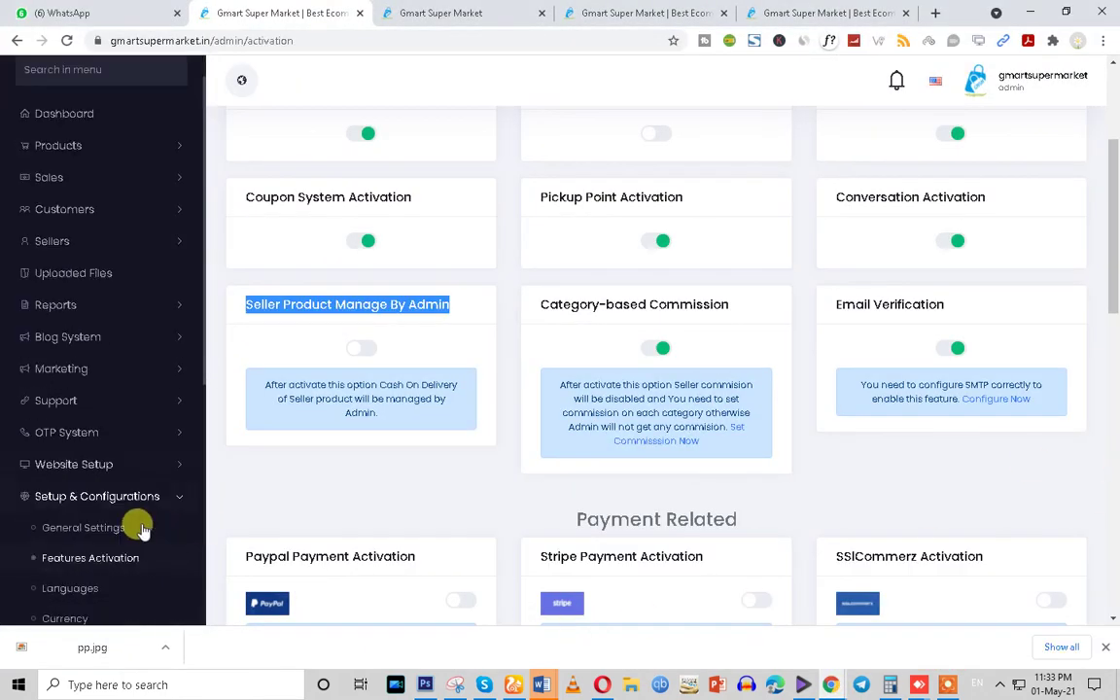
Go to the admin pickup point settings and start a new pick-up point
{"action": "scroll", "coordinate": [141, 529], "scroll_direction": "down", "scroll_amount": 4}
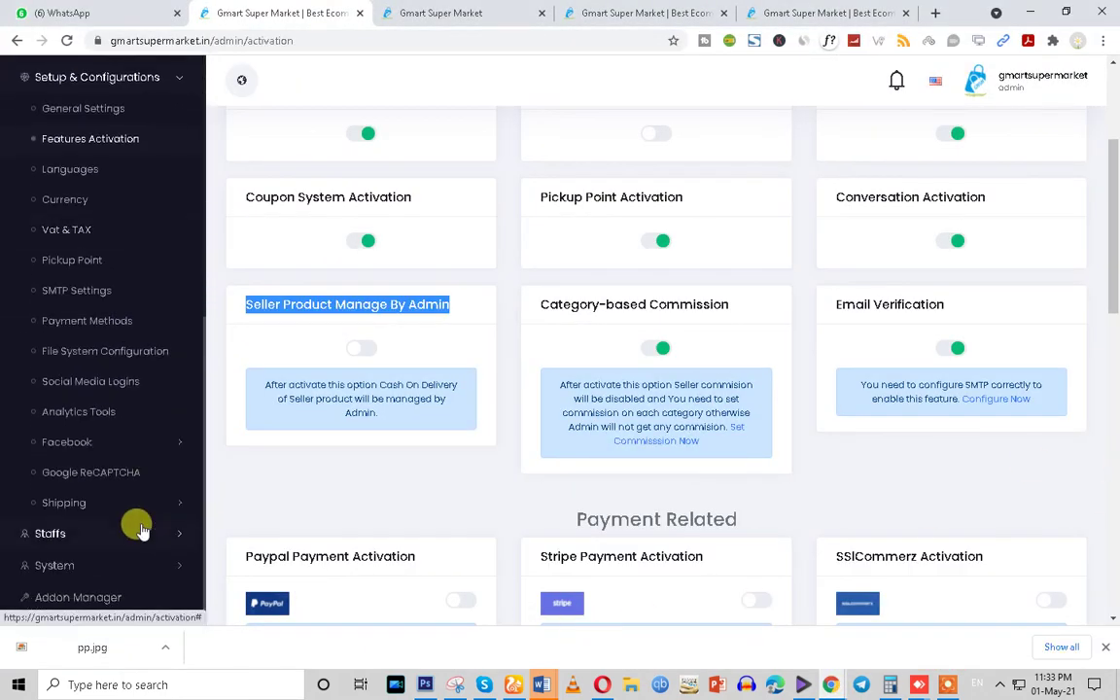
{"action": "scroll", "coordinate": [117, 457], "scroll_direction": "up", "scroll_amount": 1}
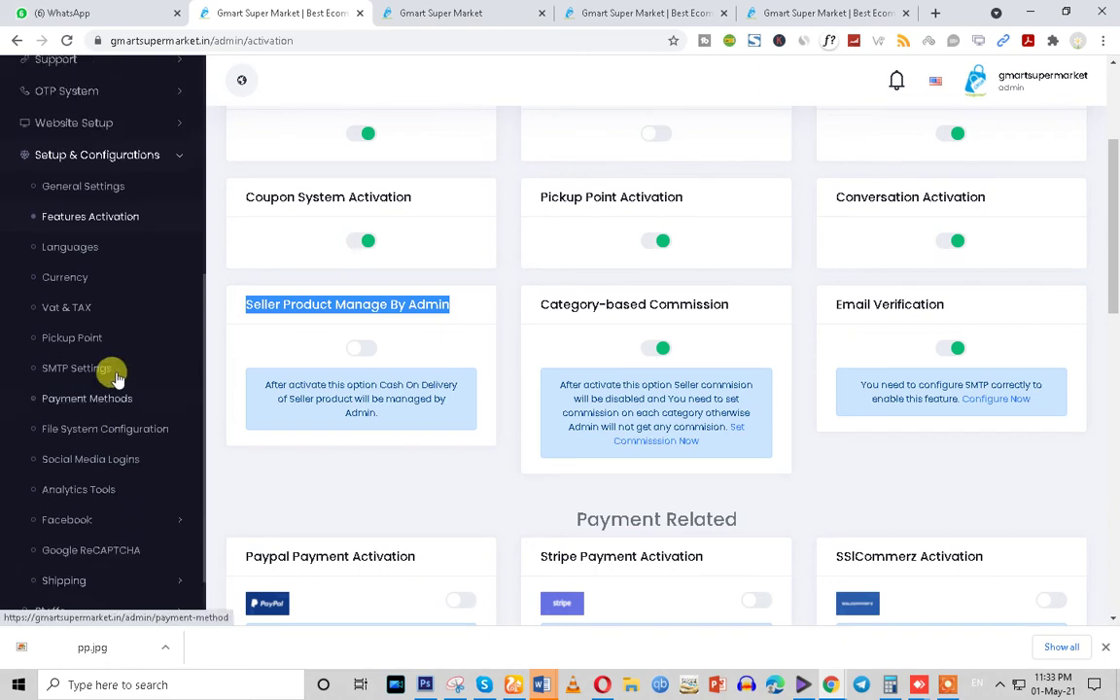
{"action": "left_click", "coordinate": [65, 342]}
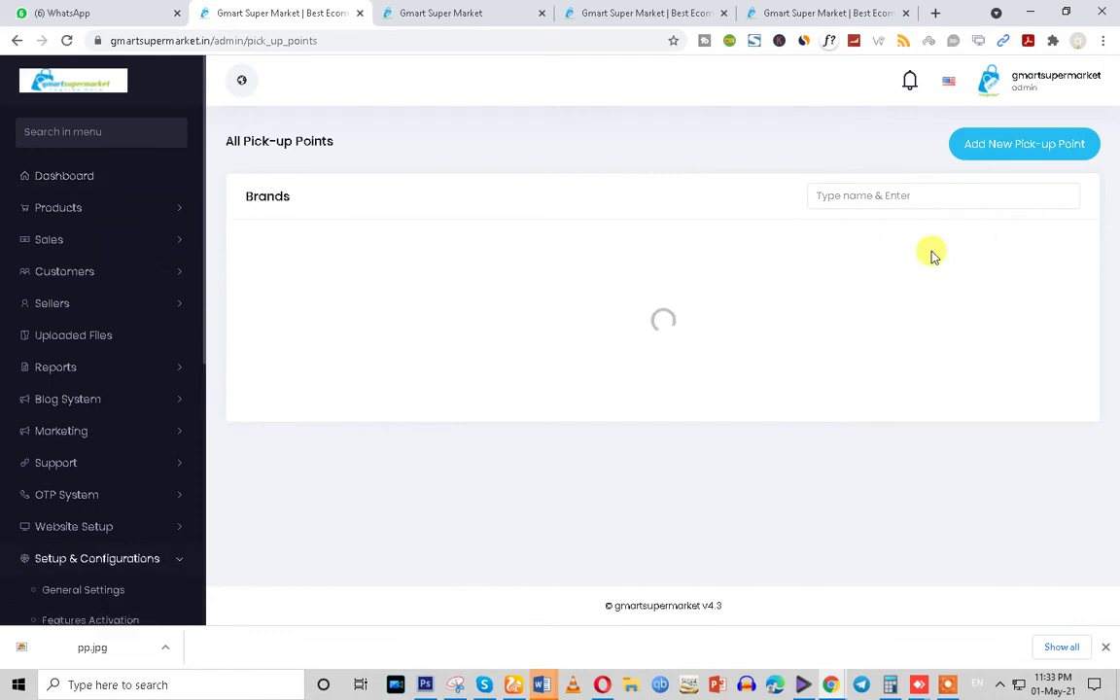
{"action": "left_click", "coordinate": [979, 150]}
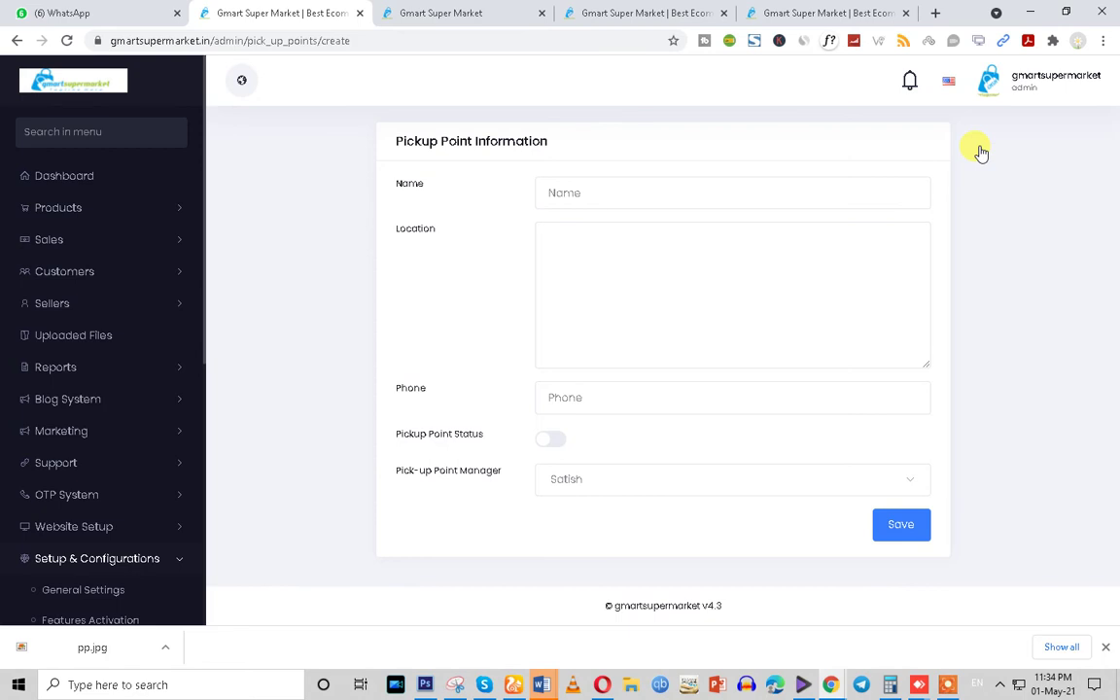
Name the pick-up point Delhi, set location New Delhi, and fill the phone from a suggestion
{"action": "left_click", "coordinate": [573, 302]}
{"action": "left_click", "coordinate": [567, 190]}
{"action": "type", "text": "De"}
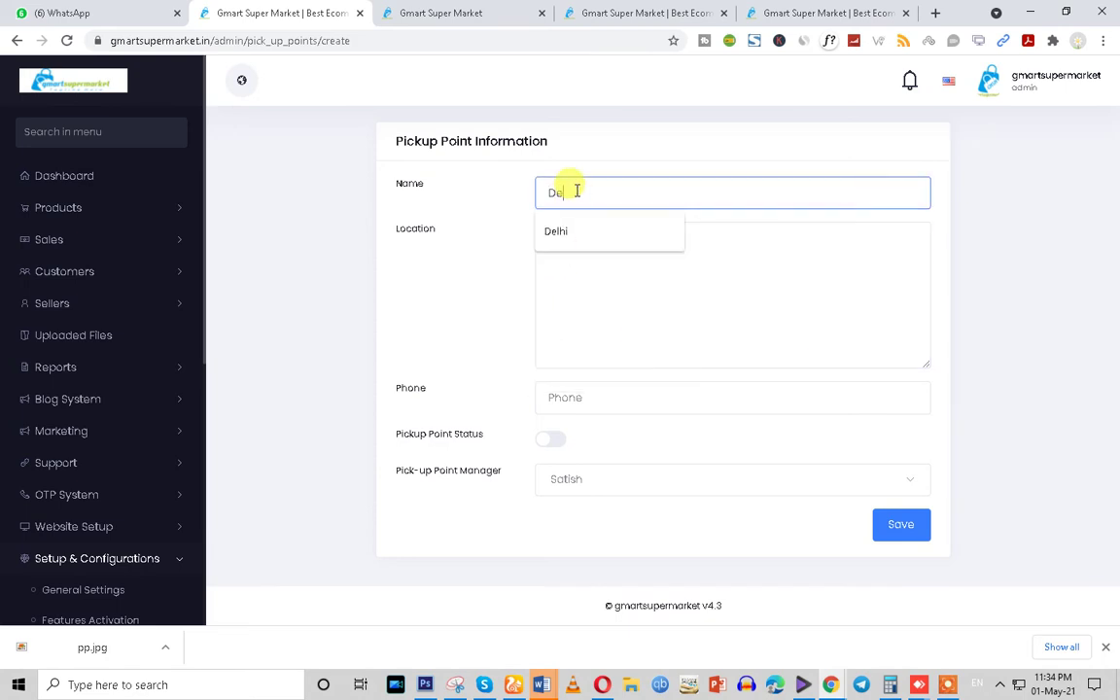
{"action": "type", "text": "lhi"}
{"action": "left_click", "coordinate": [577, 267]}
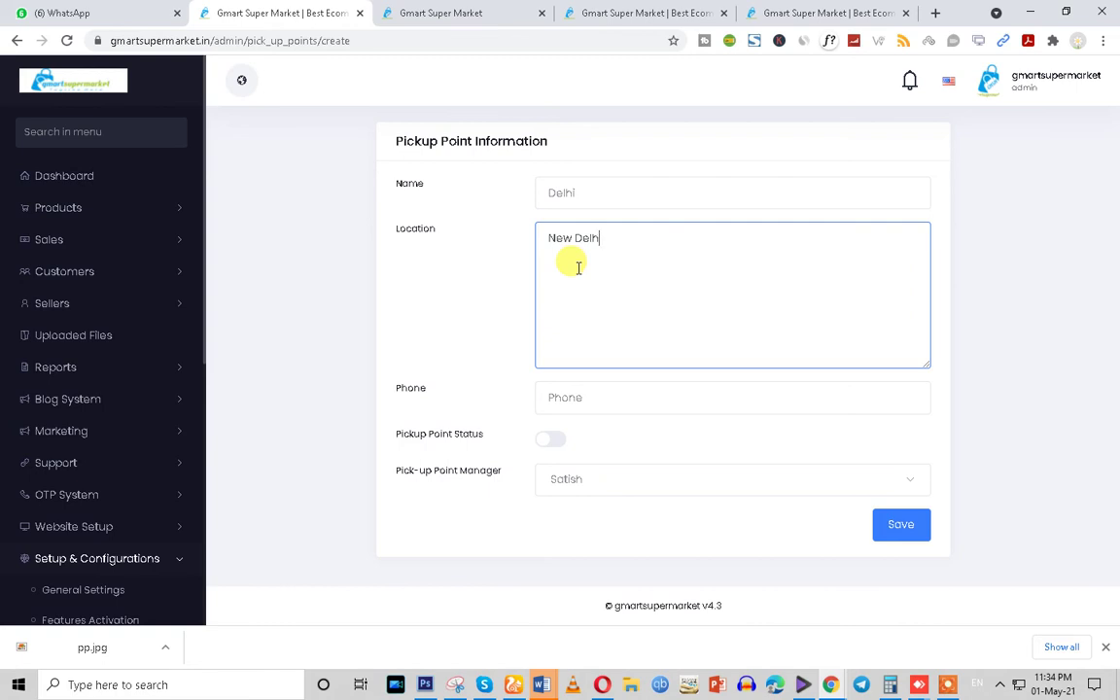
{"action": "left_click", "coordinate": [593, 407]}
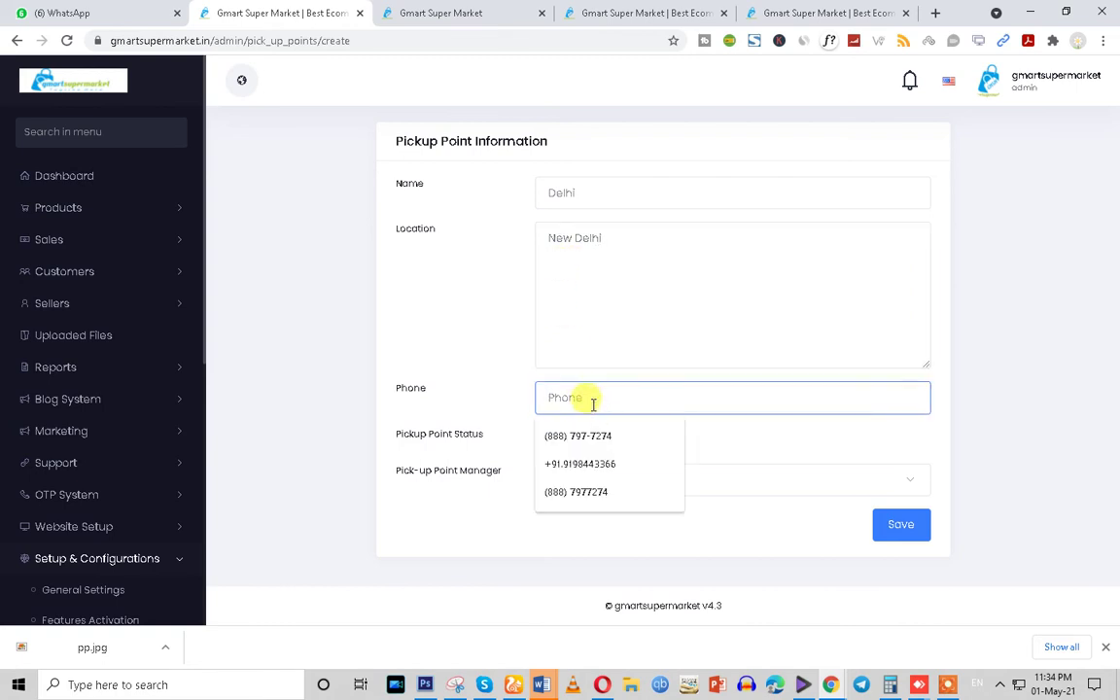
{"action": "left_click", "coordinate": [598, 435]}
{"action": "left_click_drag", "start_coordinate": [625, 399], "coordinate": [462, 405]}
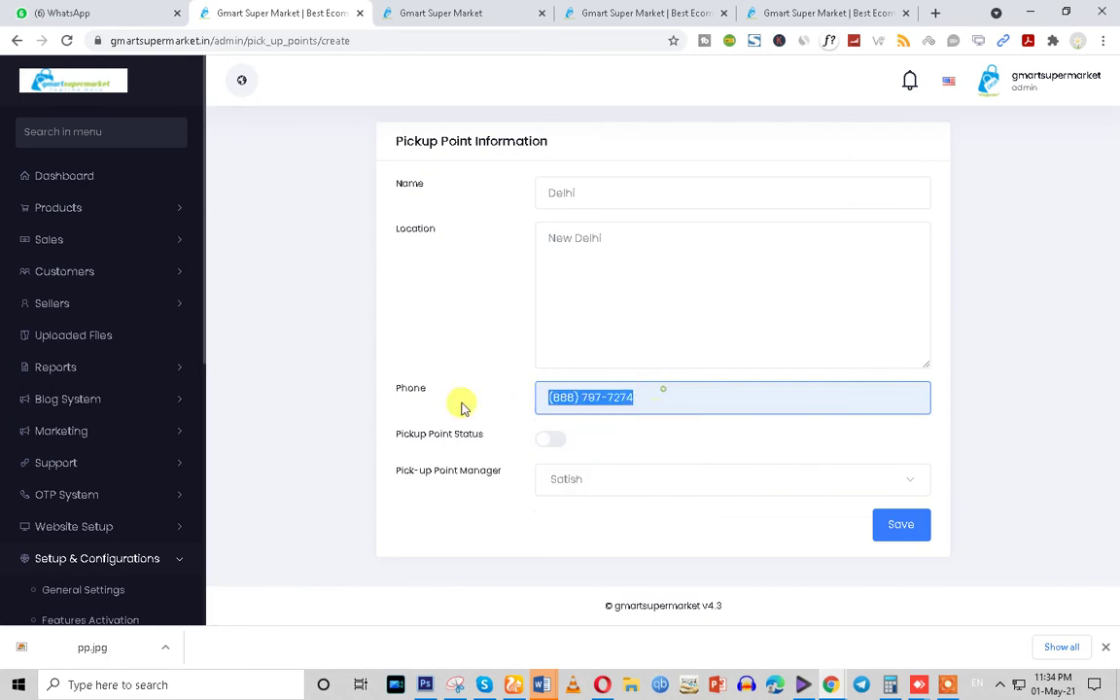
{"action": "left_click", "coordinate": [547, 397]}
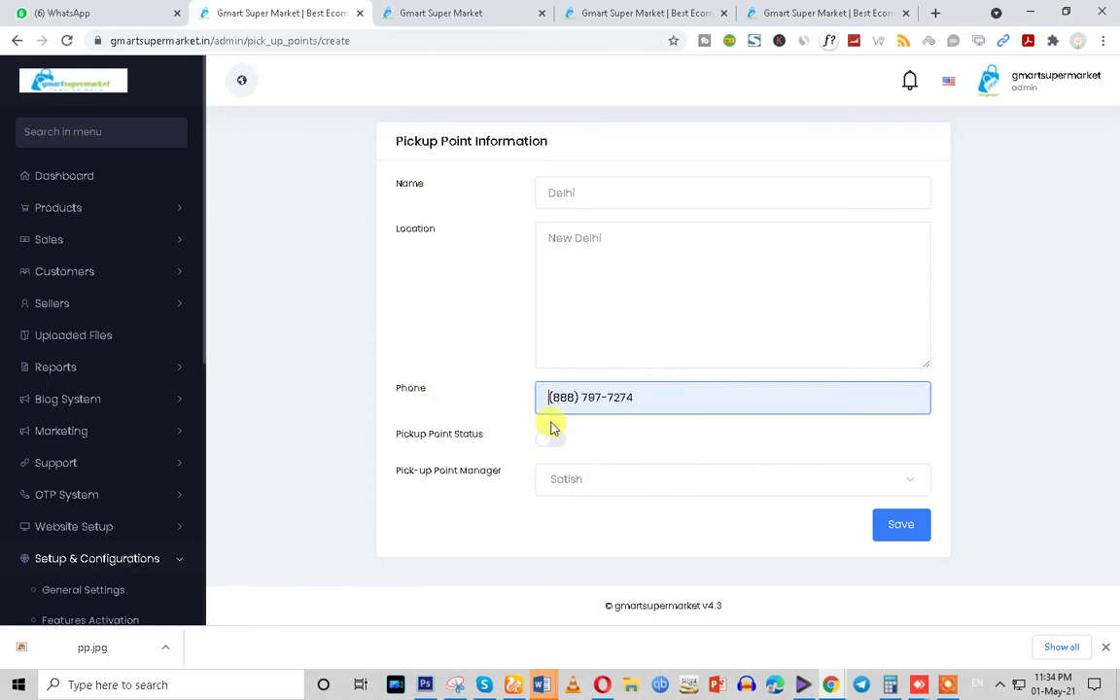
Turn the pick-up point status on, assign its manager, and save it
{"action": "left_click", "coordinate": [547, 446]}
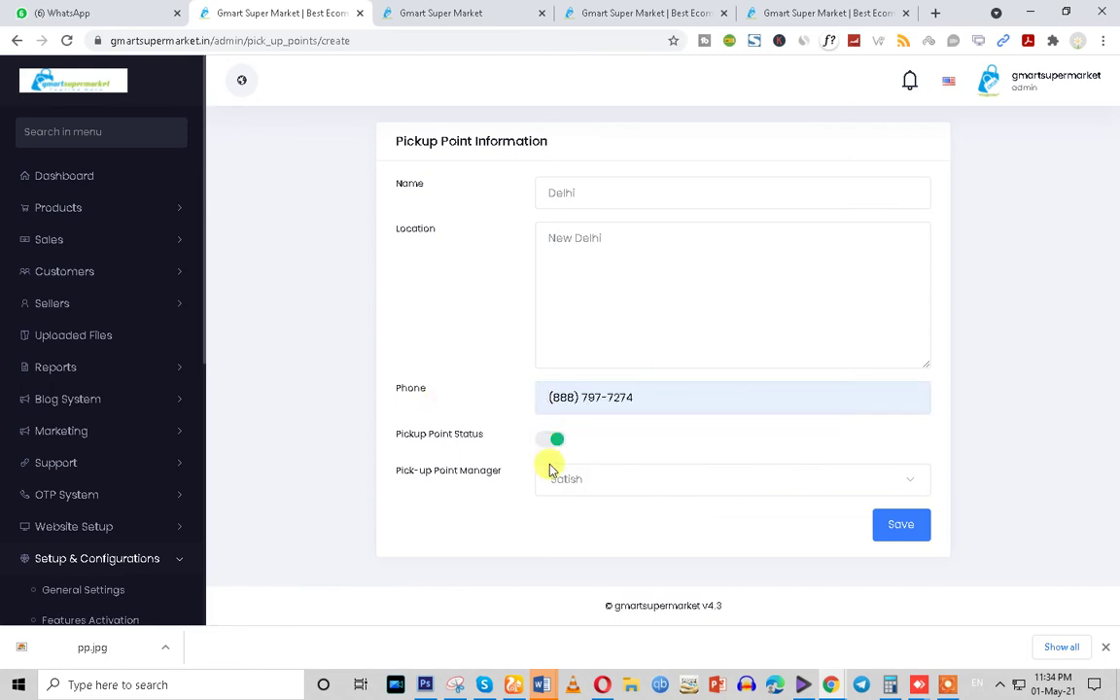
{"action": "left_click", "coordinate": [592, 483]}
{"action": "left_click", "coordinate": [574, 522]}
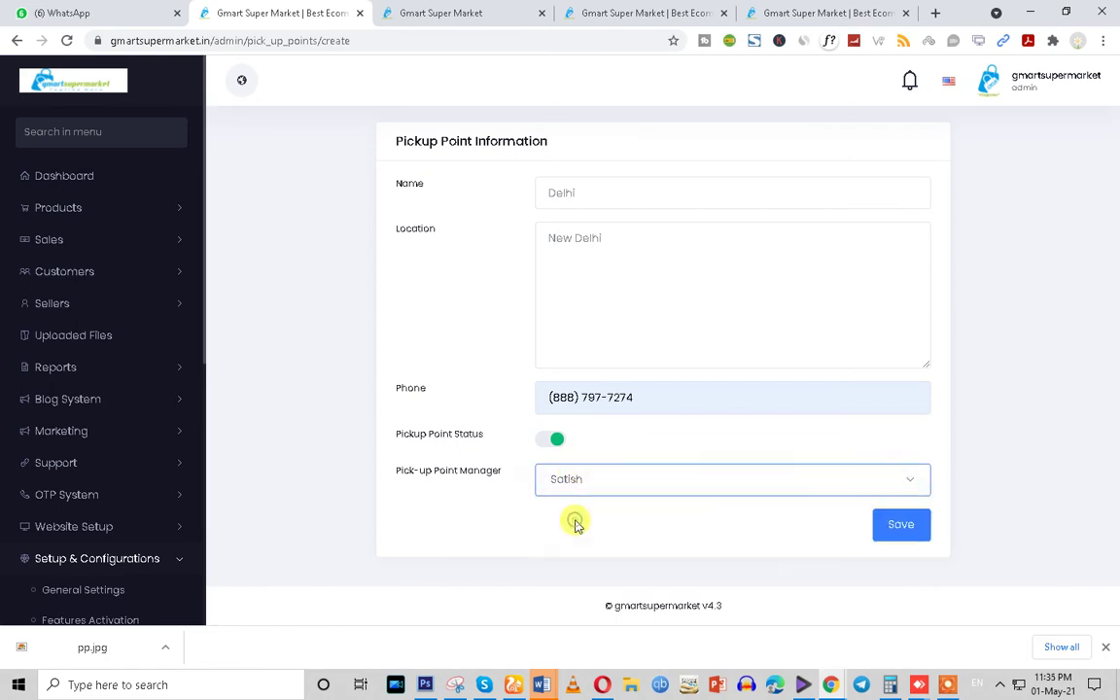
{"action": "left_click", "coordinate": [899, 529]}
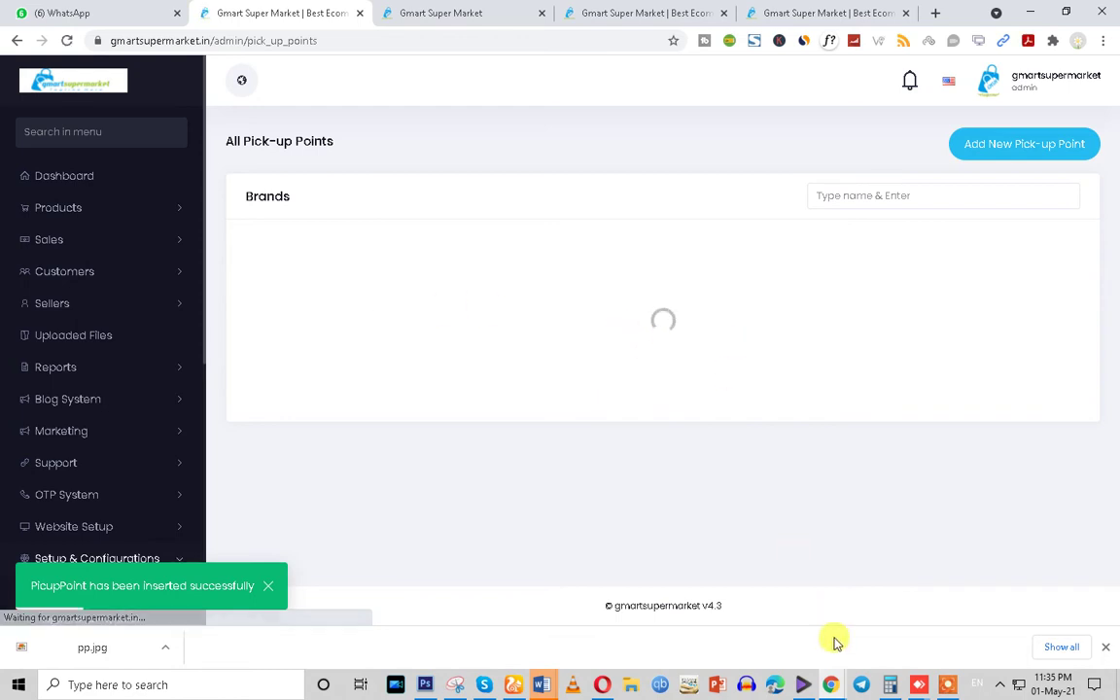
{"action": "mouse_move", "coordinate": [834, 685]}
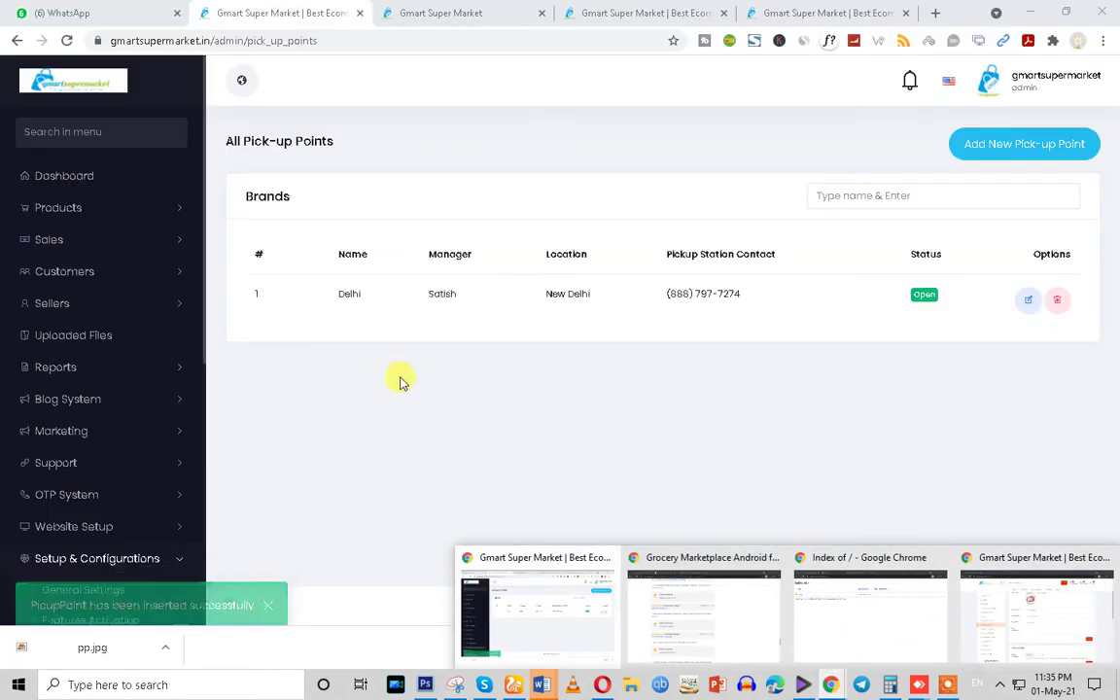
In the seller's Shop Settings, set Meta Title to Alam Store and paste it into Meta description
{"action": "left_click", "coordinate": [1011, 637]}
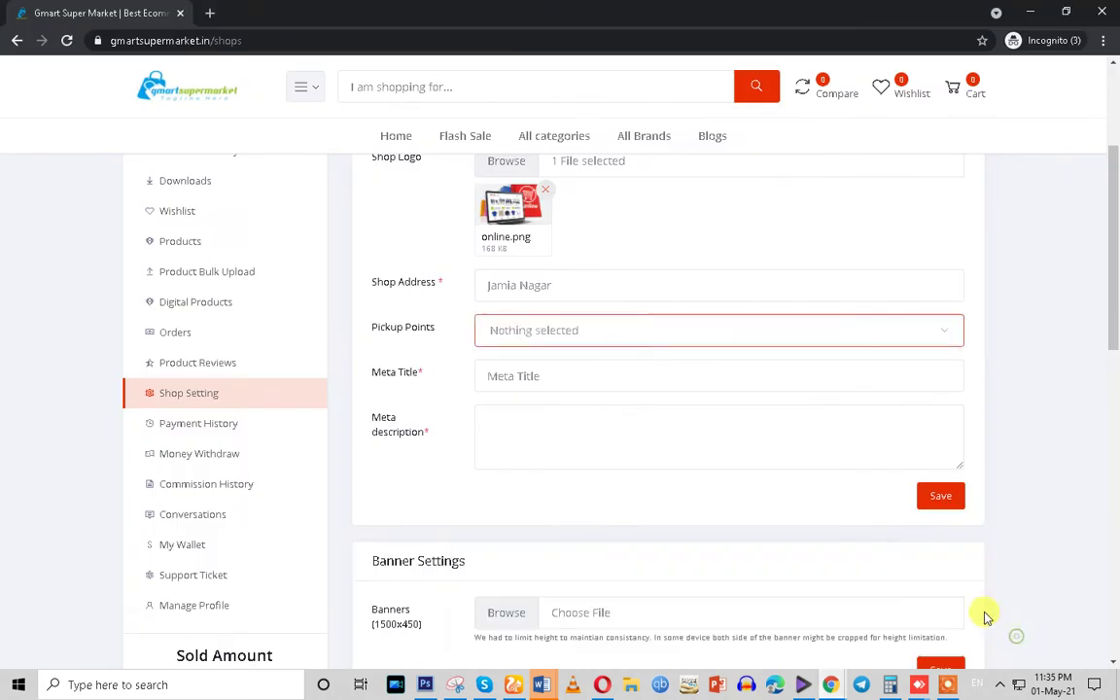
{"action": "left_click", "coordinate": [519, 373]}
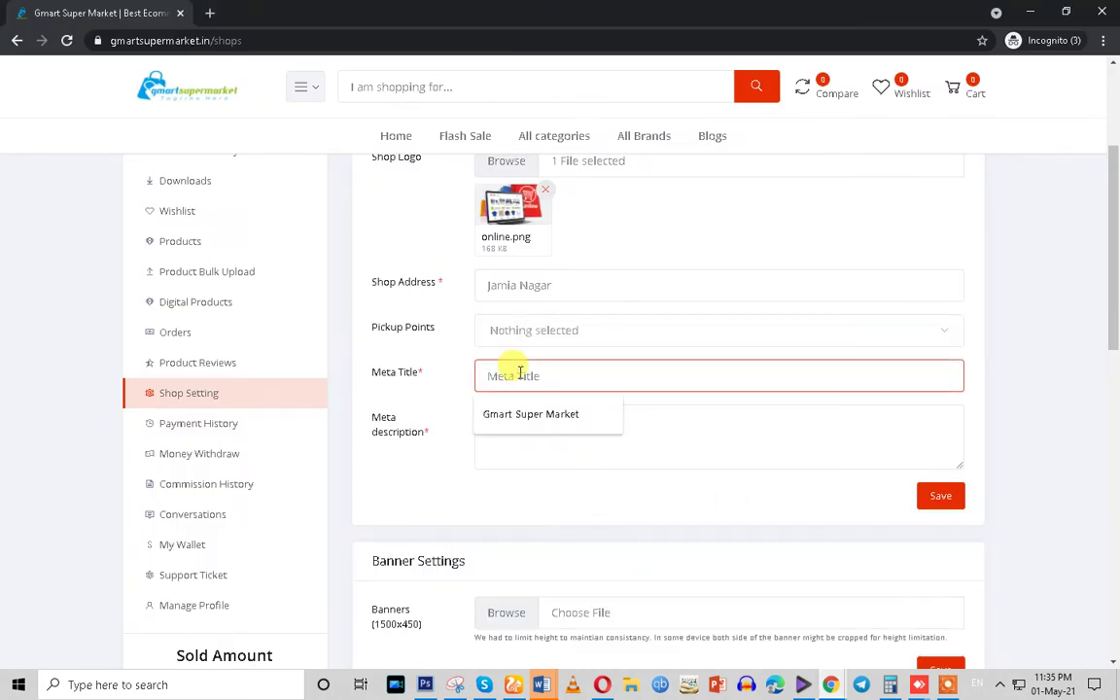
{"action": "left_click", "coordinate": [530, 416]}
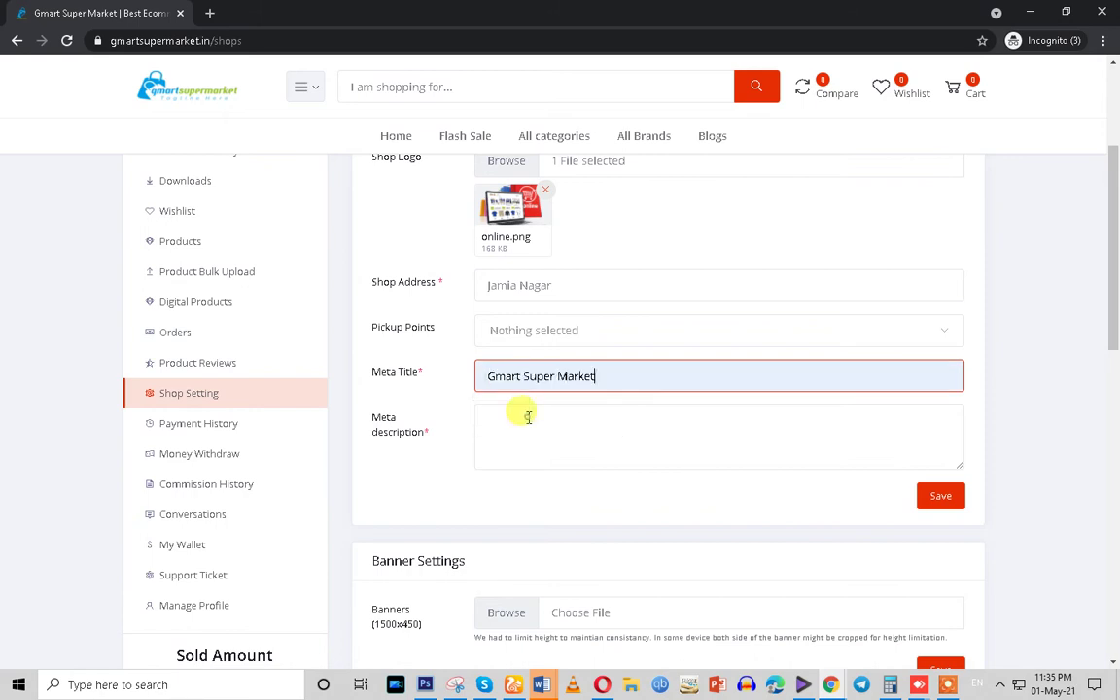
{"action": "left_click_drag", "start_coordinate": [609, 375], "coordinate": [308, 394]}
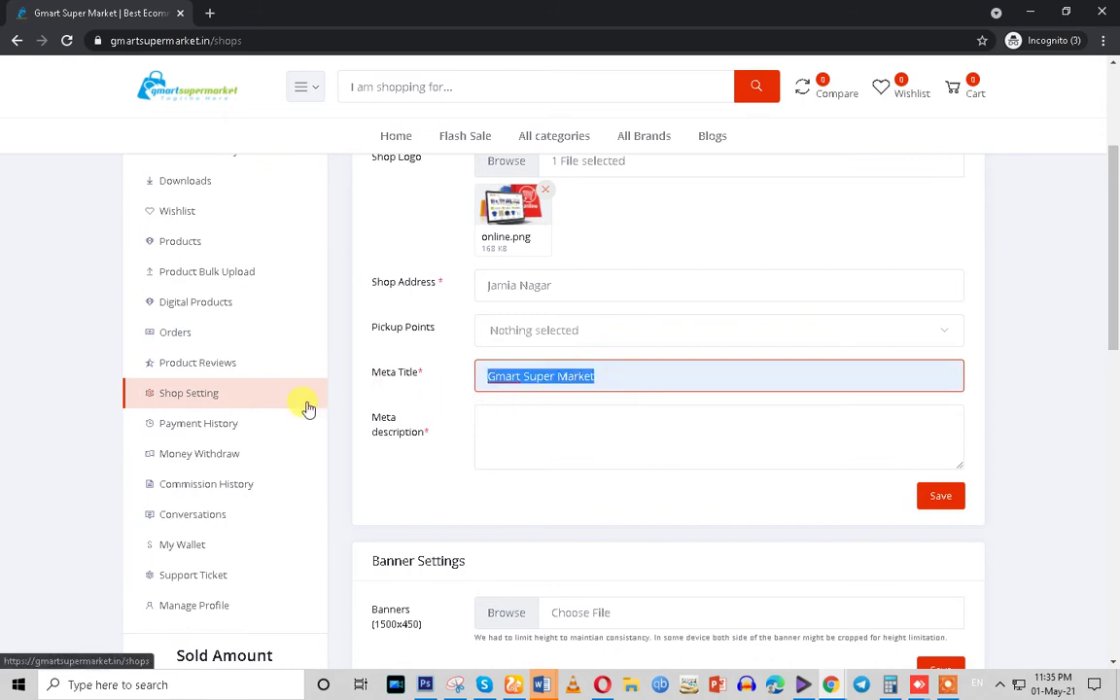
{"action": "type", "text": "Alam St"}
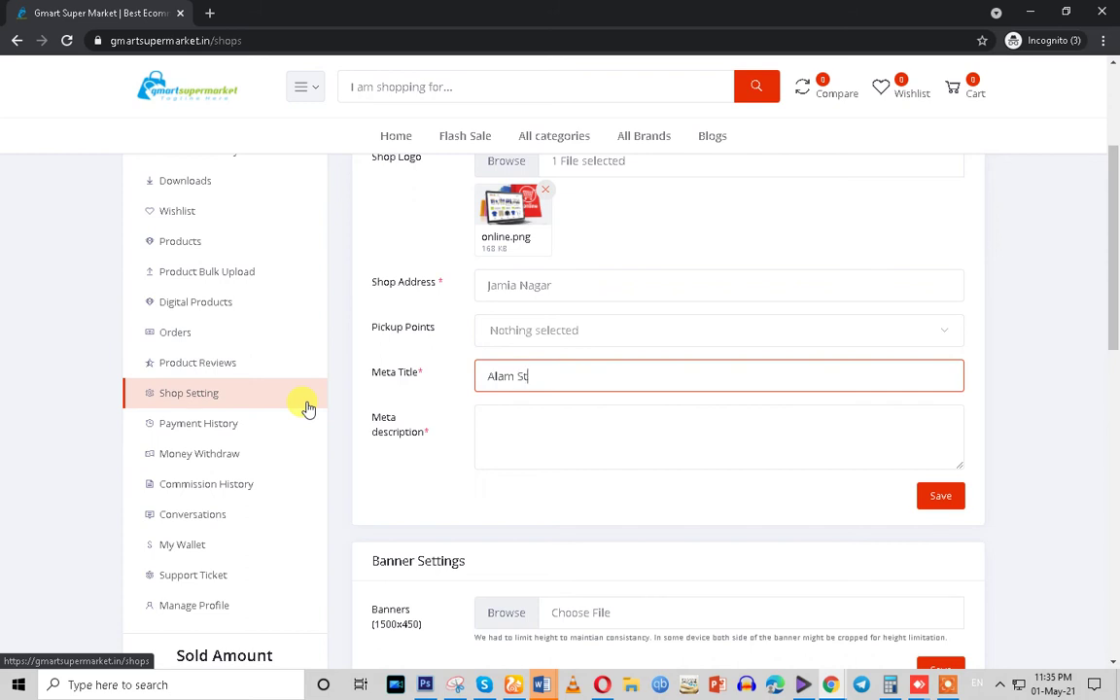
{"action": "left_click", "coordinate": [525, 430]}
{"action": "left_click_drag", "start_coordinate": [547, 376], "coordinate": [443, 379]}
{"action": "left_click", "coordinate": [537, 421]}
{"action": "type", "text": "Alam Store"}
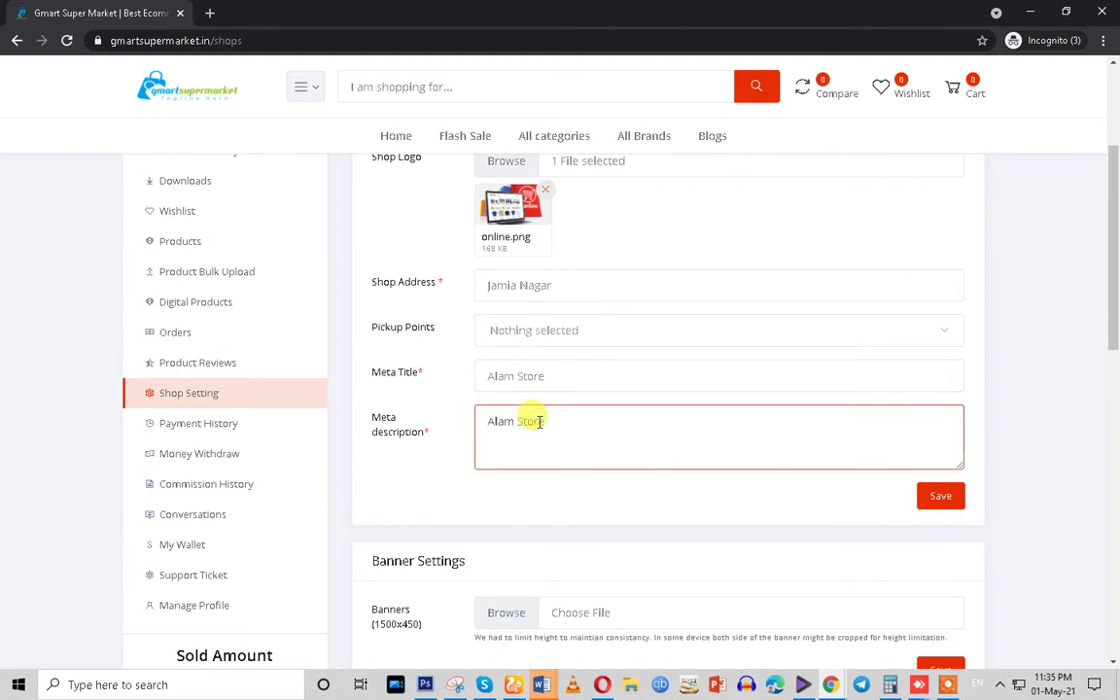
{"action": "scroll", "coordinate": [542, 428], "scroll_direction": "down", "scroll_amount": 3}
Upload CTTC live Traing.jpg from the computer through the banner image picker
{"action": "left_click", "coordinate": [503, 386]}
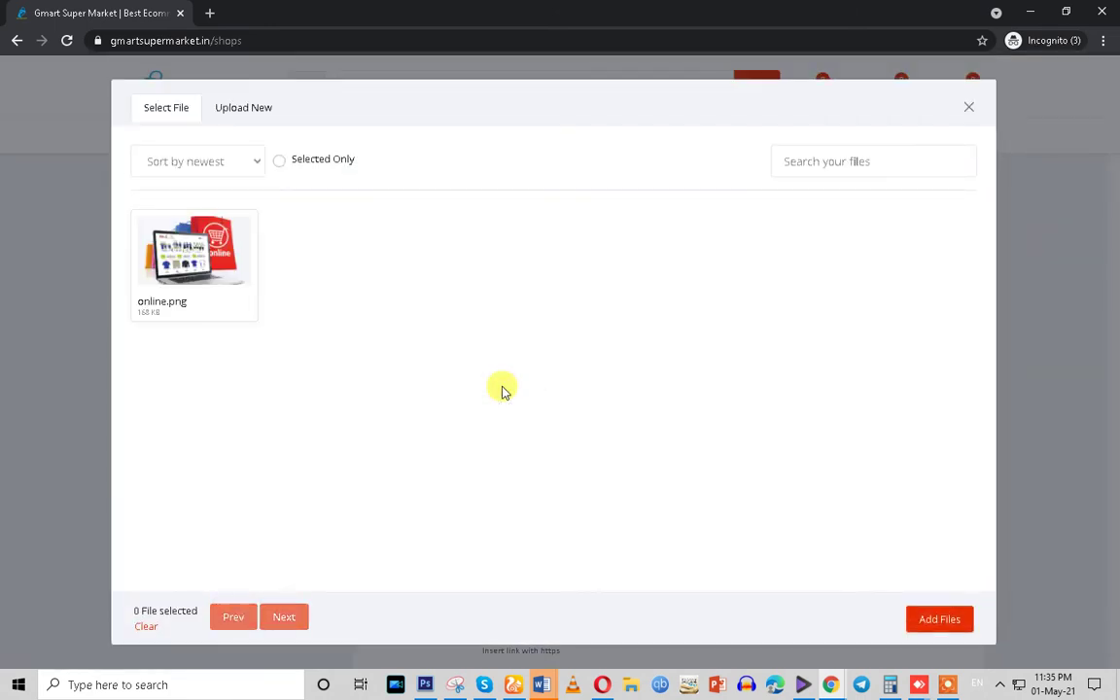
{"action": "left_click", "coordinate": [210, 109]}
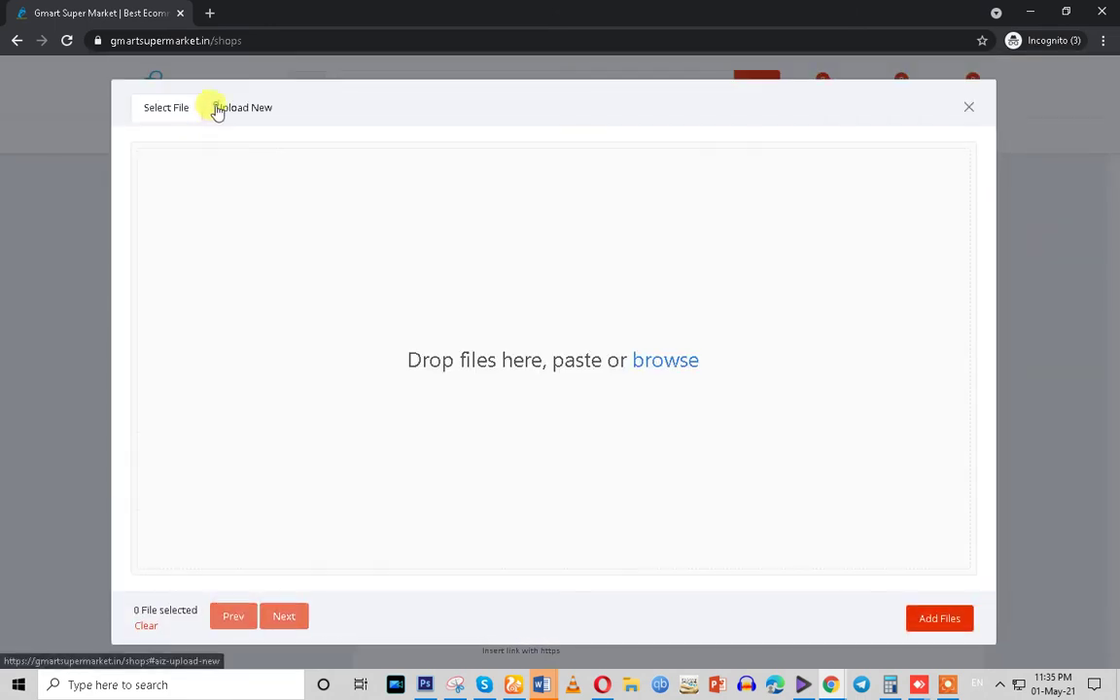
{"action": "left_click", "coordinate": [669, 355]}
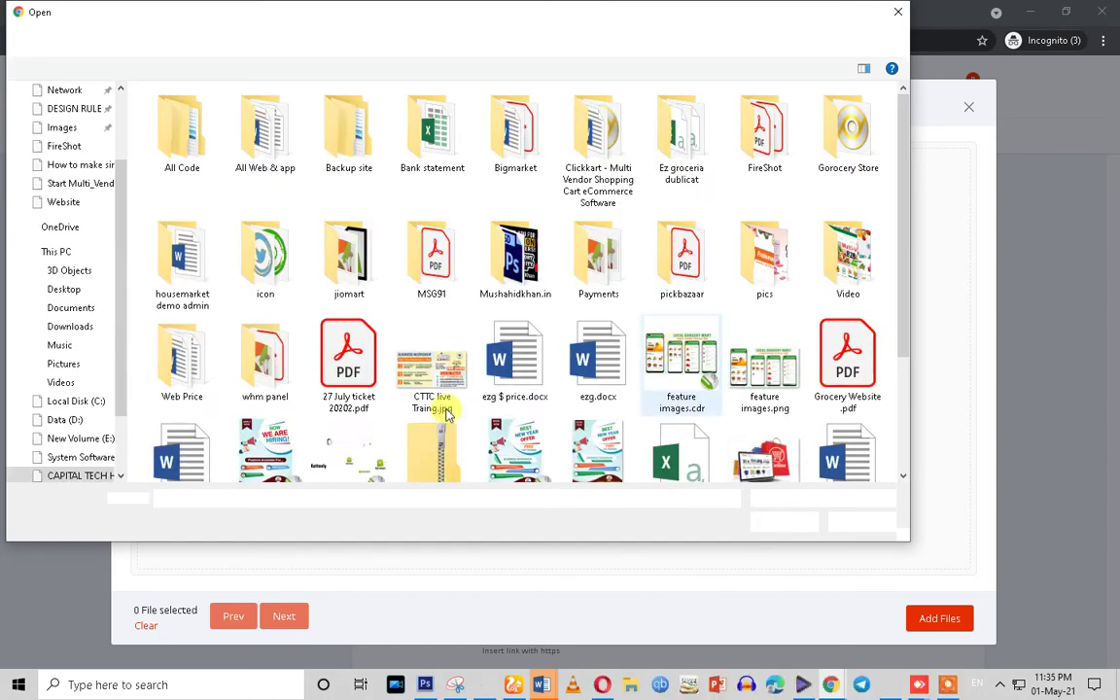
{"action": "scroll", "coordinate": [709, 453], "scroll_direction": "down", "scroll_amount": 3}
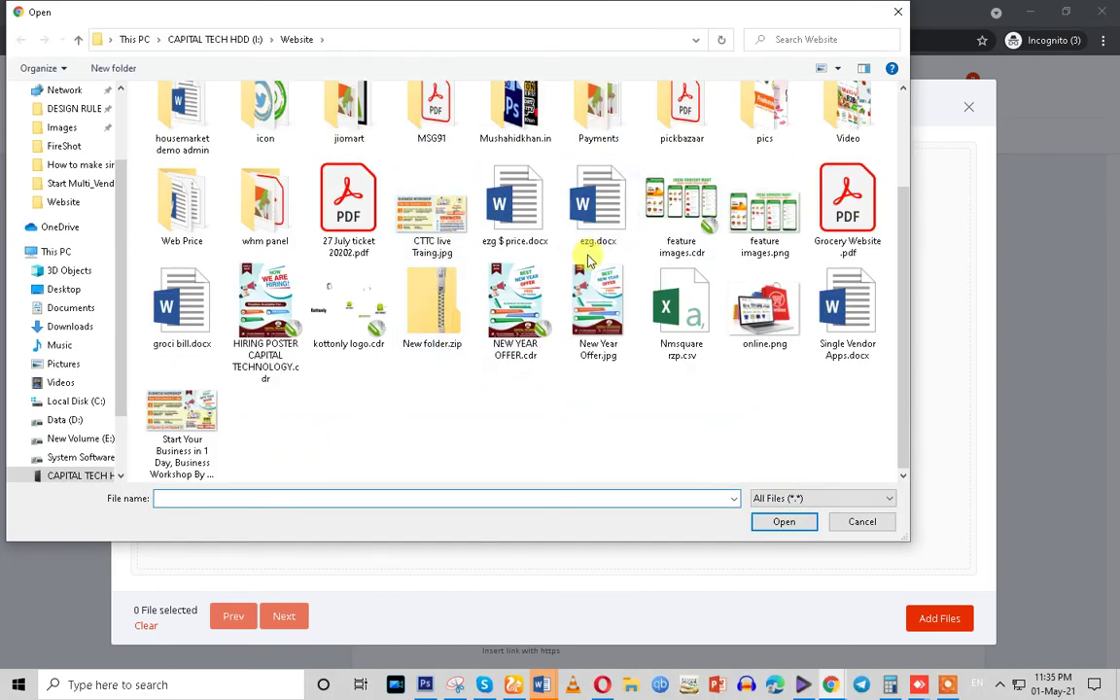
{"action": "scroll", "coordinate": [433, 394], "scroll_direction": "up", "scroll_amount": 3}
{"action": "double_click", "coordinate": [433, 394]}
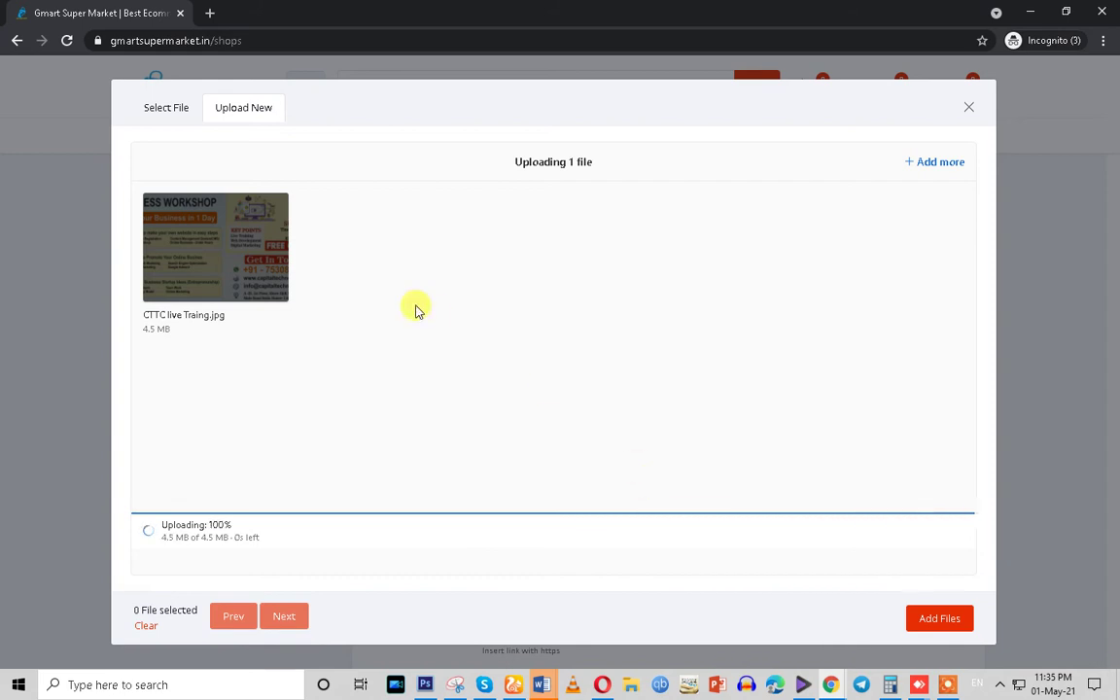
Select the uploaded CTTC live Traing.jpg and attach it as the shop banner
{"action": "left_click", "coordinate": [166, 111]}
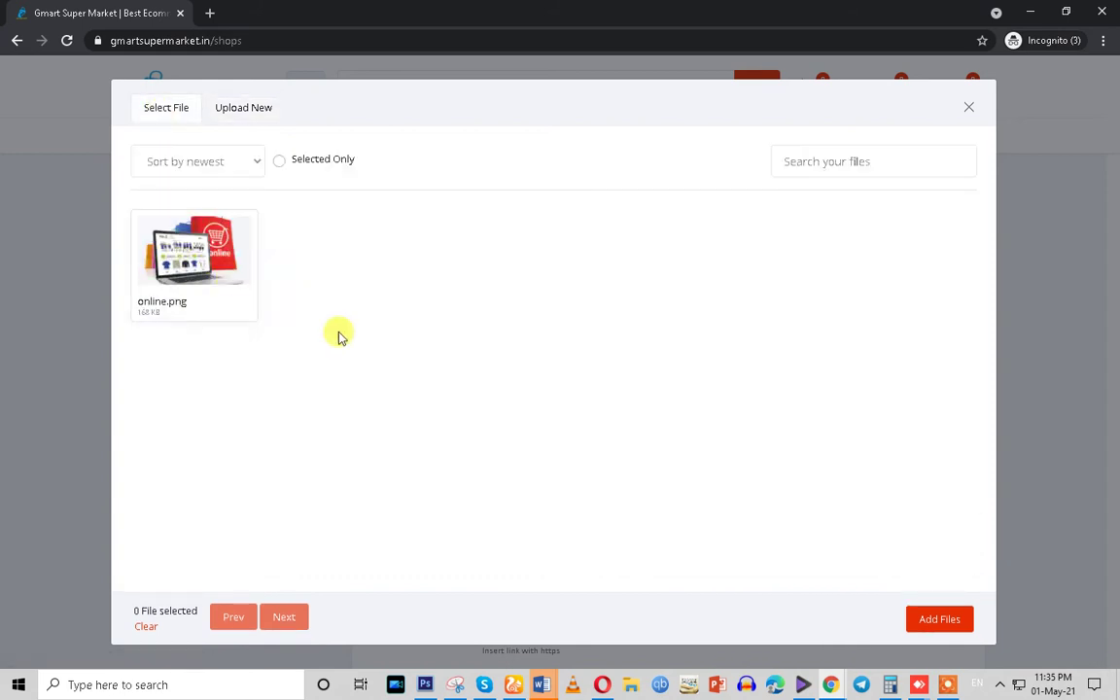
{"action": "left_click", "coordinate": [227, 109]}
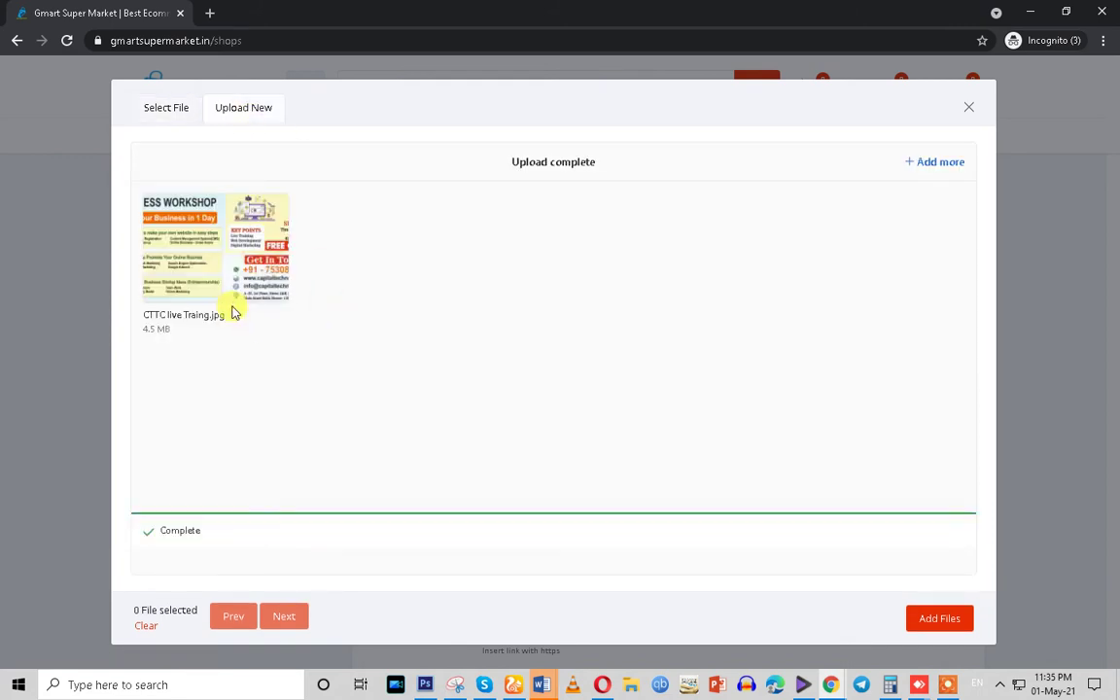
{"action": "left_click", "coordinate": [163, 119]}
{"action": "left_click", "coordinate": [196, 285]}
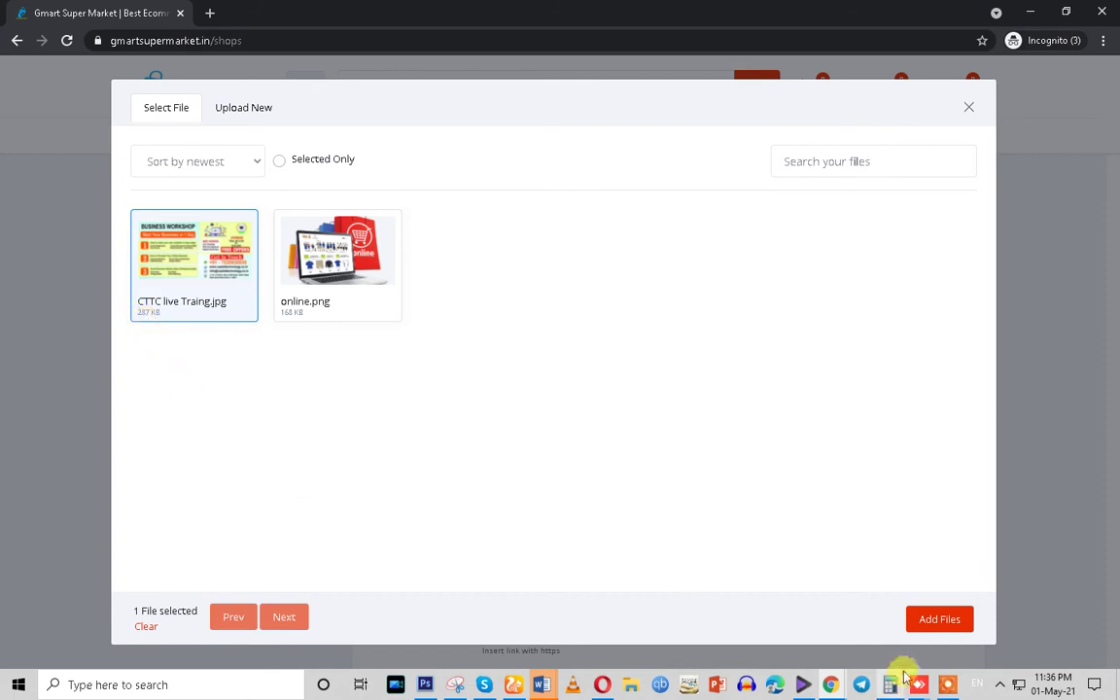
{"action": "left_click", "coordinate": [930, 620]}
Enter # as the Facebook, Twitter, Google and Youtube social links
{"action": "scroll", "coordinate": [580, 517], "scroll_direction": "down", "scroll_amount": 2}
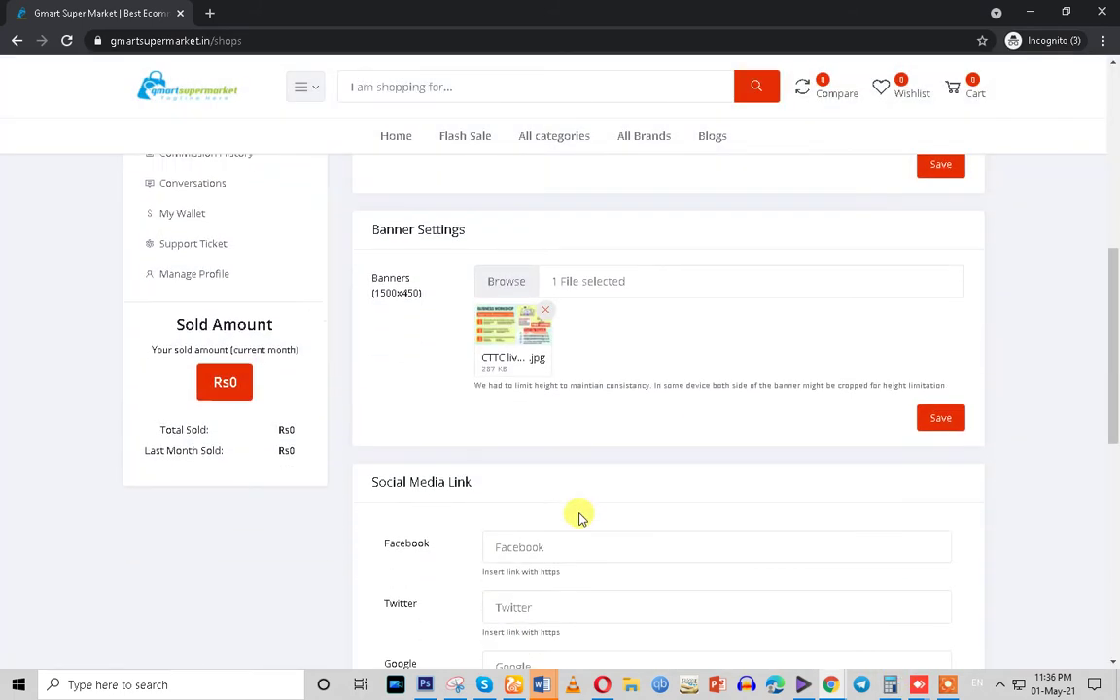
{"action": "scroll", "coordinate": [580, 517], "scroll_direction": "down", "scroll_amount": 1}
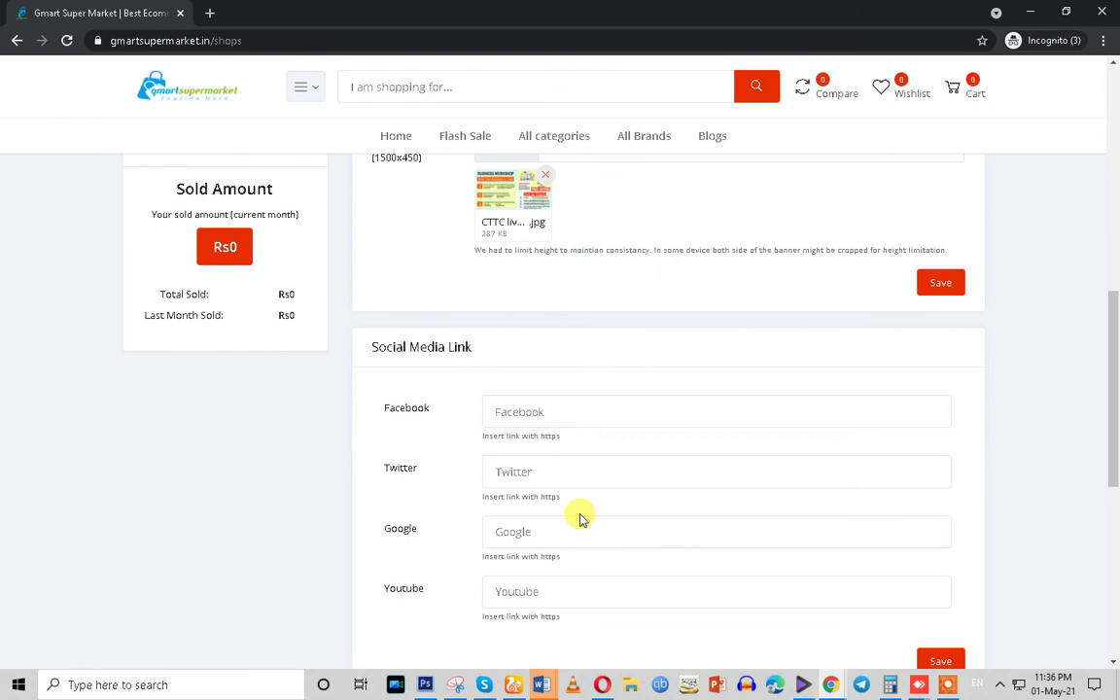
{"action": "scroll", "coordinate": [580, 517], "scroll_direction": "up", "scroll_amount": 3}
{"action": "scroll", "coordinate": [580, 517], "scroll_direction": "down", "scroll_amount": 4}
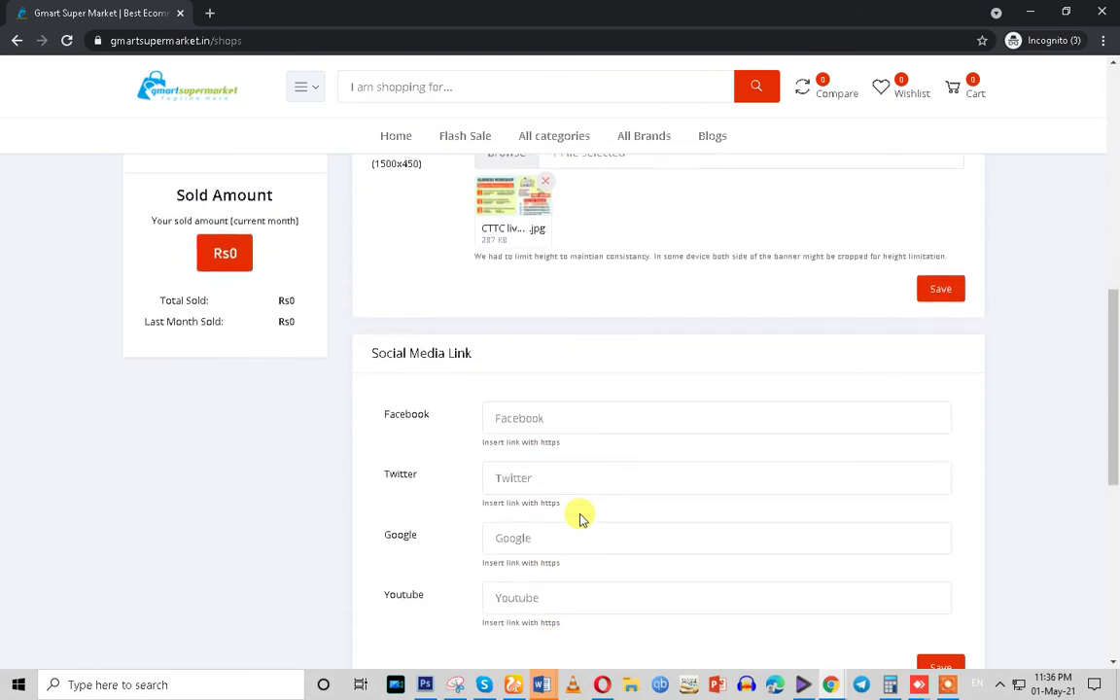
{"action": "left_click", "coordinate": [515, 333]}
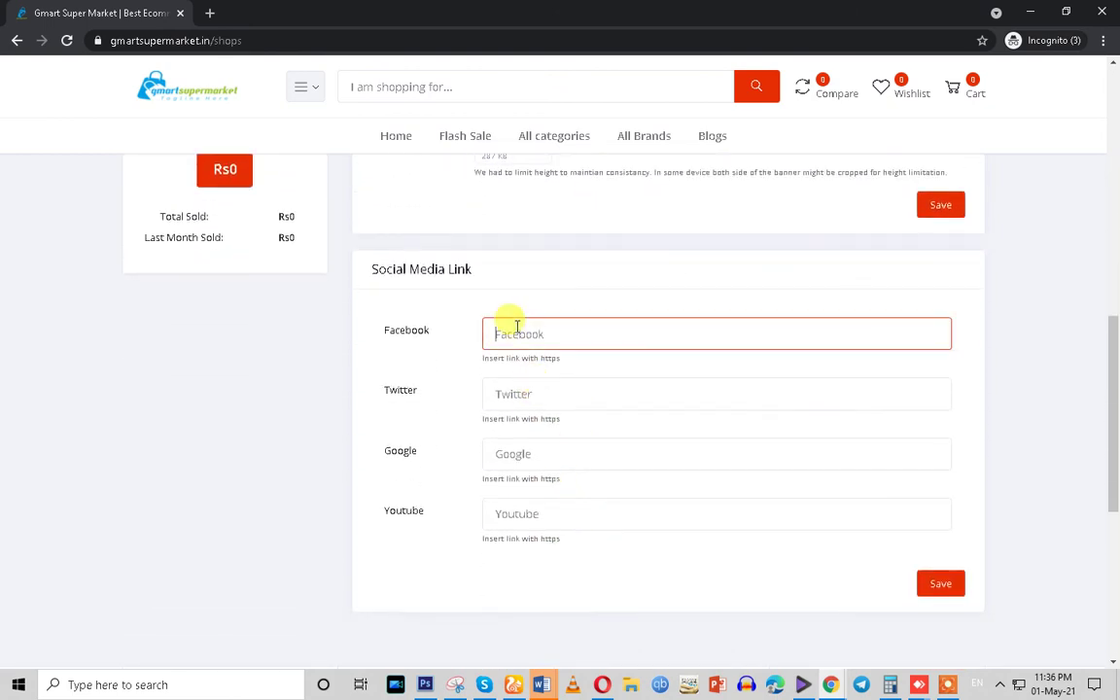
{"action": "type", "text": "#"}
{"action": "left_click", "coordinate": [515, 392]}
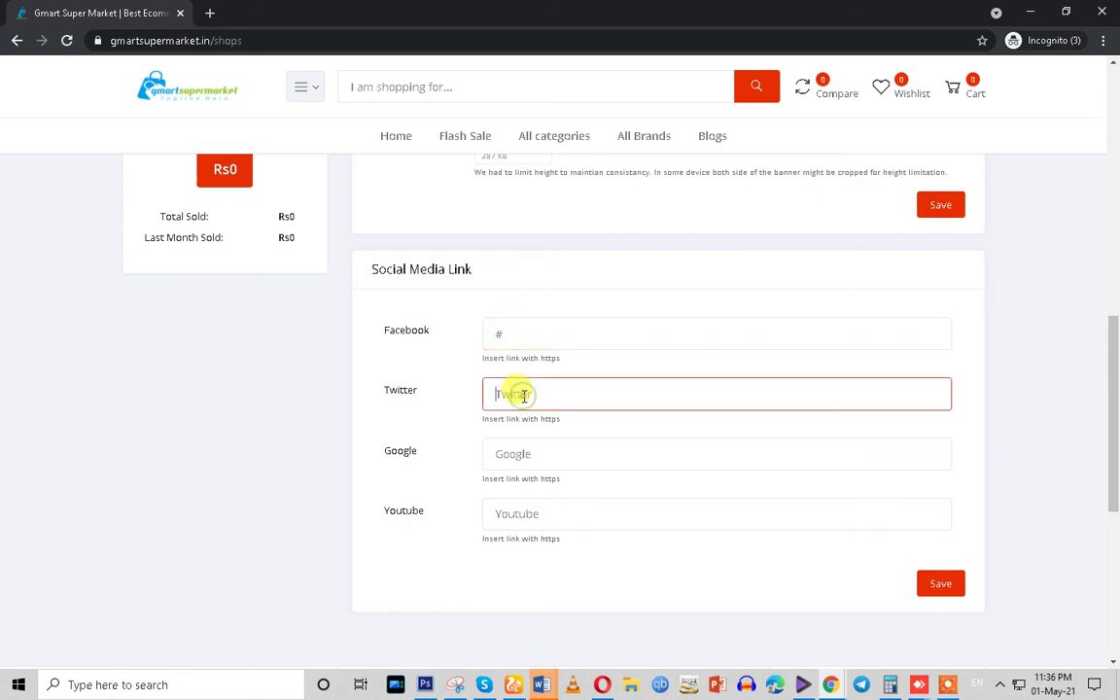
{"action": "type", "text": "#"}
{"action": "left_click", "coordinate": [510, 451]}
{"action": "type", "text": "#"}
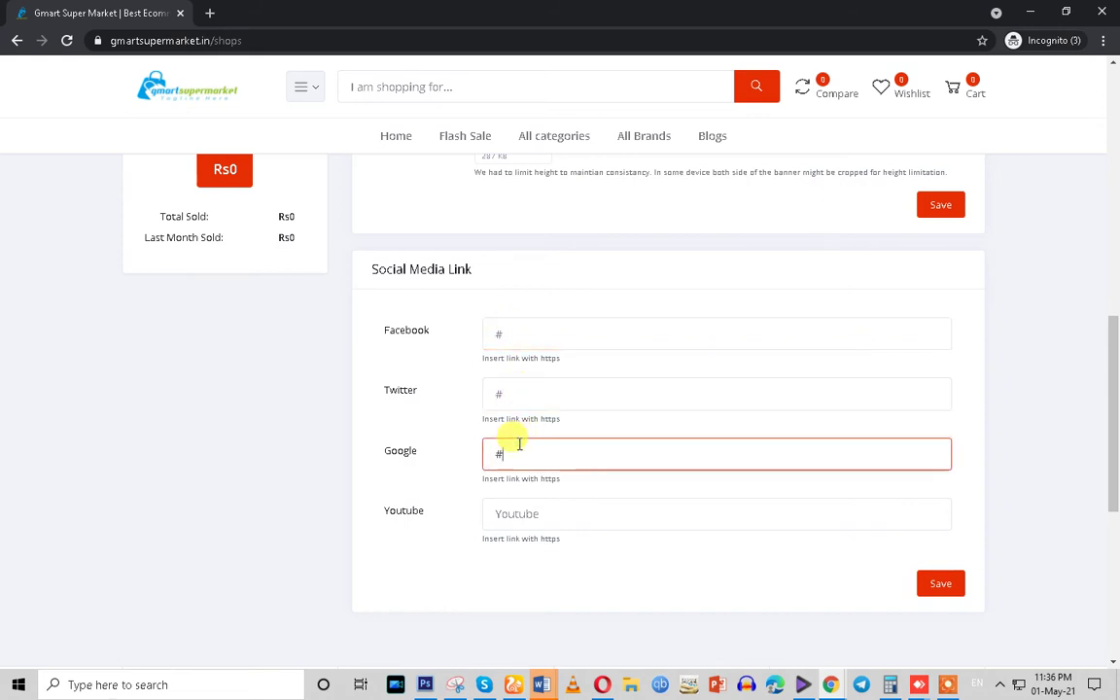
{"action": "left_click", "coordinate": [515, 507]}
{"action": "type", "text": "#"}
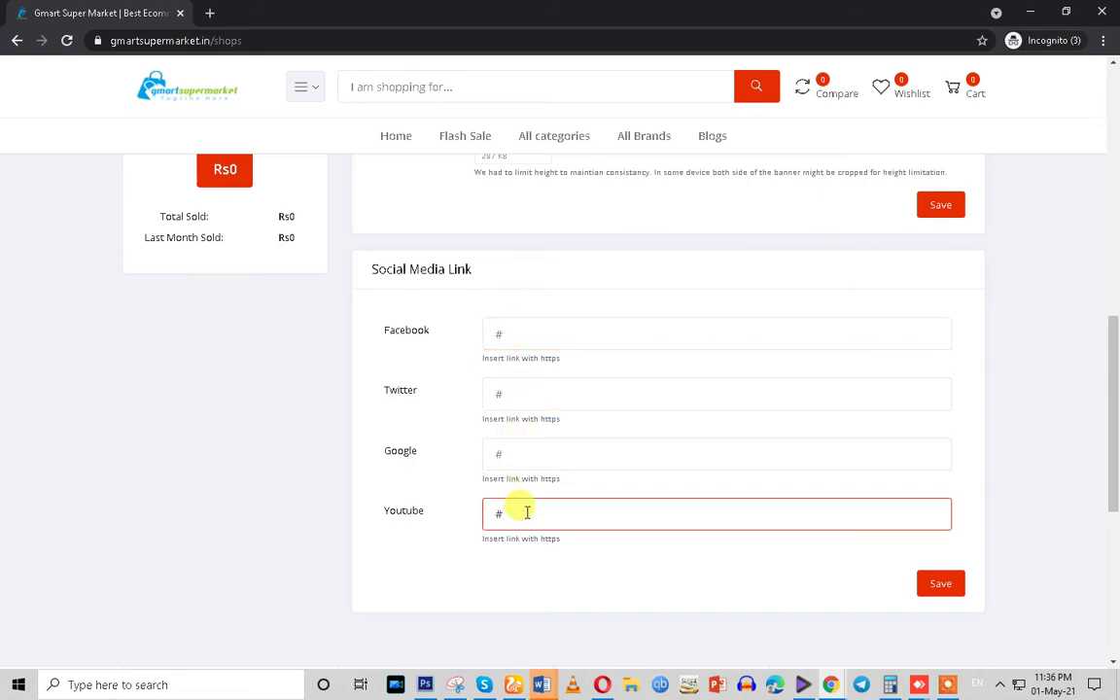
Save the shop's Basic Info
{"action": "scroll", "coordinate": [525, 512], "scroll_direction": "up", "scroll_amount": 6}
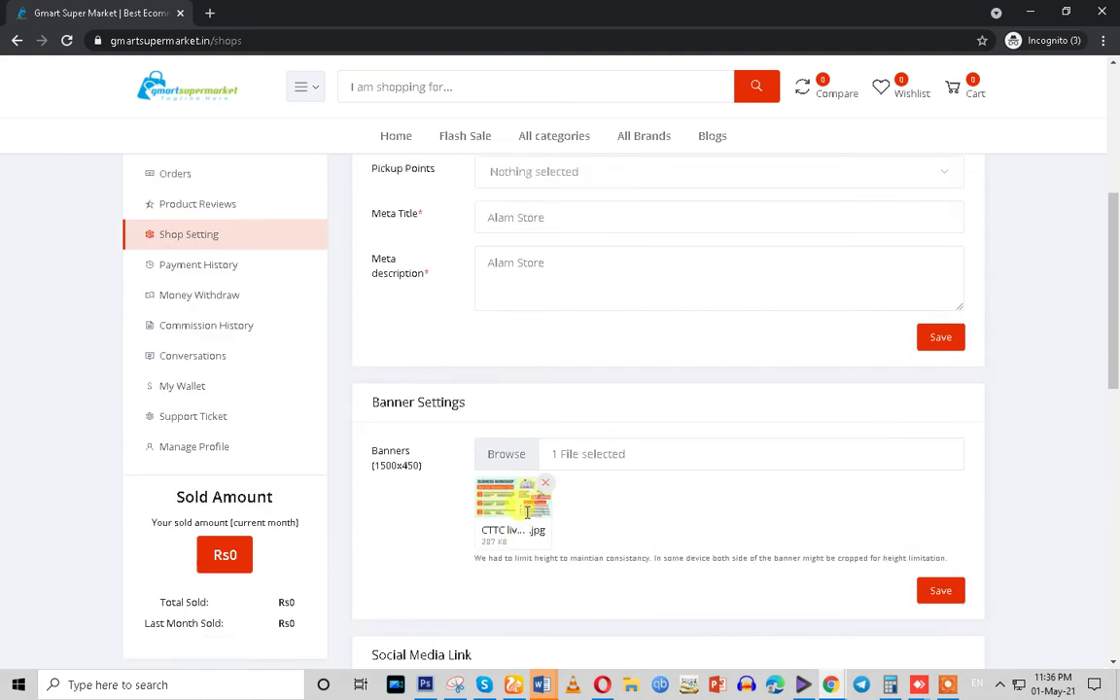
{"action": "scroll", "coordinate": [525, 517], "scroll_direction": "up", "scroll_amount": 1}
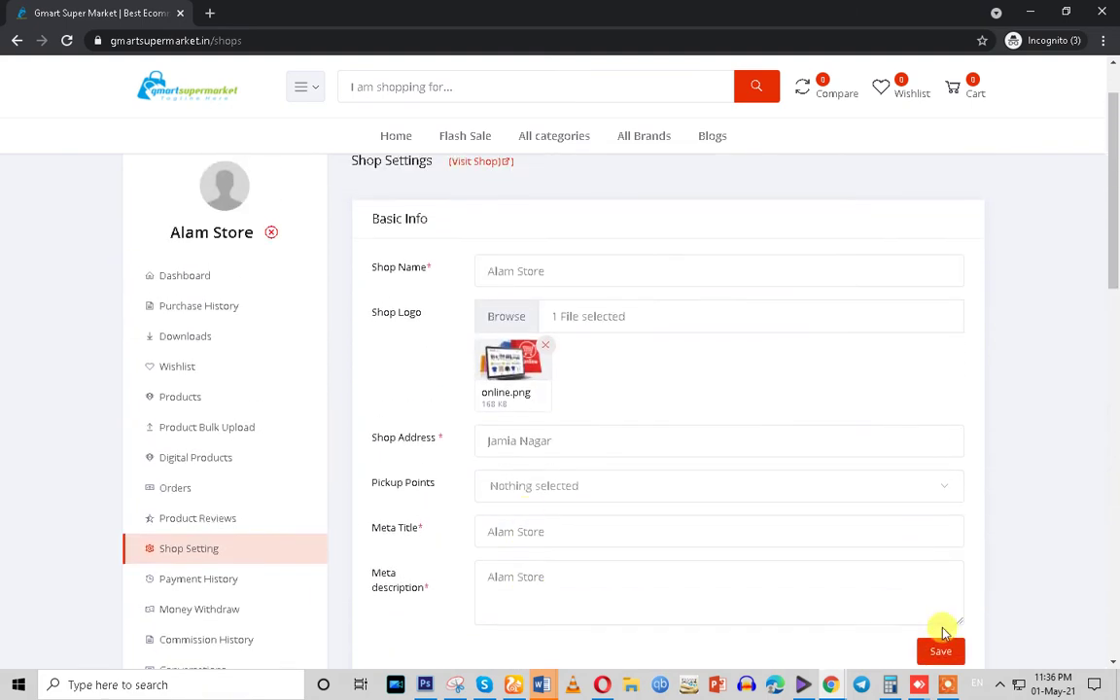
{"action": "left_click", "coordinate": [939, 650]}
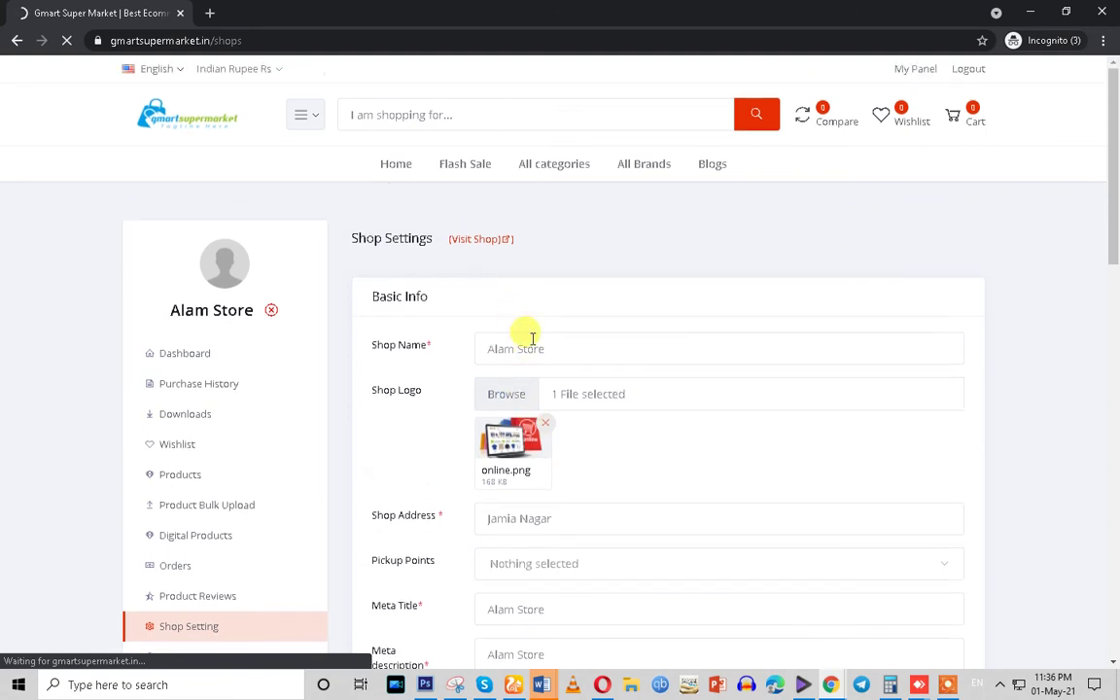
{"action": "scroll", "coordinate": [530, 370], "scroll_direction": "down", "scroll_amount": 3}
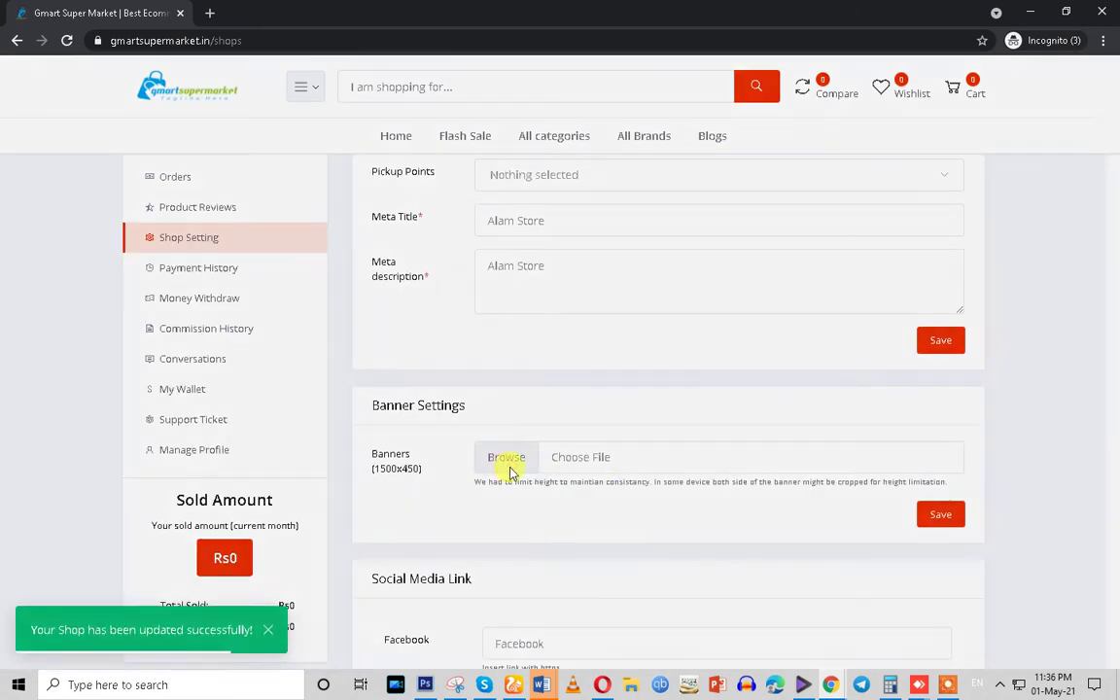
Choose CTTC live Traing.jpg as the banner and save Banner Settings
{"action": "left_click", "coordinate": [509, 471]}
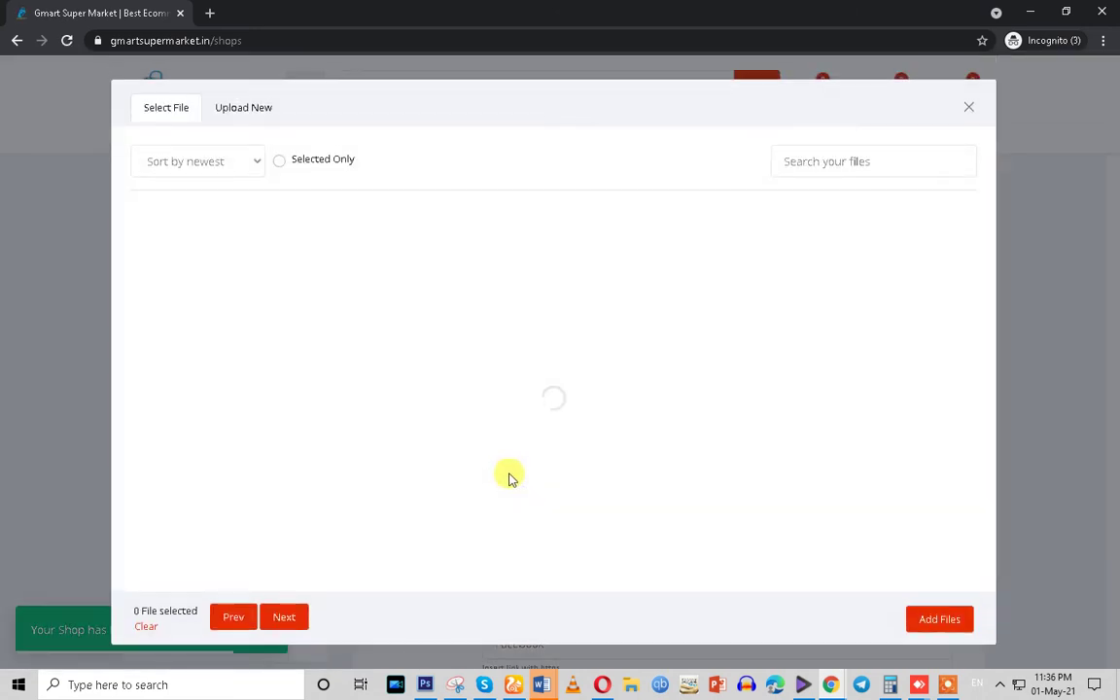
{"action": "left_click", "coordinate": [211, 280]}
{"action": "left_click", "coordinate": [938, 619]}
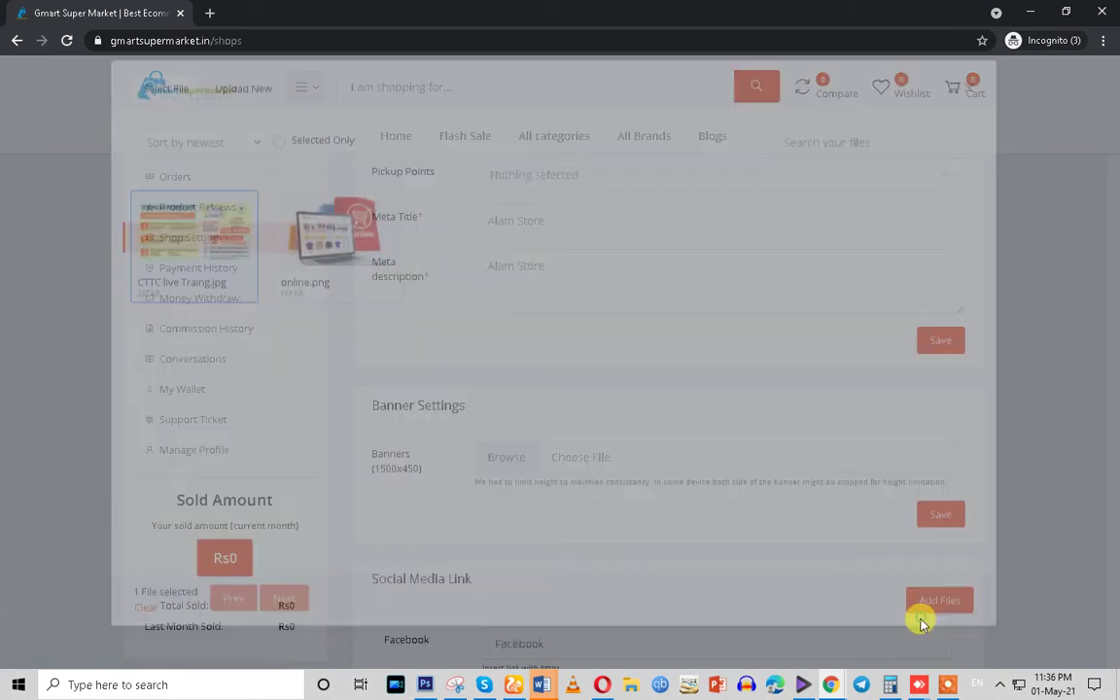
{"action": "left_click_drag", "start_coordinate": [370, 455], "coordinate": [418, 476]}
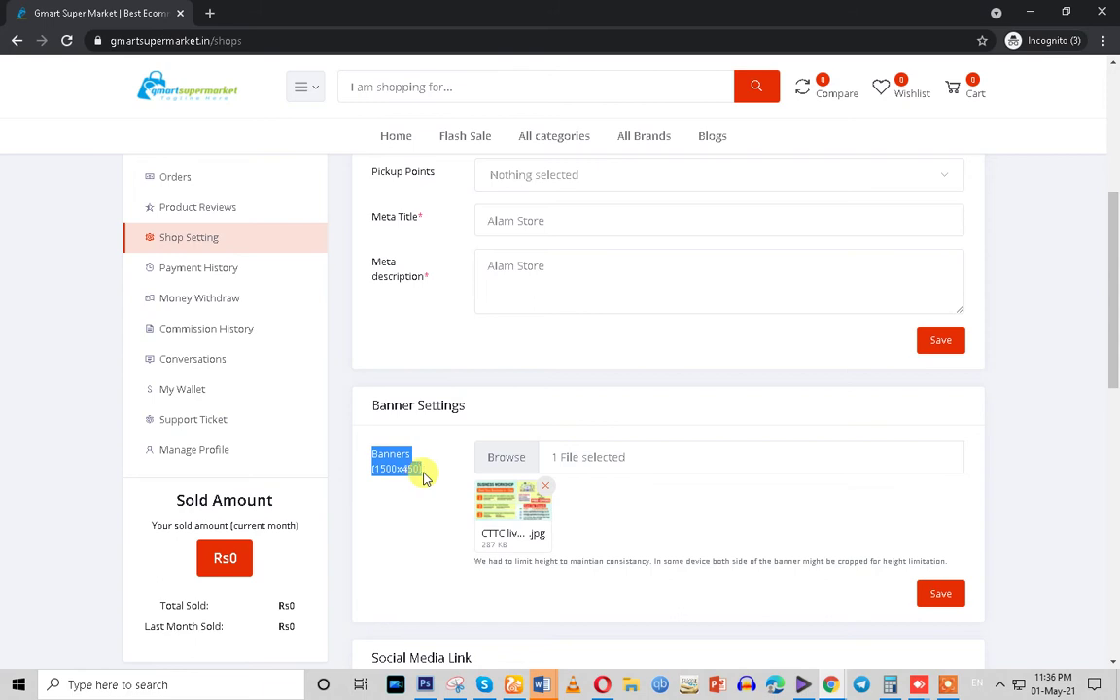
{"action": "left_click", "coordinate": [422, 477]}
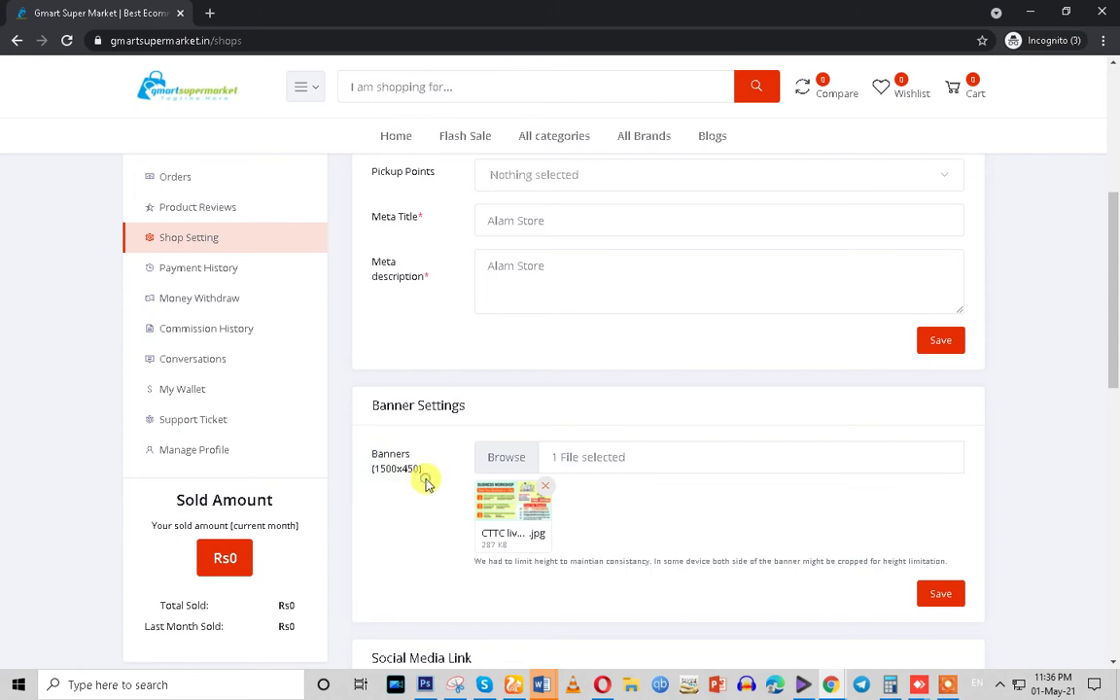
{"action": "left_click", "coordinate": [947, 600]}
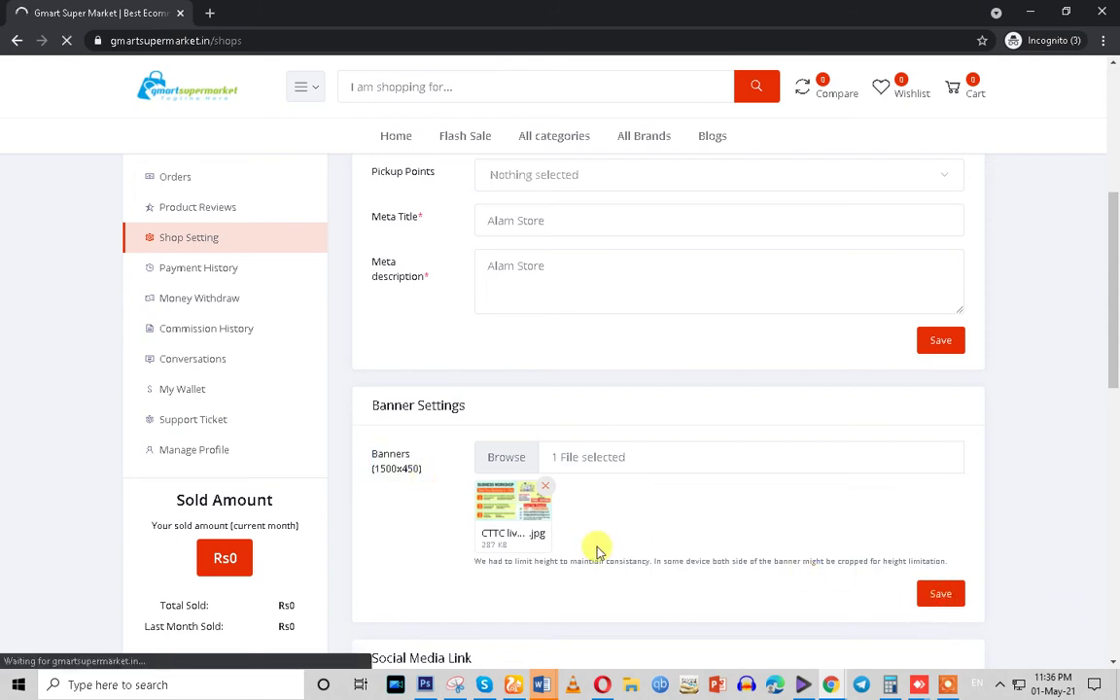
Scroll down to the social links and focus the Facebook link field
{"action": "scroll", "coordinate": [566, 465], "scroll_direction": "down", "scroll_amount": 3}
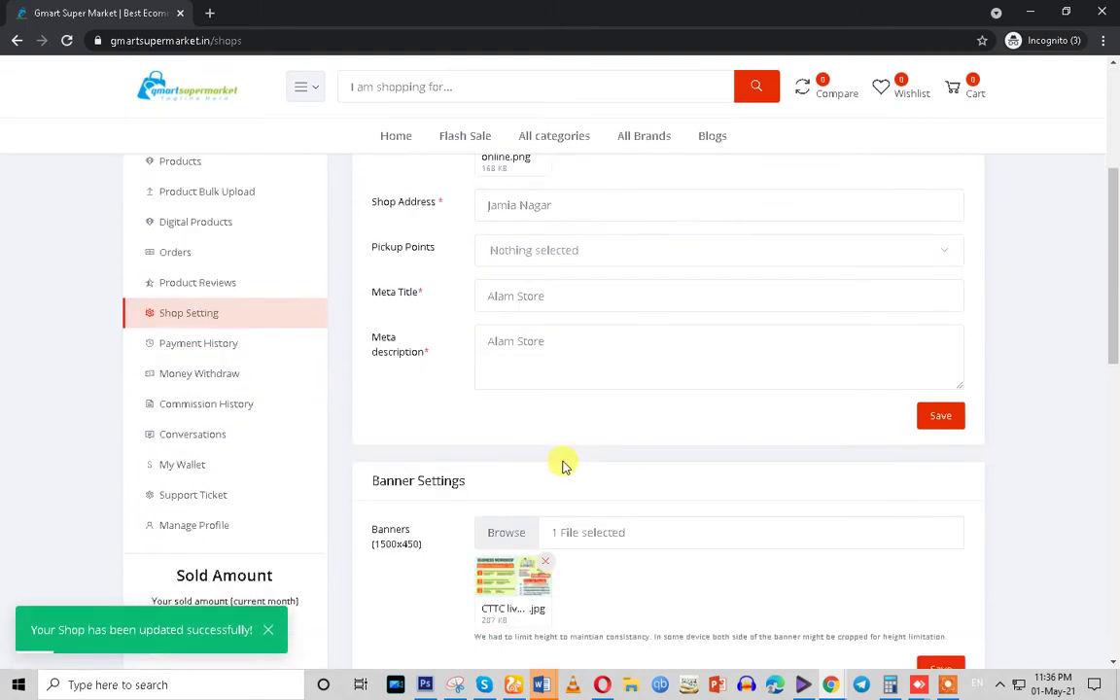
{"action": "scroll", "coordinate": [562, 464], "scroll_direction": "down", "scroll_amount": 4}
{"action": "left_click", "coordinate": [522, 411]}
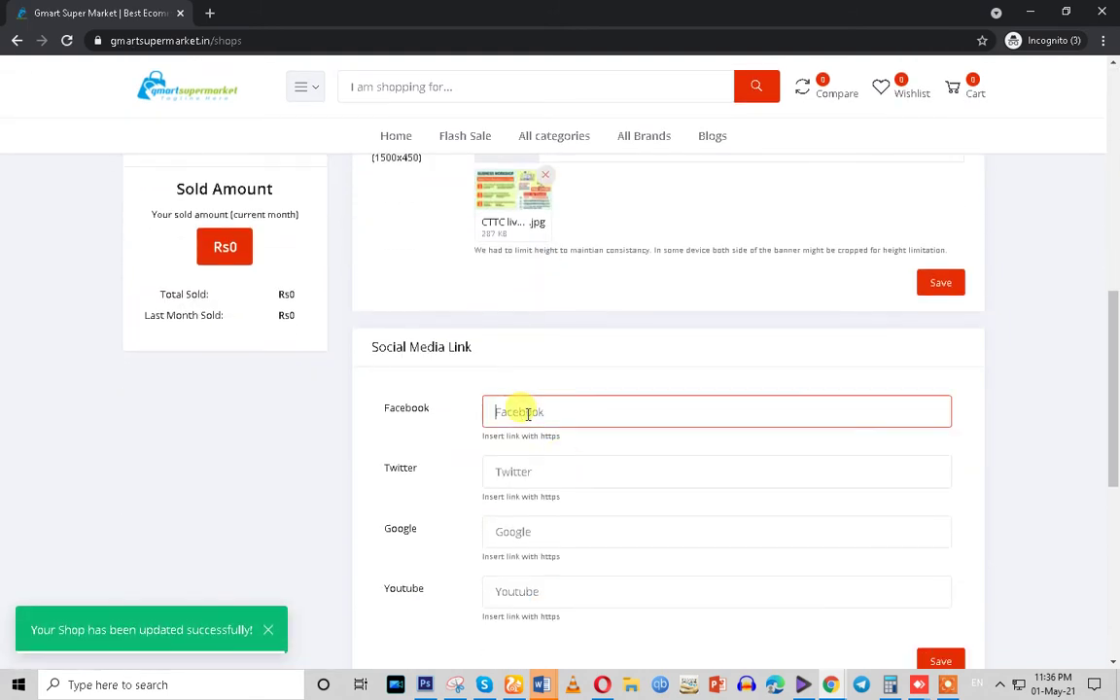
Enter # as Alam Store's Facebook, Twitter and Youtube links and save the shop settings
{"action": "type", "text": "#"}
{"action": "left_click", "coordinate": [524, 471]}
{"action": "type", "text": "#"}
{"action": "left_click", "coordinate": [507, 529]}
{"action": "left_click", "coordinate": [520, 592]}
{"action": "type", "text": "#"}
{"action": "left_click", "coordinate": [937, 661]}
{"action": "scroll", "coordinate": [573, 528], "scroll_direction": "down", "scroll_amount": 4}
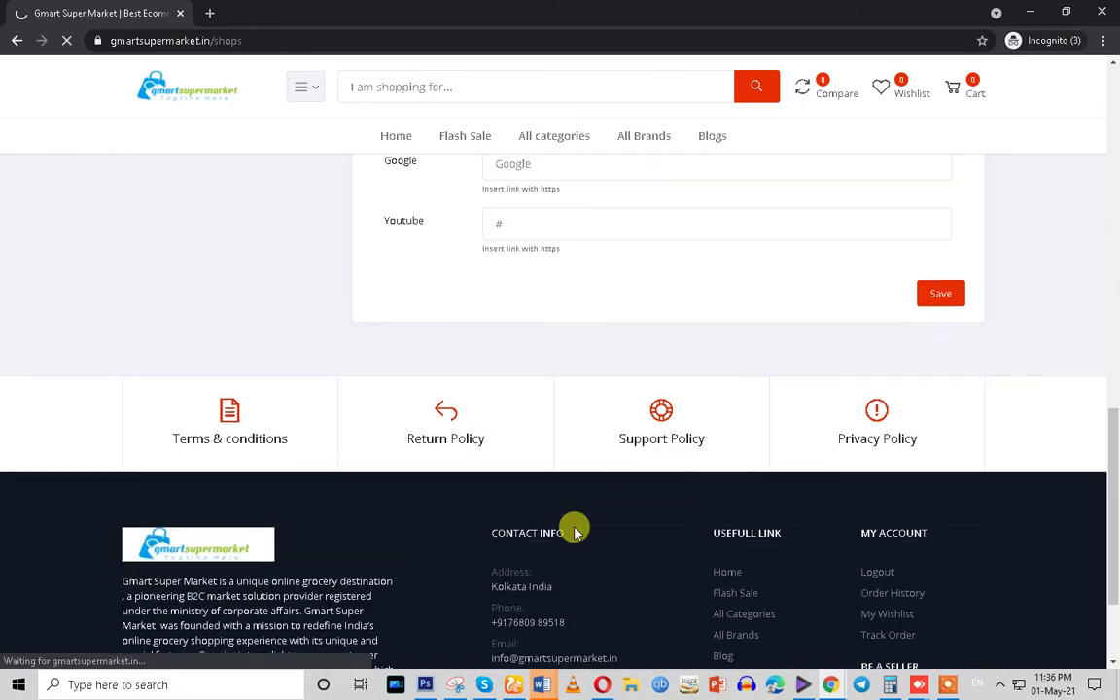
{"action": "scroll", "coordinate": [573, 527], "scroll_direction": "up", "scroll_amount": 4}
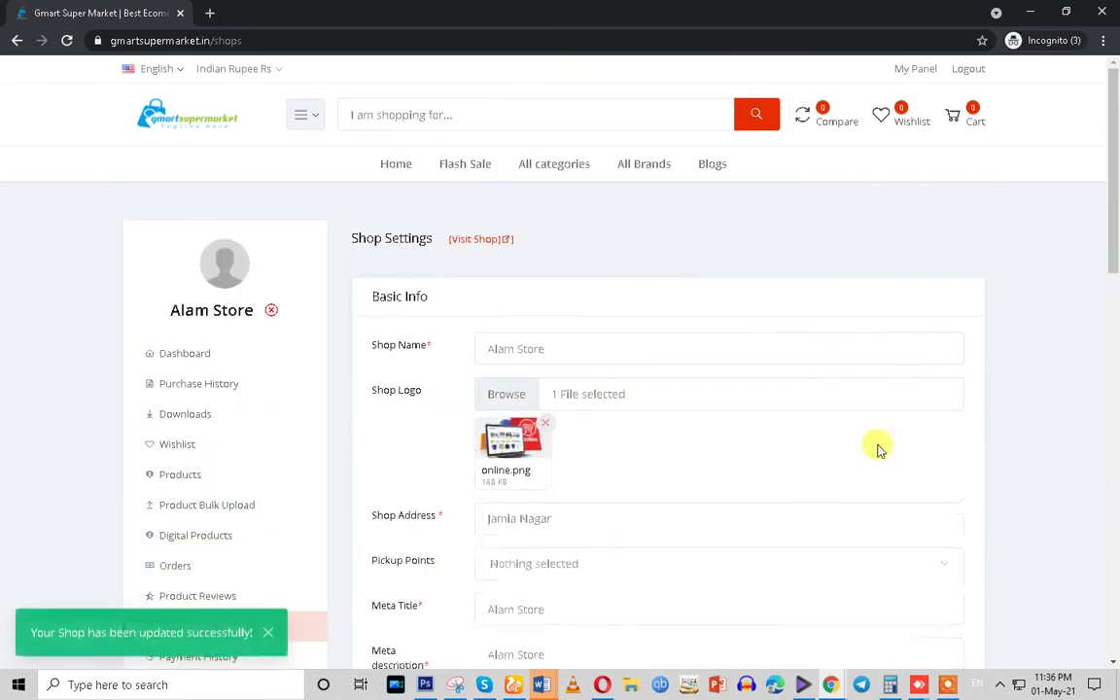
Open the seller dashboard, note the Verify Your Email Address prompt, and switch to the admin window
{"action": "left_click", "coordinate": [206, 358]}
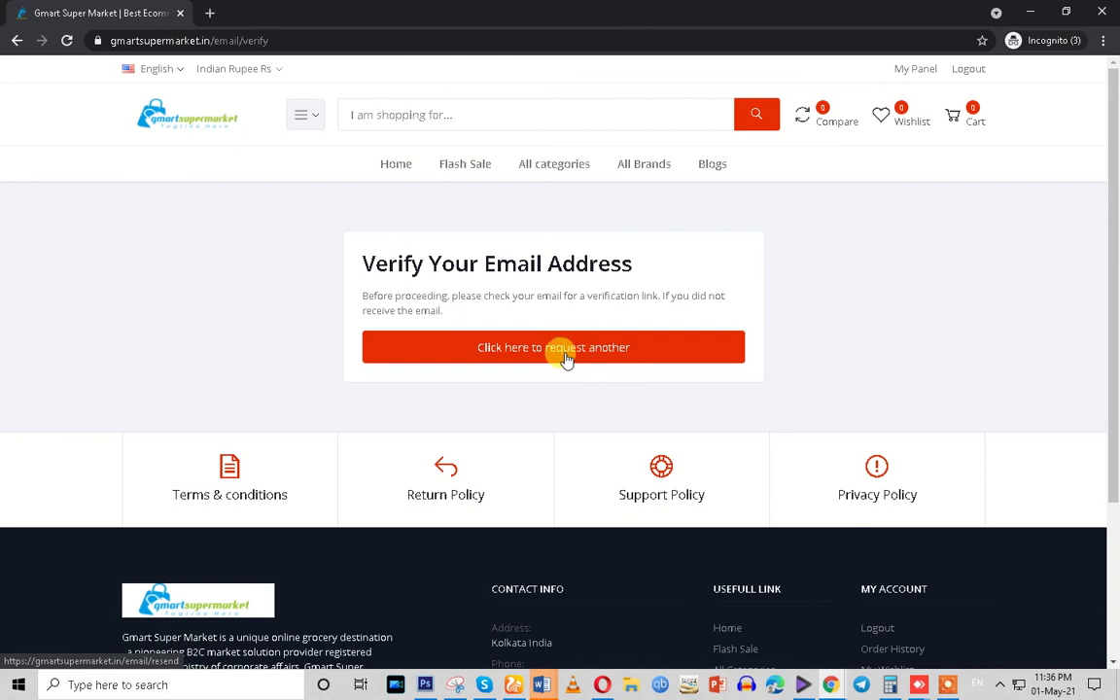
{"action": "left_click_drag", "start_coordinate": [352, 259], "coordinate": [662, 274]}
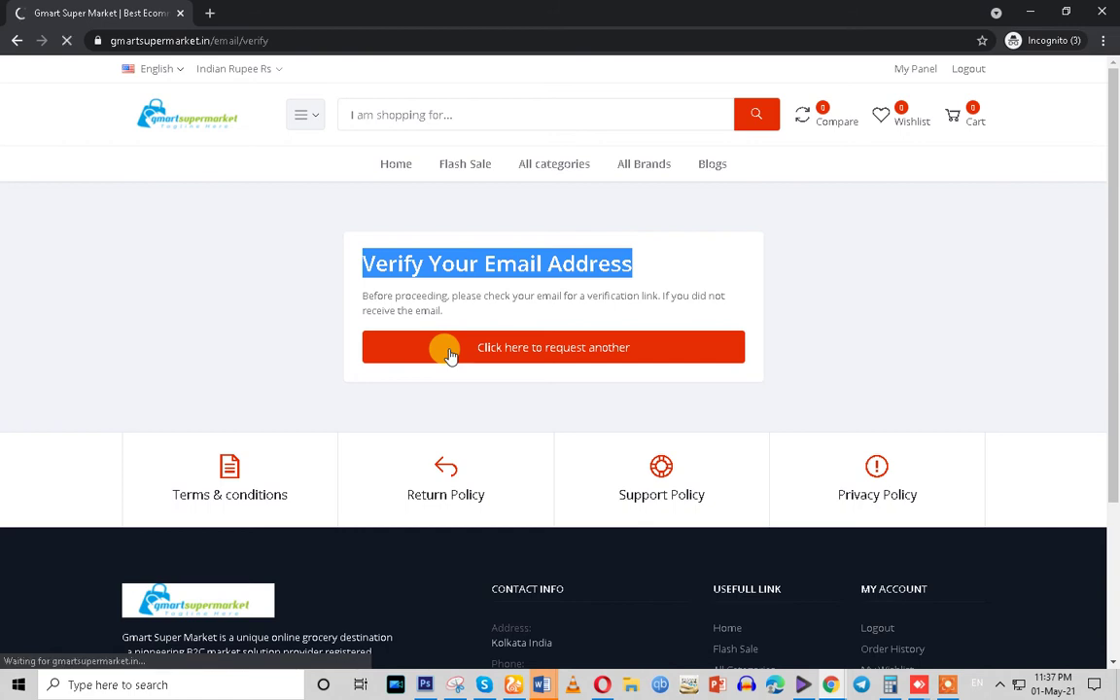
{"action": "left_click", "coordinate": [830, 685]}
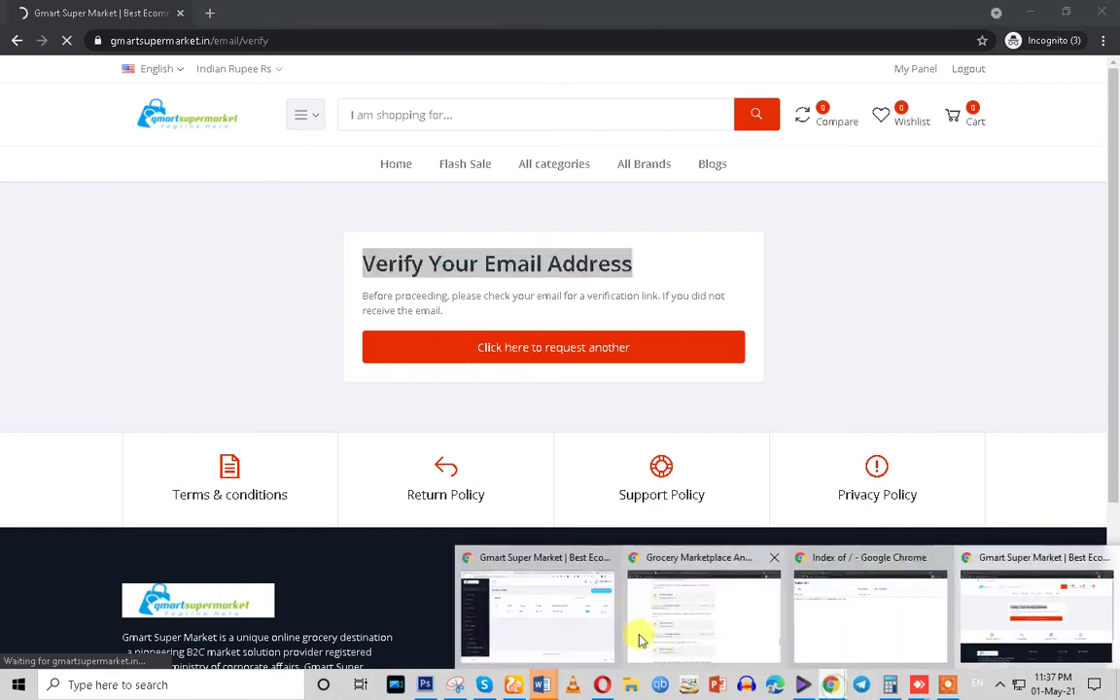
{"action": "left_click", "coordinate": [587, 630]}
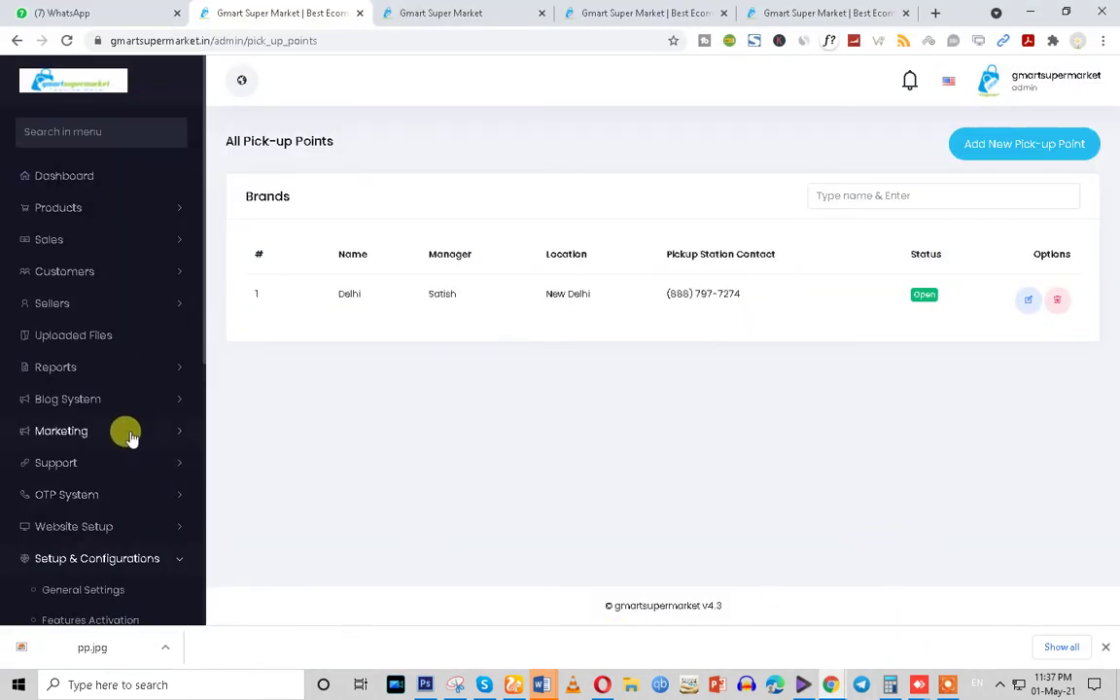
Open Sellers > All Seller and check that Alam Store is listed first, unapproved
{"action": "left_click", "coordinate": [78, 307]}
{"action": "left_click", "coordinate": [70, 340]}
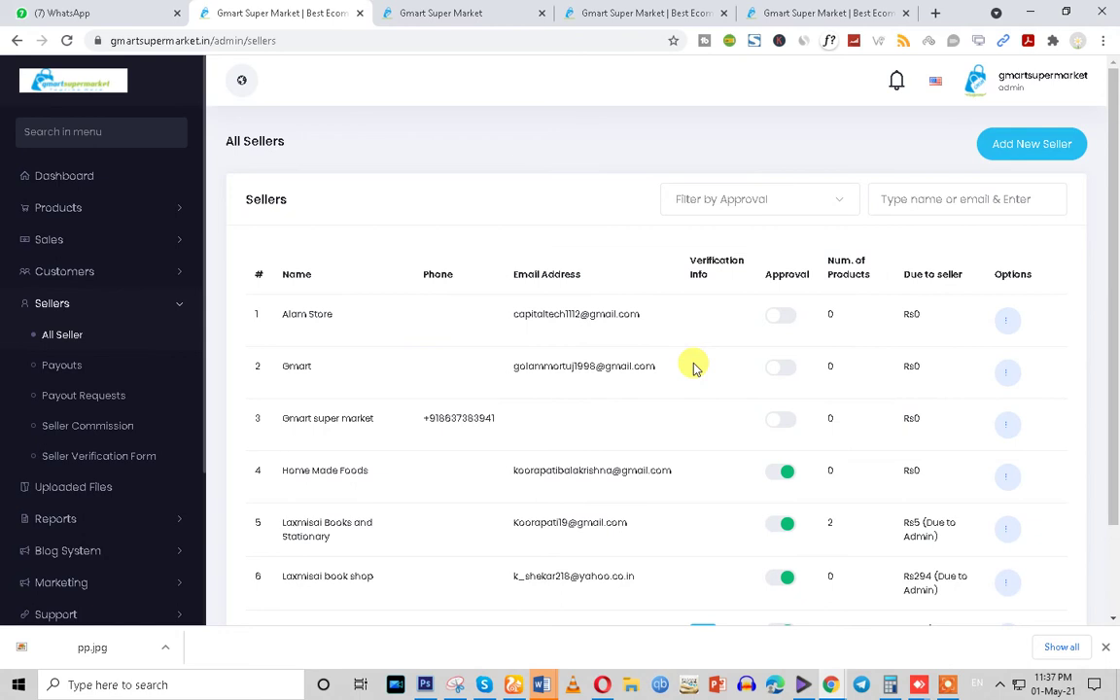
{"action": "scroll", "coordinate": [696, 371], "scroll_direction": "down", "scroll_amount": 1}
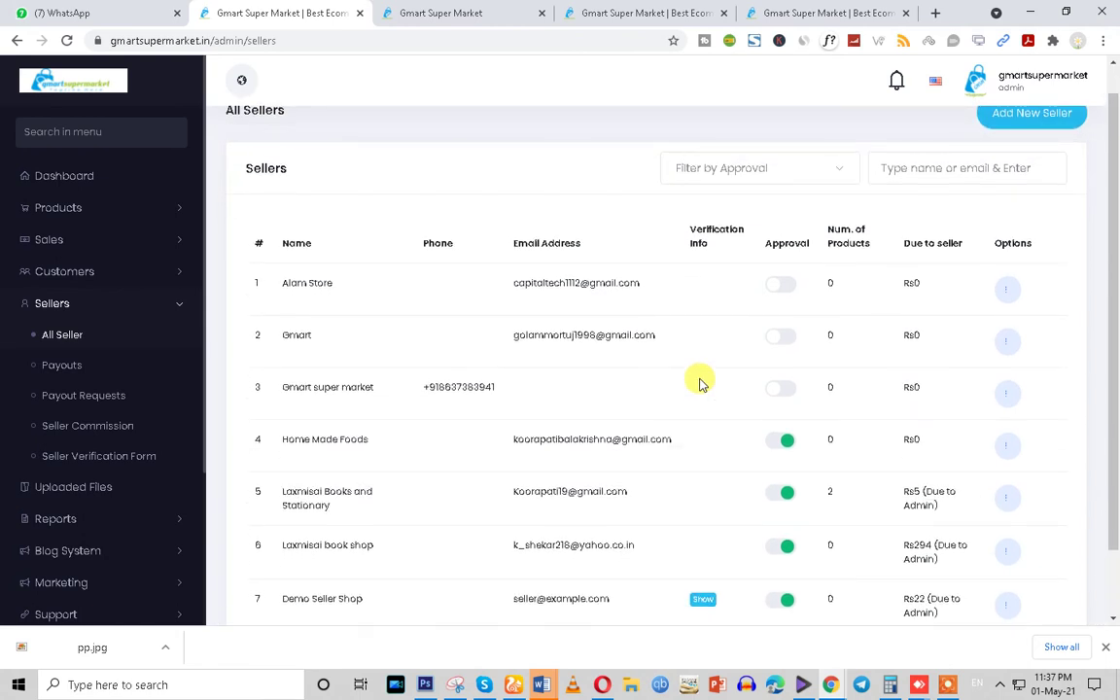
{"action": "scroll", "coordinate": [698, 381], "scroll_direction": "up", "scroll_amount": 1}
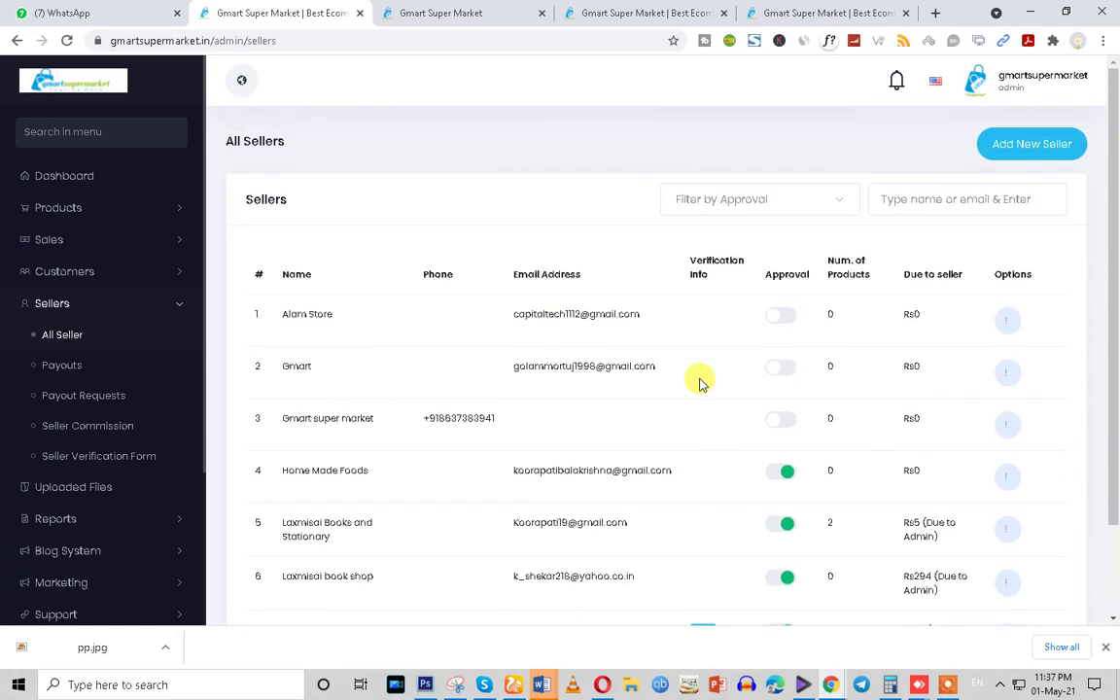
{"action": "left_click", "coordinate": [1007, 323]}
{"action": "left_click", "coordinate": [951, 360]}
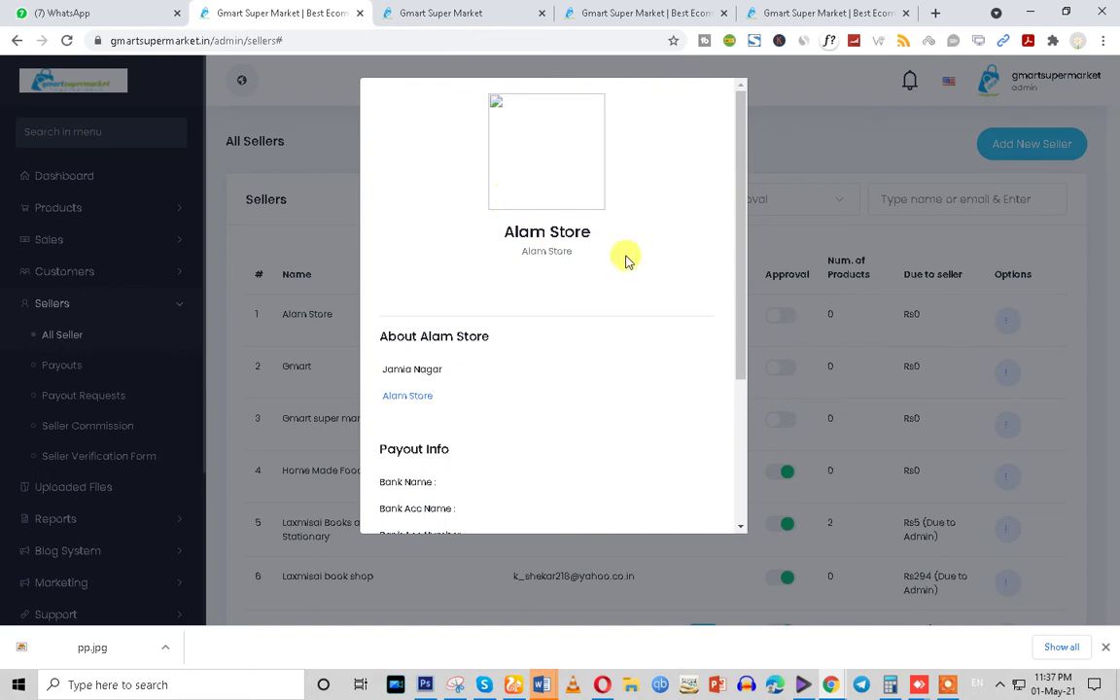
{"action": "left_click_drag", "start_coordinate": [647, 244], "coordinate": [455, 237]}
{"action": "scroll", "coordinate": [416, 255], "scroll_direction": "down", "scroll_amount": 1}
{"action": "scroll", "coordinate": [416, 254], "scroll_direction": "down", "scroll_amount": 3}
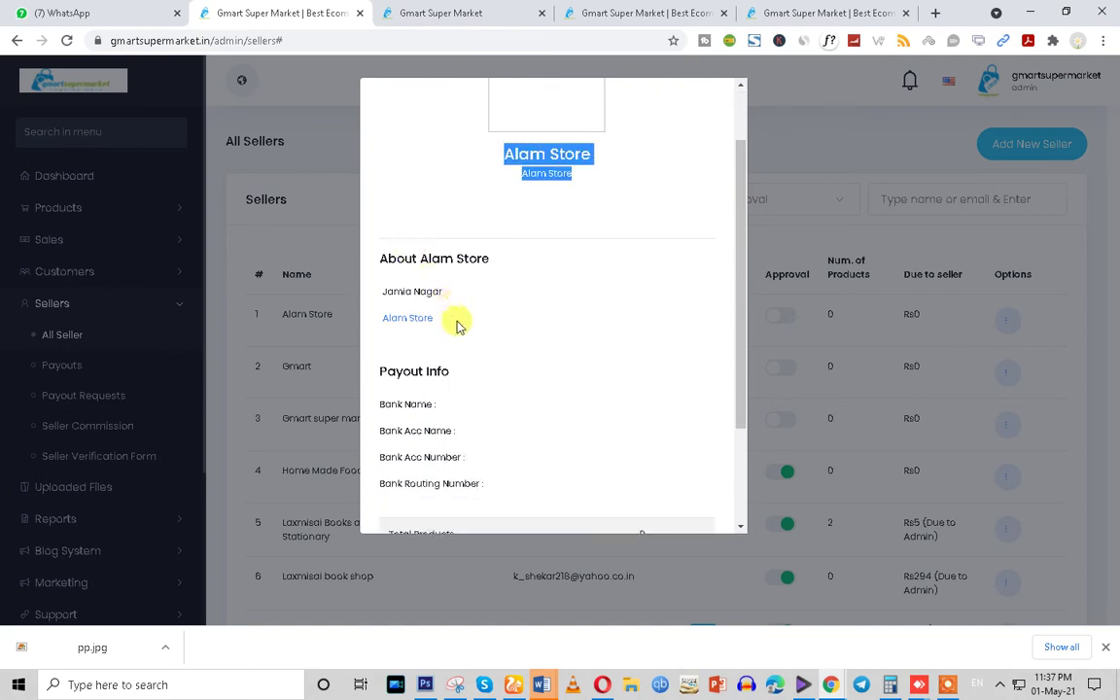
{"action": "left_click_drag", "start_coordinate": [390, 257], "coordinate": [476, 325]}
{"action": "left_click", "coordinate": [469, 362]}
{"action": "scroll", "coordinate": [476, 379], "scroll_direction": "up", "scroll_amount": 5}
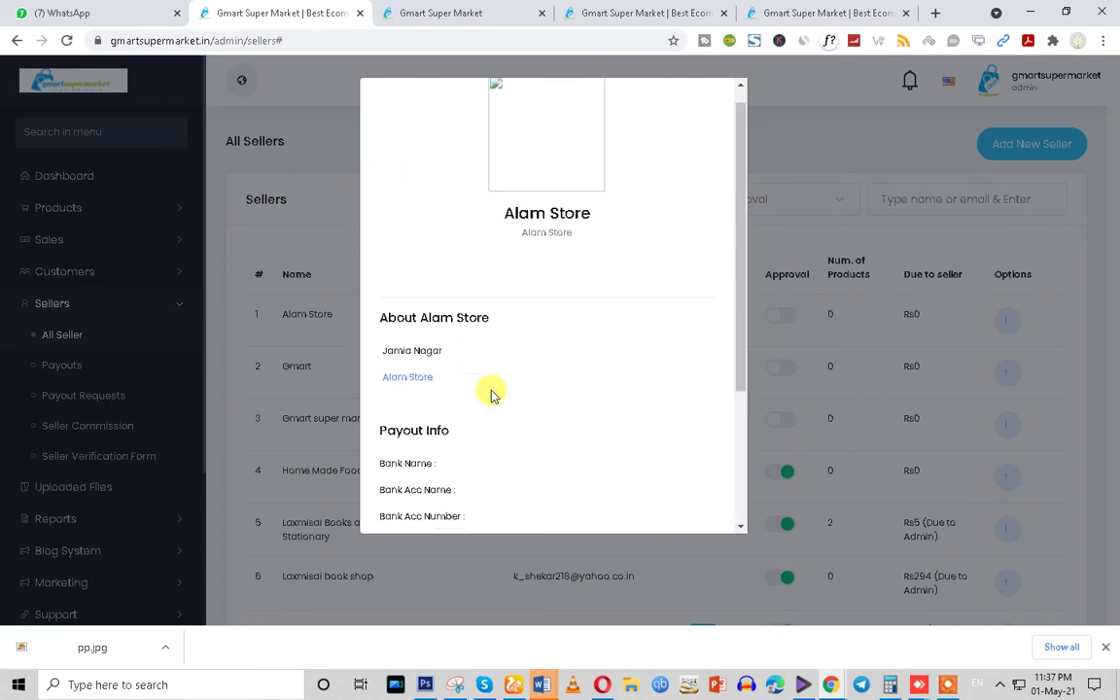
{"action": "left_click", "coordinate": [788, 135]}
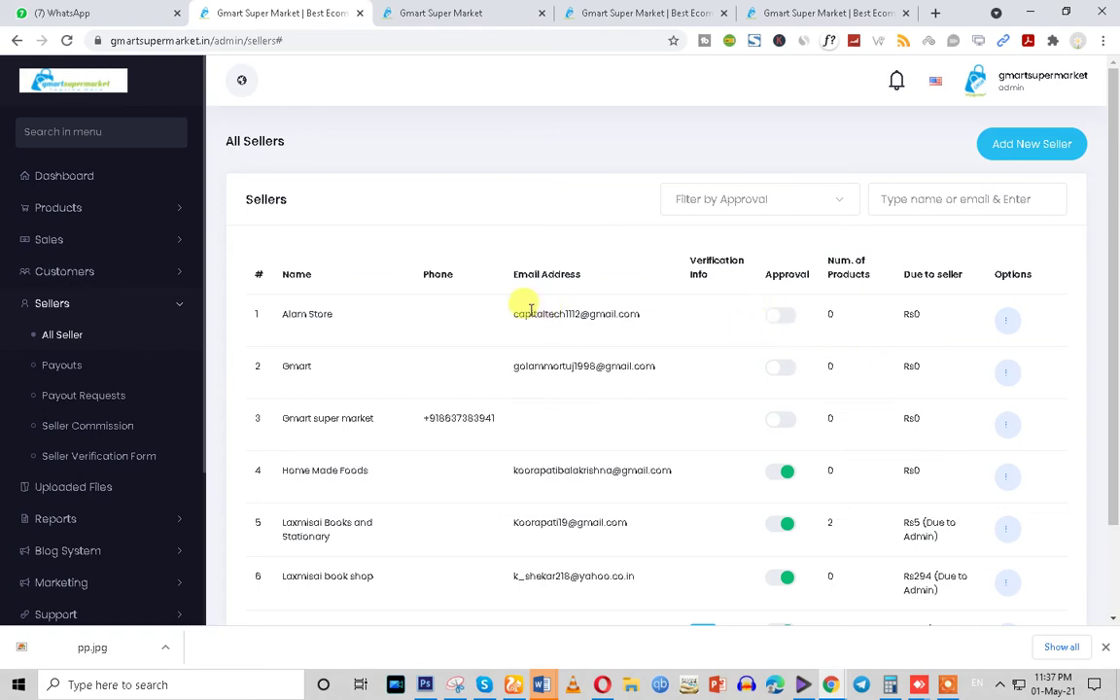
{"action": "left_click_drag", "start_coordinate": [531, 311], "coordinate": [737, 323]}
Switch on Alam Store's Approval toggle, select its e-mail, and return to the verification window
{"action": "left_click", "coordinate": [774, 324]}
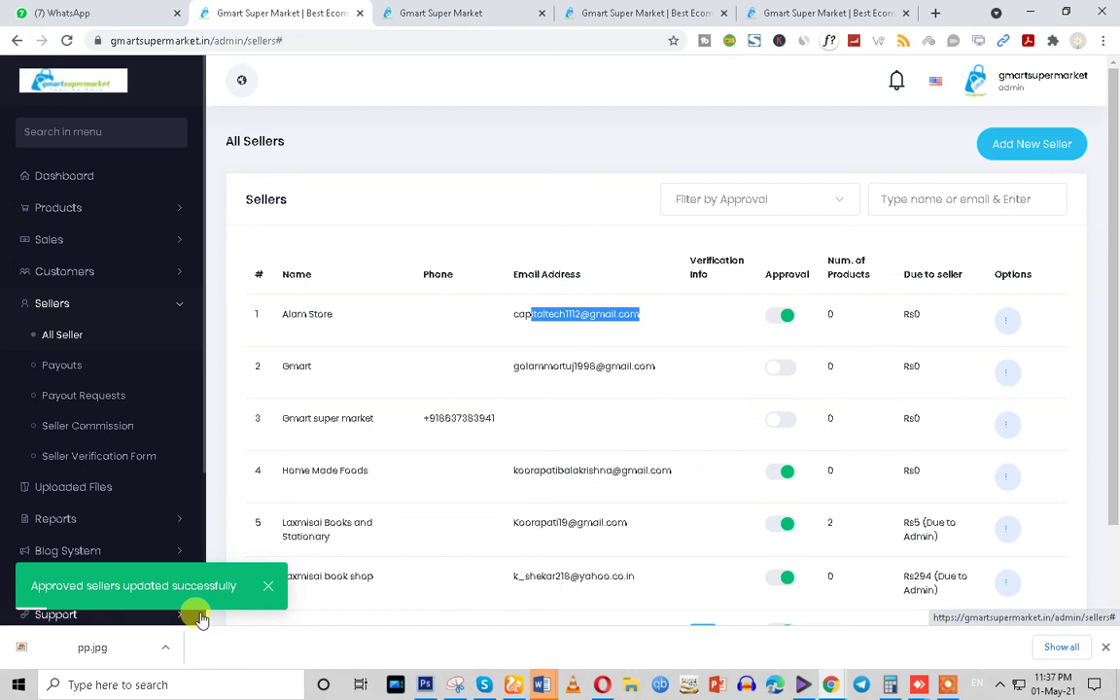
{"action": "triple_click", "coordinate": [515, 315]}
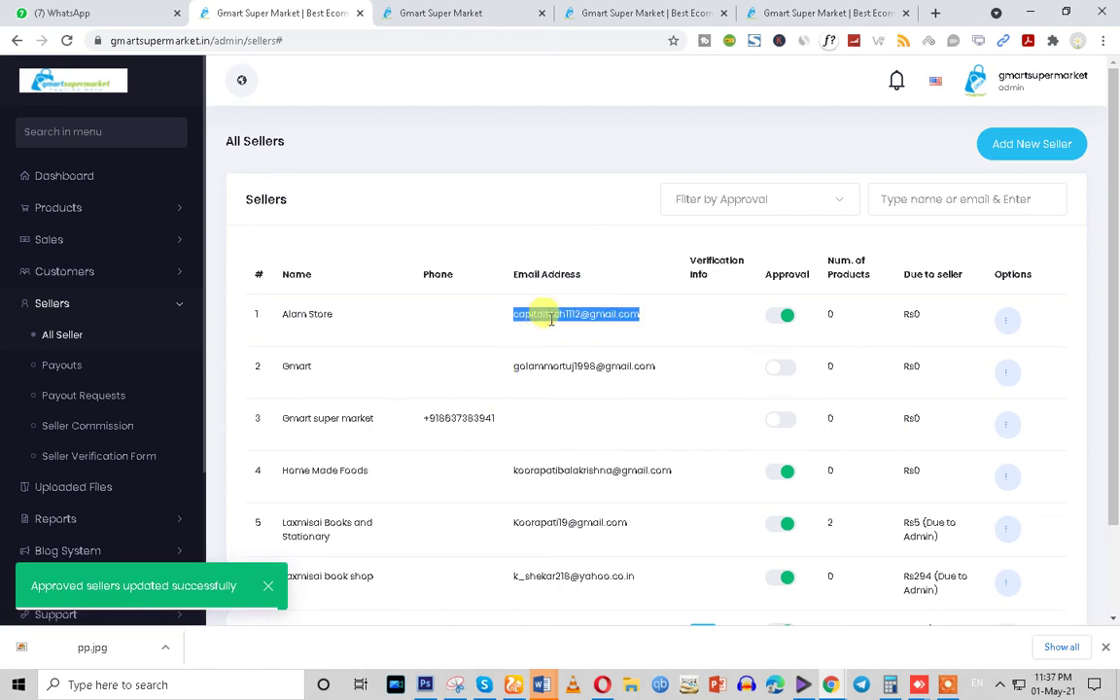
{"action": "left_click", "coordinate": [830, 684]}
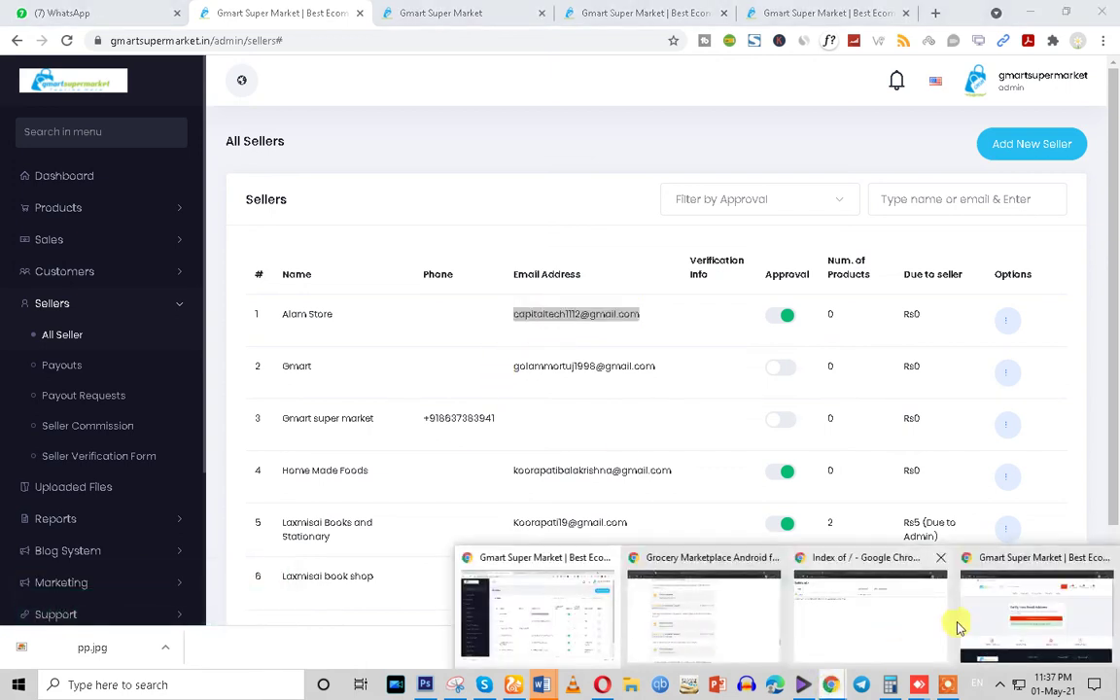
{"action": "left_click", "coordinate": [1021, 634]}
Reload the email verification page and check the verification-link sent notice
{"action": "left_click", "coordinate": [66, 40]}
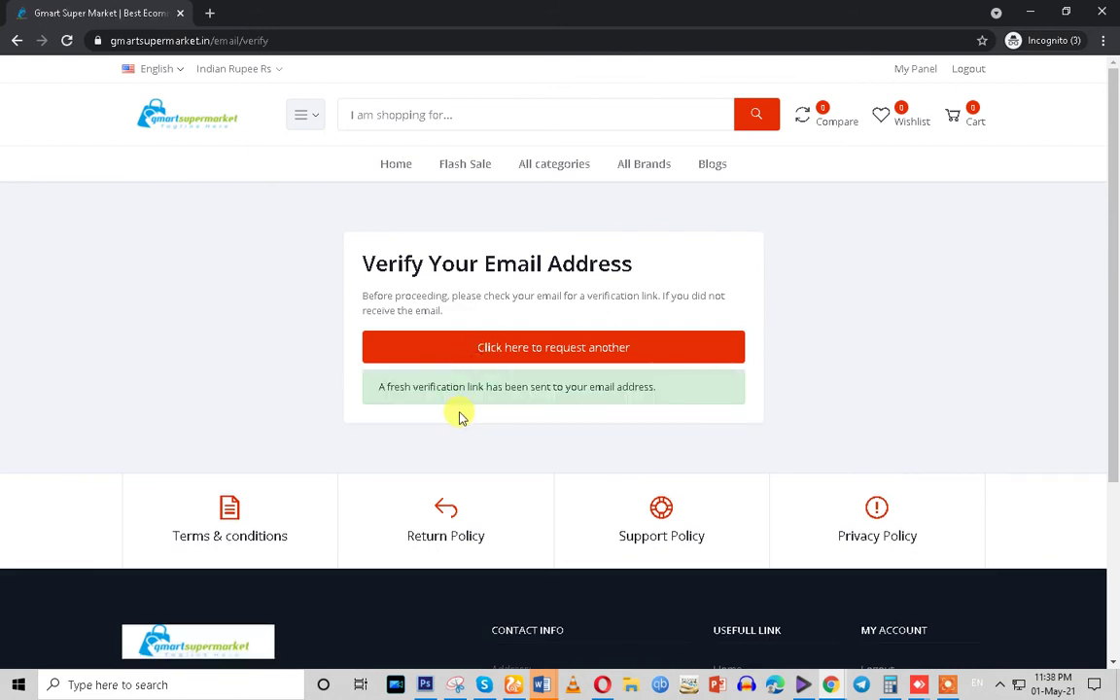
{"action": "left_click_drag", "start_coordinate": [379, 389], "coordinate": [683, 399]}
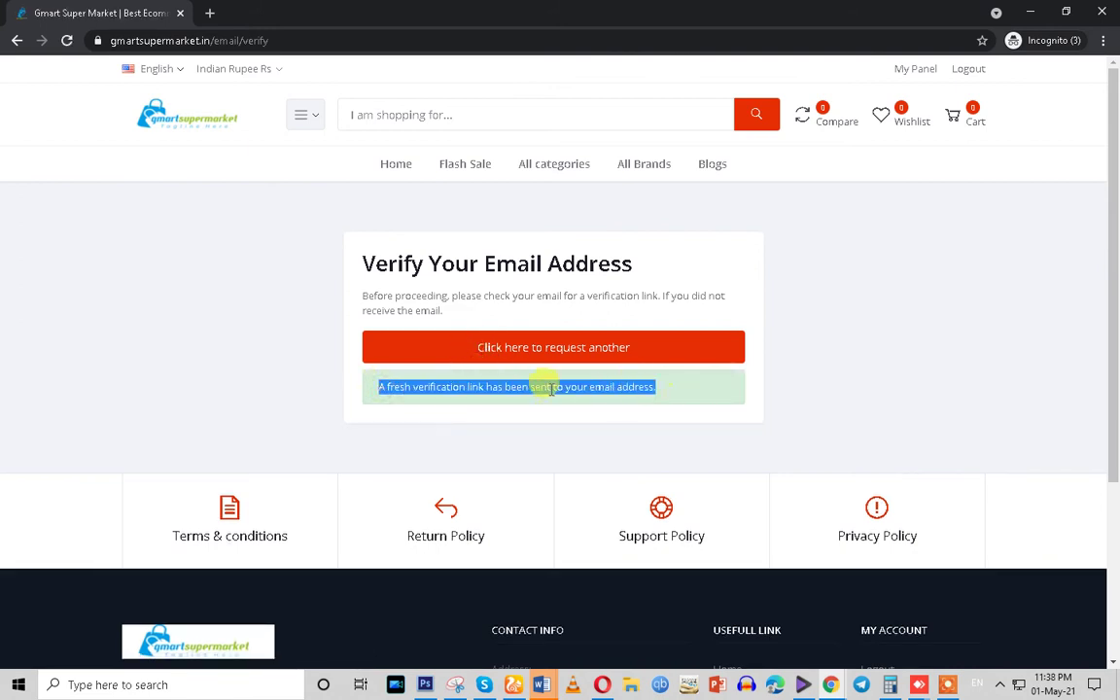
{"action": "left_click", "coordinate": [18, 43]}
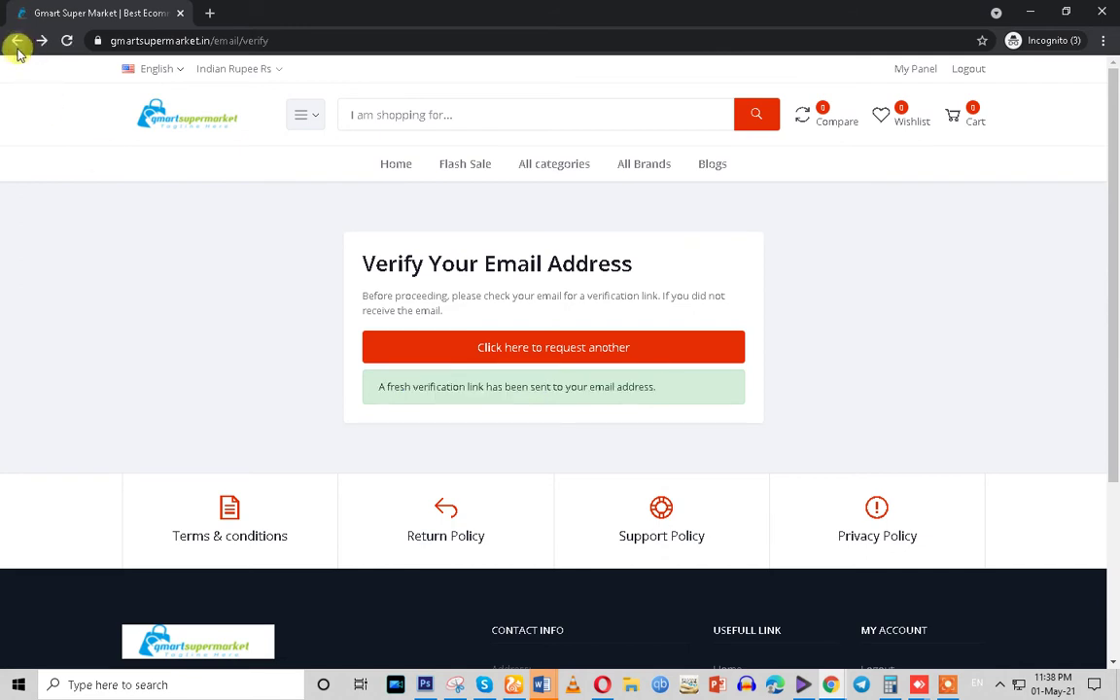
Bring up the Store Online24 admin login window, passing through the admin All Sellers window
{"action": "mouse_move", "coordinate": [830, 684]}
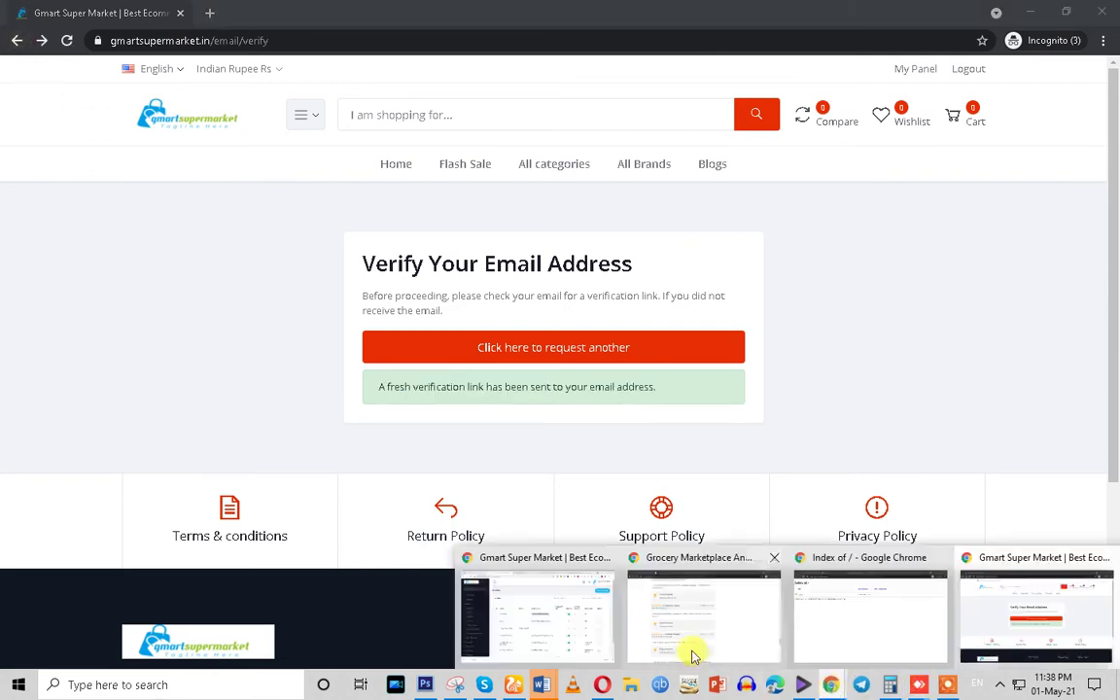
{"action": "left_click", "coordinate": [545, 603]}
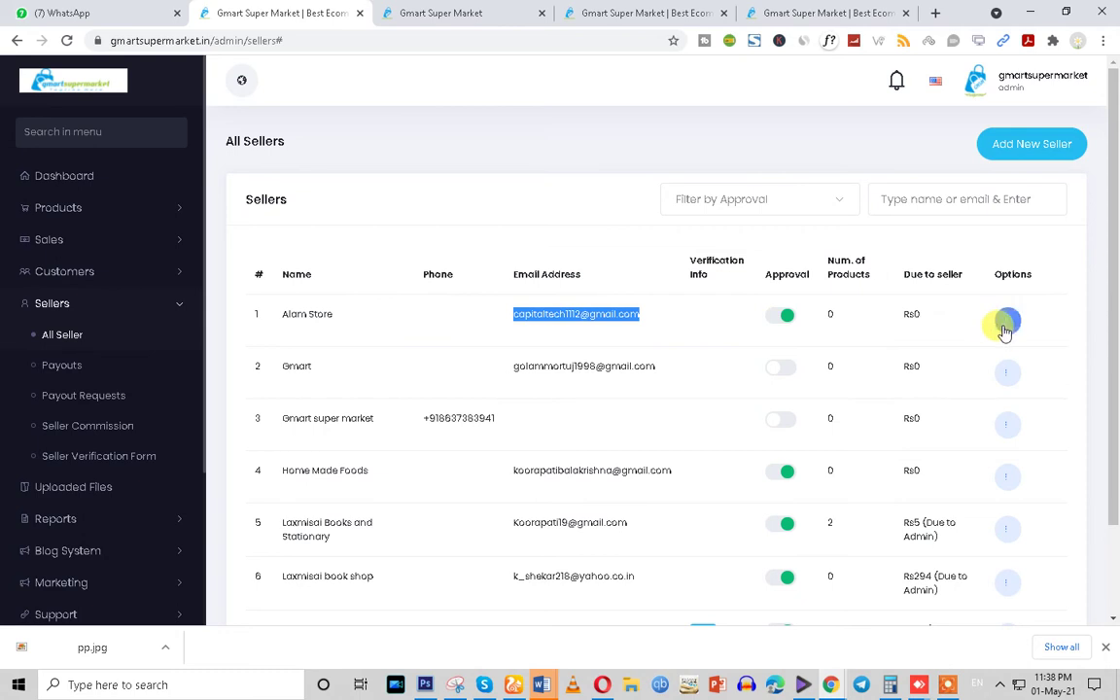
{"action": "mouse_move", "coordinate": [836, 622]}
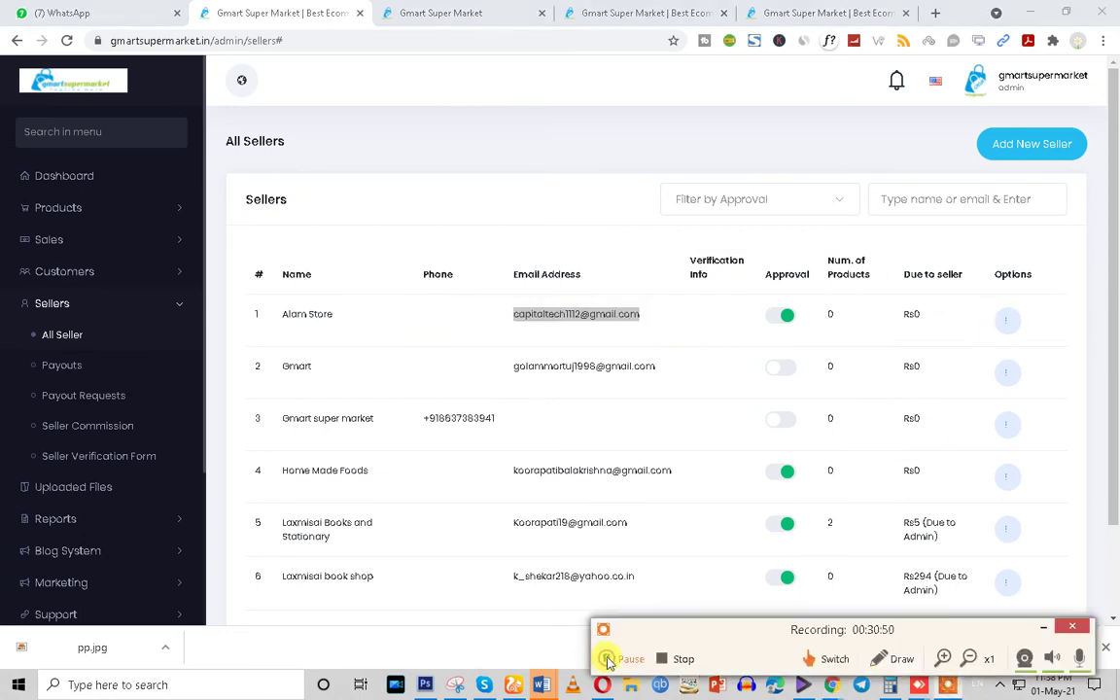
{"action": "left_click", "coordinate": [607, 661]}
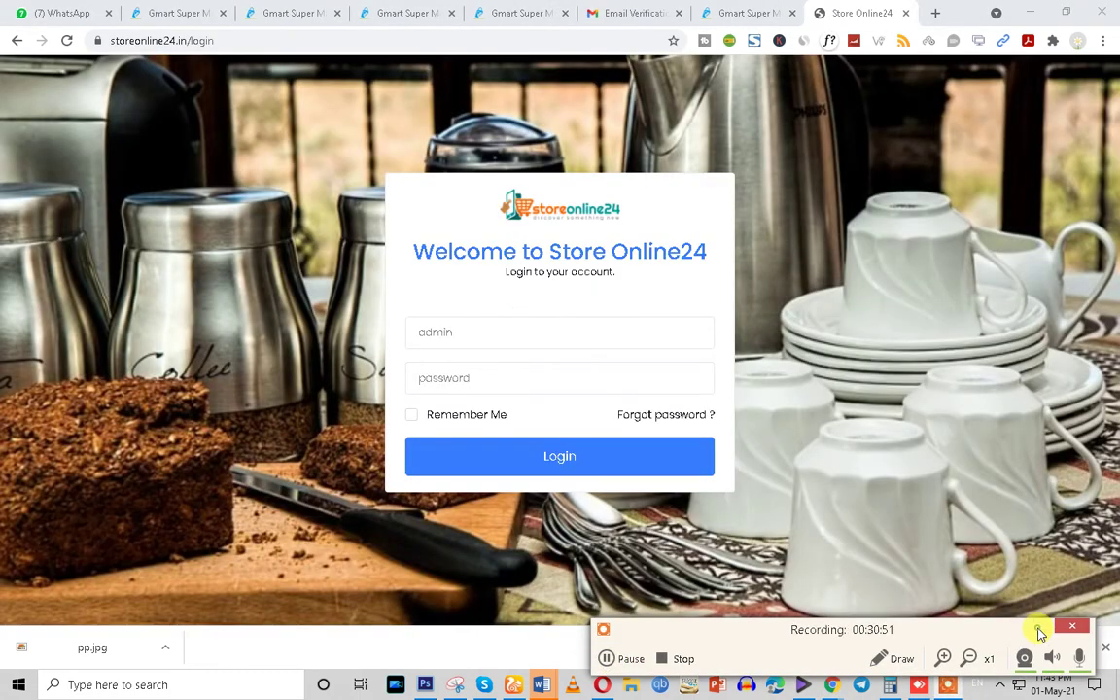
{"action": "left_click", "coordinate": [474, 345]}
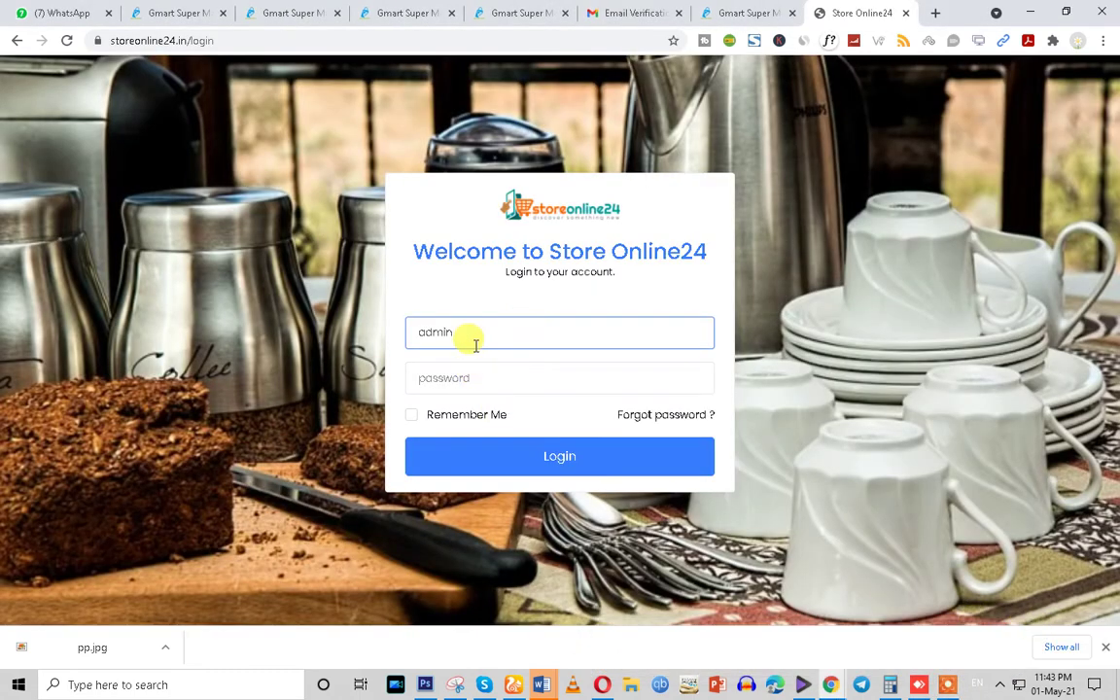
Accept the AnyDesk viewing request and enter luttow.com/admin in the address bar
{"action": "type", "text": "@"}
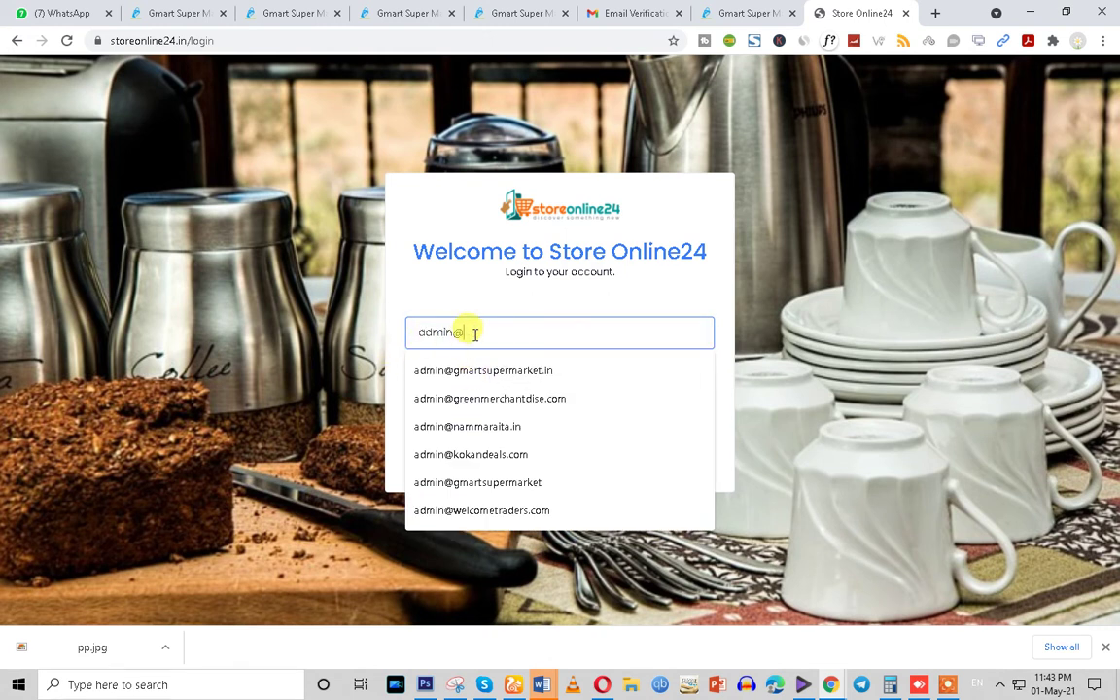
{"action": "left_click", "coordinate": [218, 41]}
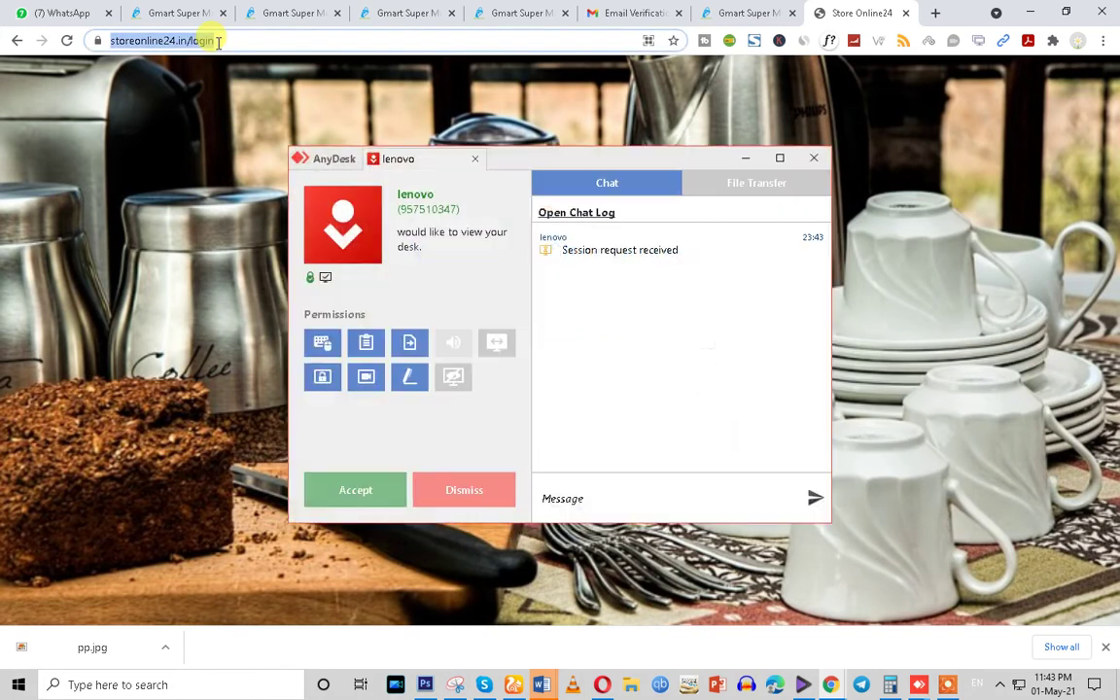
{"action": "left_click", "coordinate": [355, 489]}
{"action": "left_click", "coordinate": [742, 159]}
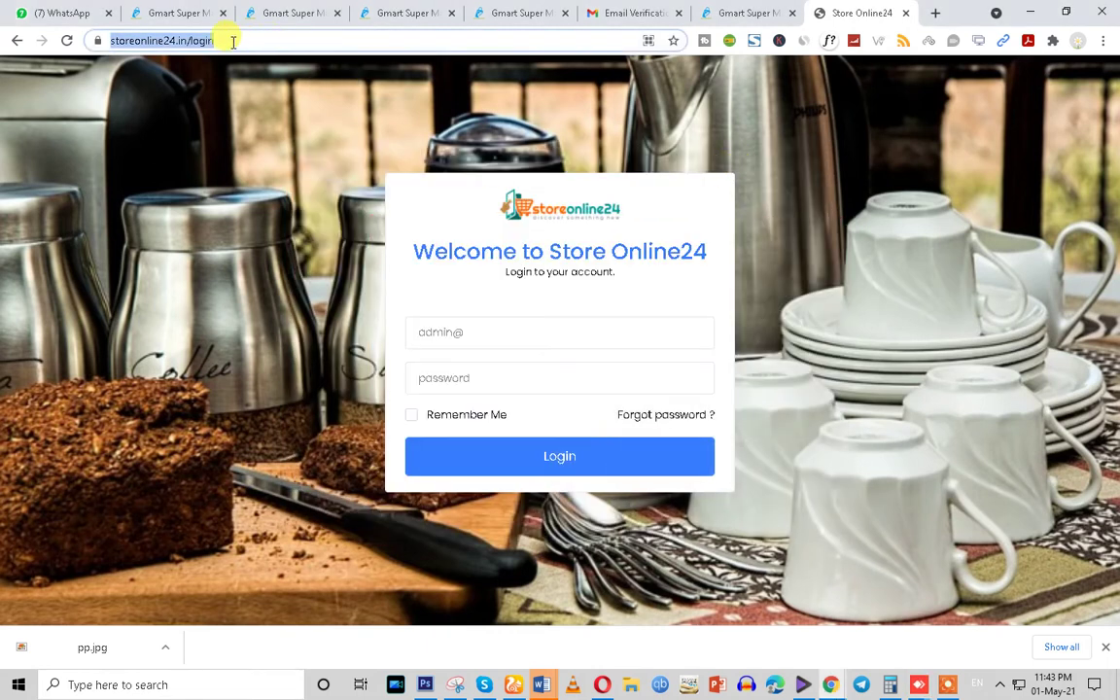
{"action": "type", "text": "lu"}
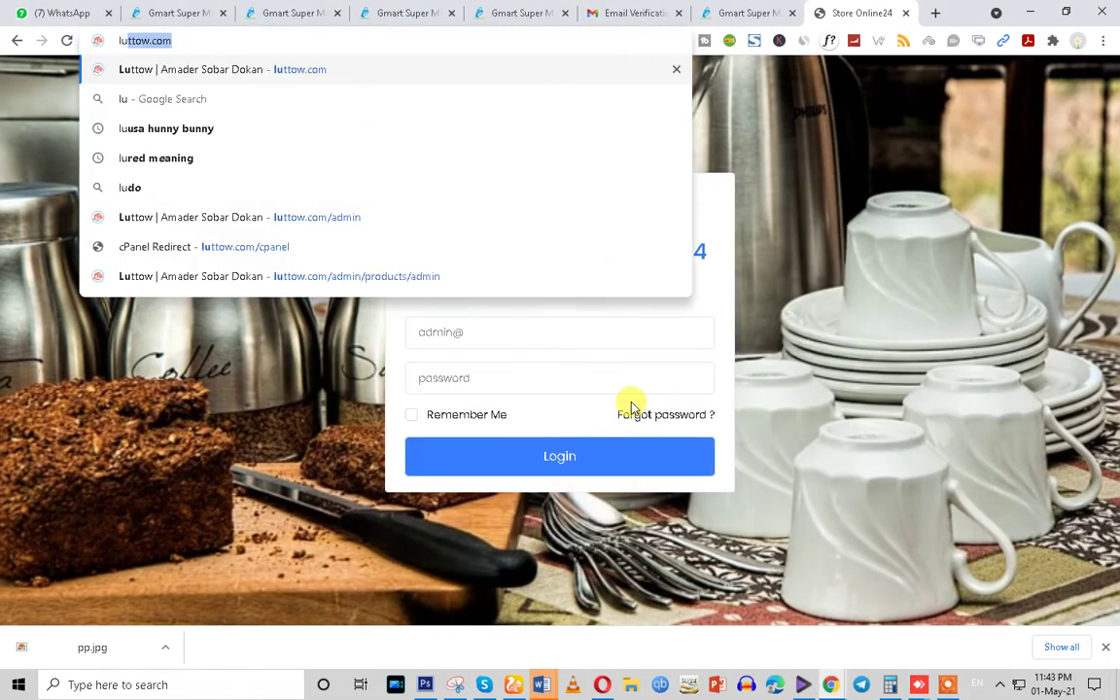
{"action": "type", "text": "ttow.com/admin"}
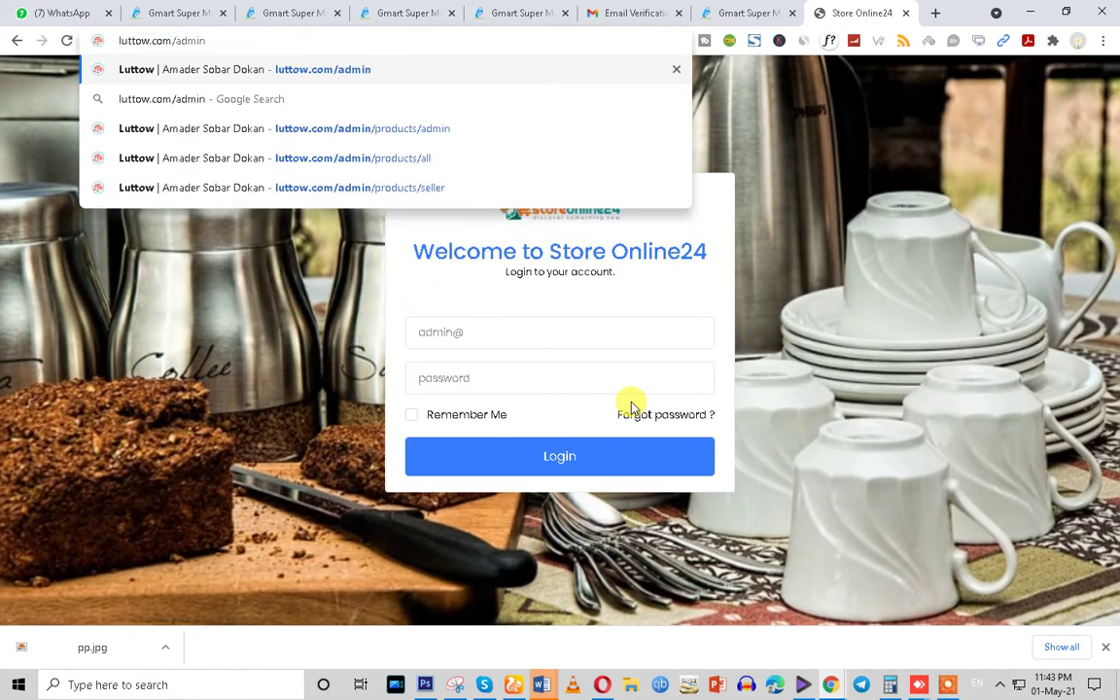
Load luttow.com/admin and attempt a login with username admin and the account password
{"action": "key", "text": "Return"}
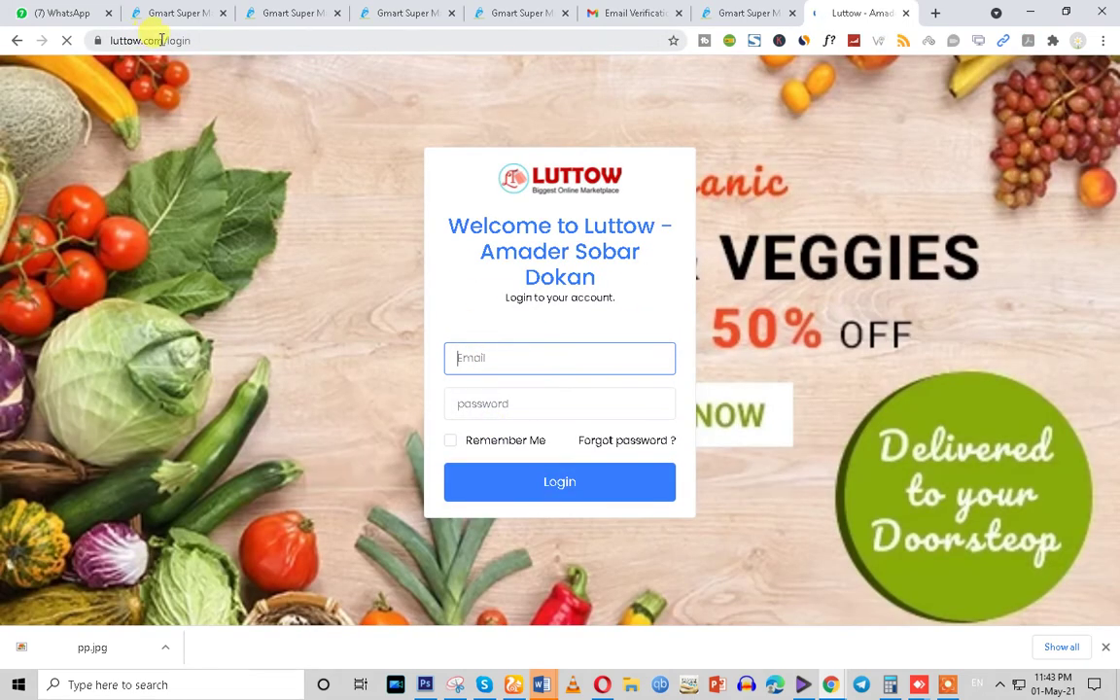
{"action": "left_click_drag", "start_coordinate": [156, 41], "coordinate": [188, 43]}
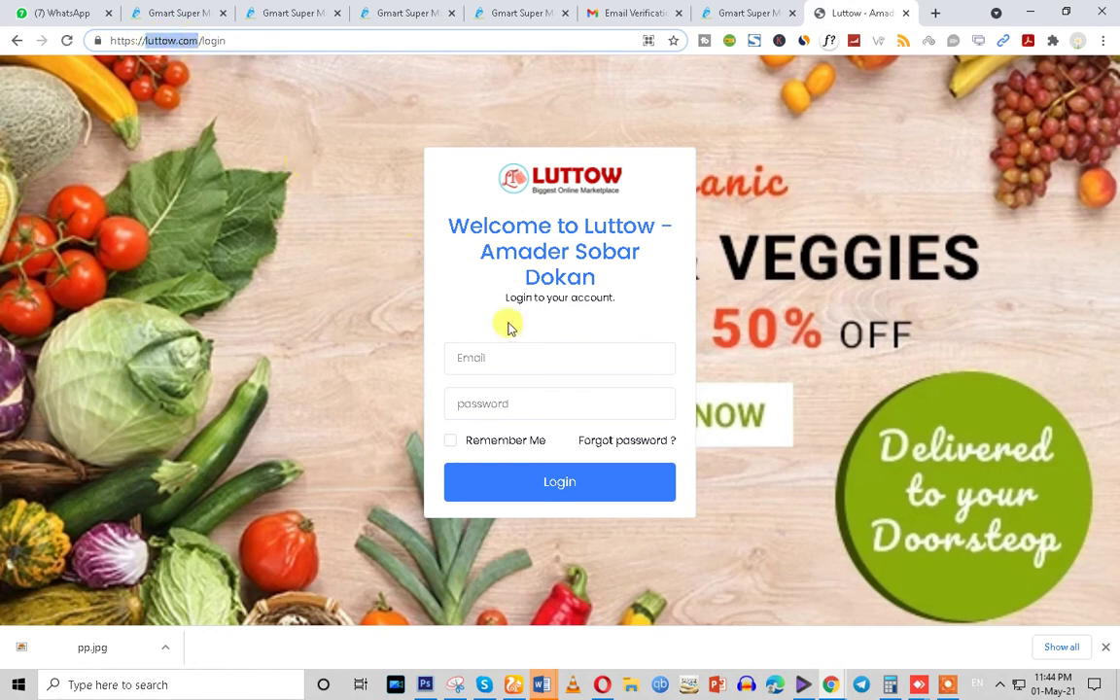
{"action": "left_click", "coordinate": [482, 358]}
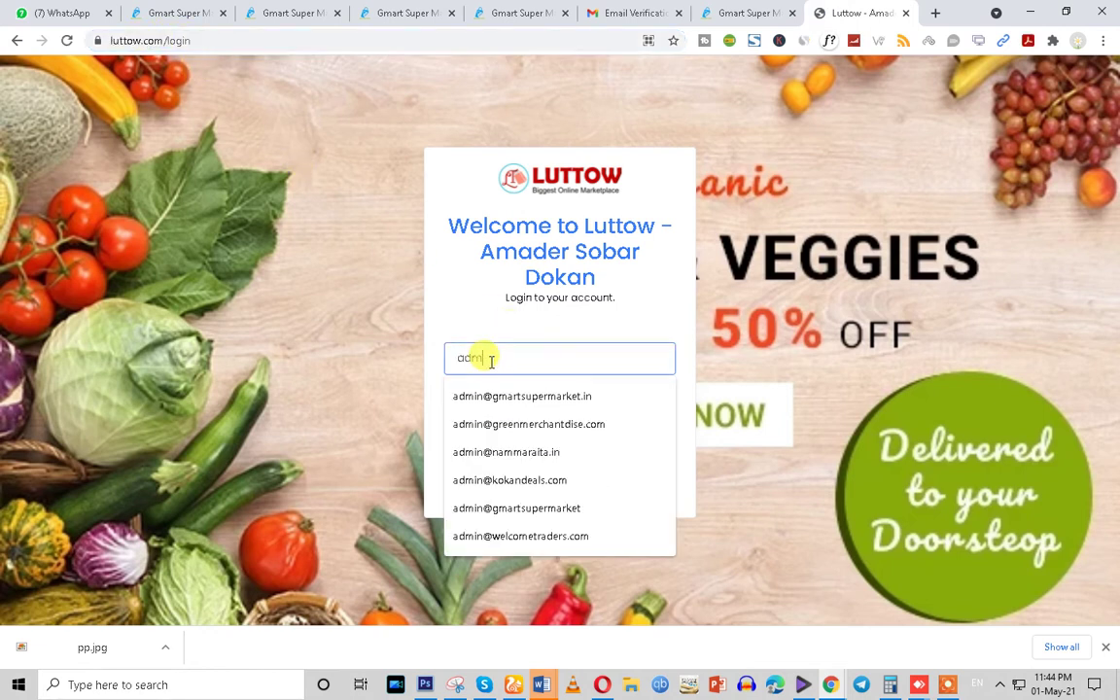
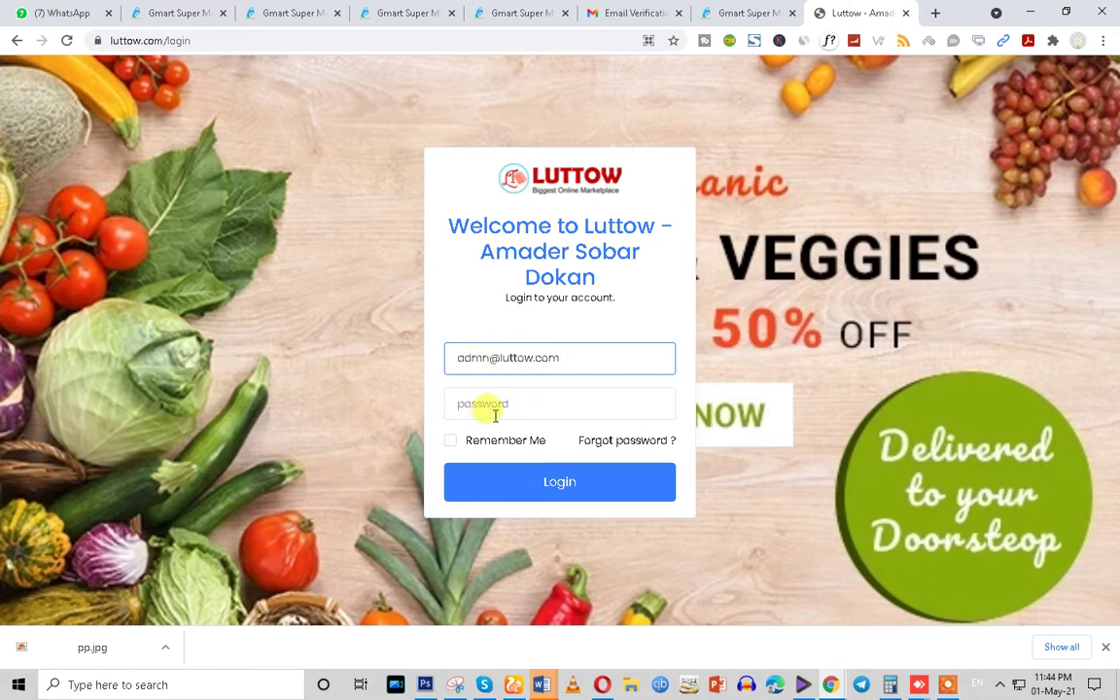
{"action": "left_click", "coordinate": [490, 411]}
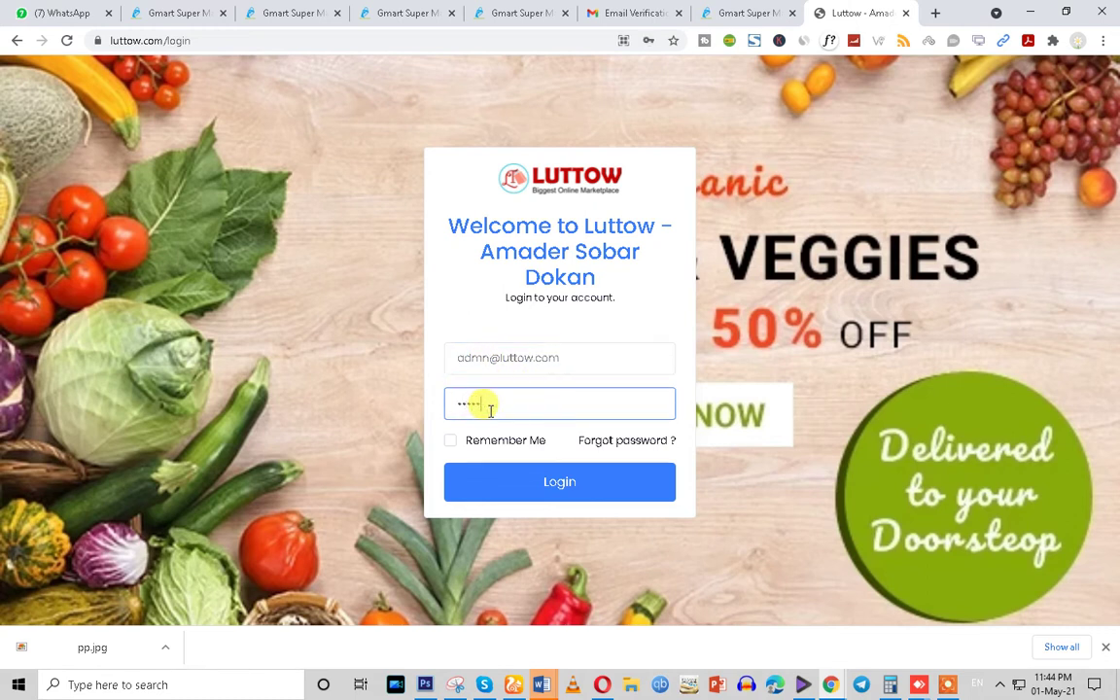
{"action": "type", "text": "1234567890"}
{"action": "left_click", "coordinate": [519, 480]}
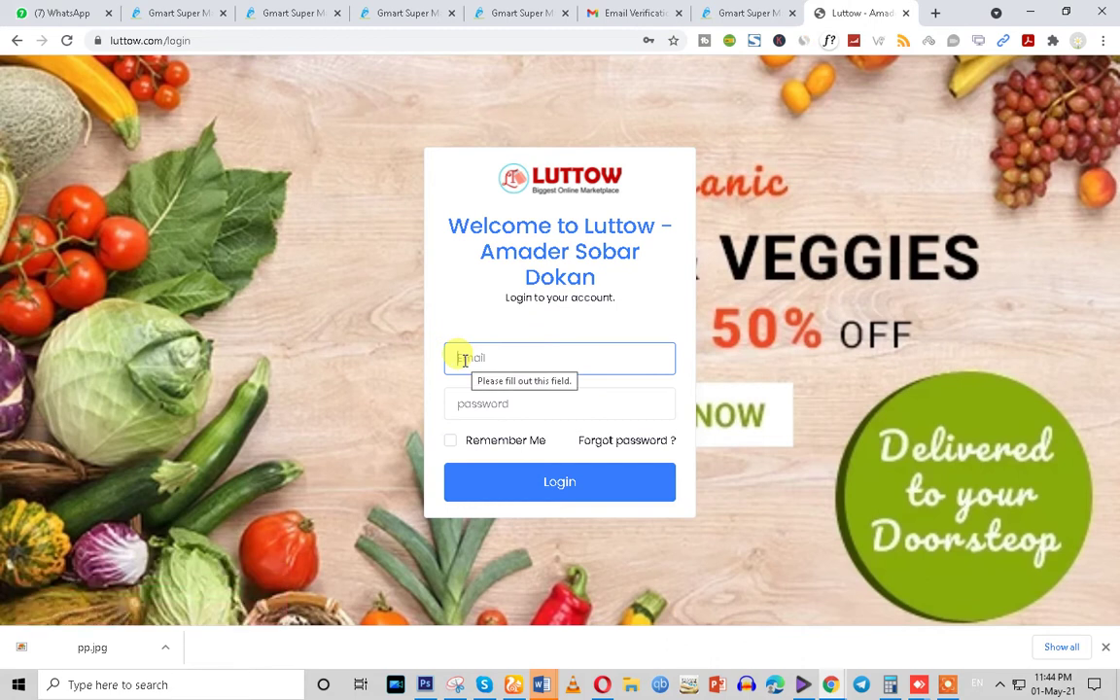
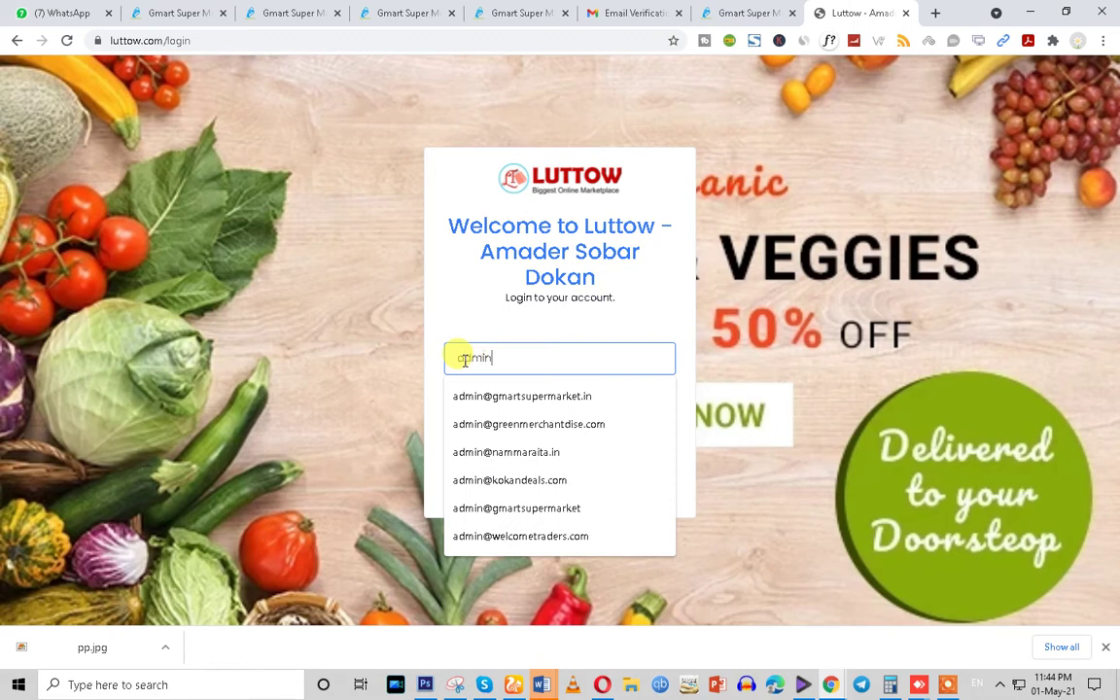
Retry the login with the full admin e-mail address to reach the Luttow dashboard
{"action": "left_click", "coordinate": [474, 405]}
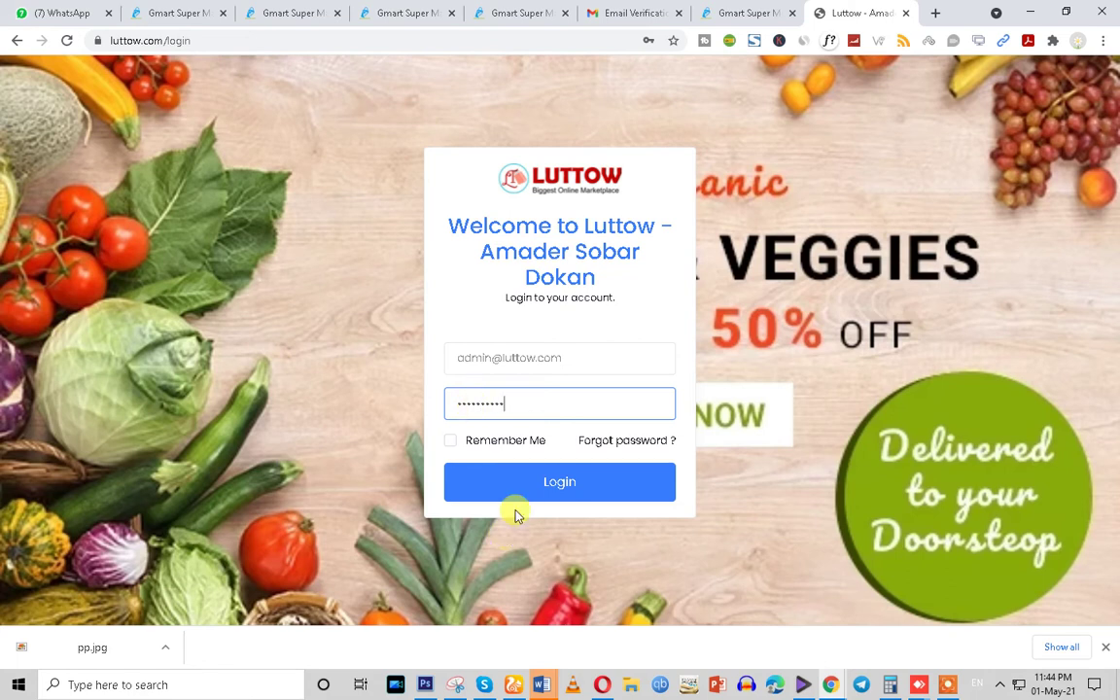
{"action": "left_click", "coordinate": [538, 482]}
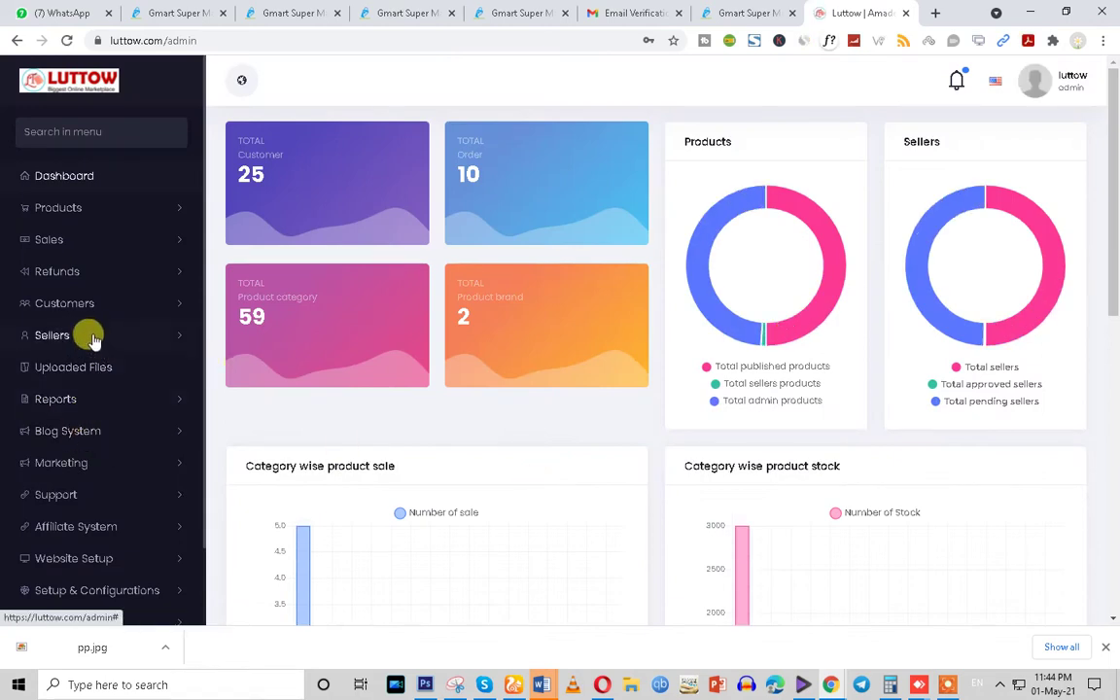
Review Luttow's Seller Commission (20%) and Seller Verification Form pages
{"action": "left_click", "coordinate": [90, 335]}
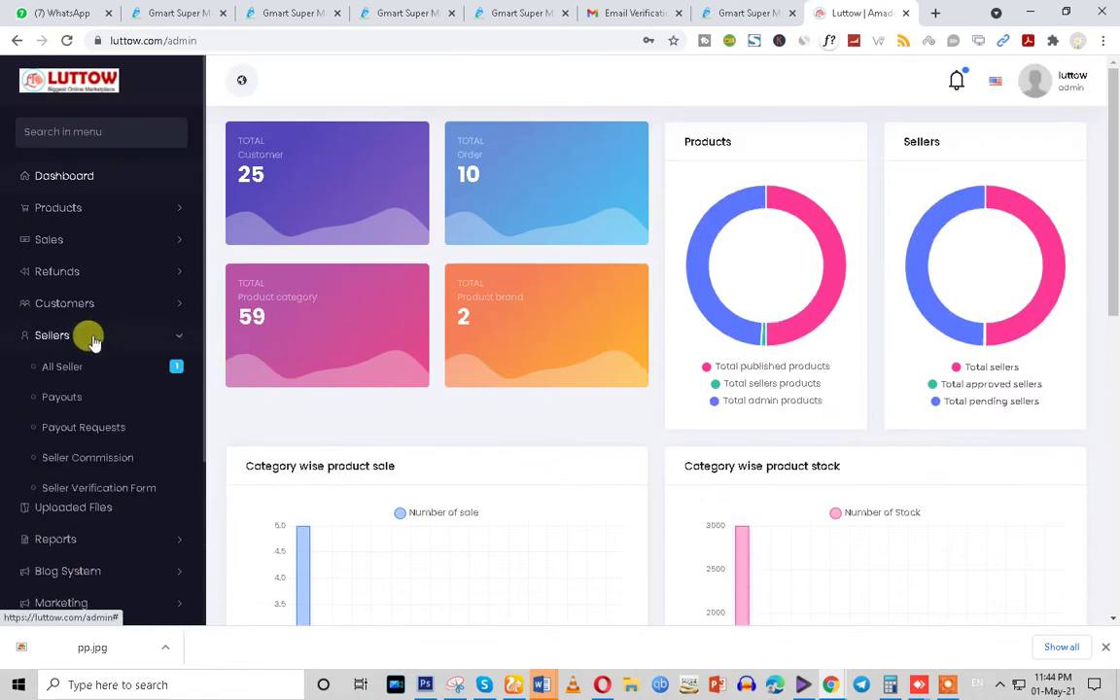
{"action": "left_click", "coordinate": [105, 464]}
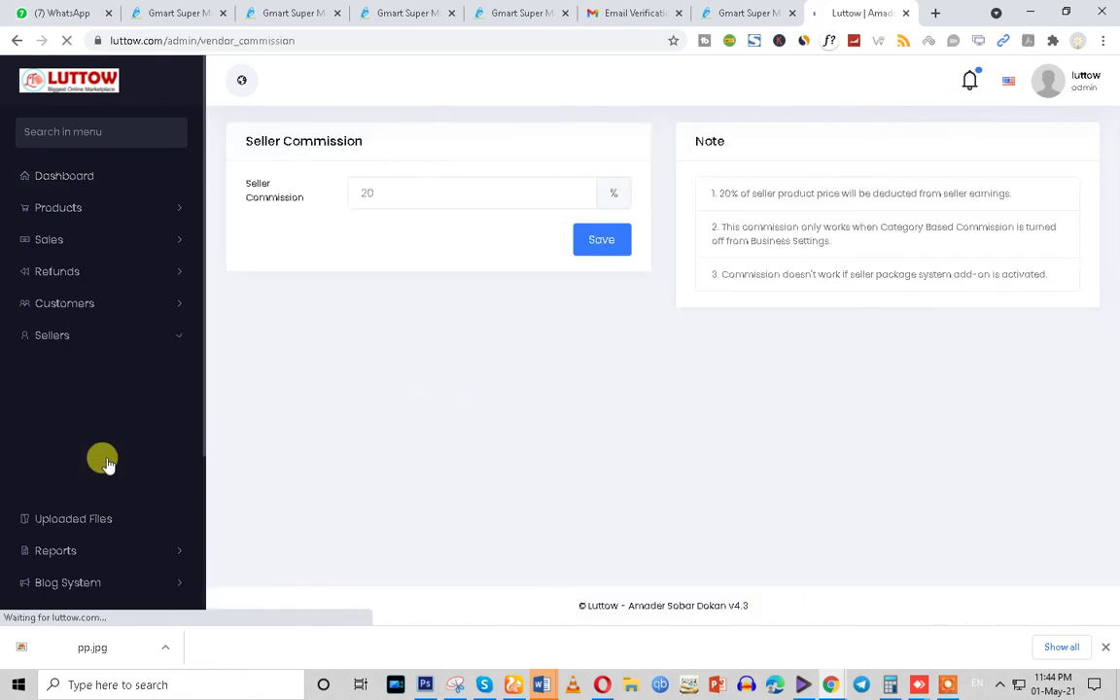
{"action": "left_click", "coordinate": [114, 488]}
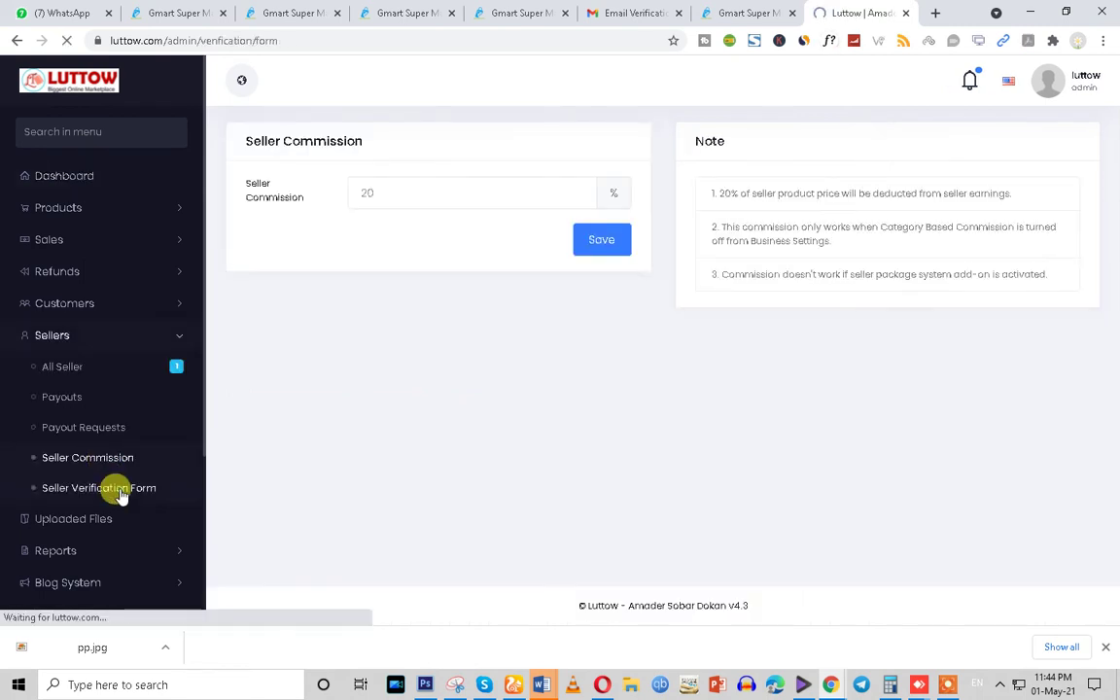
{"action": "scroll", "coordinate": [151, 505], "scroll_direction": "down", "scroll_amount": 3}
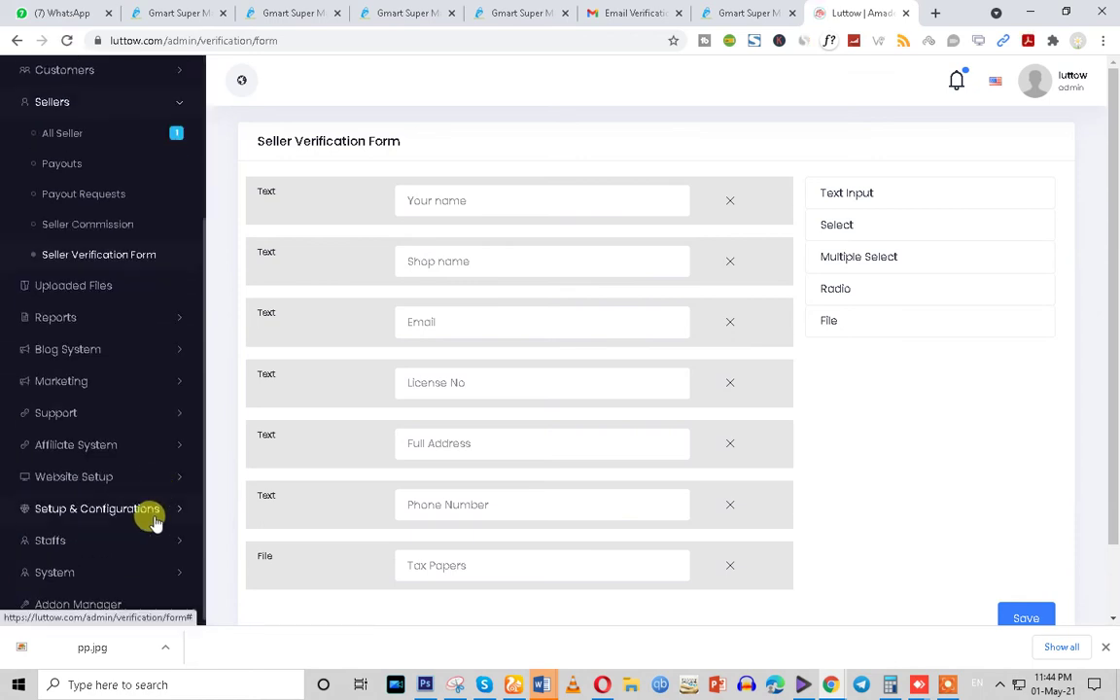
Open Setup & Configurations > Features Activation, showing HTTPS and Vendor System activation on
{"action": "left_click", "coordinate": [125, 445]}
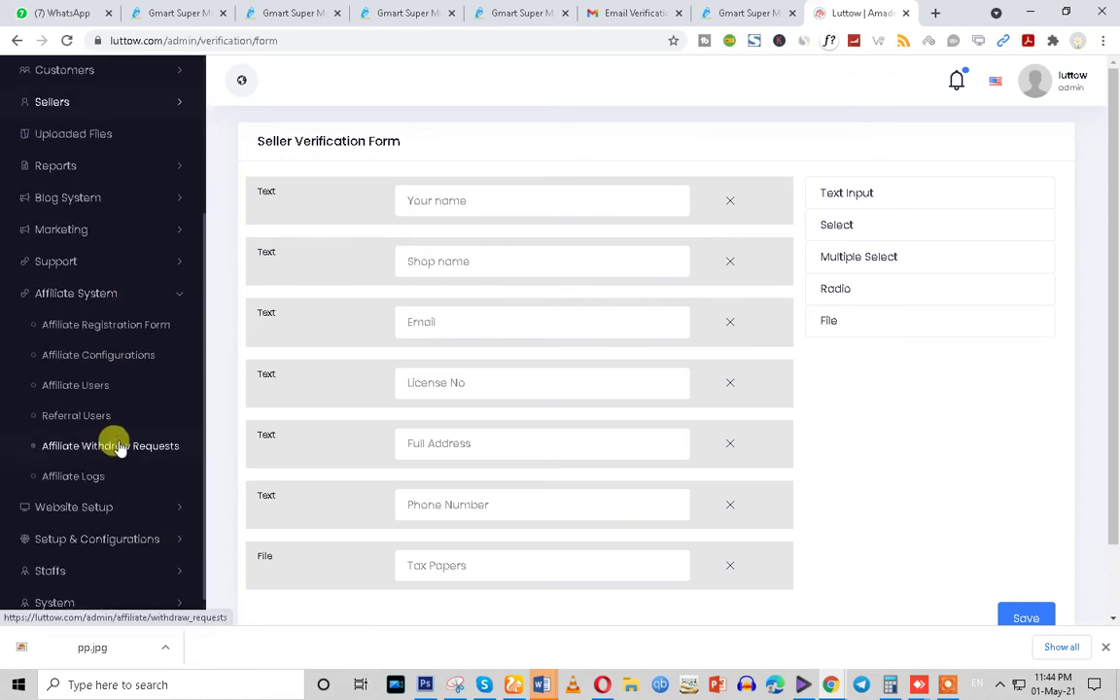
{"action": "left_click", "coordinate": [114, 509]}
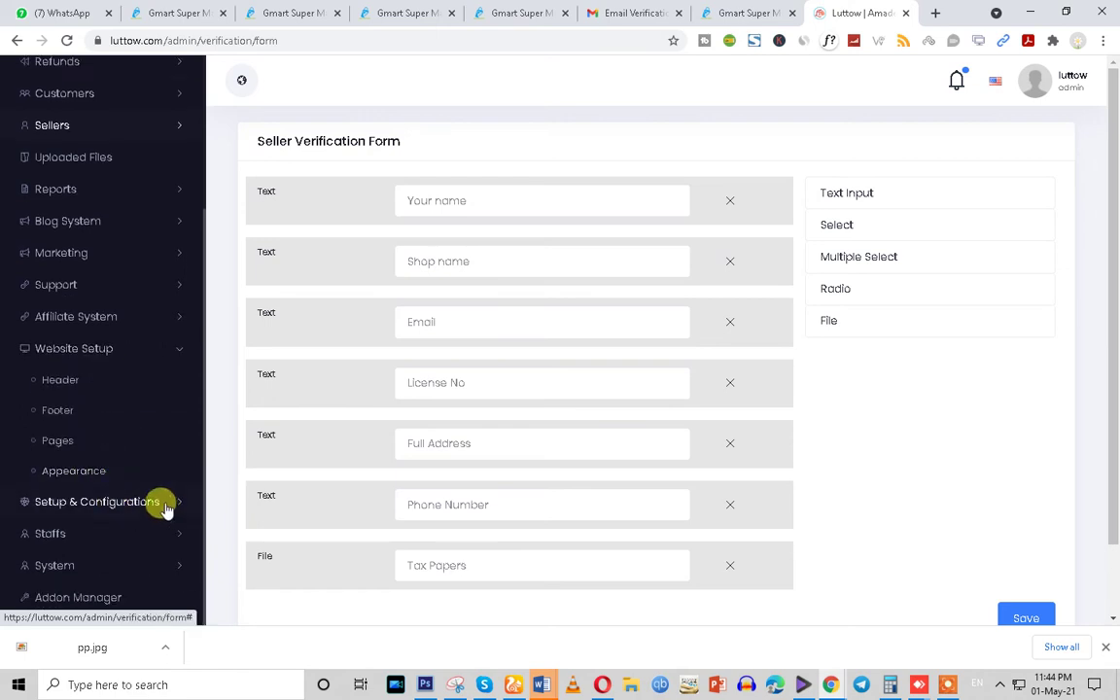
{"action": "left_click", "coordinate": [166, 505]}
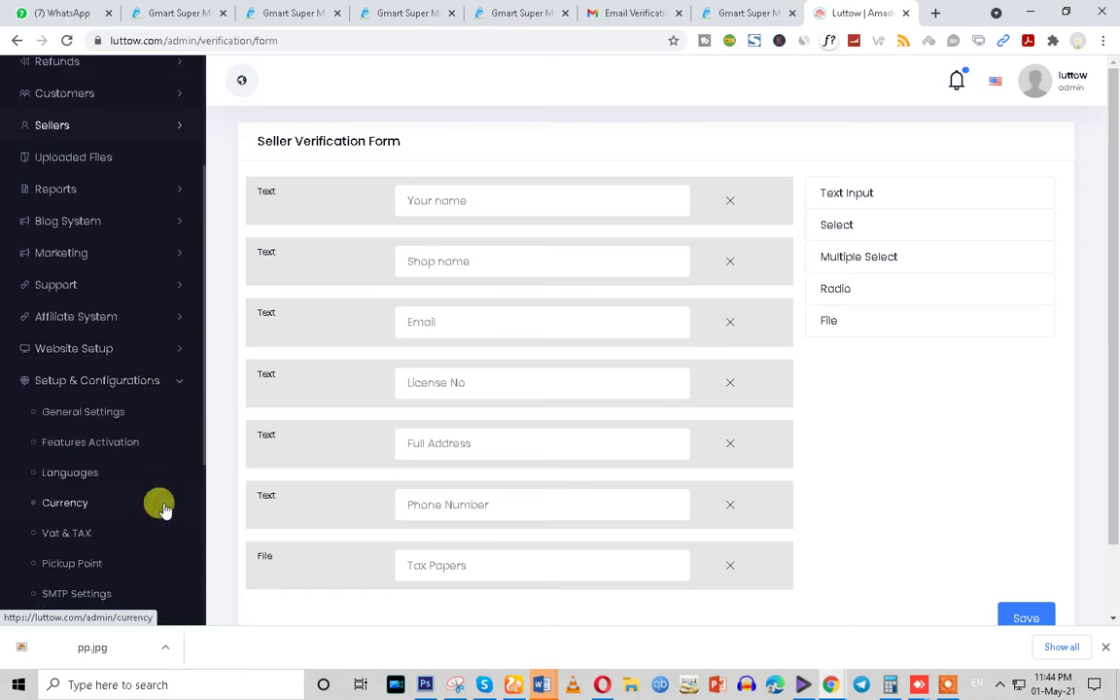
{"action": "left_click", "coordinate": [121, 454]}
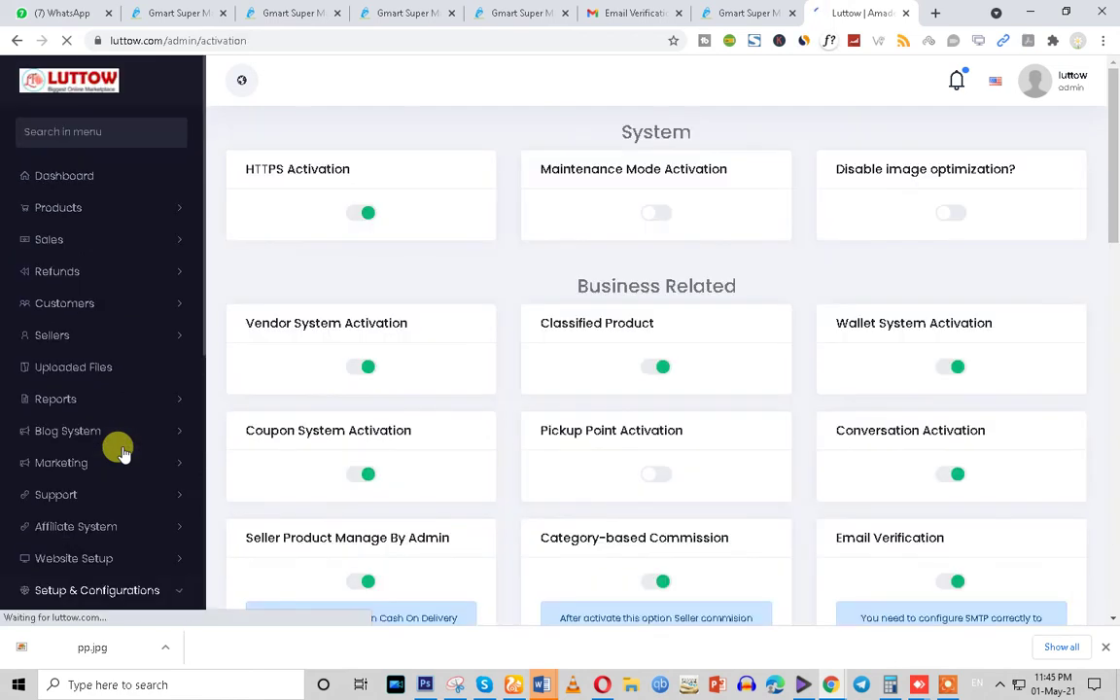
Scroll through Features Activation, then close the Luttow tab to return to Gmart's 10% Seller Commission page
{"action": "scroll", "coordinate": [715, 450], "scroll_direction": "down", "scroll_amount": 2}
{"action": "scroll", "coordinate": [714, 450], "scroll_direction": "down", "scroll_amount": 3}
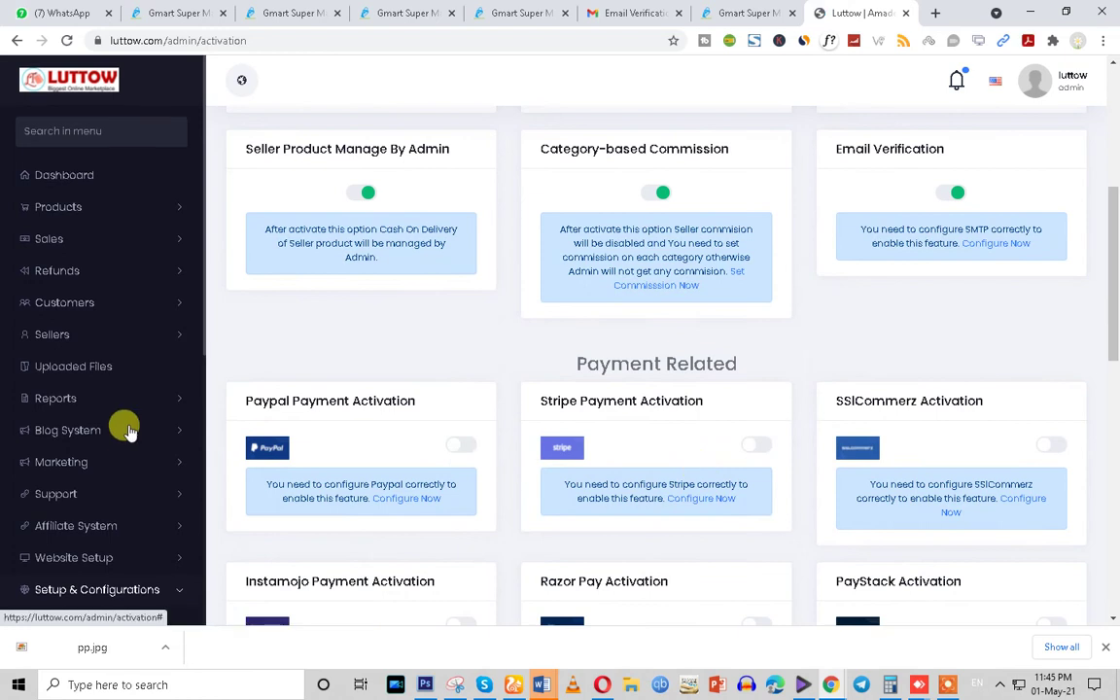
{"action": "scroll", "coordinate": [123, 428], "scroll_direction": "down", "scroll_amount": 3}
{"action": "scroll", "coordinate": [241, 506], "scroll_direction": "down", "scroll_amount": 2}
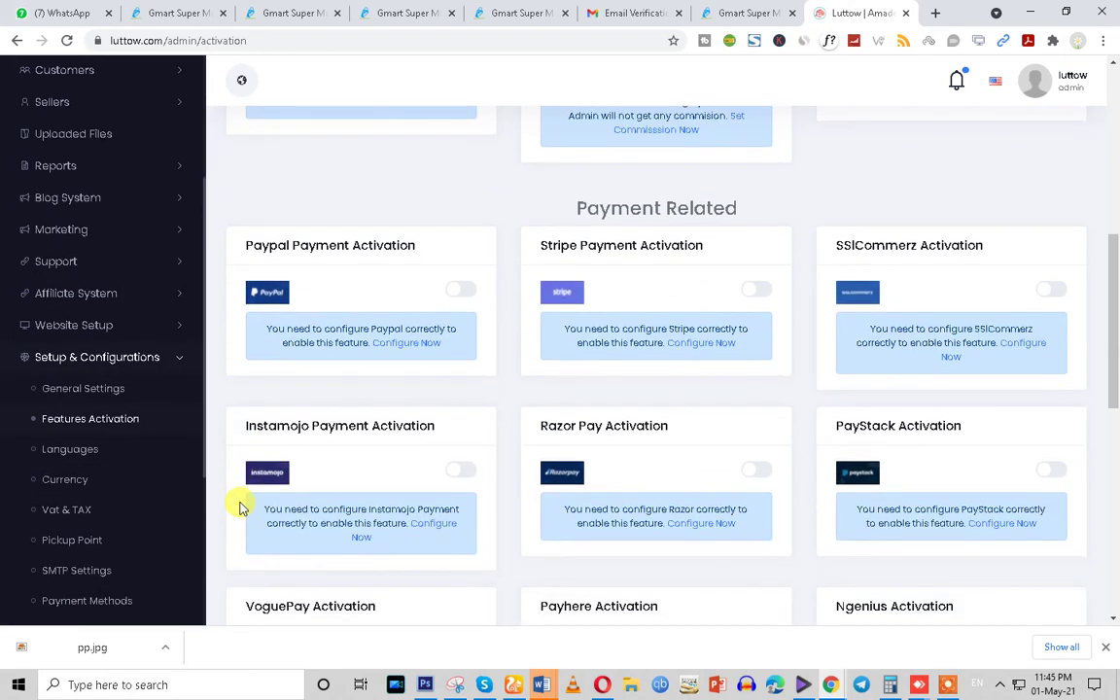
{"action": "scroll", "coordinate": [44, 569], "scroll_direction": "down", "scroll_amount": 3}
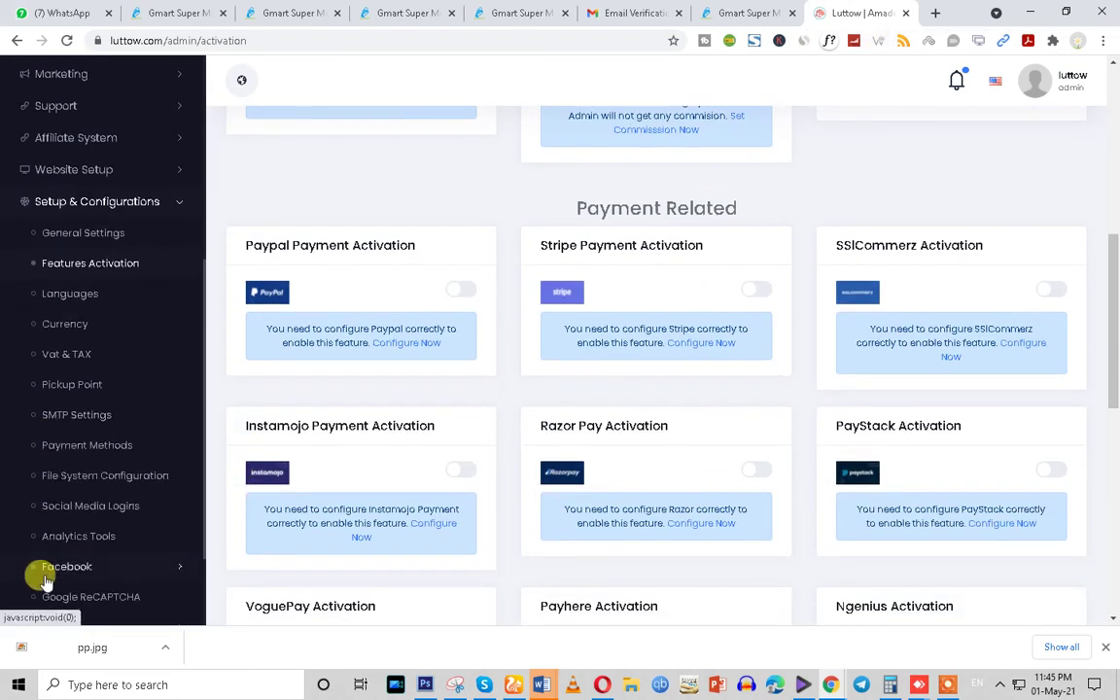
{"action": "scroll", "coordinate": [40, 574], "scroll_direction": "down", "scroll_amount": 2}
{"action": "scroll", "coordinate": [44, 580], "scroll_direction": "down", "scroll_amount": 1}
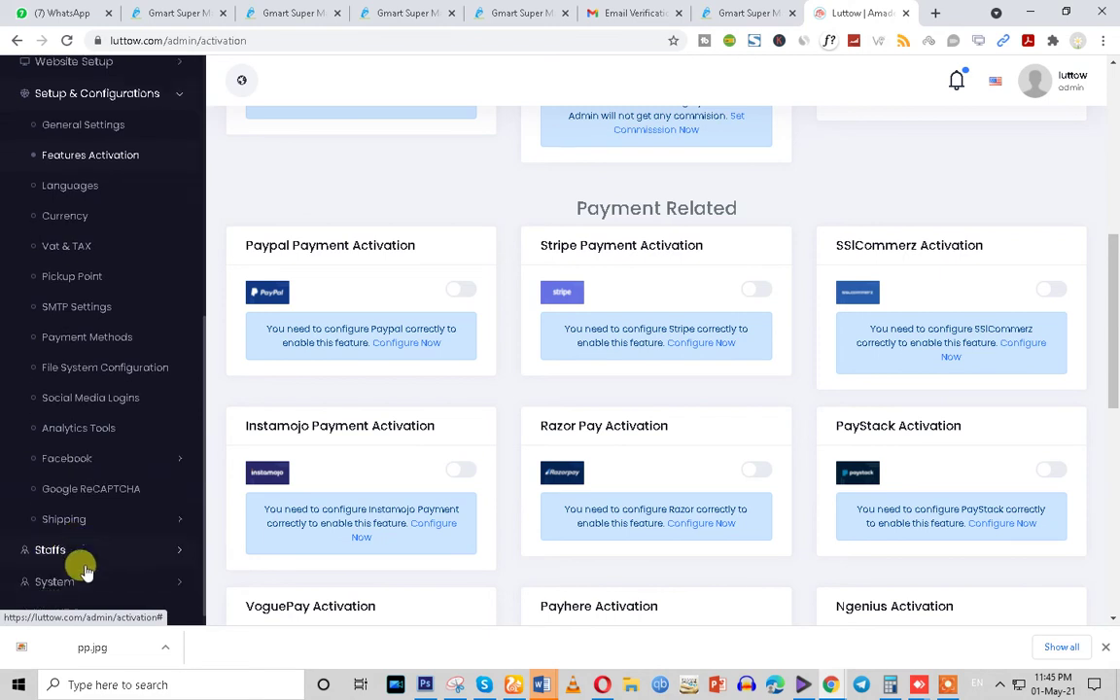
{"action": "left_click", "coordinate": [909, 12]}
{"action": "left_click", "coordinate": [194, 13]}
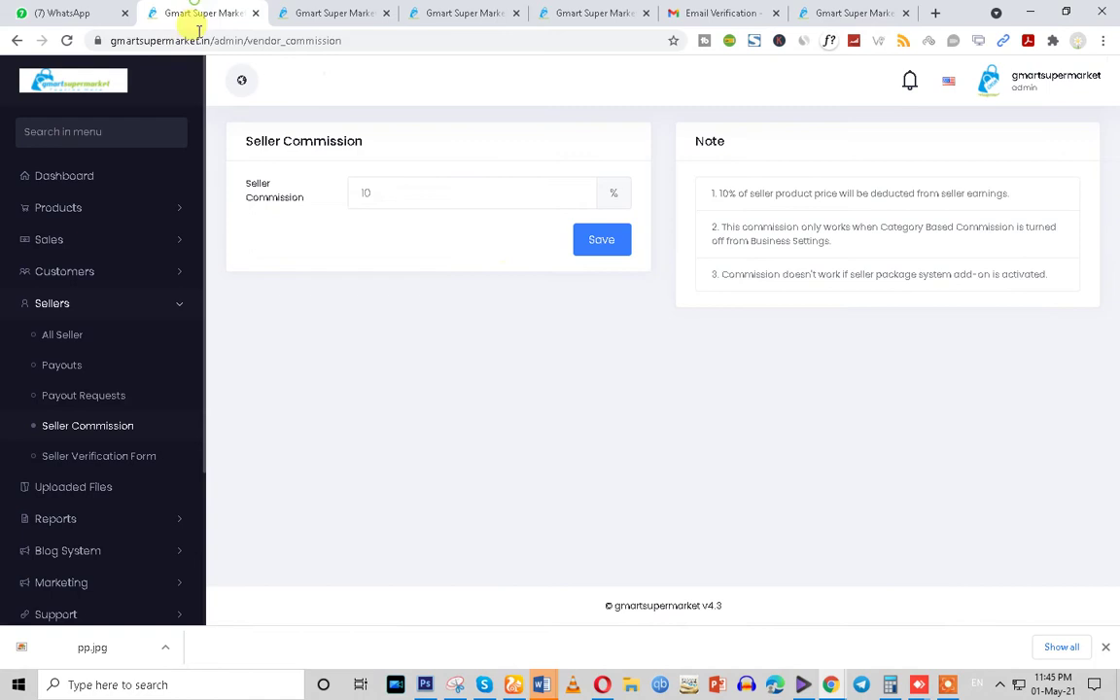
{"action": "left_click", "coordinate": [919, 684]}
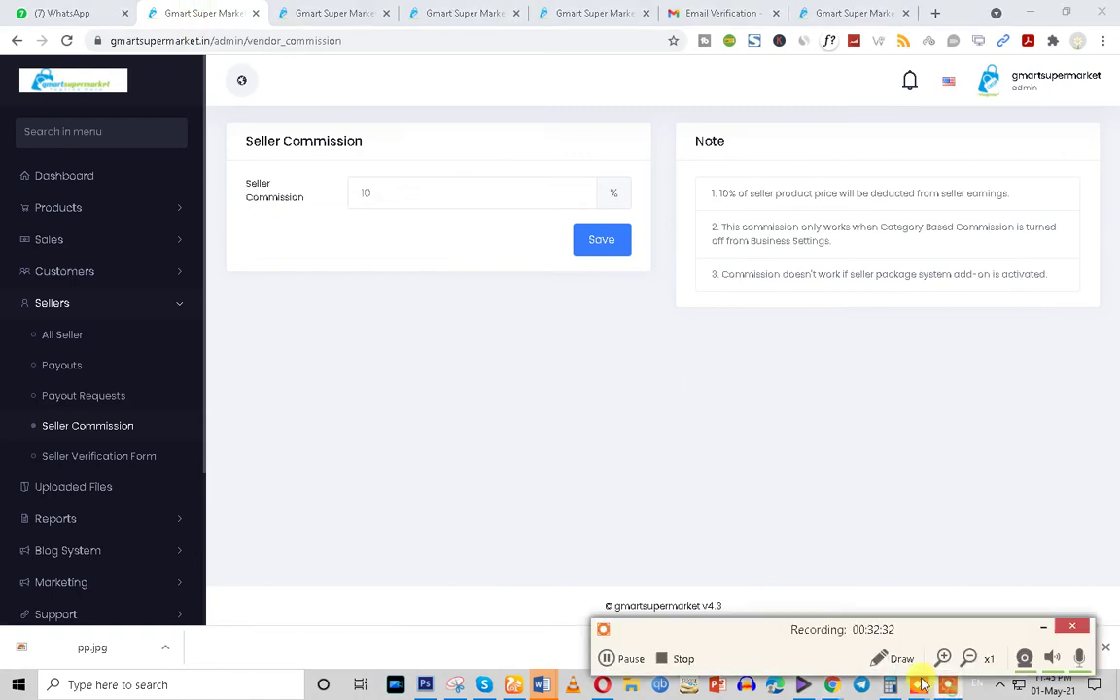
{"action": "left_click", "coordinate": [611, 661]}
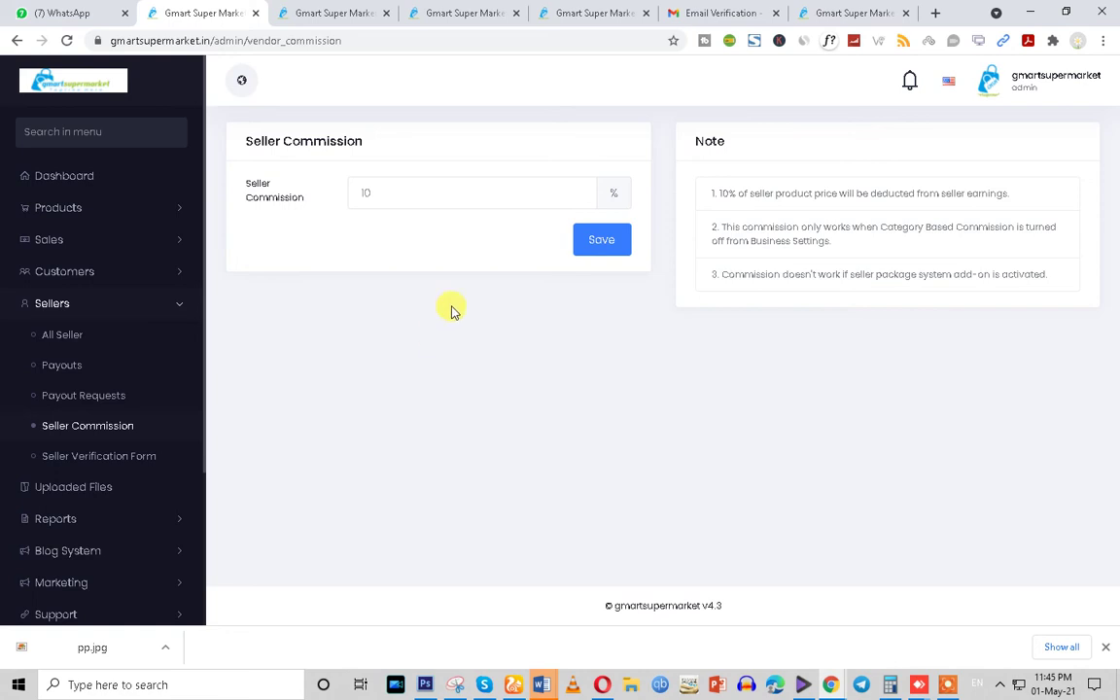
{"action": "left_click_drag", "start_coordinate": [236, 146], "coordinate": [393, 148]}
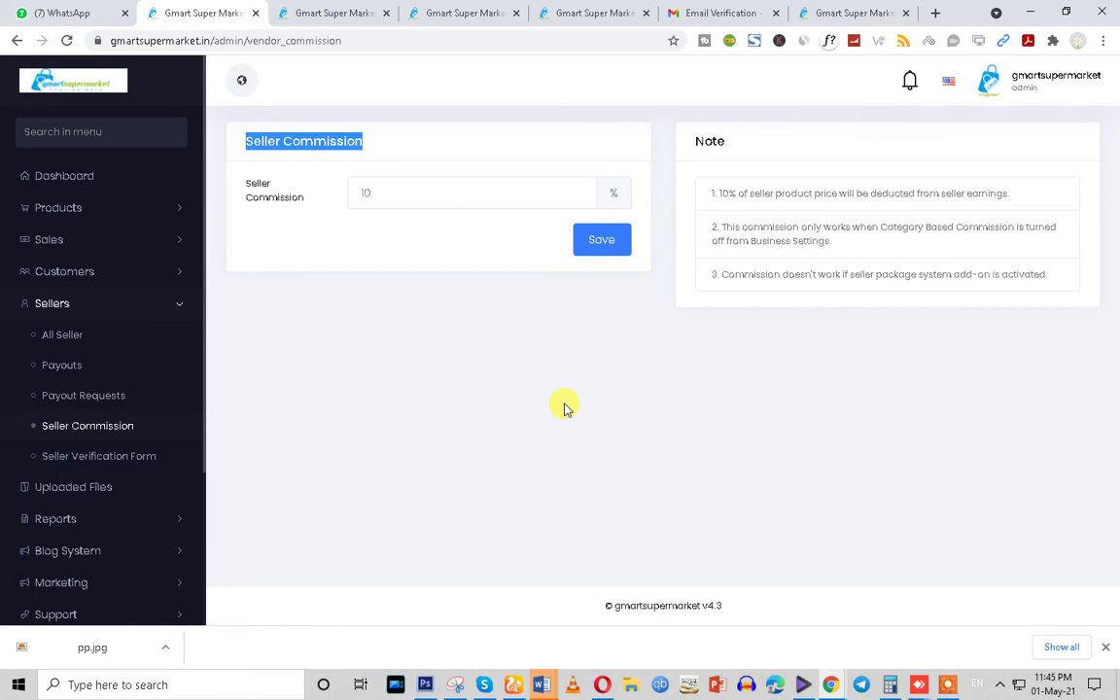
{"action": "left_click", "coordinate": [830, 683]}
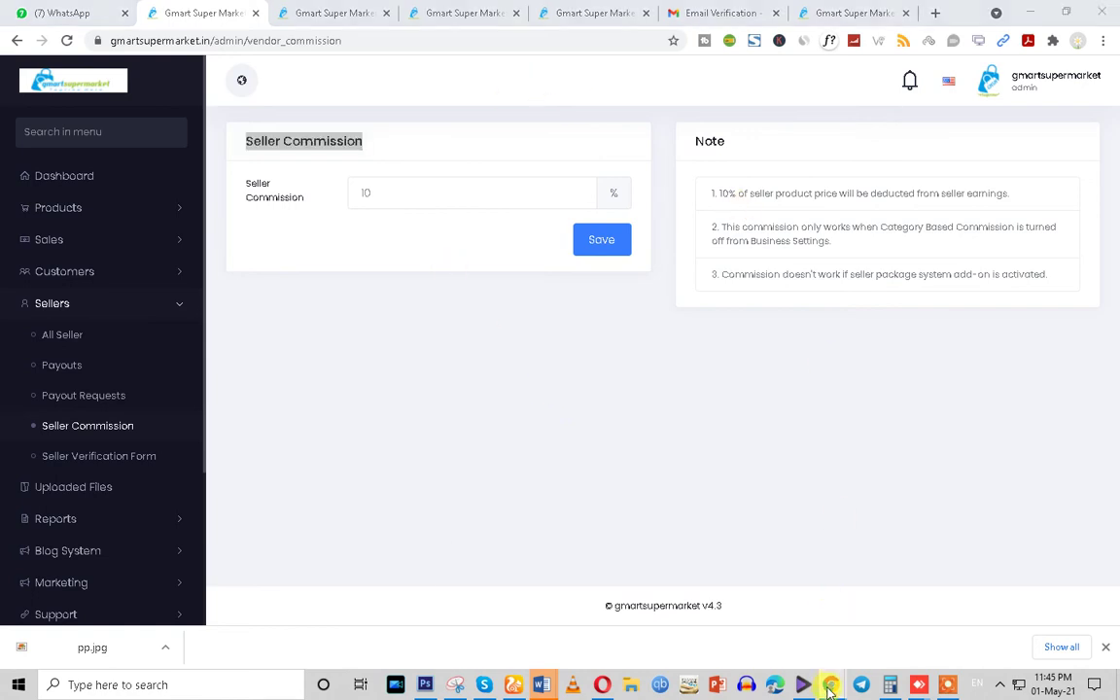
Look over the Product Information fields on the seller's Add Your Product page
{"action": "left_click", "coordinate": [1013, 632]}
{"action": "scroll", "coordinate": [468, 417], "scroll_direction": "down", "scroll_amount": 3}
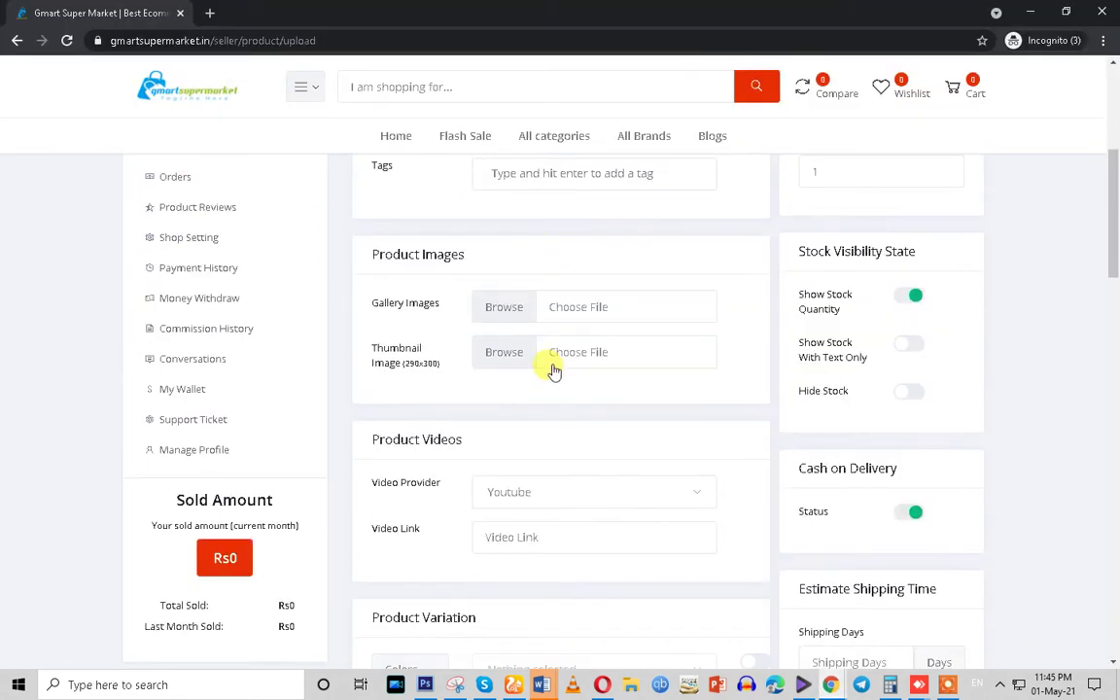
{"action": "scroll", "coordinate": [550, 370], "scroll_direction": "up", "scroll_amount": 2}
{"action": "scroll", "coordinate": [550, 369], "scroll_direction": "down", "scroll_amount": 5}
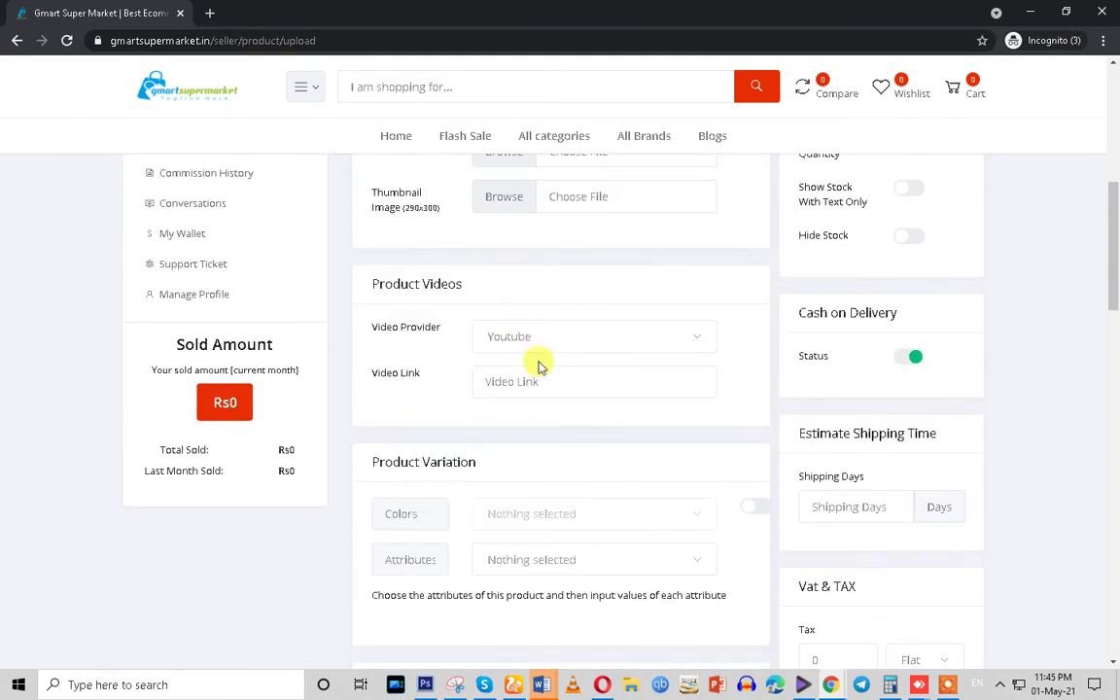
{"action": "scroll", "coordinate": [543, 423], "scroll_direction": "down", "scroll_amount": 3}
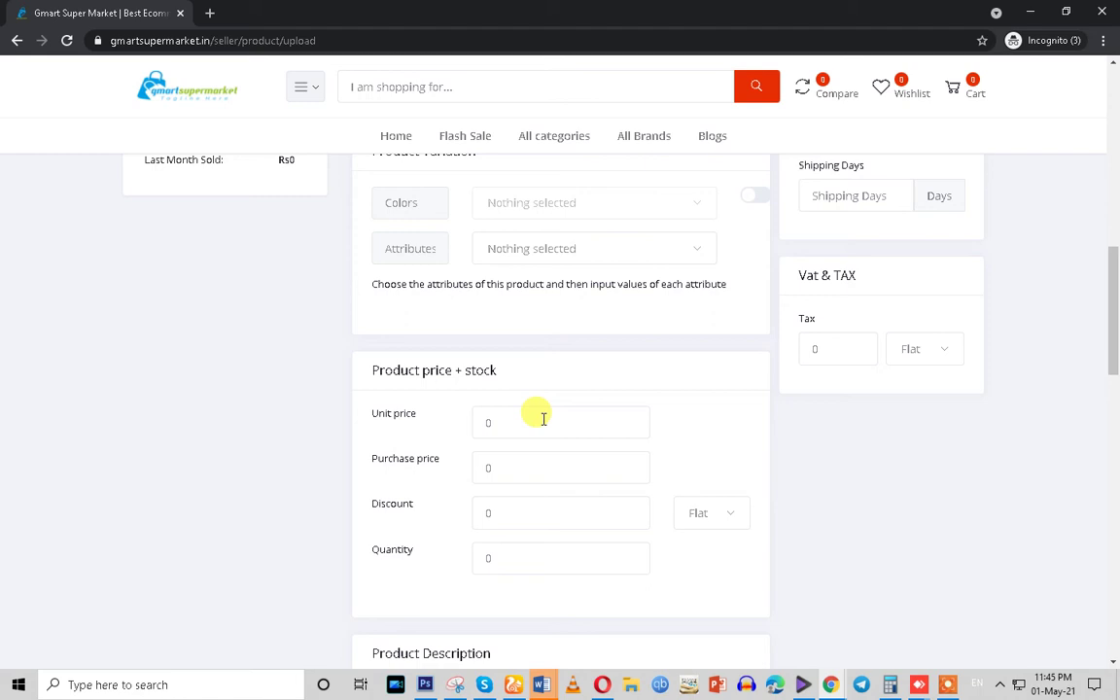
{"action": "scroll", "coordinate": [1100, 450], "scroll_direction": "up", "scroll_amount": 10}
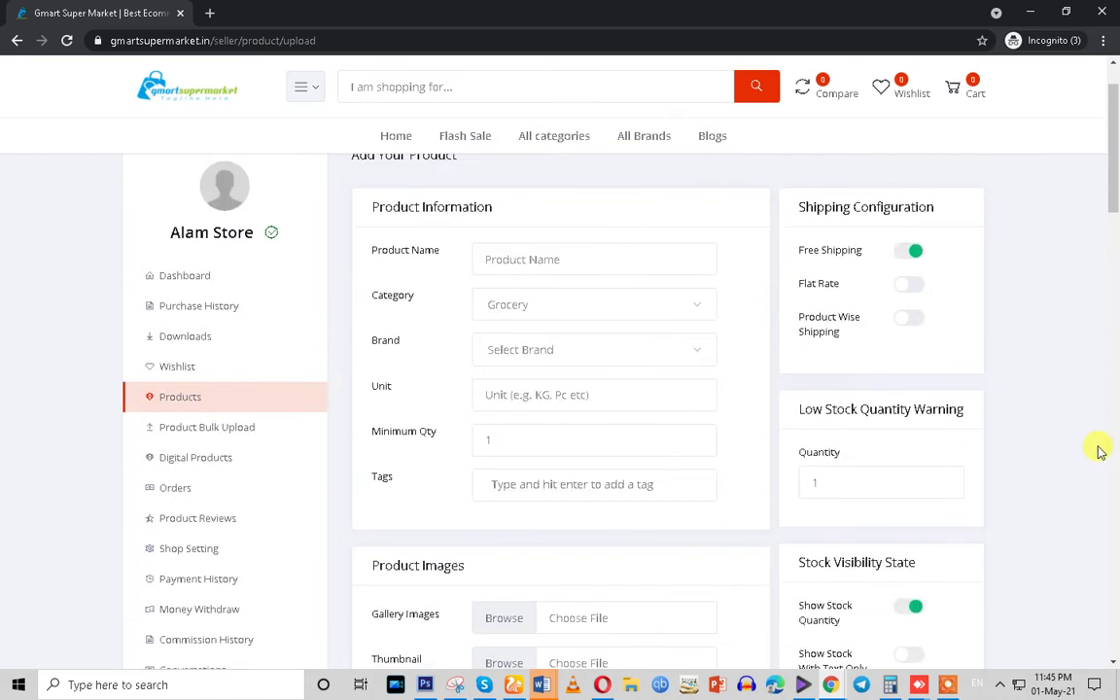
{"action": "scroll", "coordinate": [1099, 450], "scroll_direction": "up", "scroll_amount": 1}
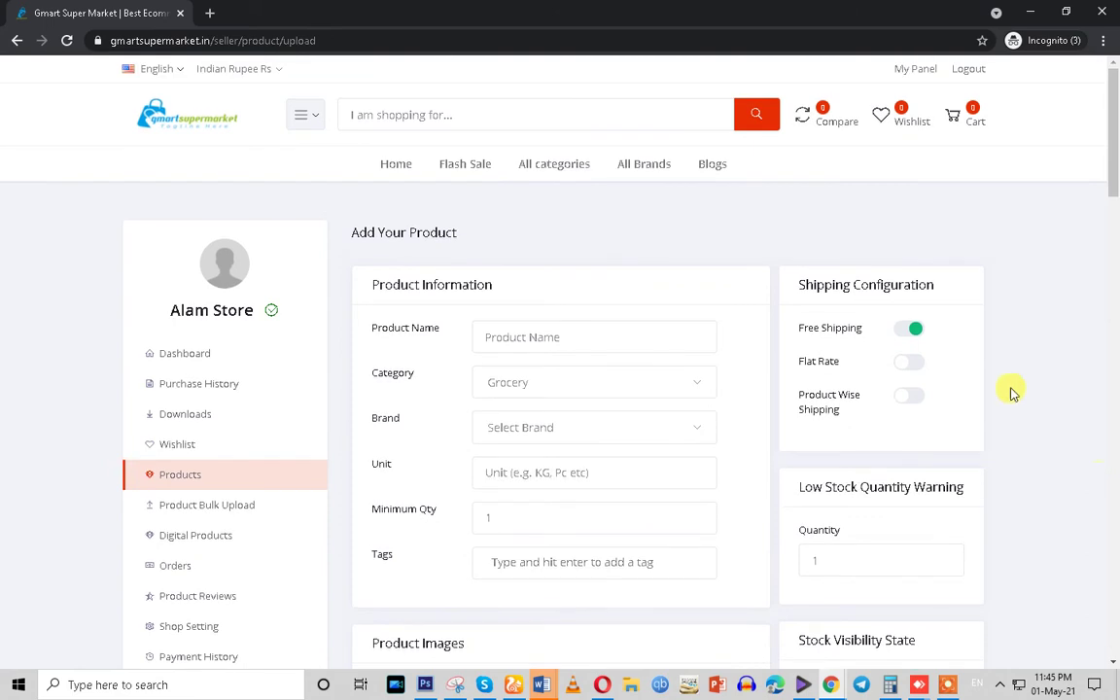
{"action": "left_click", "coordinate": [483, 336]}
{"action": "left_click", "coordinate": [360, 386]}
{"action": "left_click_drag", "start_coordinate": [341, 283], "coordinate": [638, 571]}
{"action": "scroll", "coordinate": [639, 572], "scroll_direction": "down", "scroll_amount": 2}
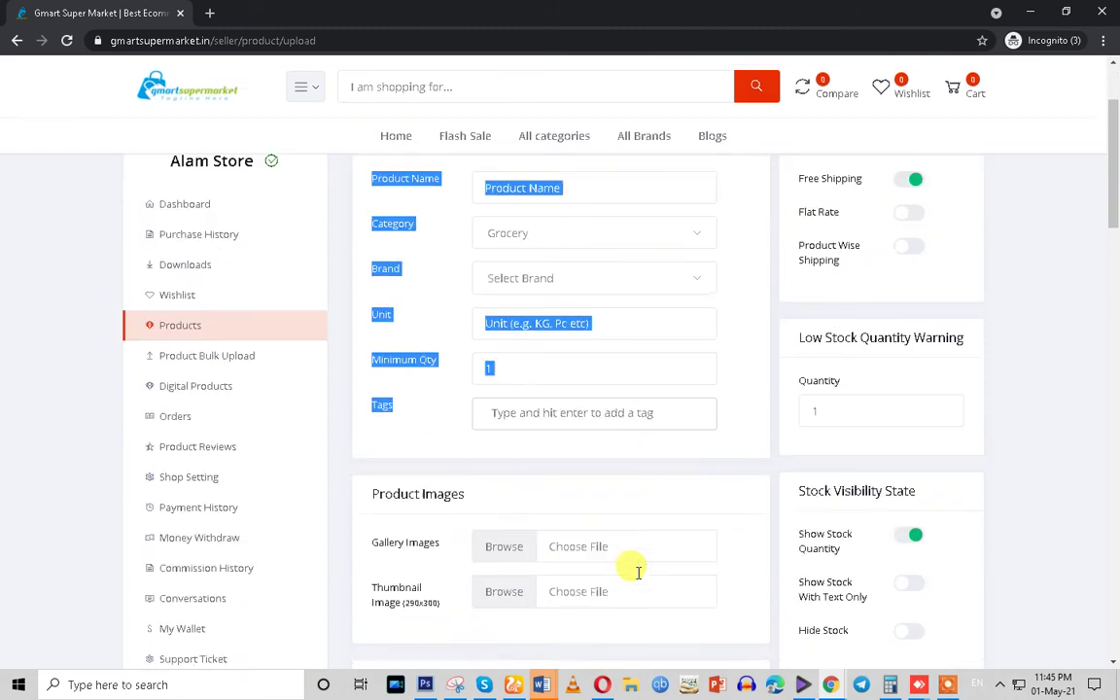
{"action": "scroll", "coordinate": [583, 467], "scroll_direction": "down", "scroll_amount": 2}
{"action": "left_click", "coordinate": [458, 432]}
Open Alam Store's Digital Products page, still empty, and begin adding a digital product
{"action": "scroll", "coordinate": [435, 457], "scroll_direction": "down", "scroll_amount": 5}
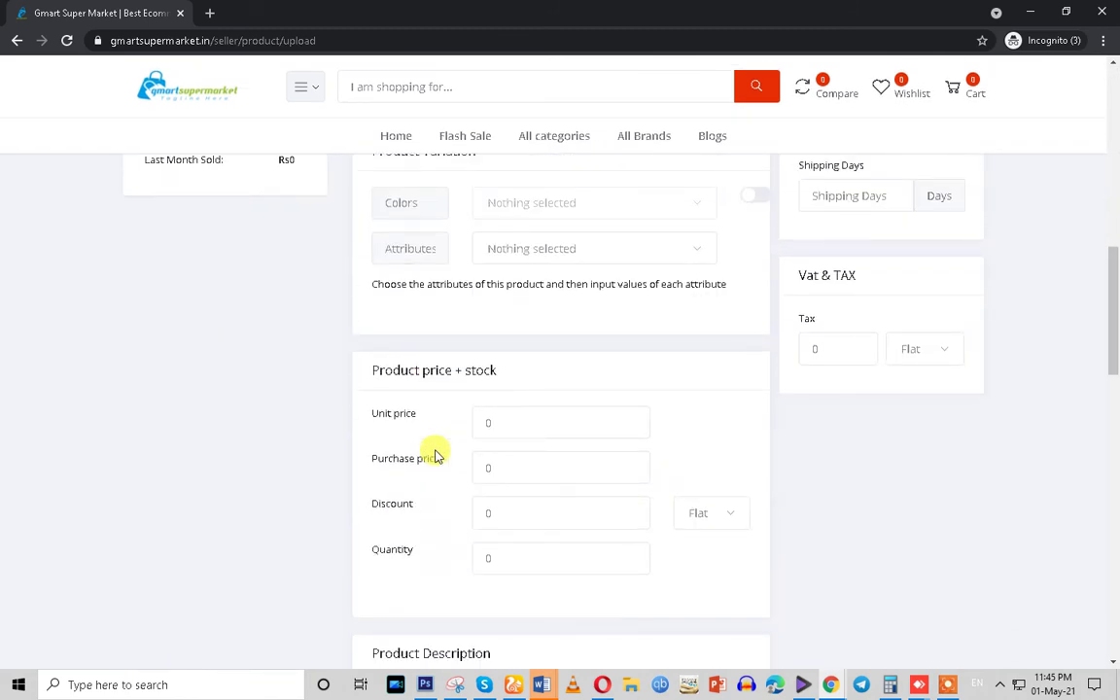
{"action": "scroll", "coordinate": [512, 457], "scroll_direction": "up", "scroll_amount": 5}
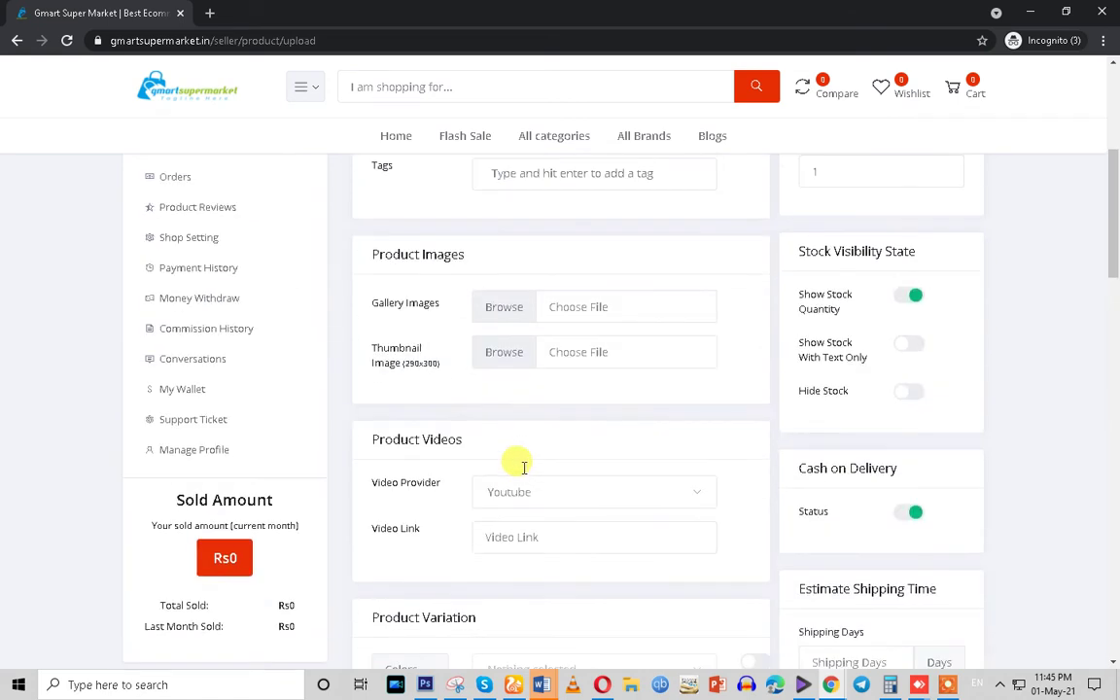
{"action": "scroll", "coordinate": [775, 440], "scroll_direction": "up", "scroll_amount": 2}
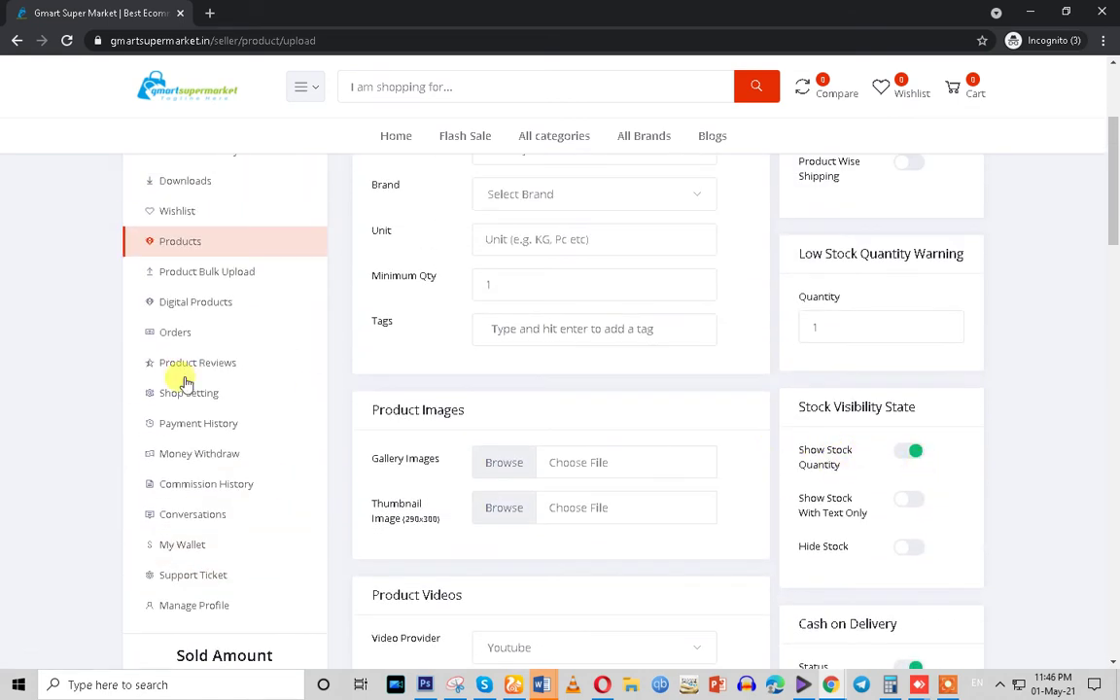
{"action": "scroll", "coordinate": [156, 350], "scroll_direction": "up", "scroll_amount": 3}
{"action": "scroll", "coordinate": [430, 400], "scroll_direction": "down", "scroll_amount": 2}
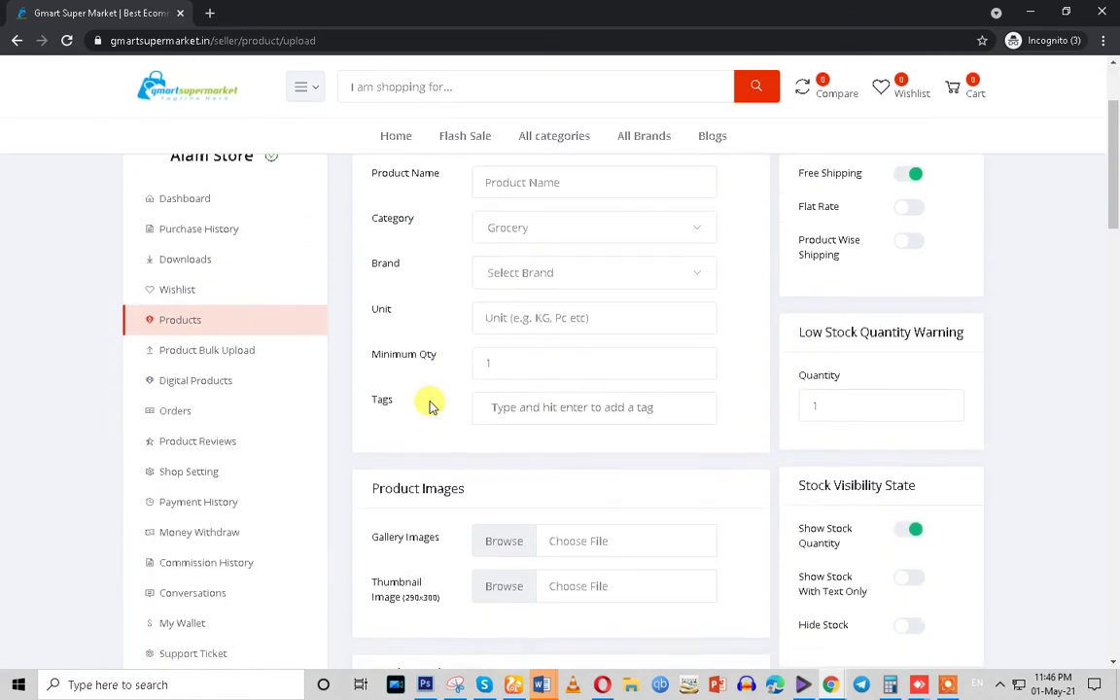
{"action": "left_click", "coordinate": [192, 389]}
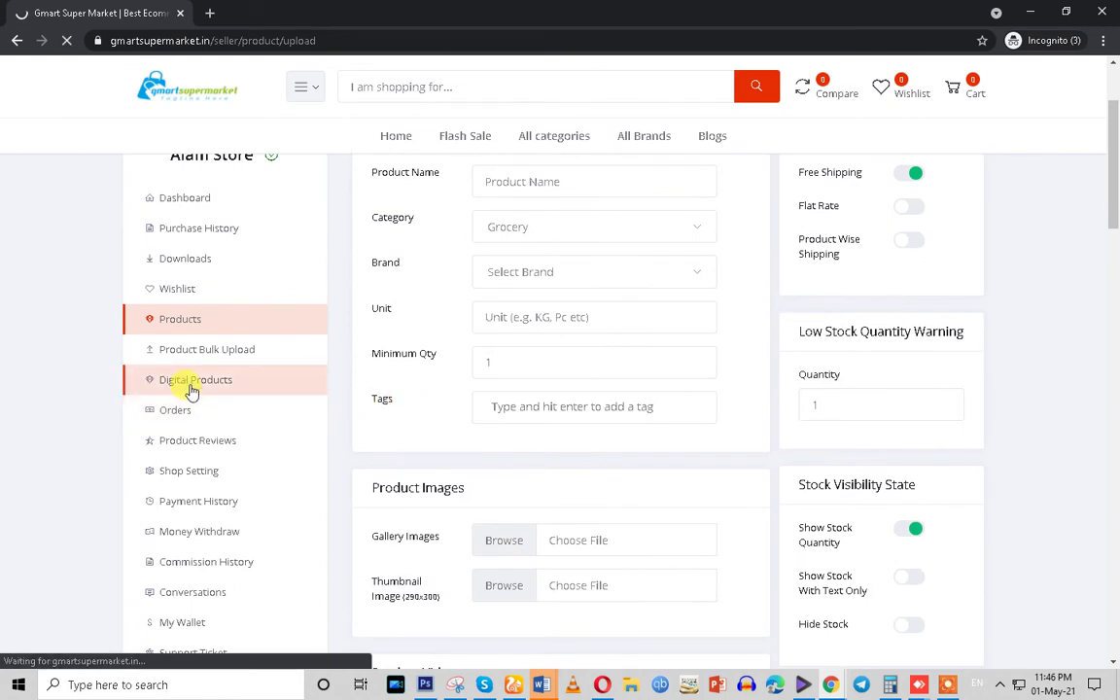
{"action": "left_click", "coordinate": [678, 311]}
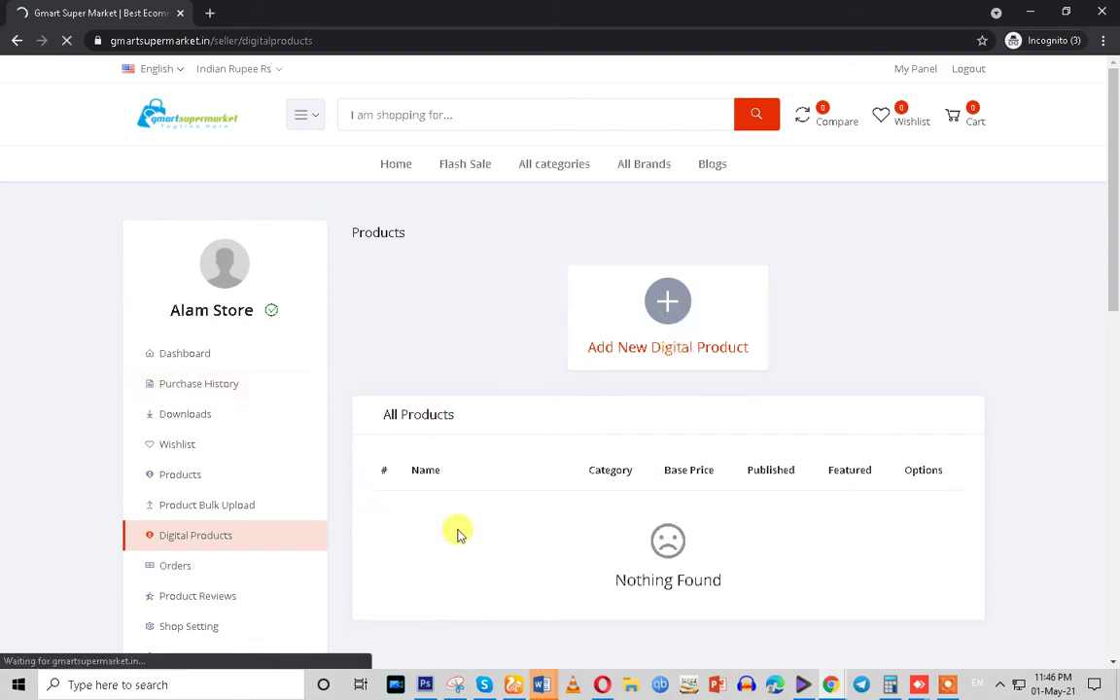
Go to Alam Store's Product Bulk Upload page in the seller sidebar and view its Upload CSV File section
{"action": "scroll", "coordinate": [388, 471], "scroll_direction": "down", "scroll_amount": 1}
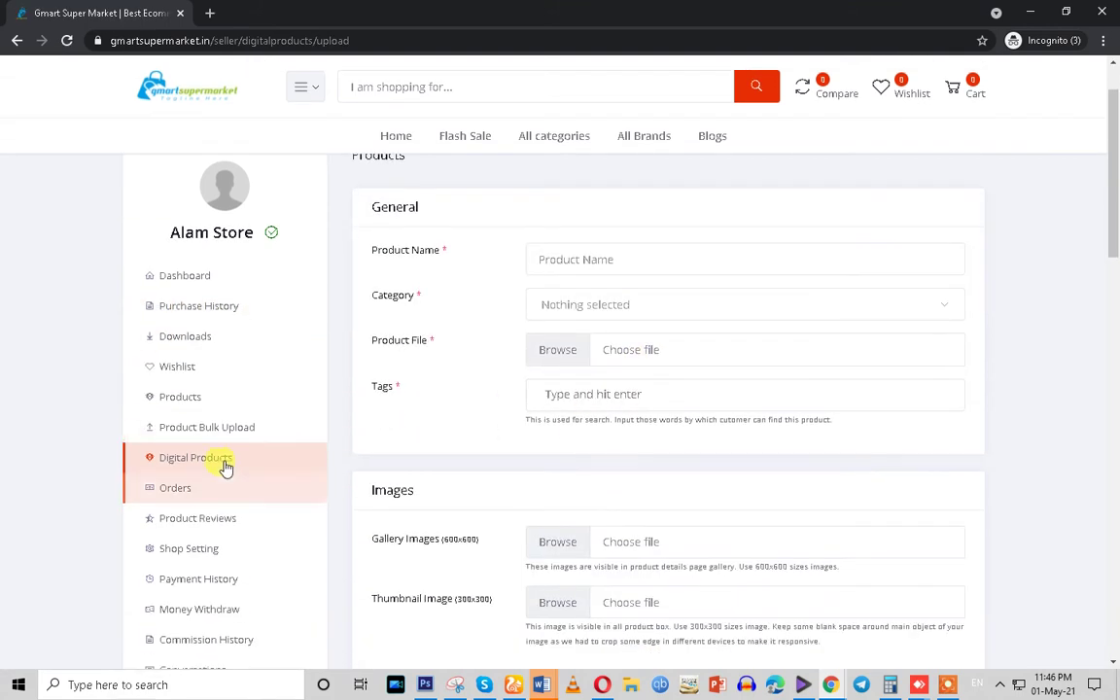
{"action": "left_click", "coordinate": [171, 429]}
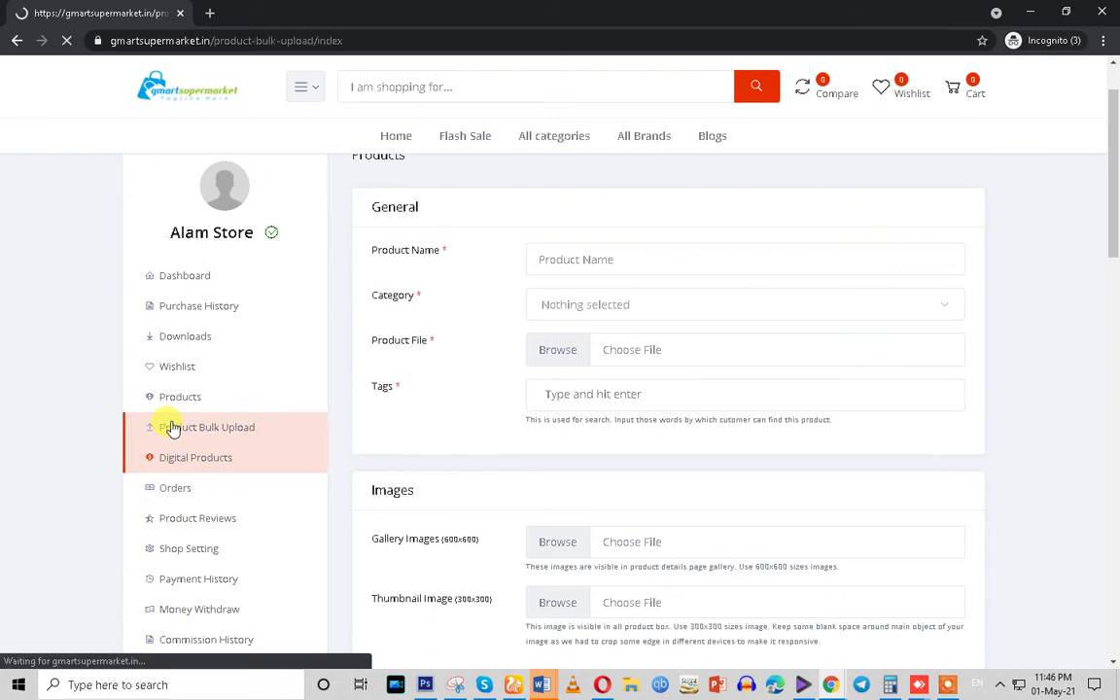
{"action": "scroll", "coordinate": [325, 495], "scroll_direction": "down", "scroll_amount": 3}
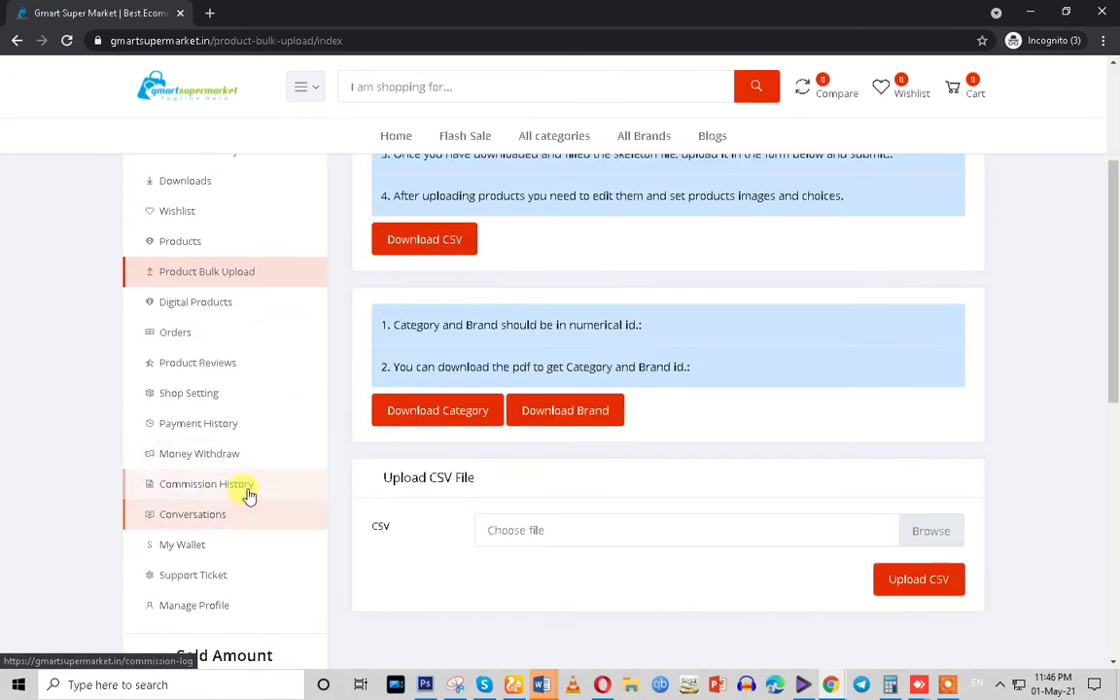
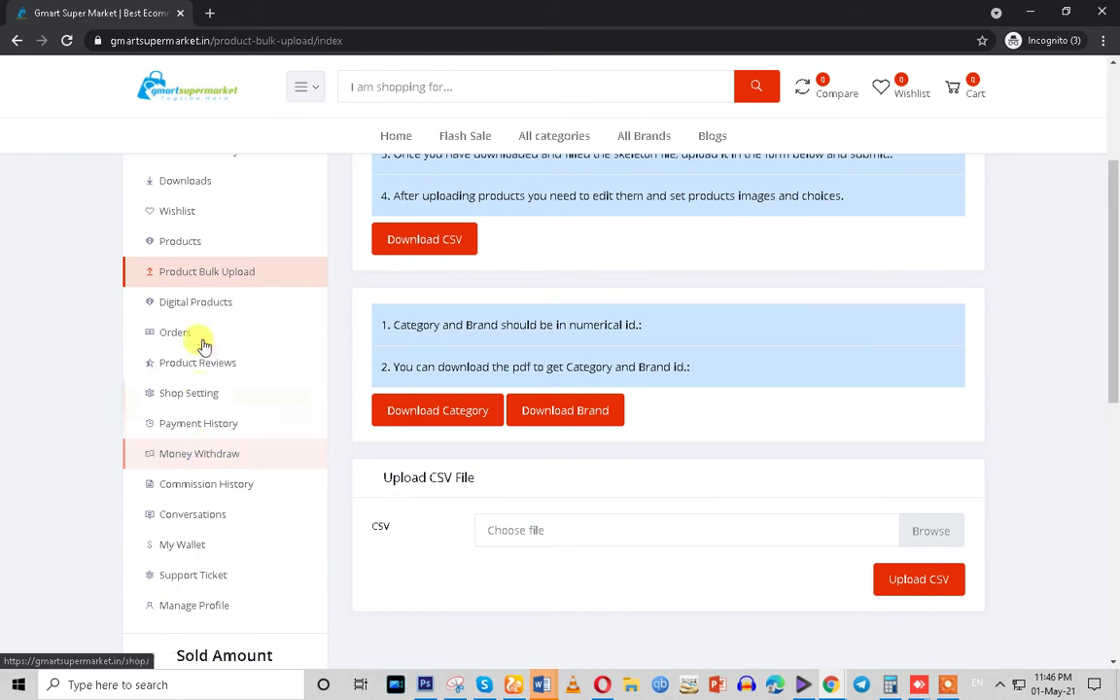
Open the seller Dashboard and scroll through its zero-value product, sales and earnings stats
{"action": "scroll", "coordinate": [212, 303], "scroll_direction": "up", "scroll_amount": 3}
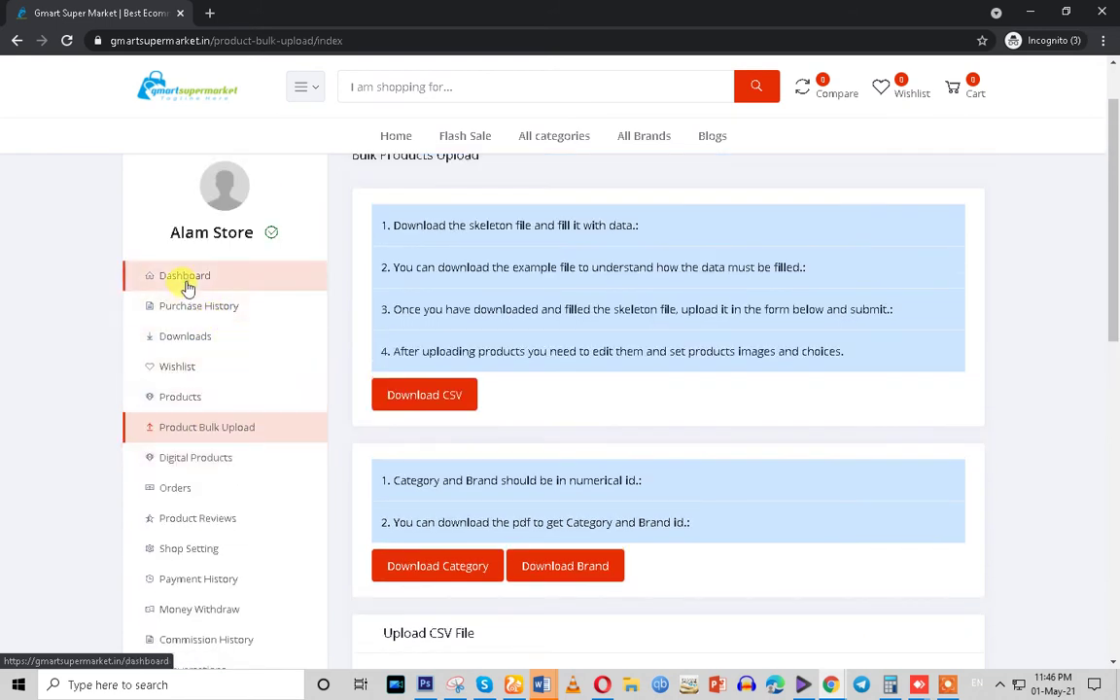
{"action": "left_click", "coordinate": [186, 284]}
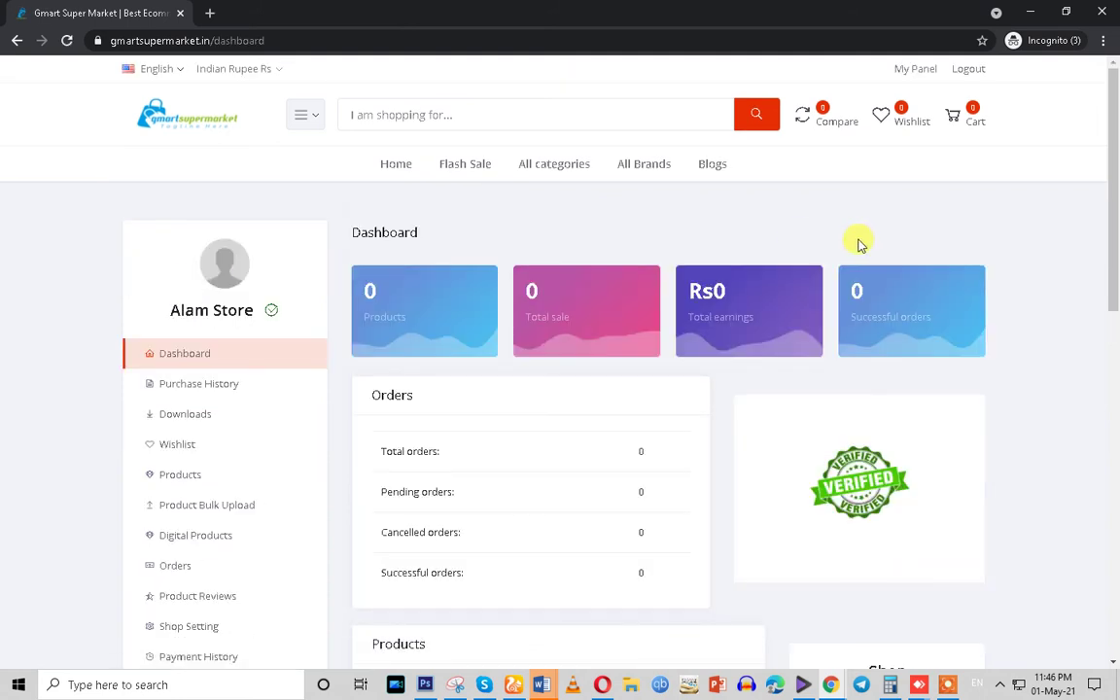
{"action": "scroll", "coordinate": [859, 243], "scroll_direction": "down", "scroll_amount": 3}
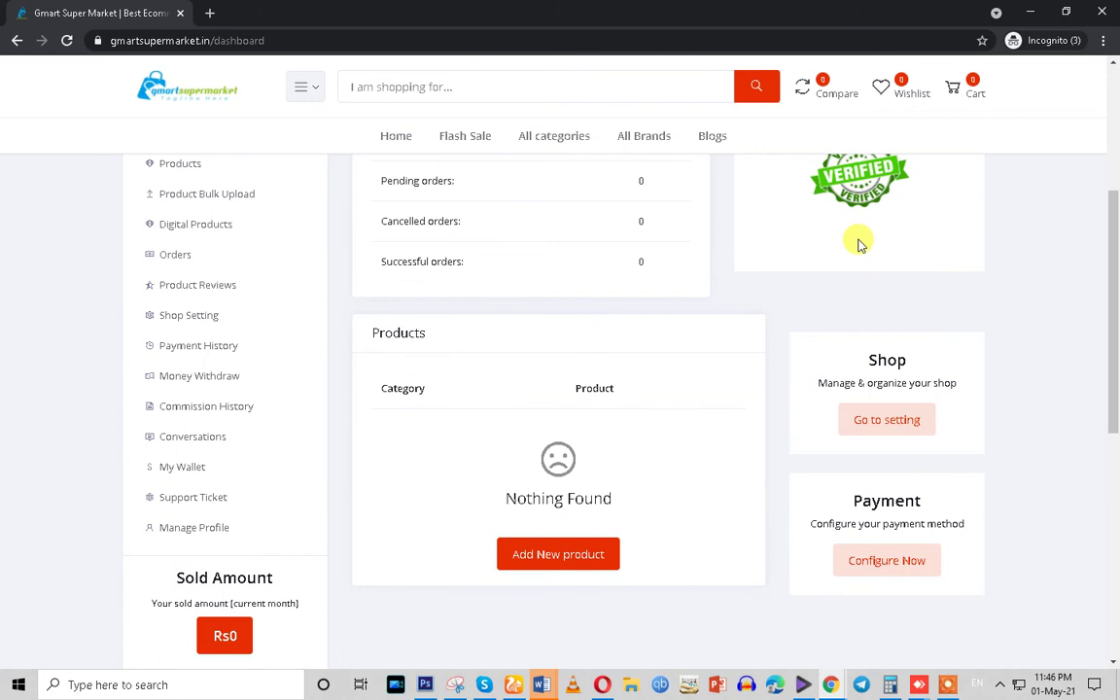
{"action": "scroll", "coordinate": [859, 243], "scroll_direction": "down", "scroll_amount": 1}
Restore the incognito seller window, scroll it, then maximize it to full screen again
{"action": "double_click", "coordinate": [963, 11]}
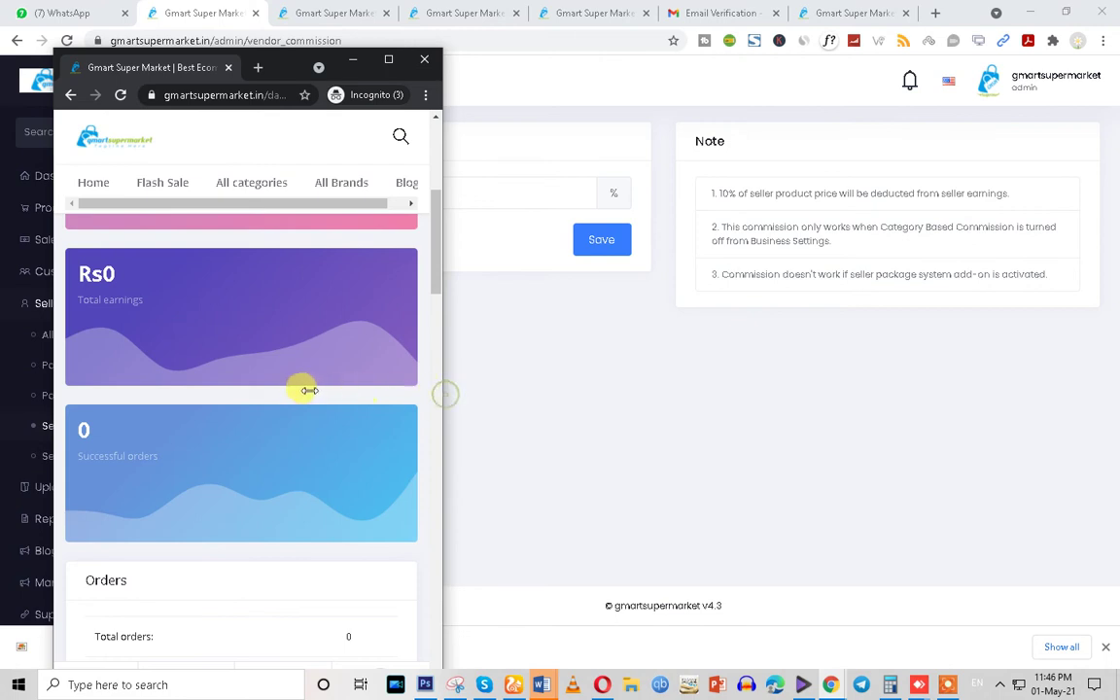
{"action": "scroll", "coordinate": [247, 380], "scroll_direction": "up", "scroll_amount": 1}
{"action": "scroll", "coordinate": [247, 381], "scroll_direction": "up", "scroll_amount": 3}
{"action": "scroll", "coordinate": [247, 381], "scroll_direction": "down", "scroll_amount": 15}
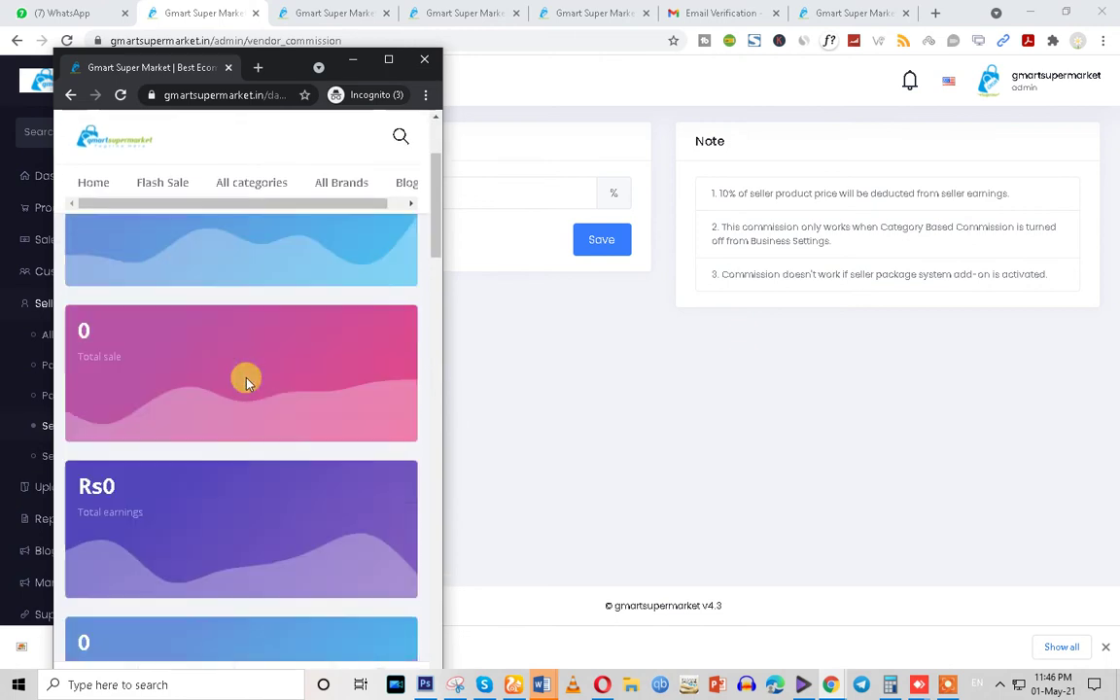
{"action": "scroll", "coordinate": [243, 384], "scroll_direction": "down", "scroll_amount": 8}
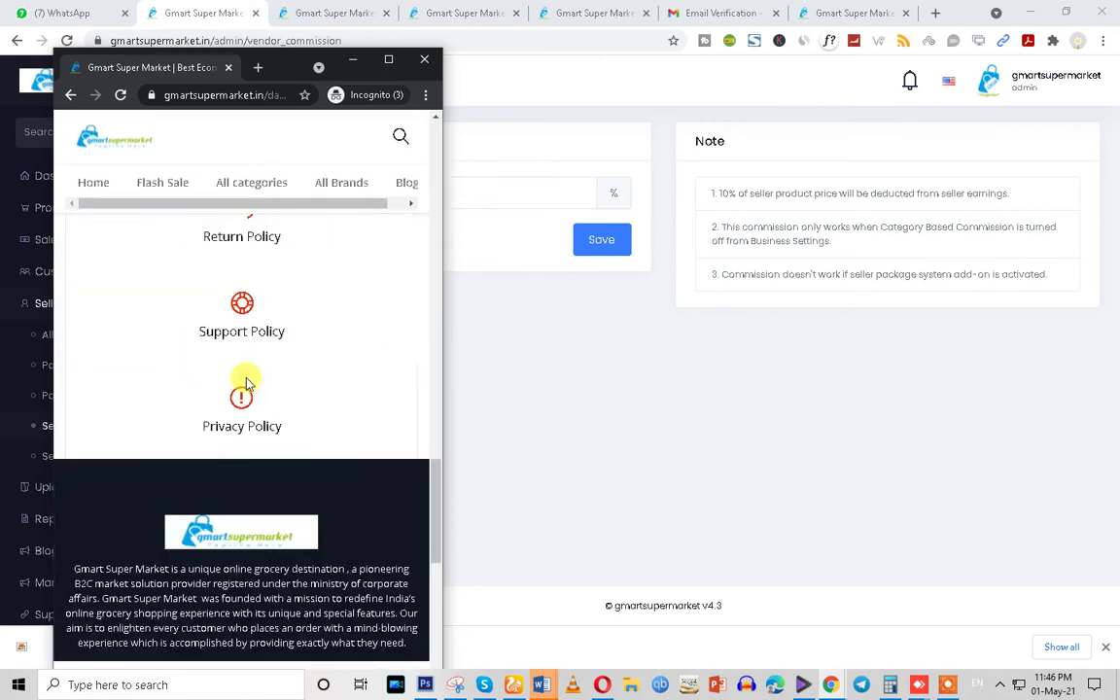
{"action": "scroll", "coordinate": [238, 370], "scroll_direction": "up", "scroll_amount": 3}
{"action": "scroll", "coordinate": [238, 370], "scroll_direction": "up", "scroll_amount": 20}
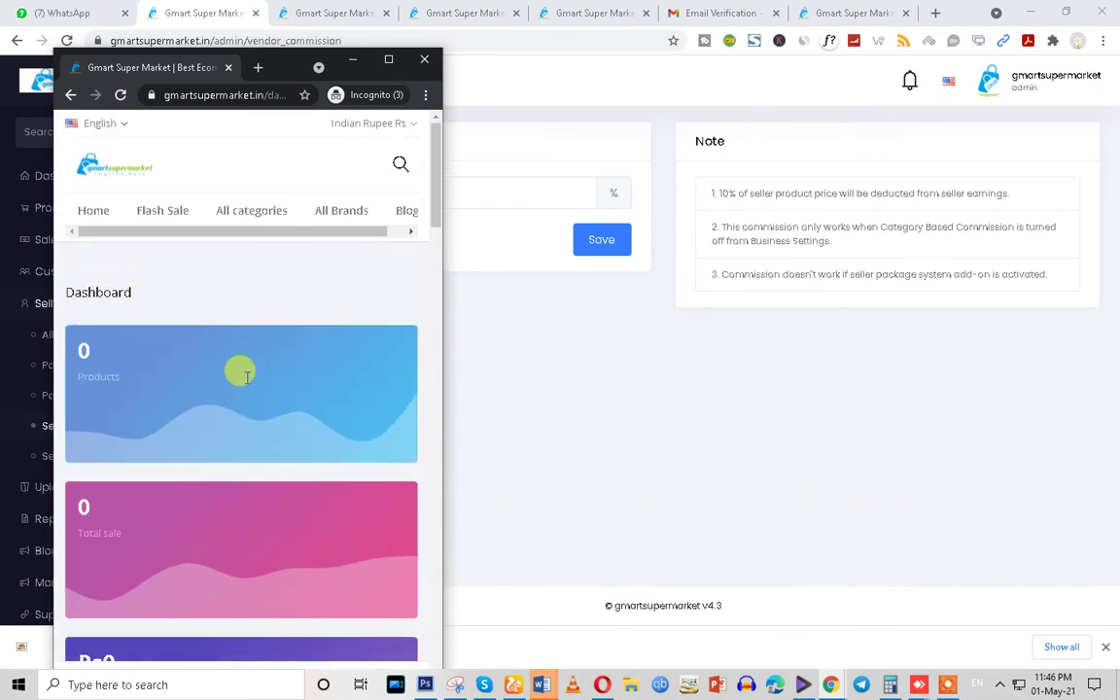
{"action": "left_click", "coordinate": [387, 59]}
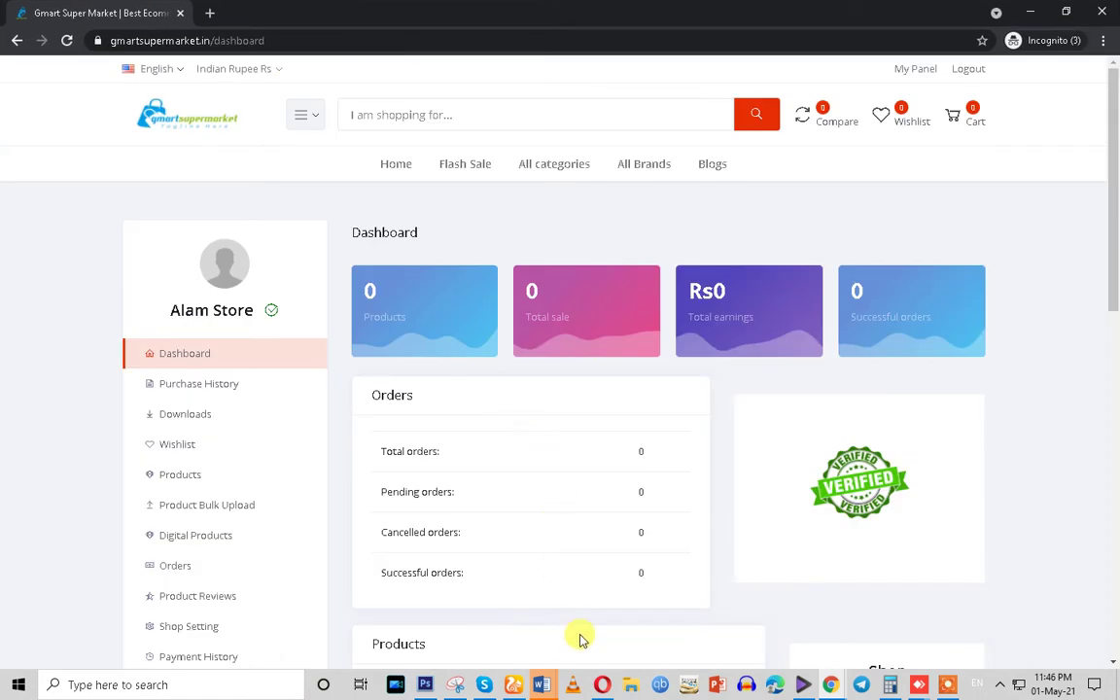
Switch to the admin window and open Website Setup > Pages
{"action": "mouse_move", "coordinate": [830, 685]}
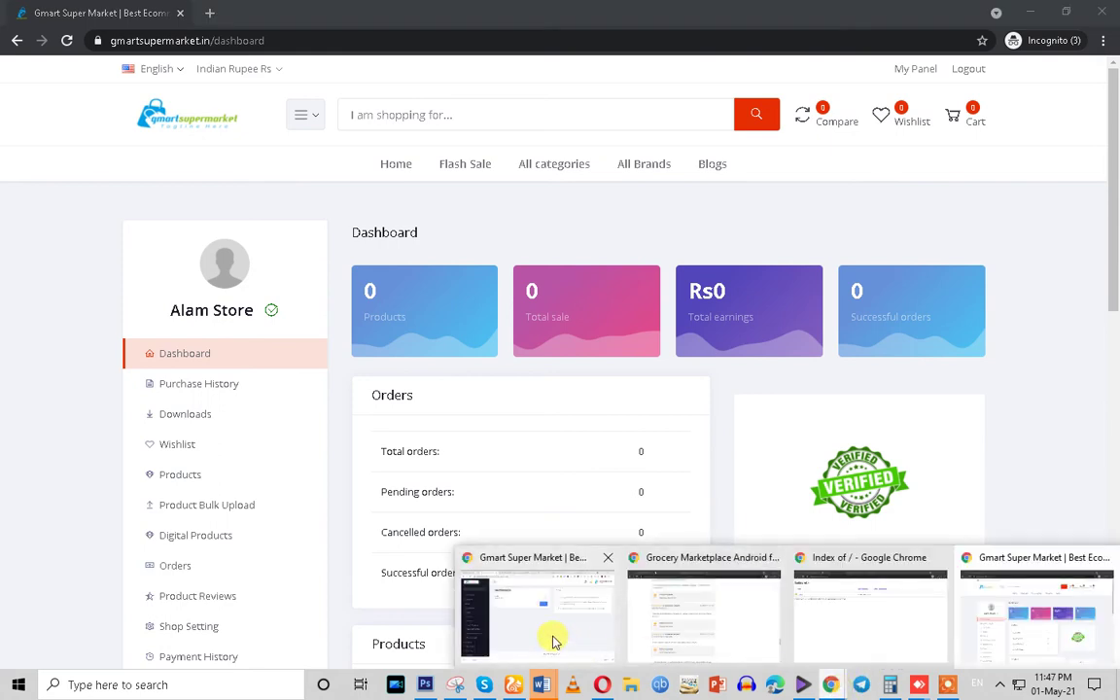
{"action": "left_click", "coordinate": [550, 638]}
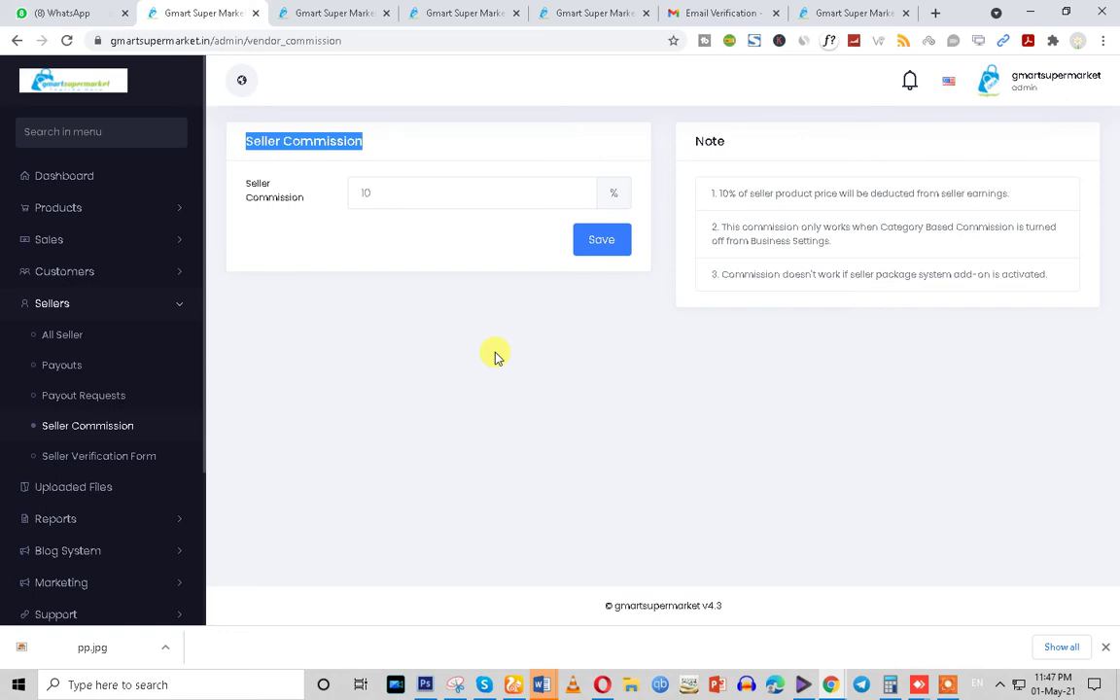
{"action": "scroll", "coordinate": [101, 499], "scroll_direction": "down", "scroll_amount": 3}
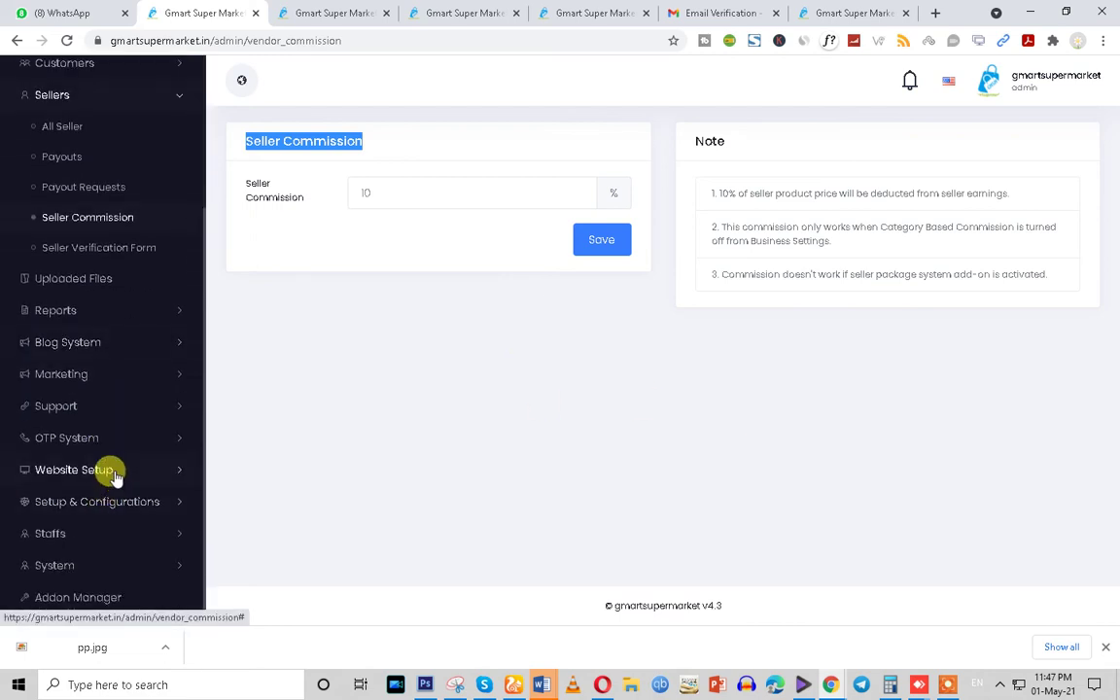
{"action": "left_click", "coordinate": [108, 474]}
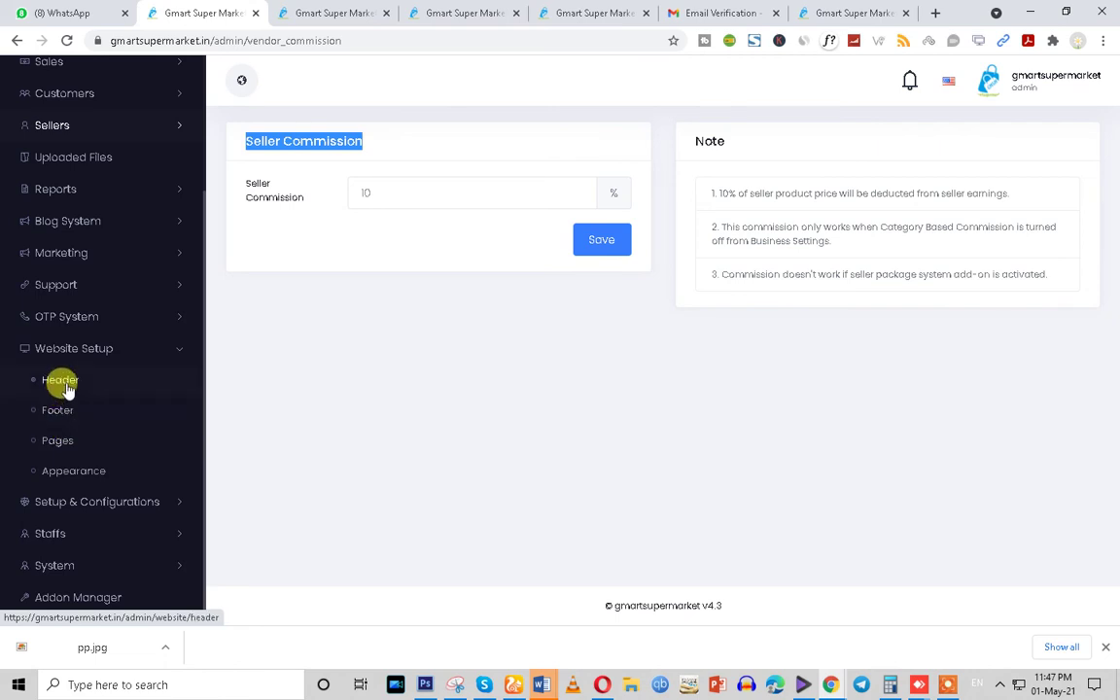
{"action": "left_click", "coordinate": [71, 445]}
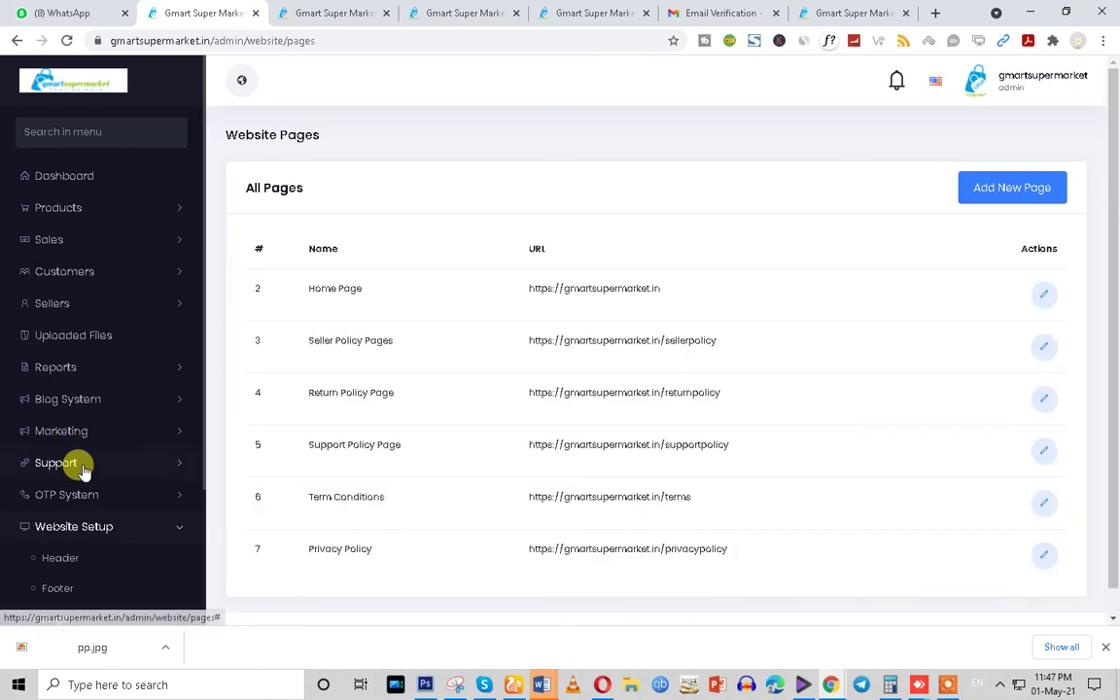
Check the storefront tab's navigation link labels, then return to the admin pages list
{"action": "left_click_drag", "start_coordinate": [507, 253], "coordinate": [569, 231]}
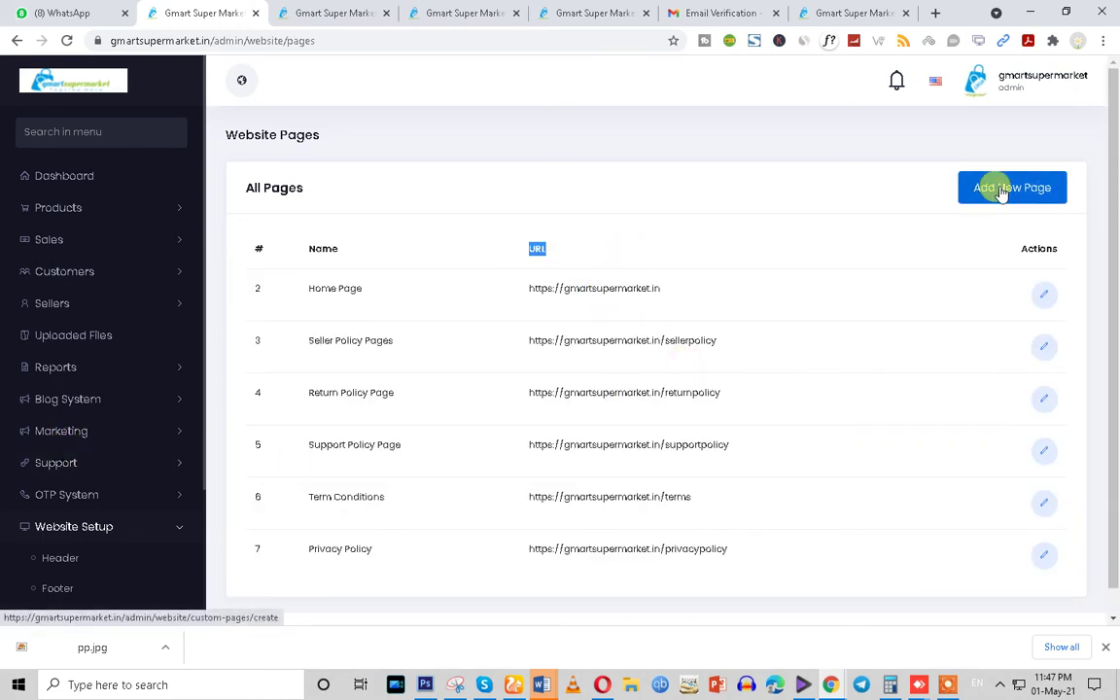
{"action": "scroll", "coordinate": [97, 584], "scroll_direction": "down", "scroll_amount": 1}
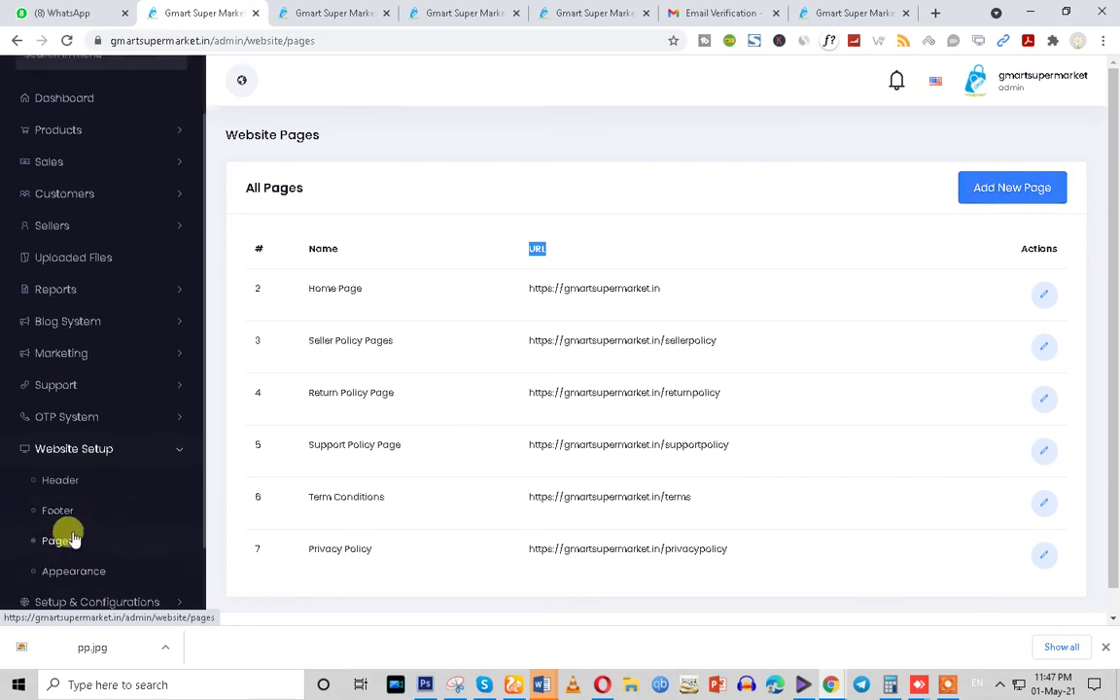
{"action": "left_click", "coordinate": [292, 13]}
{"action": "left_click_drag", "start_coordinate": [345, 140], "coordinate": [766, 153]}
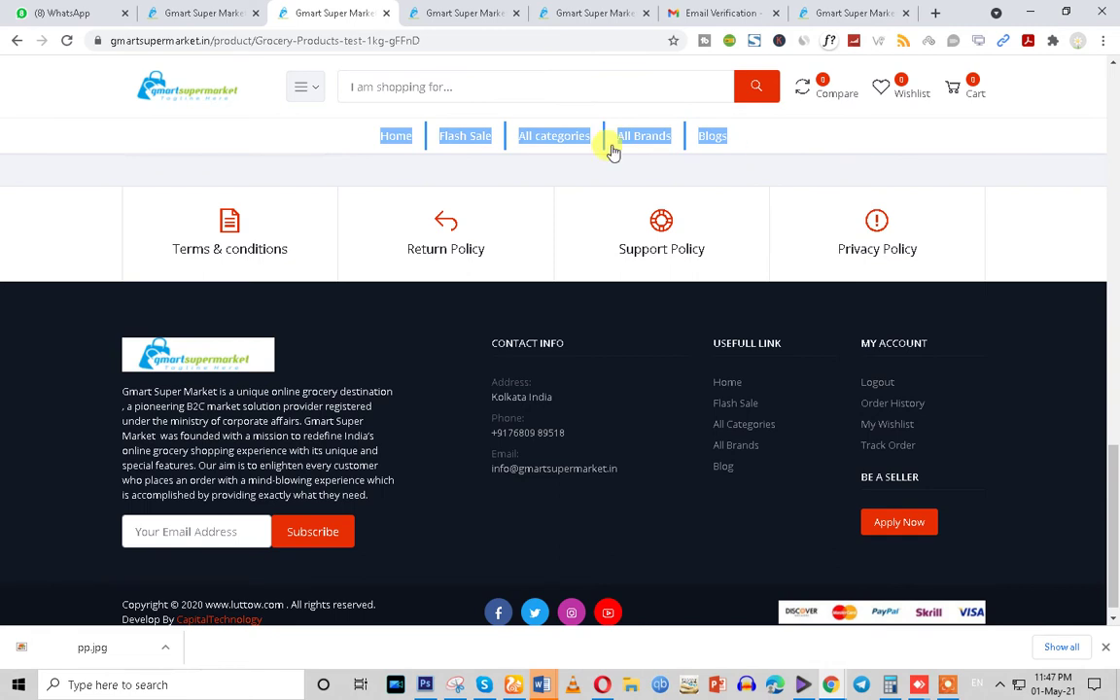
{"action": "left_click", "coordinate": [198, 9]}
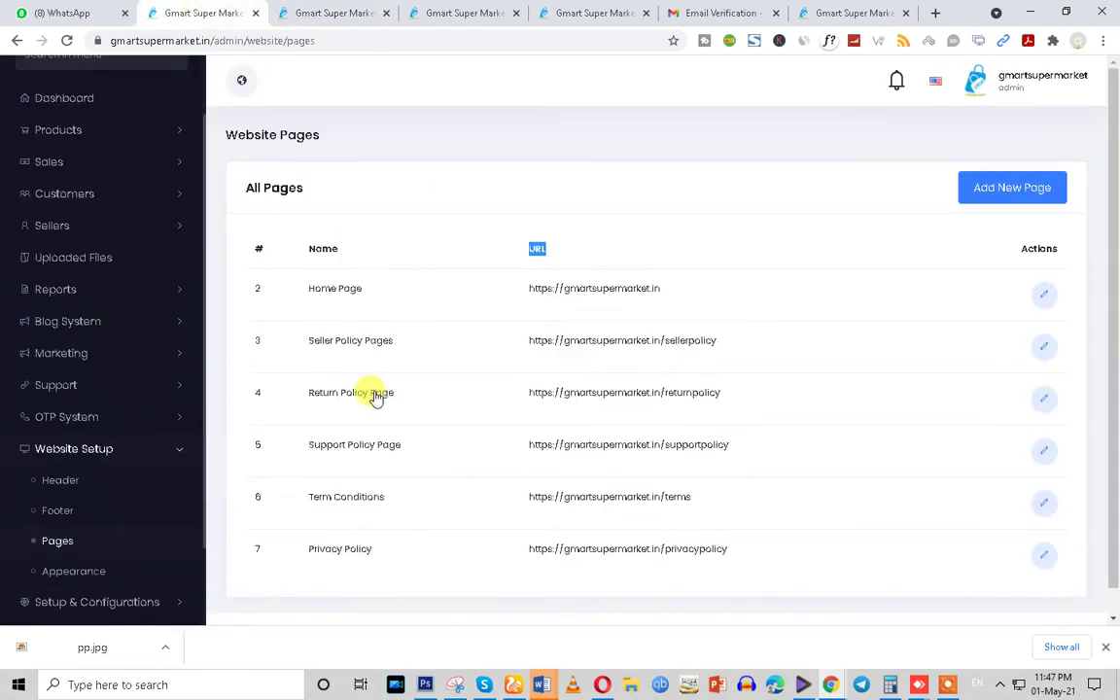
Inspect the Header settings nav menu with a trial new row, then go back to Pages
{"action": "left_click", "coordinate": [56, 486]}
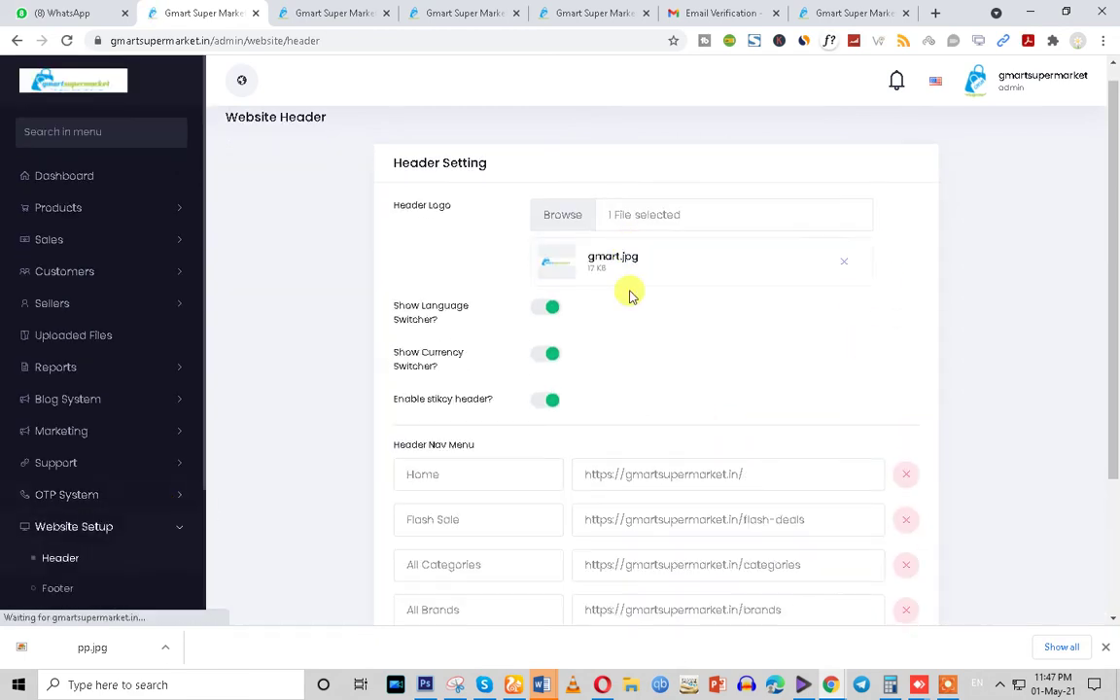
{"action": "scroll", "coordinate": [624, 338], "scroll_direction": "down", "scroll_amount": 2}
{"action": "left_click", "coordinate": [428, 513]}
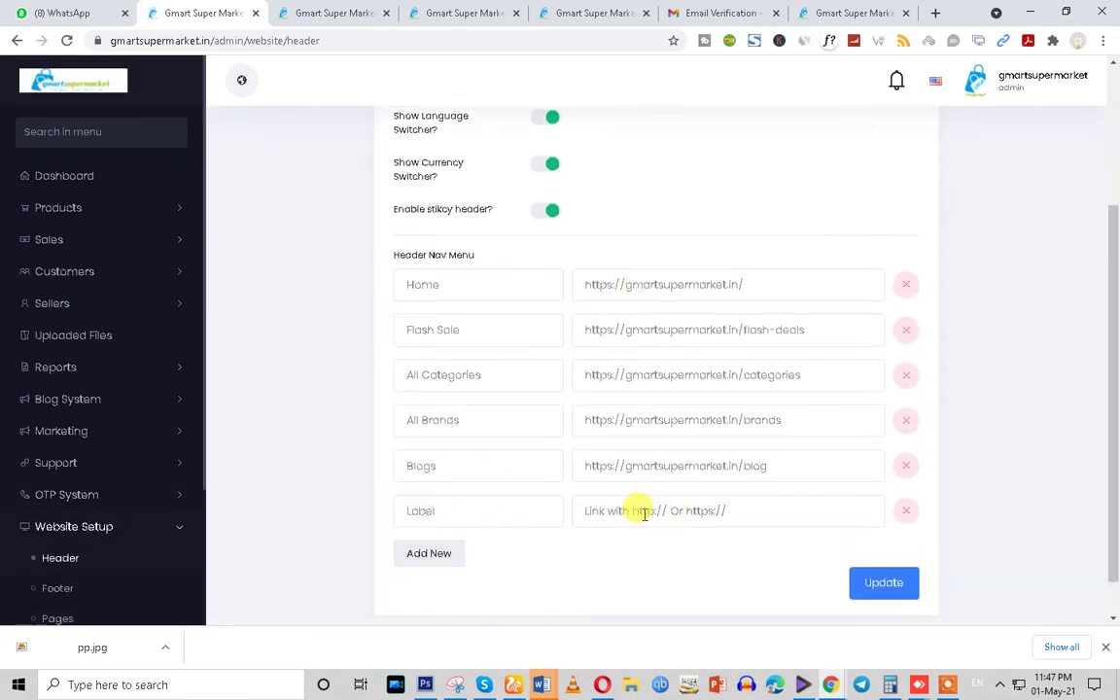
{"action": "left_click", "coordinate": [653, 510]}
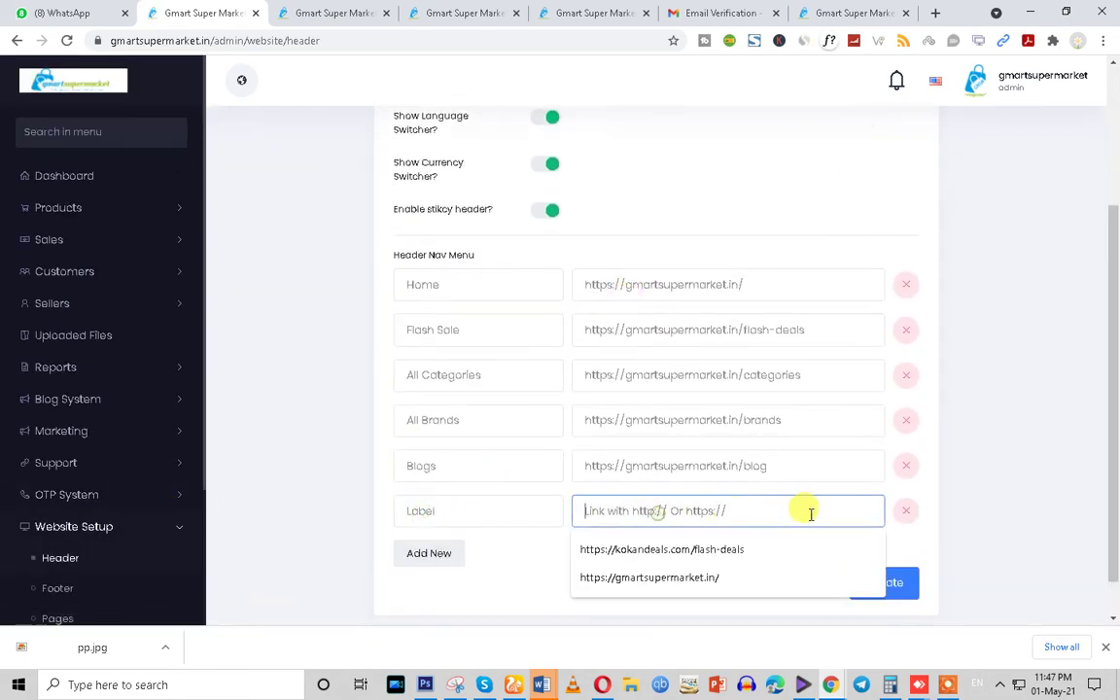
{"action": "left_click", "coordinate": [516, 566]}
{"action": "scroll", "coordinate": [61, 524], "scroll_direction": "down", "scroll_amount": 2}
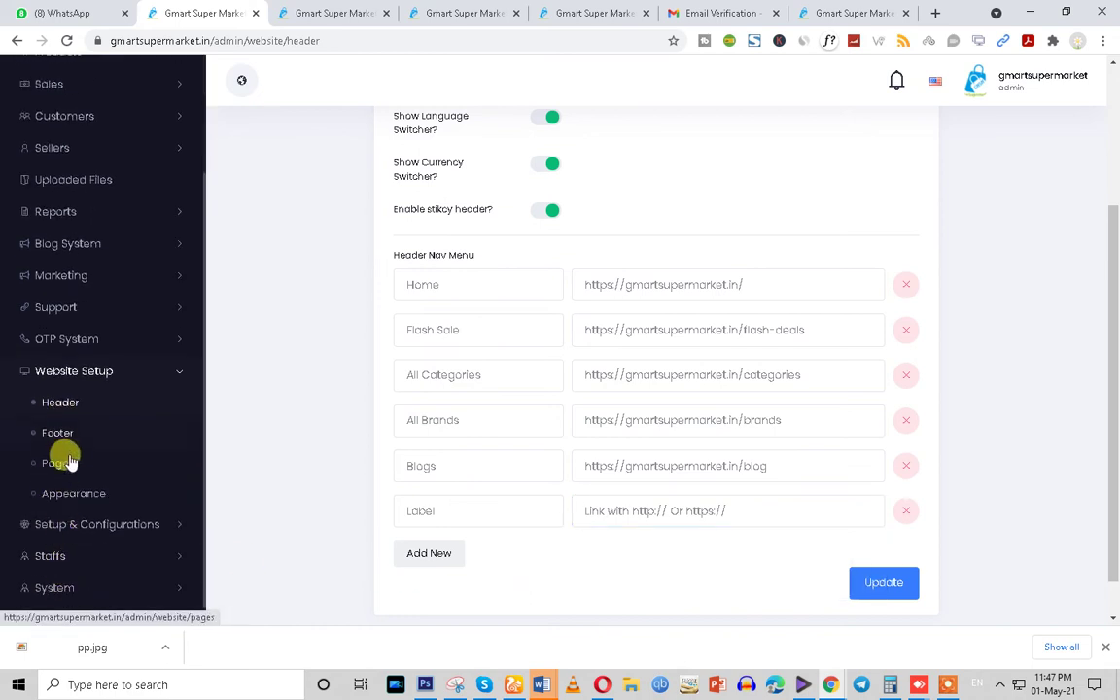
{"action": "left_click", "coordinate": [59, 464]}
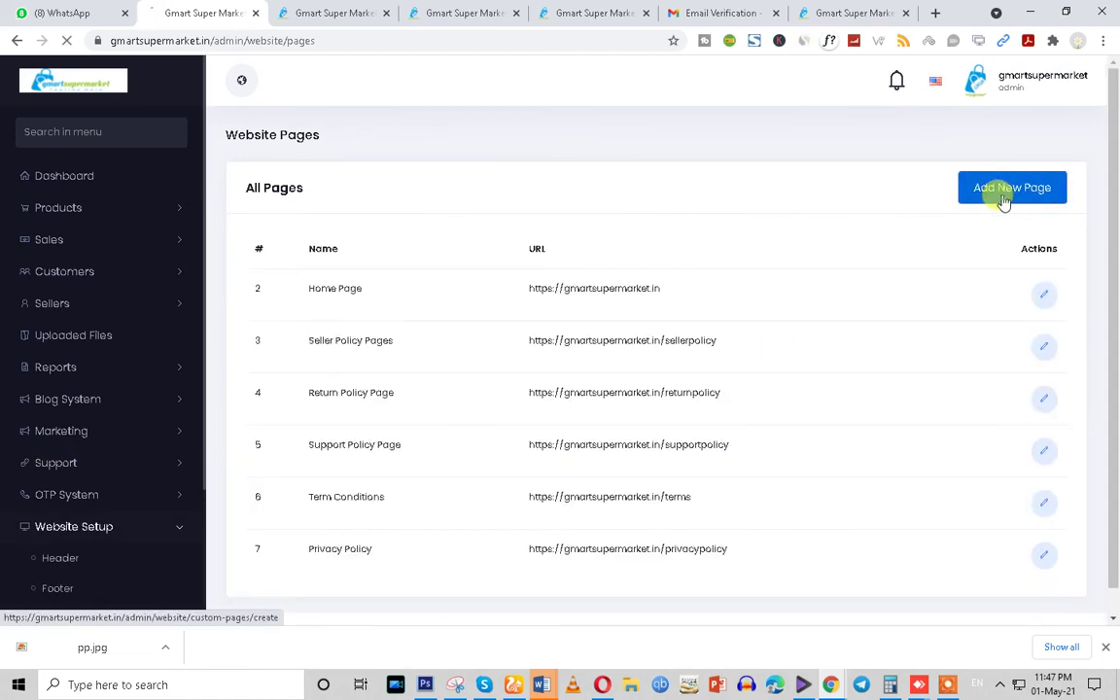
Start a new custom page titled 'test' and copy 'test' into its Slug
{"action": "left_click", "coordinate": [1004, 201]}
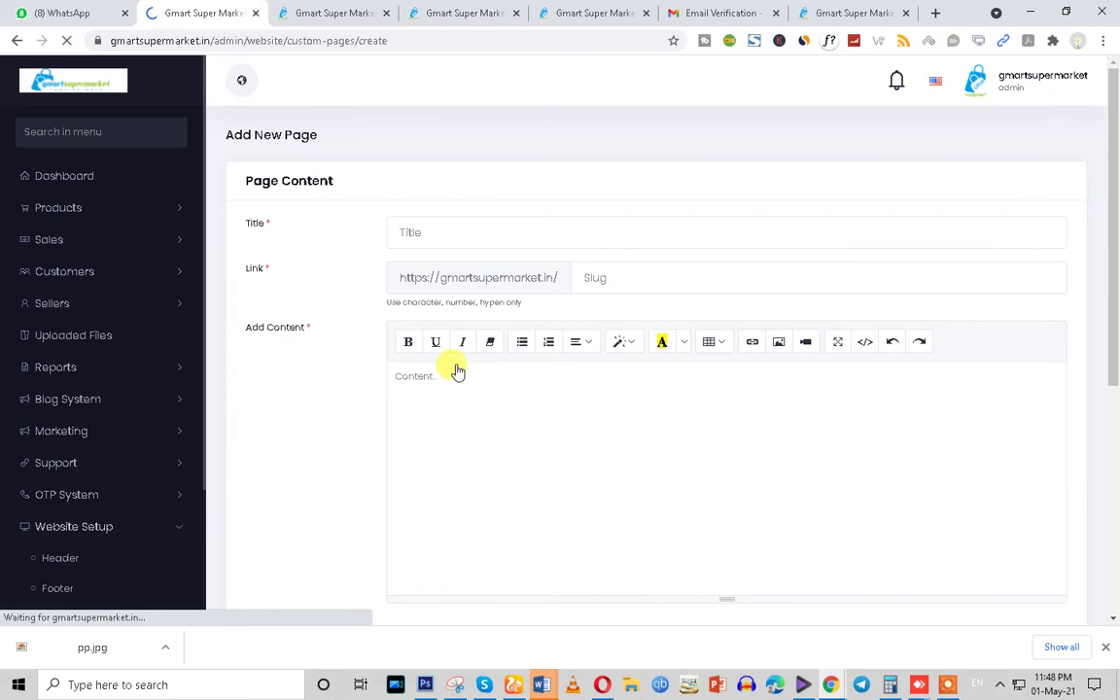
{"action": "left_click", "coordinate": [600, 277]}
{"action": "left_click", "coordinate": [457, 232]}
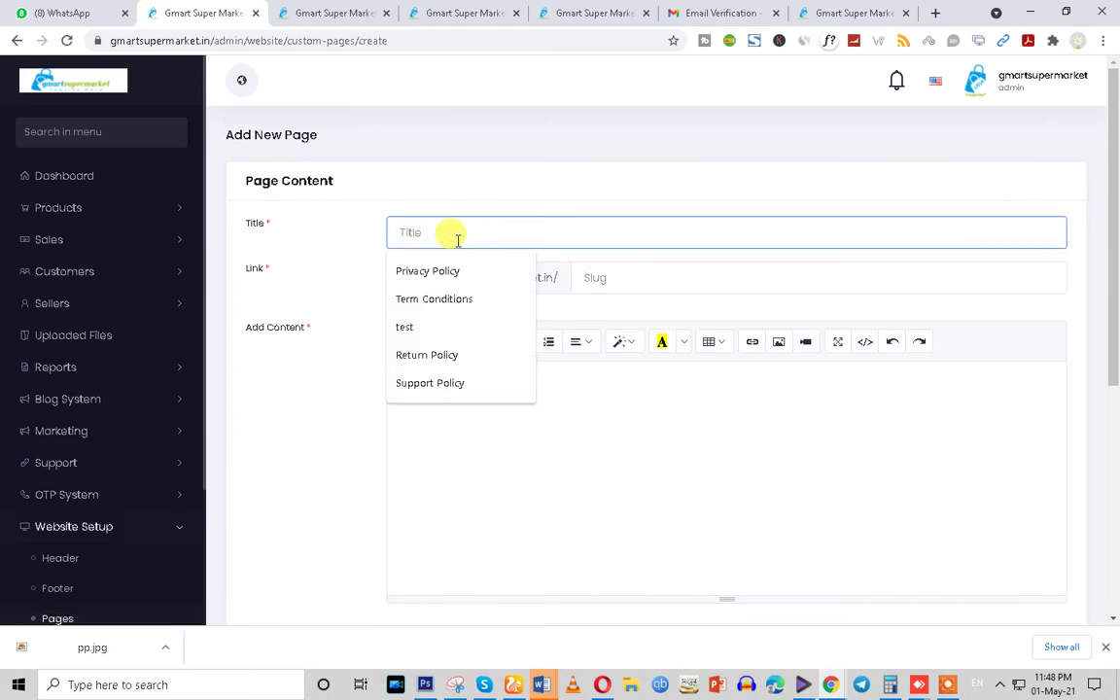
{"action": "left_click", "coordinate": [425, 323]}
{"action": "left_click", "coordinate": [522, 420]}
{"action": "left_click", "coordinate": [604, 277]}
{"action": "double_click", "coordinate": [488, 236]}
{"action": "key", "text": "ctrl+c"}
{"action": "left_click", "coordinate": [582, 277]}
{"action": "key", "text": "ctrl+v"}
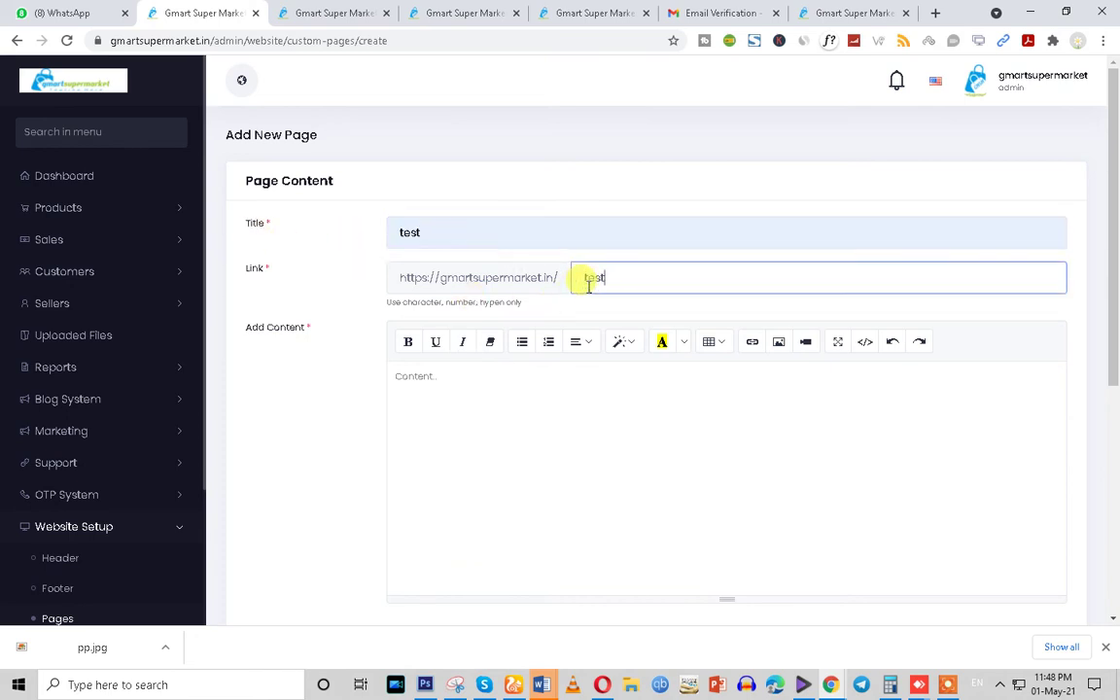
Review the content editor and SEO fields, then save the 'test' page
{"action": "left_click", "coordinate": [463, 410]}
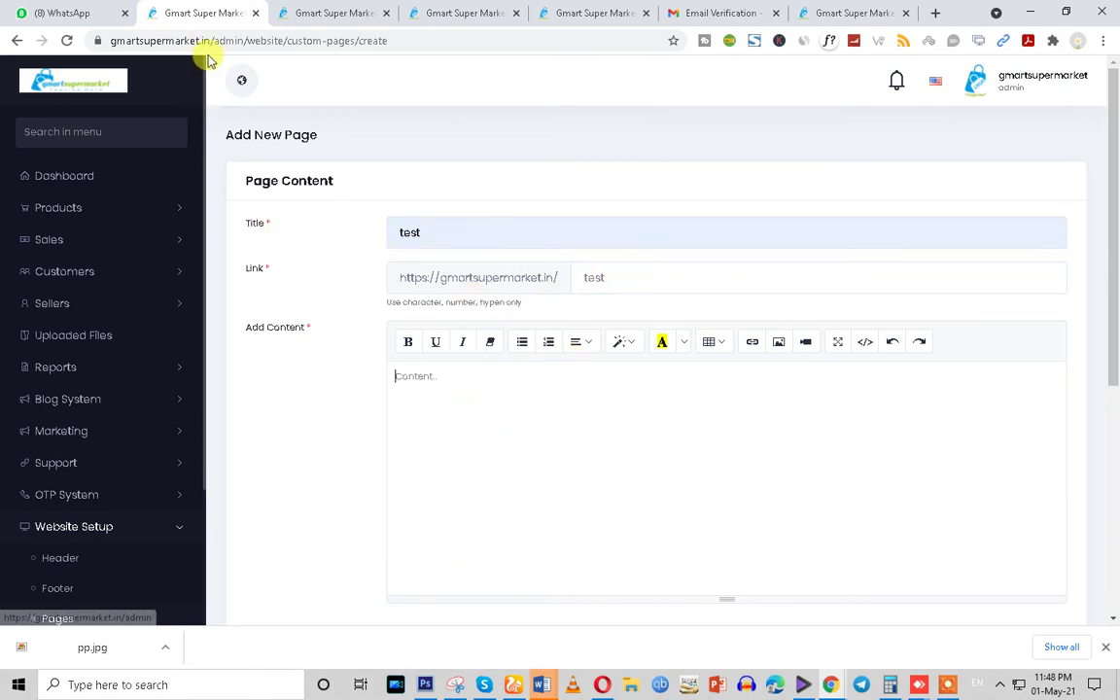
{"action": "left_click_drag", "start_coordinate": [242, 42], "coordinate": [545, 45]}
{"action": "left_click", "coordinate": [445, 402]}
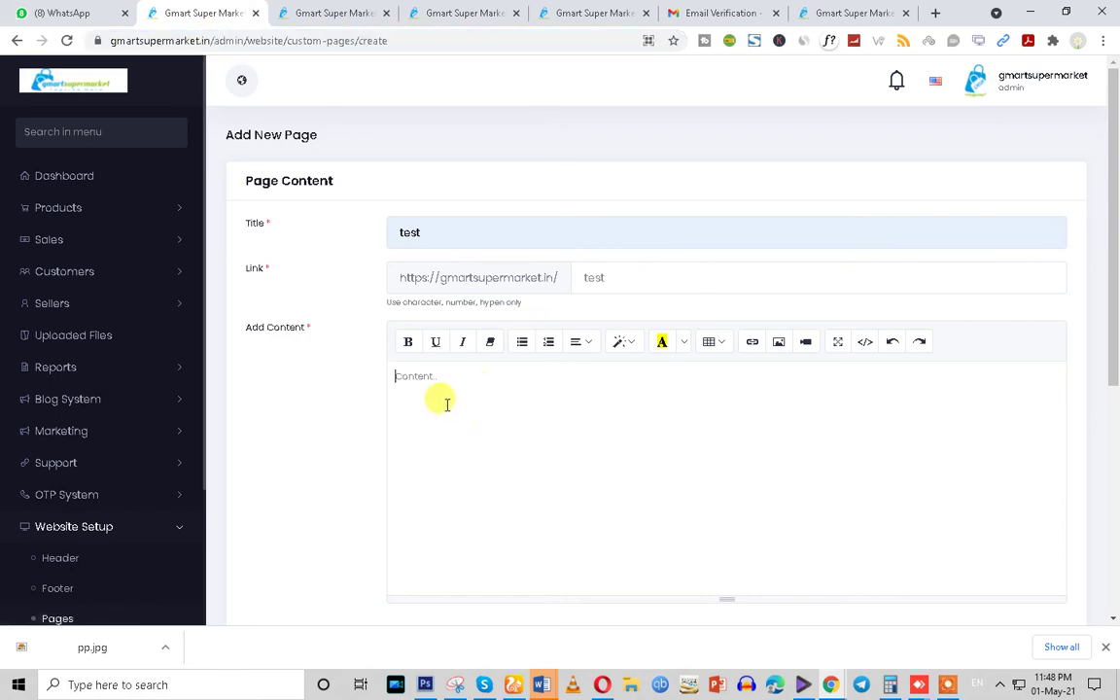
{"action": "scroll", "coordinate": [467, 418], "scroll_direction": "down", "scroll_amount": 5}
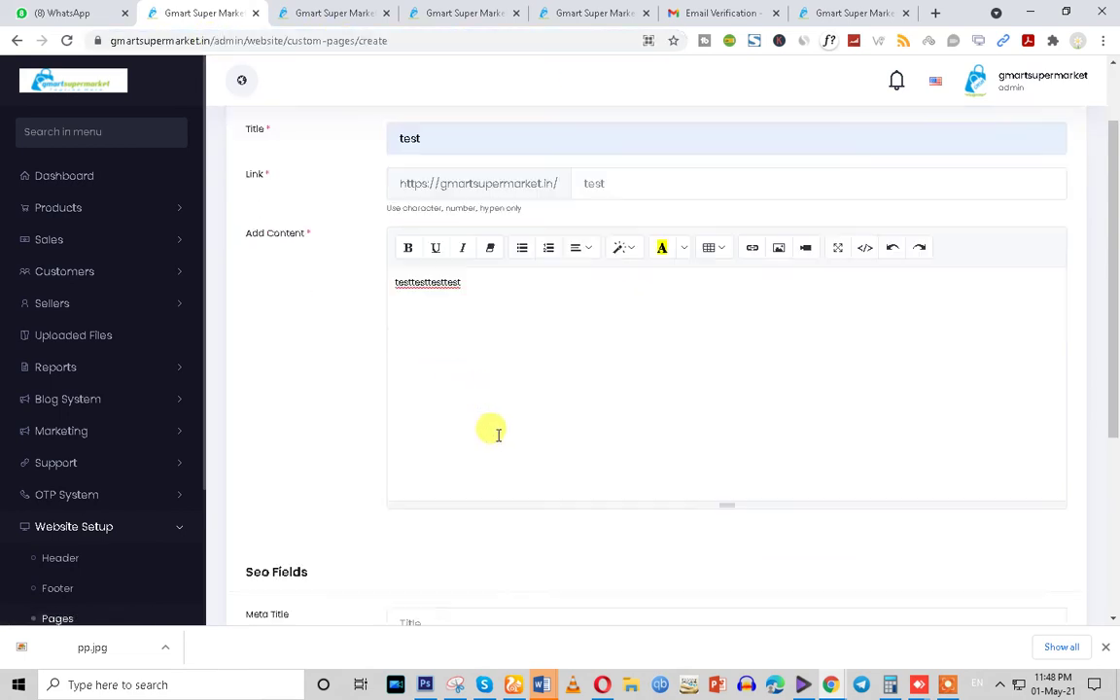
{"action": "left_click_drag", "start_coordinate": [240, 255], "coordinate": [284, 302]}
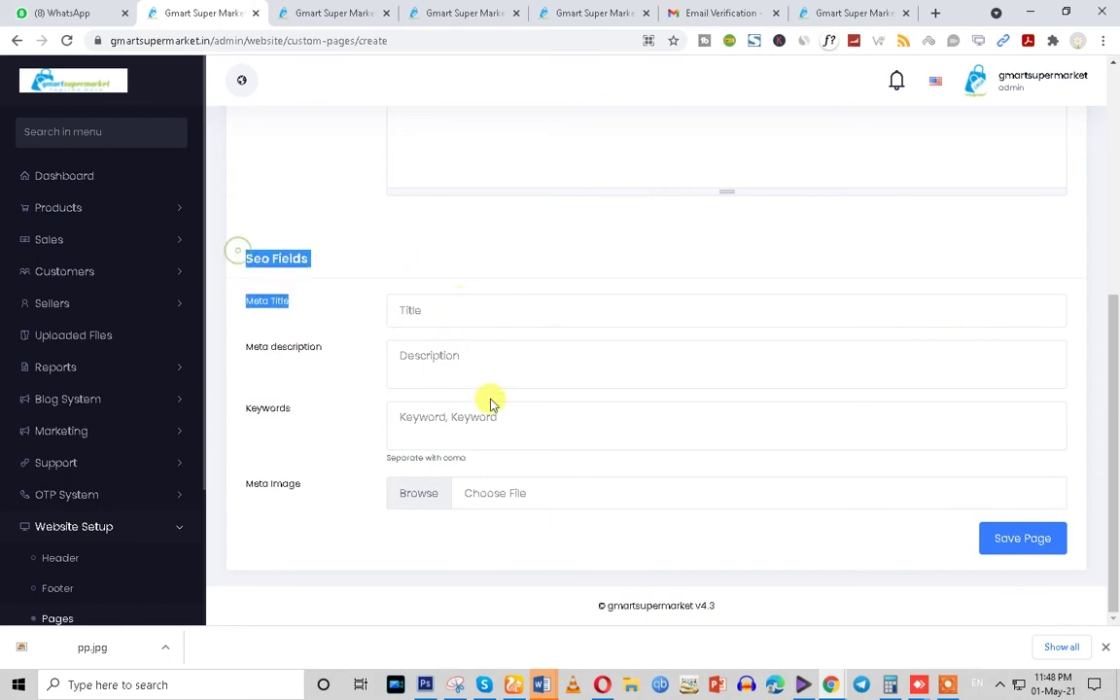
{"action": "left_click", "coordinate": [1006, 537]}
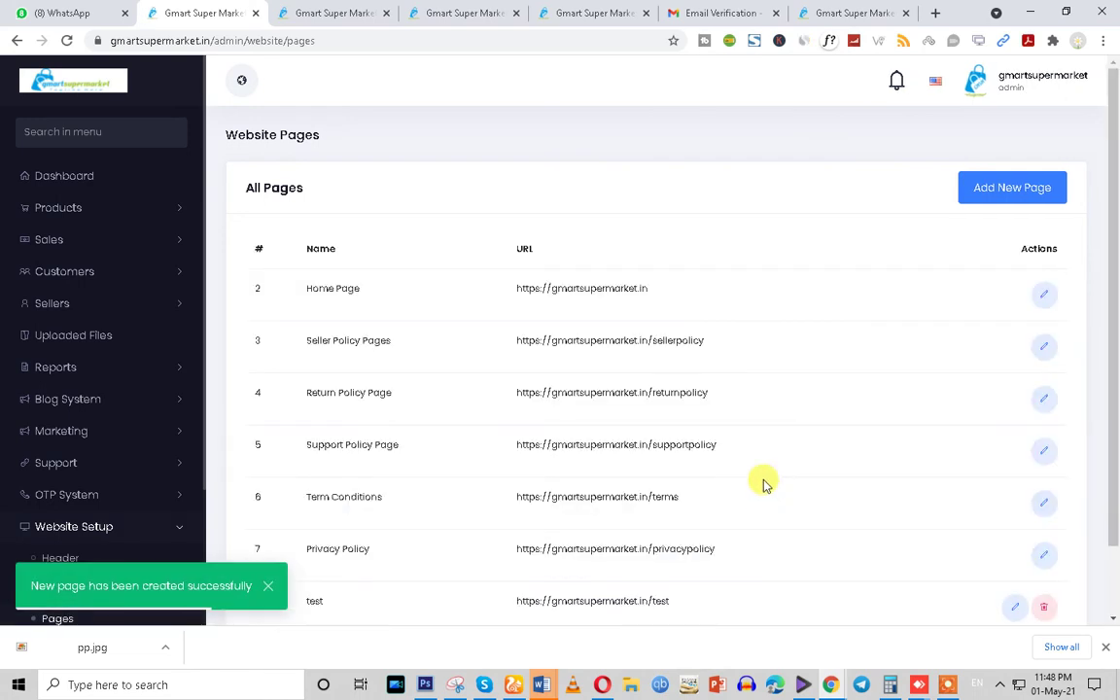
Open Website Setup > Header and scroll down to the nav menu section
{"action": "scroll", "coordinate": [753, 518], "scroll_direction": "down", "scroll_amount": 1}
{"action": "scroll", "coordinate": [753, 518], "scroll_direction": "down", "scroll_amount": 1}
{"action": "left_click_drag", "start_coordinate": [688, 523], "coordinate": [511, 531]}
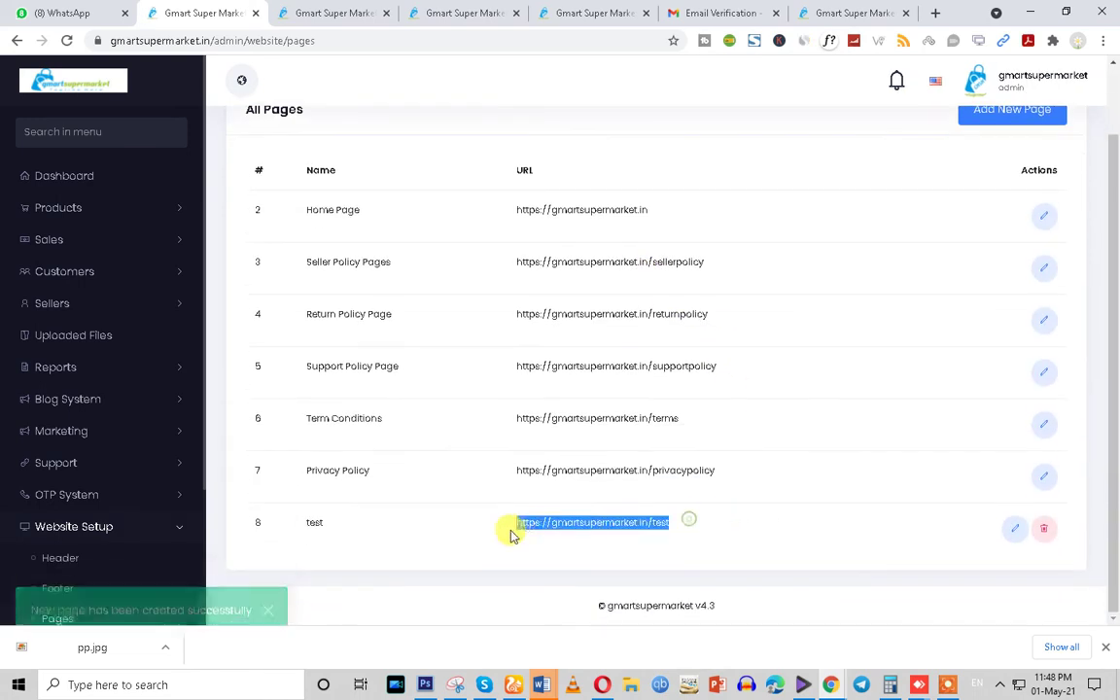
{"action": "scroll", "coordinate": [80, 560], "scroll_direction": "down", "scroll_amount": 1}
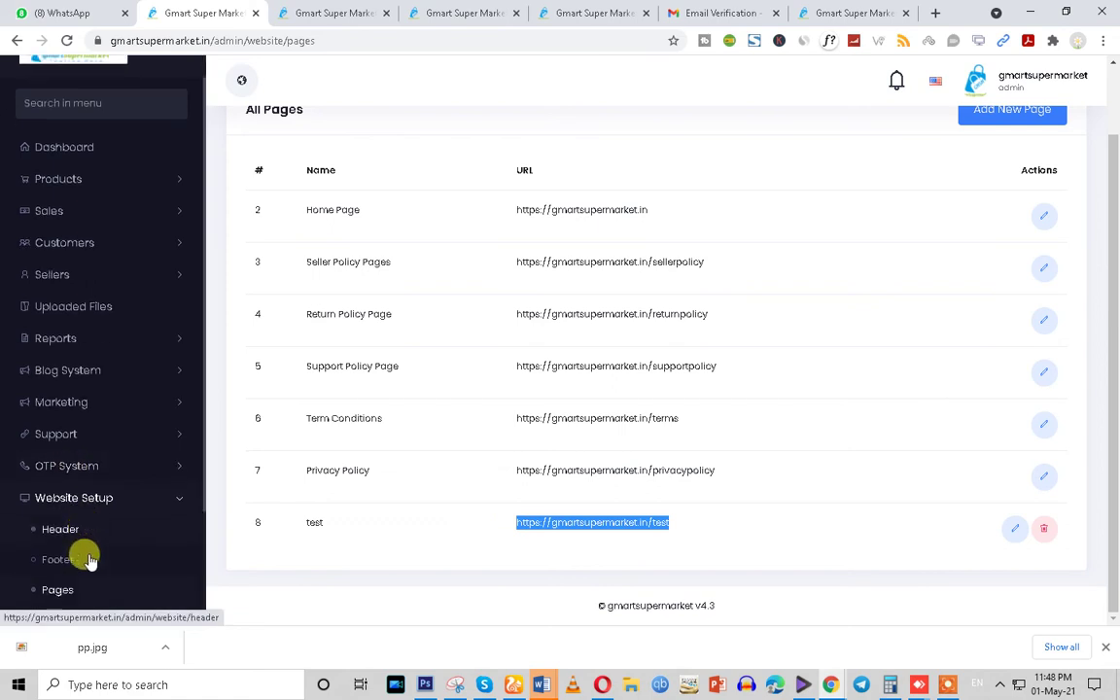
{"action": "left_click", "coordinate": [62, 491]}
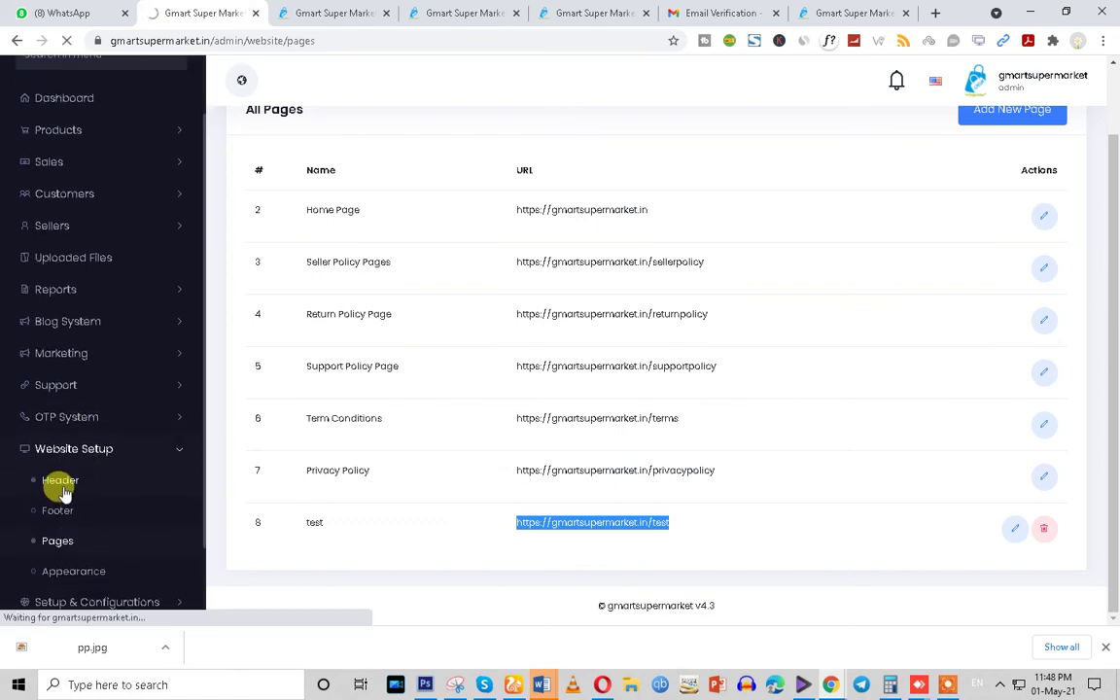
{"action": "scroll", "coordinate": [681, 391], "scroll_direction": "down", "scroll_amount": 1}
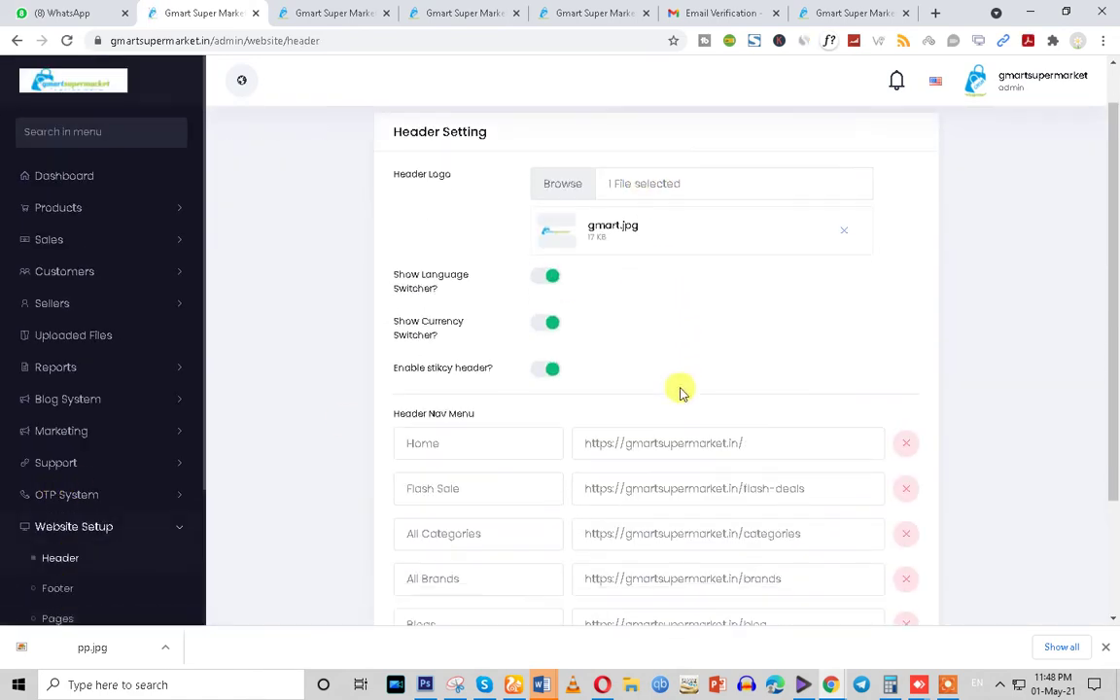
{"action": "scroll", "coordinate": [680, 392], "scroll_direction": "down", "scroll_amount": 2}
{"action": "left_click", "coordinate": [425, 503]}
{"action": "left_click", "coordinate": [425, 507]}
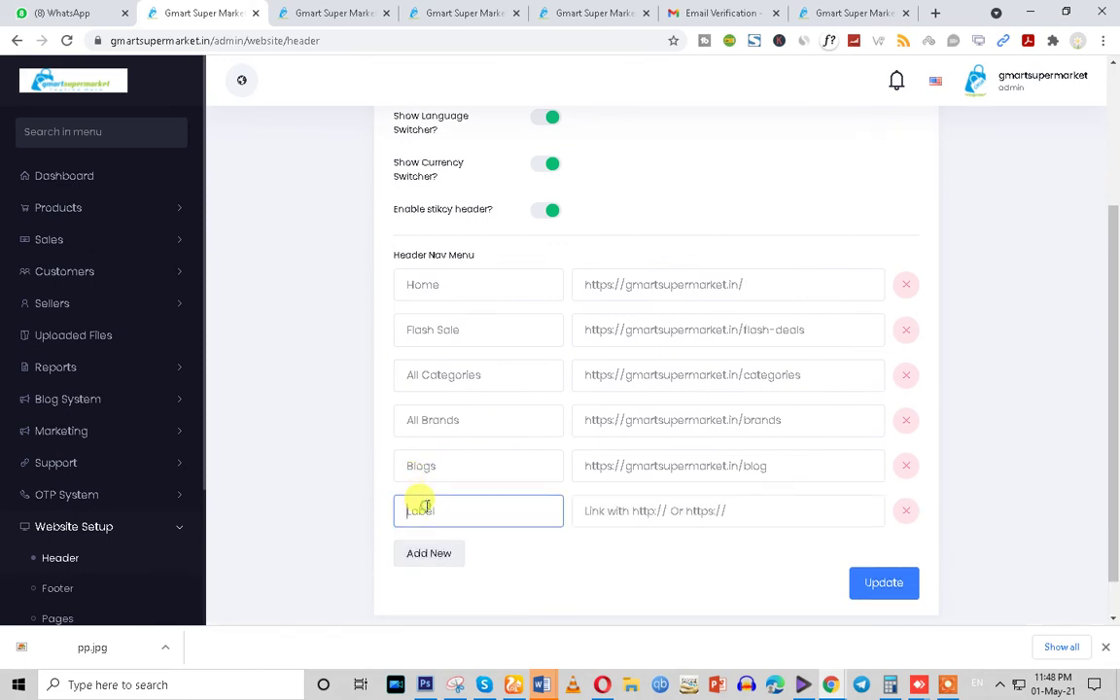
{"action": "type", "text": "test"}
{"action": "left_click", "coordinate": [657, 510]}
{"action": "left_click", "coordinate": [649, 575]}
{"action": "type", "text": "test"}
{"action": "left_click", "coordinate": [893, 589]}
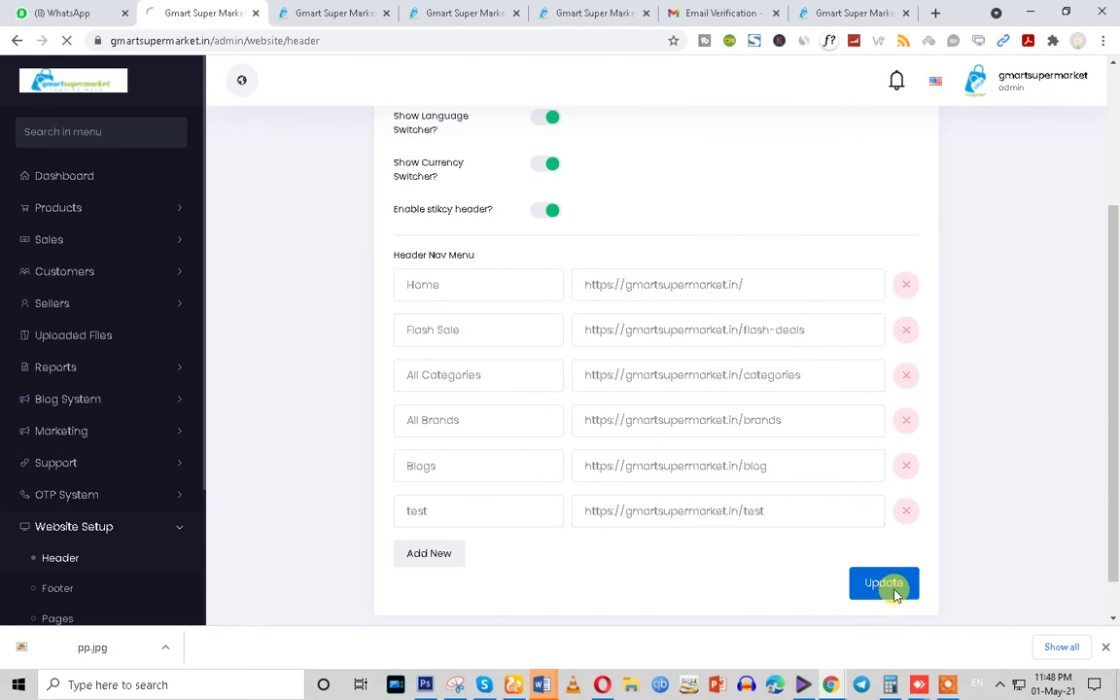
Reload the storefront, open its new 'test' menu page, then return to the admin tab
{"action": "left_click", "coordinate": [330, 13]}
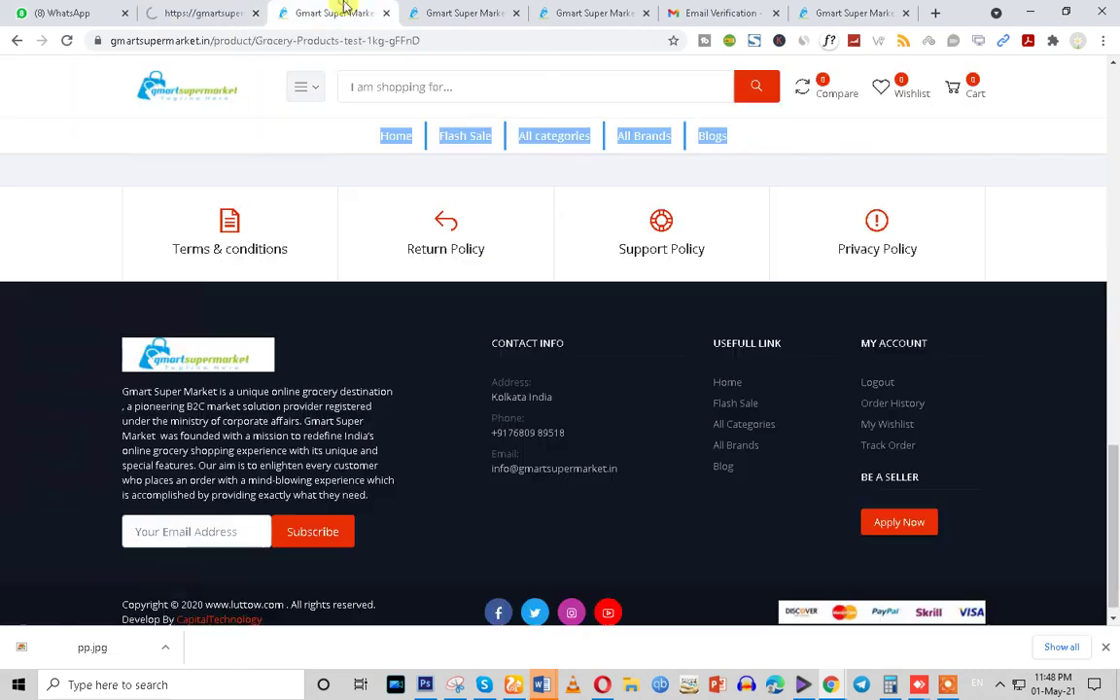
{"action": "left_click", "coordinate": [67, 41]}
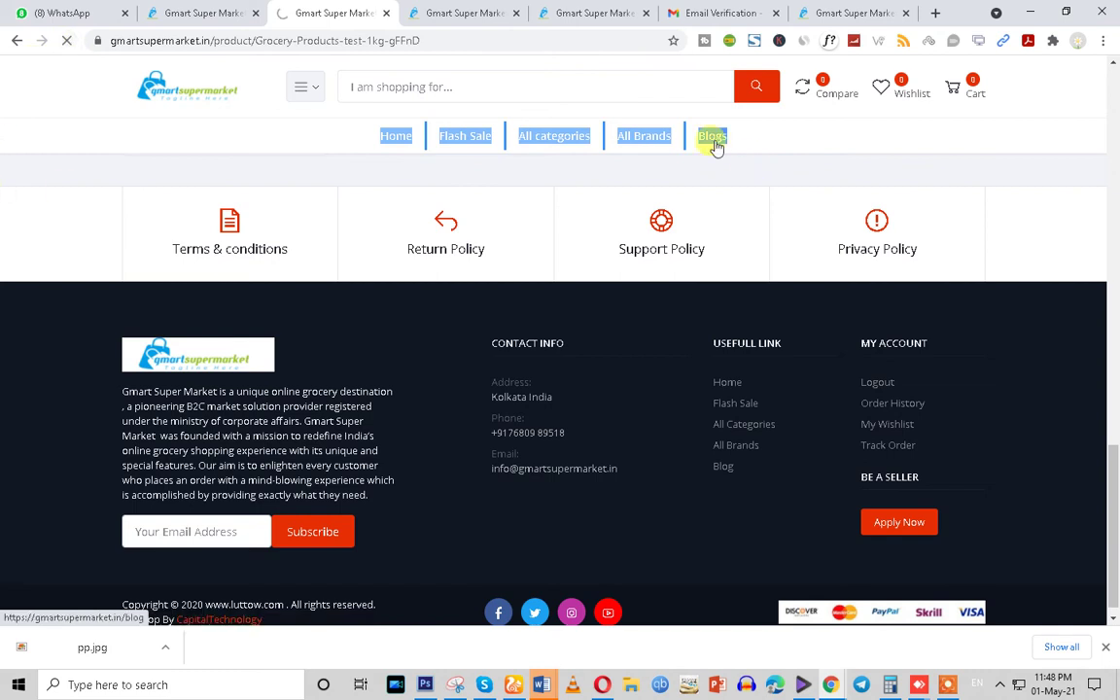
{"action": "scroll", "coordinate": [741, 281], "scroll_direction": "down", "scroll_amount": 15}
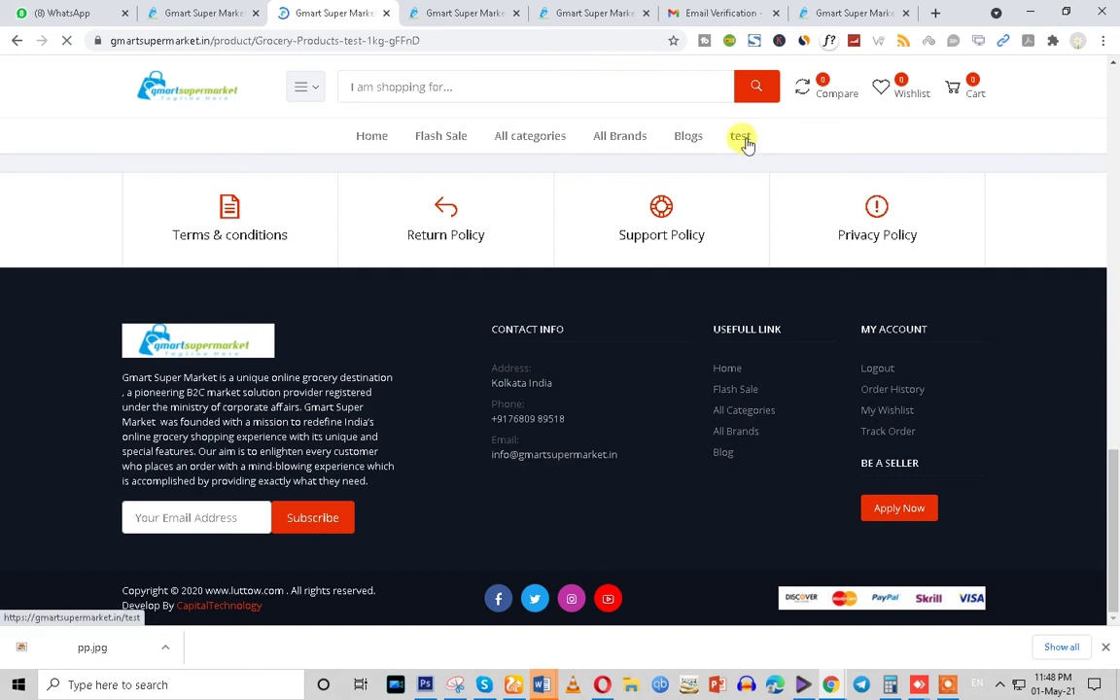
{"action": "left_click", "coordinate": [744, 139]}
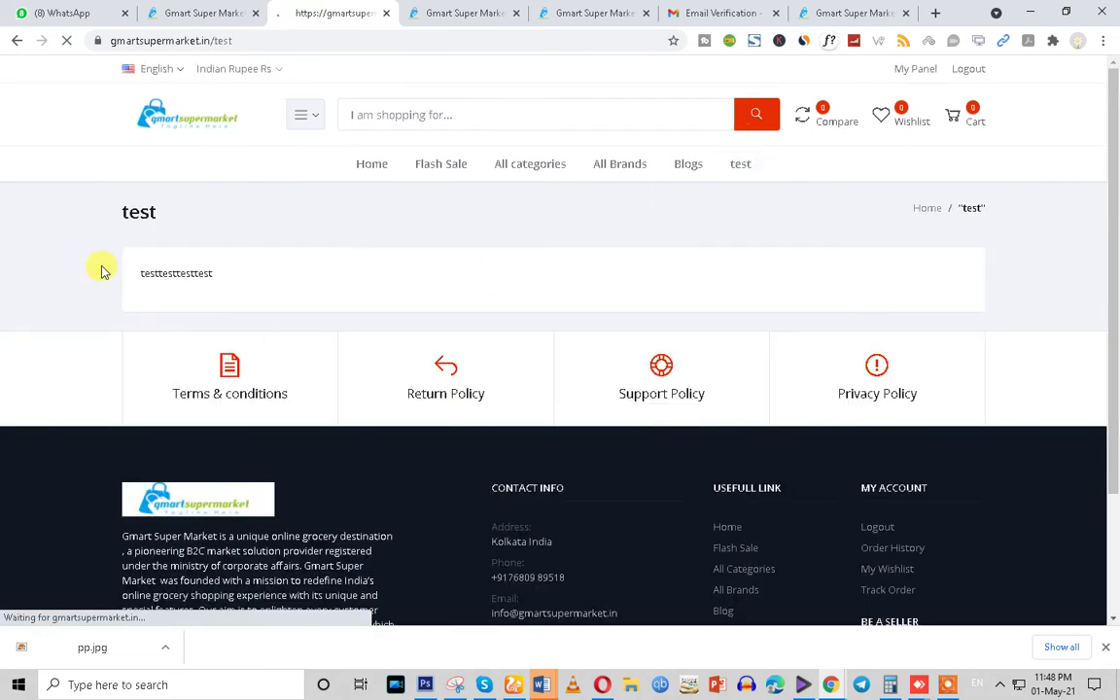
{"action": "left_click_drag", "start_coordinate": [101, 264], "coordinate": [518, 270]}
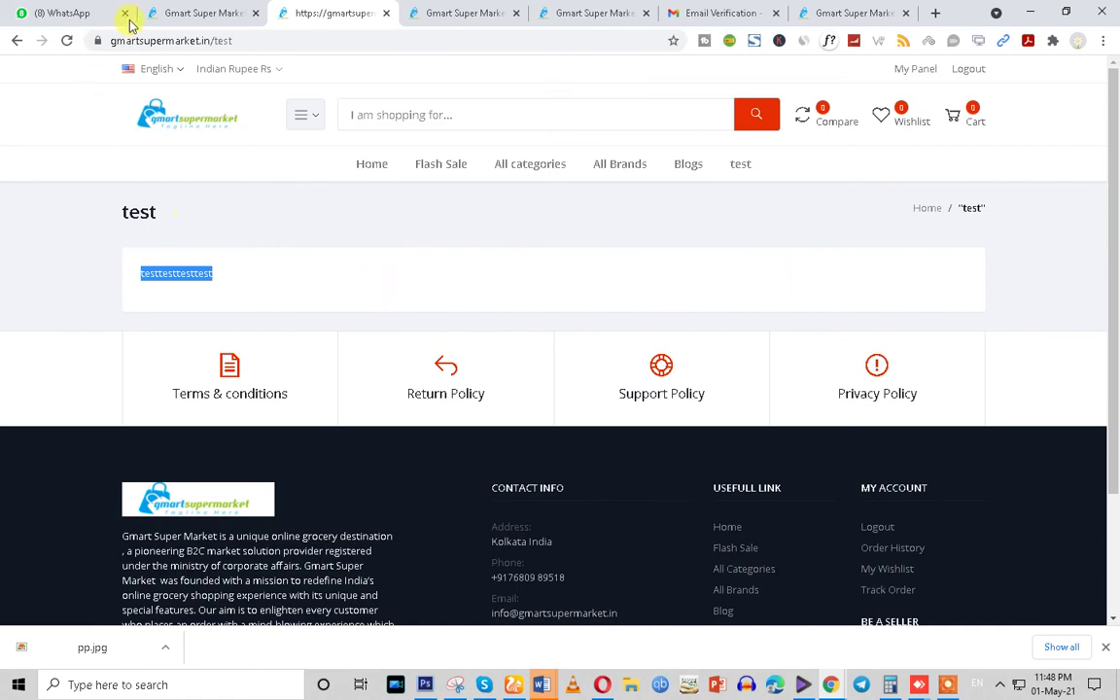
{"action": "left_click", "coordinate": [167, 11]}
Close the downloads bar and open Products > All Products, spanning 43 pages
{"action": "scroll", "coordinate": [356, 457], "scroll_direction": "down", "scroll_amount": 3}
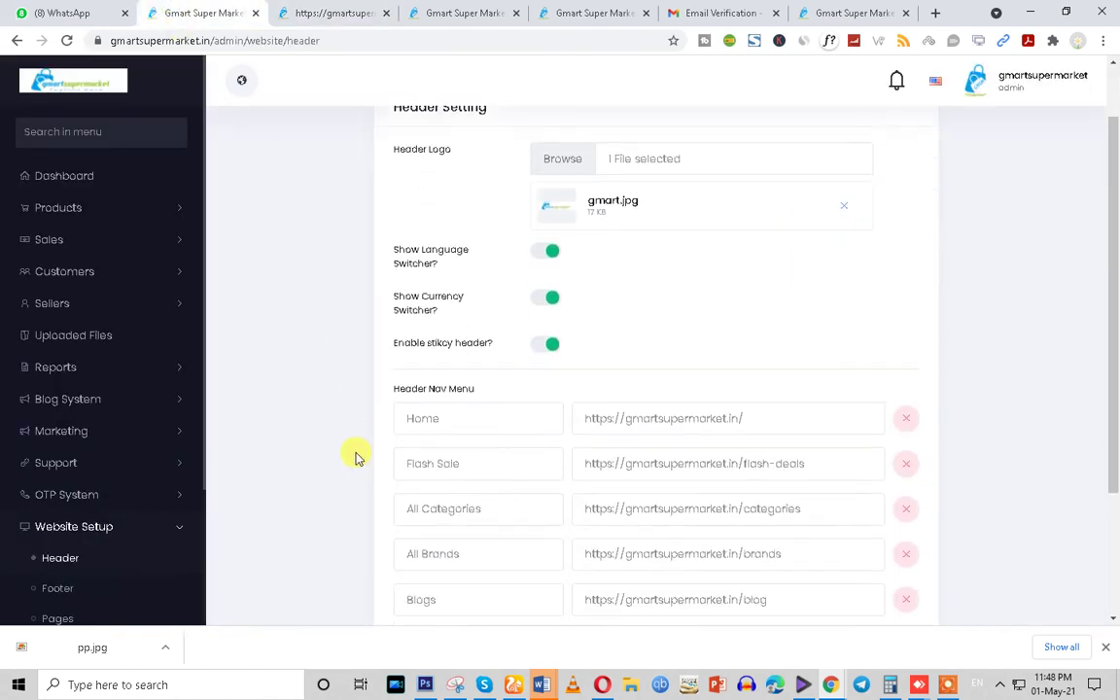
{"action": "scroll", "coordinate": [137, 505], "scroll_direction": "down", "scroll_amount": 2}
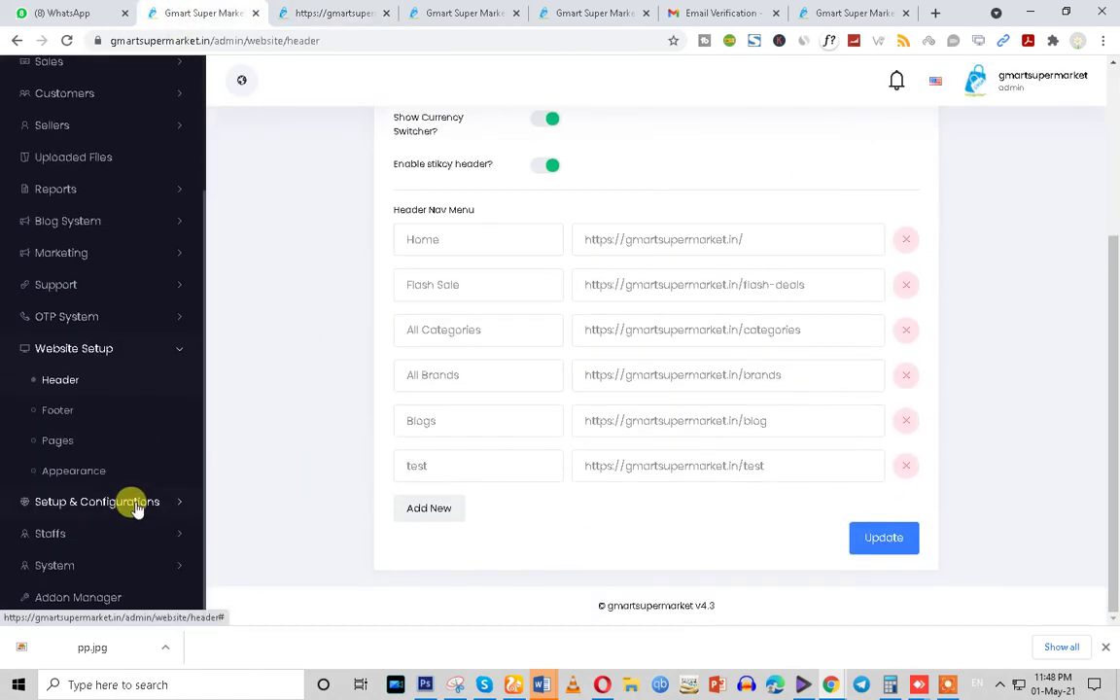
{"action": "left_click", "coordinate": [1105, 646]}
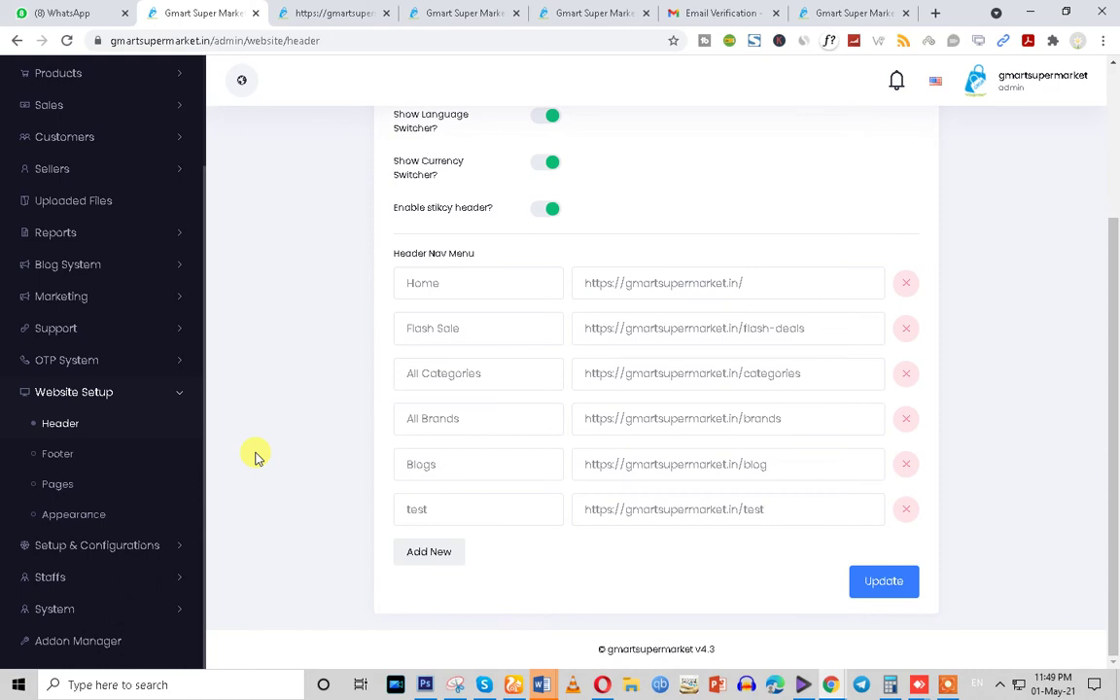
{"action": "scroll", "coordinate": [134, 285], "scroll_direction": "up", "scroll_amount": 2}
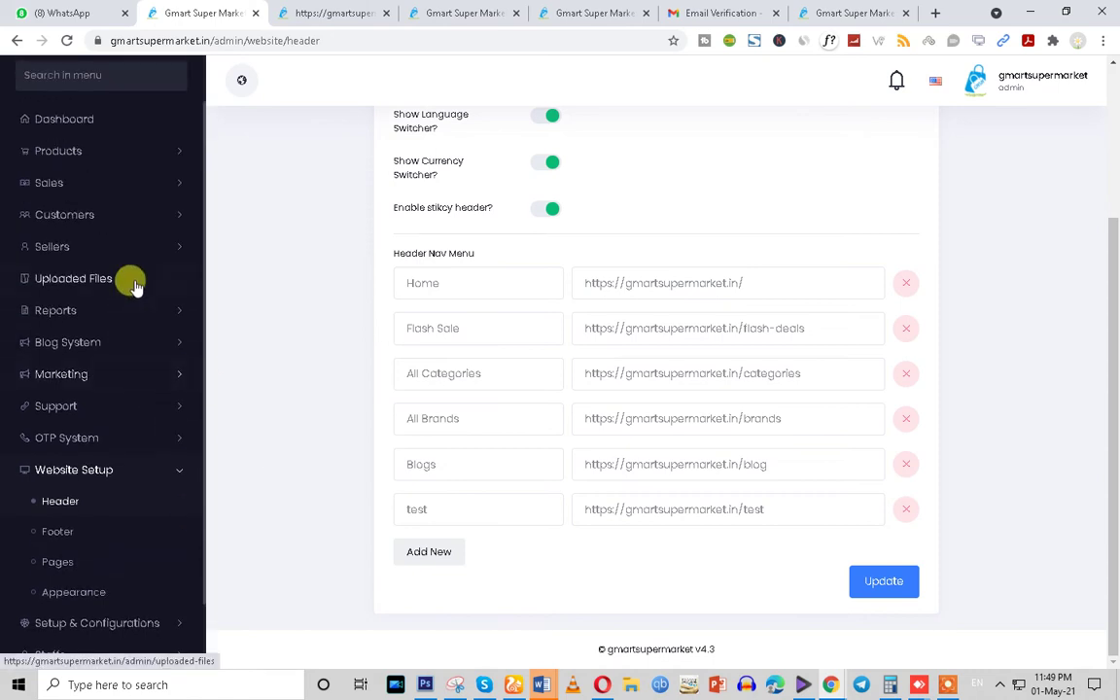
{"action": "left_click", "coordinate": [75, 209]}
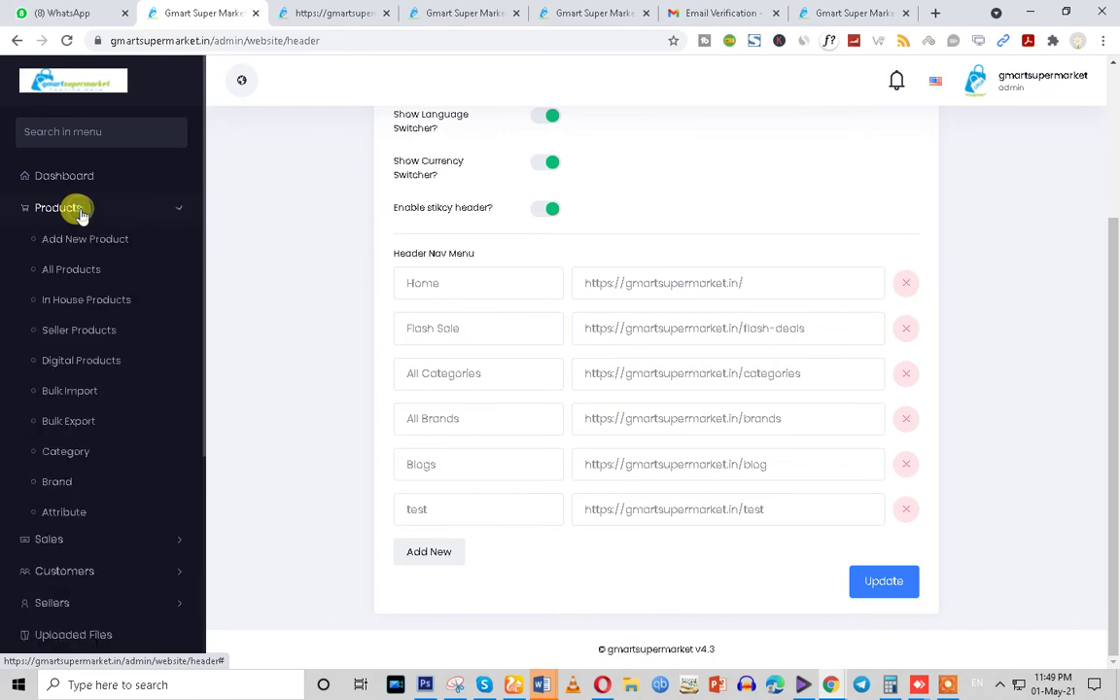
{"action": "left_click", "coordinate": [84, 272]}
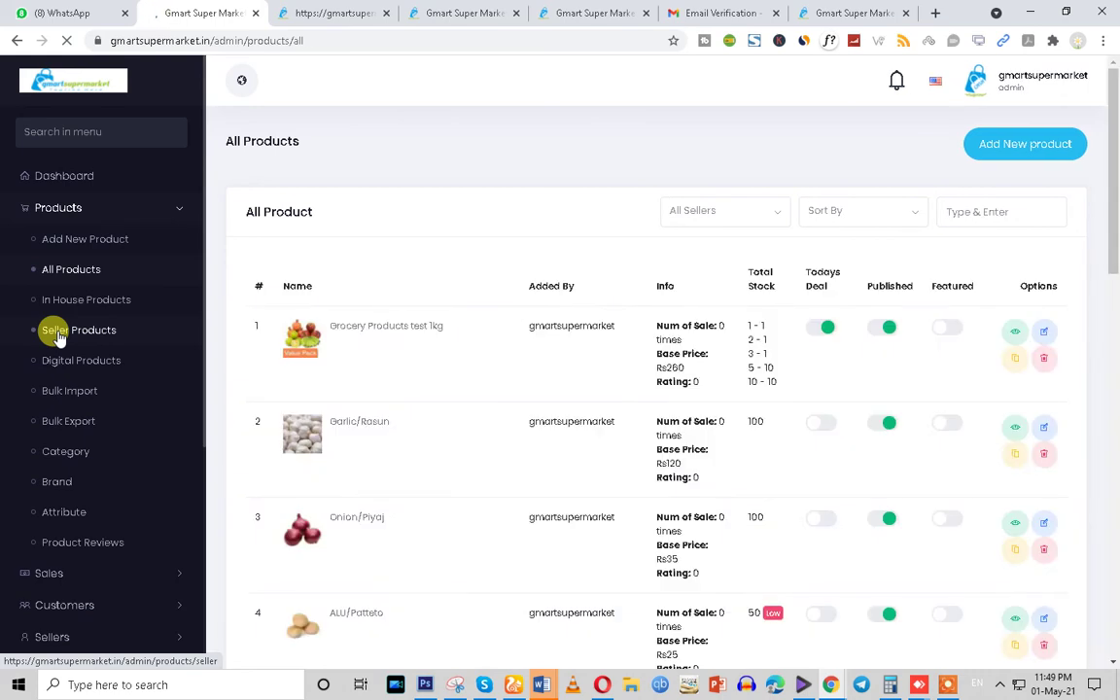
View Seller Products (Apsara Pencil Box, Toyvala Barbie Jumbo Pencil Box), then switch to the incognito window
{"action": "left_click", "coordinate": [56, 336]}
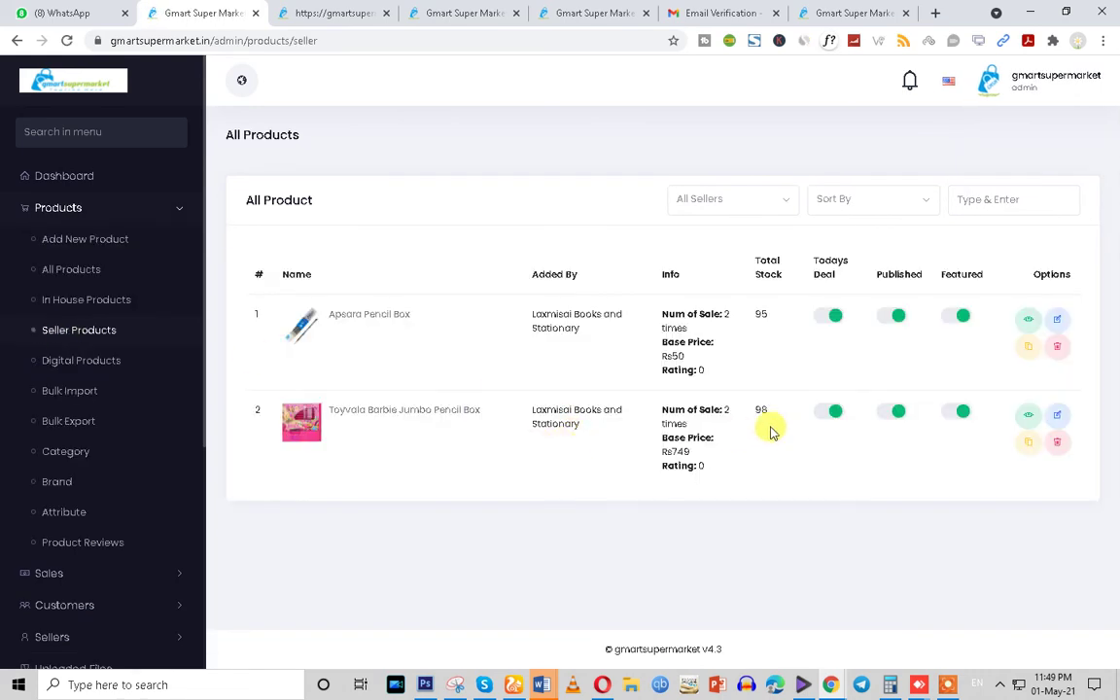
{"action": "left_click_drag", "start_coordinate": [289, 305], "coordinate": [470, 450]}
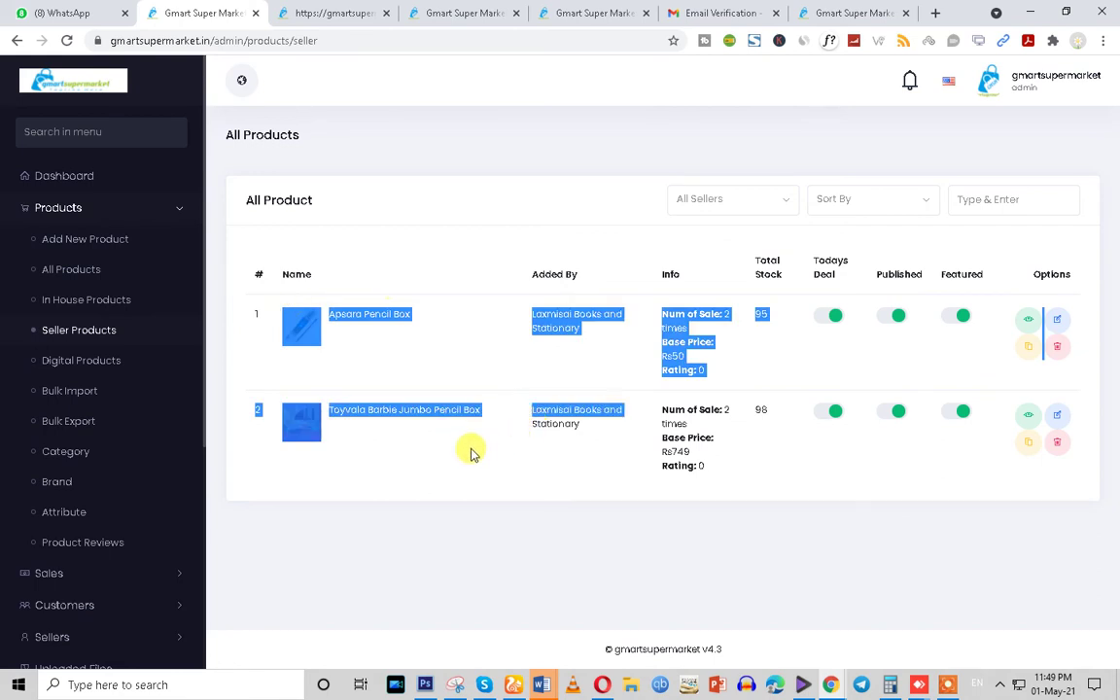
{"action": "left_click", "coordinate": [480, 460]}
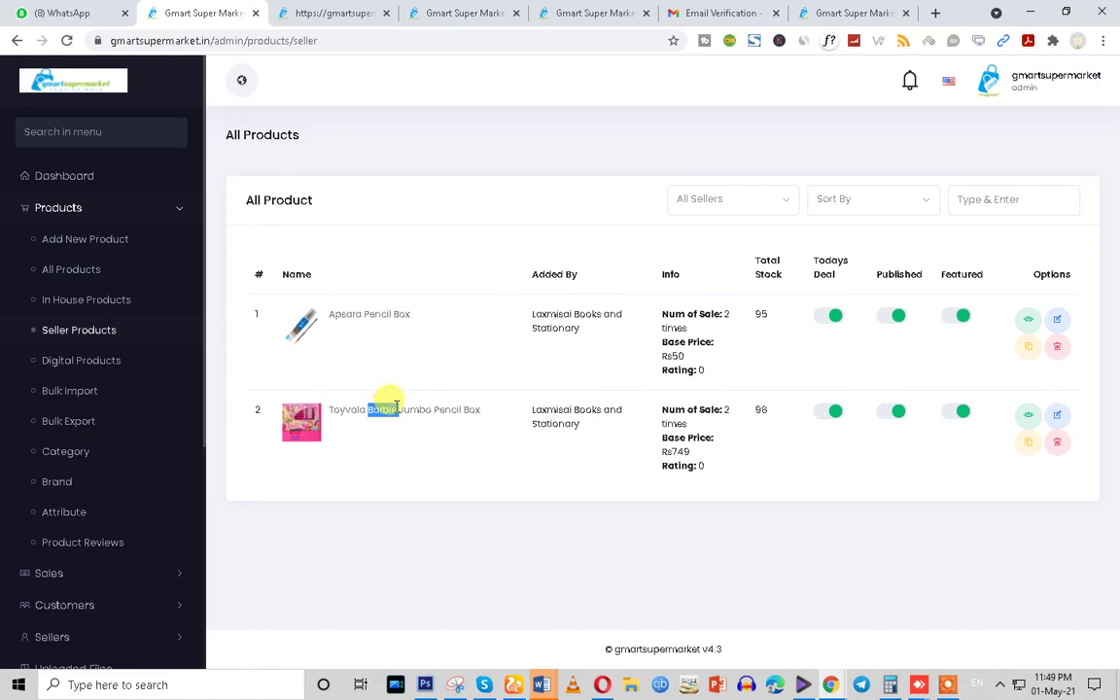
{"action": "left_click", "coordinate": [917, 684]}
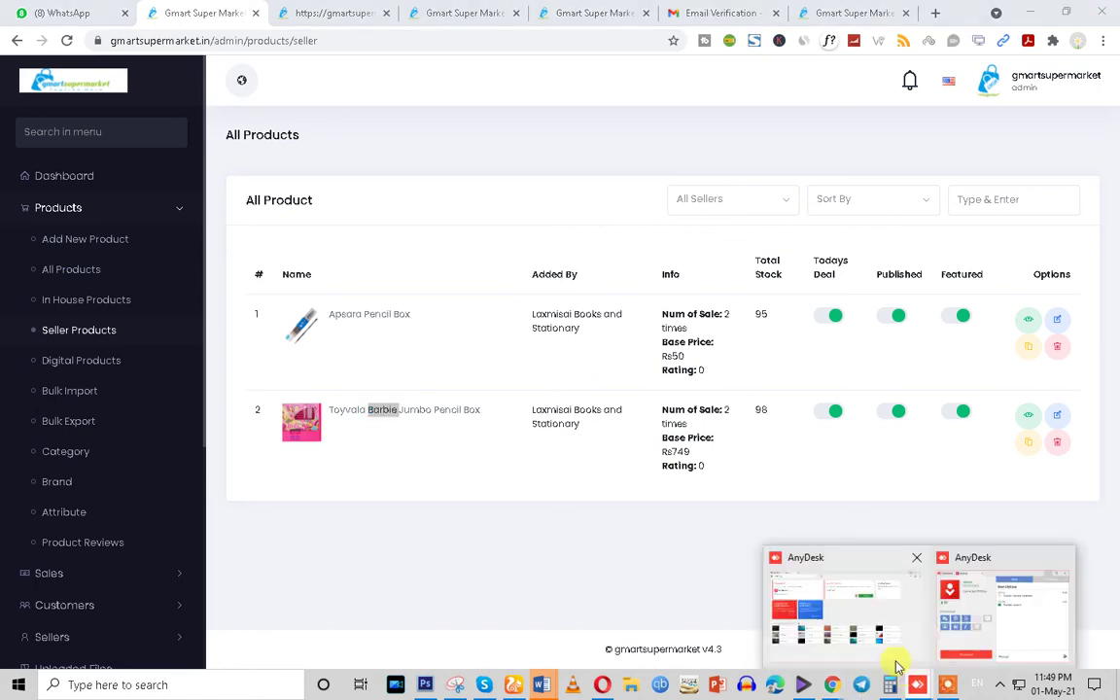
{"action": "mouse_move", "coordinate": [829, 687]}
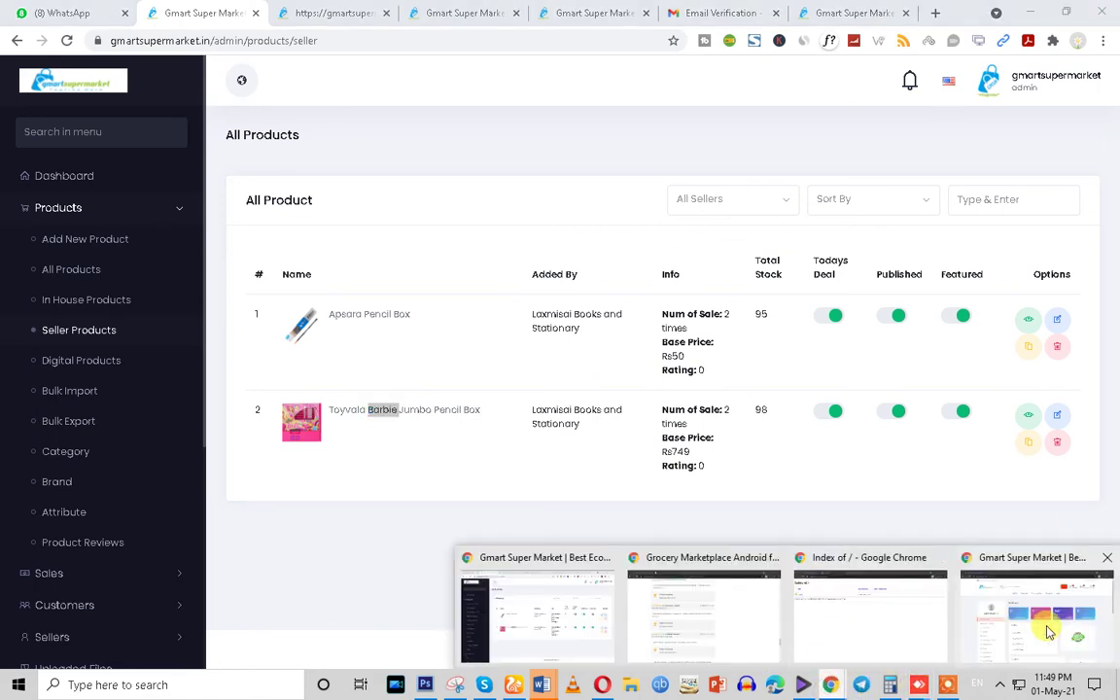
{"action": "left_click", "coordinate": [1047, 630]}
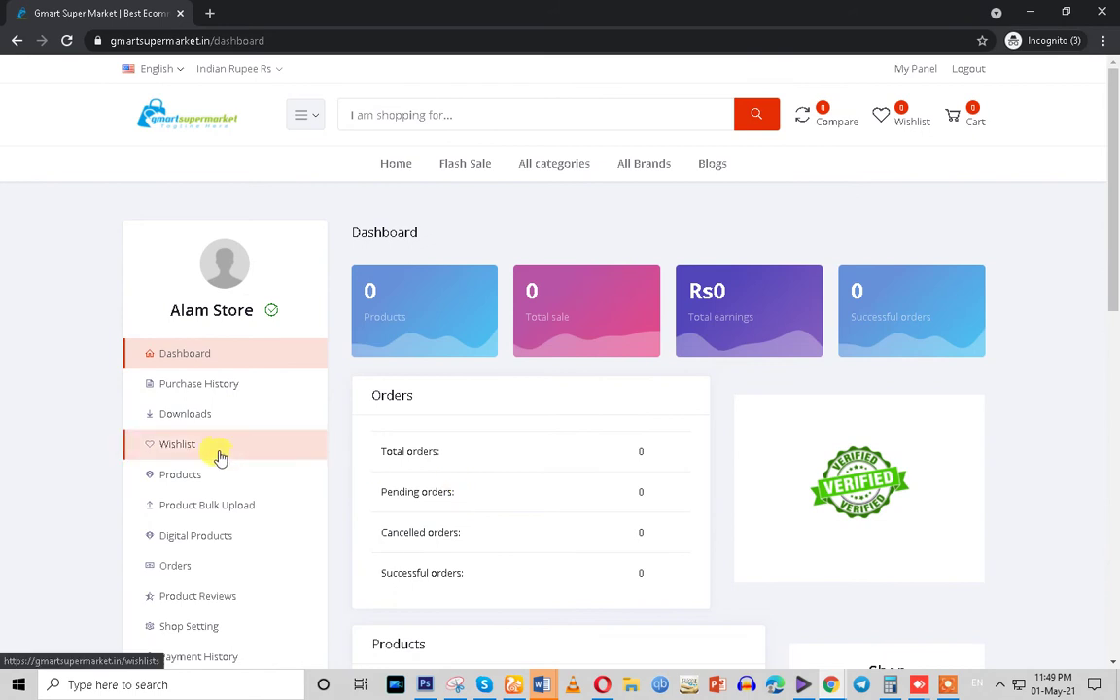
Start adding a new seller product named 'seller products'
{"action": "left_click", "coordinate": [205, 478]}
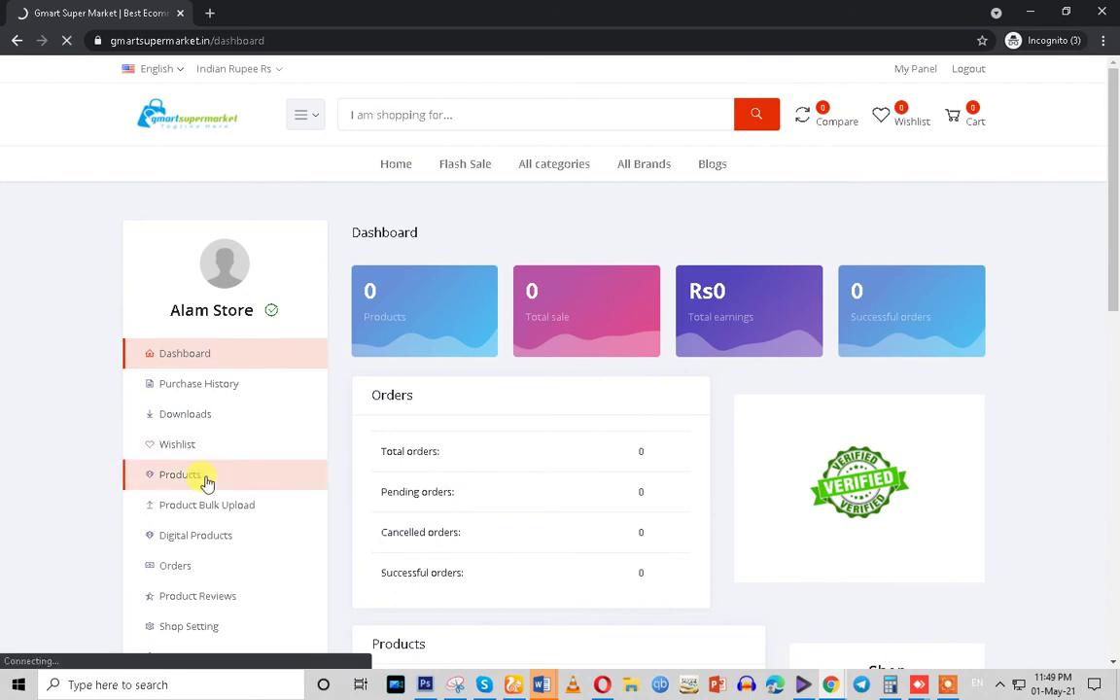
{"action": "left_click", "coordinate": [697, 340]}
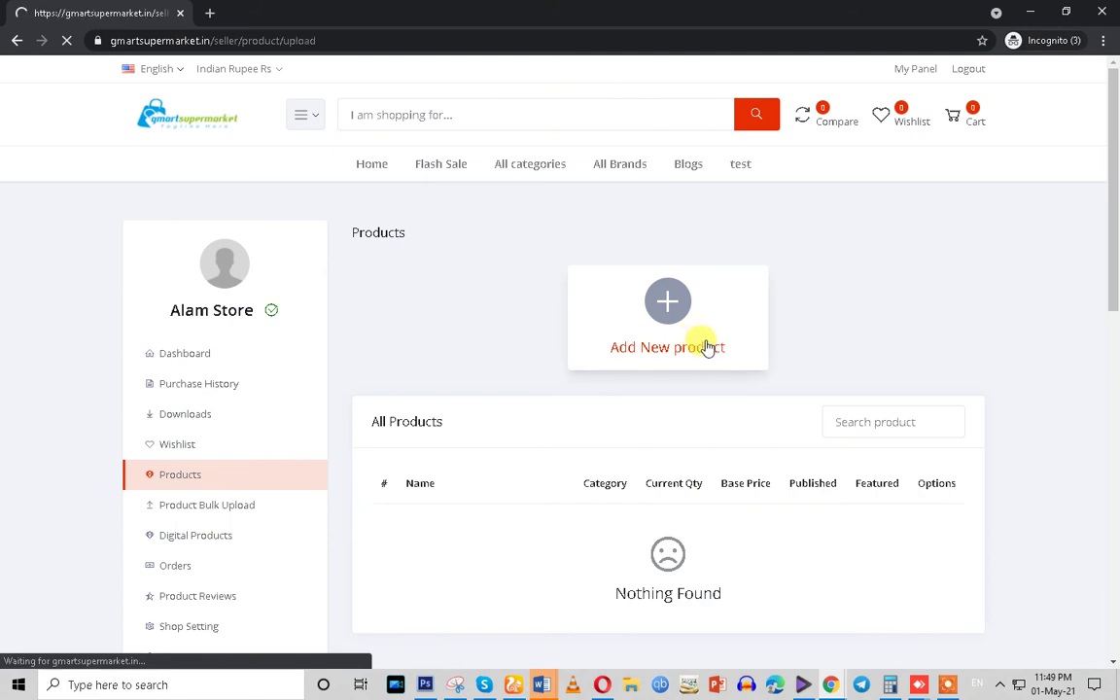
{"action": "left_click", "coordinate": [514, 336]}
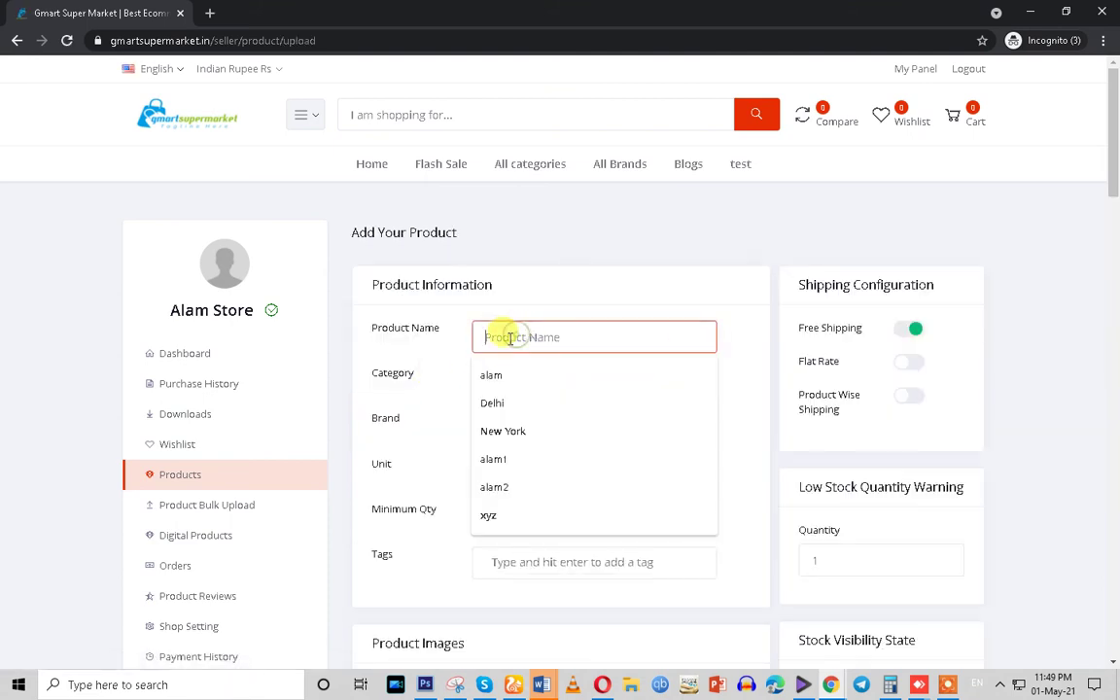
{"action": "type", "text": "seller products"}
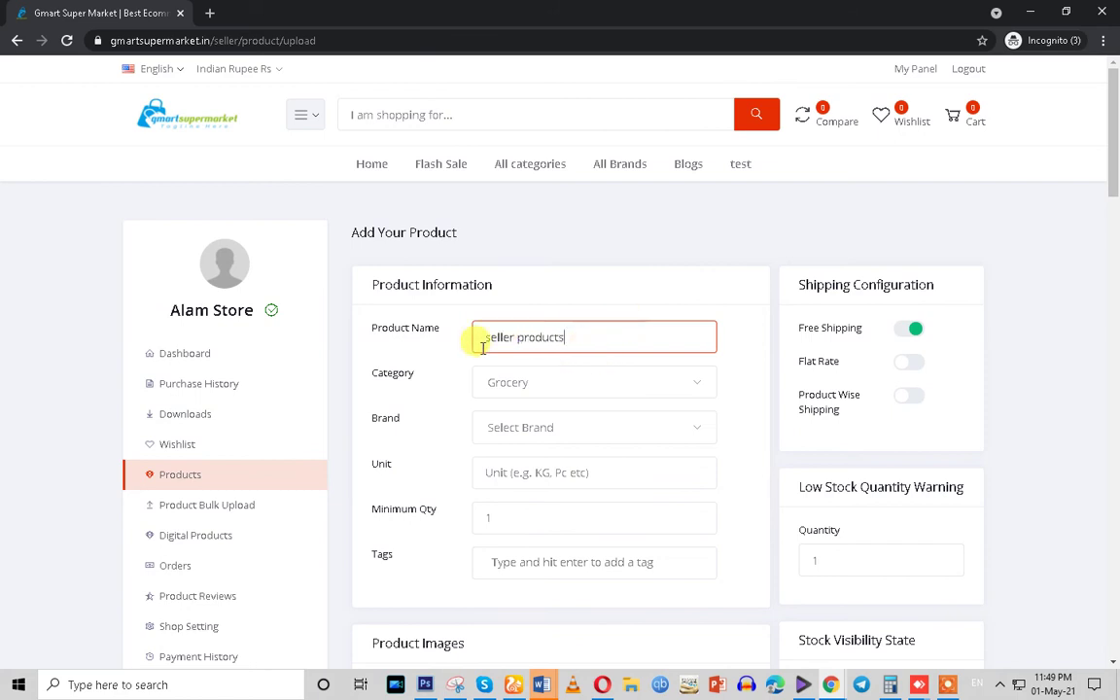
{"action": "left_click_drag", "start_coordinate": [478, 337], "coordinate": [573, 340]}
{"action": "key", "text": "ctrl+c"}
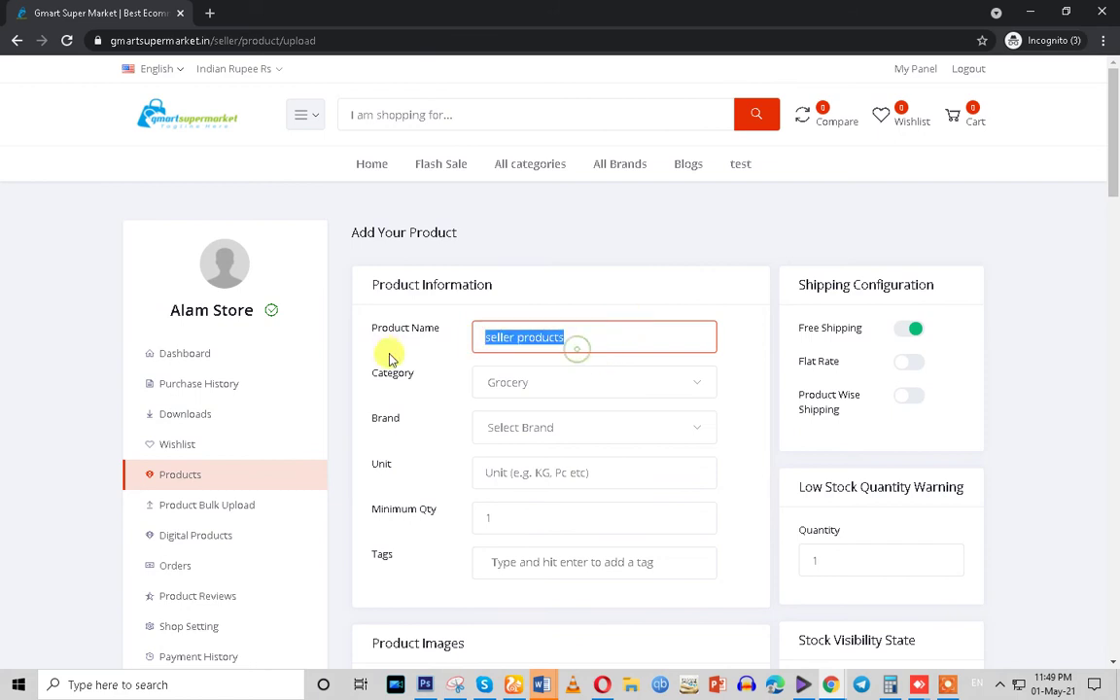
Set category Dals & Pulses, Brand 1, unit gram, and paste the name as a tag
{"action": "left_click", "coordinate": [534, 387]}
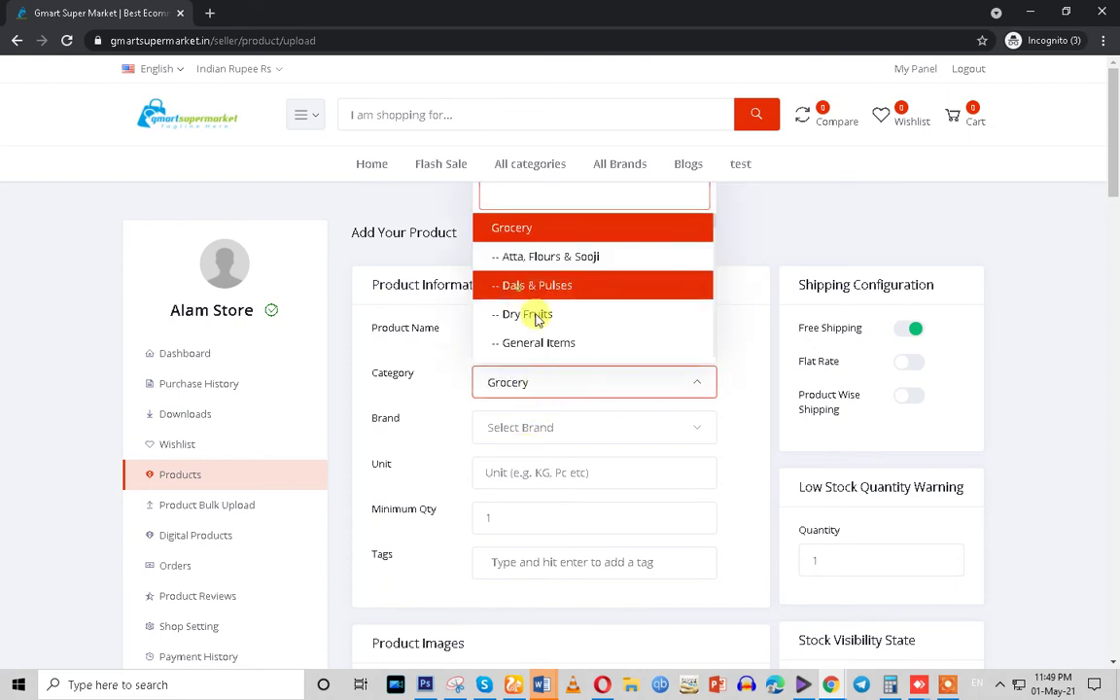
{"action": "left_click", "coordinate": [529, 285]}
{"action": "scroll", "coordinate": [507, 341], "scroll_direction": "down", "scroll_amount": 2}
{"action": "left_click", "coordinate": [500, 284]}
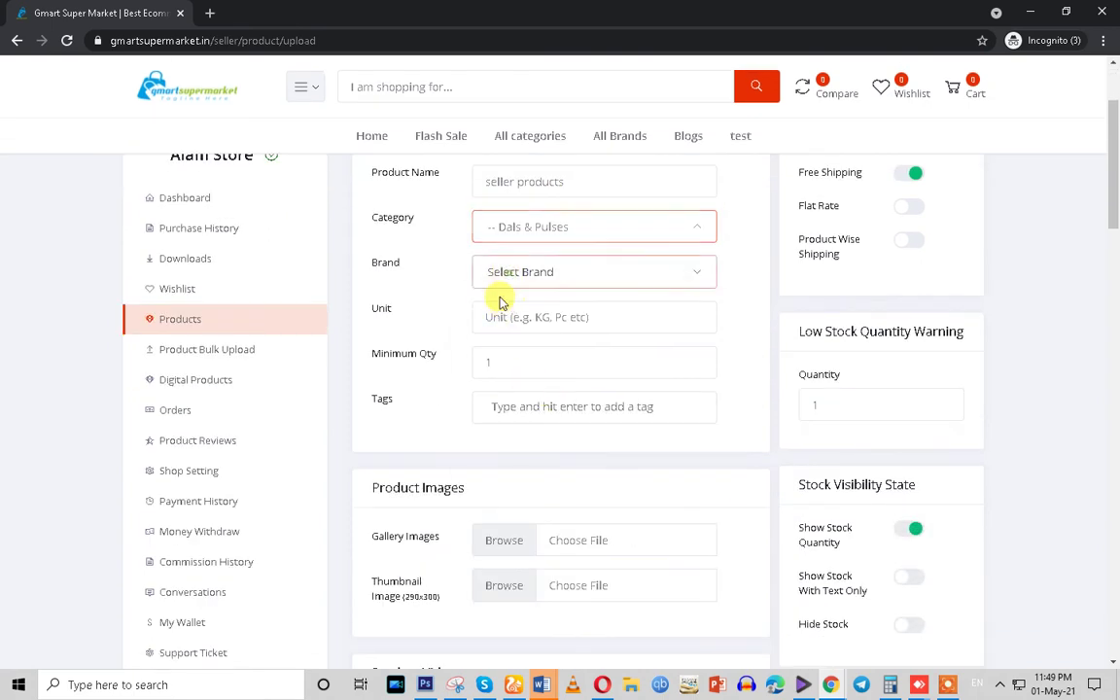
{"action": "left_click", "coordinate": [522, 435]}
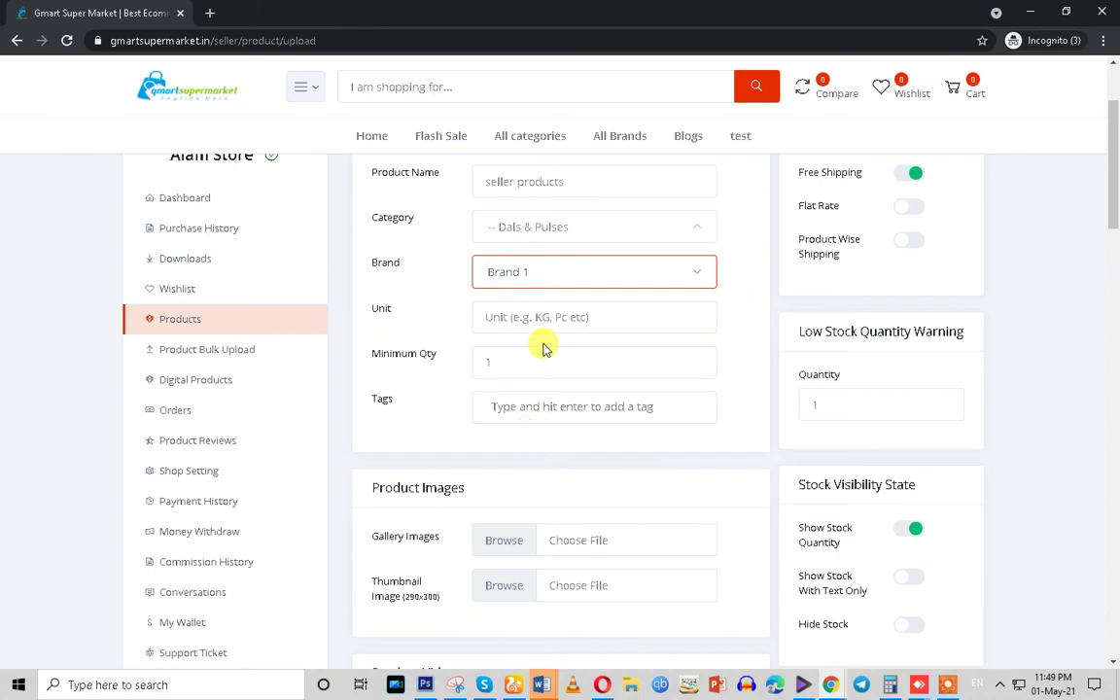
{"action": "left_click", "coordinate": [506, 317]}
{"action": "left_click", "coordinate": [500, 355]}
{"action": "scroll", "coordinate": [513, 379], "scroll_direction": "down", "scroll_amount": 1}
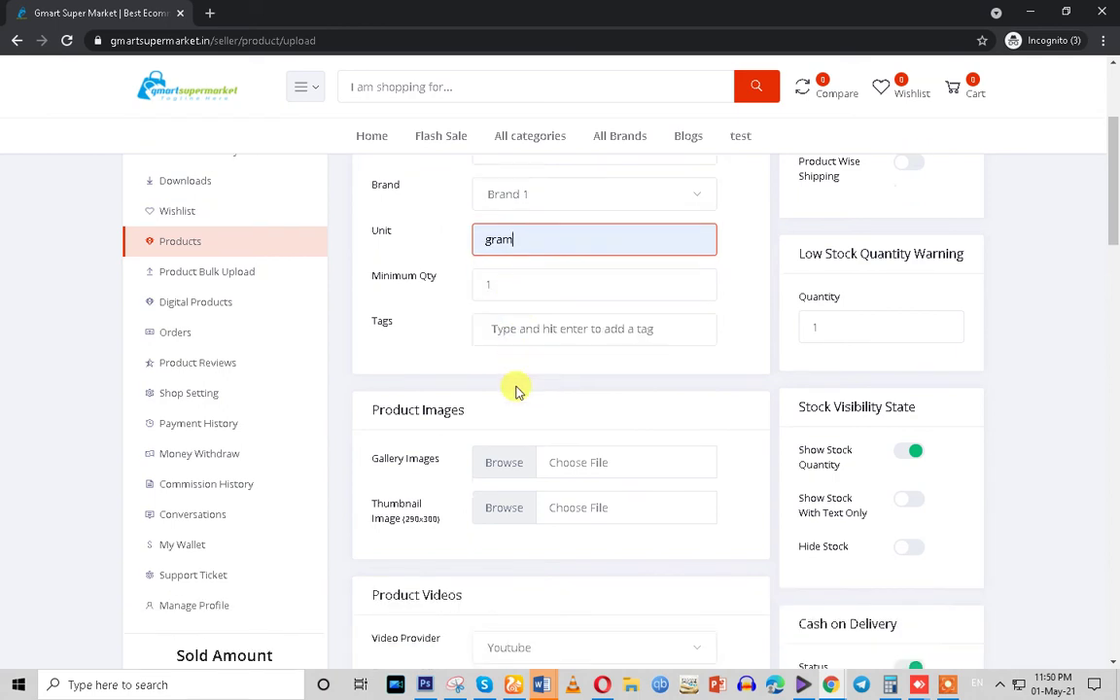
{"action": "left_click", "coordinate": [509, 334]}
{"action": "key", "text": "ctrl+v"}
{"action": "scroll", "coordinate": [525, 432], "scroll_direction": "down", "scroll_amount": 2}
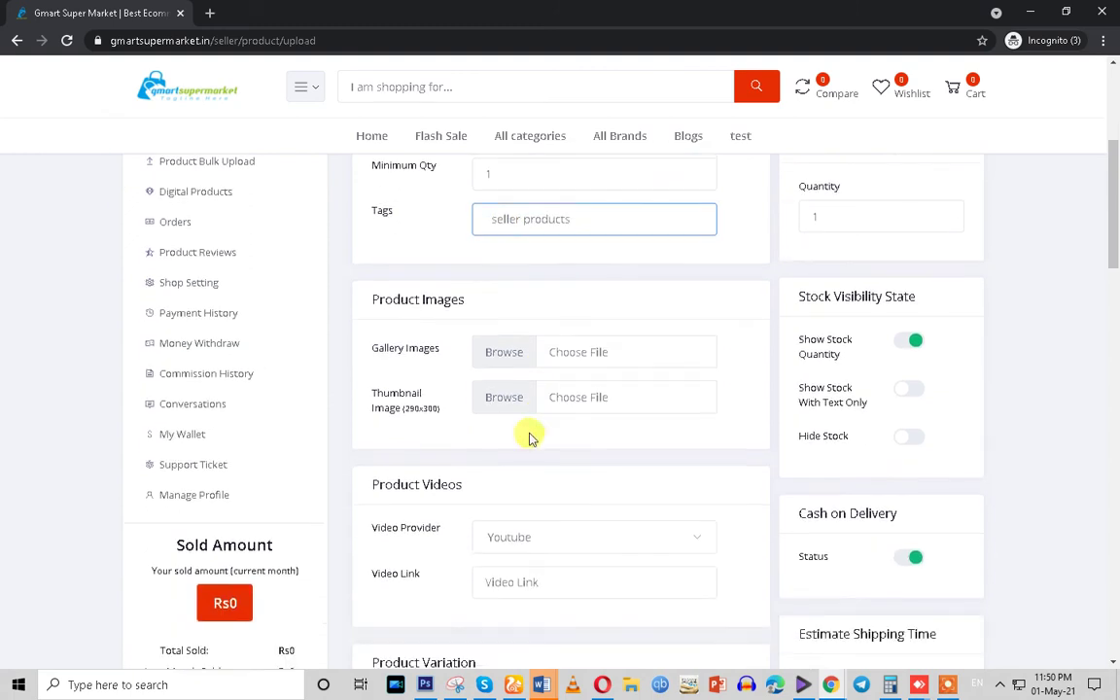
Use online.png as both the gallery image and the thumbnail image
{"action": "left_click", "coordinate": [497, 318]}
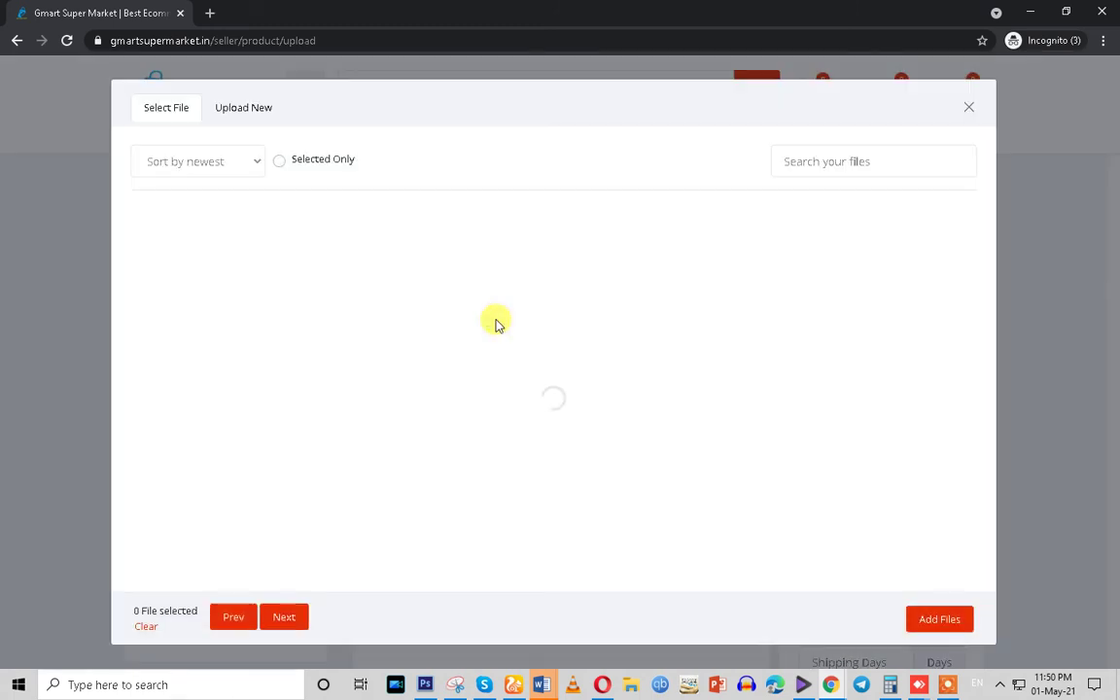
{"action": "left_click", "coordinate": [287, 257]}
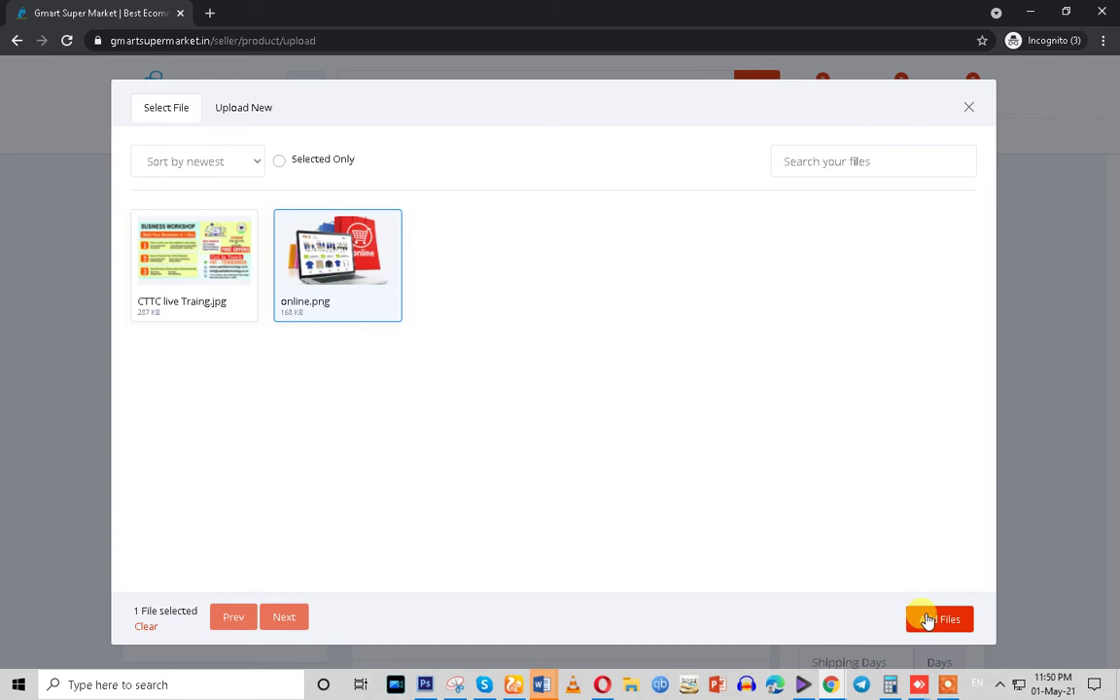
{"action": "left_click", "coordinate": [929, 618]}
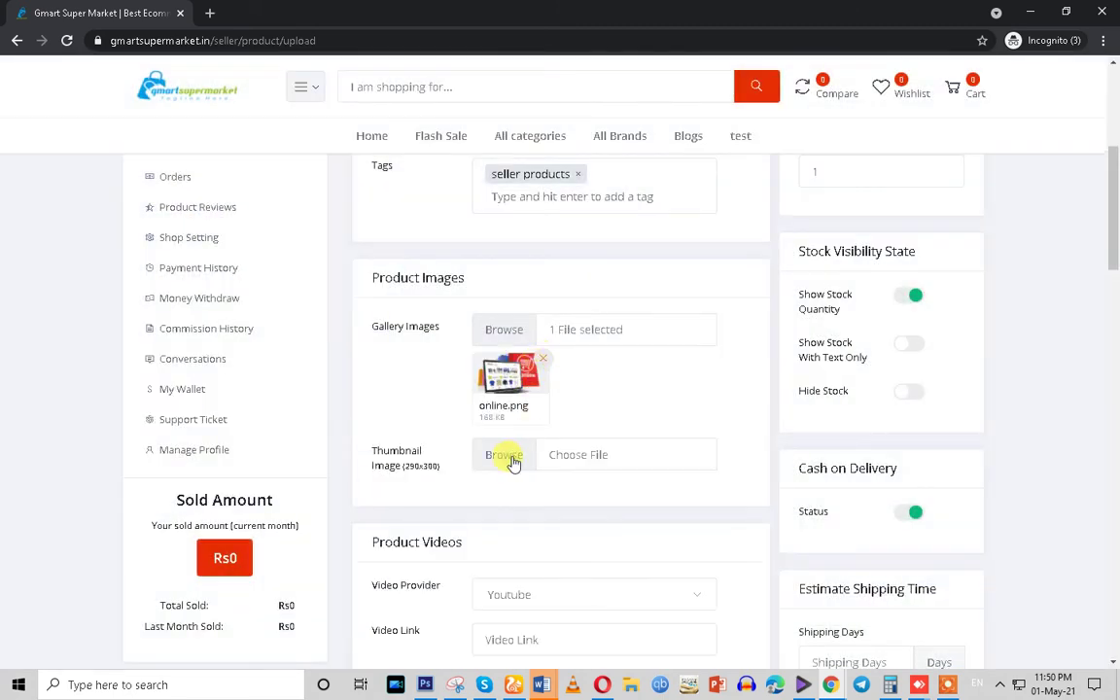
{"action": "left_click", "coordinate": [512, 462]}
{"action": "left_click", "coordinate": [331, 255]}
{"action": "left_click", "coordinate": [951, 630]}
Fill in the pricing fields with unit price 100 and quantity 10
{"action": "scroll", "coordinate": [512, 510], "scroll_direction": "down", "scroll_amount": 6}
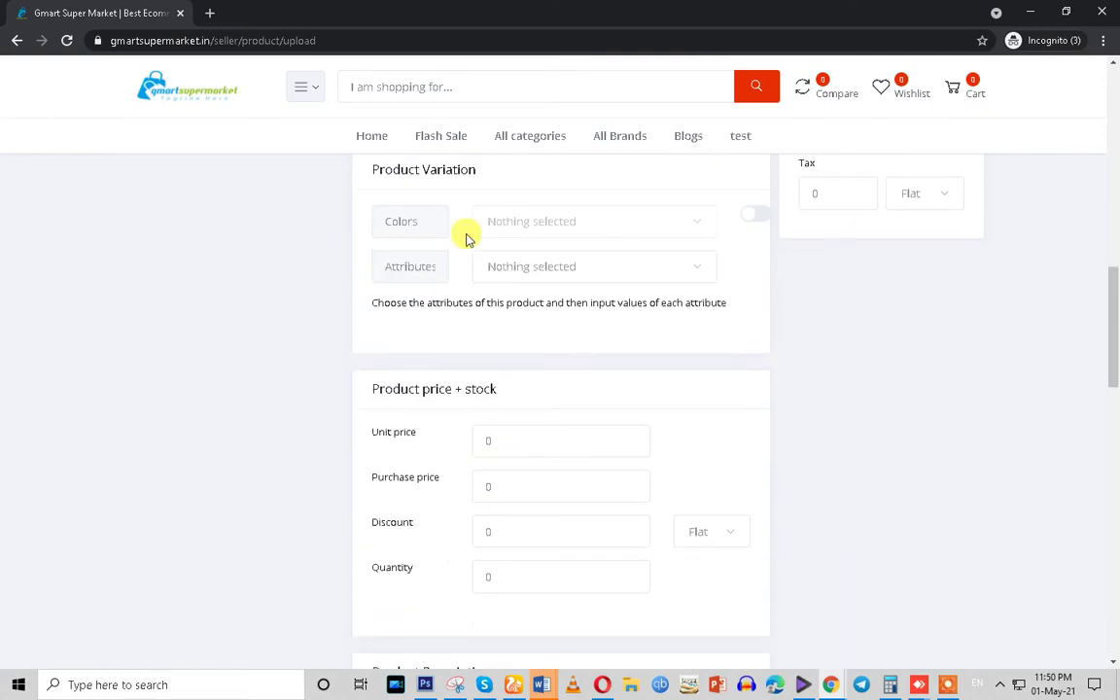
{"action": "scroll", "coordinate": [498, 399], "scroll_direction": "down", "scroll_amount": 2}
{"action": "left_click_drag", "start_coordinate": [482, 282], "coordinate": [433, 295]}
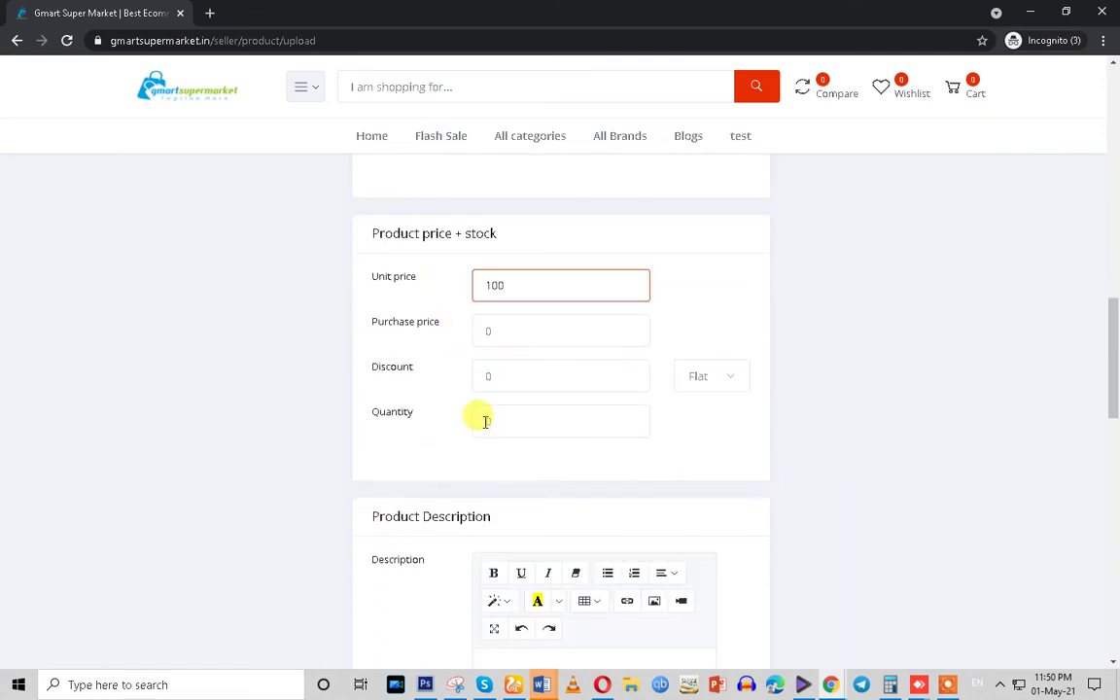
{"action": "left_click_drag", "start_coordinate": [537, 420], "coordinate": [432, 444]}
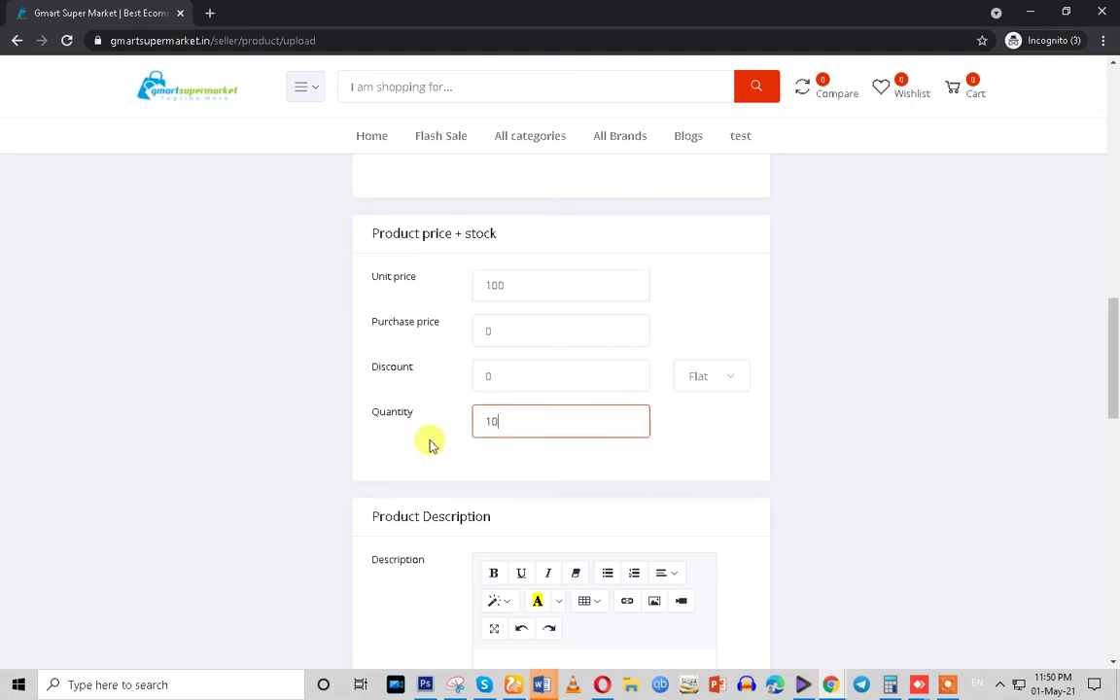
{"action": "double_click", "coordinate": [515, 375]}
{"action": "double_click", "coordinate": [544, 326]}
{"action": "scroll", "coordinate": [387, 457], "scroll_direction": "down", "scroll_amount": 8}
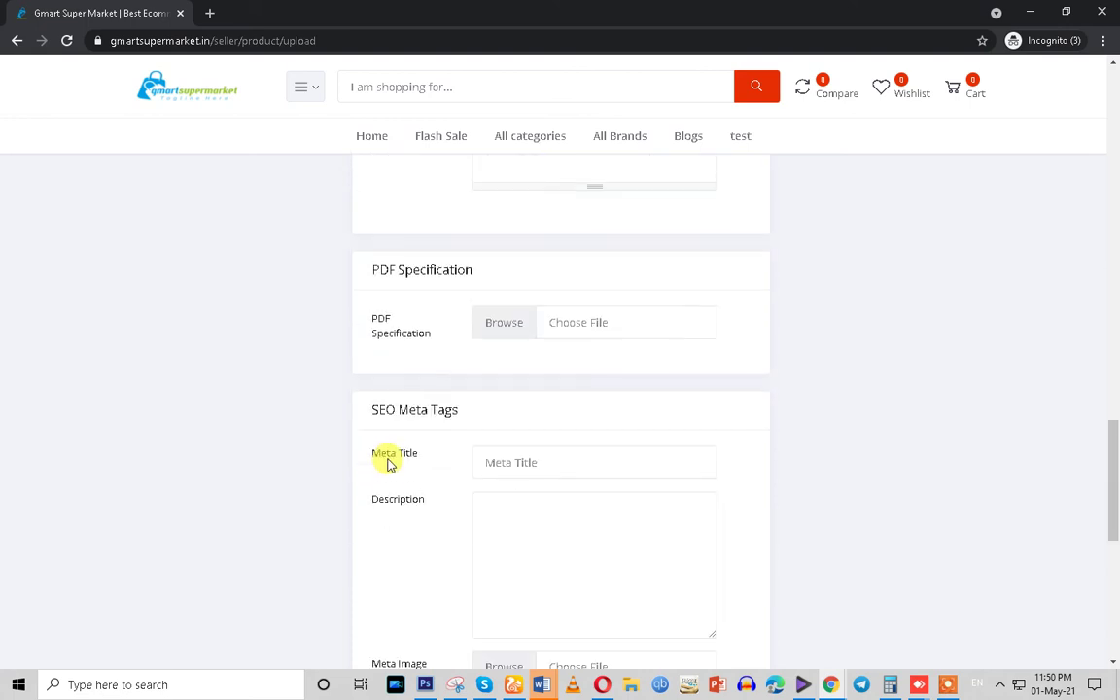
{"action": "scroll", "coordinate": [600, 337], "scroll_direction": "up", "scroll_amount": 3}
Write 'seller products' as the product description
{"action": "left_click", "coordinate": [546, 294]}
{"action": "type", "text": "seller products"}
{"action": "scroll", "coordinate": [683, 491], "scroll_direction": "down", "scroll_amount": 7}
{"action": "scroll", "coordinate": [678, 504], "scroll_direction": "down", "scroll_amount": 3}
{"action": "left_click_drag", "start_coordinate": [1110, 583], "coordinate": [1102, 294]}
{"action": "scroll", "coordinate": [870, 472], "scroll_direction": "up", "scroll_amount": 4}
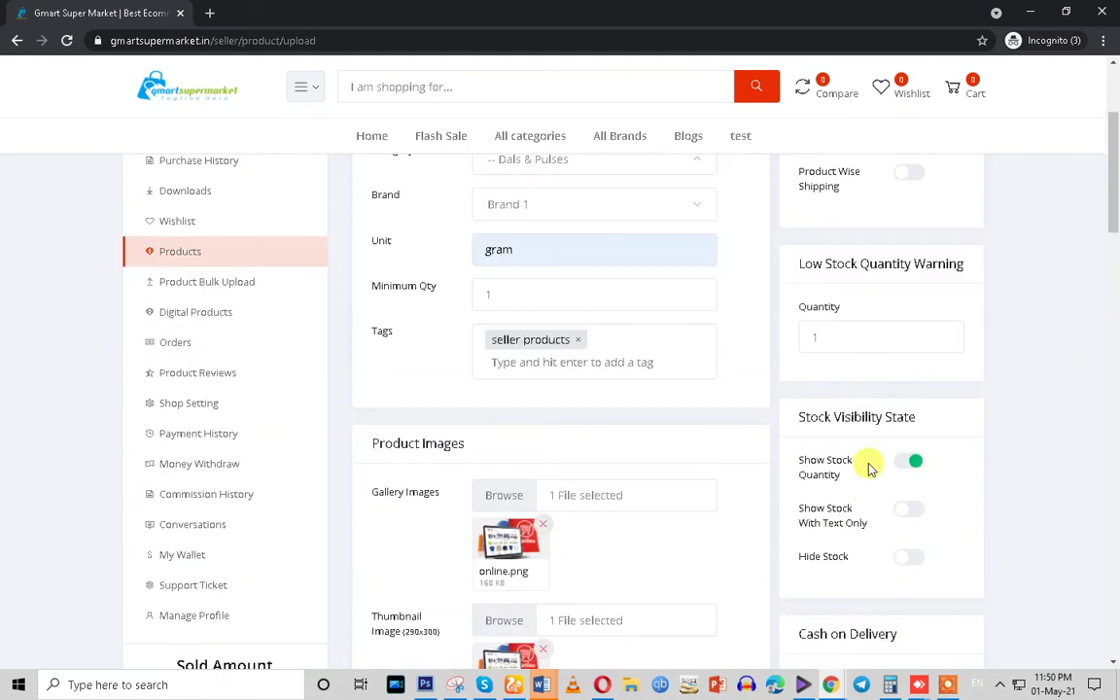
{"action": "scroll", "coordinate": [865, 486], "scroll_direction": "down", "scroll_amount": 3}
Set the estimated shipping days, check the tax, and upload the product
{"action": "left_click", "coordinate": [823, 517]}
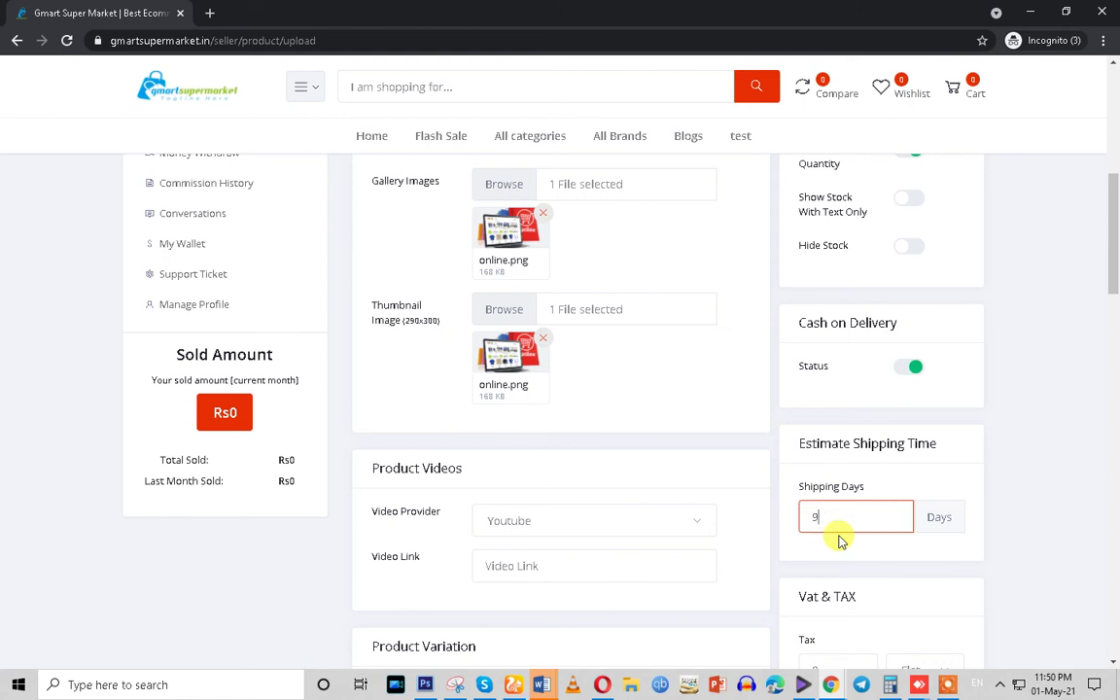
{"action": "left_click_drag", "start_coordinate": [802, 488], "coordinate": [782, 528]}
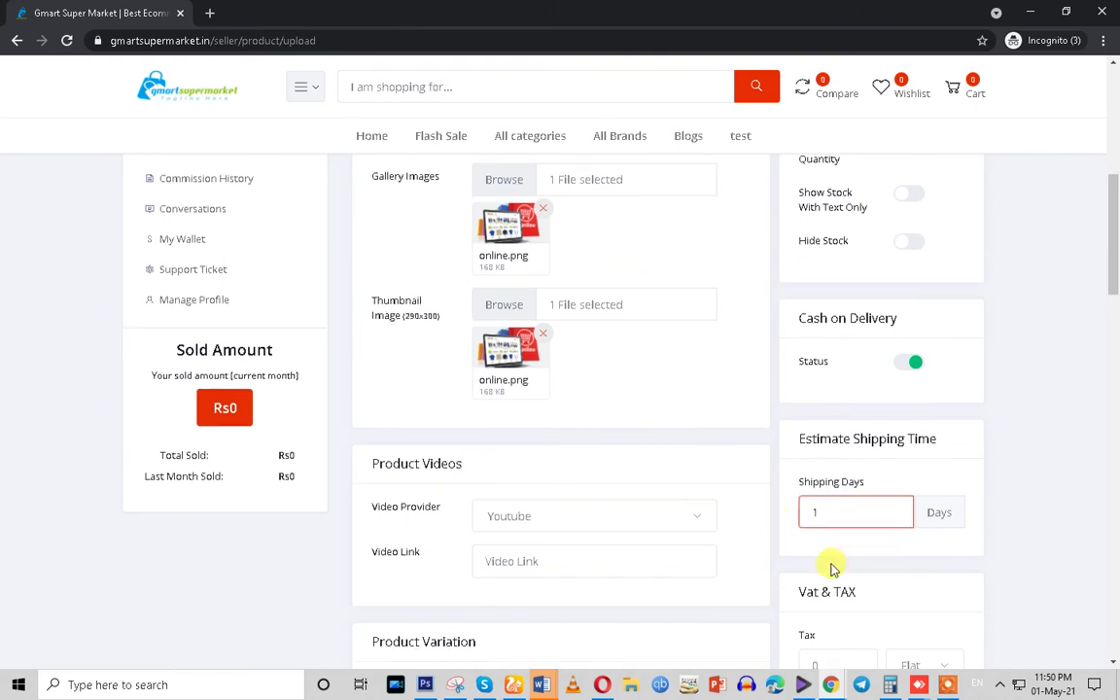
{"action": "scroll", "coordinate": [816, 553], "scroll_direction": "down", "scroll_amount": 5}
{"action": "scroll", "coordinate": [837, 408], "scroll_direction": "up", "scroll_amount": 1}
{"action": "left_click", "coordinate": [842, 362]}
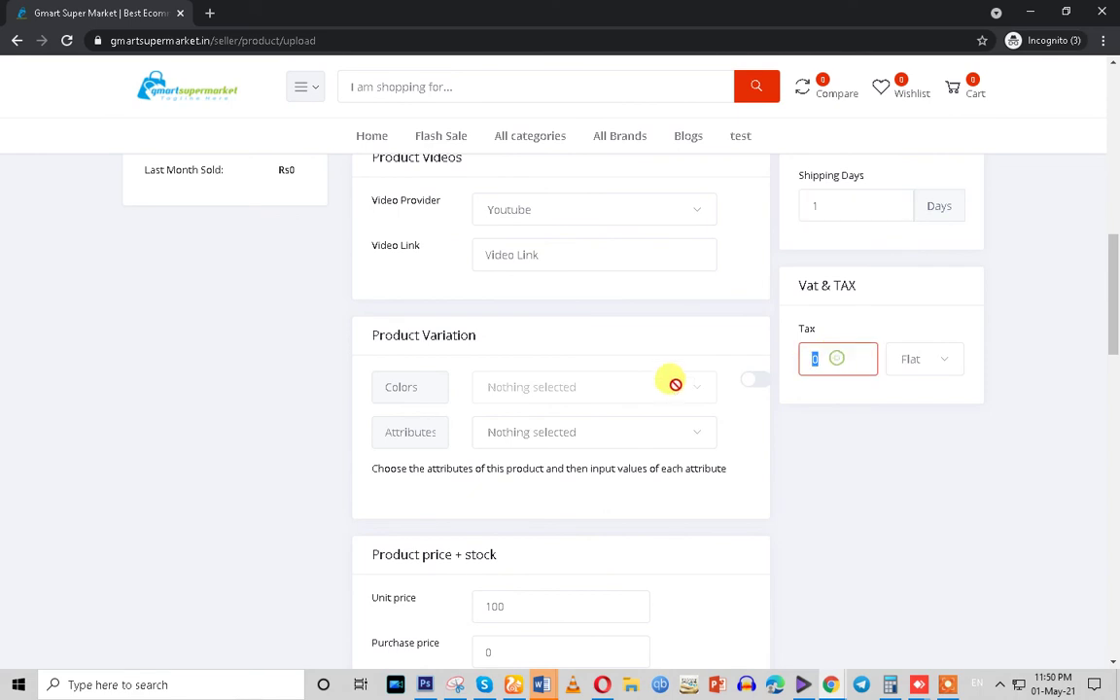
{"action": "scroll", "coordinate": [989, 489], "scroll_direction": "down", "scroll_amount": 20}
{"action": "scroll", "coordinate": [957, 520], "scroll_direction": "down", "scroll_amount": 3}
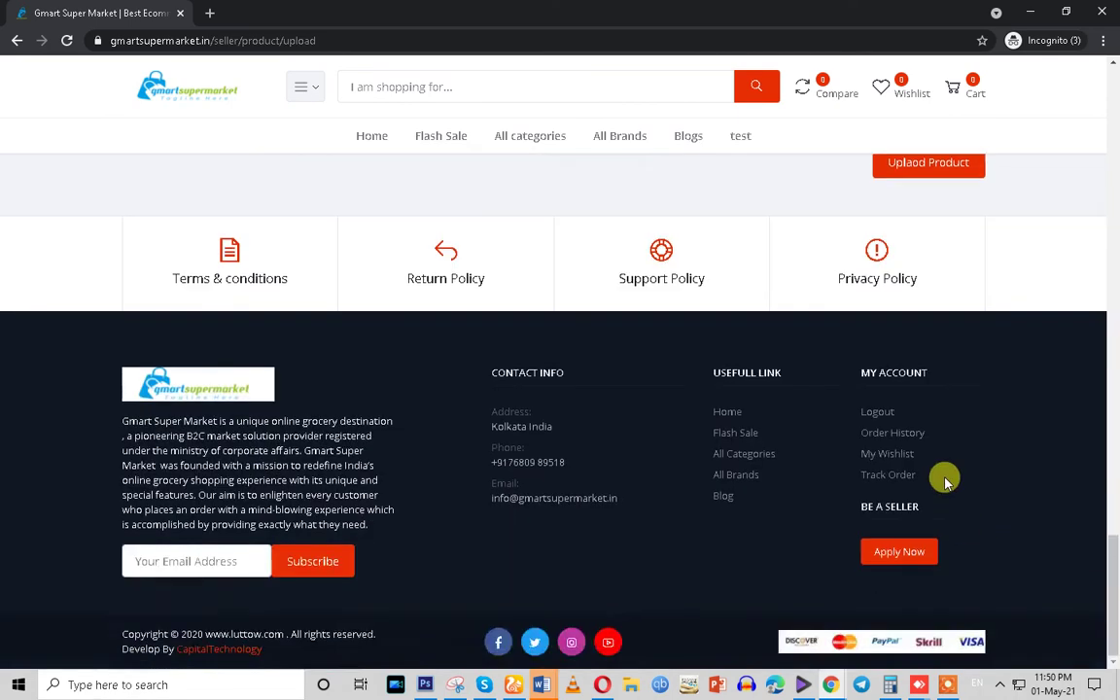
{"action": "scroll", "coordinate": [904, 457], "scroll_direction": "up", "scroll_amount": 3}
{"action": "left_click", "coordinate": [895, 407]}
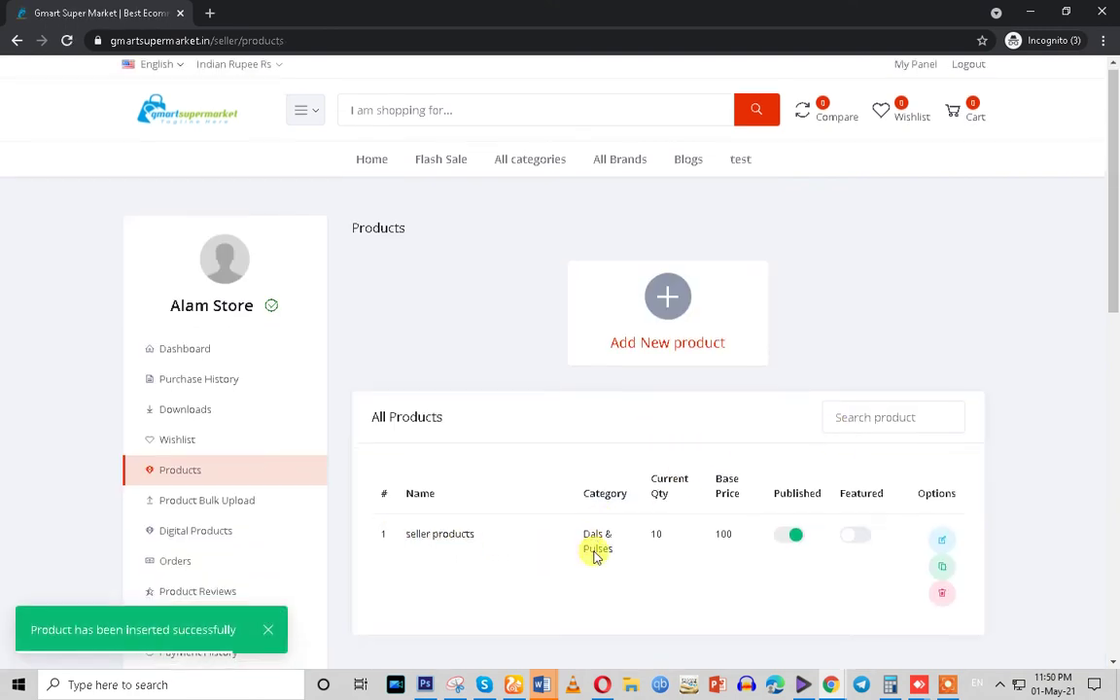
Switch to admin and reload Seller Products, showing 'seller products' with stock 10 at Rs100
{"action": "scroll", "coordinate": [595, 554], "scroll_direction": "down", "scroll_amount": 3}
{"action": "mouse_move", "coordinate": [830, 684]}
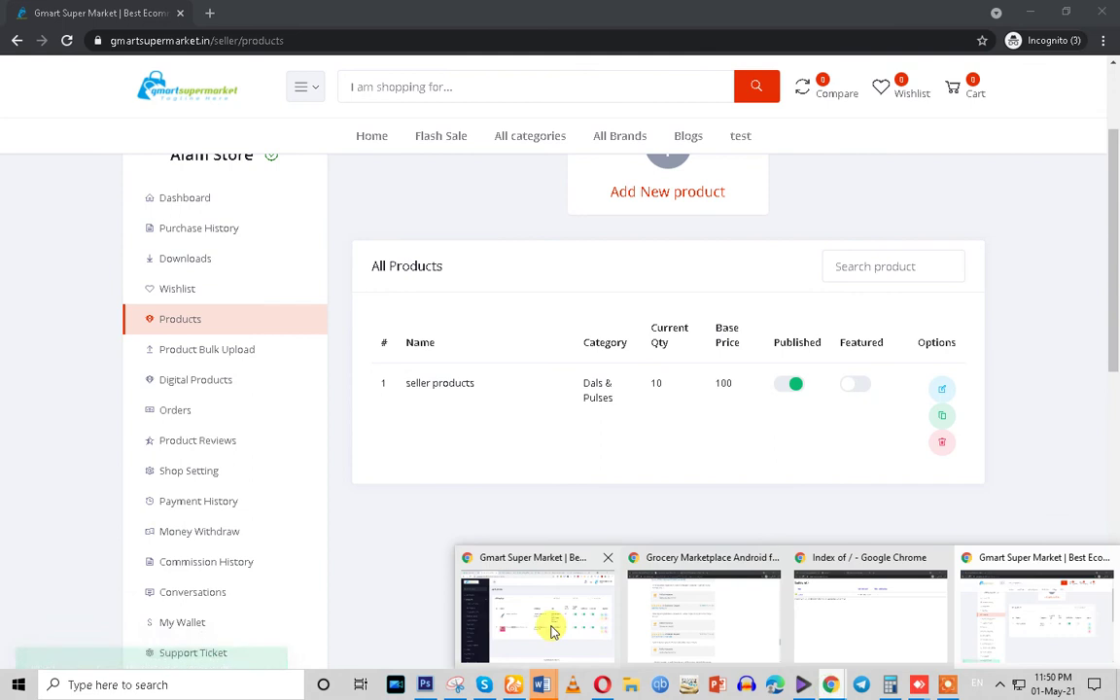
{"action": "left_click", "coordinate": [552, 622]}
{"action": "left_click", "coordinate": [67, 40]}
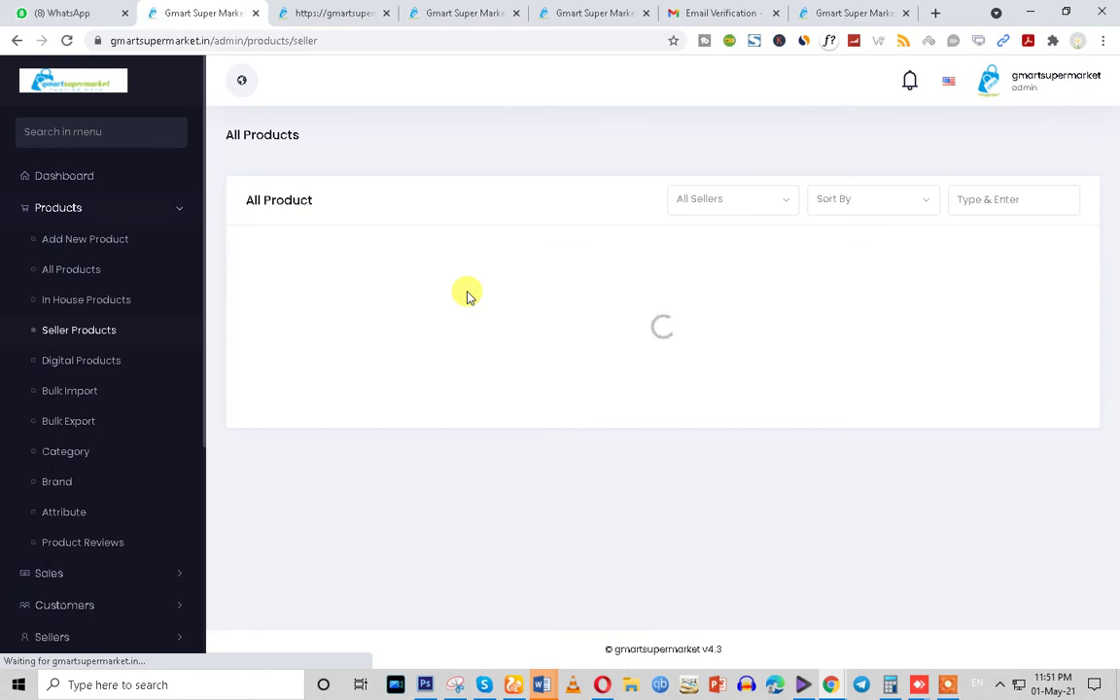
{"action": "triple_click", "coordinate": [345, 311]}
{"action": "key", "text": "ctrl+c"}
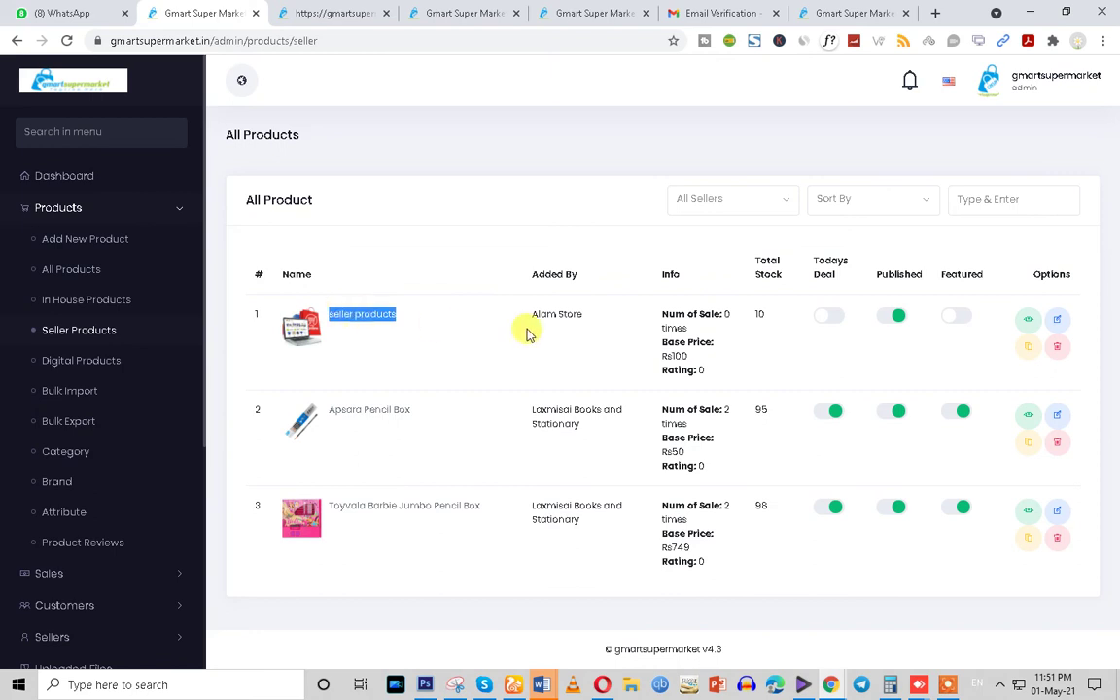
Check In House Products, return to Seller Products, then switch to the storefront tab
{"action": "left_click", "coordinate": [66, 305]}
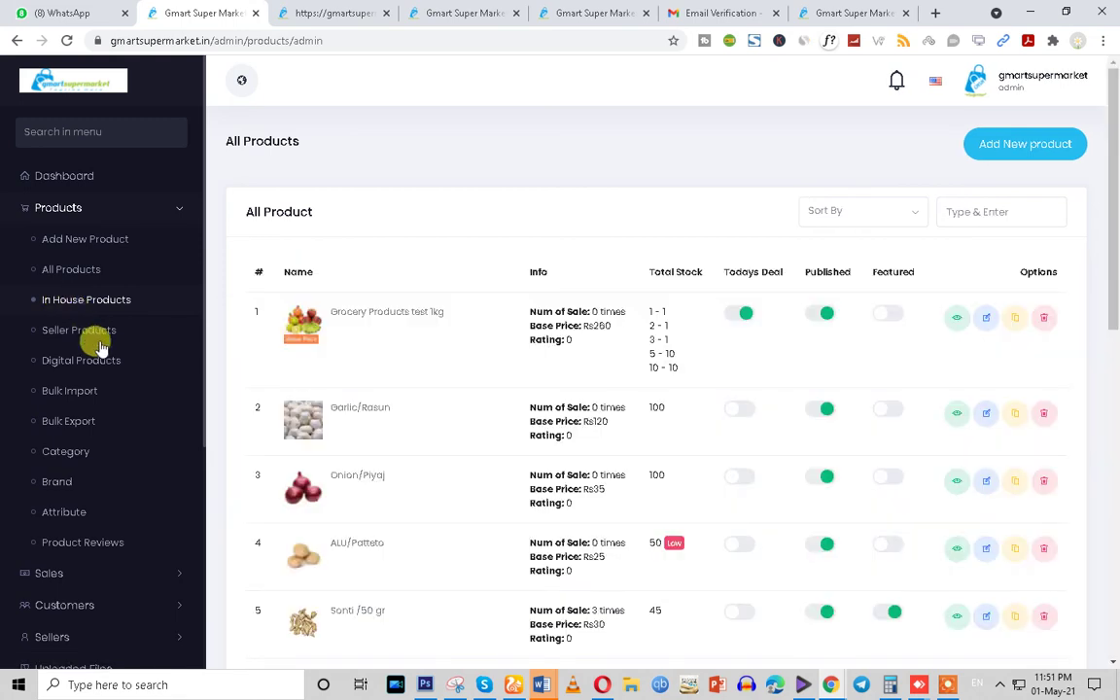
{"action": "left_click", "coordinate": [79, 336]}
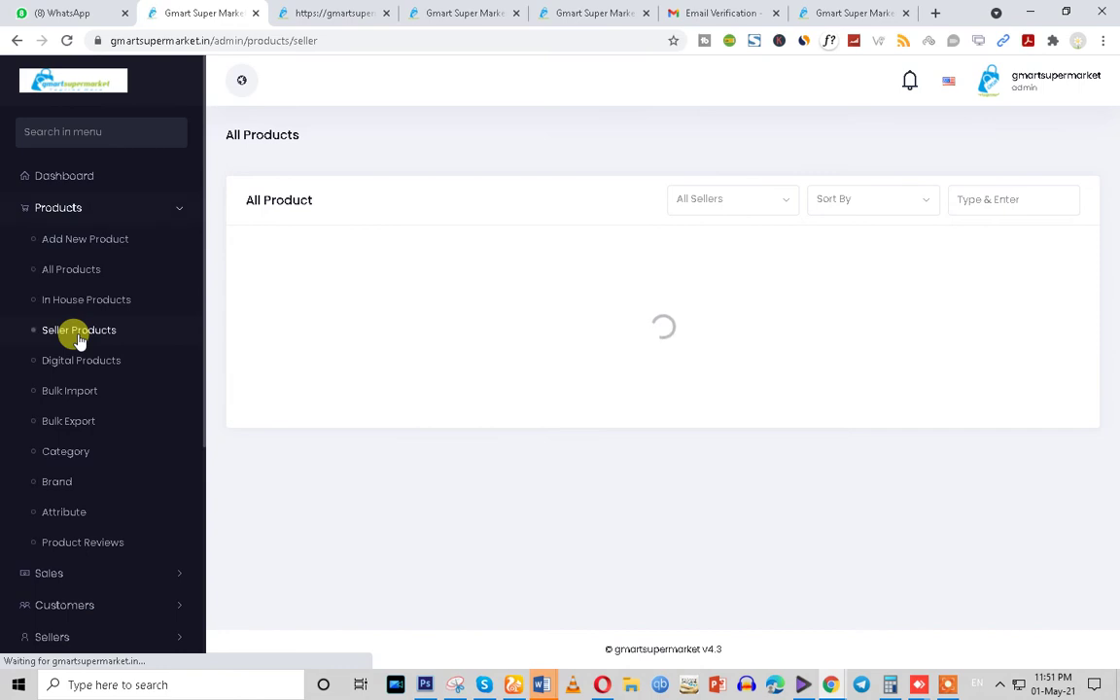
{"action": "left_click_drag", "start_coordinate": [407, 323], "coordinate": [328, 330]}
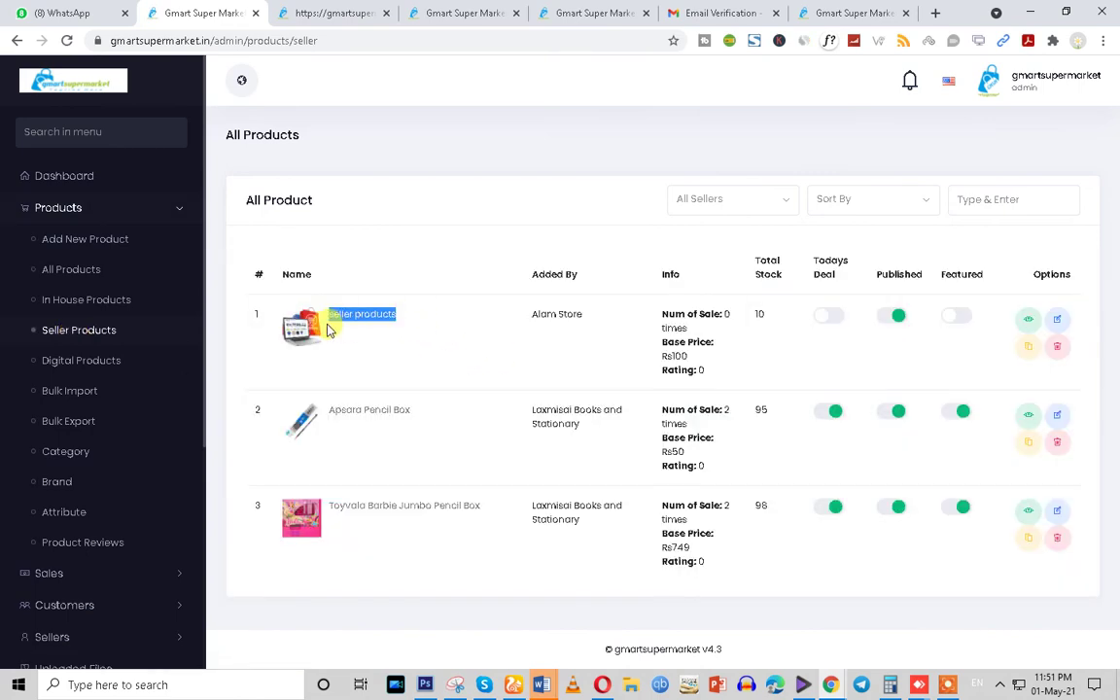
{"action": "left_click", "coordinate": [345, 12]}
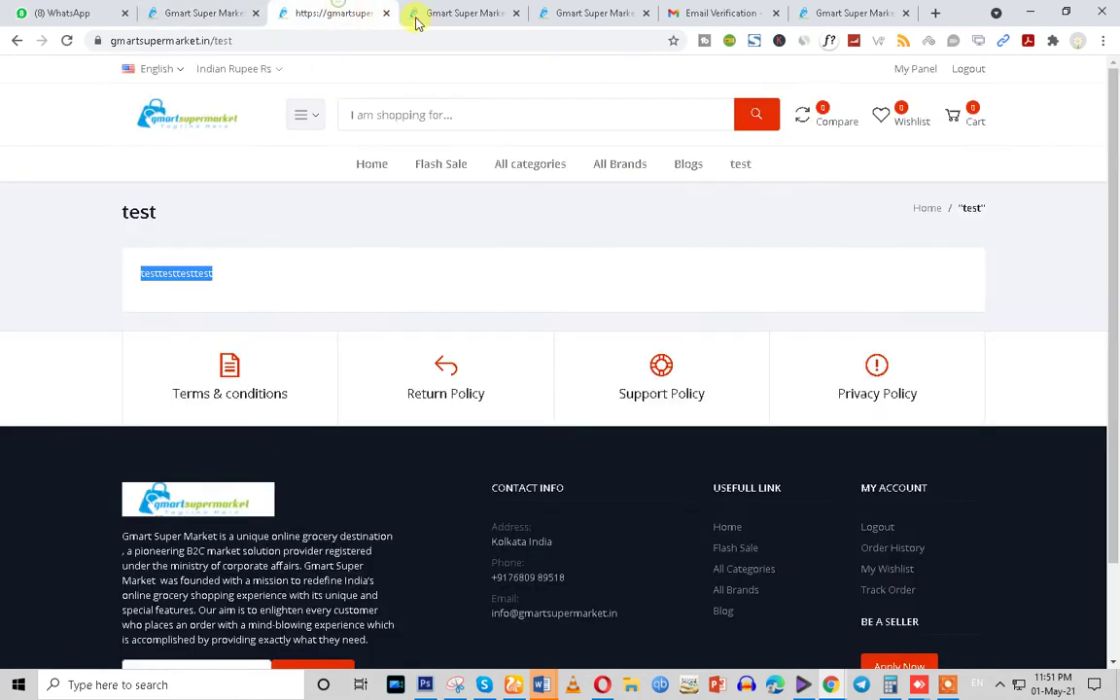
Search the storefront for 'app' and open the 'seller products' page (Rs100 per gram, 10 available)
{"action": "left_click", "coordinate": [382, 113]}
{"action": "key", "text": "ctrl+v"}
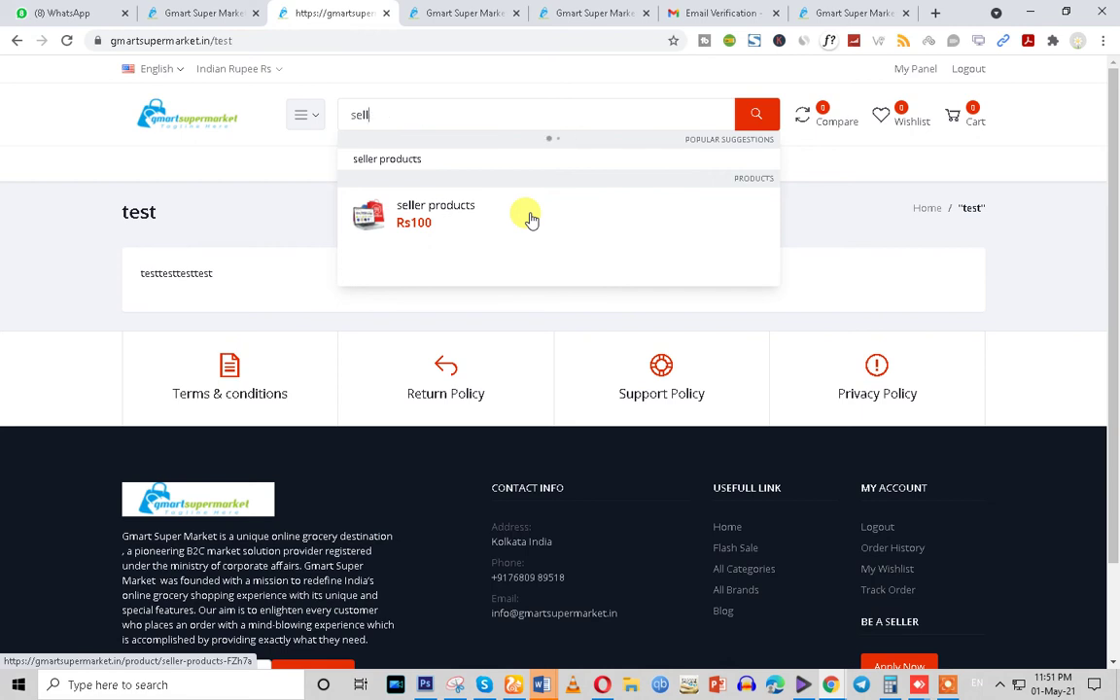
{"action": "key", "text": "BackSpace"}
{"action": "key", "text": "BackSpace"}
{"action": "key", "text": "BackSpace"}
{"action": "key", "text": "BackSpace"}
{"action": "type", "text": "app"}
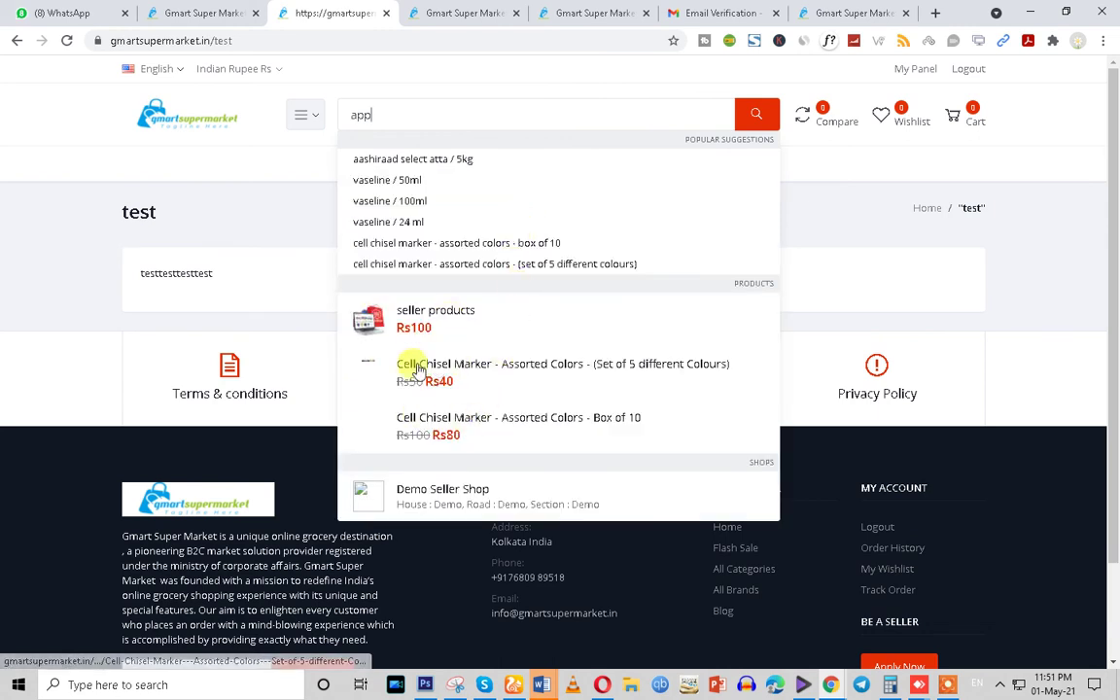
{"action": "scroll", "coordinate": [404, 454], "scroll_direction": "down", "scroll_amount": 2}
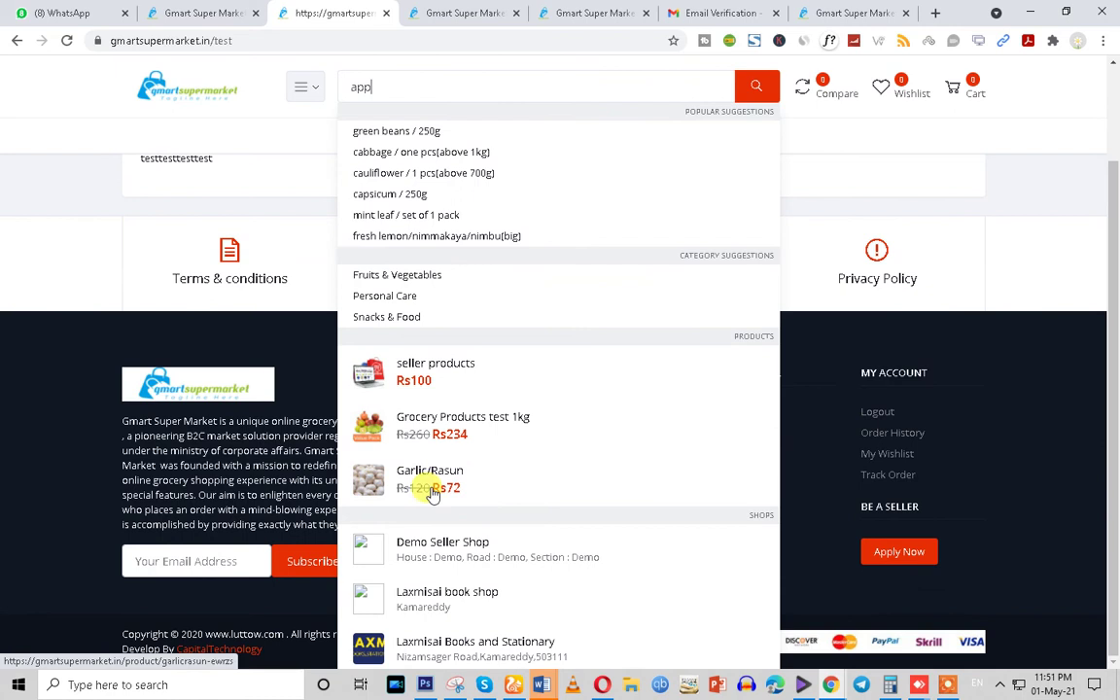
{"action": "scroll", "coordinate": [532, 497], "scroll_direction": "up", "scroll_amount": 2}
{"action": "left_click_drag", "start_coordinate": [390, 116], "coordinate": [343, 117]}
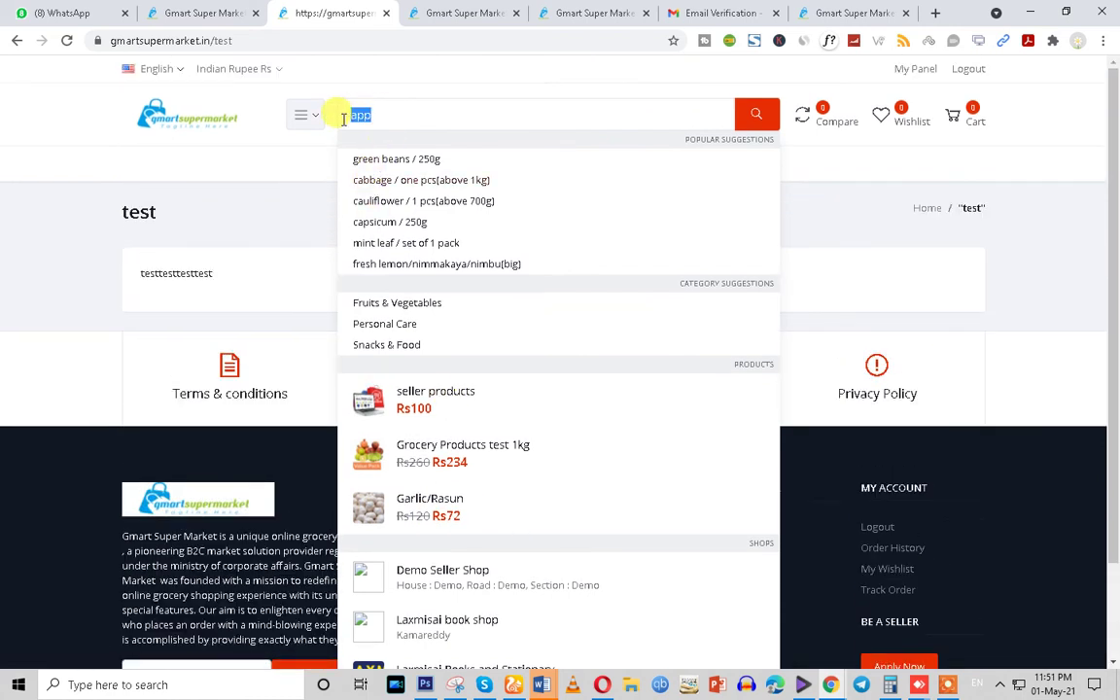
{"action": "left_click", "coordinate": [445, 395]}
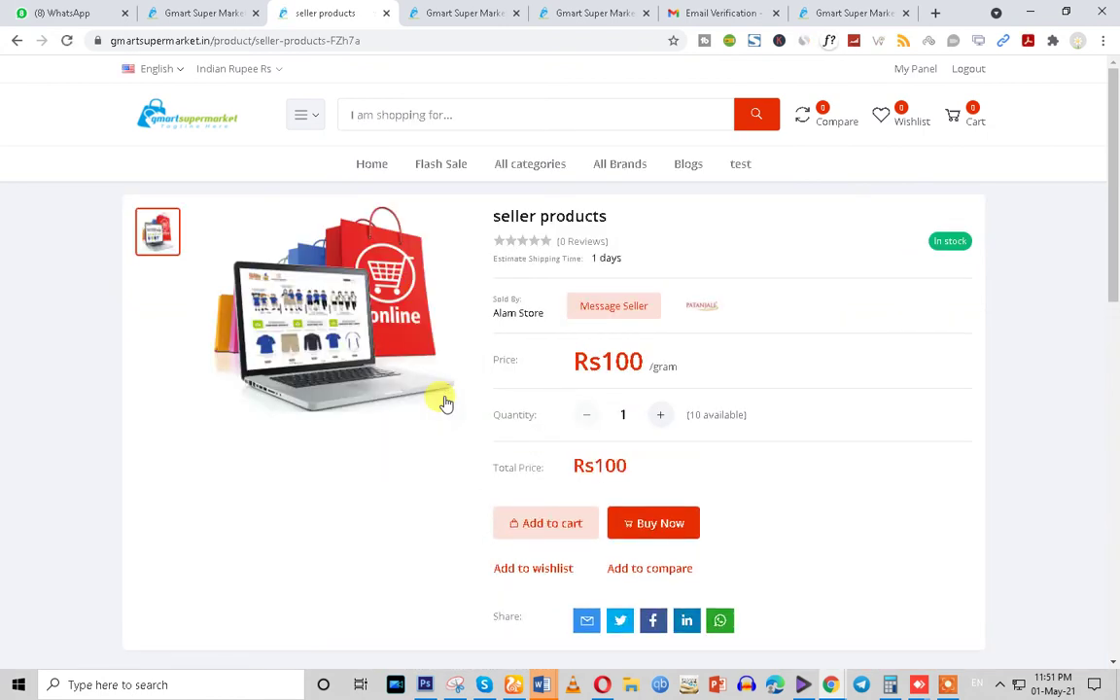
Send the seller a query about the 'seller products' item
{"action": "left_click", "coordinate": [602, 317]}
{"action": "left_click", "coordinate": [434, 330]}
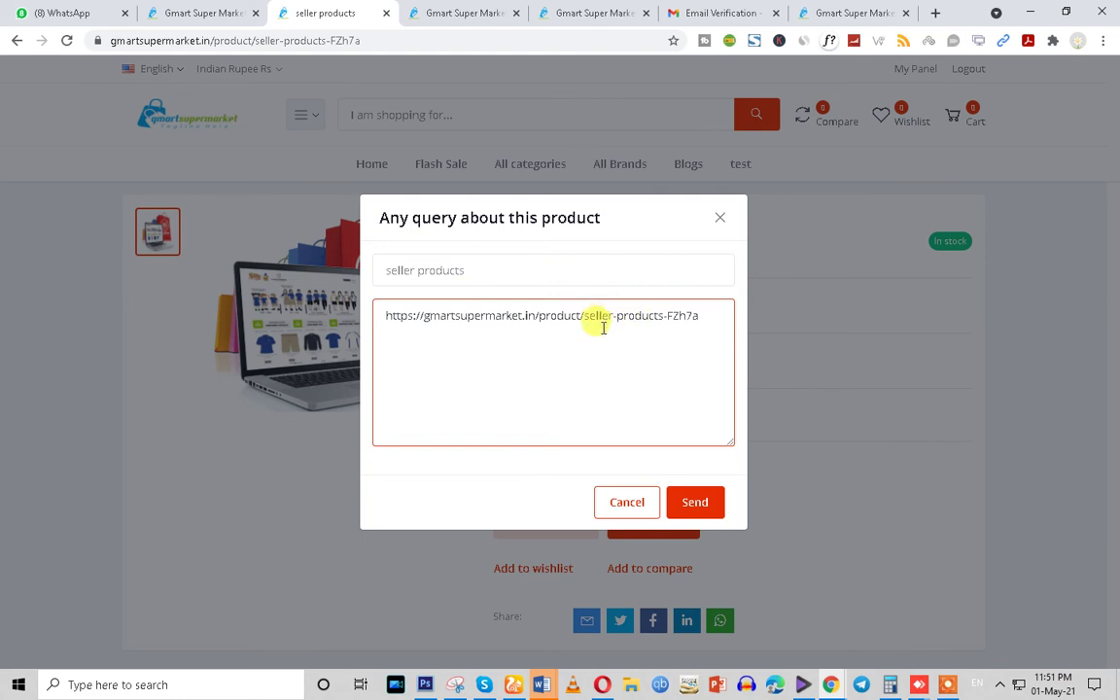
{"action": "left_click", "coordinate": [417, 271]}
{"action": "left_click", "coordinate": [522, 395]}
{"action": "left_click", "coordinate": [695, 503]}
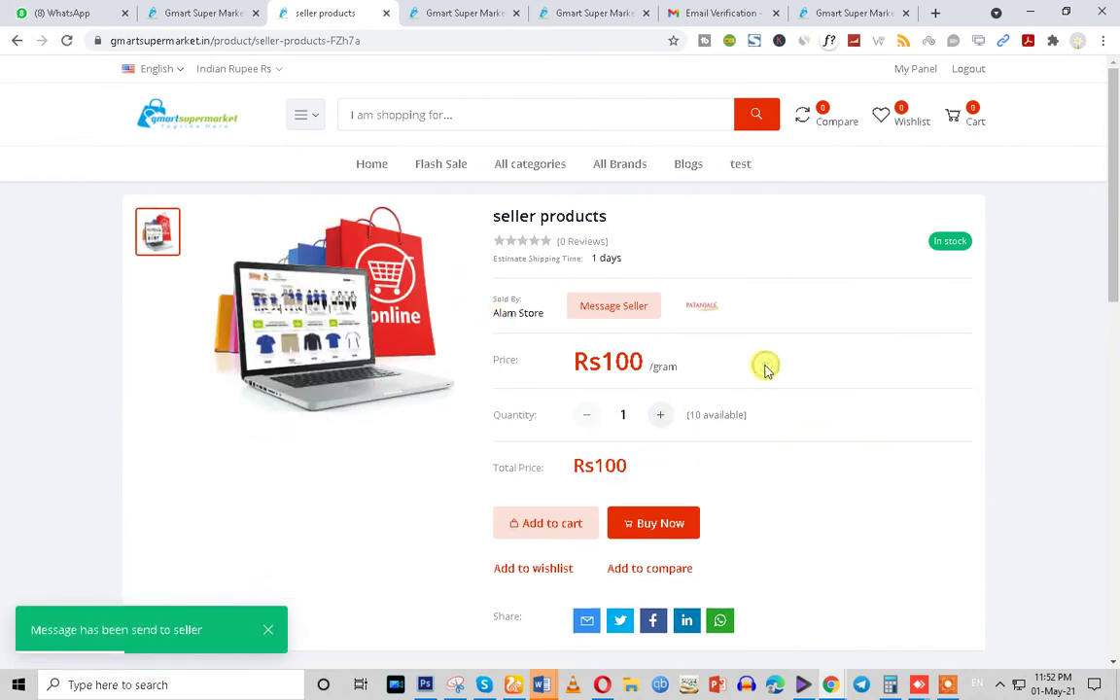
Buy the product right away and continue checkout to Shipping Info
{"action": "scroll", "coordinate": [765, 369], "scroll_direction": "down", "scroll_amount": 2}
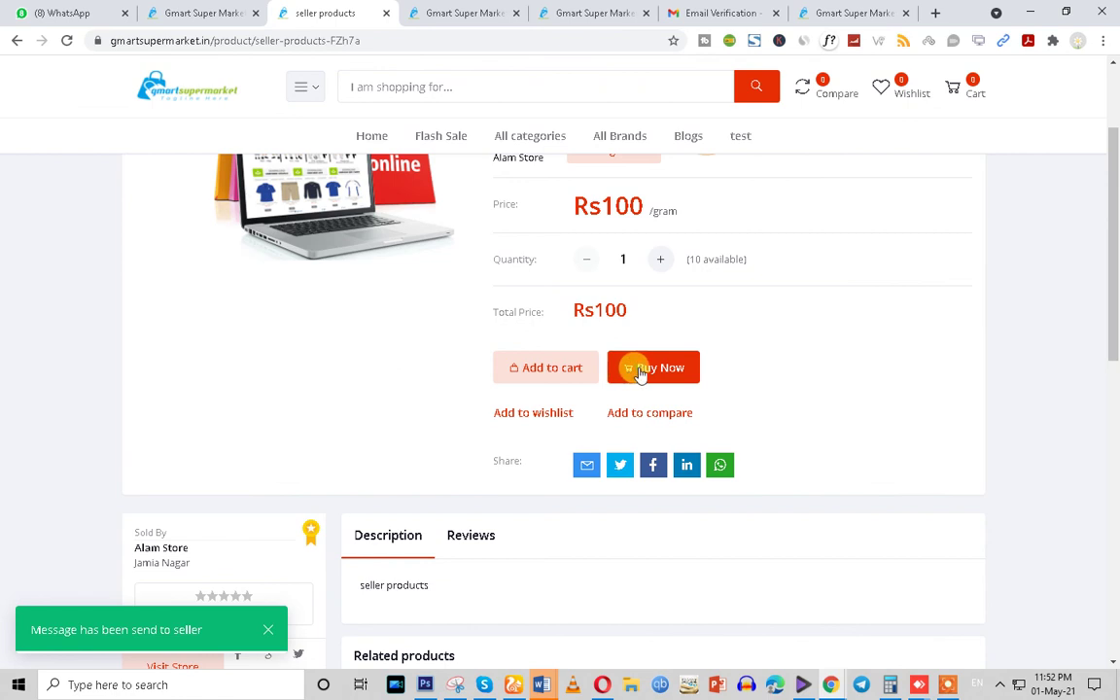
{"action": "left_click", "coordinate": [639, 373]}
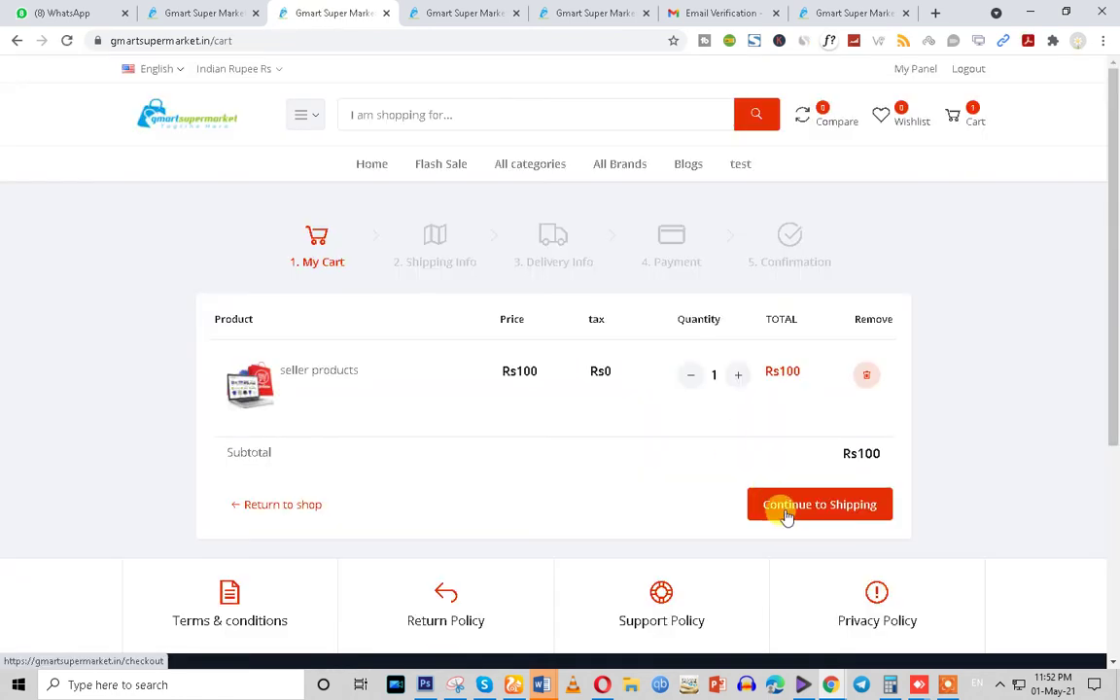
{"action": "left_click", "coordinate": [788, 515]}
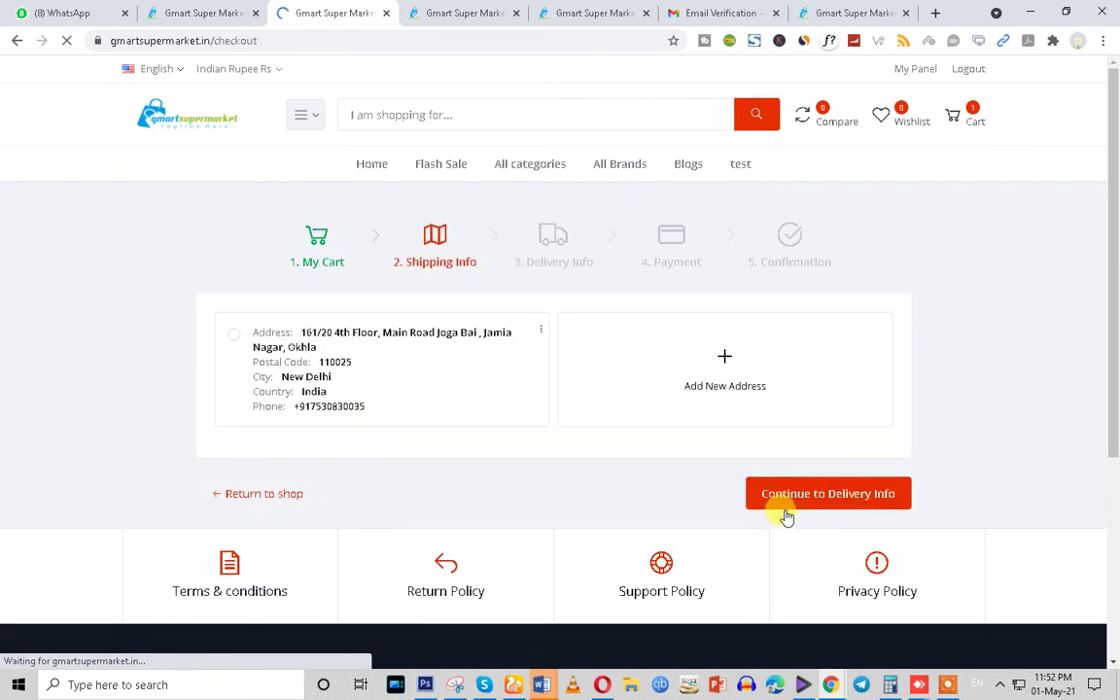
Start a new delivery address with Country India and an address line, finding no cities offered
{"action": "left_click", "coordinate": [696, 374]}
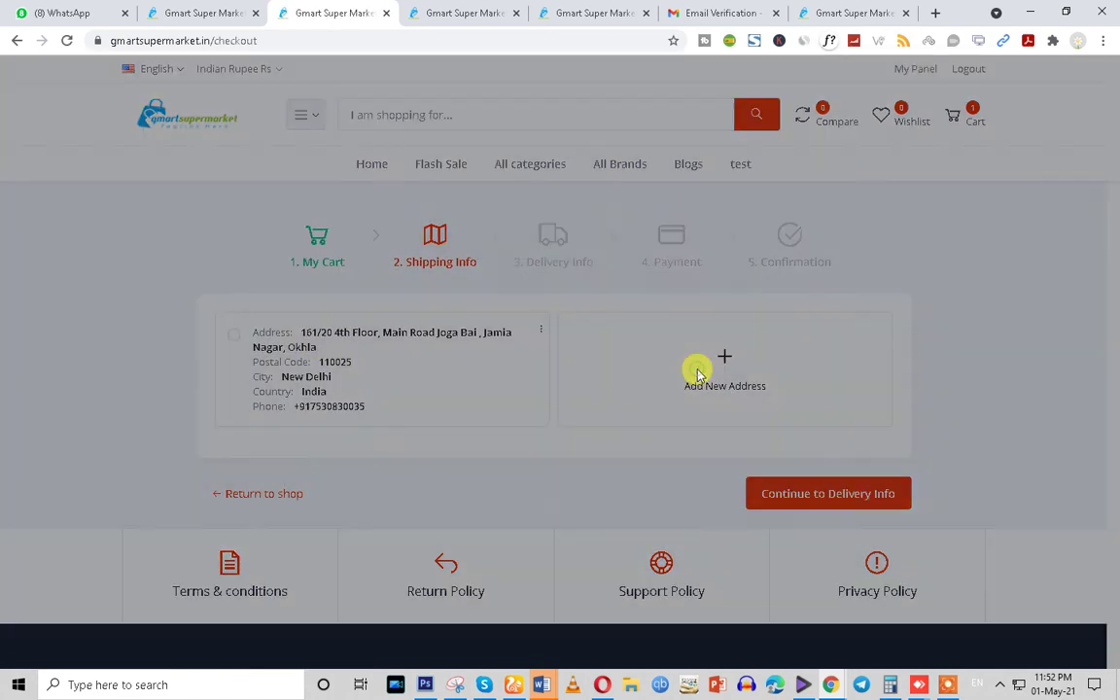
{"action": "left_click", "coordinate": [482, 260]}
{"action": "left_click", "coordinate": [486, 223]}
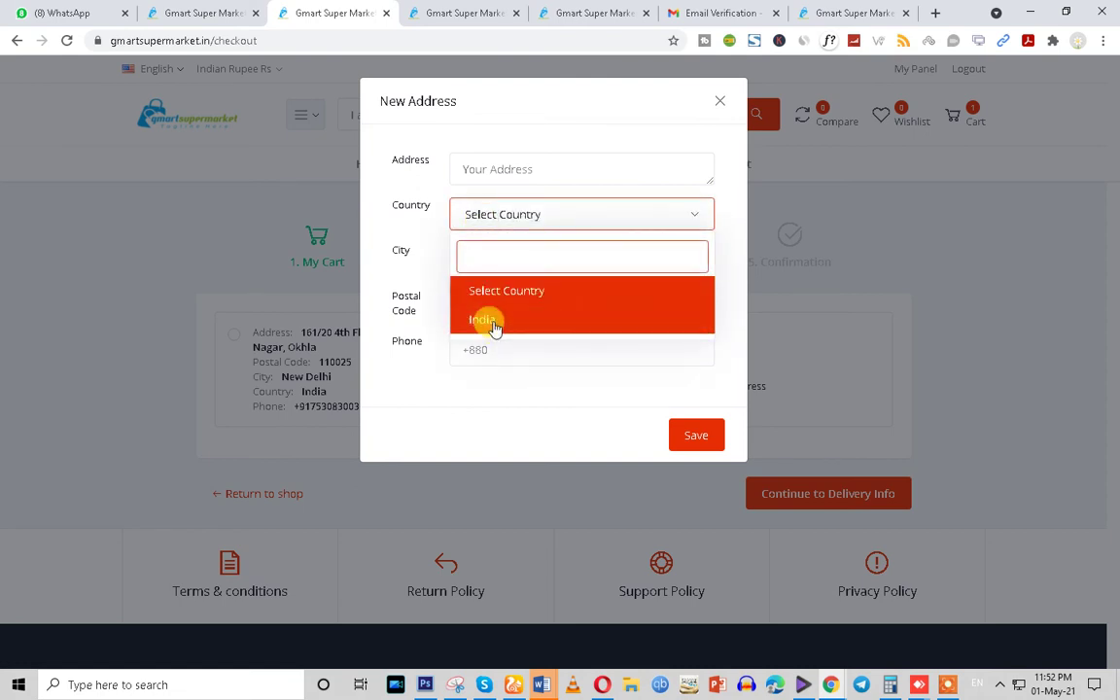
{"action": "left_click", "coordinate": [490, 323]}
{"action": "left_click", "coordinate": [486, 265]}
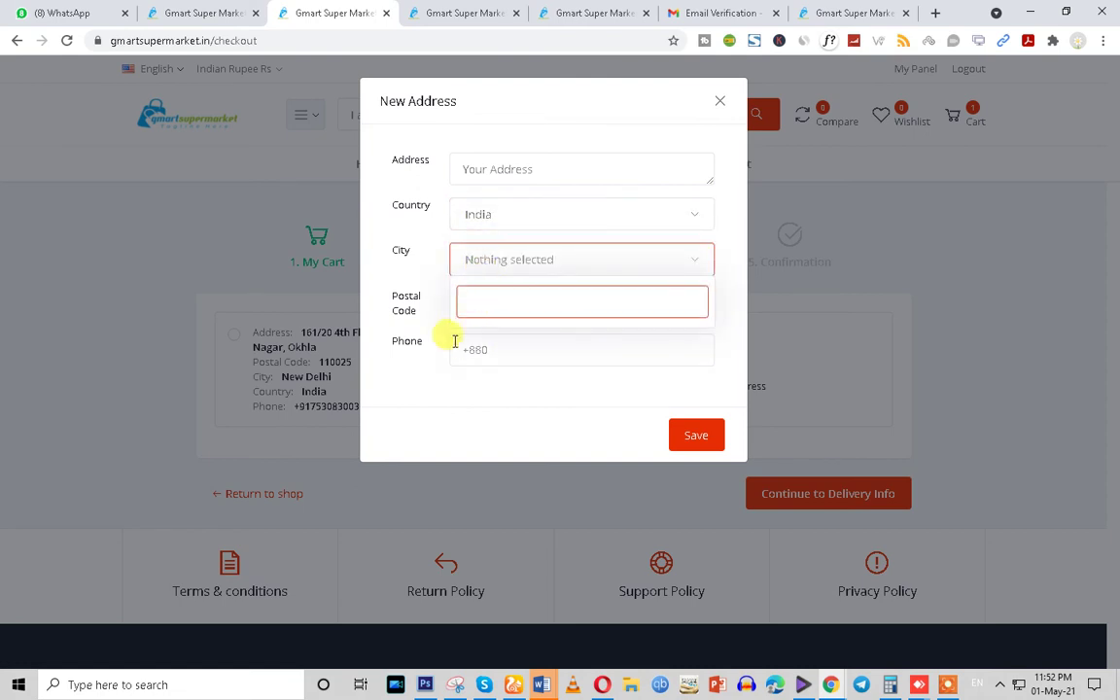
{"action": "left_click", "coordinate": [485, 160]}
{"action": "left_click", "coordinate": [474, 264]}
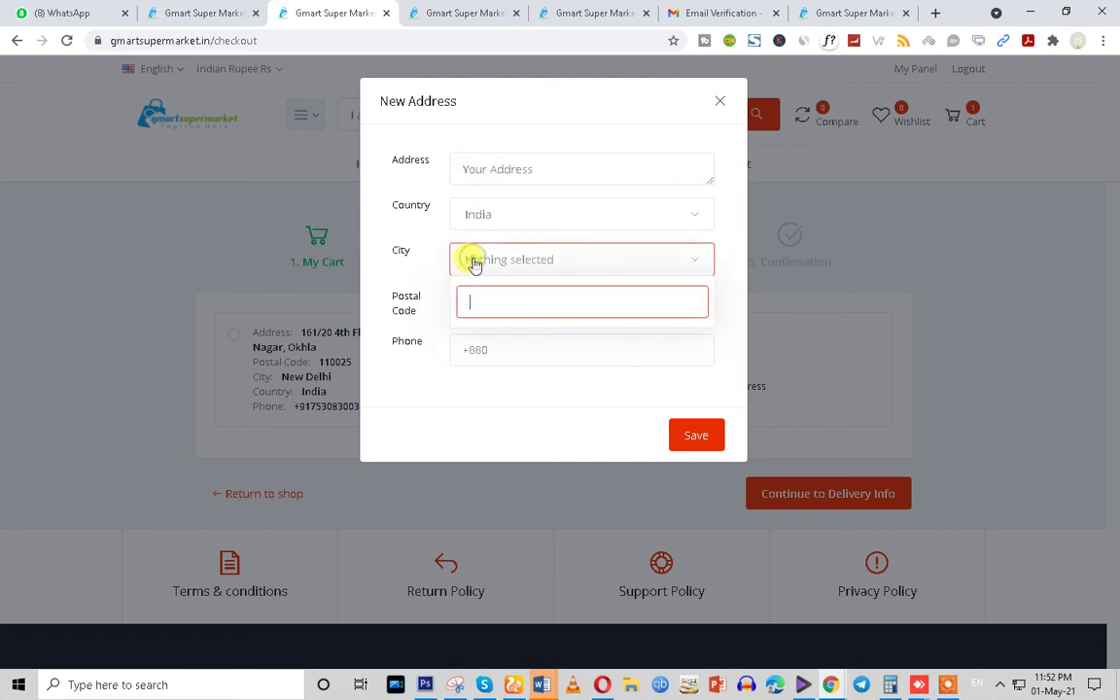
{"action": "left_click", "coordinate": [483, 169]}
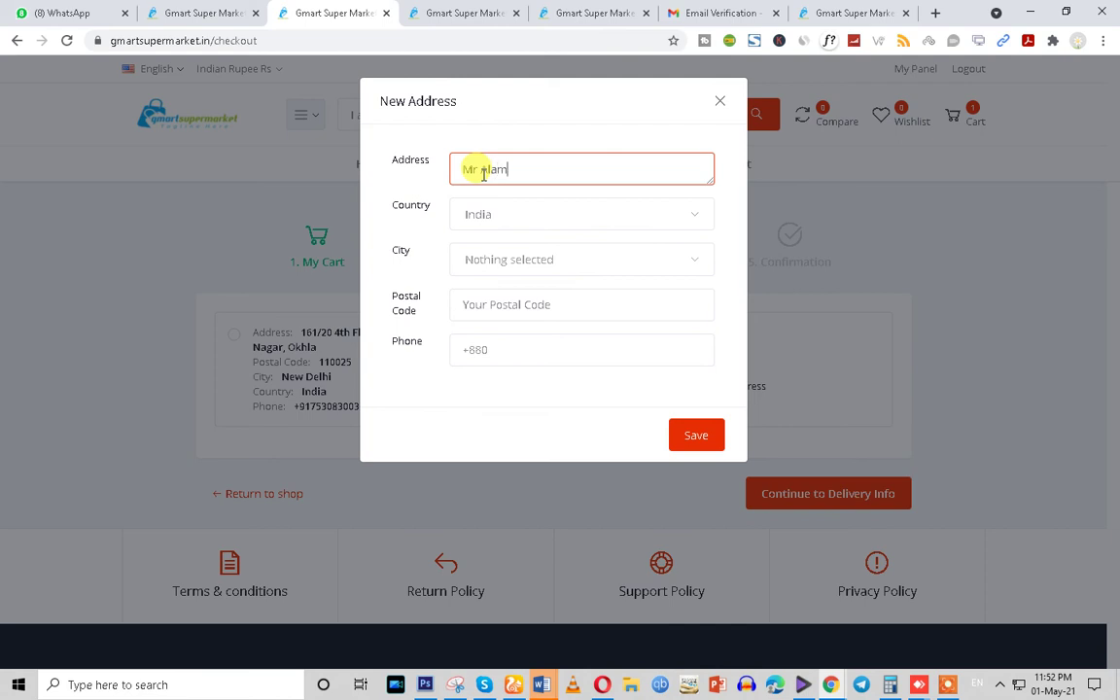
{"action": "left_click", "coordinate": [484, 259]}
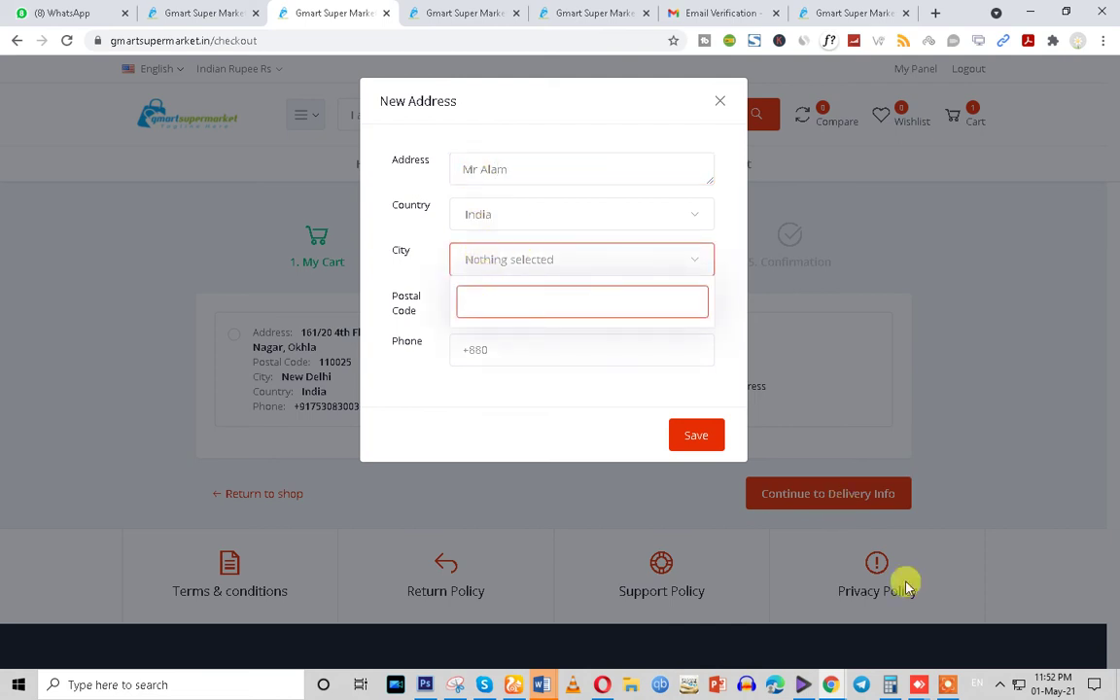
Return to the checkout page, then switch to the admin Seller Products tab
{"action": "left_click", "coordinate": [829, 684]}
{"action": "left_click", "coordinate": [542, 630]}
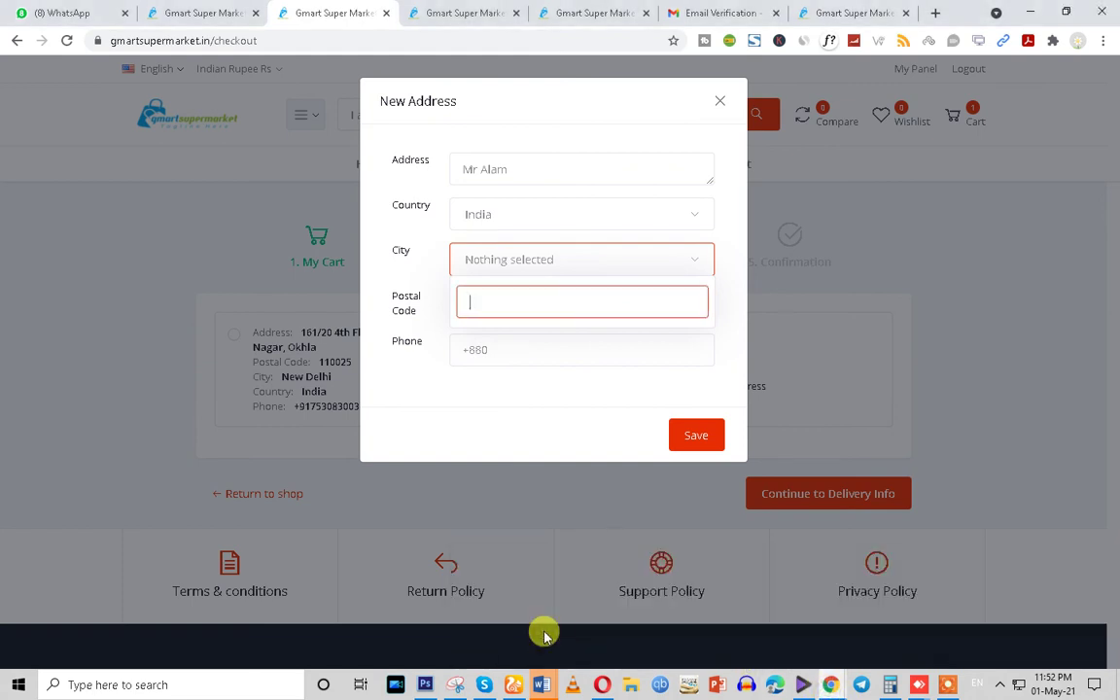
{"action": "left_click", "coordinate": [220, 11]}
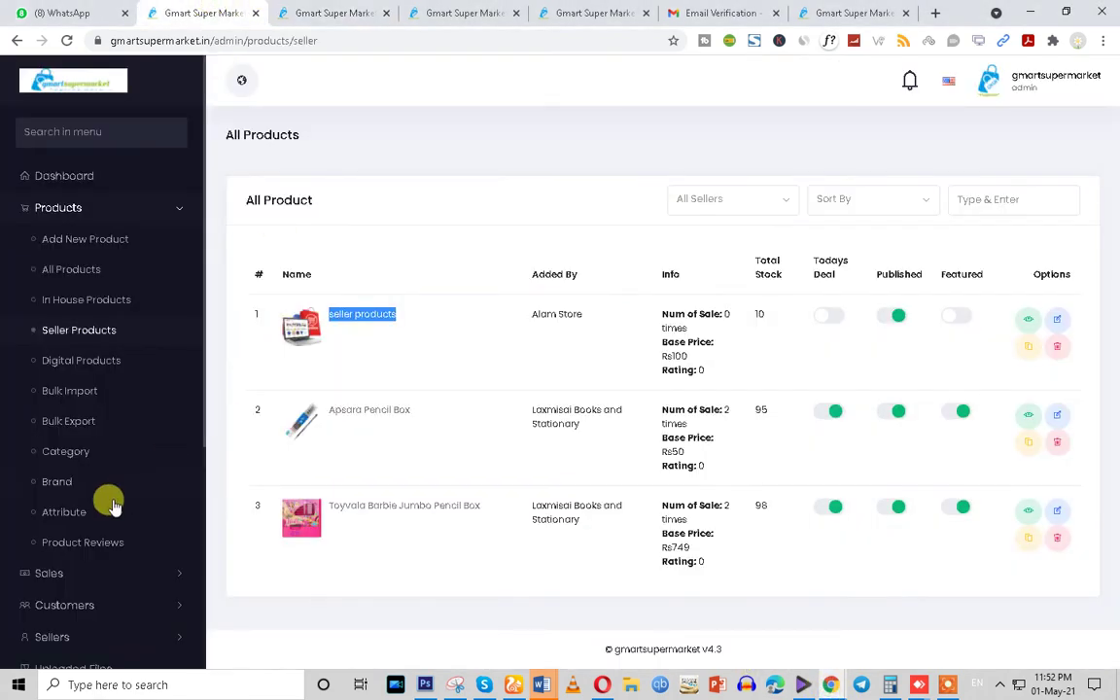
Check the admin Shipping Cities list (Nizamabad, Lingapoor, Adloor), then close the checkout's New Address form
{"action": "scroll", "coordinate": [107, 510], "scroll_direction": "down", "scroll_amount": 4}
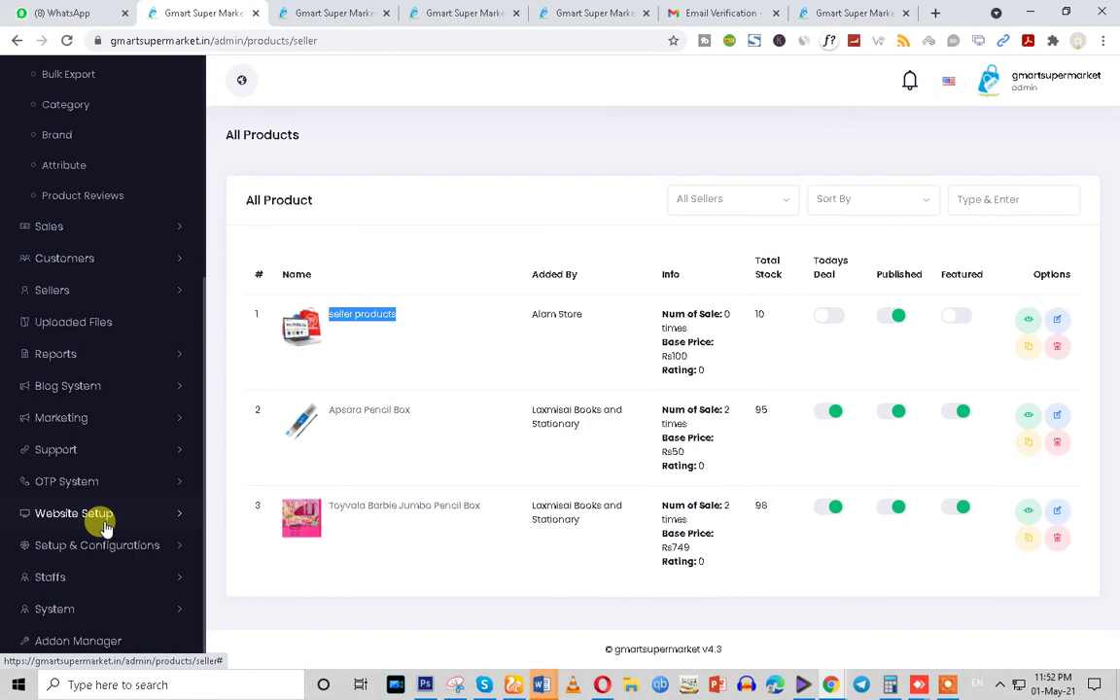
{"action": "left_click", "coordinate": [127, 546]}
{"action": "scroll", "coordinate": [126, 551], "scroll_direction": "down", "scroll_amount": 4}
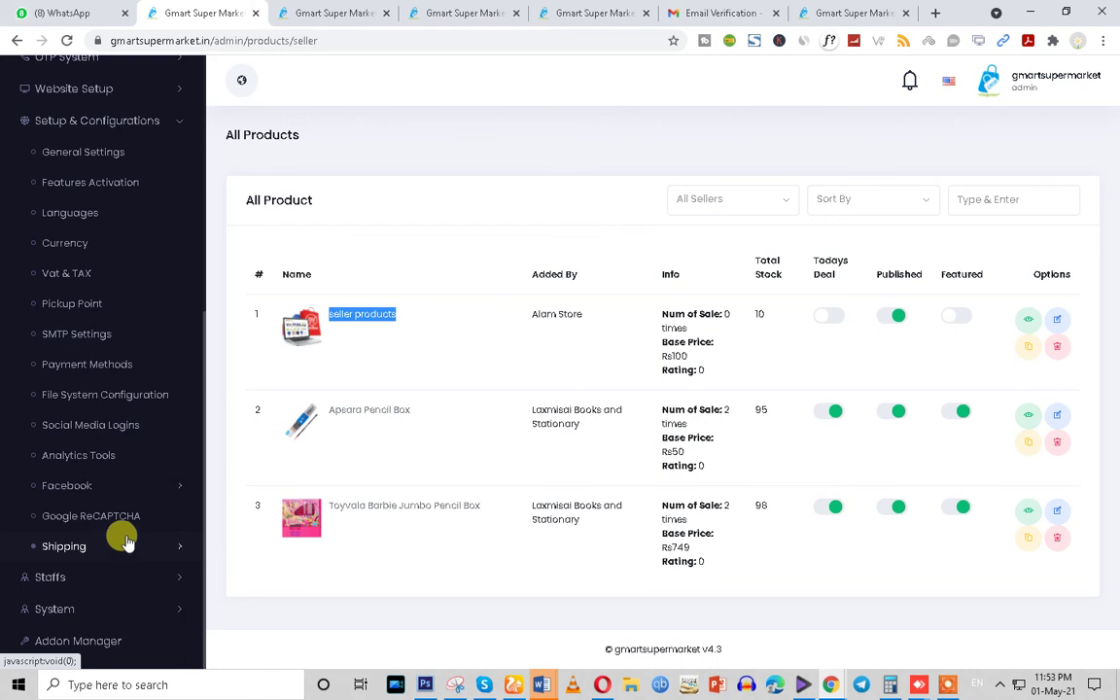
{"action": "scroll", "coordinate": [118, 533], "scroll_direction": "up", "scroll_amount": 1}
{"action": "scroll", "coordinate": [118, 533], "scroll_direction": "down", "scroll_amount": 1}
{"action": "left_click", "coordinate": [126, 547]}
{"action": "scroll", "coordinate": [126, 546], "scroll_direction": "down", "scroll_amount": 2}
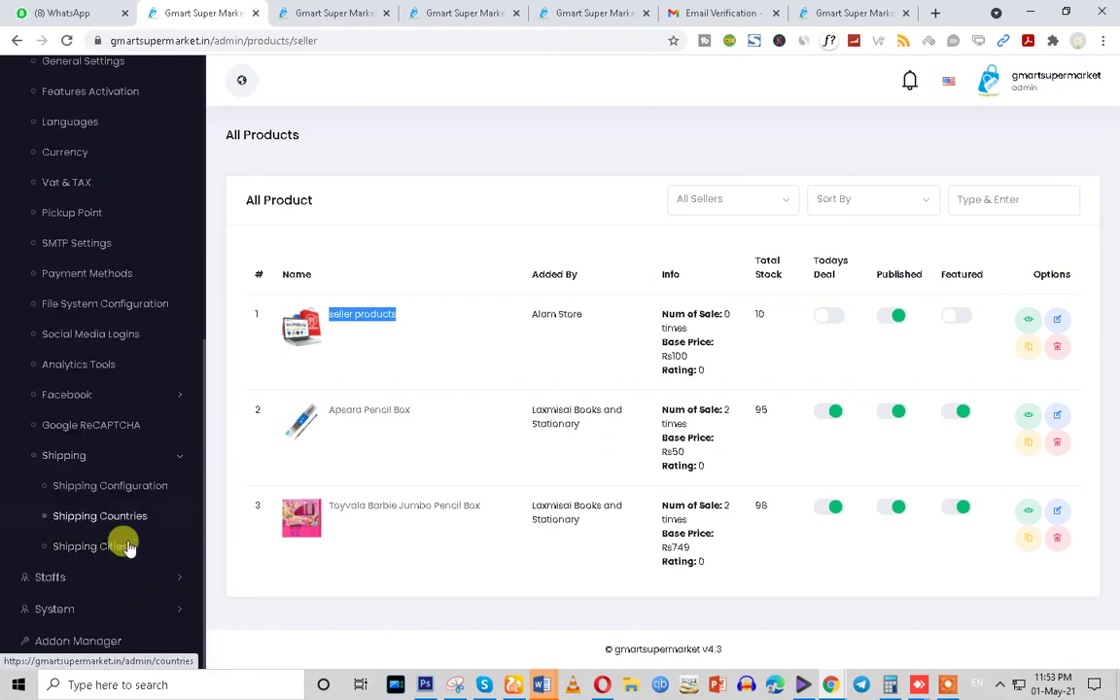
{"action": "left_click", "coordinate": [85, 548]}
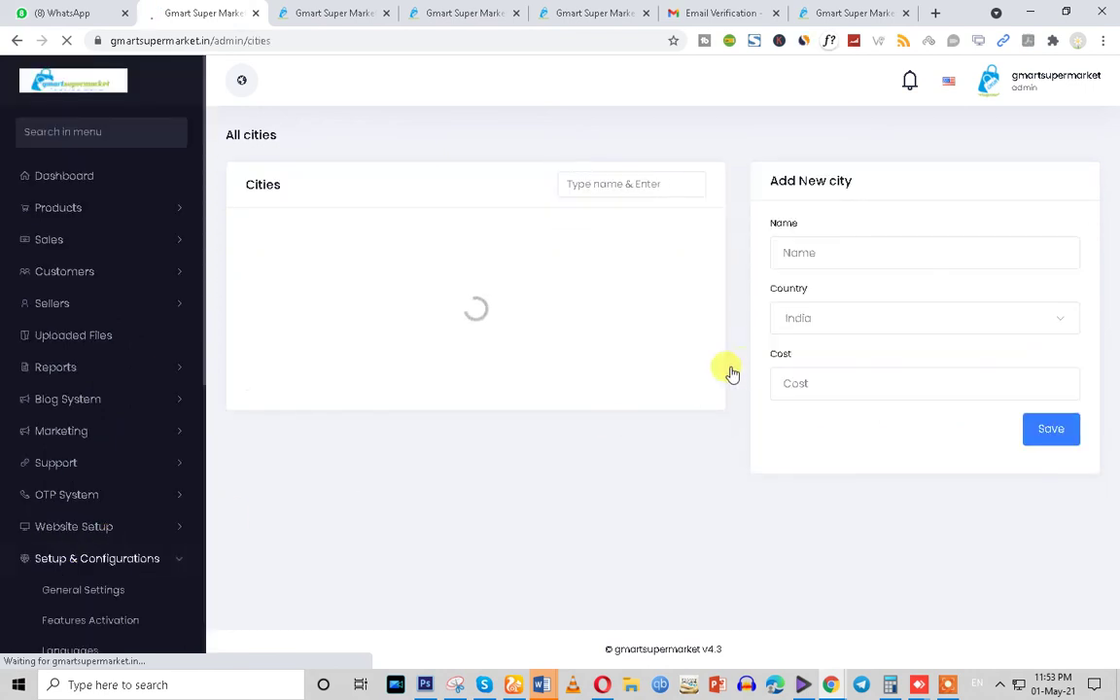
{"action": "left_click", "coordinate": [825, 251]}
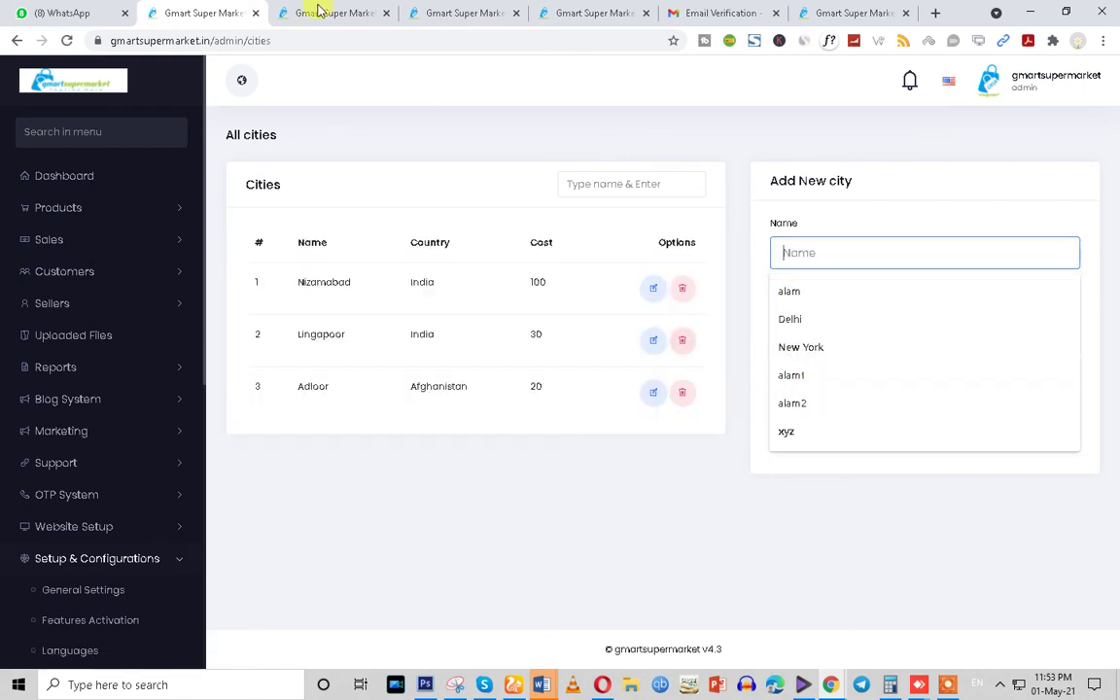
{"action": "left_click", "coordinate": [335, 12]}
{"action": "left_click", "coordinate": [722, 96]}
Select the saved delivery address and continue to Delivery Info
{"action": "left_click", "coordinate": [233, 333]}
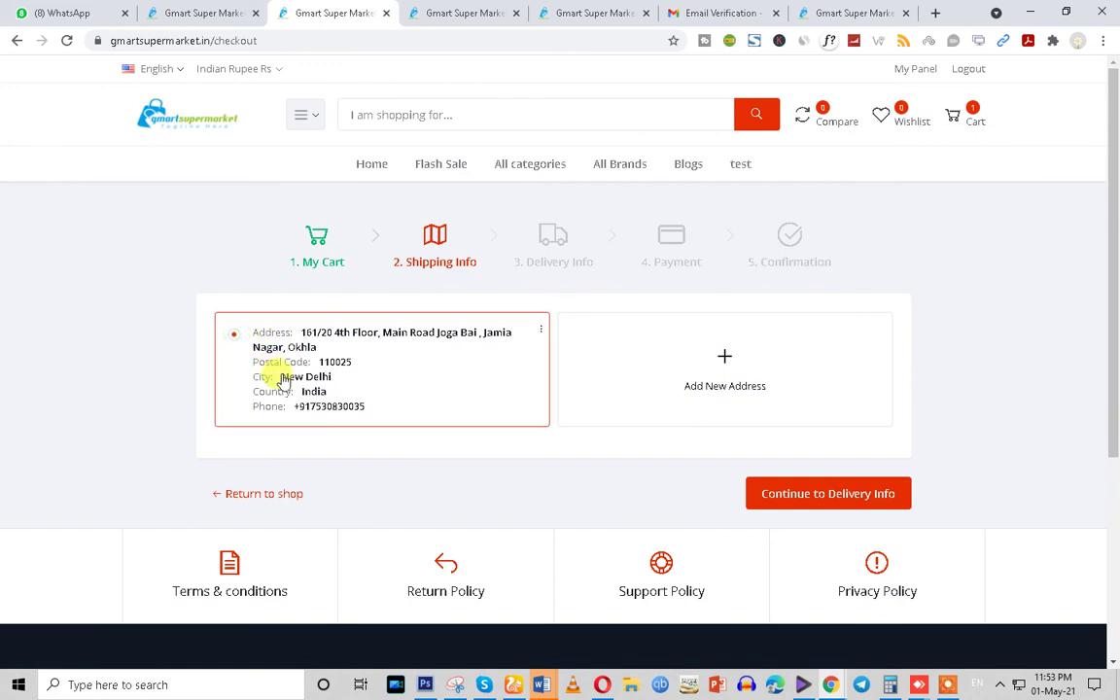
{"action": "left_click", "coordinate": [809, 497]}
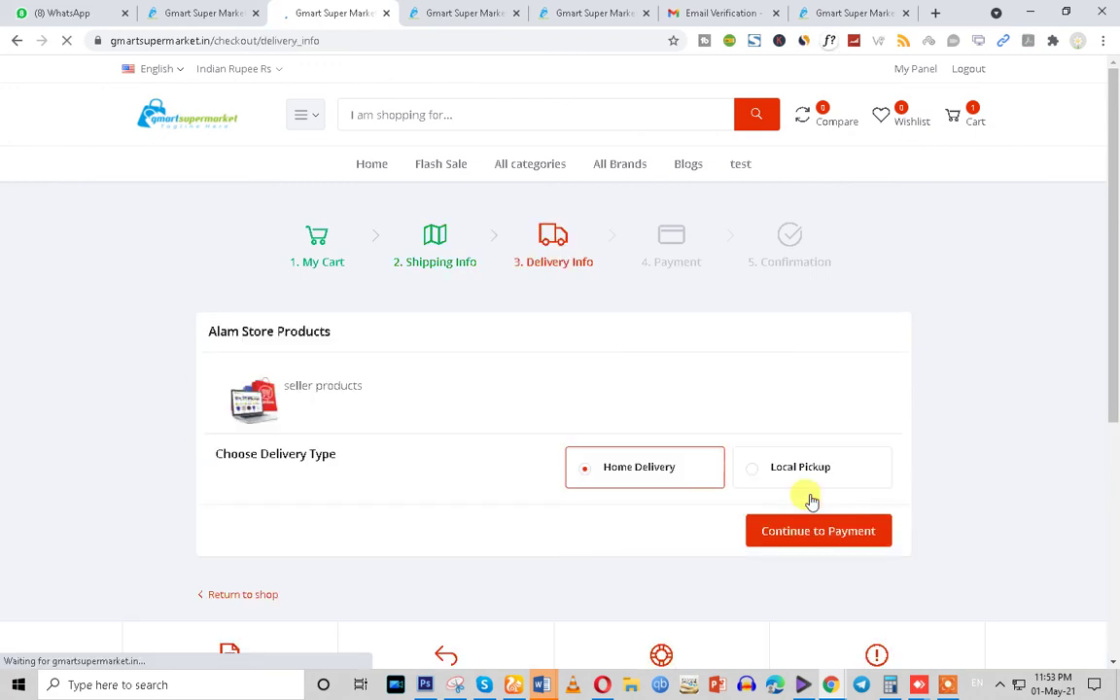
{"action": "scroll", "coordinate": [600, 489], "scroll_direction": "down", "scroll_amount": 1}
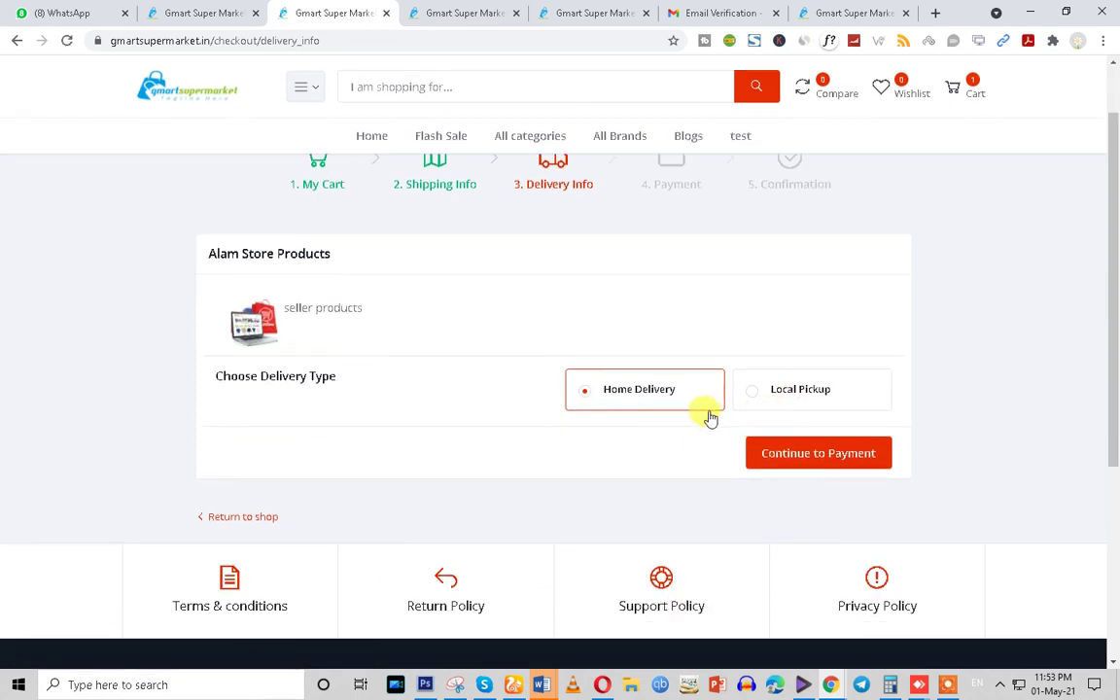
Try Local Pickup with a pickup point, then switch back to Home Delivery
{"action": "left_click", "coordinate": [747, 400]}
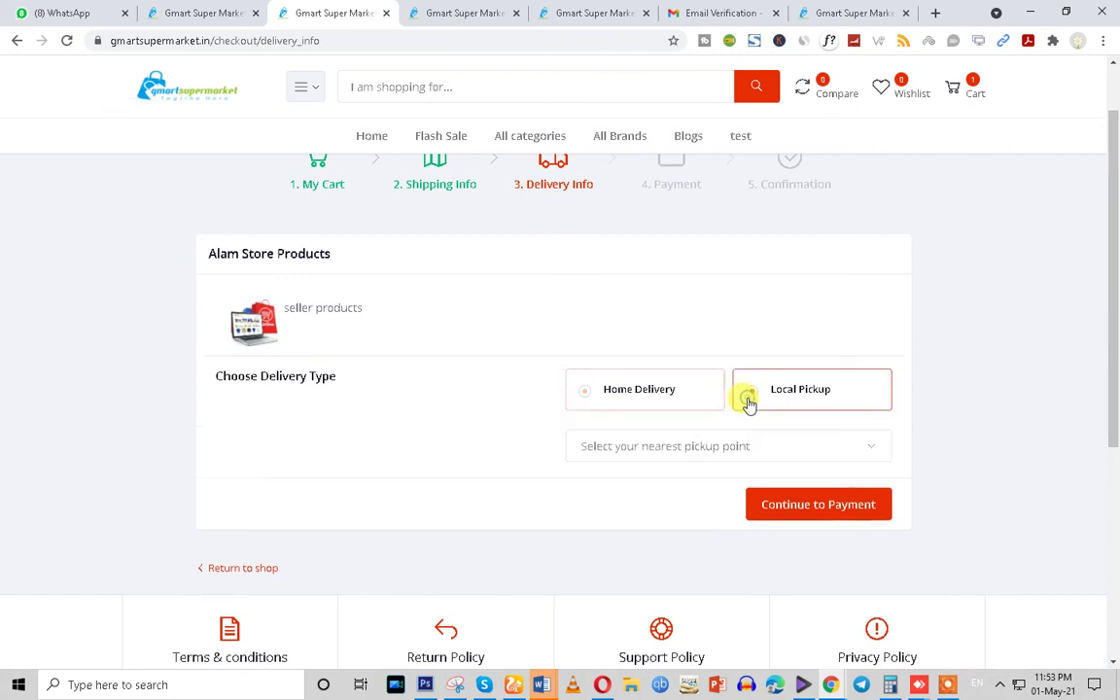
{"action": "left_click", "coordinate": [673, 445]}
{"action": "scroll", "coordinate": [647, 535], "scroll_direction": "down", "scroll_amount": 3}
{"action": "scroll", "coordinate": [656, 517], "scroll_direction": "up", "scroll_amount": 3}
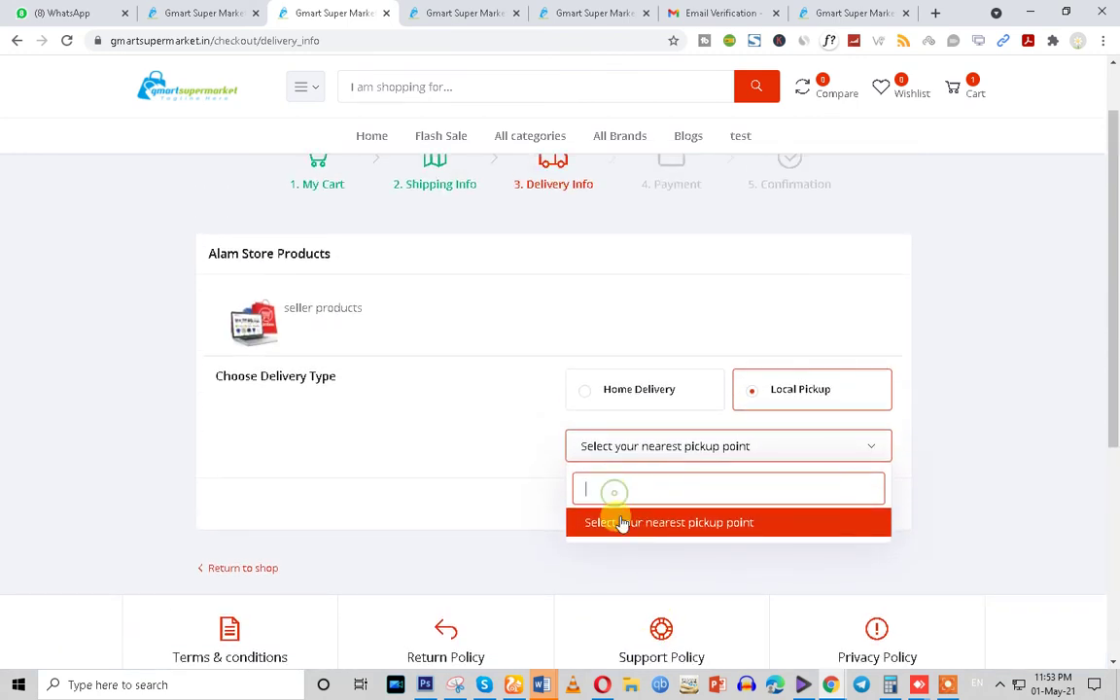
{"action": "left_click", "coordinate": [619, 519]}
{"action": "left_click", "coordinate": [667, 455]}
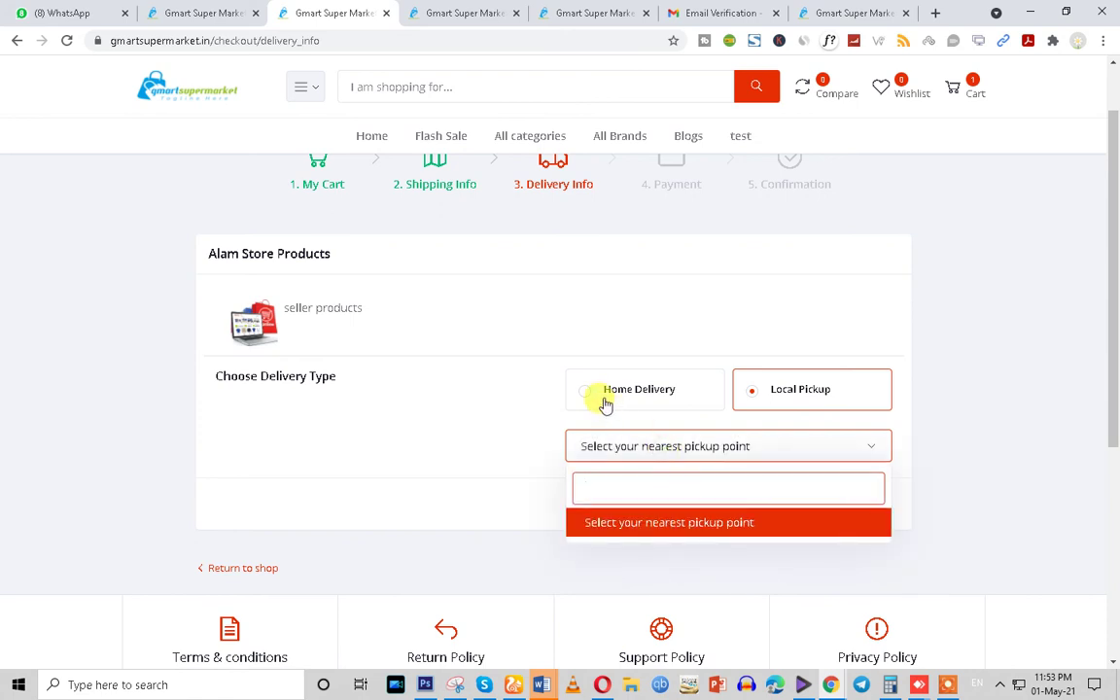
{"action": "left_click", "coordinate": [600, 398]}
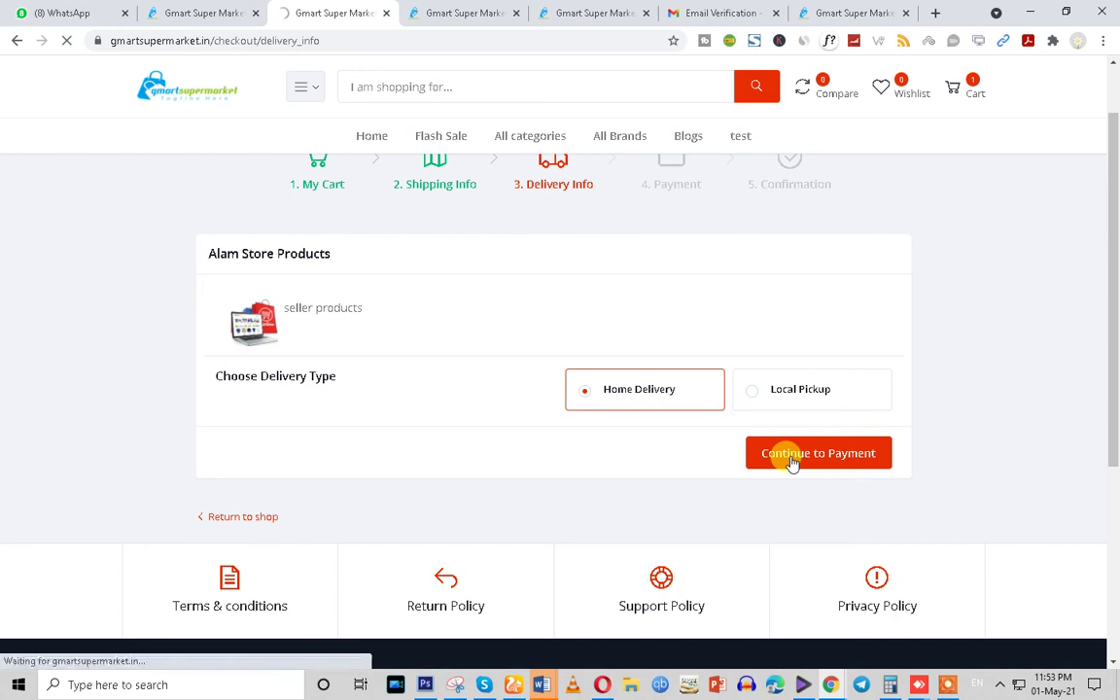
{"action": "scroll", "coordinate": [792, 464], "scroll_direction": "down", "scroll_amount": 3}
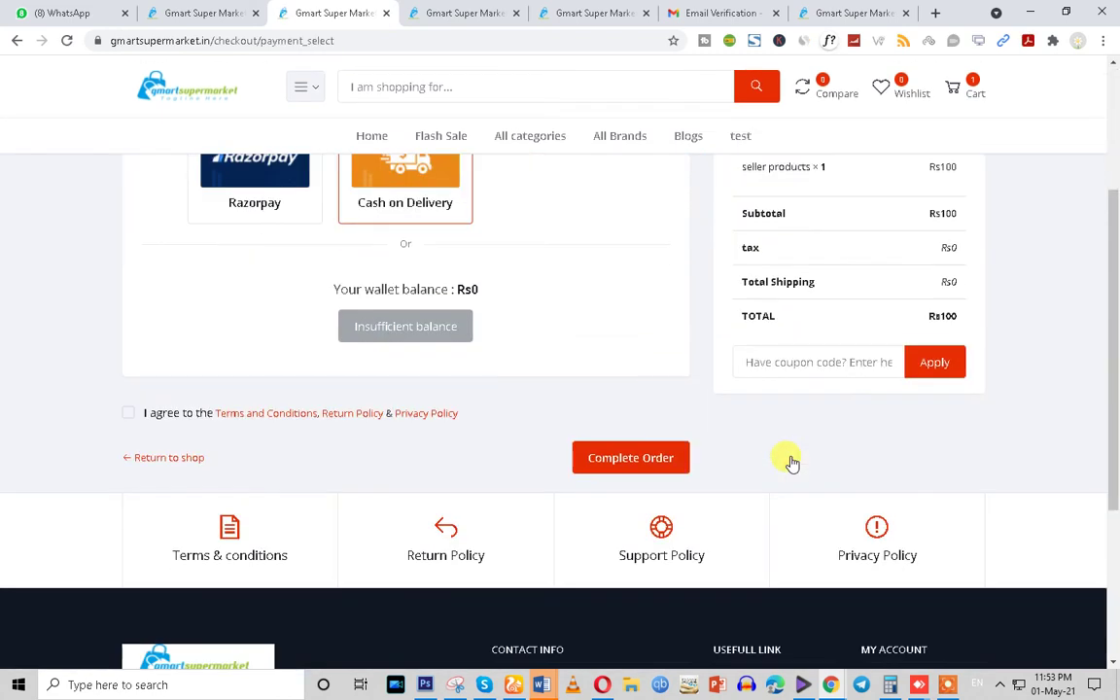
{"action": "scroll", "coordinate": [873, 425], "scroll_direction": "up", "scroll_amount": 3}
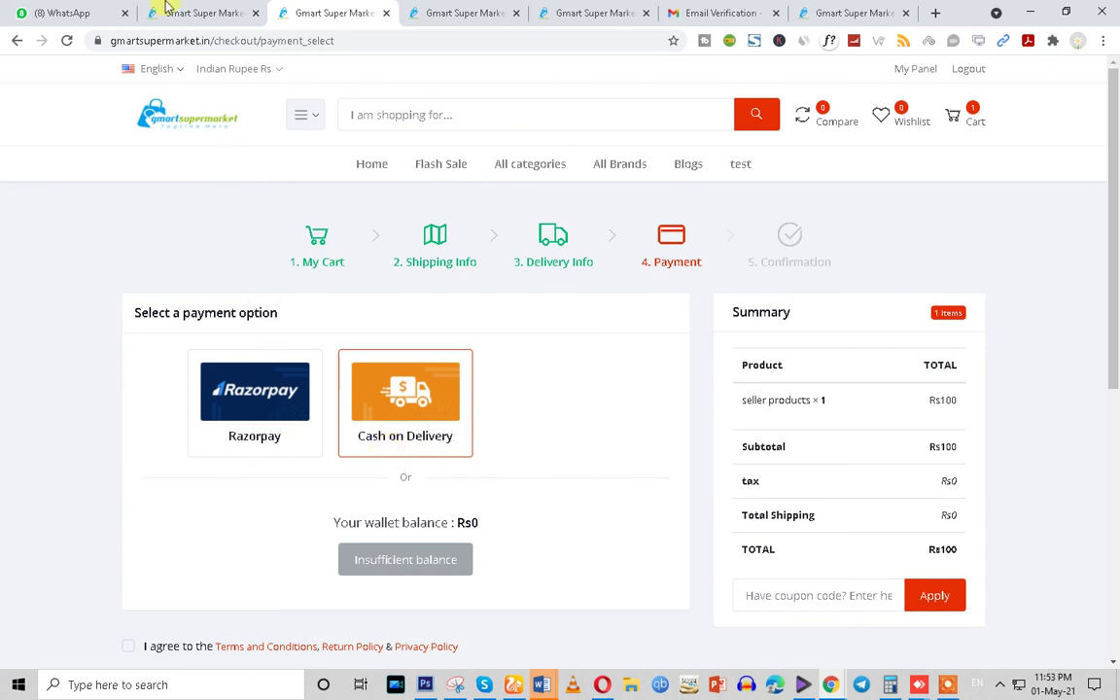
Review the admin SMTP mail settings under Setup & Configurations
{"action": "left_click", "coordinate": [167, 8]}
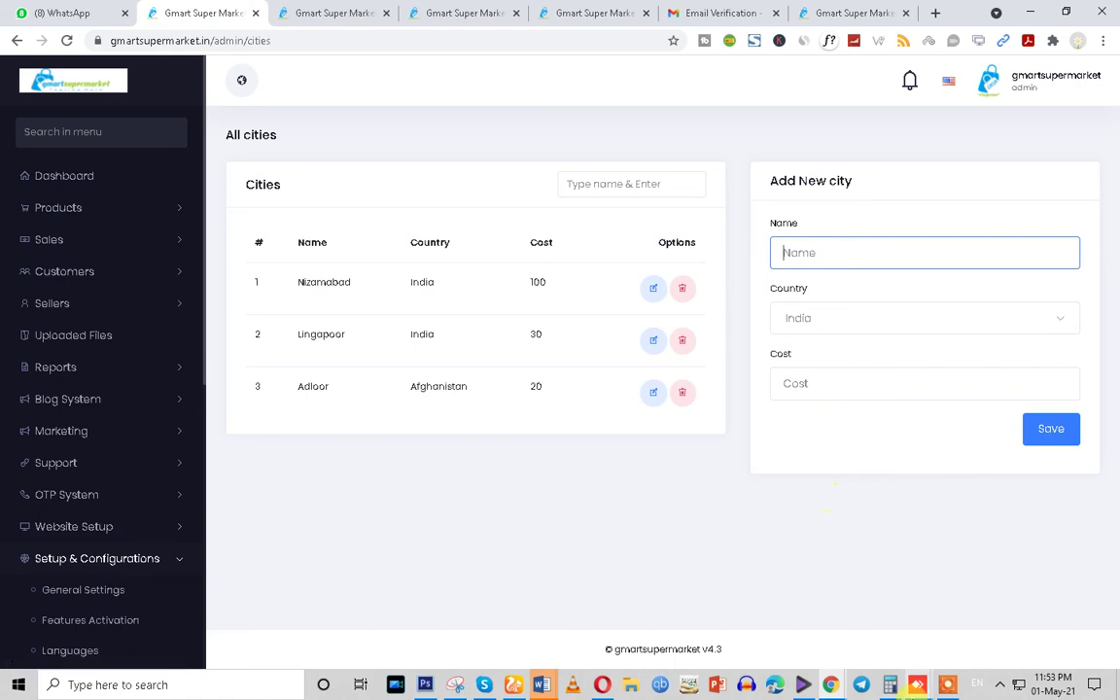
{"action": "left_click", "coordinate": [923, 688]}
{"action": "left_click", "coordinate": [608, 659]}
{"action": "left_click", "coordinate": [1039, 627]}
{"action": "scroll", "coordinate": [105, 587], "scroll_direction": "down", "scroll_amount": 4}
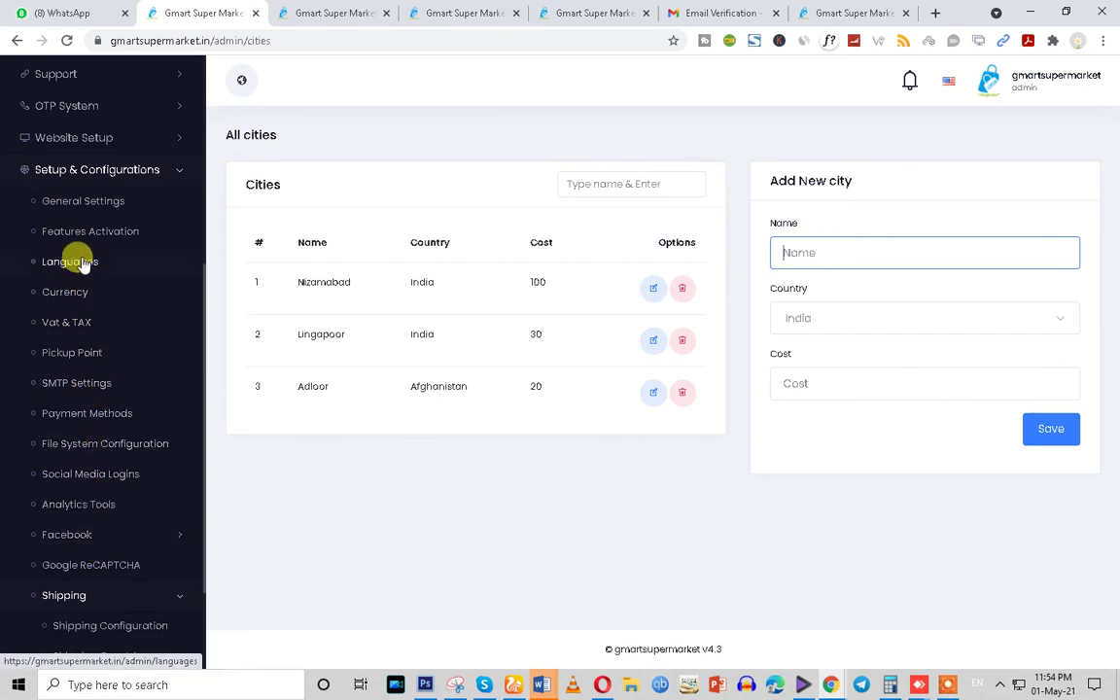
{"action": "scroll", "coordinate": [78, 243], "scroll_direction": "up", "scroll_amount": 1}
{"action": "left_click", "coordinate": [78, 461]}
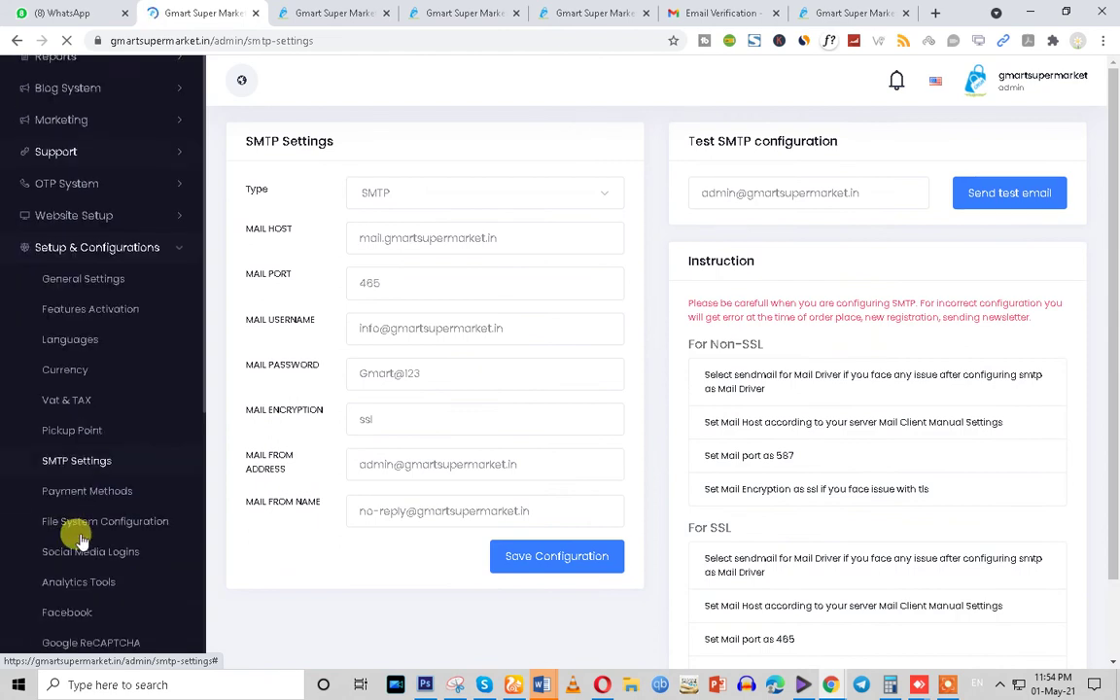
{"action": "scroll", "coordinate": [97, 477], "scroll_direction": "down", "scroll_amount": 1}
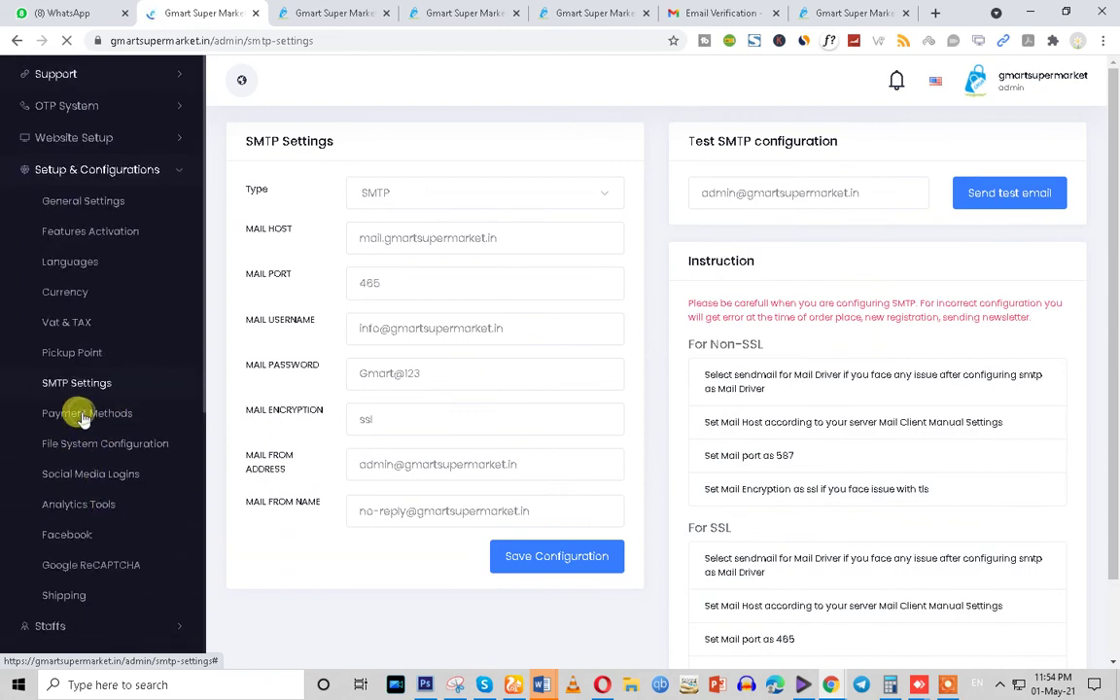
{"action": "scroll", "coordinate": [137, 480], "scroll_direction": "down", "scroll_amount": 1}
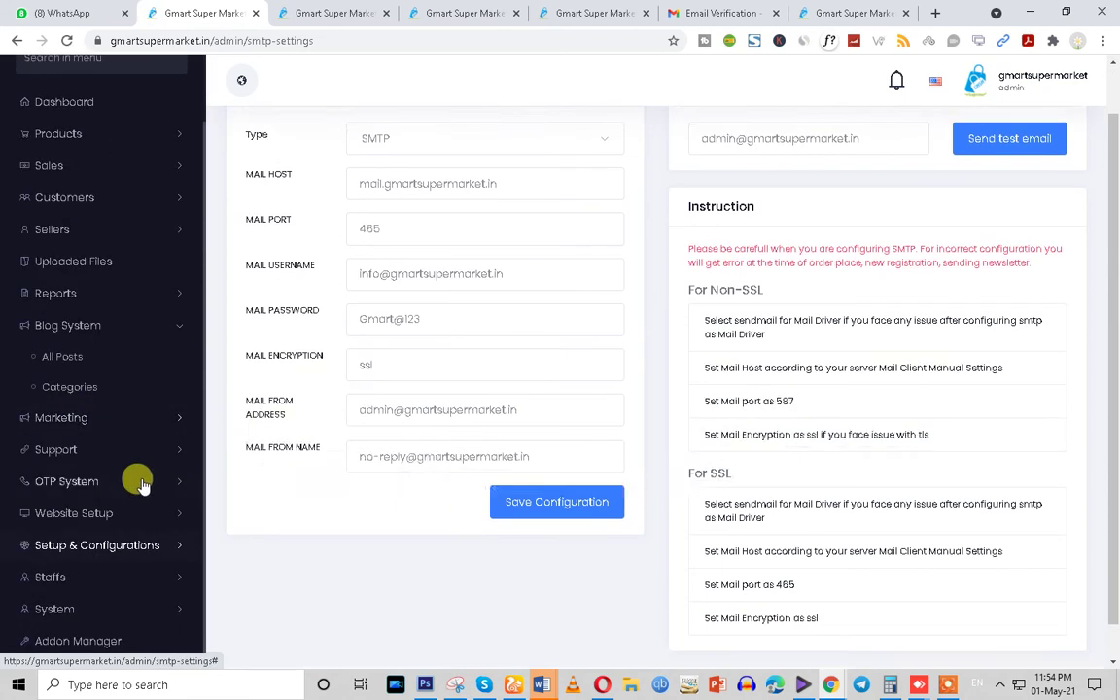
Review the Payment Methods credentials down to Payhere's USD currency, then return to checkout
{"action": "left_click", "coordinate": [149, 544]}
{"action": "scroll", "coordinate": [146, 544], "scroll_direction": "down", "scroll_amount": 1}
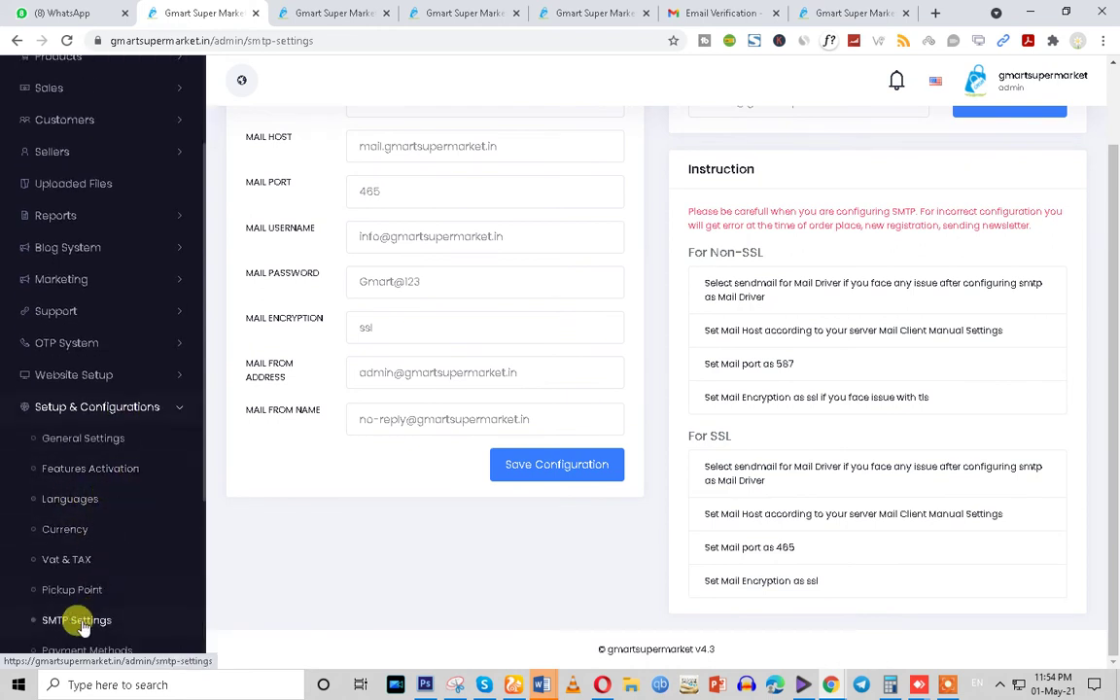
{"action": "scroll", "coordinate": [74, 627], "scroll_direction": "down", "scroll_amount": 1}
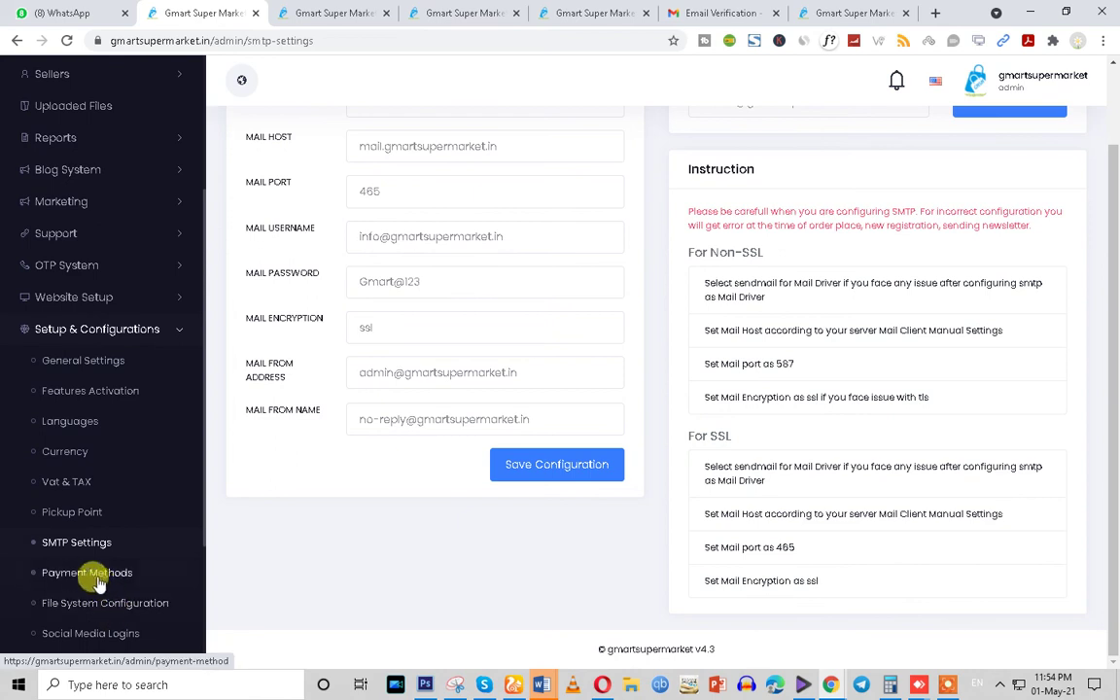
{"action": "left_click", "coordinate": [92, 575]}
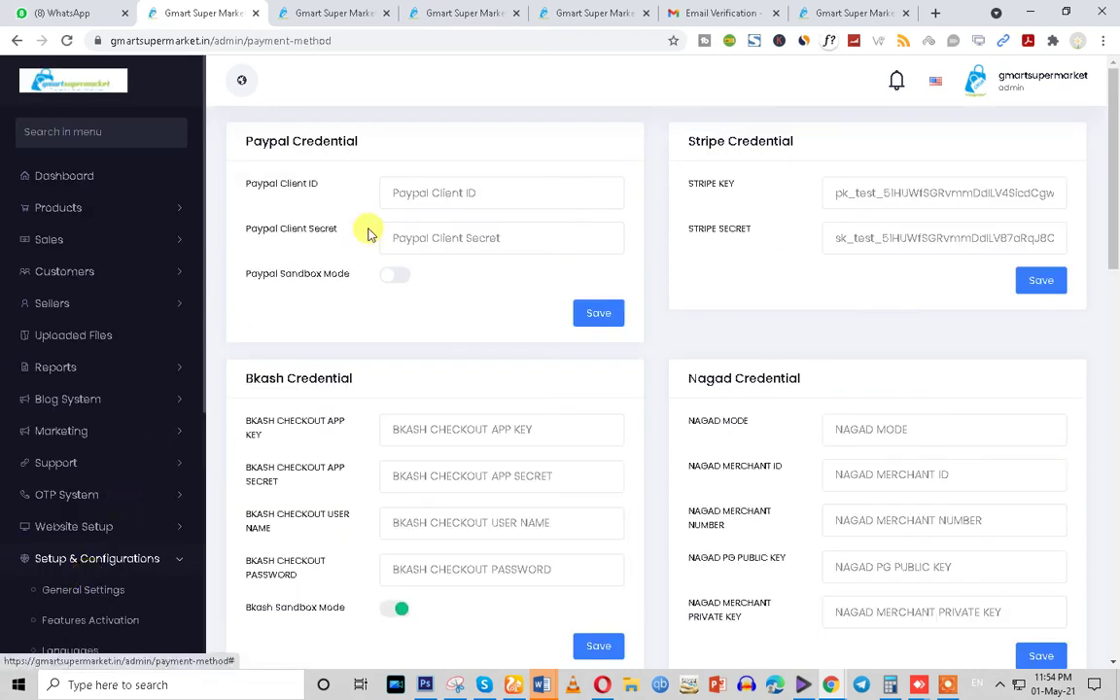
{"action": "scroll", "coordinate": [389, 280], "scroll_direction": "down", "scroll_amount": 8}
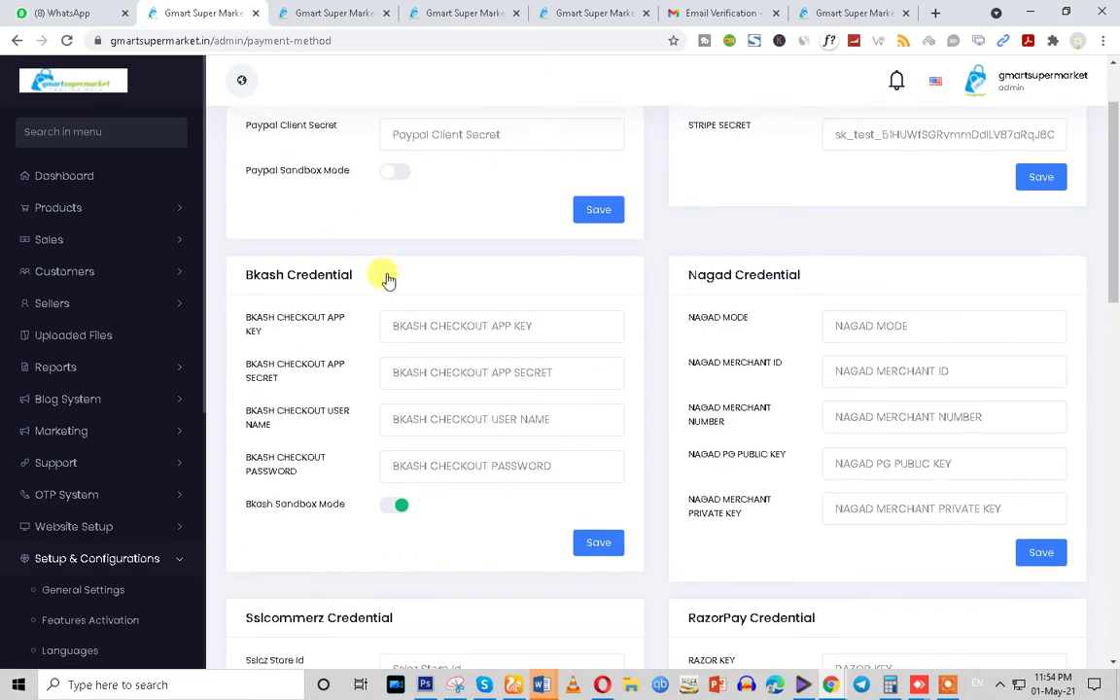
{"action": "scroll", "coordinate": [390, 333], "scroll_direction": "down", "scroll_amount": 3}
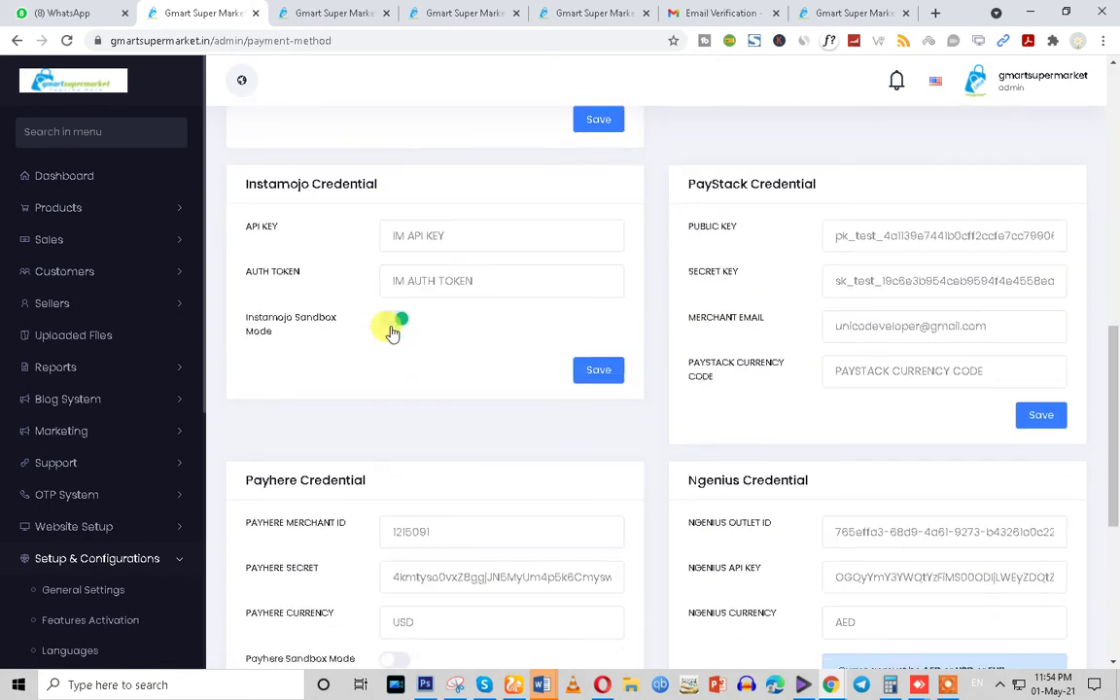
{"action": "left_click_drag", "start_coordinate": [435, 231], "coordinate": [230, 232]}
{"action": "left_click_drag", "start_coordinate": [424, 322], "coordinate": [253, 320]}
{"action": "left_click", "coordinate": [334, 13]}
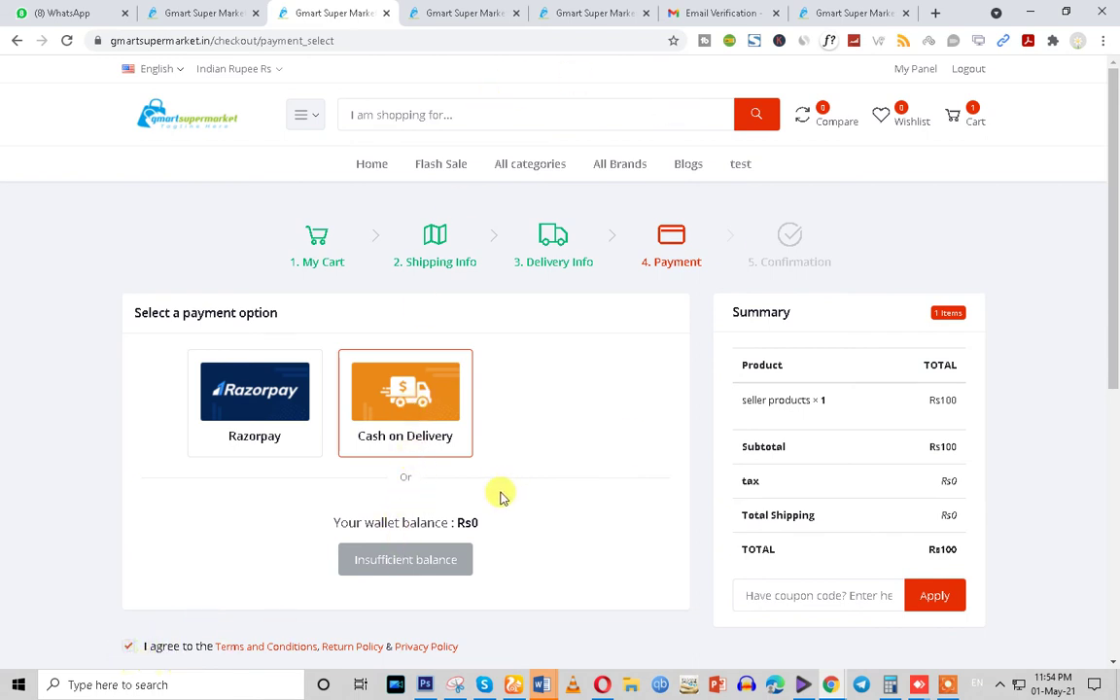
Highlight the 'Your wallet balance : Rs0' line on the checkout payment page
{"action": "left_click_drag", "start_coordinate": [501, 497], "coordinate": [293, 530]}
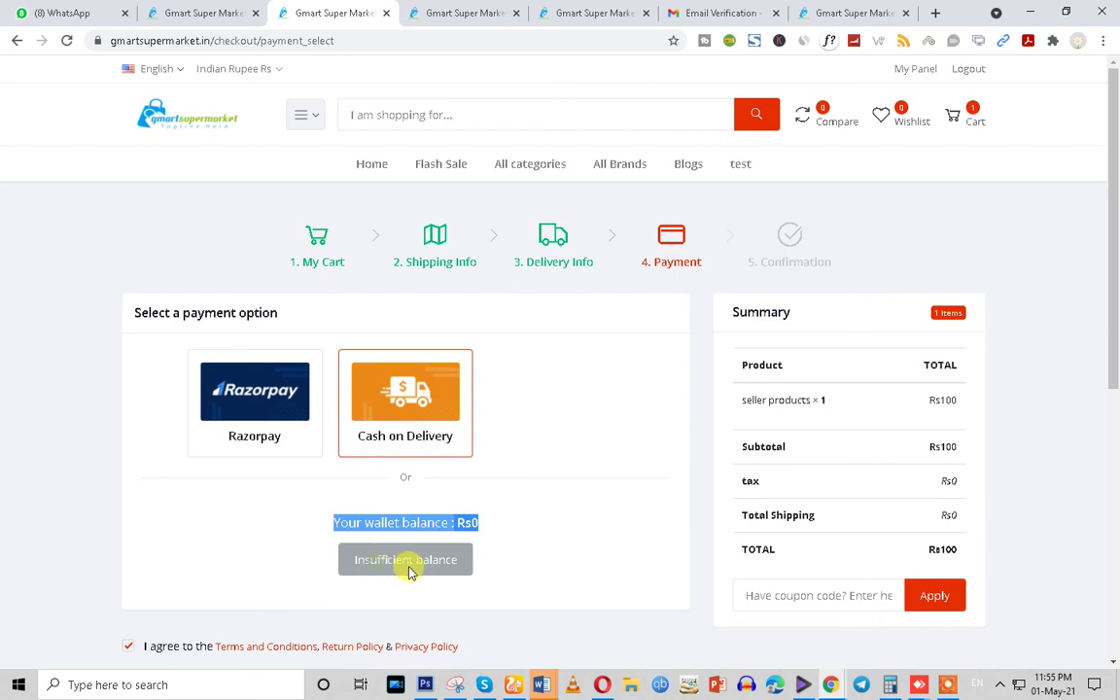
{"action": "triple_click", "coordinate": [472, 523]}
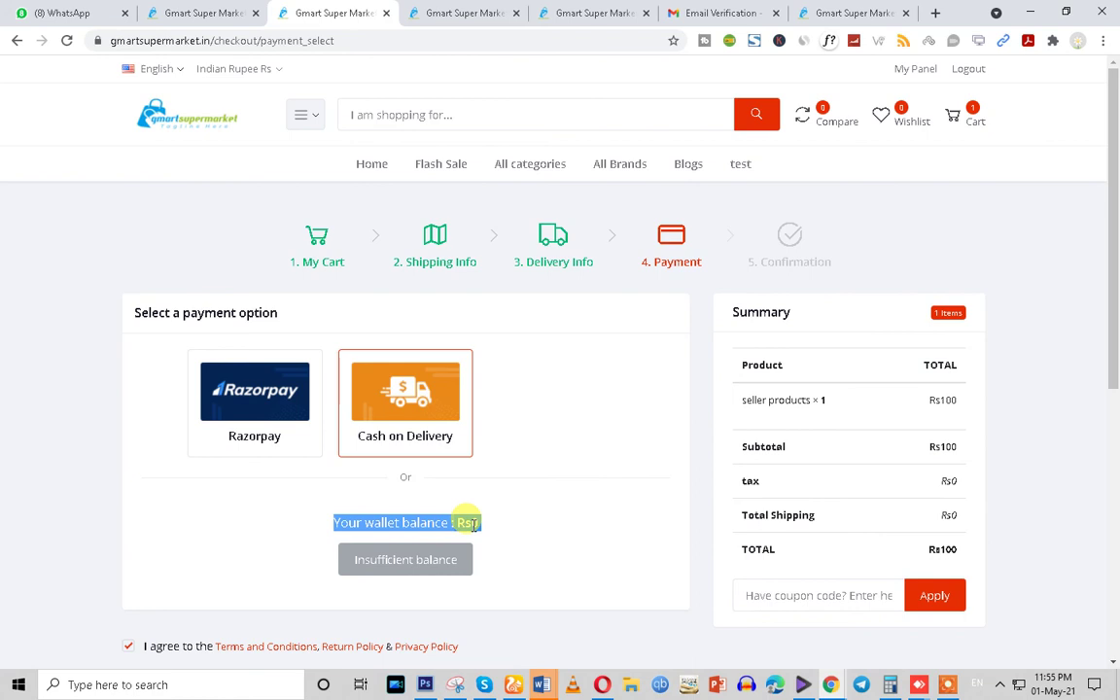
{"action": "triple_click", "coordinate": [471, 524]}
Open Customers > Customer List and inspect the first customer's Rs0 wallet and account page
{"action": "left_click", "coordinate": [187, 7]}
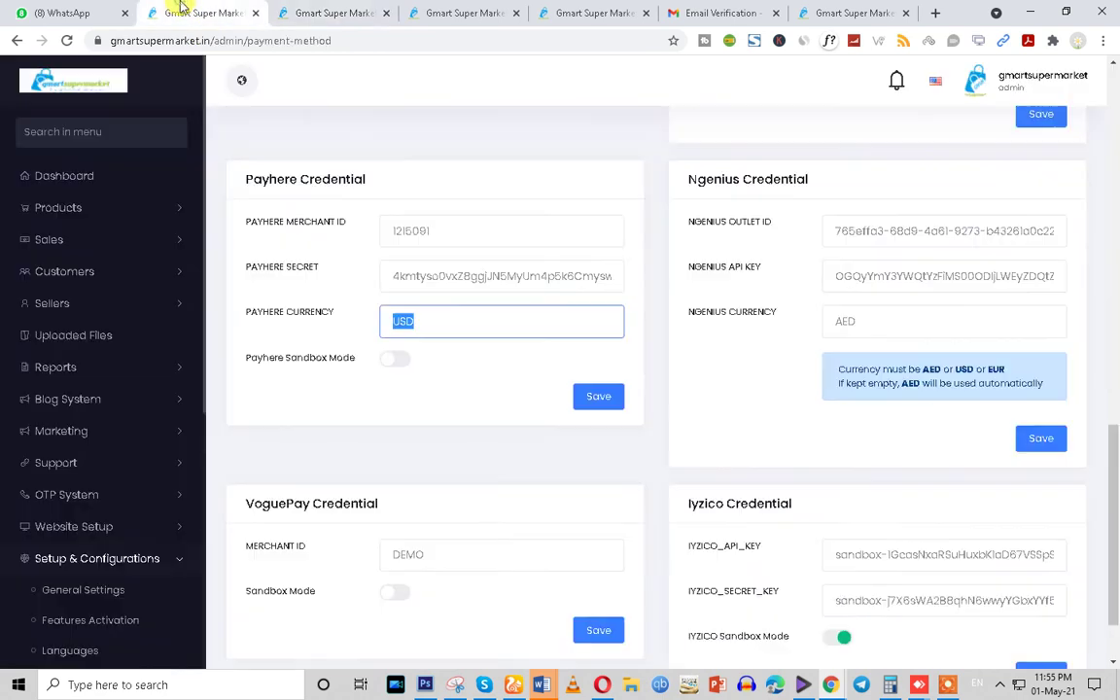
{"action": "left_click", "coordinate": [77, 271]}
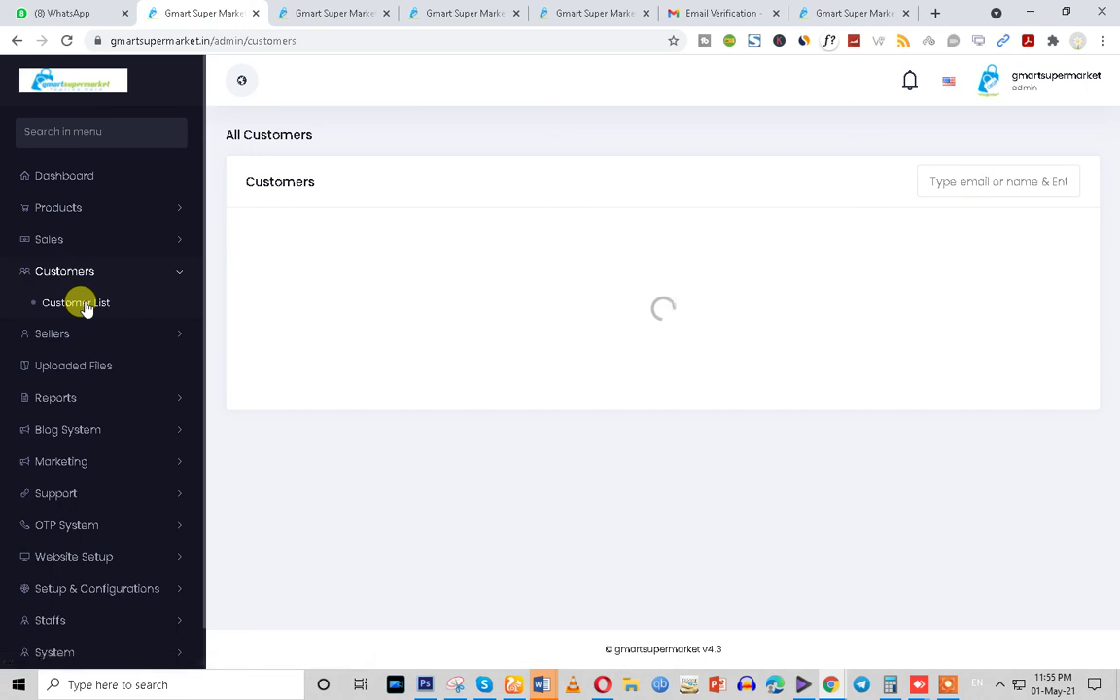
{"action": "double_click", "coordinate": [820, 282]}
{"action": "left_click", "coordinate": [998, 289]}
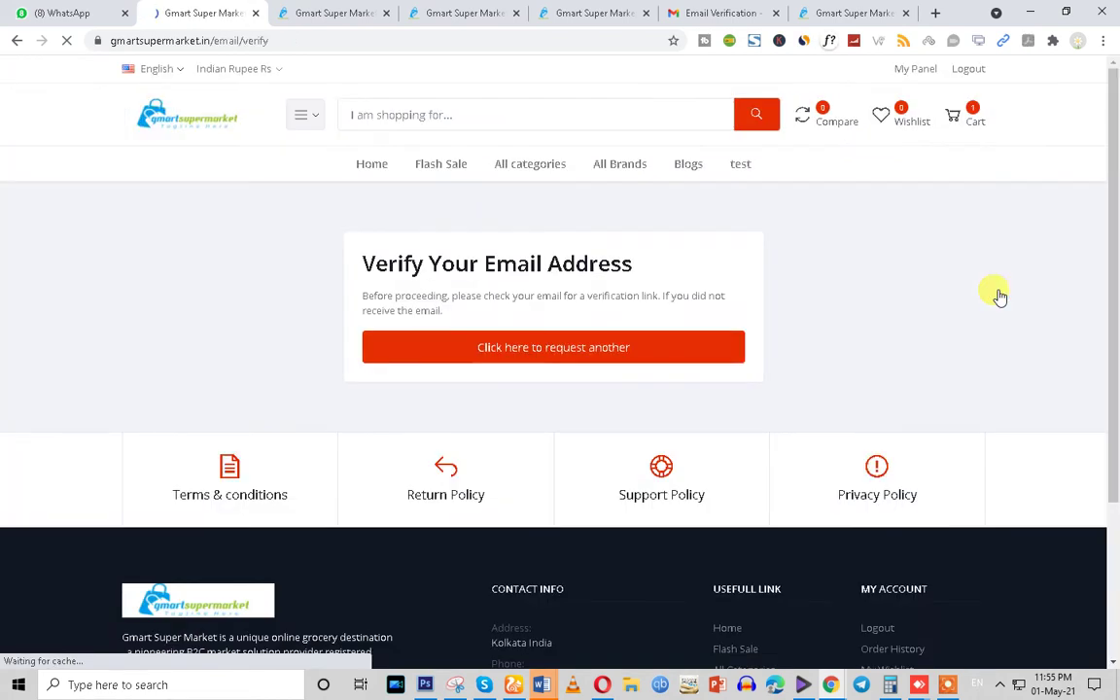
{"action": "left_click_drag", "start_coordinate": [357, 263], "coordinate": [660, 282]}
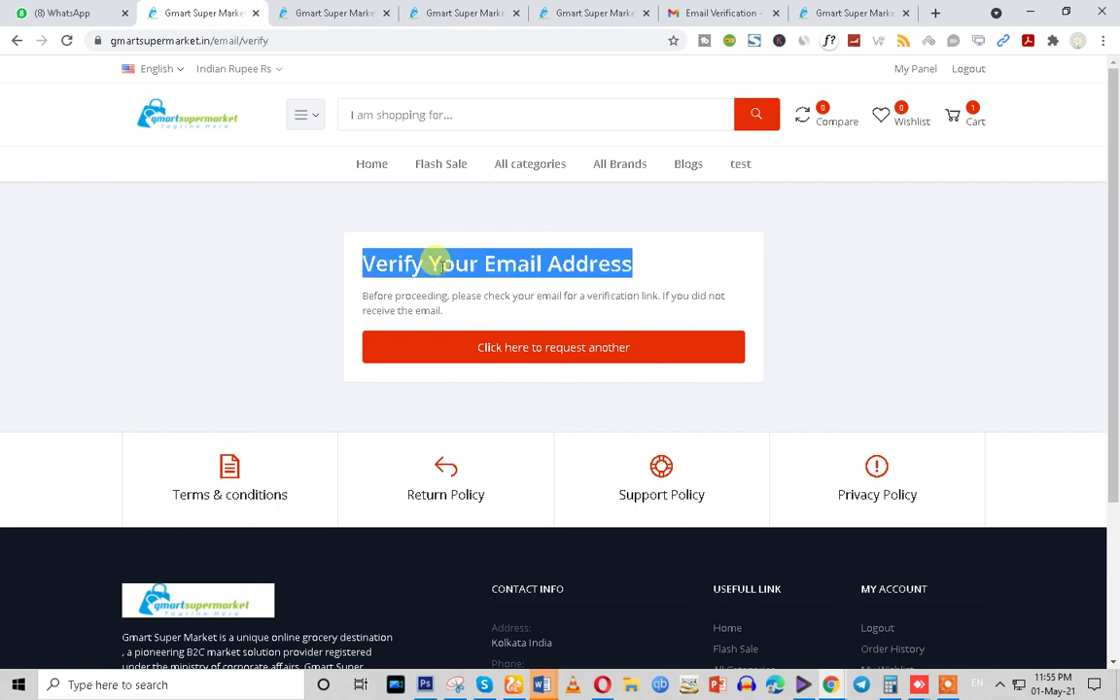
{"action": "left_click", "coordinate": [17, 41]}
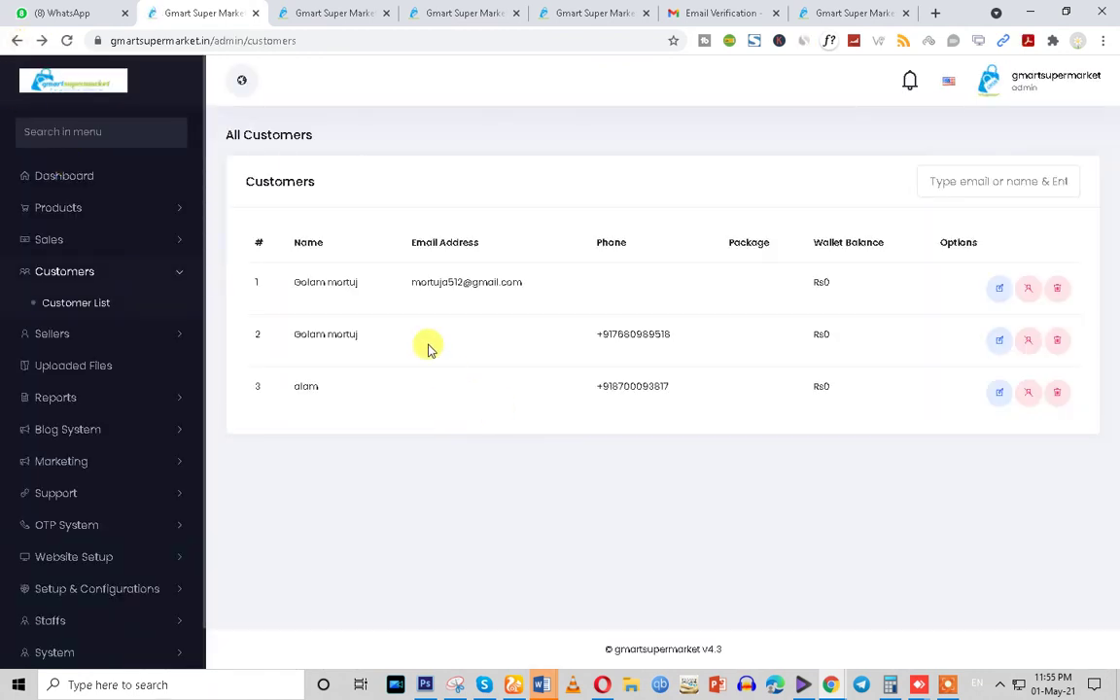
Check the first customer's e-mail and open the third customer's account details
{"action": "left_click_drag", "start_coordinate": [401, 283], "coordinate": [531, 289]}
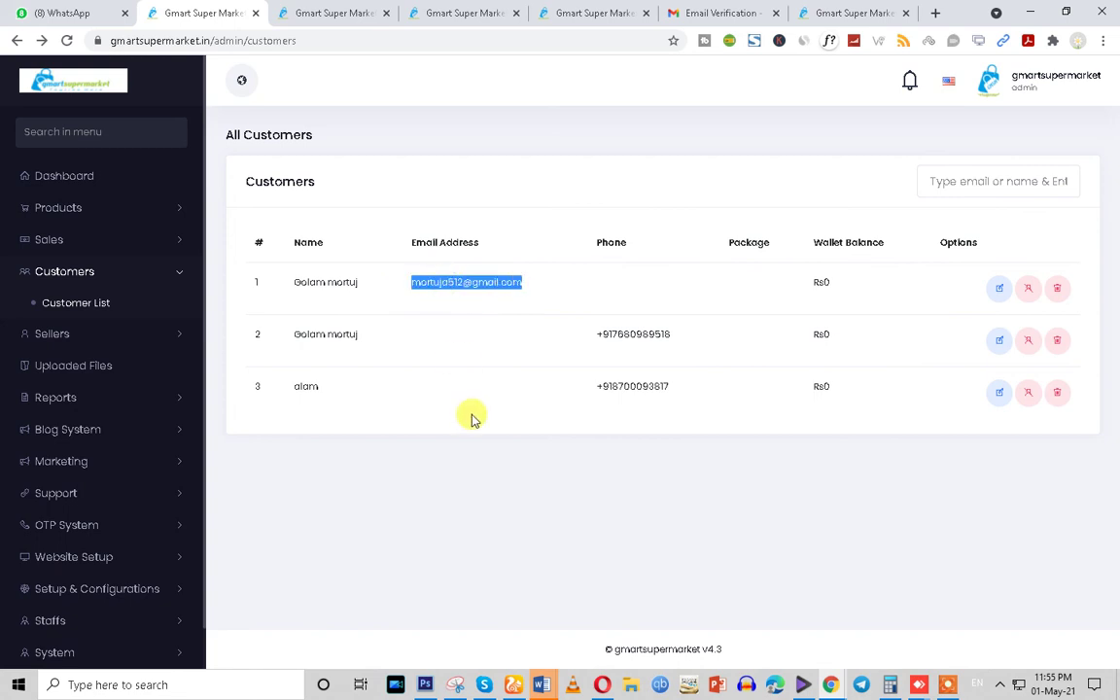
{"action": "left_click", "coordinate": [998, 393]}
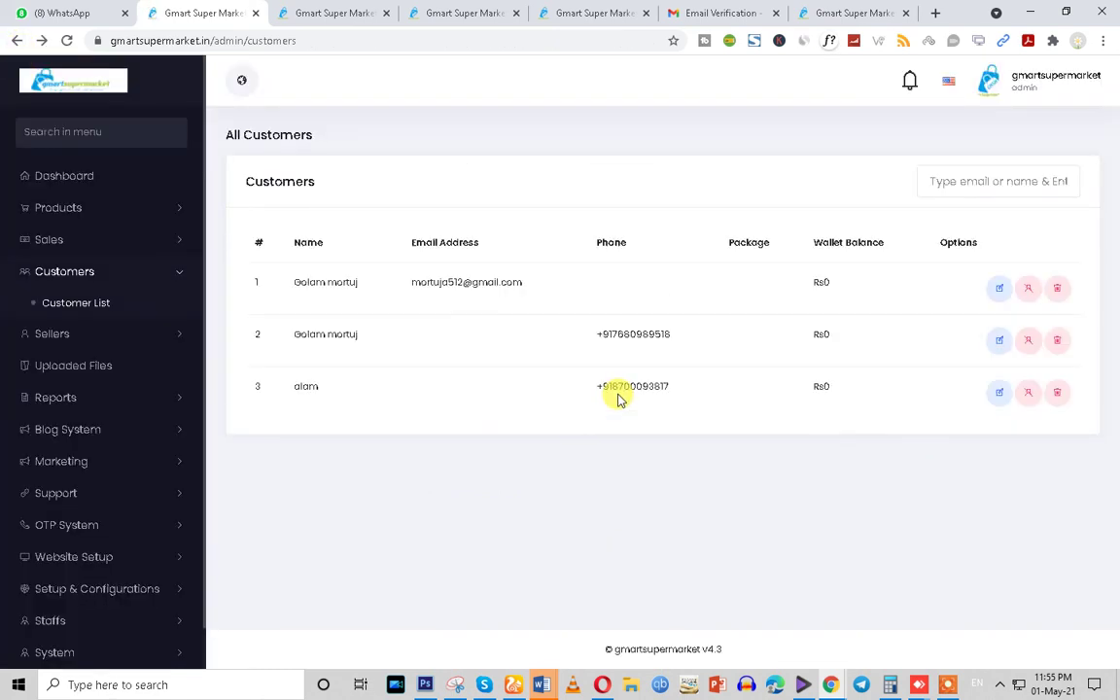
{"action": "left_click_drag", "start_coordinate": [431, 390], "coordinate": [656, 400]}
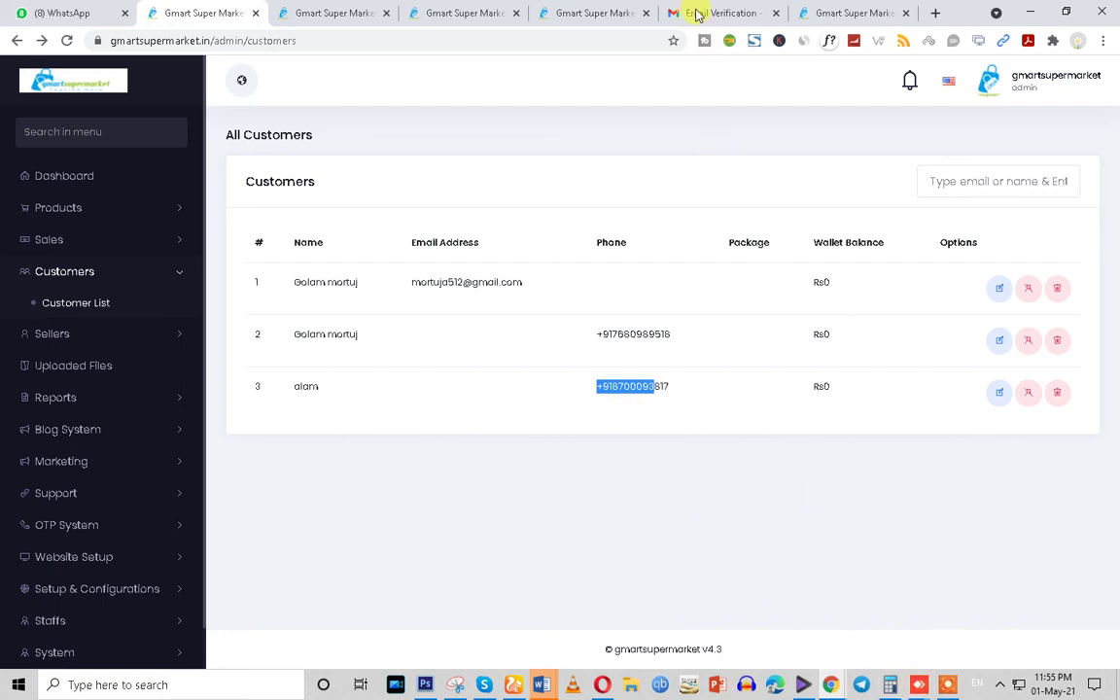
{"action": "left_click", "coordinate": [564, 11]}
At the checkout payment step, clear the wallet highlight and focus the coupon code field
{"action": "left_click", "coordinate": [471, 12]}
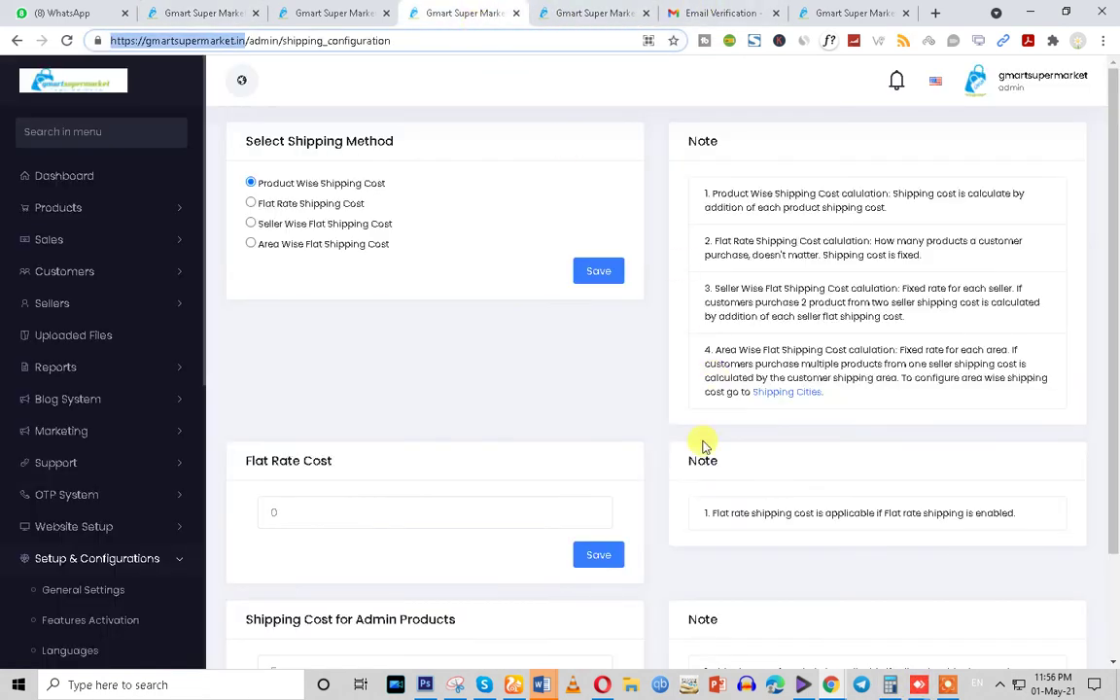
{"action": "left_click", "coordinate": [328, 11]}
{"action": "left_click", "coordinate": [512, 468]}
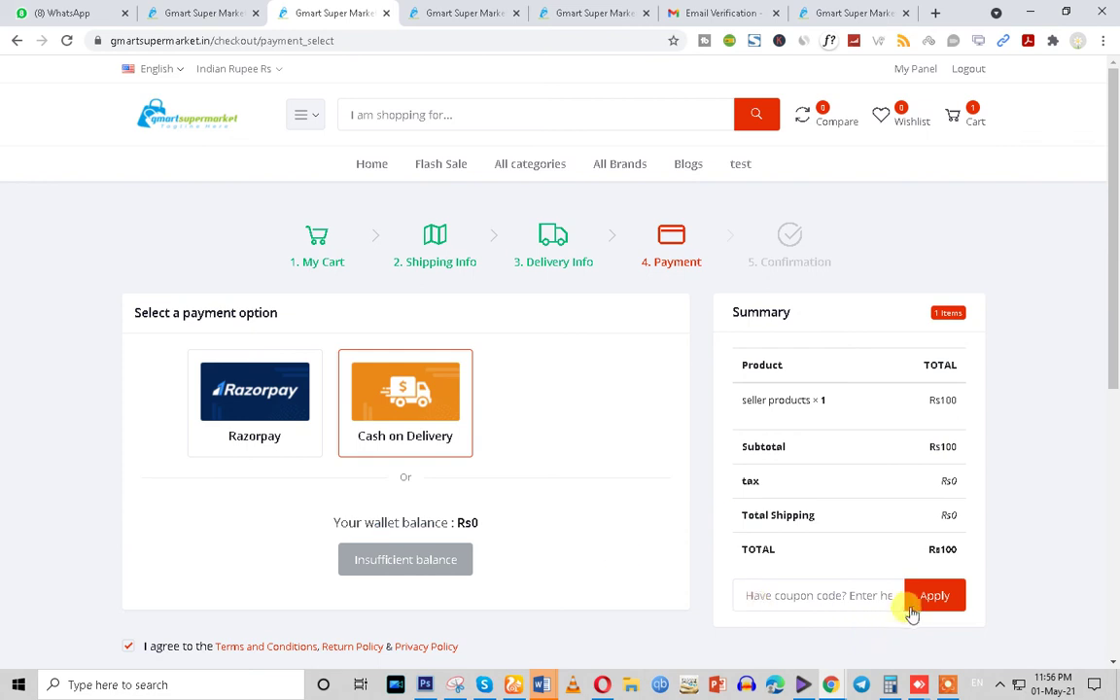
{"action": "scroll", "coordinate": [909, 610], "scroll_direction": "down", "scroll_amount": 3}
{"action": "left_click", "coordinate": [777, 359]}
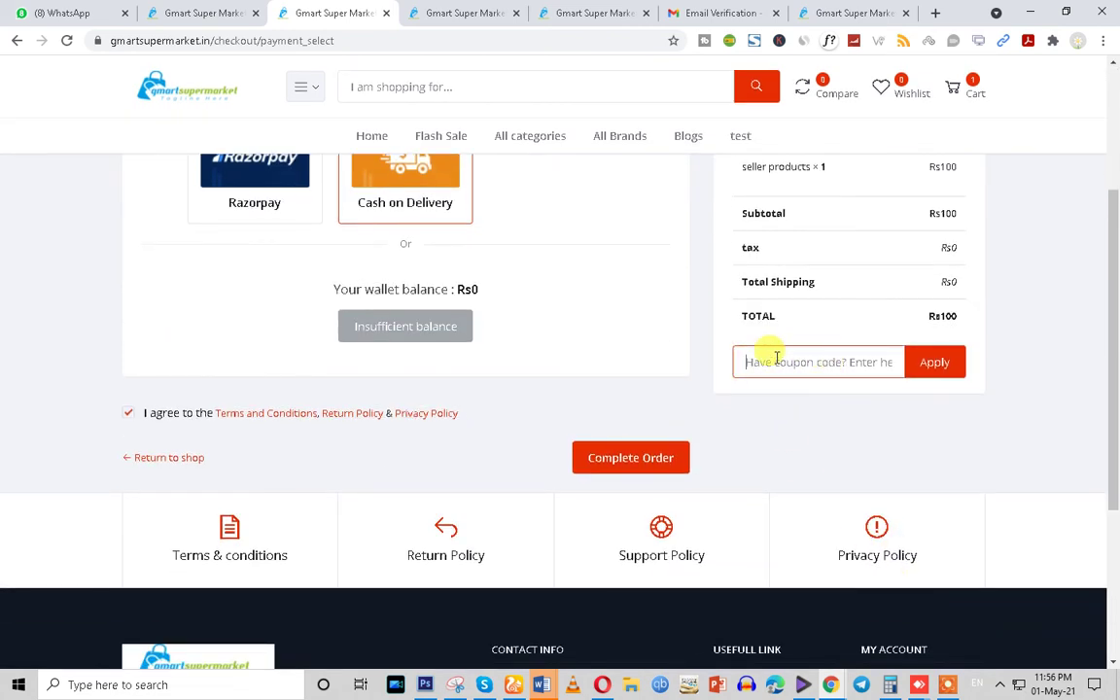
Back in admin All Customers, expand the Sales and Products sidebar sections
{"action": "left_click", "coordinate": [165, 12]}
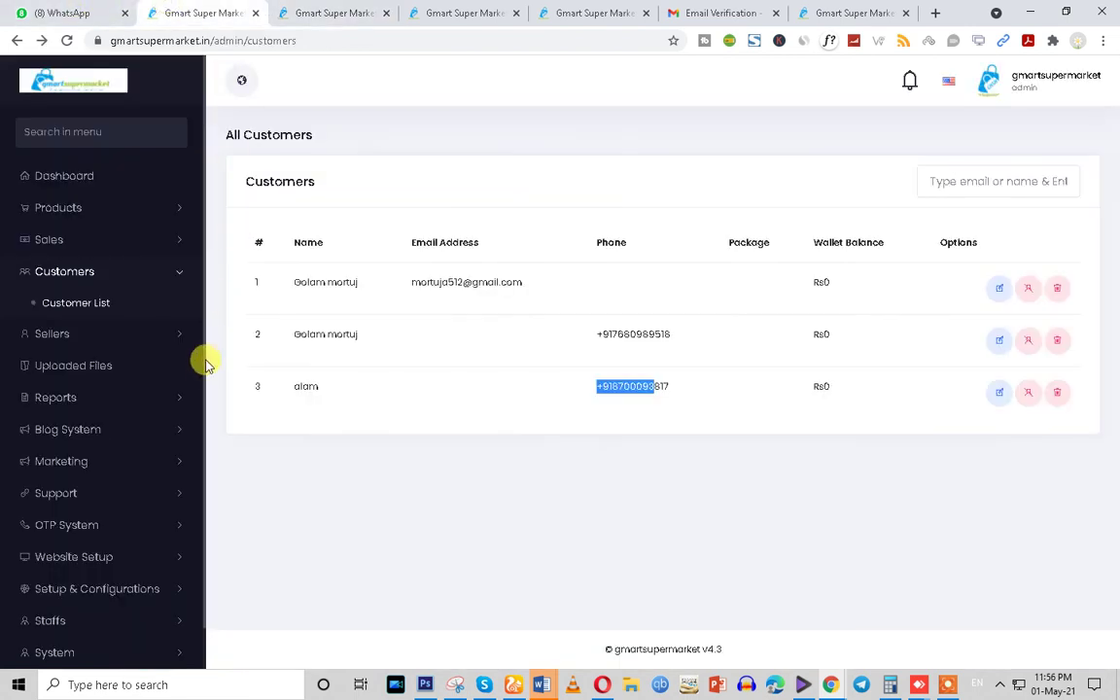
{"action": "left_click", "coordinate": [127, 241]}
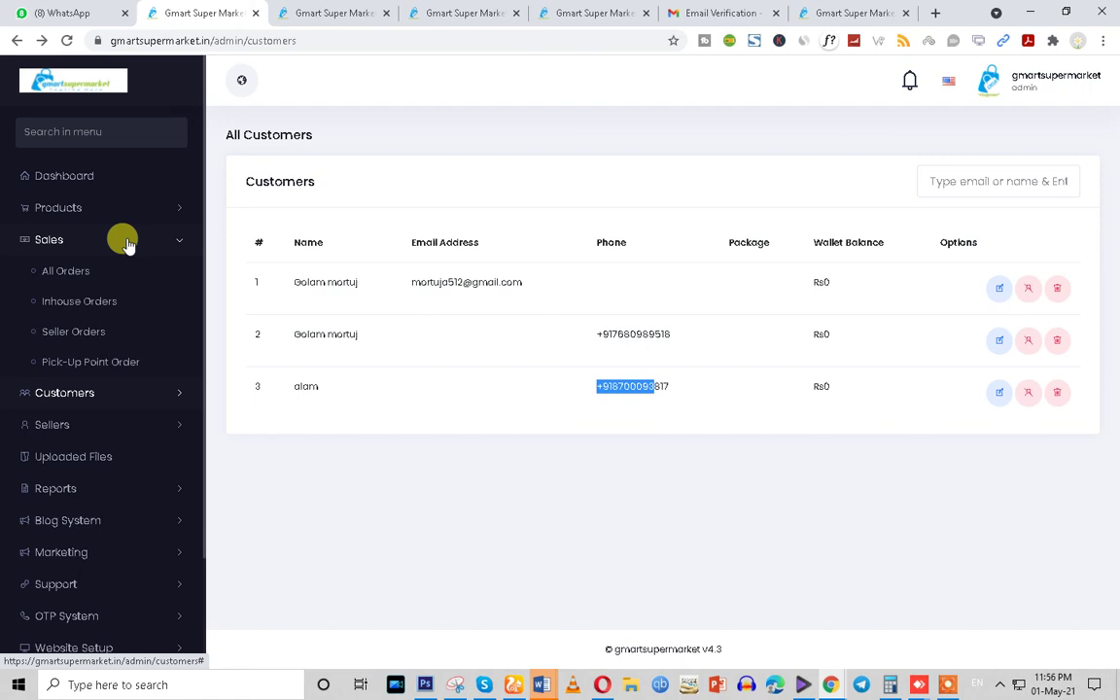
{"action": "left_click", "coordinate": [123, 218]}
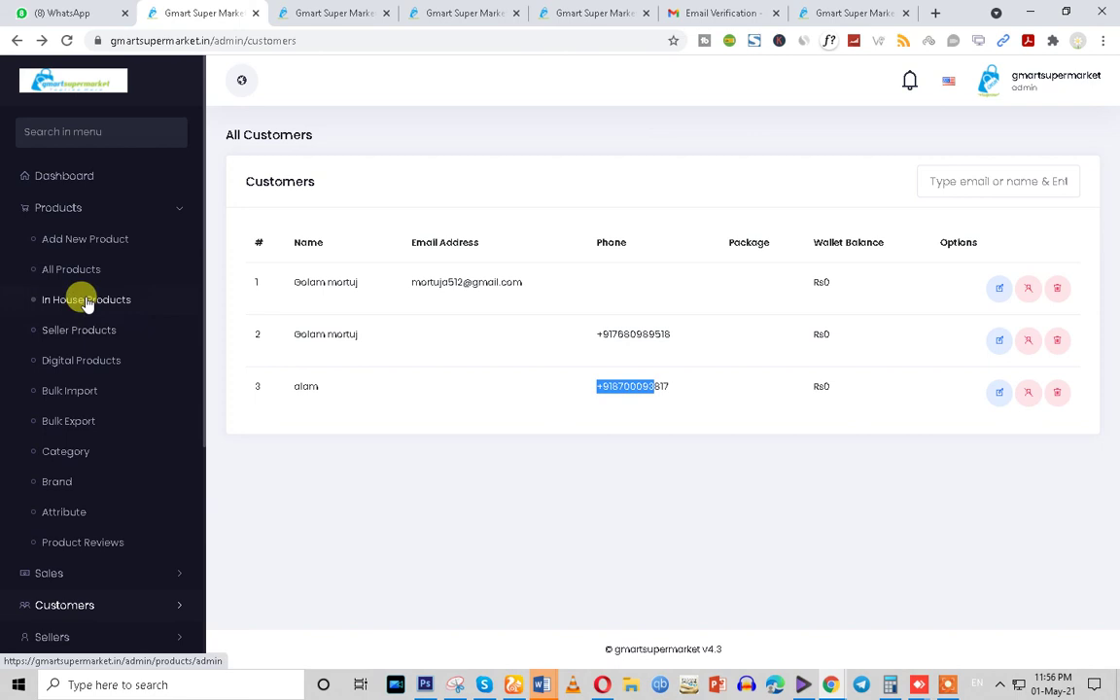
Follow Marketing > Flash Deals to its 404 page, go back, and open Gmail's Email Verification message
{"action": "scroll", "coordinate": [109, 291], "scroll_direction": "down", "scroll_amount": 2}
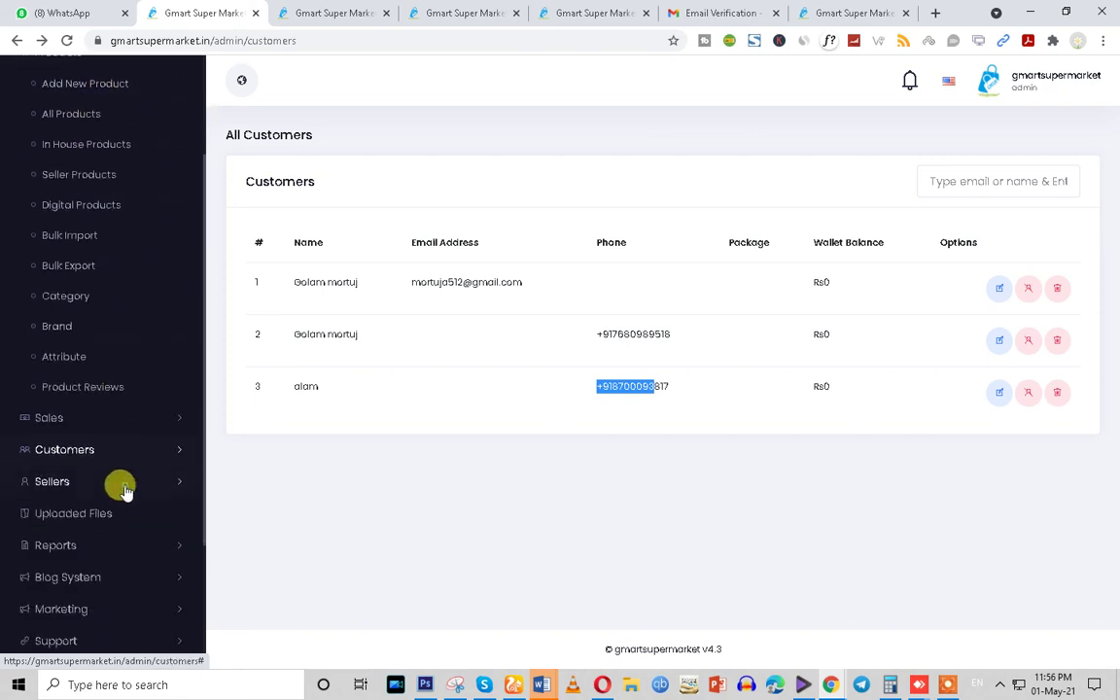
{"action": "left_click", "coordinate": [125, 482]}
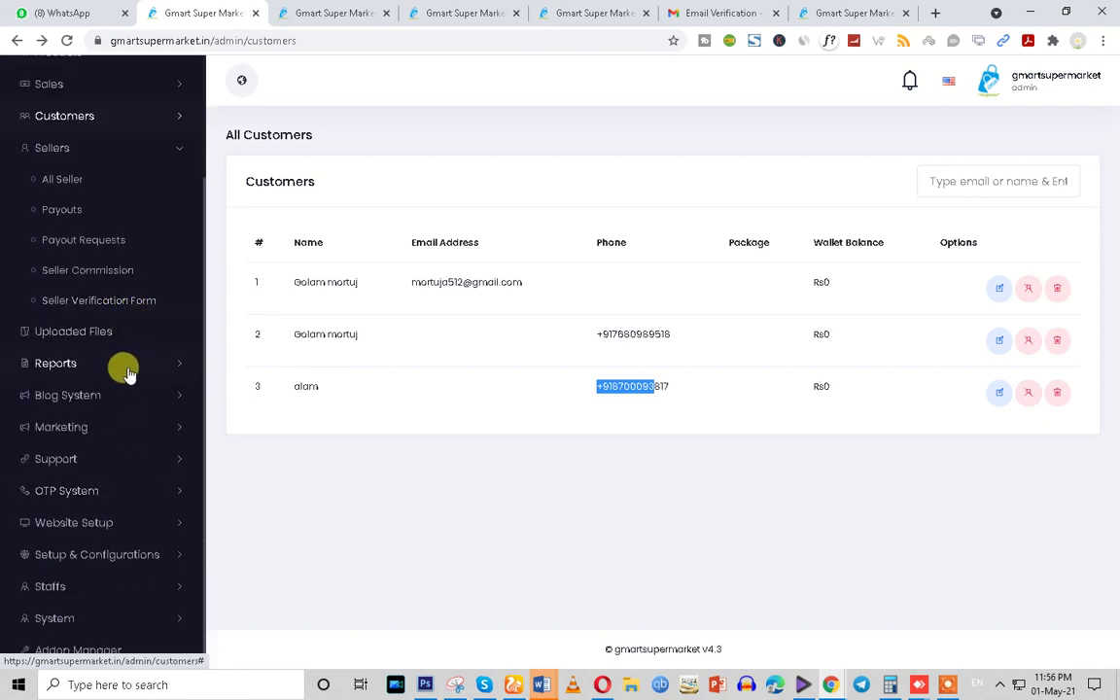
{"action": "left_click", "coordinate": [112, 428]}
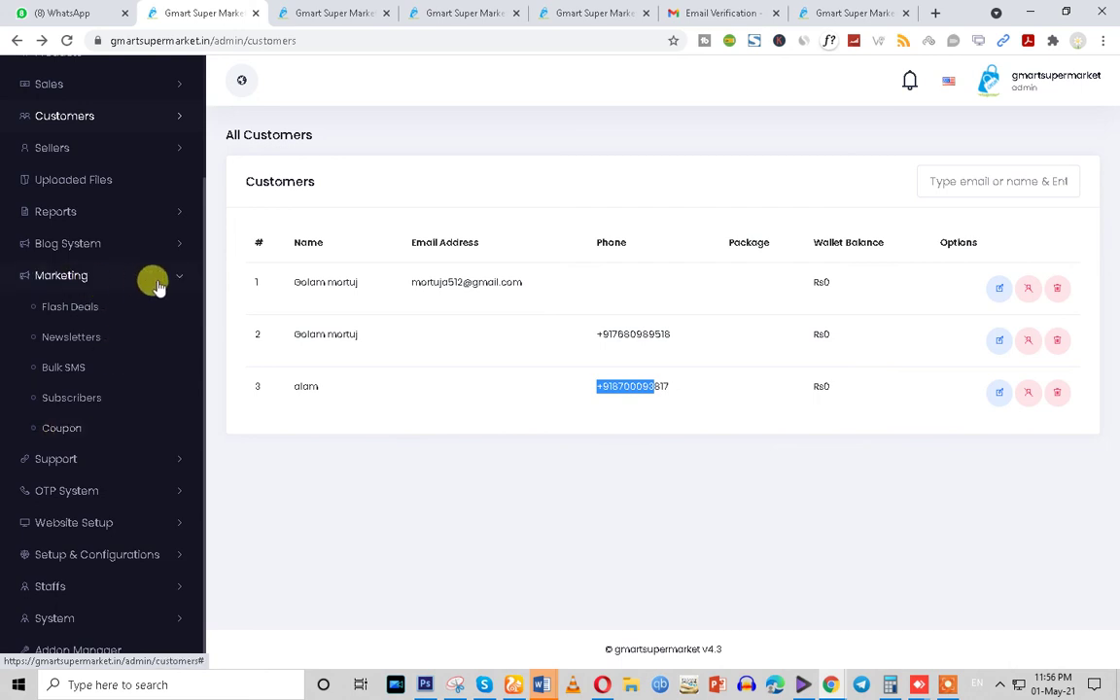
{"action": "left_click", "coordinate": [70, 318]}
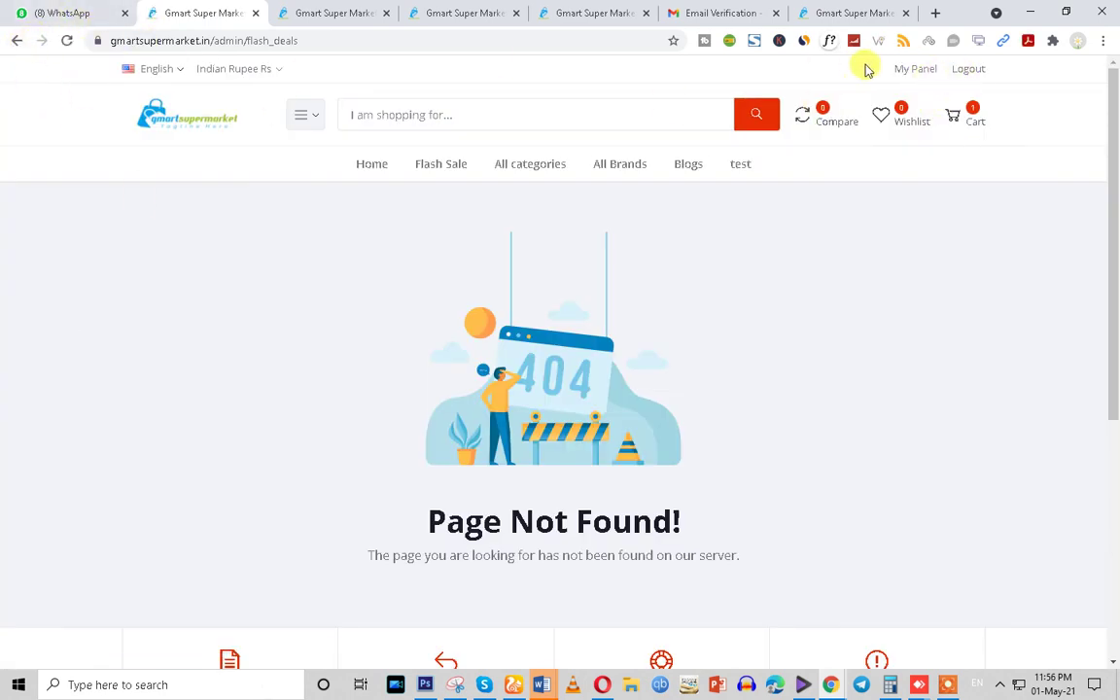
{"action": "double_click", "coordinate": [250, 43]}
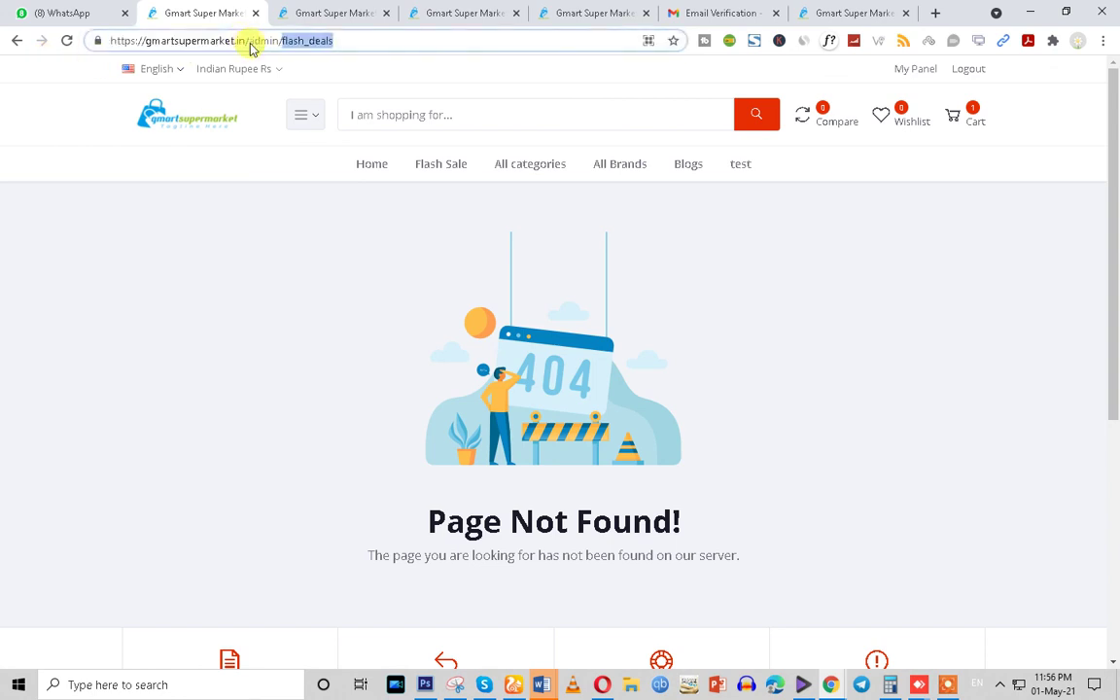
{"action": "left_click", "coordinate": [18, 42]}
{"action": "left_click", "coordinate": [715, 9]}
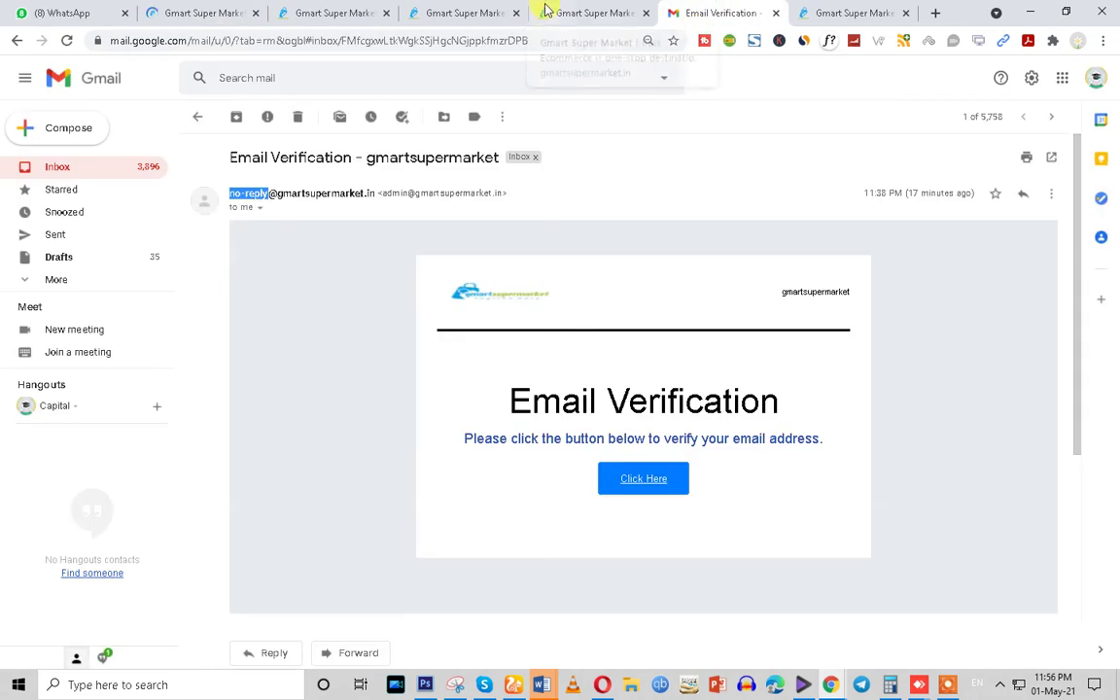
Return to the checkout payment page showing Cash on Delivery and the Rs100 total
{"action": "left_click", "coordinate": [544, 10]}
{"action": "left_click", "coordinate": [428, 12]}
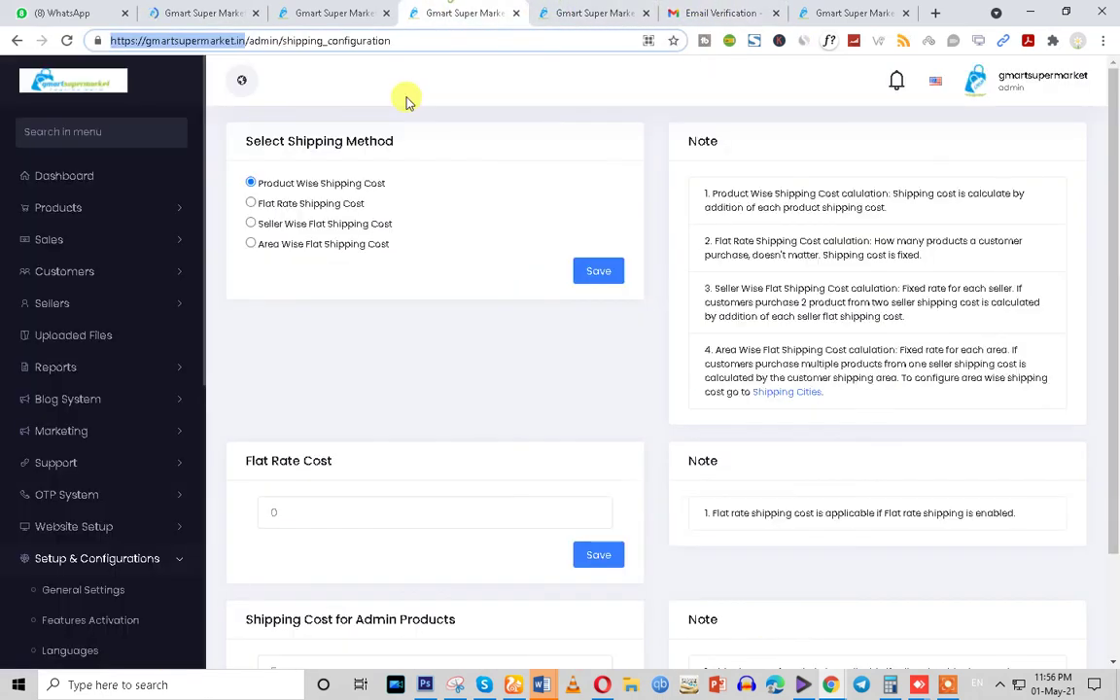
{"action": "left_click", "coordinate": [336, 13]}
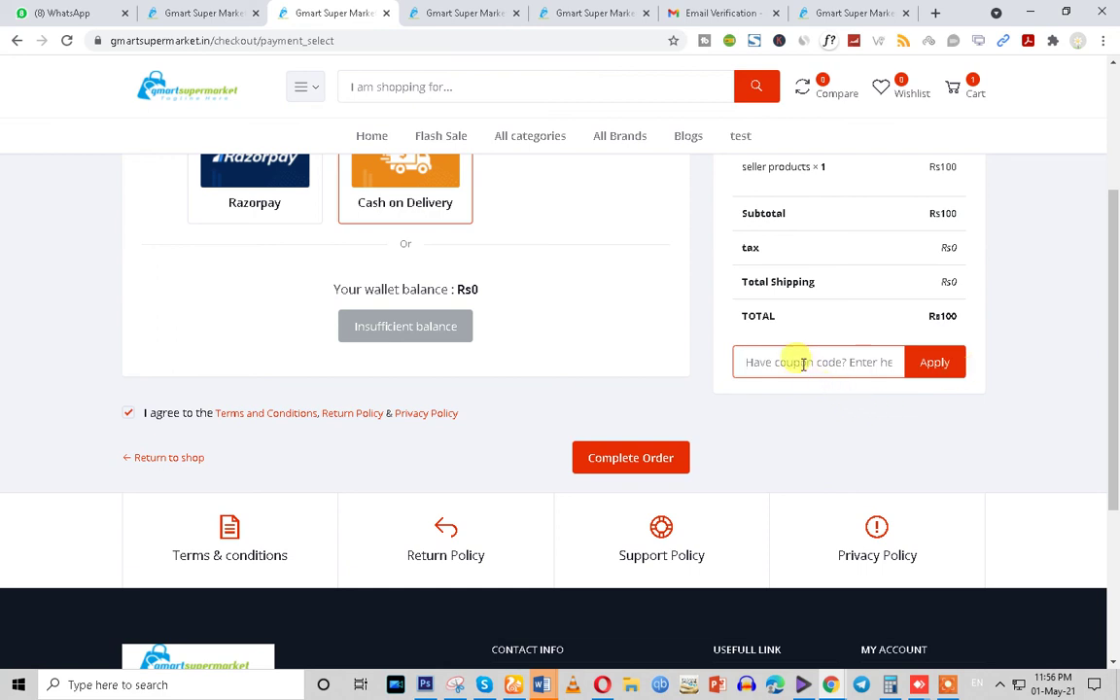
Complete the Rs100 cash-on-delivery order and review its Pending confirmation page
{"action": "left_click", "coordinate": [618, 462]}
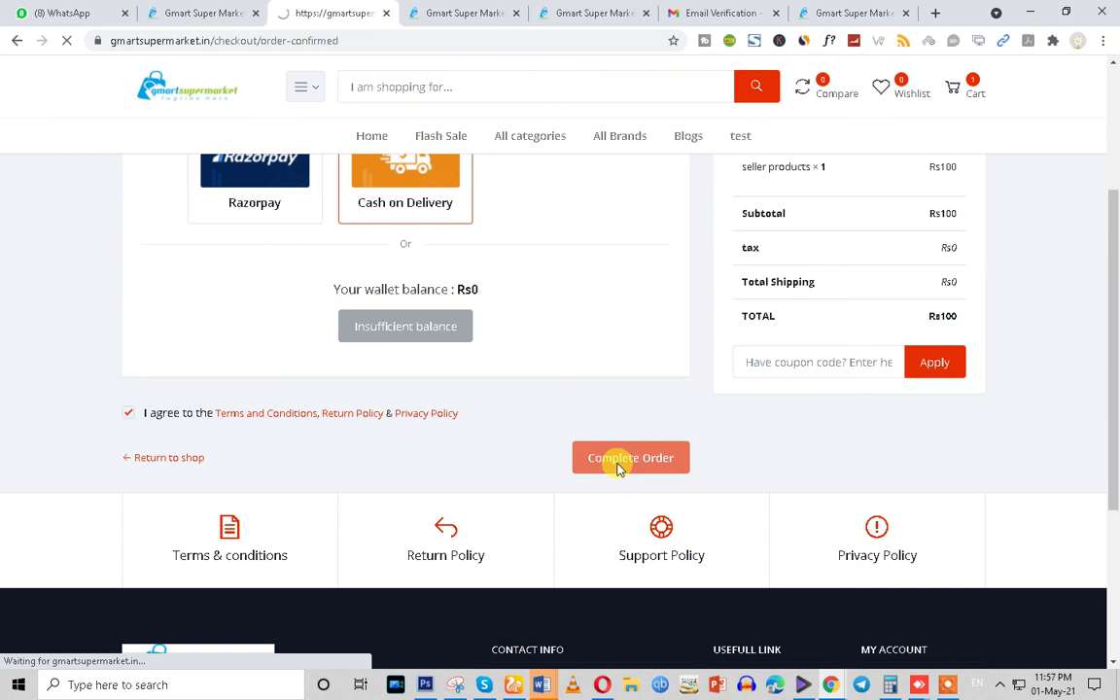
{"action": "scroll", "coordinate": [555, 370], "scroll_direction": "down", "scroll_amount": 3}
{"action": "scroll", "coordinate": [555, 376], "scroll_direction": "up", "scroll_amount": 1}
{"action": "scroll", "coordinate": [555, 375], "scroll_direction": "up", "scroll_amount": 2}
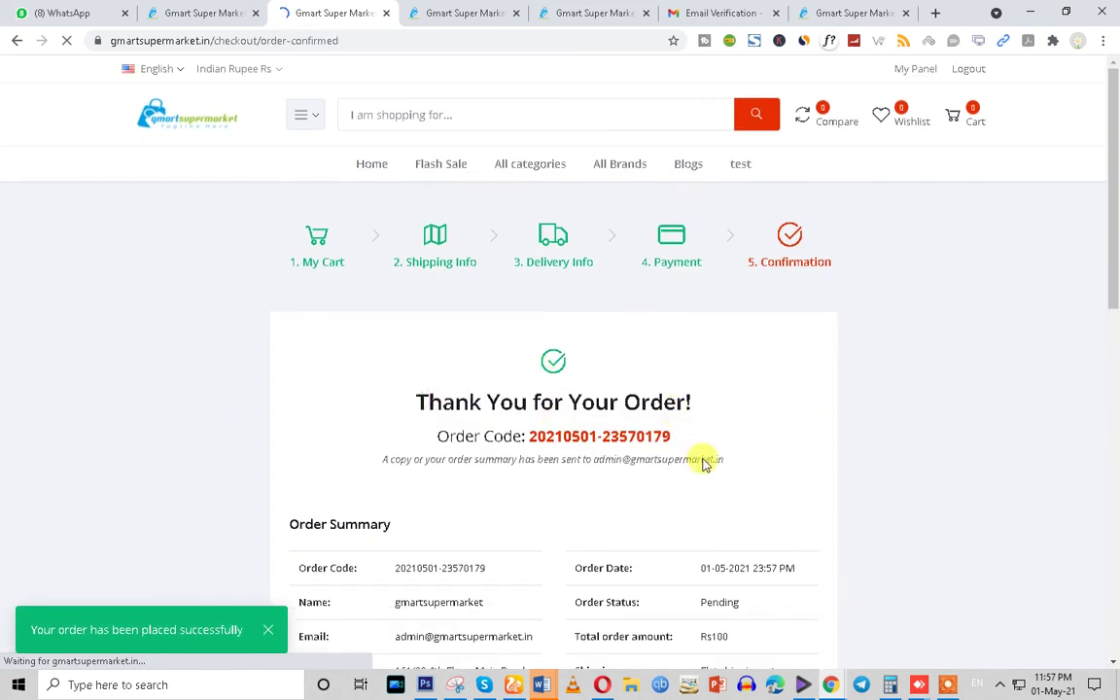
Copy the order code from the confirmation page
{"action": "scroll", "coordinate": [709, 493], "scroll_direction": "down", "scroll_amount": 8}
{"action": "scroll", "coordinate": [710, 493], "scroll_direction": "up", "scroll_amount": 3}
{"action": "scroll", "coordinate": [710, 494], "scroll_direction": "up", "scroll_amount": 5}
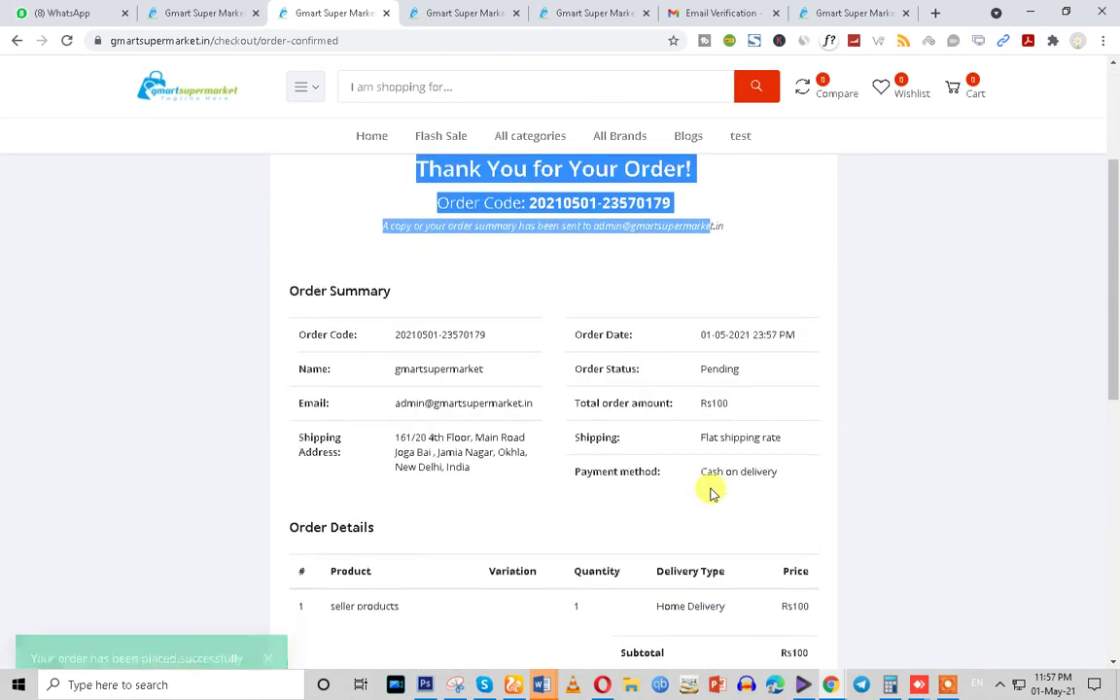
{"action": "scroll", "coordinate": [556, 381], "scroll_direction": "up", "scroll_amount": 1}
{"action": "left_click_drag", "start_coordinate": [527, 436], "coordinate": [671, 436]}
{"action": "right_click", "coordinate": [629, 438]}
{"action": "left_click", "coordinate": [642, 443]}
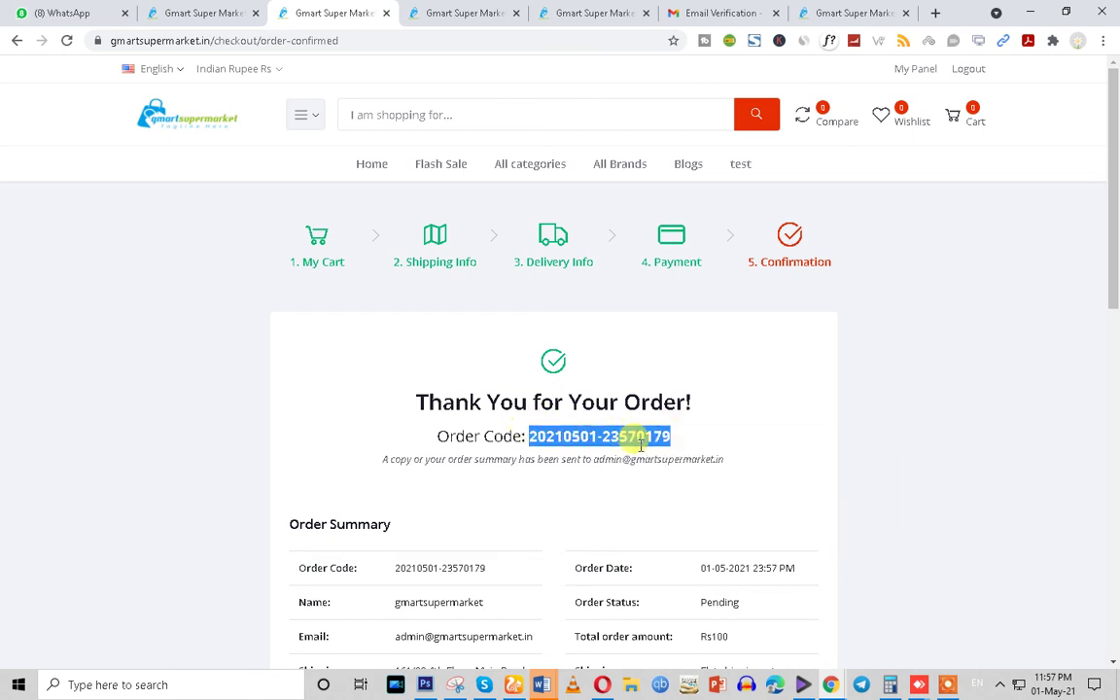
Review the subtotal, tax and shipping charge rows of the order summary
{"action": "scroll", "coordinate": [636, 442], "scroll_direction": "down", "scroll_amount": 3}
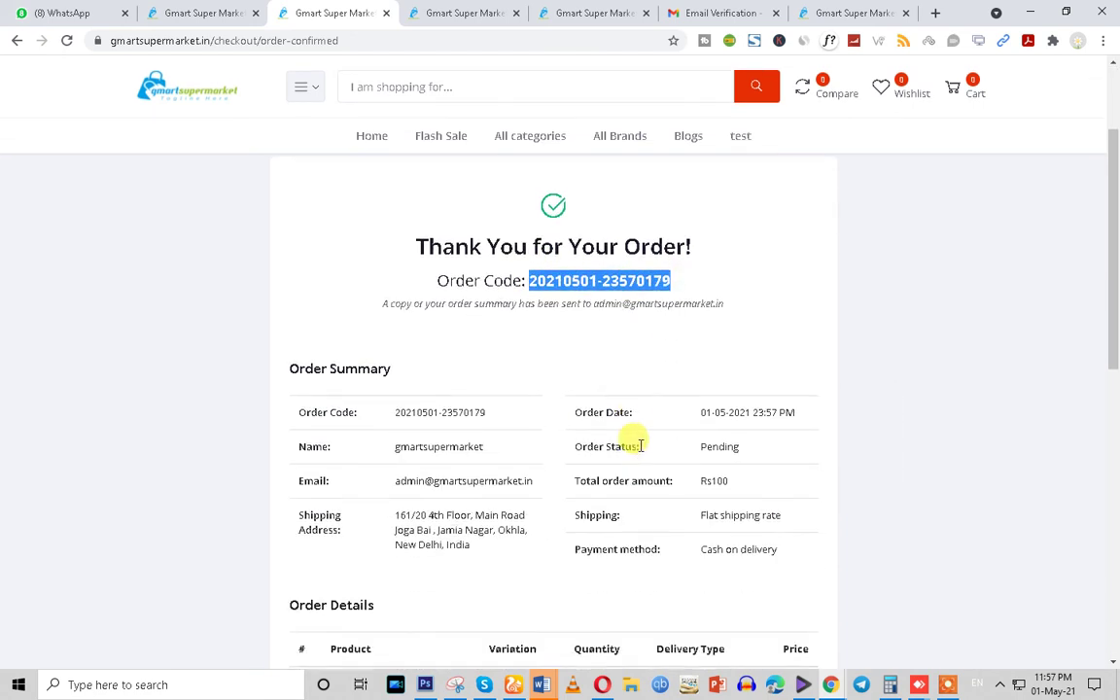
{"action": "left_click_drag", "start_coordinate": [574, 368], "coordinate": [720, 368]}
{"action": "scroll", "coordinate": [725, 399], "scroll_direction": "down", "scroll_amount": 4}
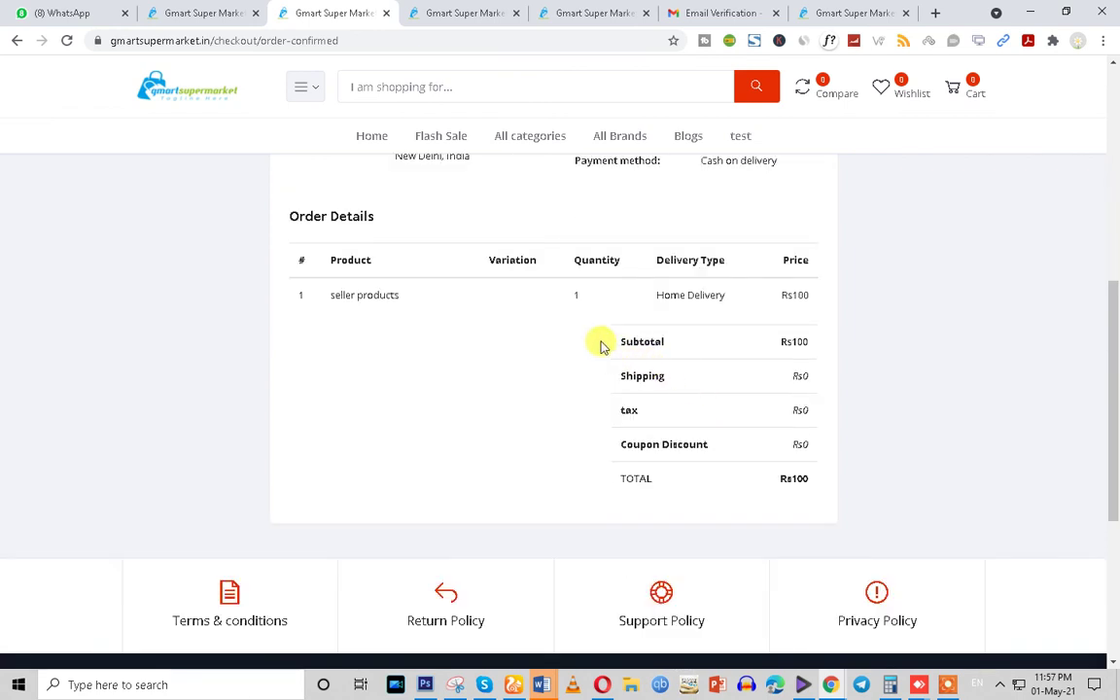
{"action": "left_click_drag", "start_coordinate": [600, 342], "coordinate": [795, 476]}
{"action": "left_click", "coordinate": [626, 413]}
{"action": "left_click_drag", "start_coordinate": [624, 412], "coordinate": [804, 406]}
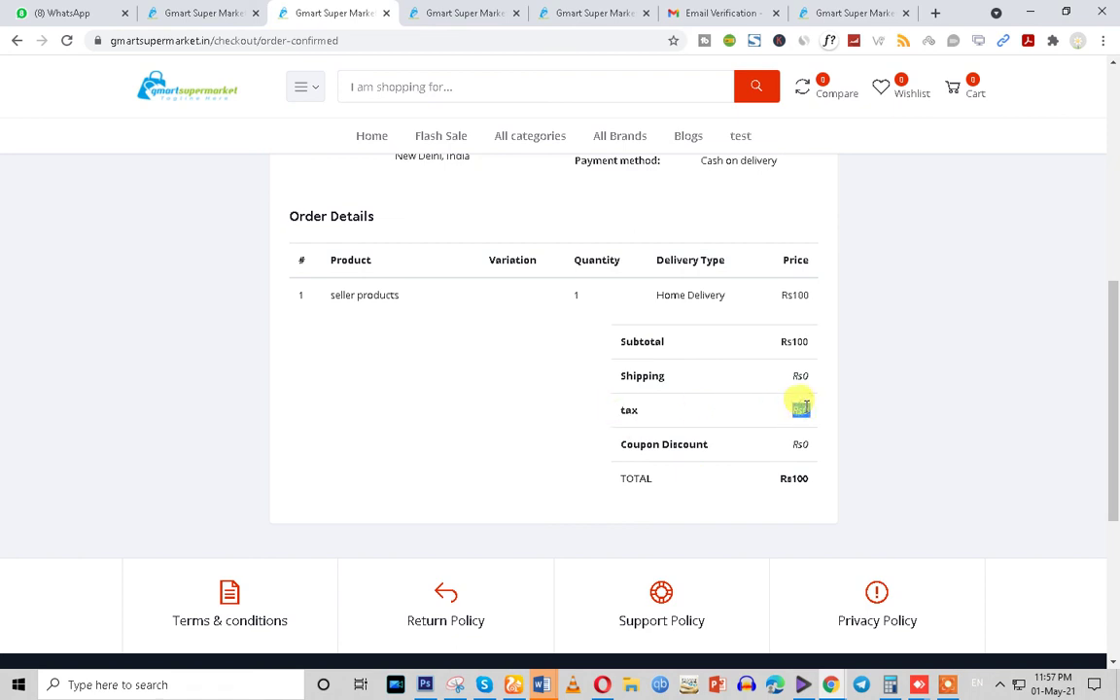
{"action": "left_click_drag", "start_coordinate": [612, 375], "coordinate": [816, 483]}
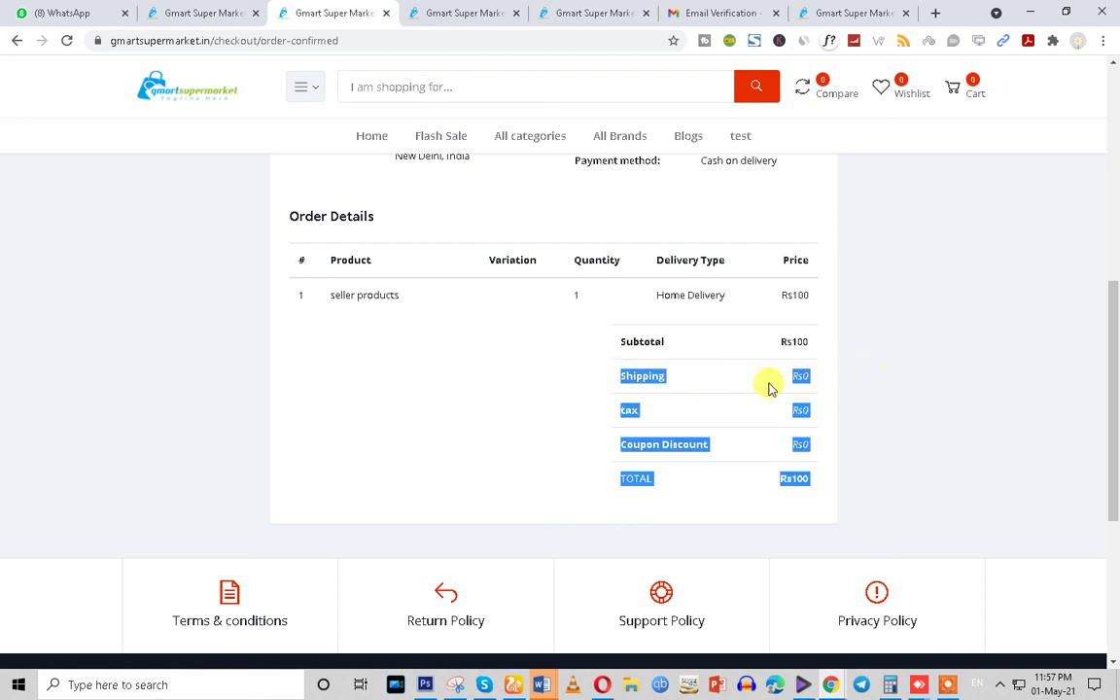
{"action": "left_click_drag", "start_coordinate": [768, 388], "coordinate": [788, 378]}
Check the Rs100 total, coupon discount and product price, then return to admin Customers
{"action": "left_click_drag", "start_coordinate": [620, 475], "coordinate": [845, 480]}
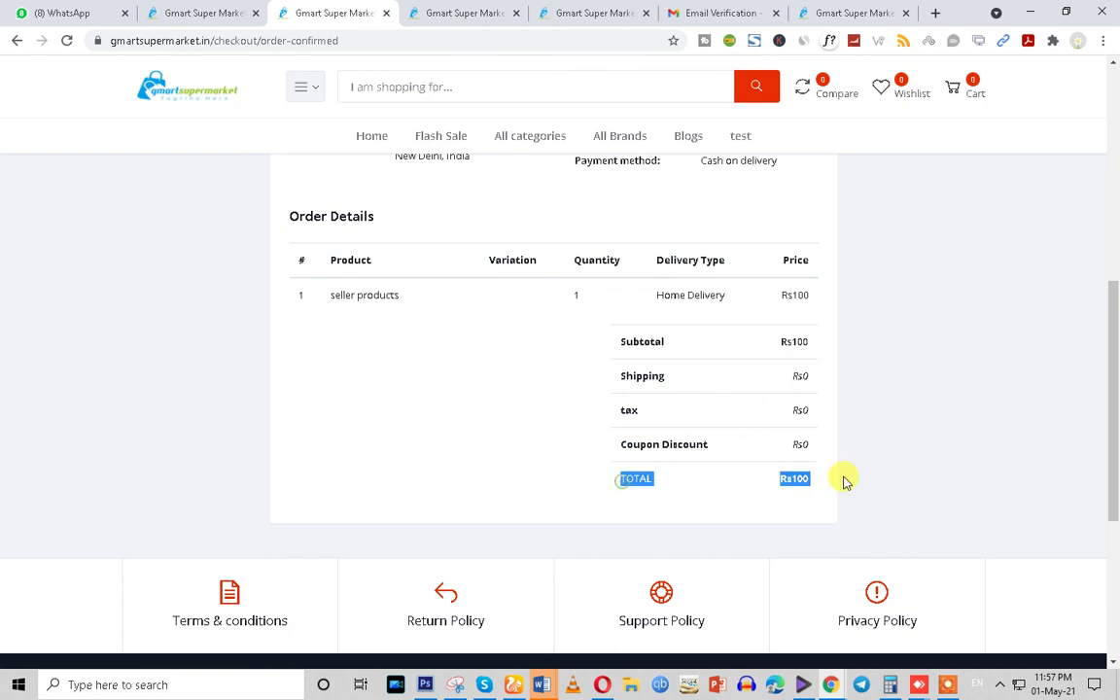
{"action": "triple_click", "coordinate": [650, 443]}
{"action": "left_click_drag", "start_coordinate": [749, 445], "coordinate": [807, 444]}
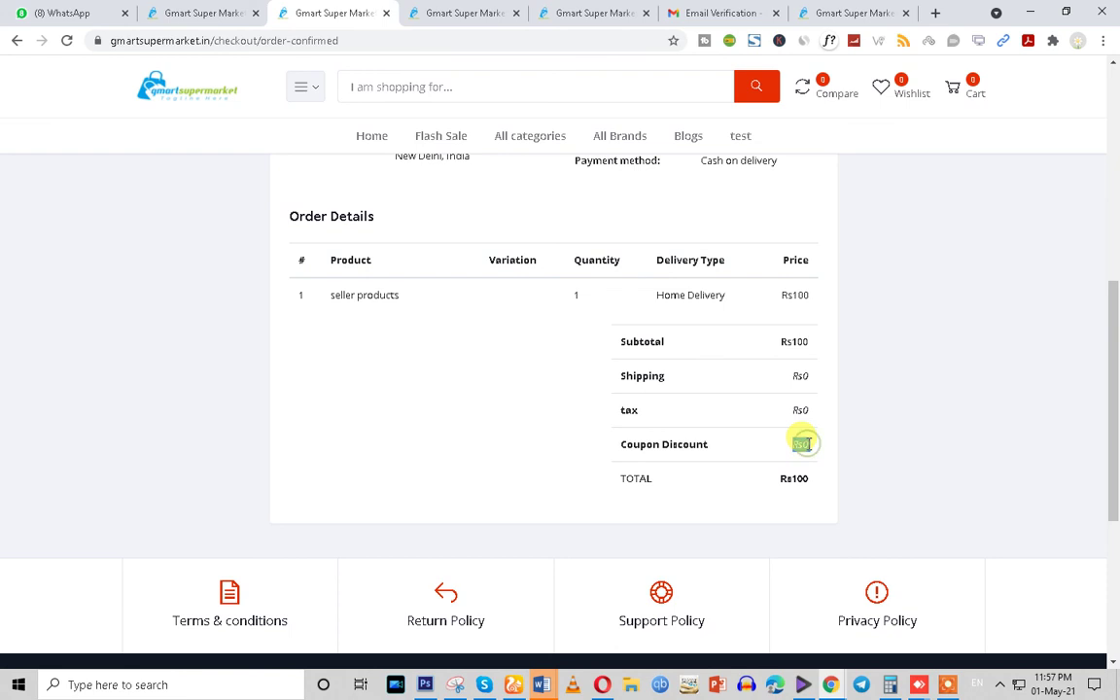
{"action": "left_click_drag", "start_coordinate": [782, 301], "coordinate": [825, 302]}
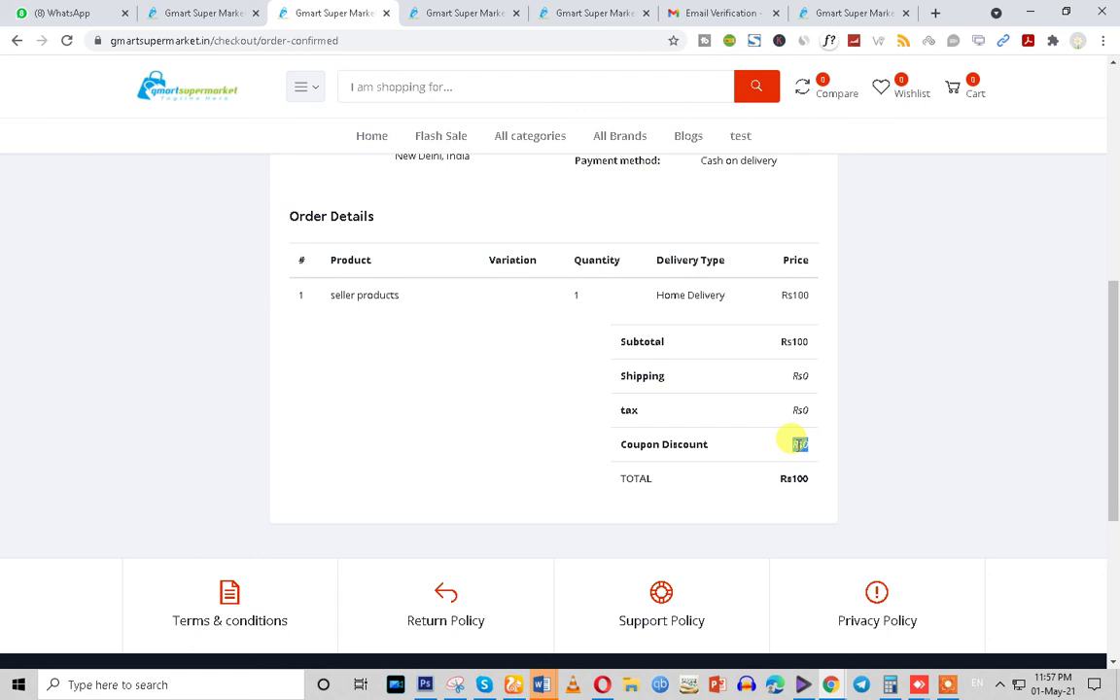
{"action": "scroll", "coordinate": [768, 428], "scroll_direction": "up", "scroll_amount": 5}
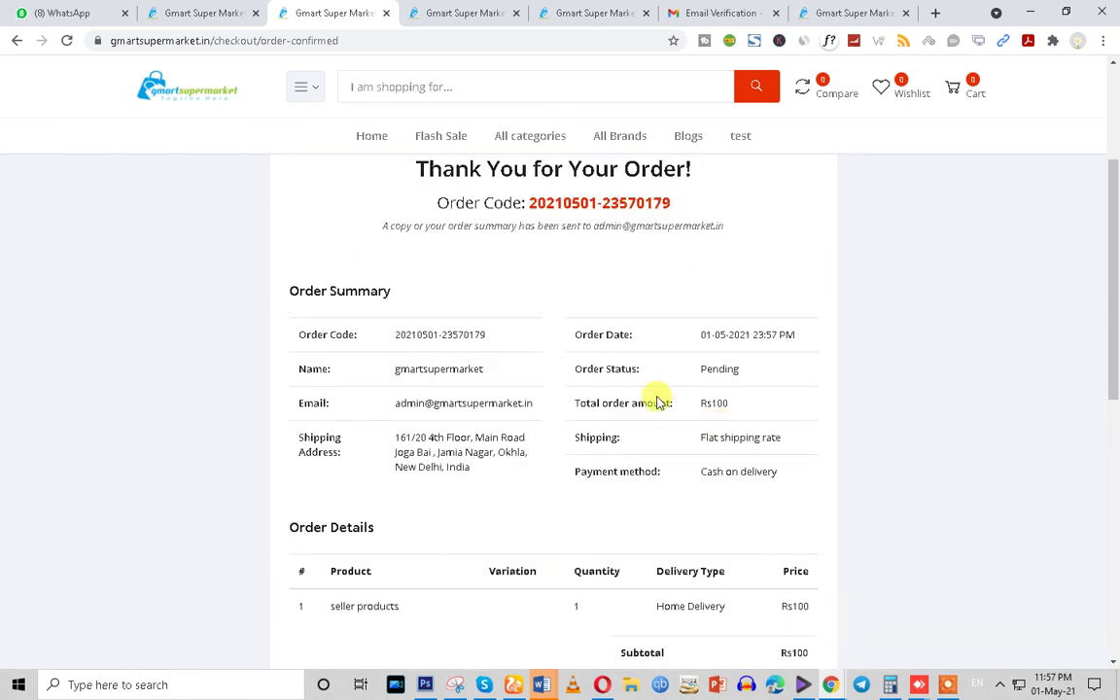
{"action": "left_click", "coordinate": [175, 10]}
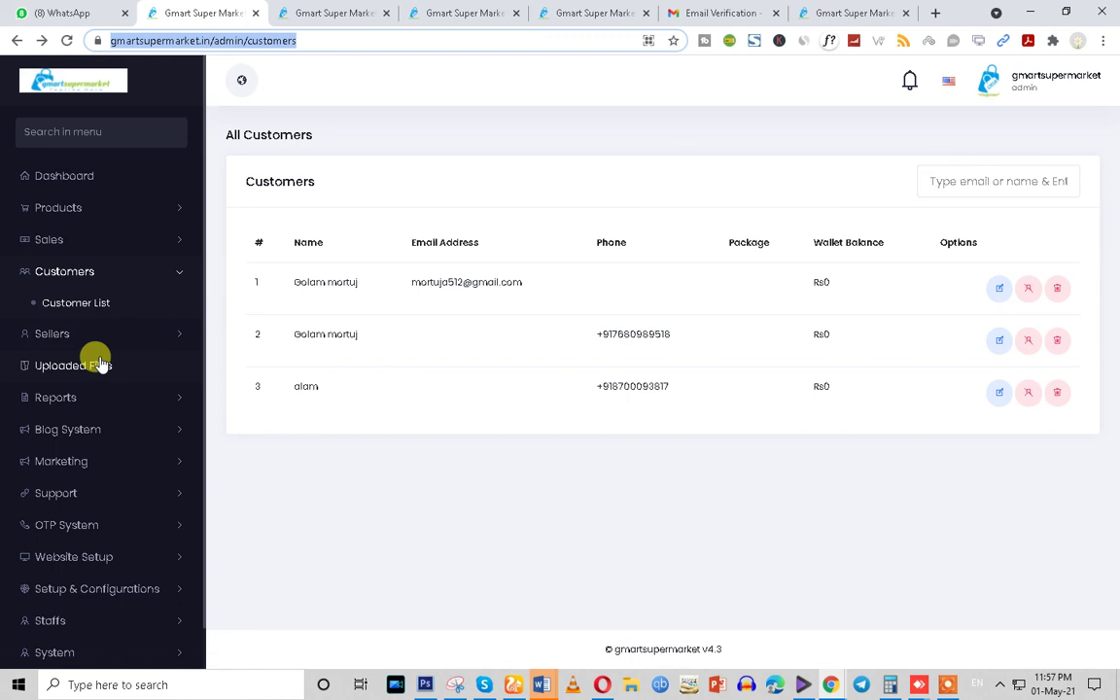
Log out of the shop account on the storefront
{"action": "left_click", "coordinate": [279, 10]}
{"action": "scroll", "coordinate": [879, 211], "scroll_direction": "up", "scroll_amount": 3}
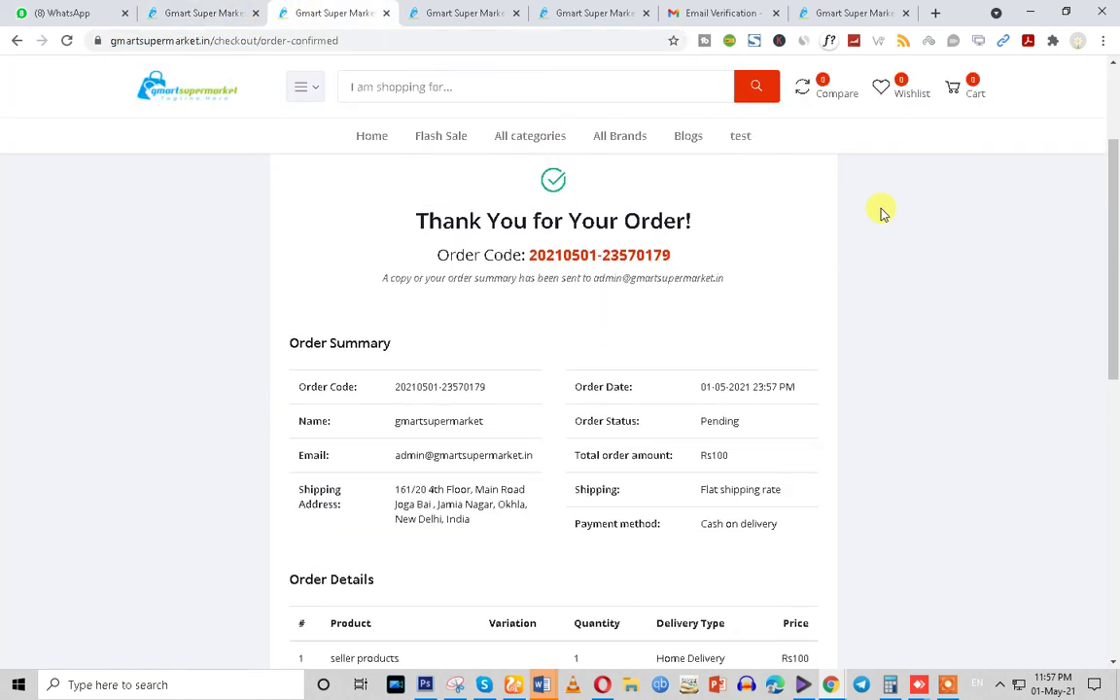
{"action": "left_click", "coordinate": [967, 71]}
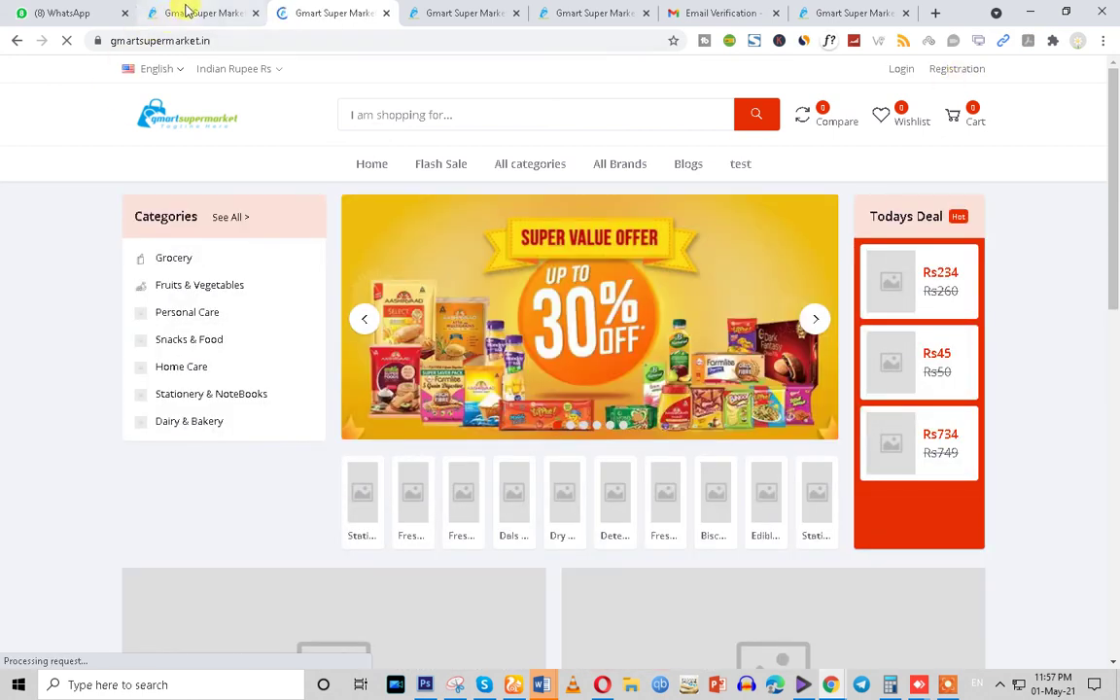
In the admin tab, go to Sales > All Orders, which now shows the login page
{"action": "left_click", "coordinate": [187, 12]}
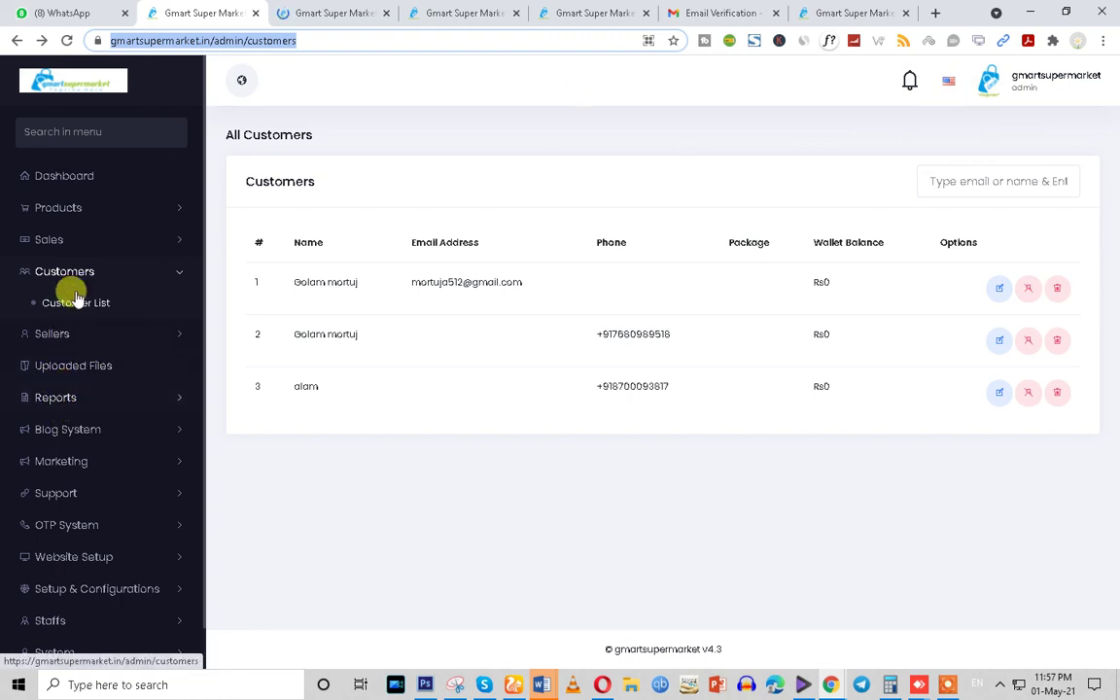
{"action": "left_click", "coordinate": [53, 240]}
{"action": "left_click", "coordinate": [66, 272]}
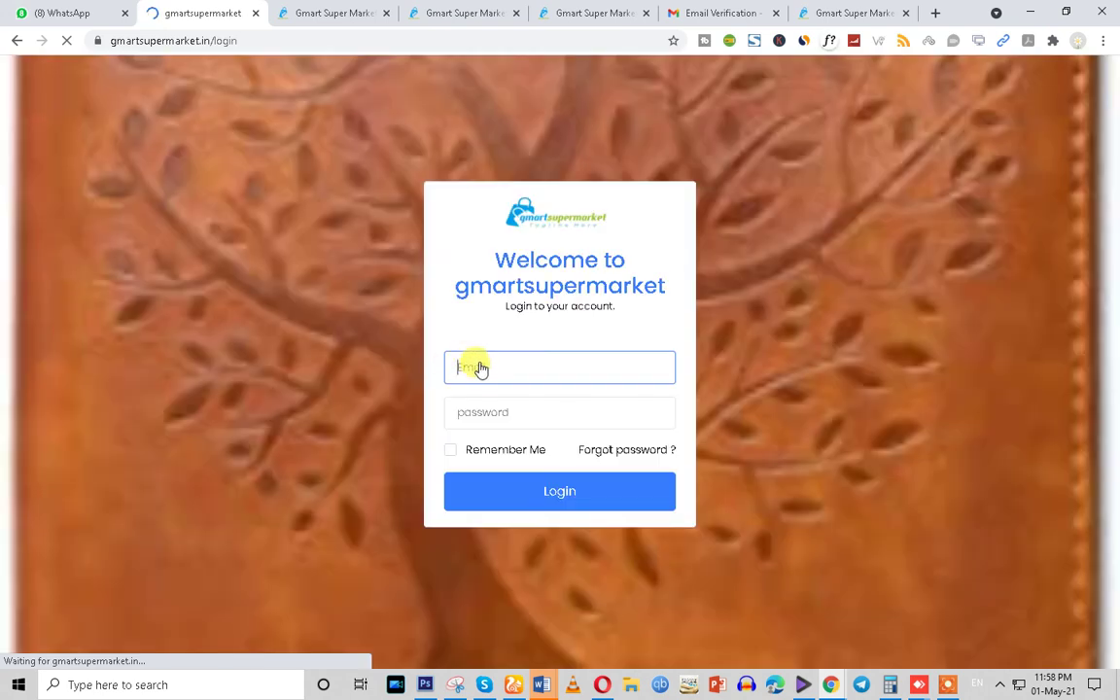
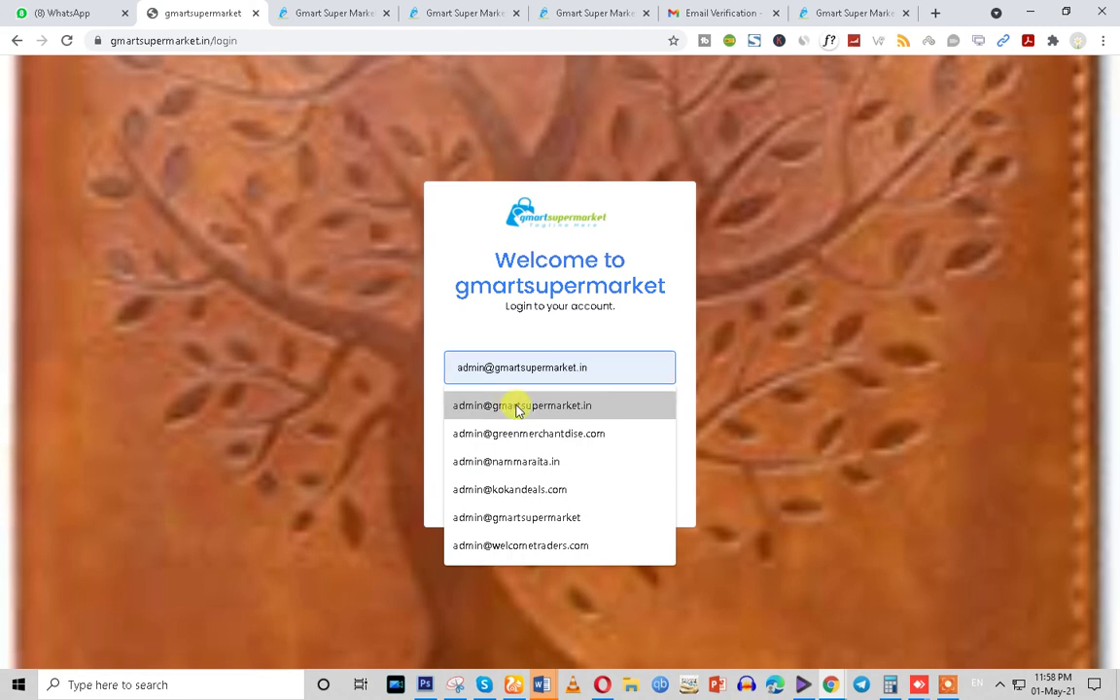
Sign back in to the admin panel using the saved admin email and password
{"action": "left_click", "coordinate": [515, 405]}
{"action": "left_click", "coordinate": [493, 413]}
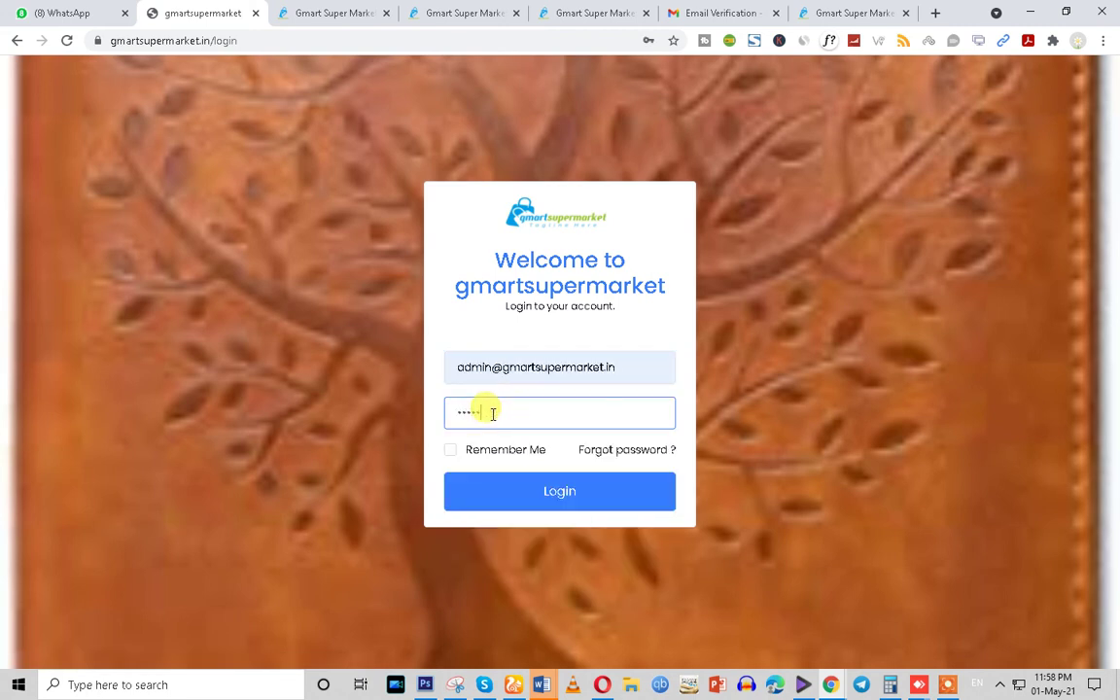
{"action": "left_click", "coordinate": [512, 496]}
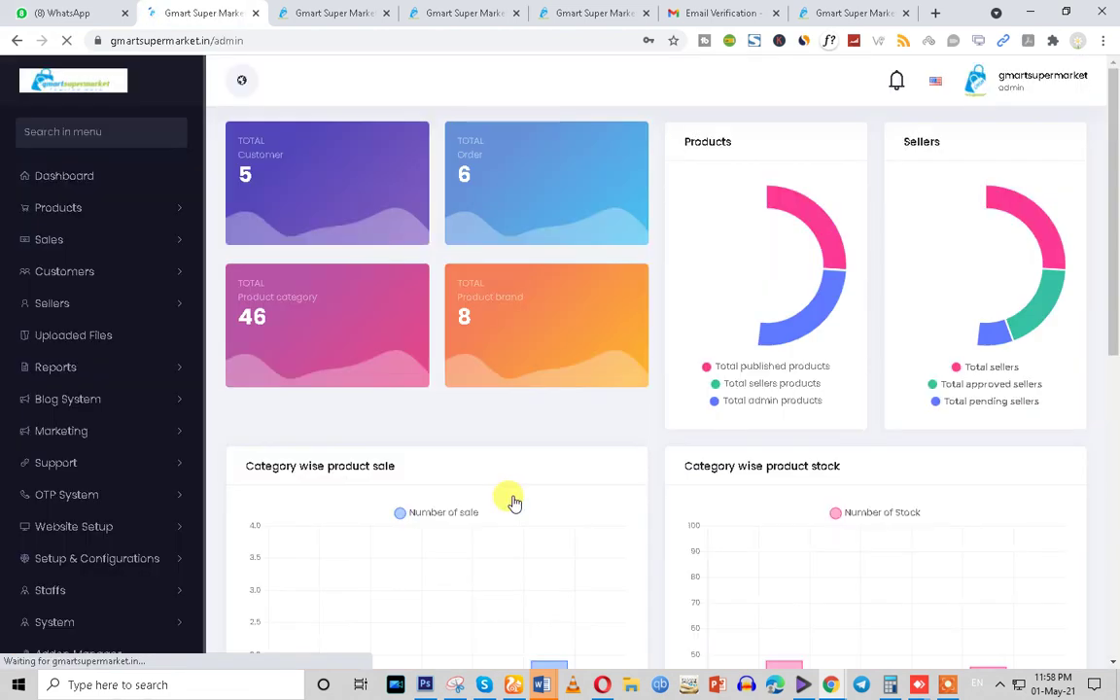
Open Sales > All Orders to find the new Rs100 Pending, Unpaid order on top
{"action": "left_click", "coordinate": [81, 302]}
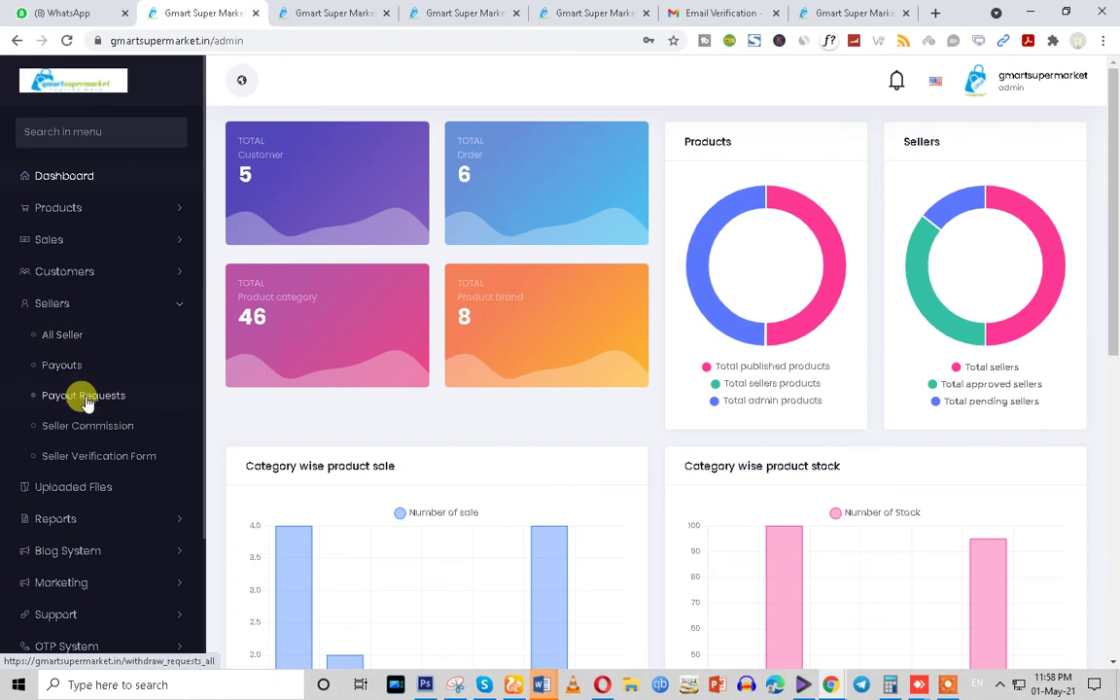
{"action": "left_click", "coordinate": [83, 239]}
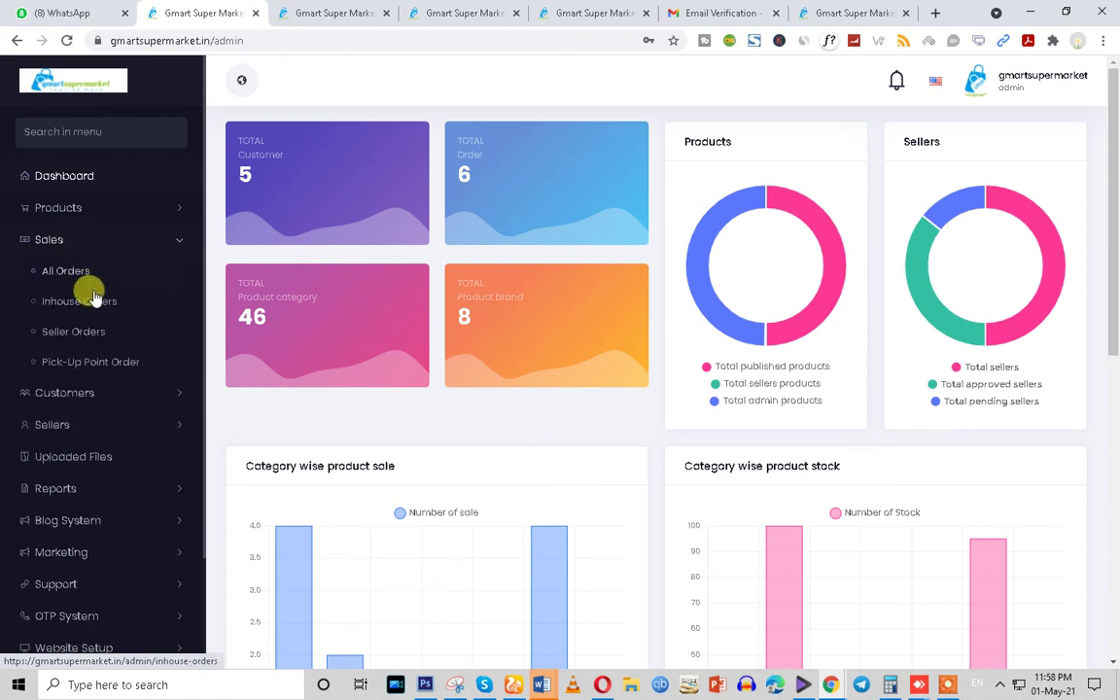
{"action": "left_click", "coordinate": [72, 272]}
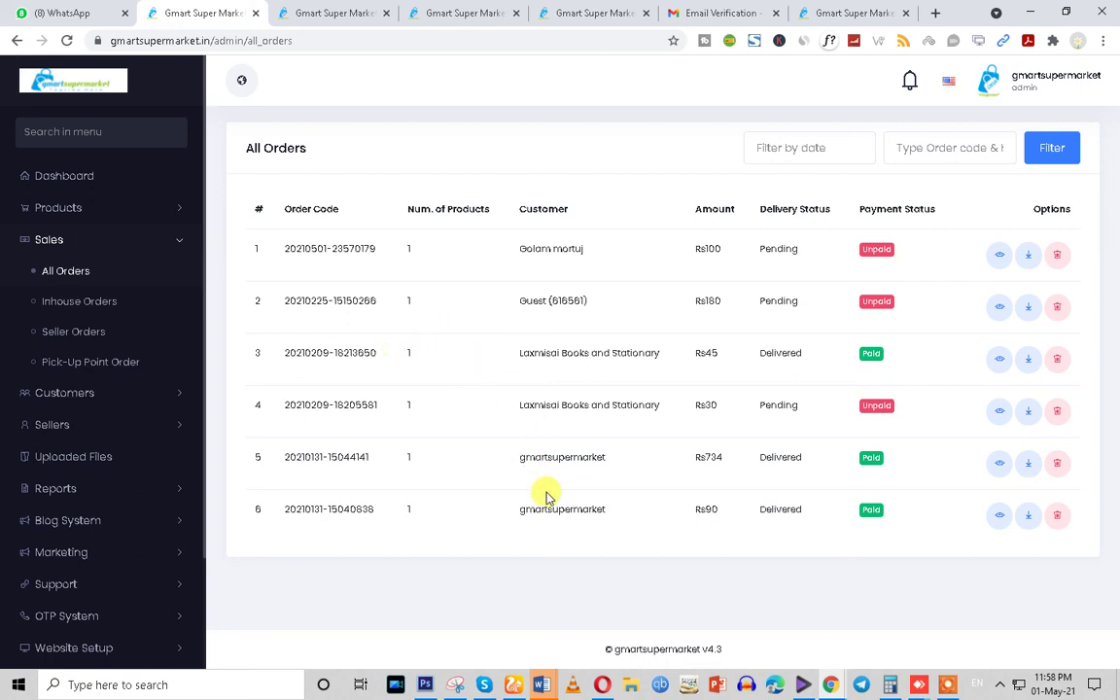
{"action": "double_click", "coordinate": [702, 249]}
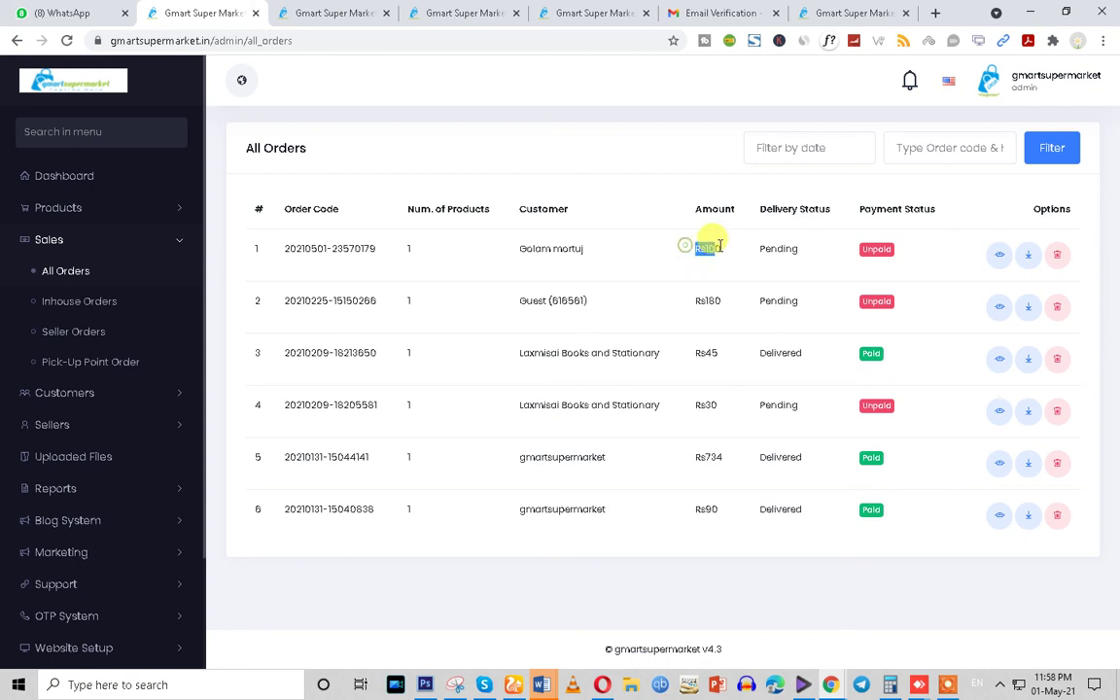
{"action": "left_click_drag", "start_coordinate": [508, 250], "coordinate": [594, 253]}
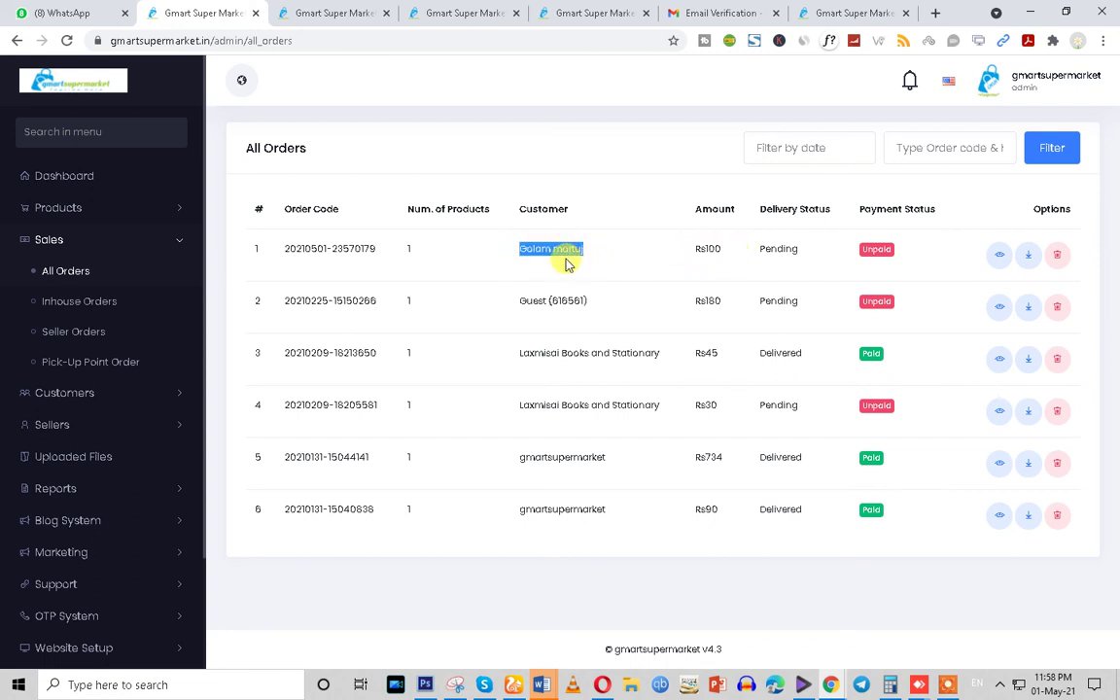
{"action": "left_click", "coordinate": [875, 250]}
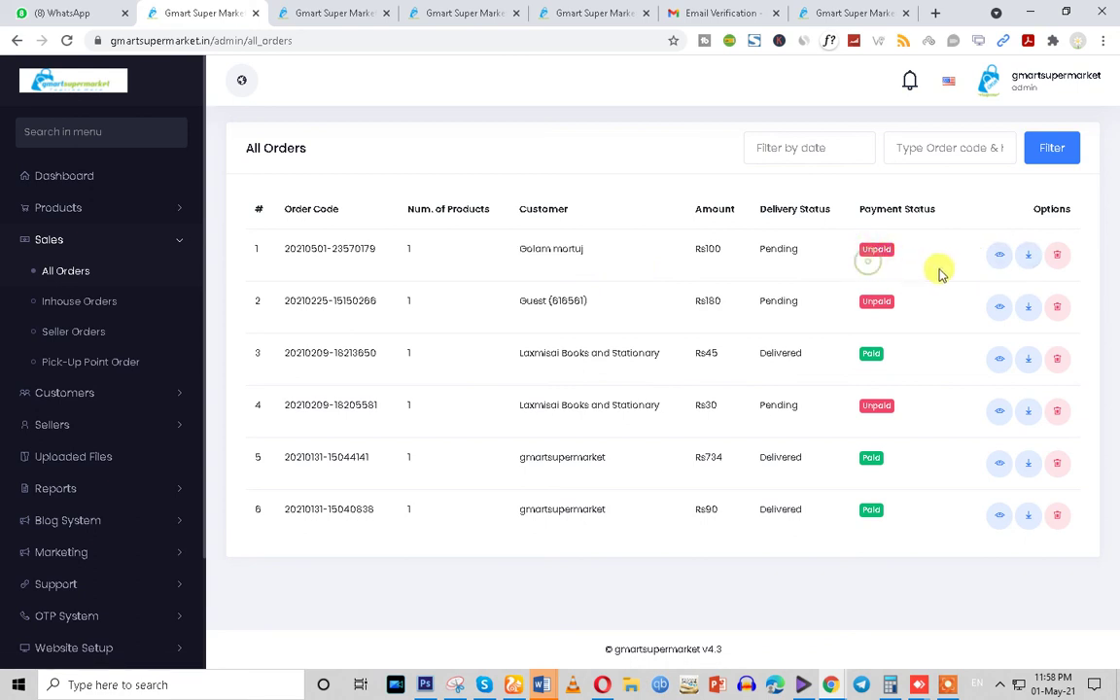
{"action": "left_click", "coordinate": [1023, 269]}
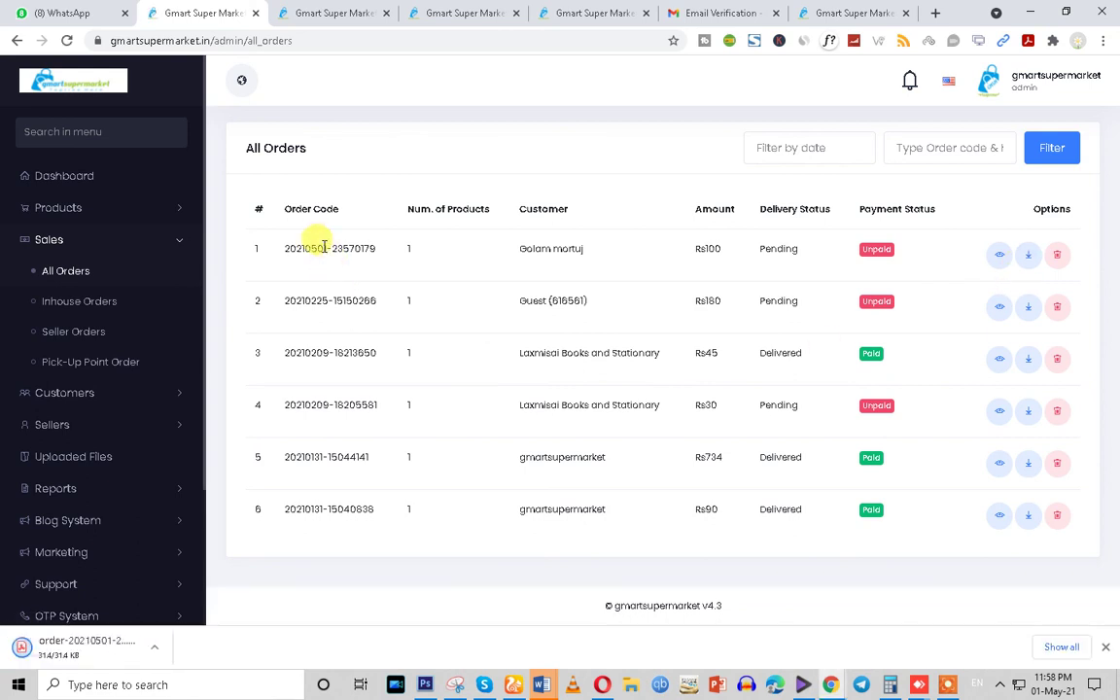
{"action": "left_click", "coordinate": [166, 646]}
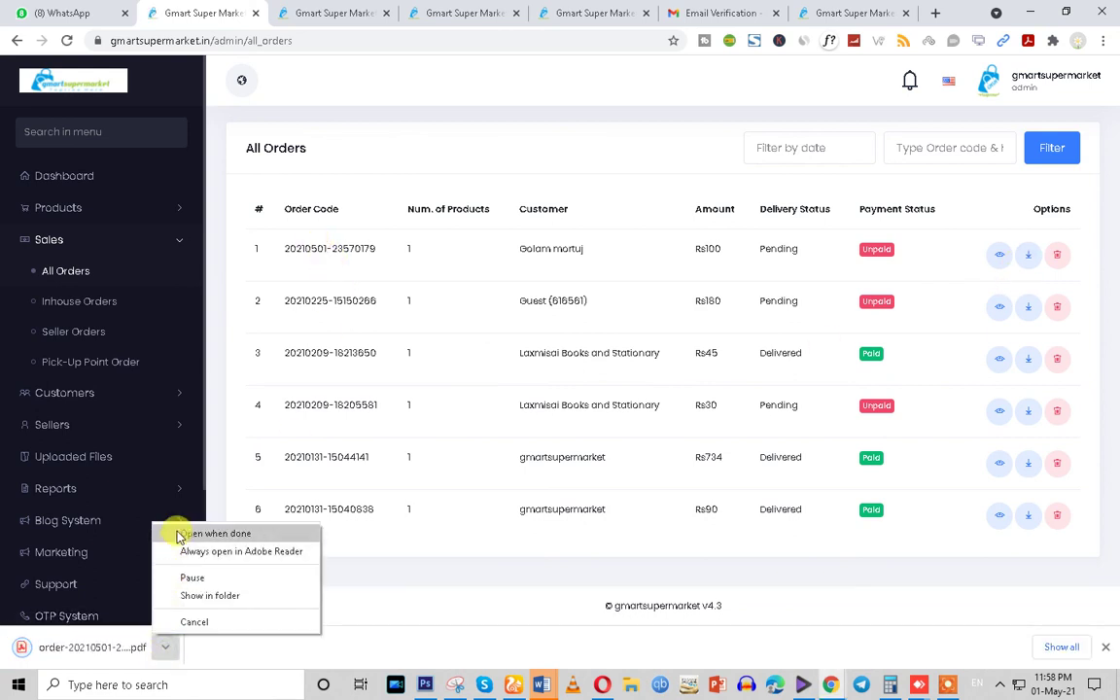
{"action": "left_click", "coordinate": [182, 528]}
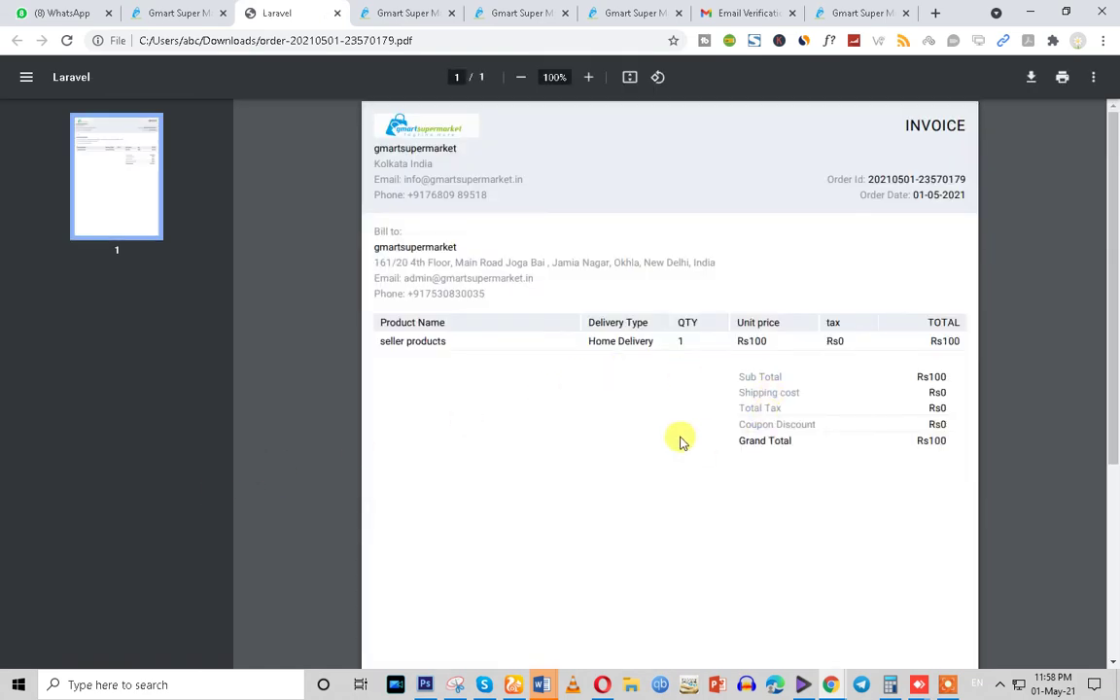
{"action": "left_click", "coordinate": [190, 11]}
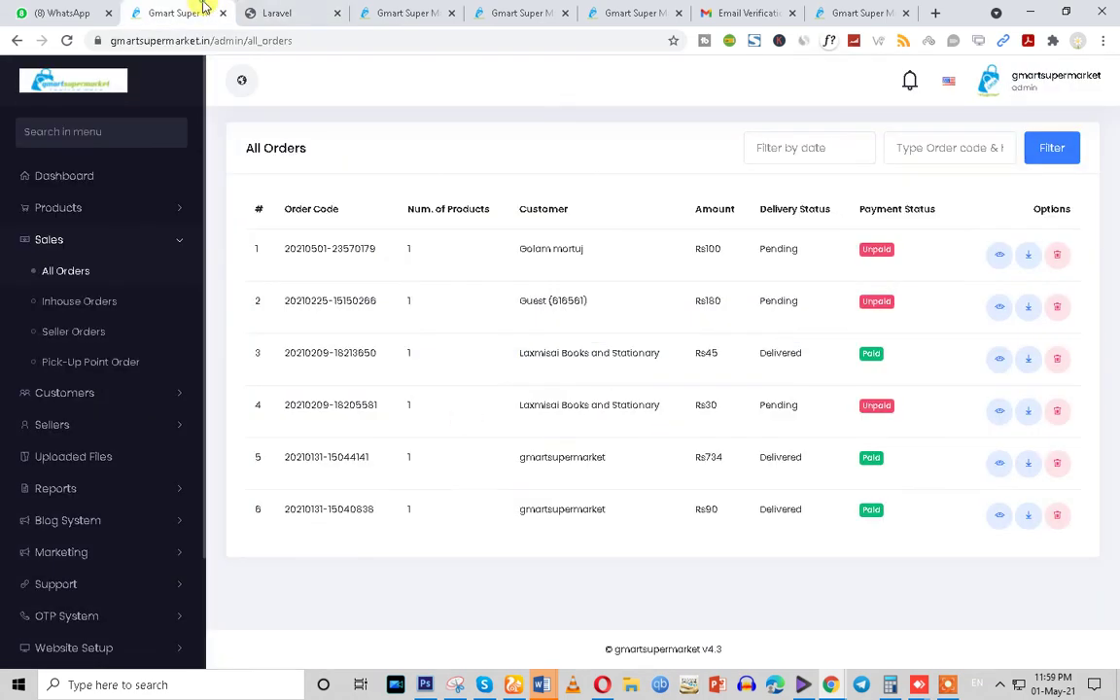
{"action": "left_click", "coordinate": [999, 257]}
{"action": "double_click", "coordinate": [773, 249]}
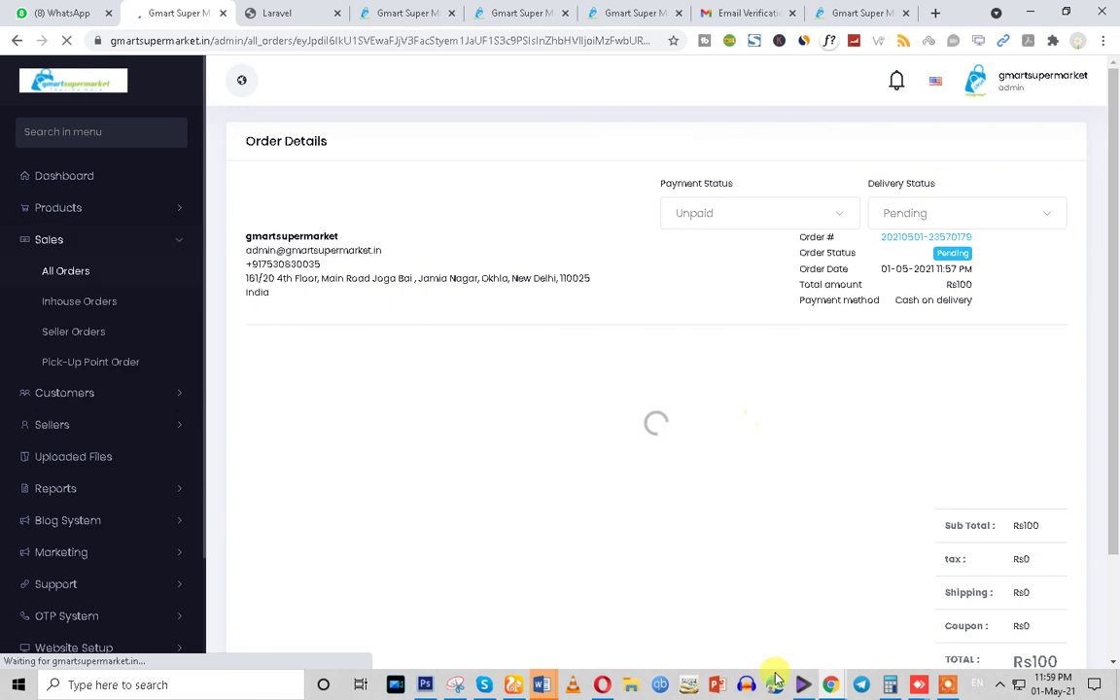
In the seller's incognito window, download and open the Rs100 order's invoice from Orders
{"action": "mouse_move", "coordinate": [830, 685]}
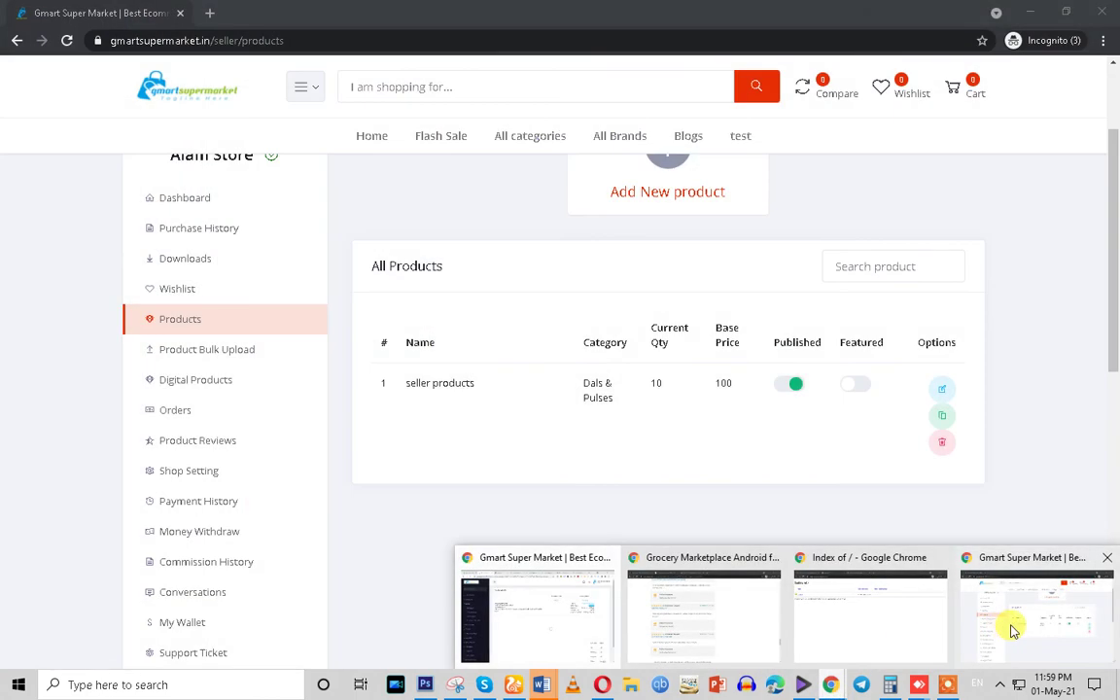
{"action": "left_click", "coordinate": [1001, 623]}
{"action": "left_click", "coordinate": [64, 41]}
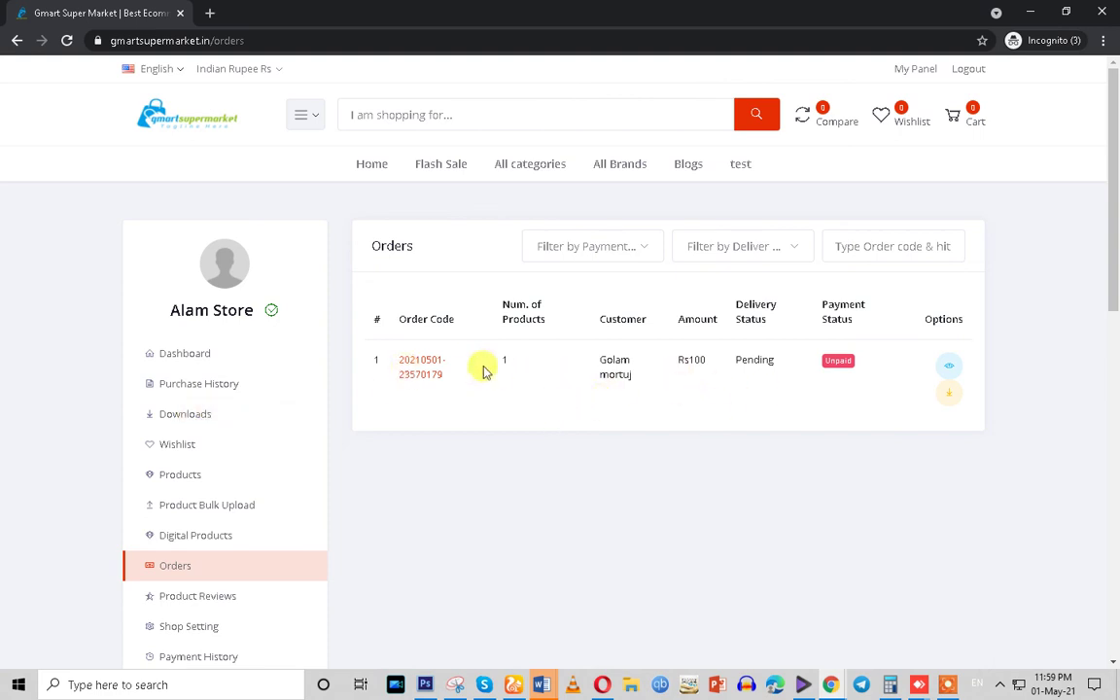
{"action": "left_click", "coordinate": [949, 397]}
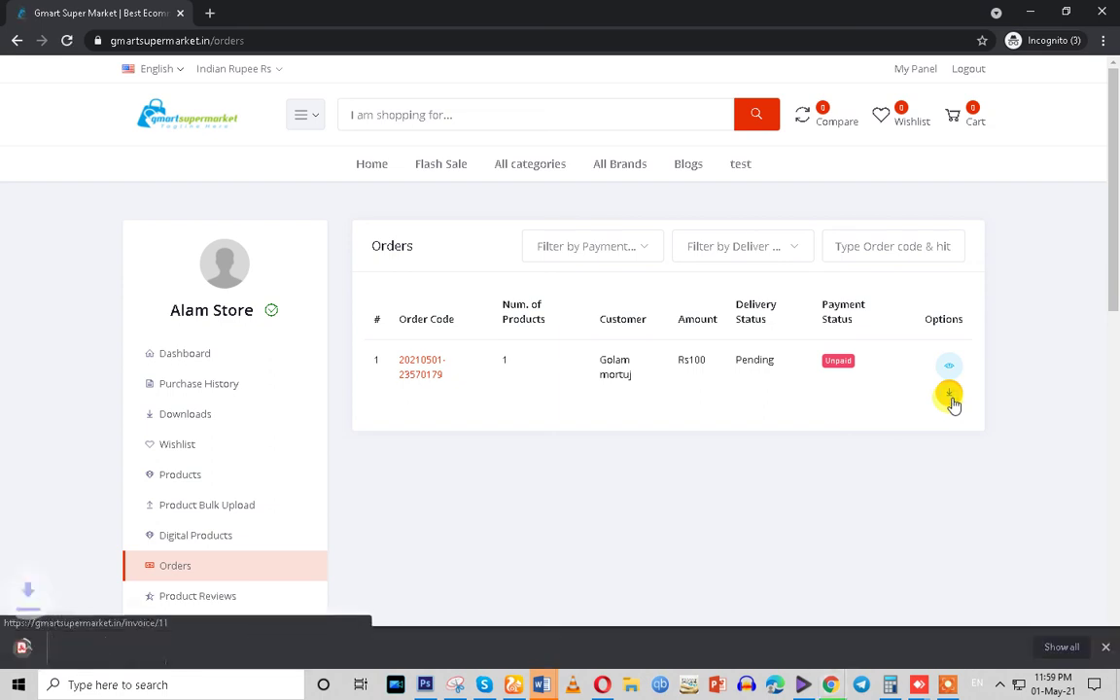
{"action": "left_click", "coordinate": [167, 648]}
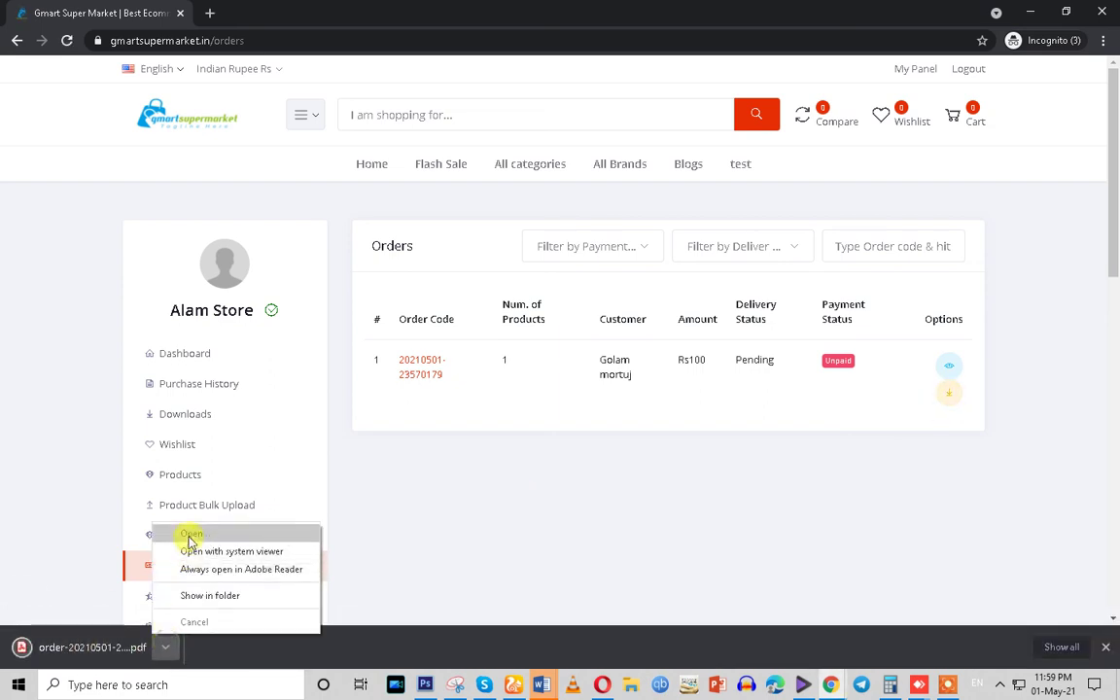
{"action": "left_click", "coordinate": [188, 540]}
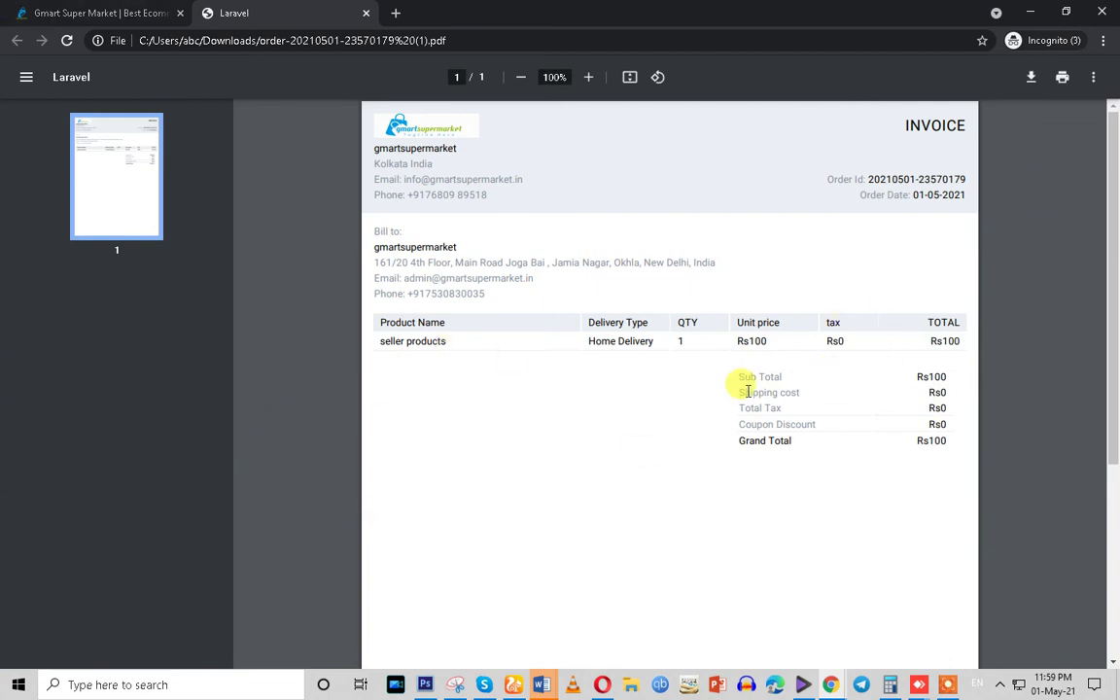
Leave the invoice PDF and return to the seller Orders page
{"action": "left_click", "coordinate": [100, 14]}
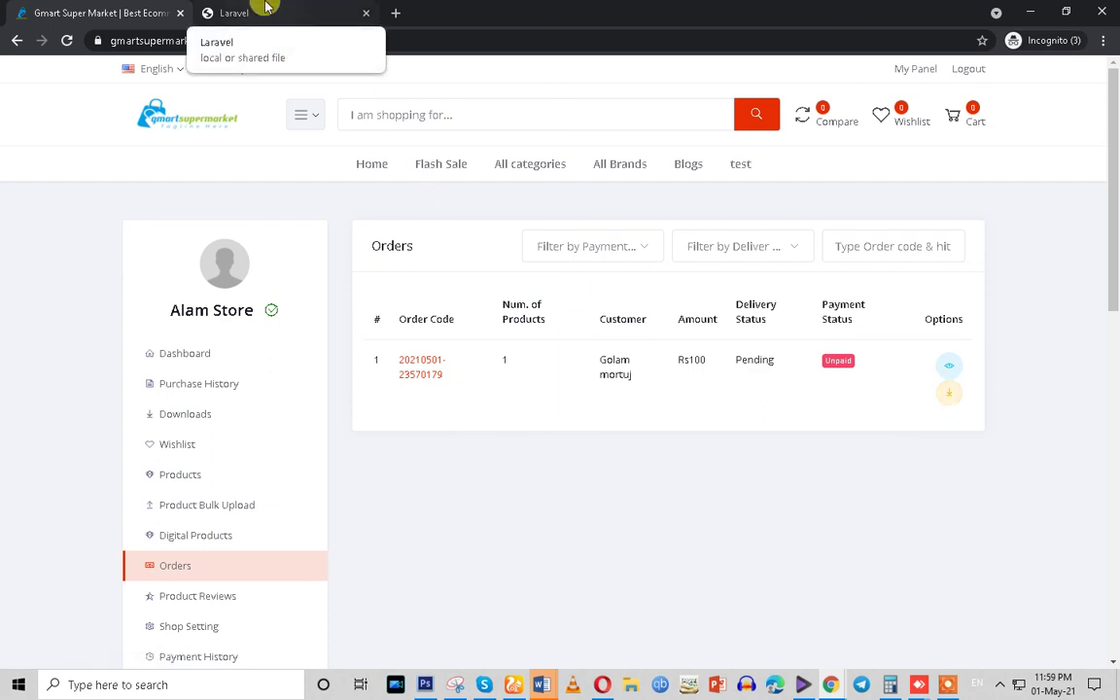
{"action": "left_click", "coordinate": [949, 370]}
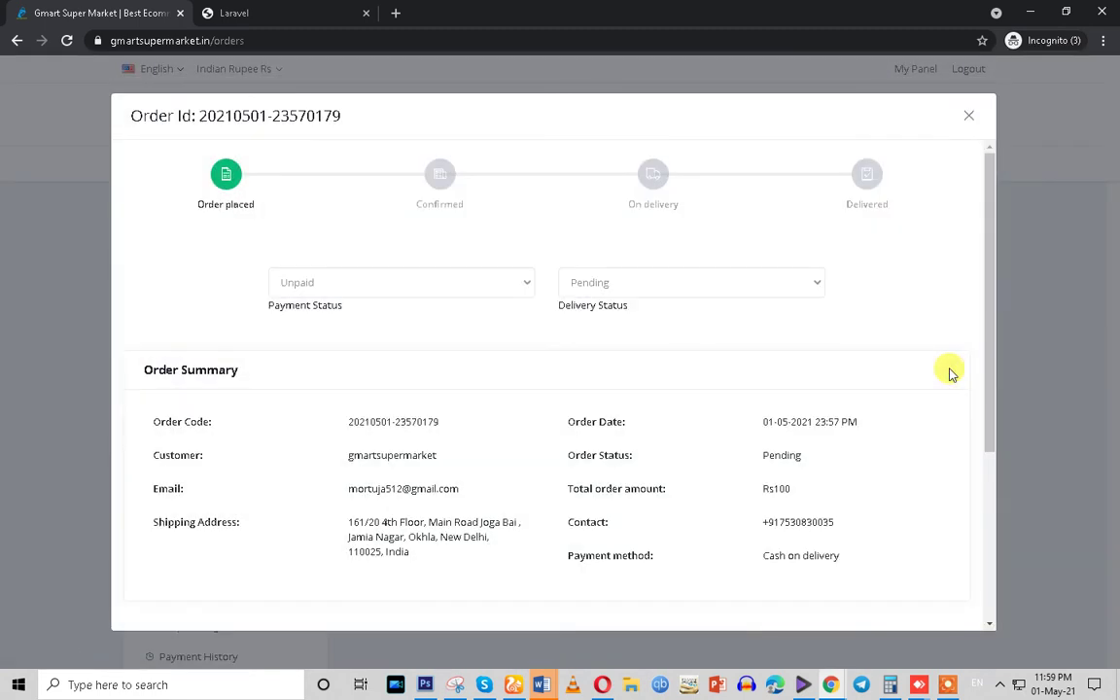
{"action": "left_click", "coordinate": [340, 283]}
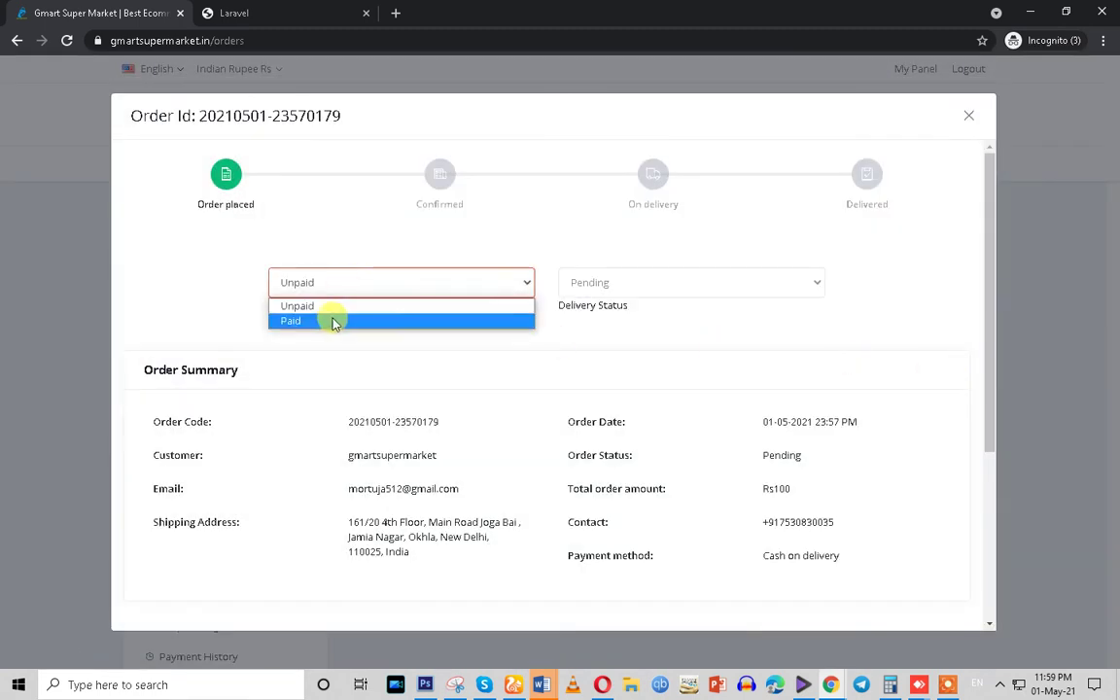
{"action": "left_click", "coordinate": [588, 282]}
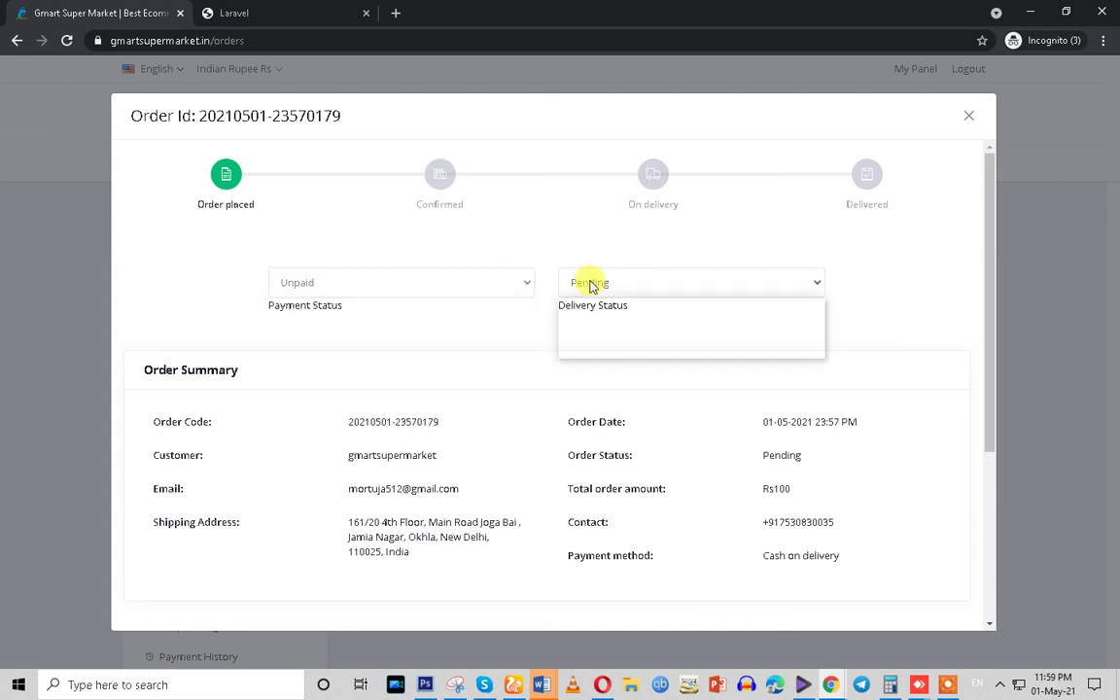
{"action": "left_click", "coordinate": [601, 320]}
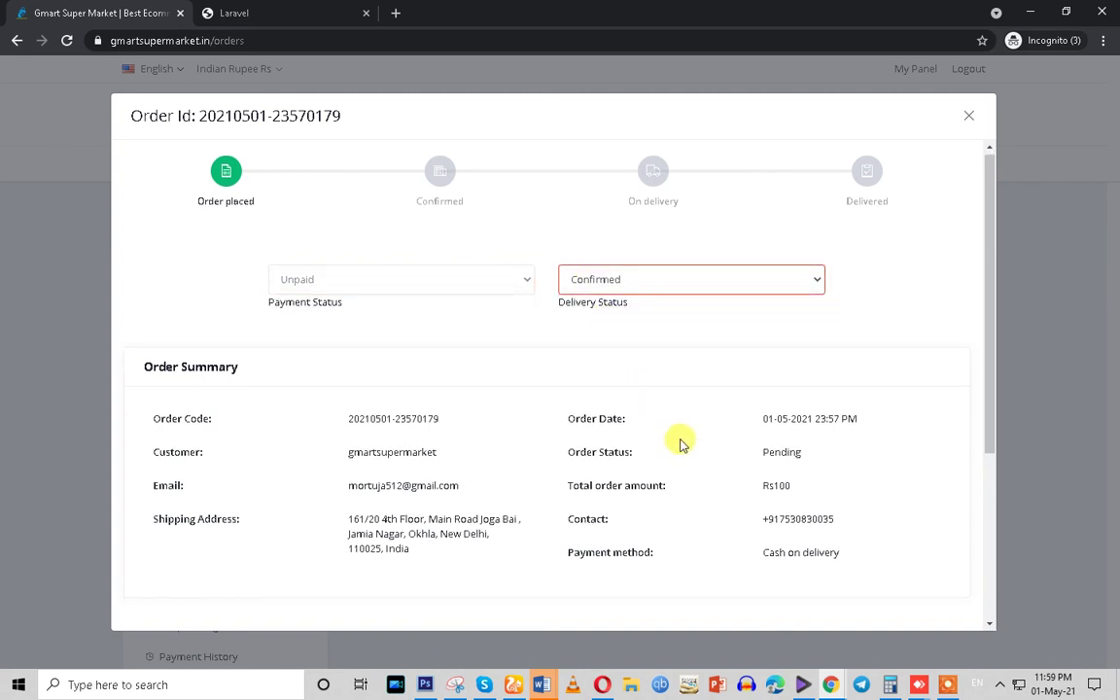
{"action": "scroll", "coordinate": [834, 566], "scroll_direction": "down", "scroll_amount": 3}
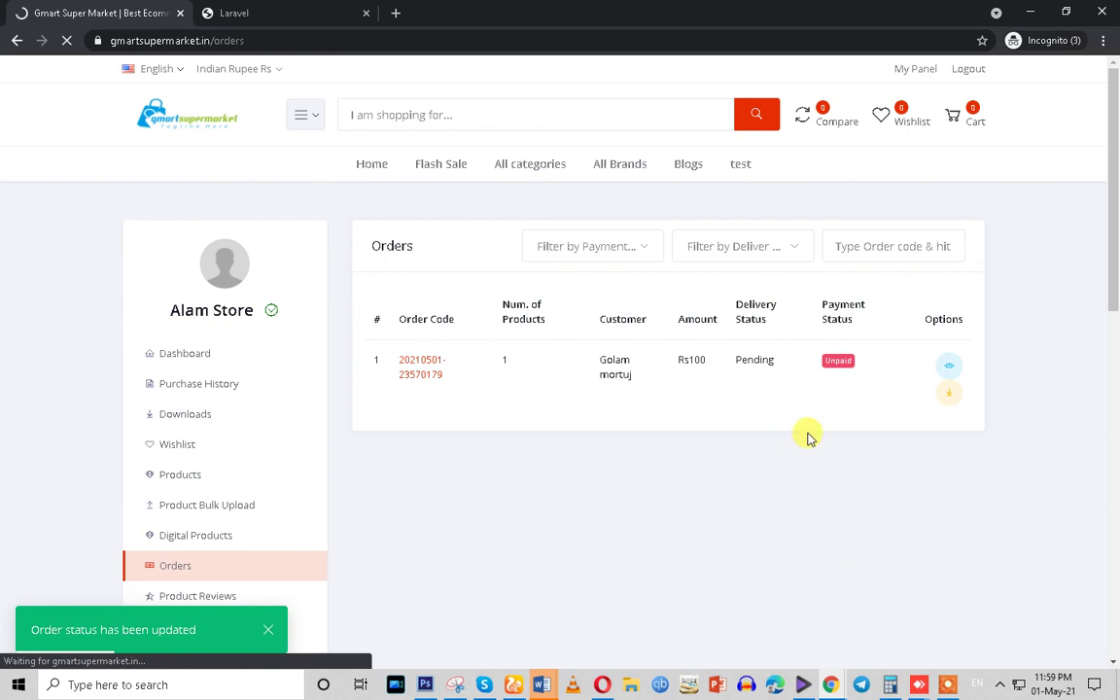
Close the invoice PDF tab and open gmartsupermarket.in in a new tab
{"action": "left_click", "coordinate": [300, 12]}
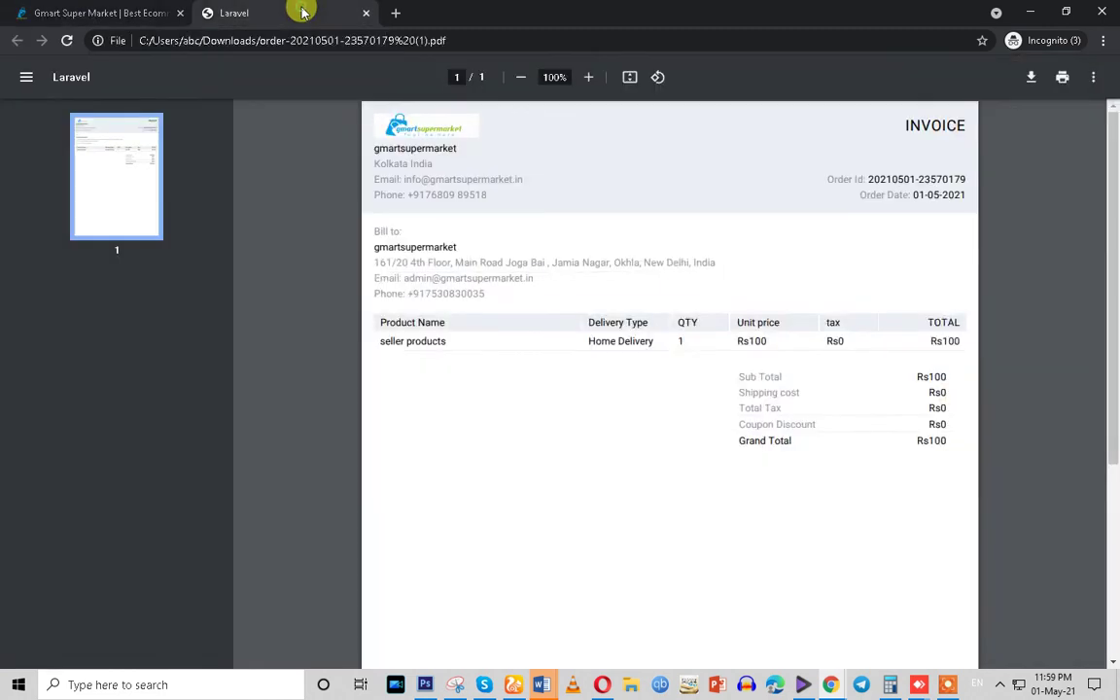
{"action": "left_click", "coordinate": [365, 16]}
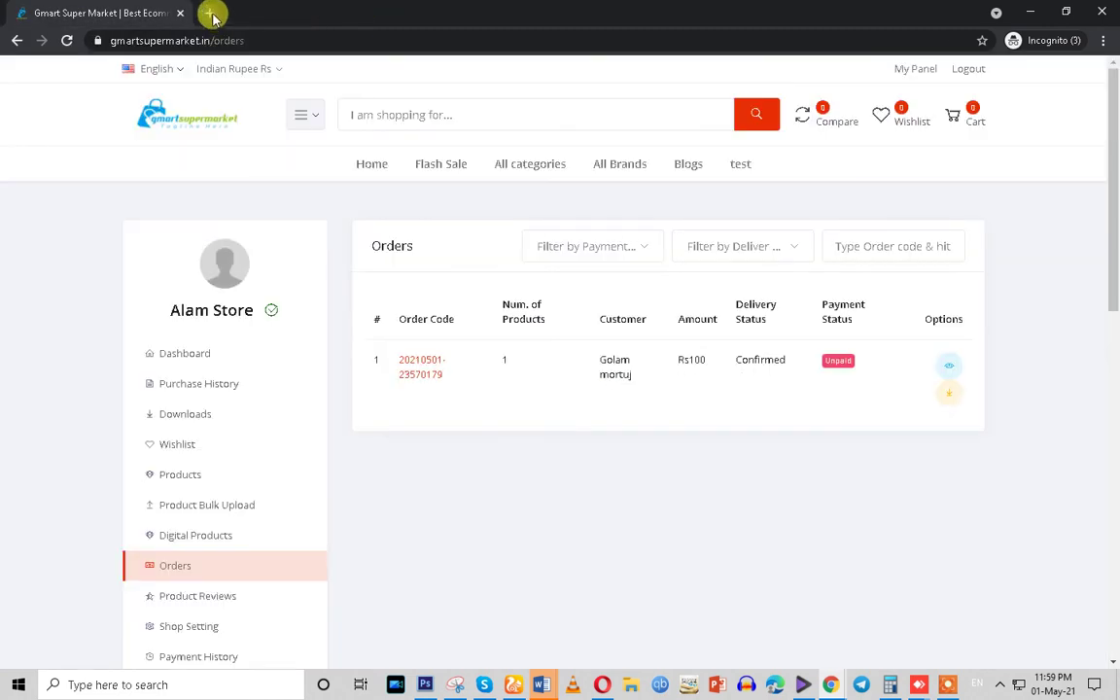
{"action": "left_click", "coordinate": [210, 14]}
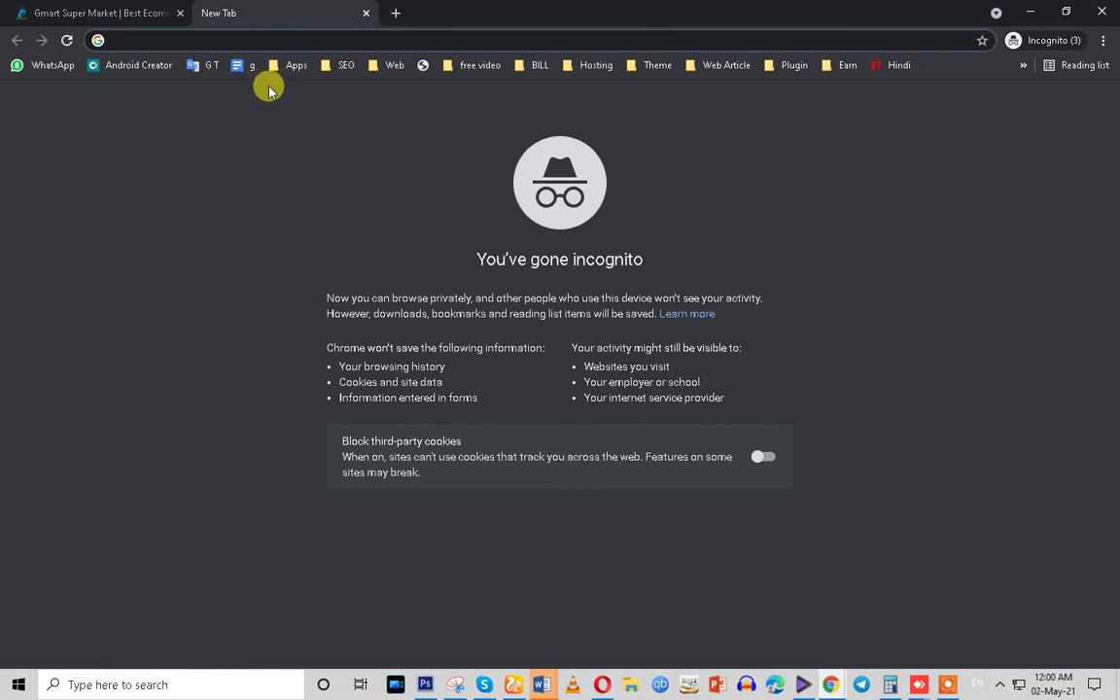
{"action": "type", "text": "gm"}
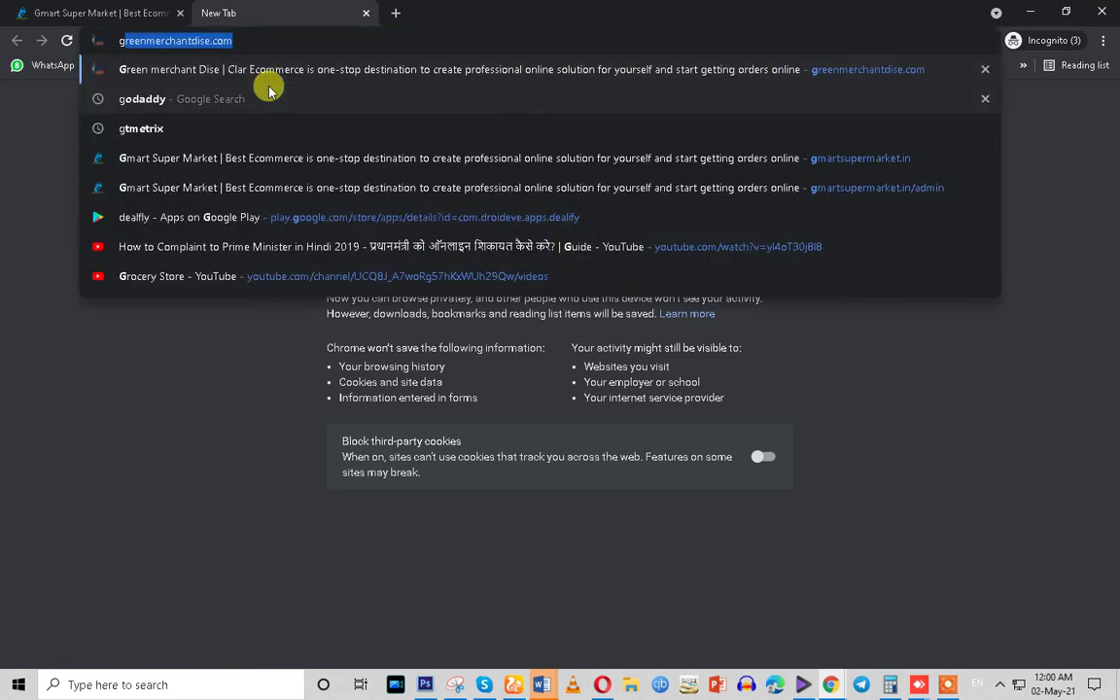
{"action": "key", "text": "Return"}
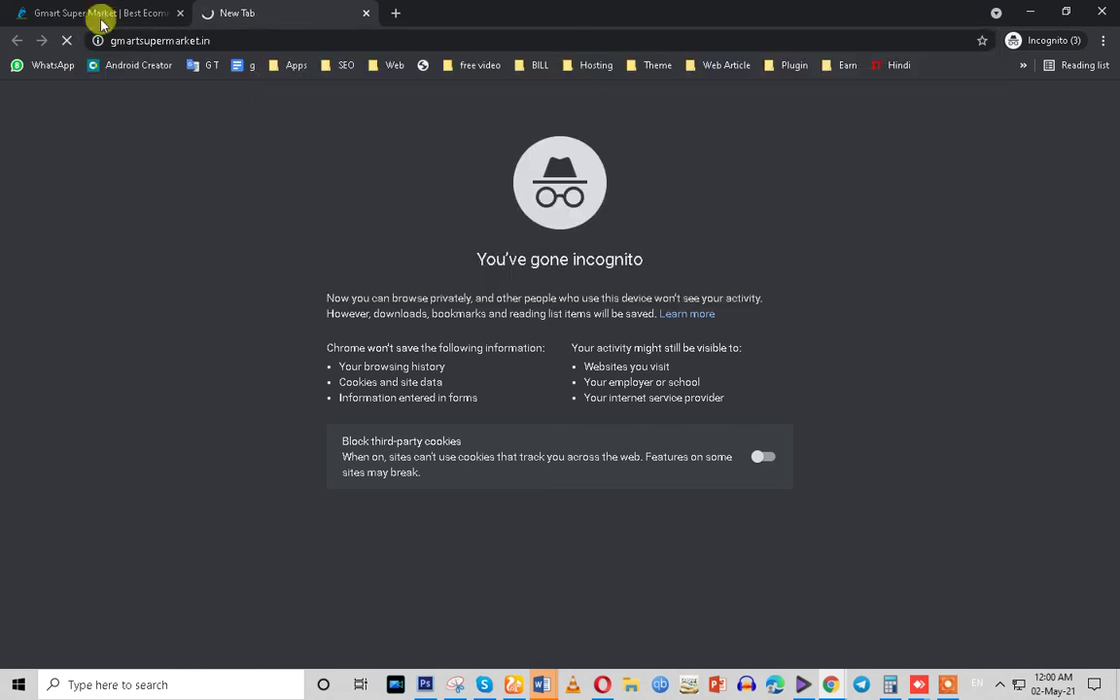
Change the order's delivery status to On delivery, then view the storefront homepage
{"action": "left_click", "coordinate": [95, 20]}
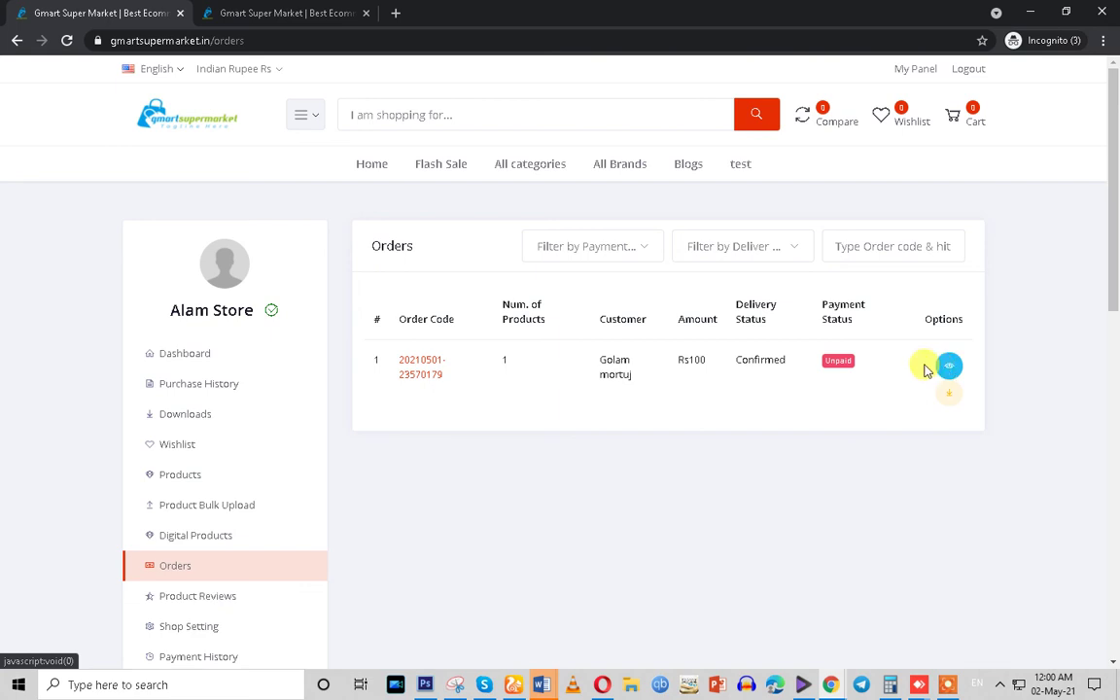
{"action": "left_click", "coordinate": [945, 369]}
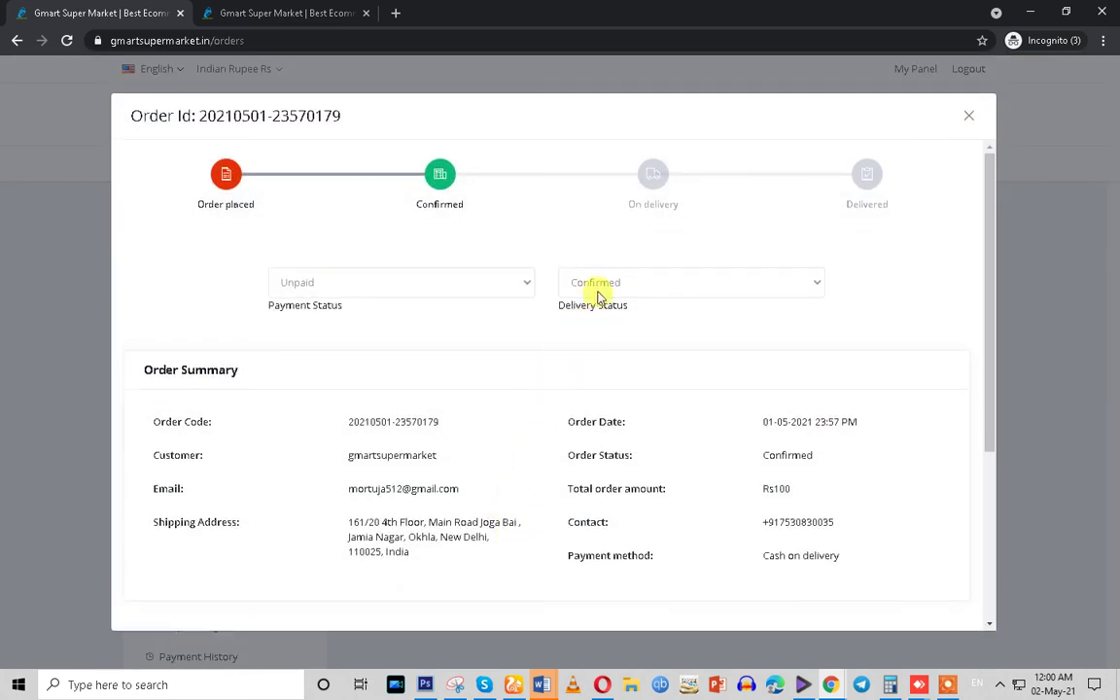
{"action": "left_click", "coordinate": [600, 284]}
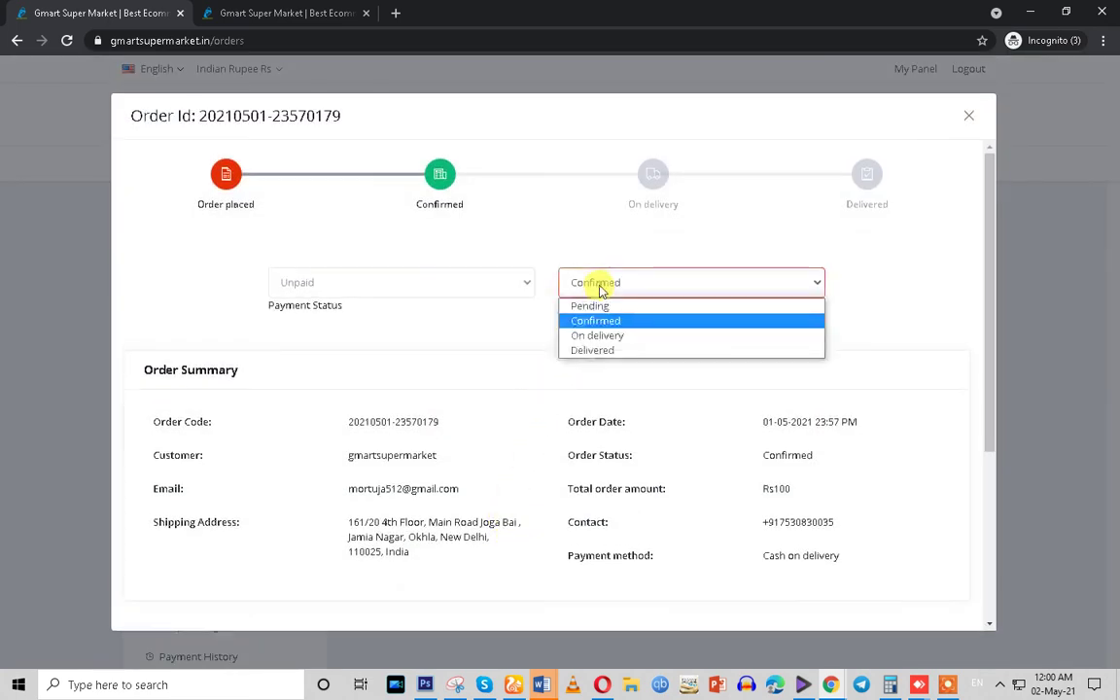
{"action": "left_click", "coordinate": [599, 340]}
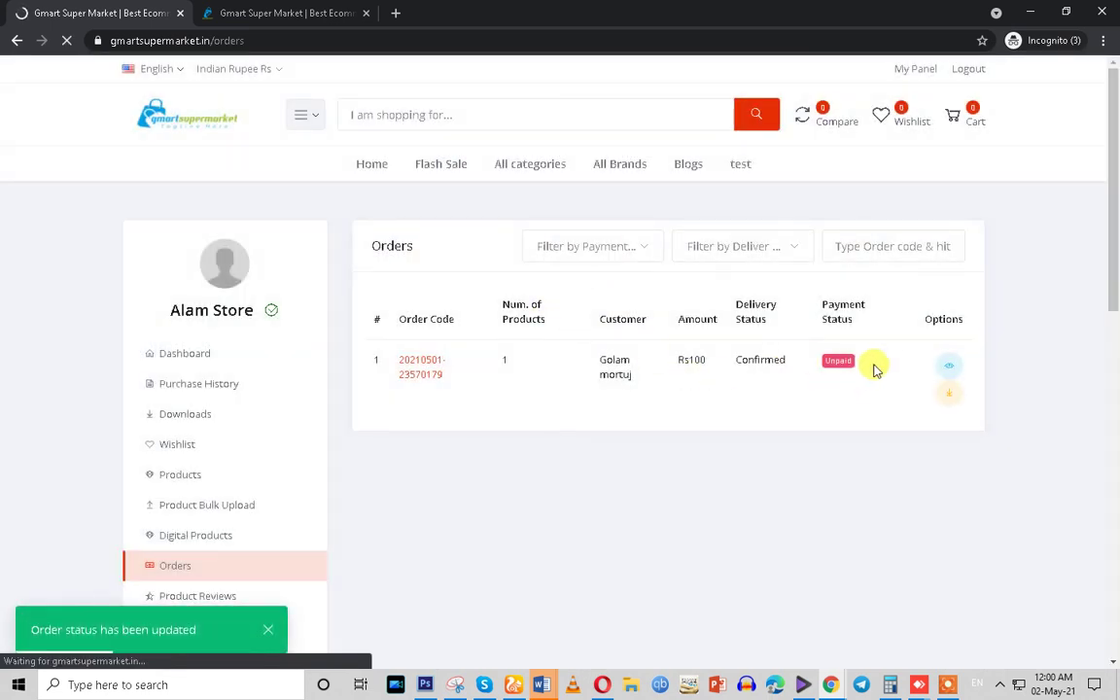
{"action": "left_click", "coordinate": [253, 13]}
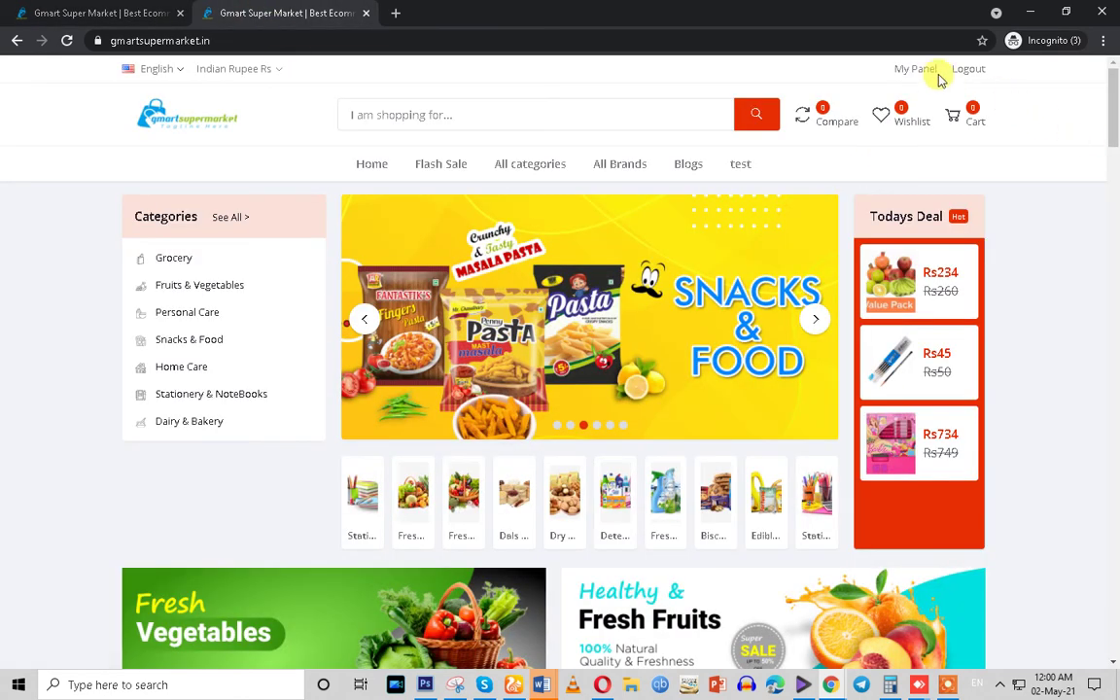
Look up the order on the Track Order page using its pasted order code
{"action": "left_click_drag", "start_coordinate": [1114, 125], "coordinate": [1114, 622]}
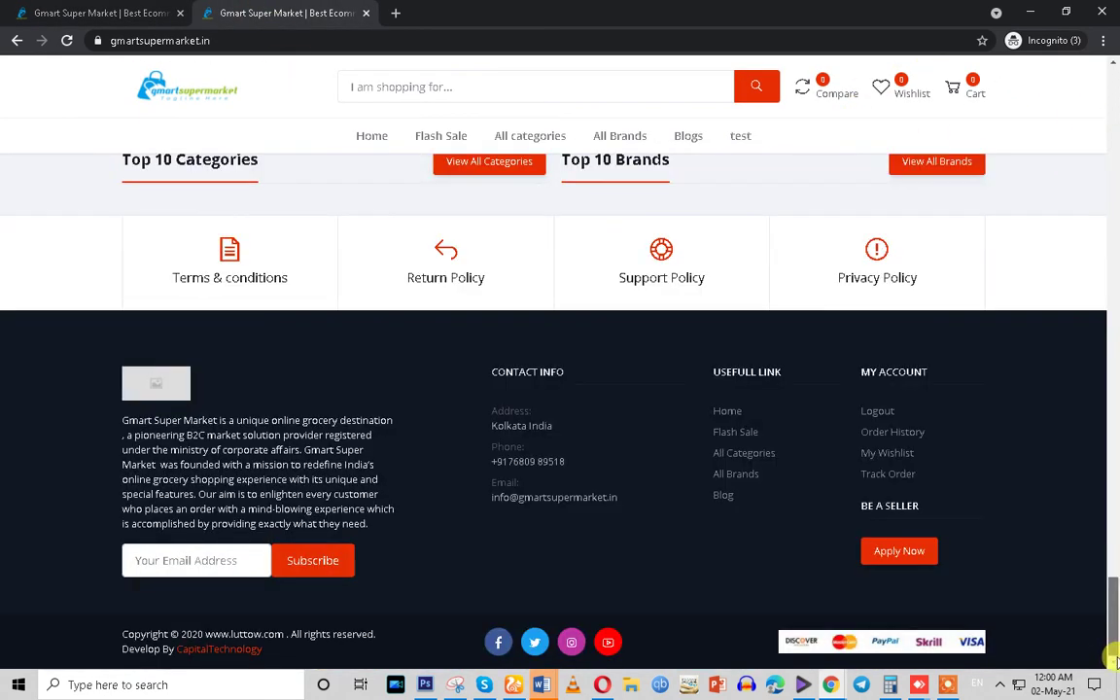
{"action": "left_click", "coordinate": [886, 476]}
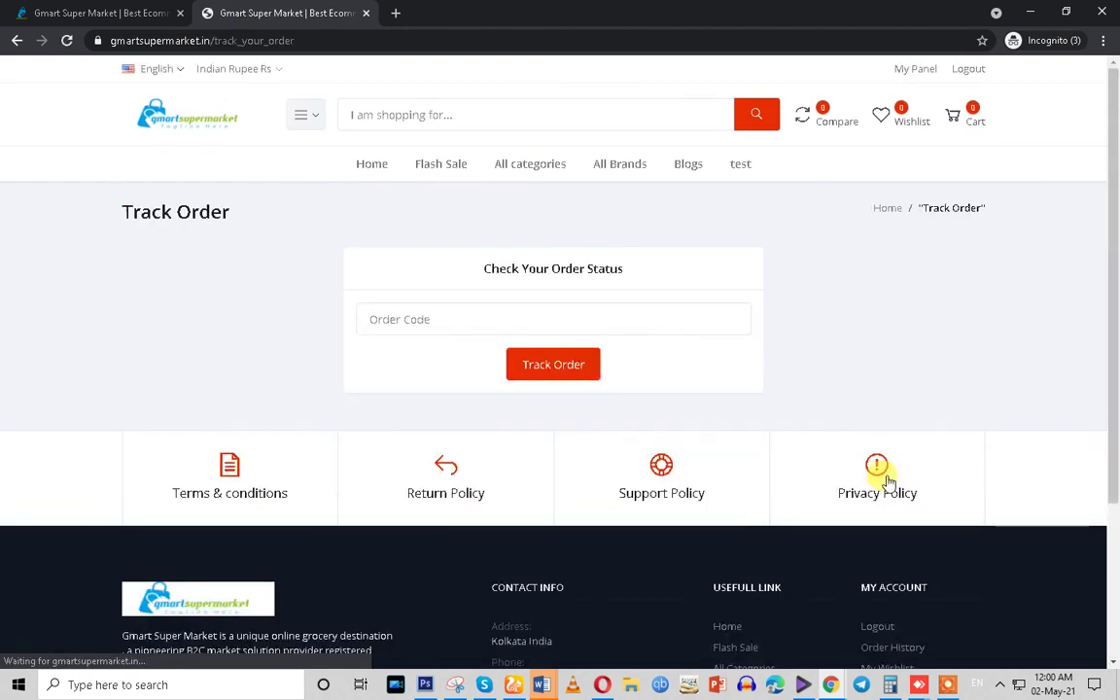
{"action": "left_click", "coordinate": [389, 327]}
{"action": "key", "text": "ctrl+v"}
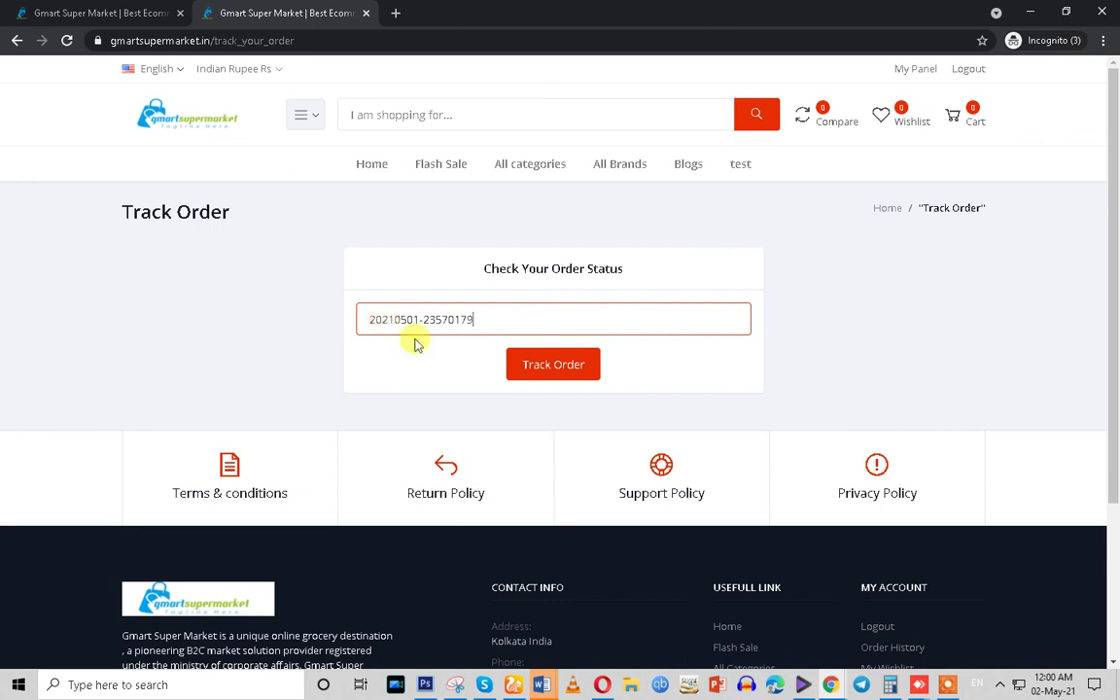
{"action": "left_click", "coordinate": [572, 373]}
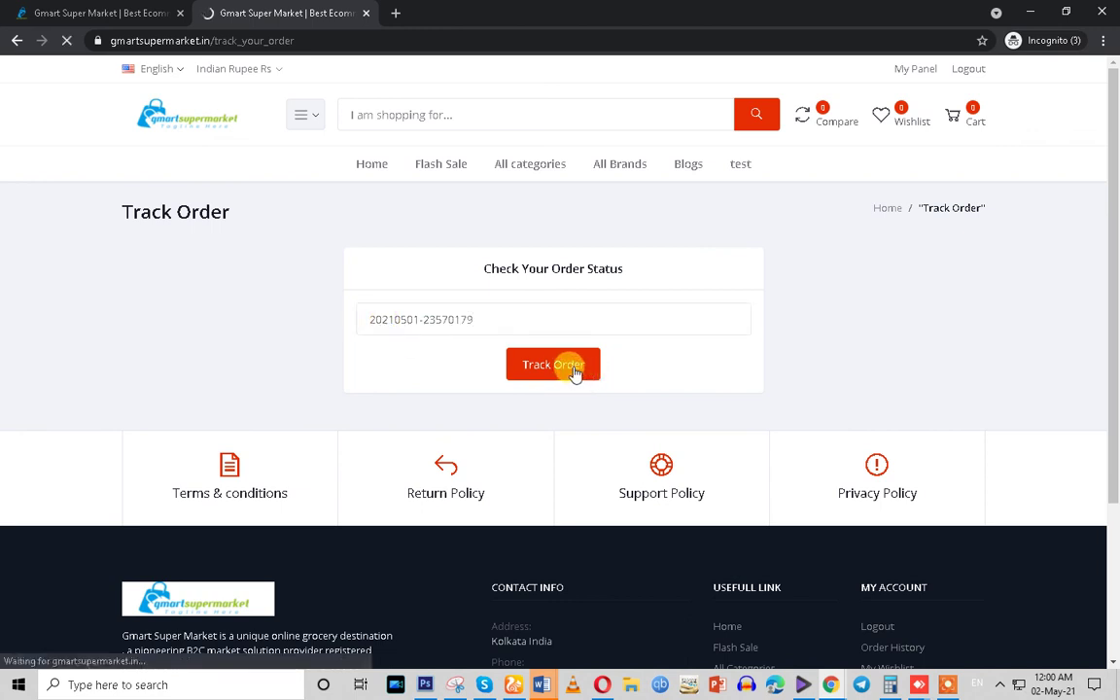
Check the status steps up to On delivery, then return to the seller Orders list
{"action": "scroll", "coordinate": [574, 374], "scroll_direction": "down", "scroll_amount": 5}
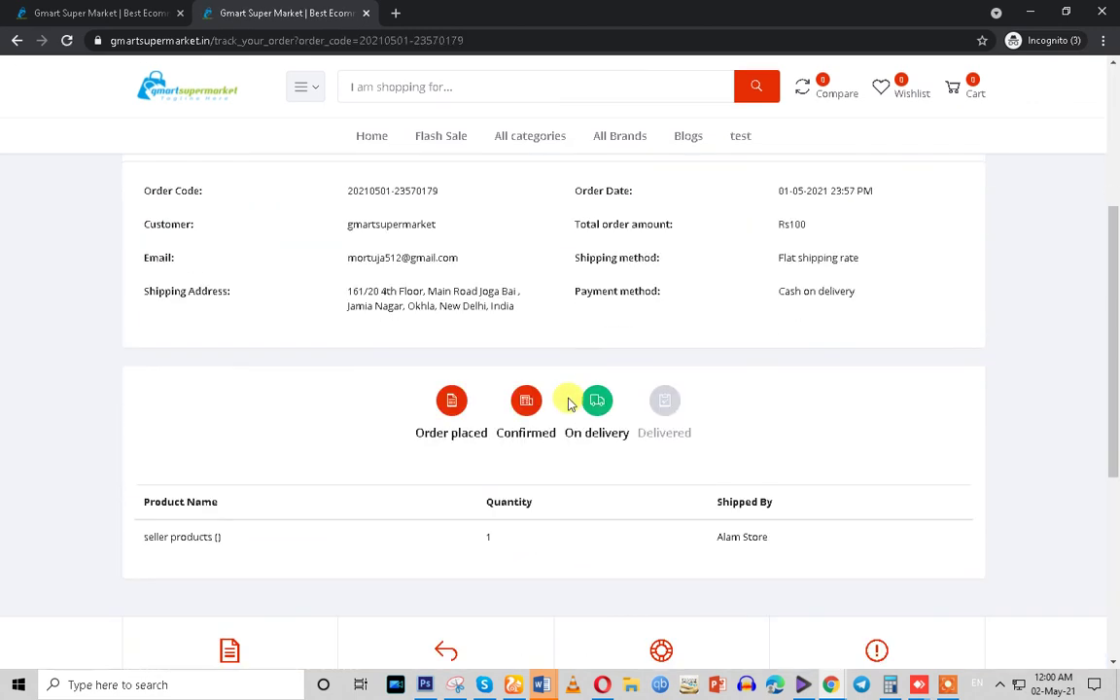
{"action": "left_click_drag", "start_coordinate": [410, 432], "coordinate": [637, 433]}
{"action": "left_click", "coordinate": [563, 435]}
{"action": "left_click", "coordinate": [97, 16]}
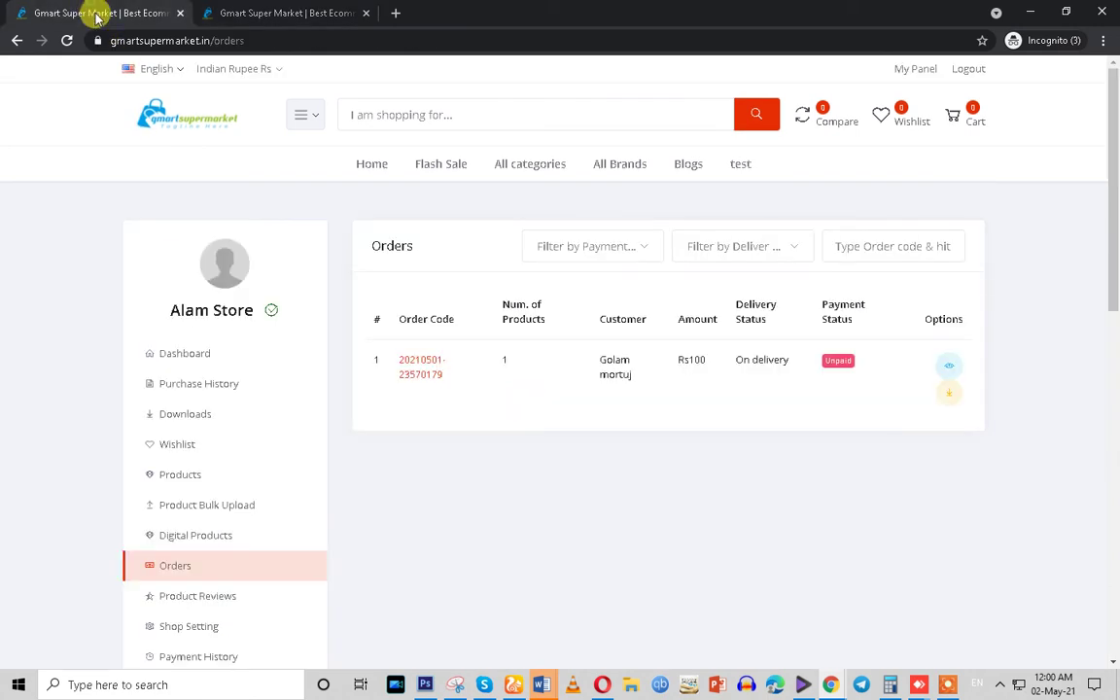
Set the order's Delivery Status to Delivered in its details modal
{"action": "left_click", "coordinate": [952, 364]}
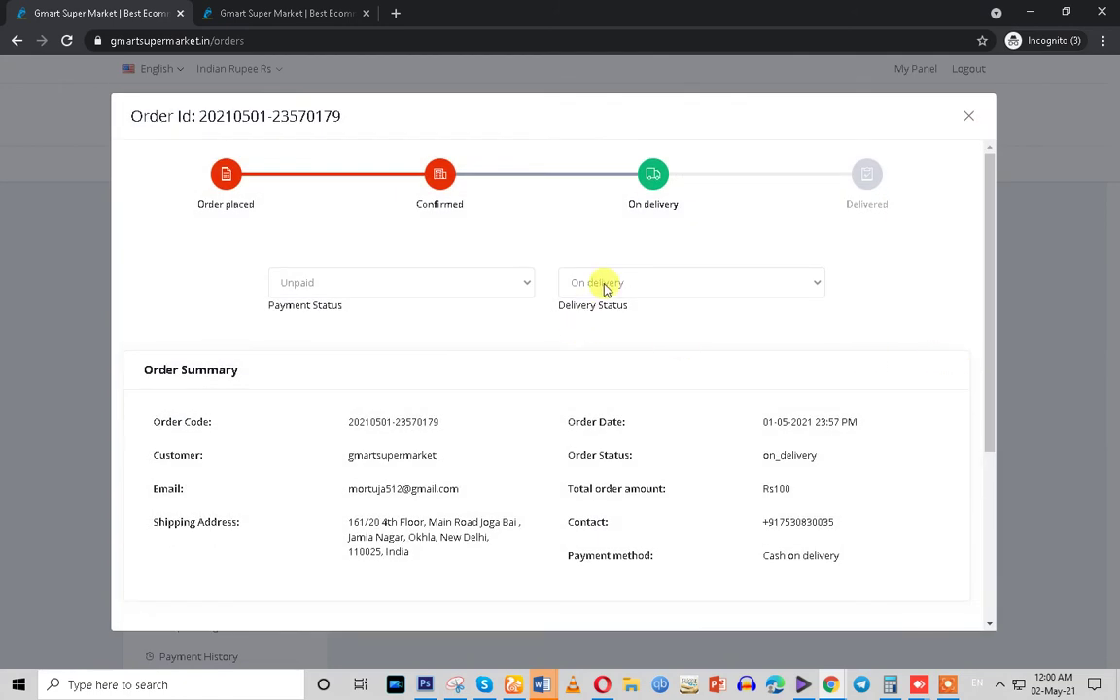
{"action": "left_click", "coordinate": [601, 284]}
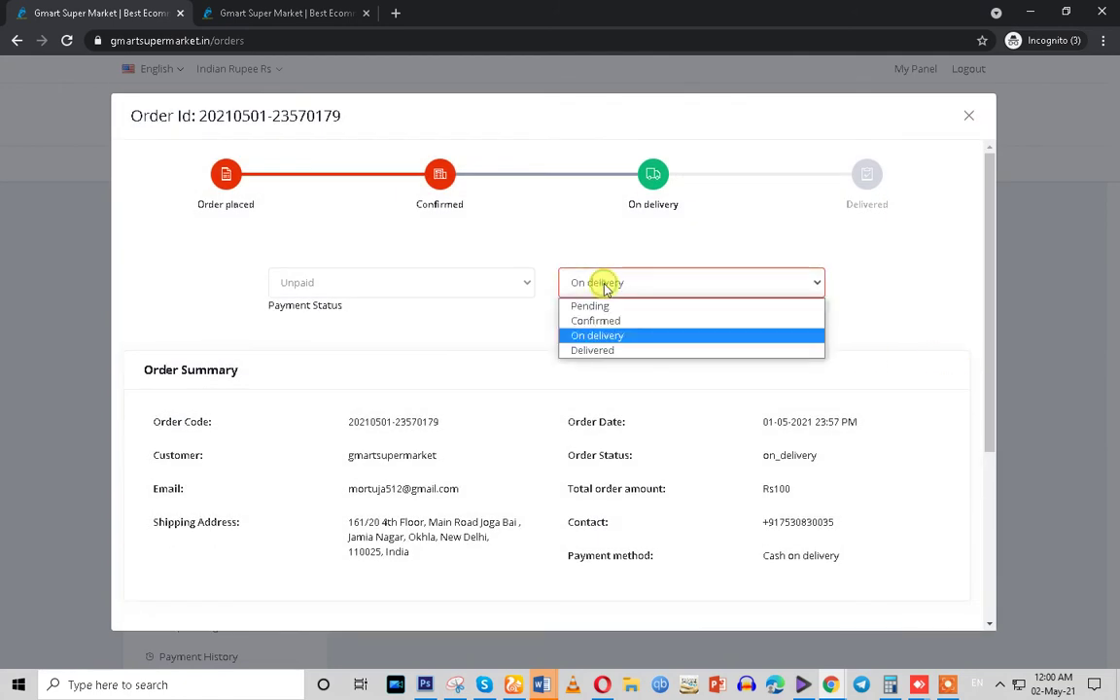
{"action": "left_click", "coordinate": [595, 350]}
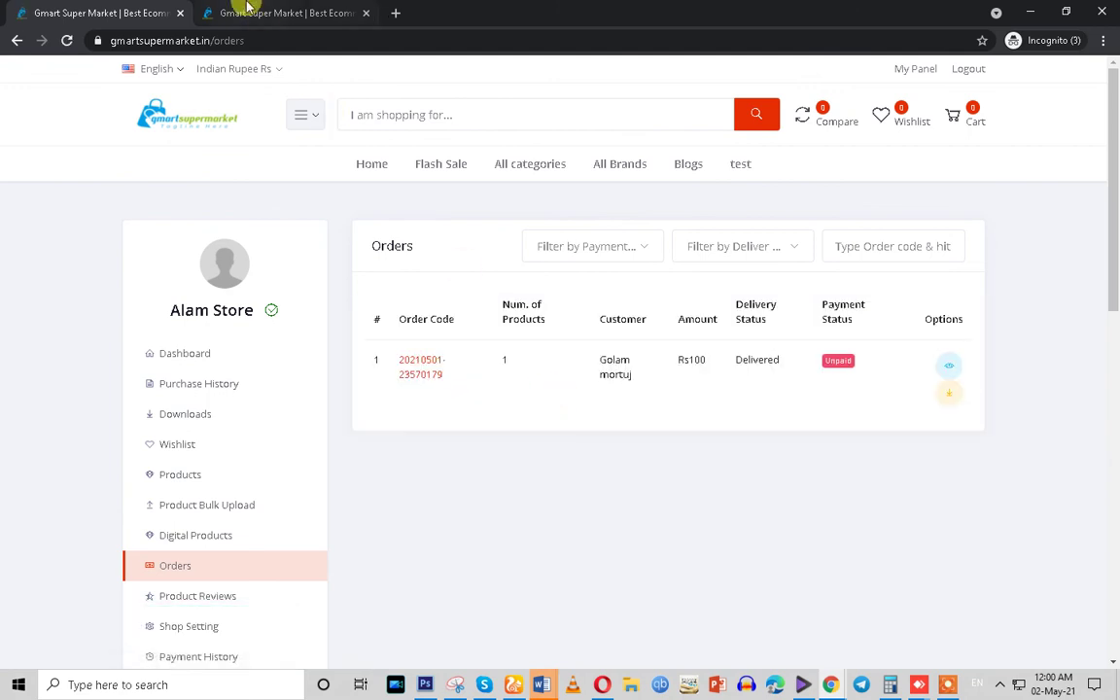
Reload tracking to confirm all four steps reached Delivered with Cash on delivery payment
{"action": "left_click", "coordinate": [282, 13]}
{"action": "left_click", "coordinate": [66, 40]}
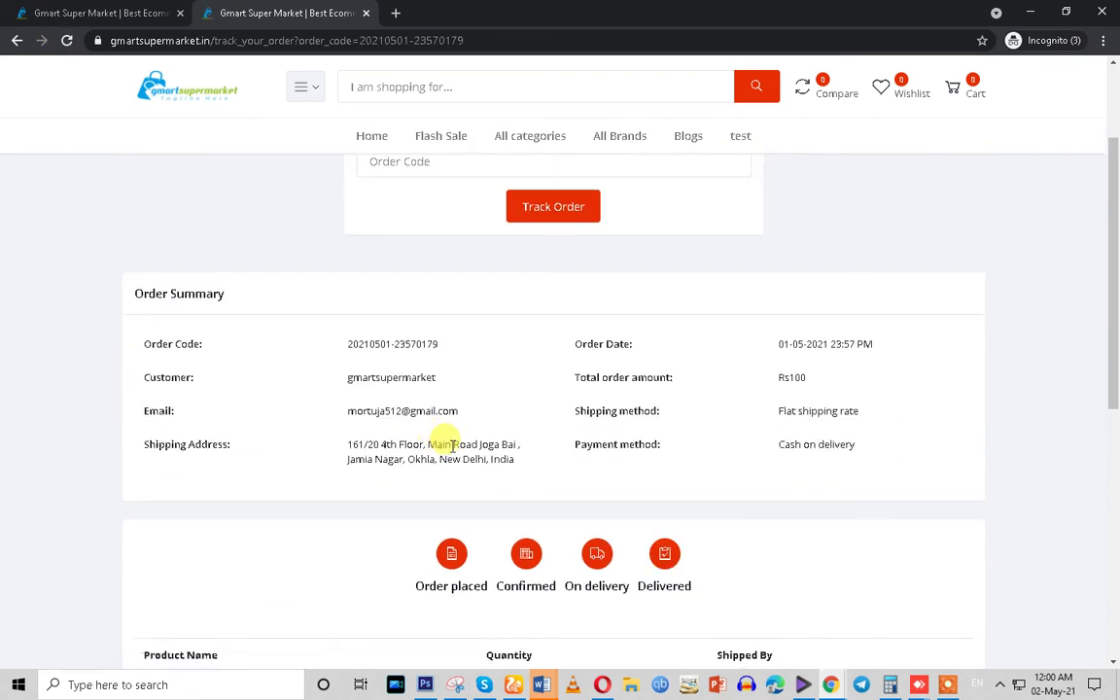
{"action": "scroll", "coordinate": [493, 495], "scroll_direction": "down", "scroll_amount": 2}
{"action": "left_click_drag", "start_coordinate": [407, 428], "coordinate": [728, 438]}
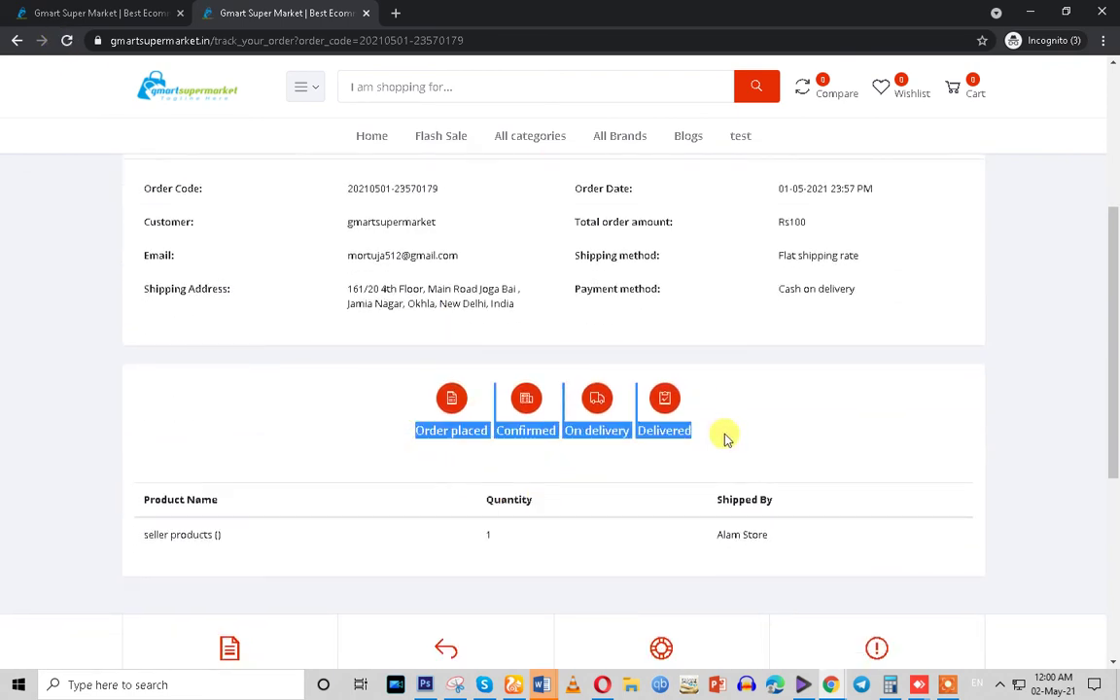
{"action": "scroll", "coordinate": [724, 439], "scroll_direction": "up", "scroll_amount": 1}
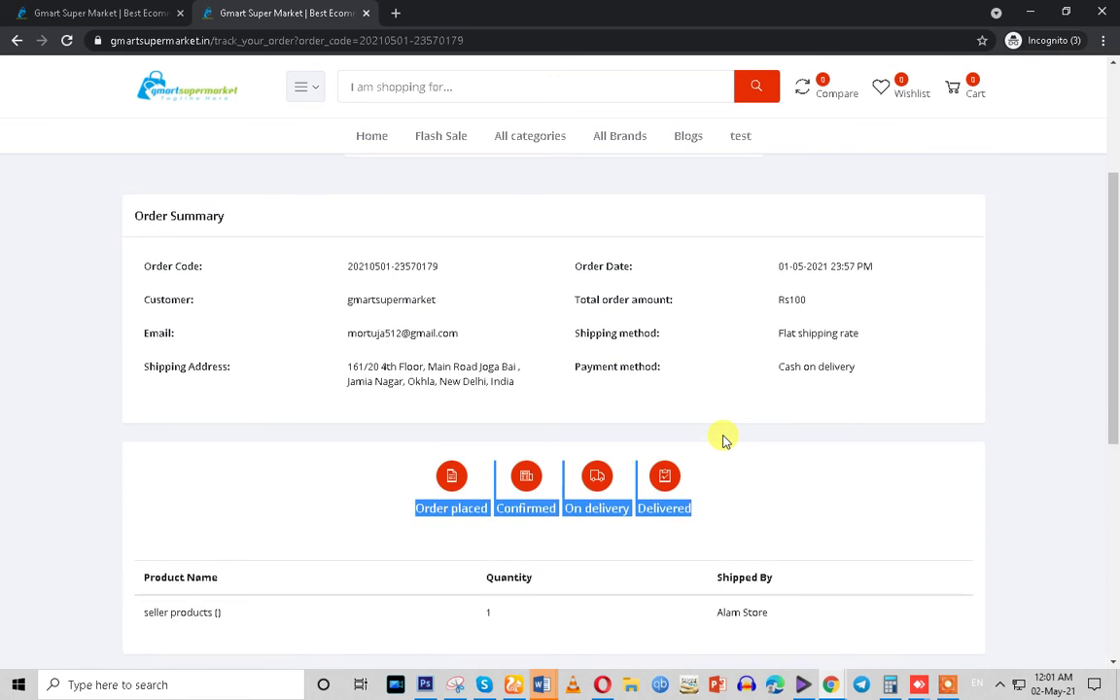
{"action": "left_click", "coordinate": [379, 299]}
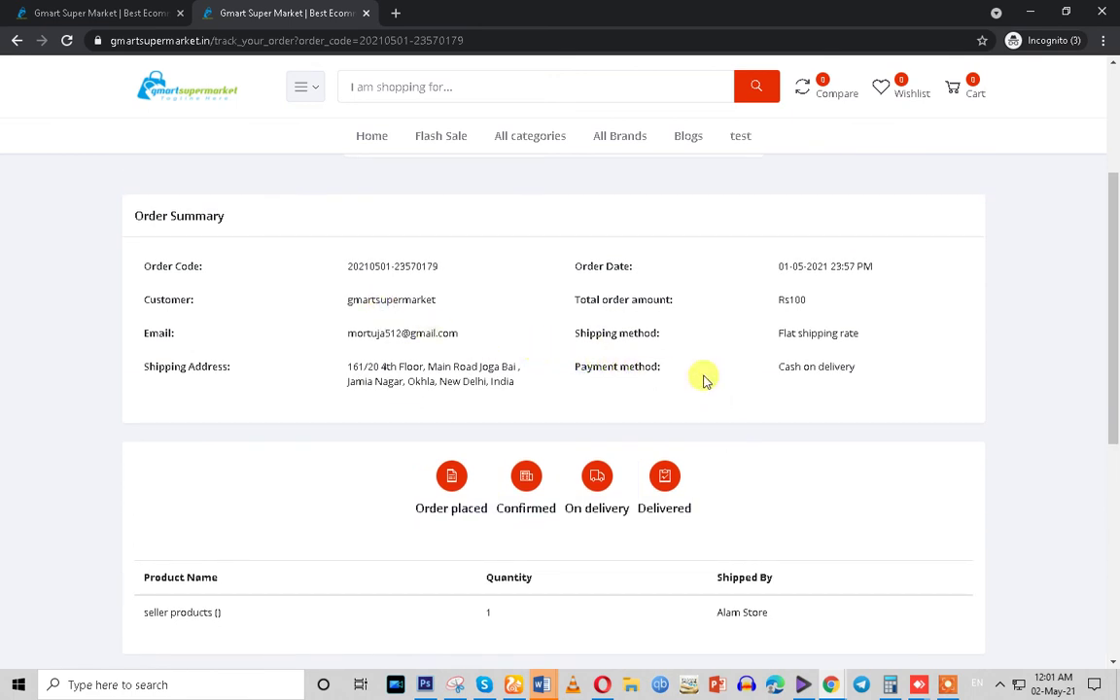
{"action": "left_click_drag", "start_coordinate": [779, 377], "coordinate": [871, 375]}
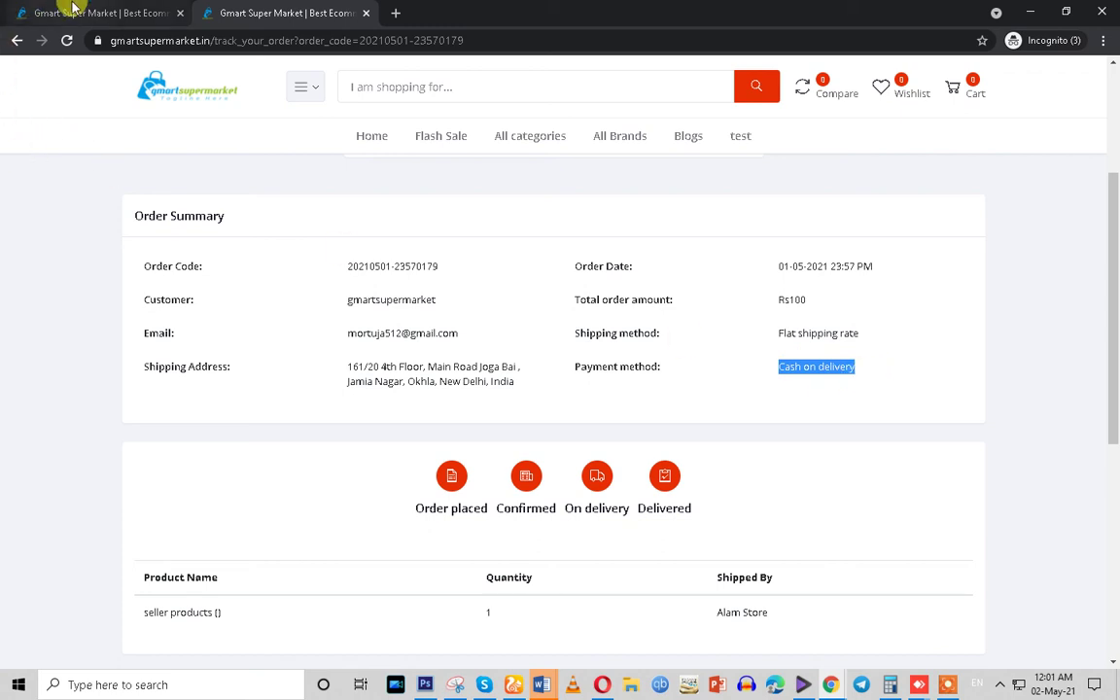
{"action": "left_click", "coordinate": [74, 10]}
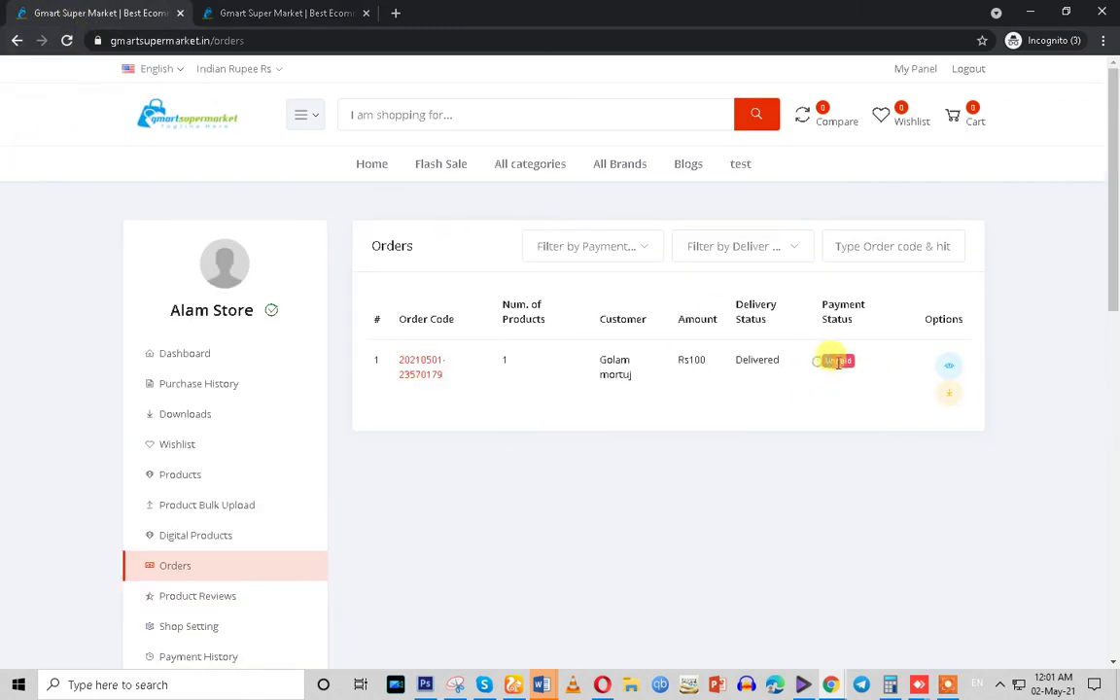
Refresh the seller Orders list and set the Rs100 order's Payment Status to Paid
{"action": "left_click", "coordinate": [67, 42]}
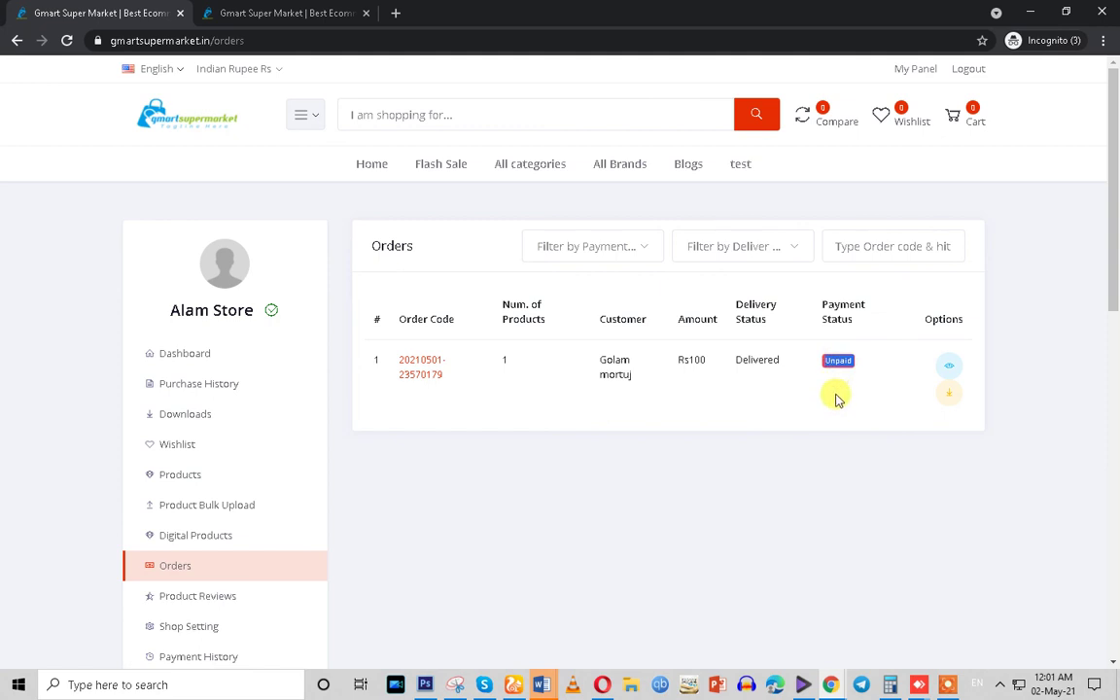
{"action": "left_click", "coordinate": [946, 373]}
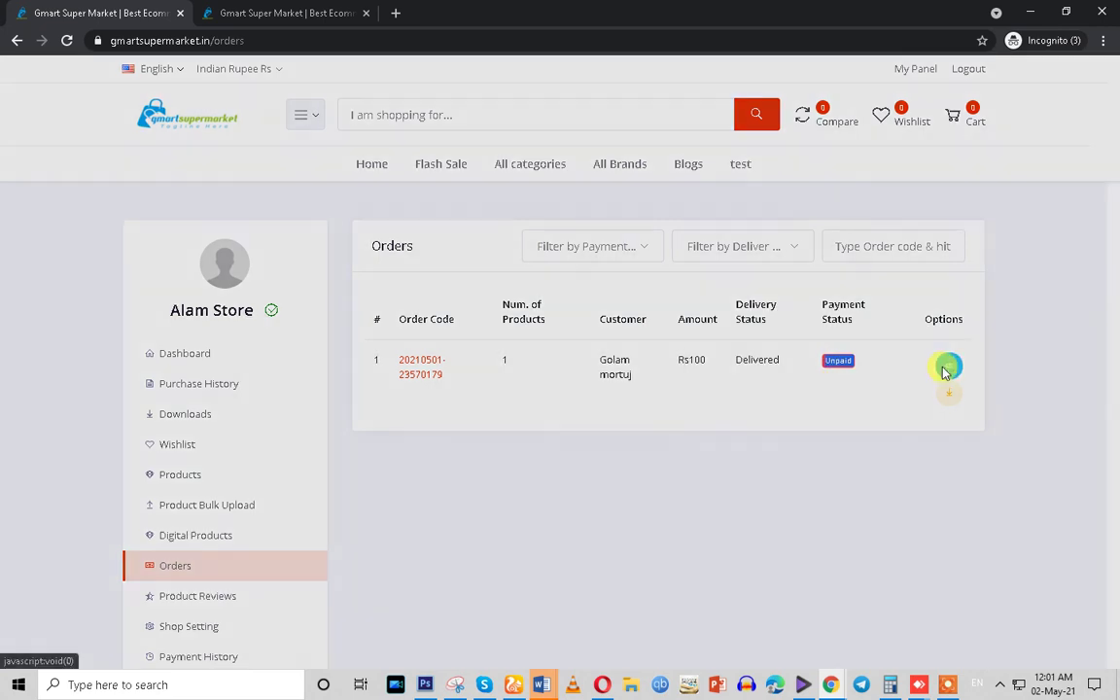
{"action": "left_click", "coordinate": [378, 282]}
{"action": "left_click", "coordinate": [360, 320]}
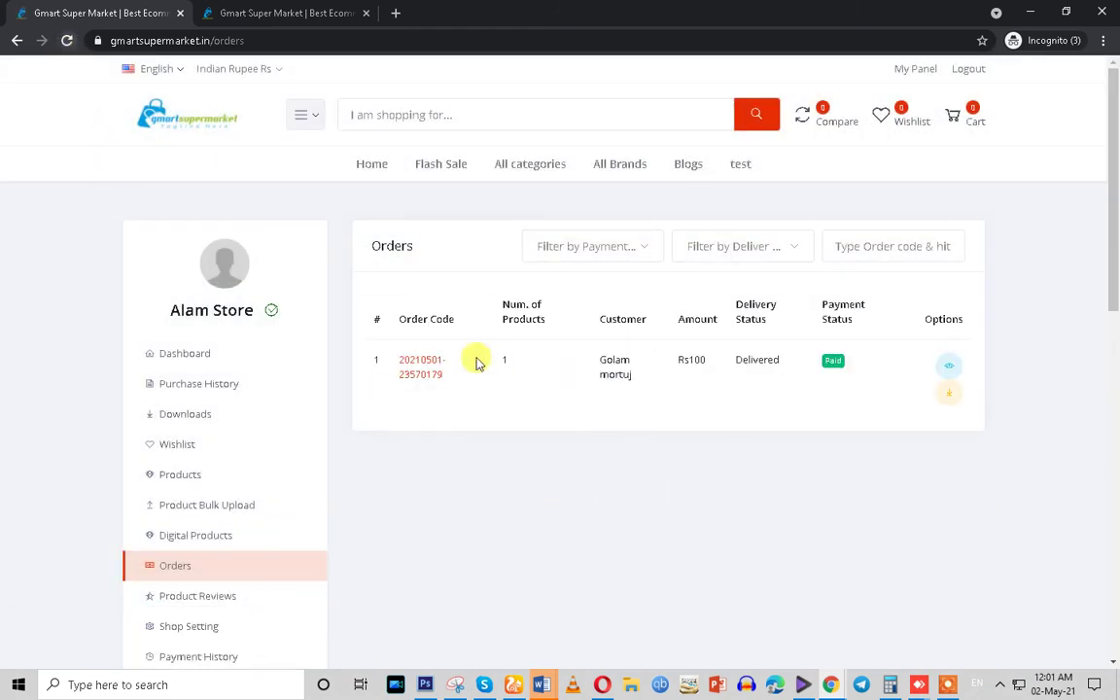
{"action": "left_click_drag", "start_coordinate": [438, 321], "coordinate": [912, 382]}
{"action": "left_click", "coordinate": [675, 432]}
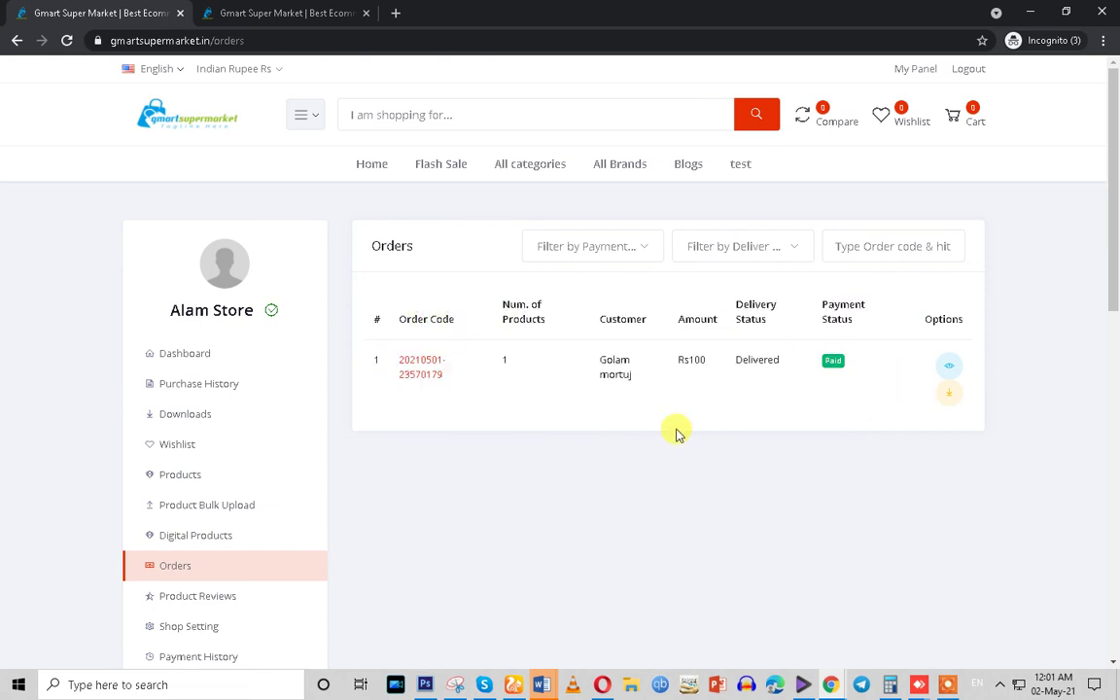
In the admin window, open Sales > All Orders to view the Rs100 order
{"action": "mouse_move", "coordinate": [830, 684]}
{"action": "left_click", "coordinate": [503, 590]}
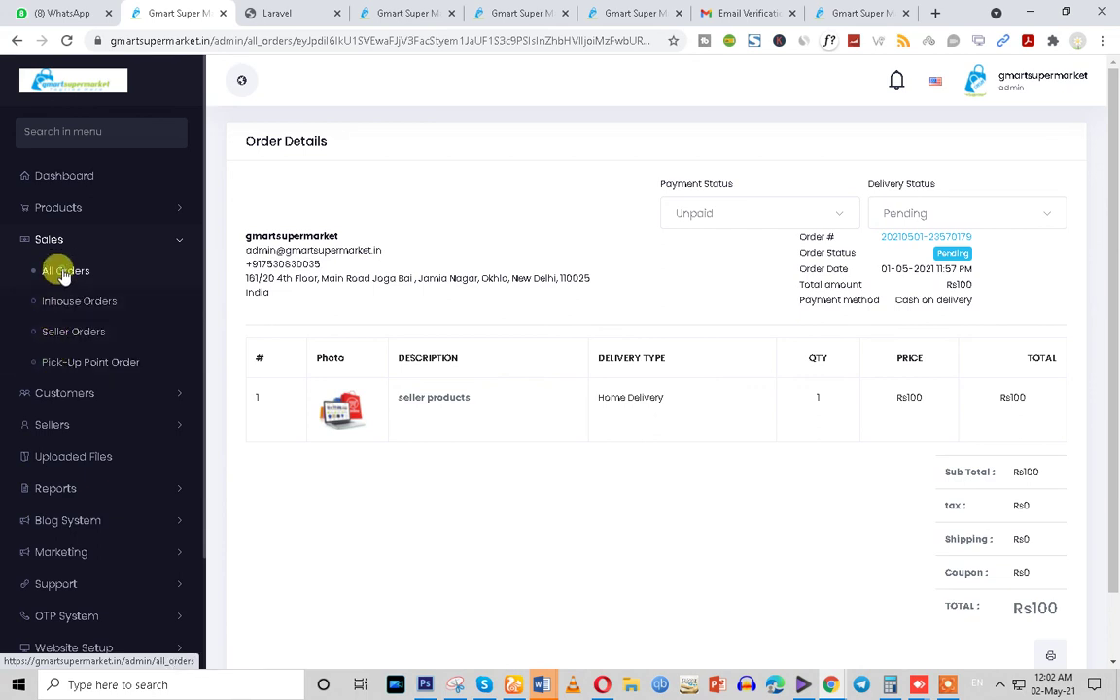
{"action": "left_click", "coordinate": [64, 272]}
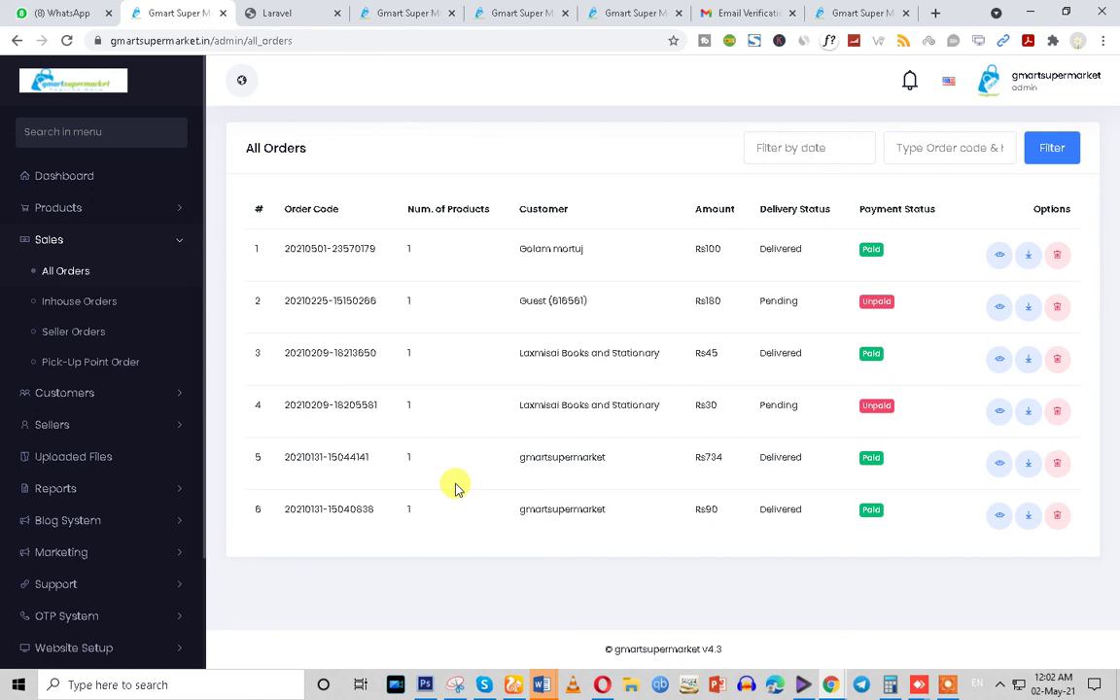
Search the web for fast2sms and open the Fast2SMS website, then return to admin All Orders
{"action": "left_click", "coordinate": [859, 10]}
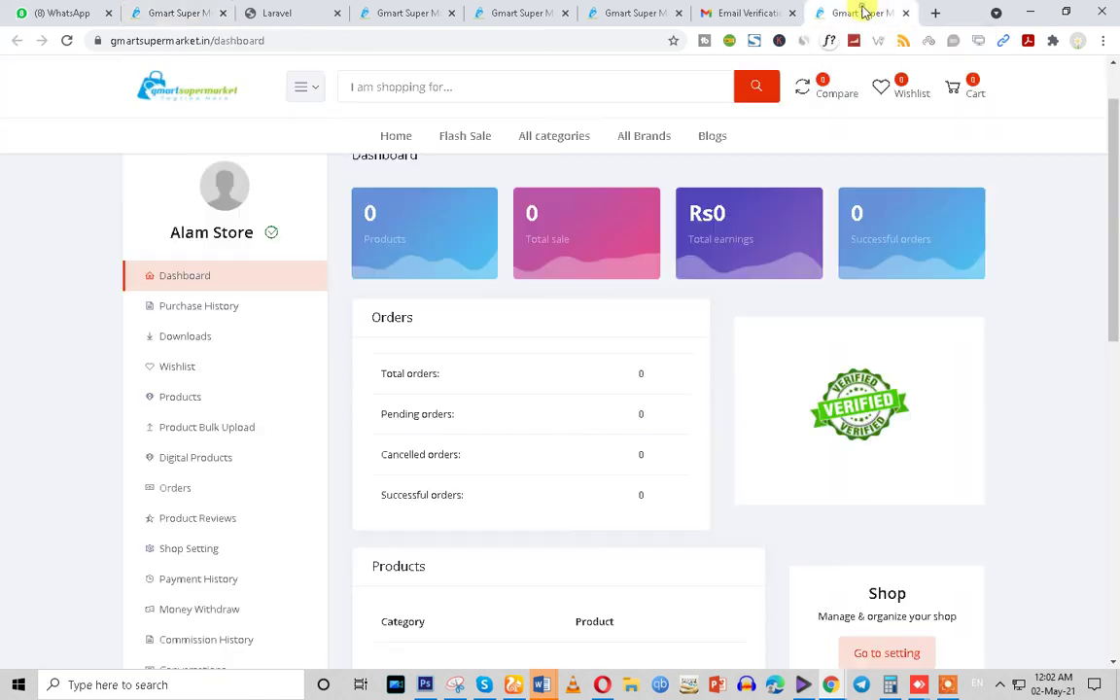
{"action": "left_click", "coordinate": [447, 42]}
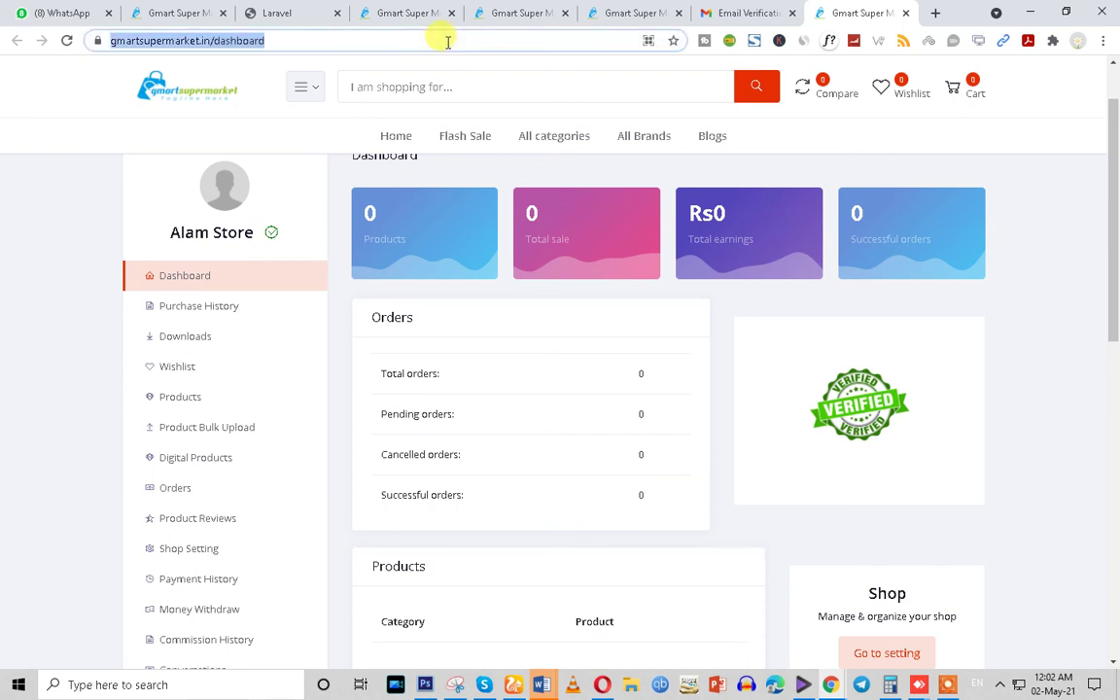
{"action": "type", "text": "fast2sms"}
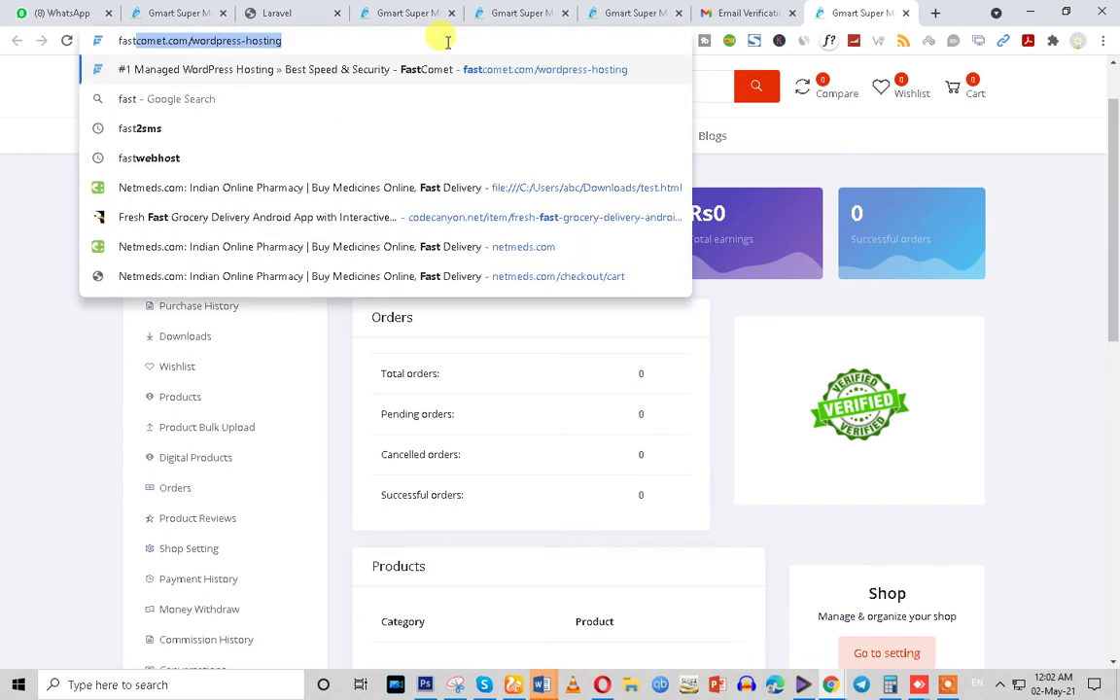
{"action": "left_click", "coordinate": [137, 133]}
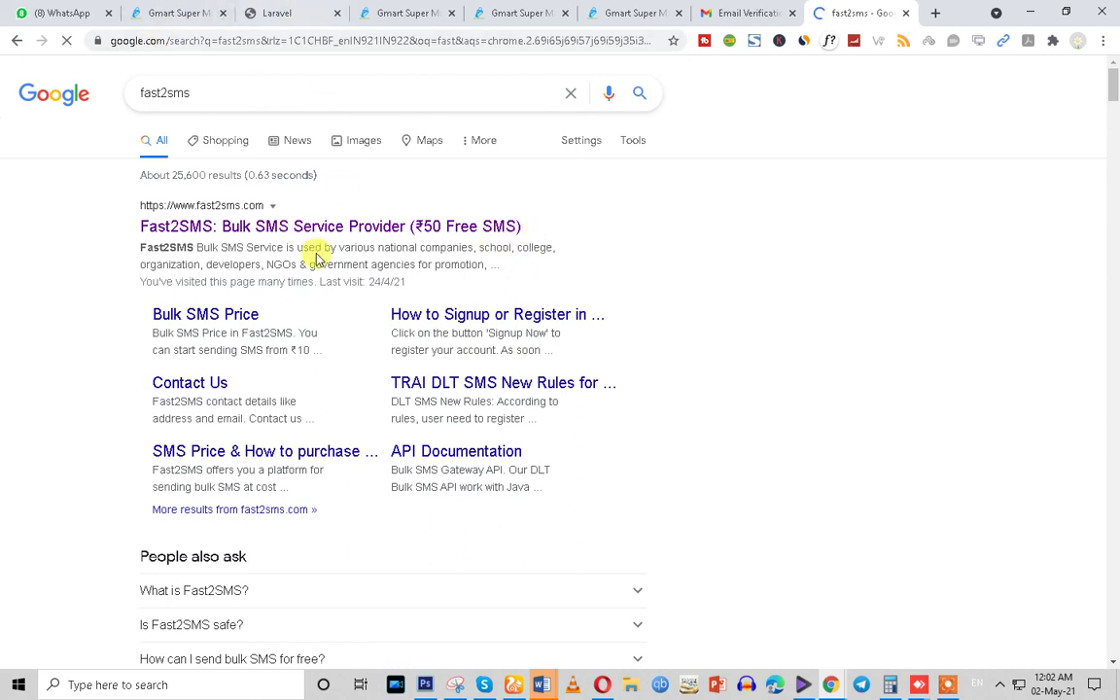
{"action": "left_click", "coordinate": [313, 228]}
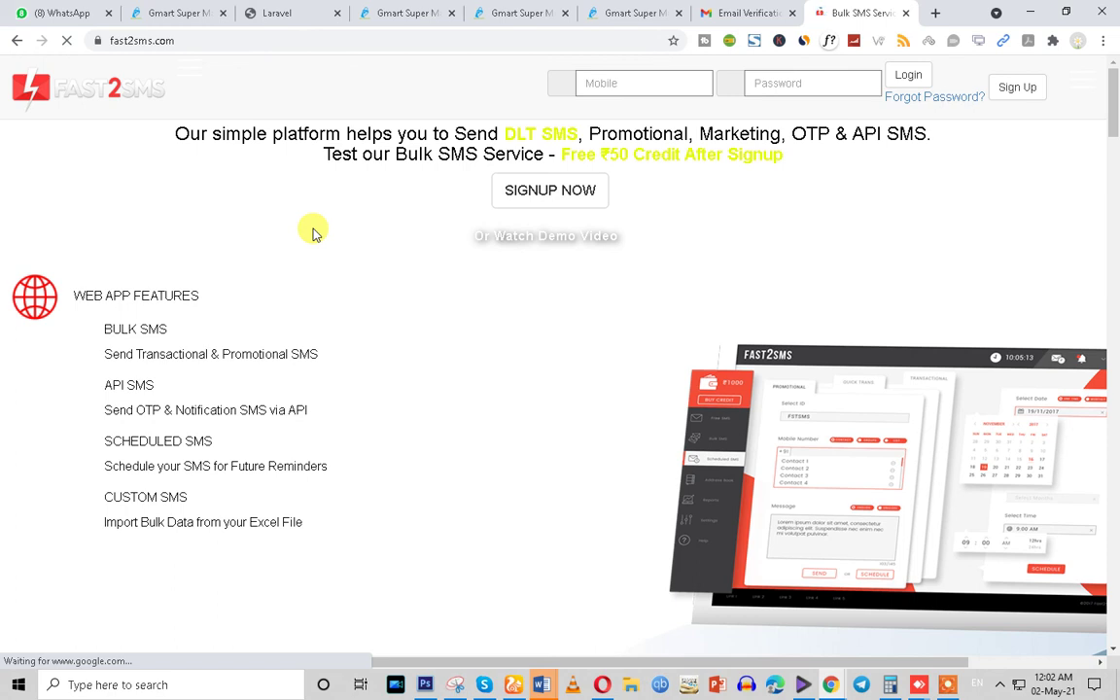
{"action": "left_click", "coordinate": [175, 12]}
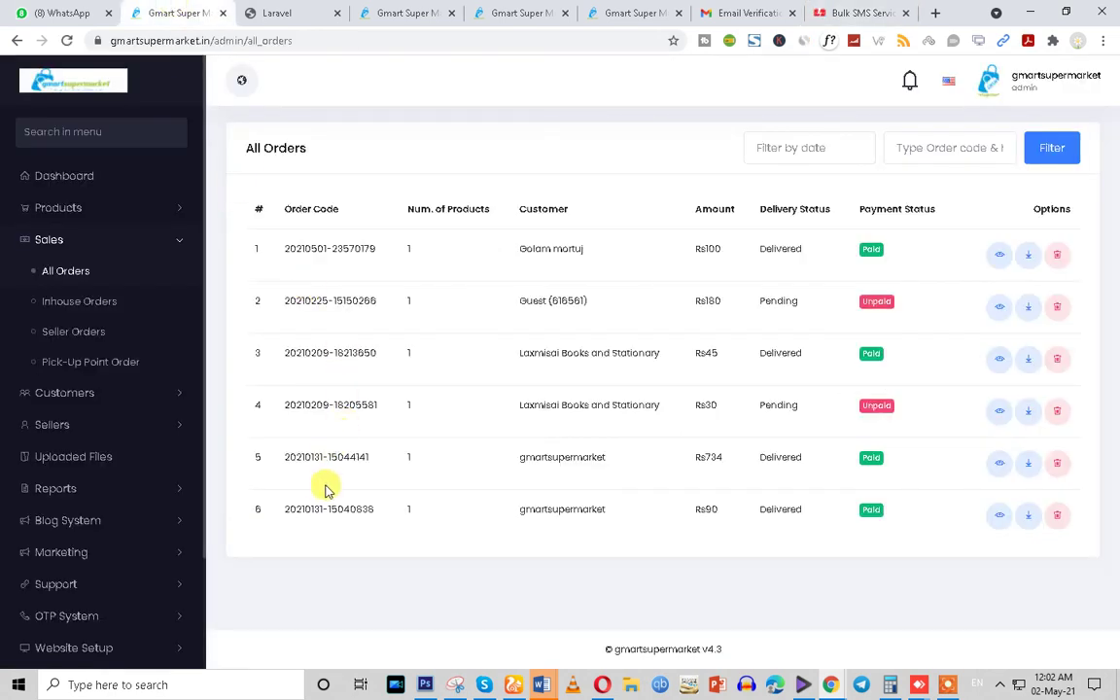
{"action": "triple_click", "coordinate": [294, 457]}
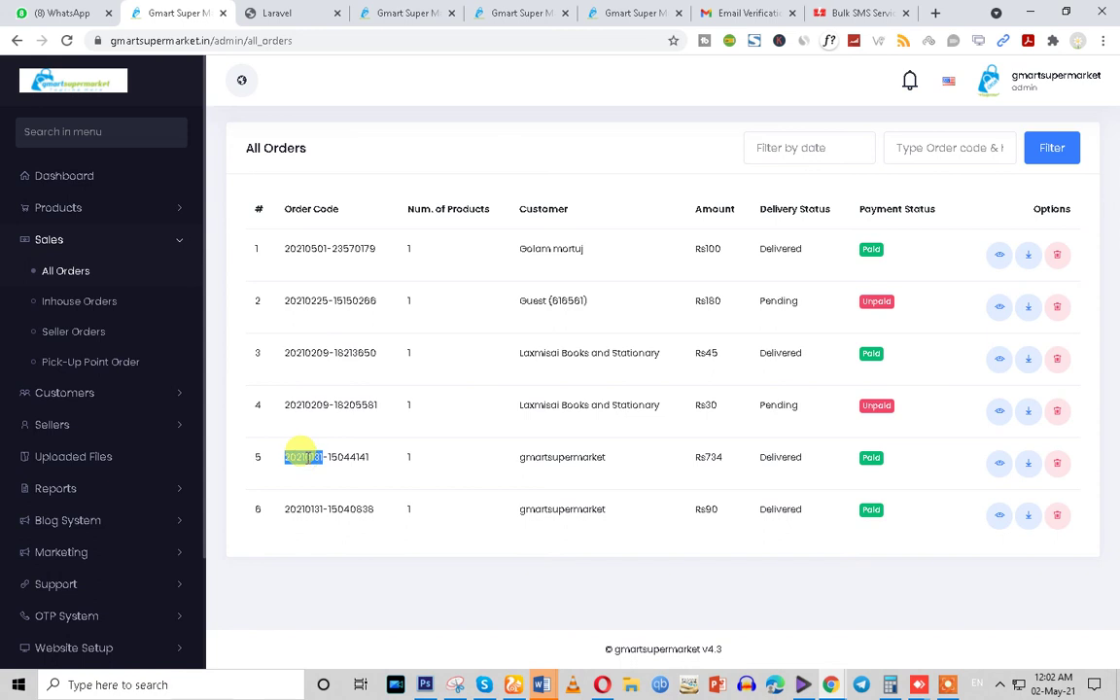
{"action": "triple_click", "coordinate": [289, 508]}
{"action": "scroll", "coordinate": [53, 476], "scroll_direction": "down", "scroll_amount": 2}
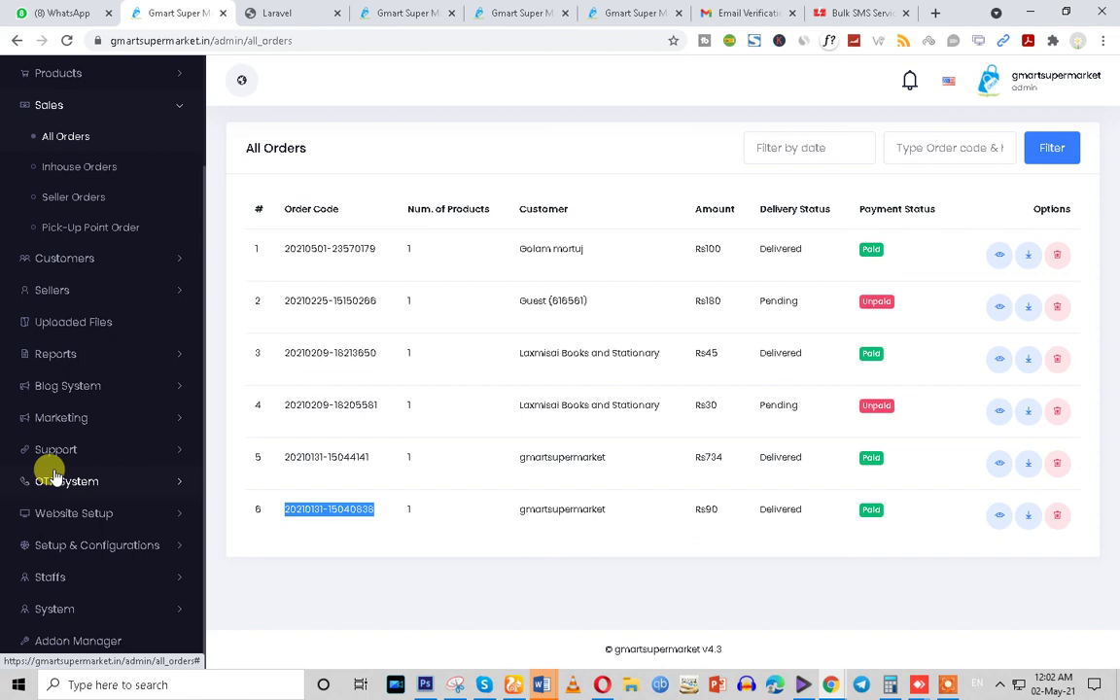
{"action": "left_click", "coordinate": [918, 686]}
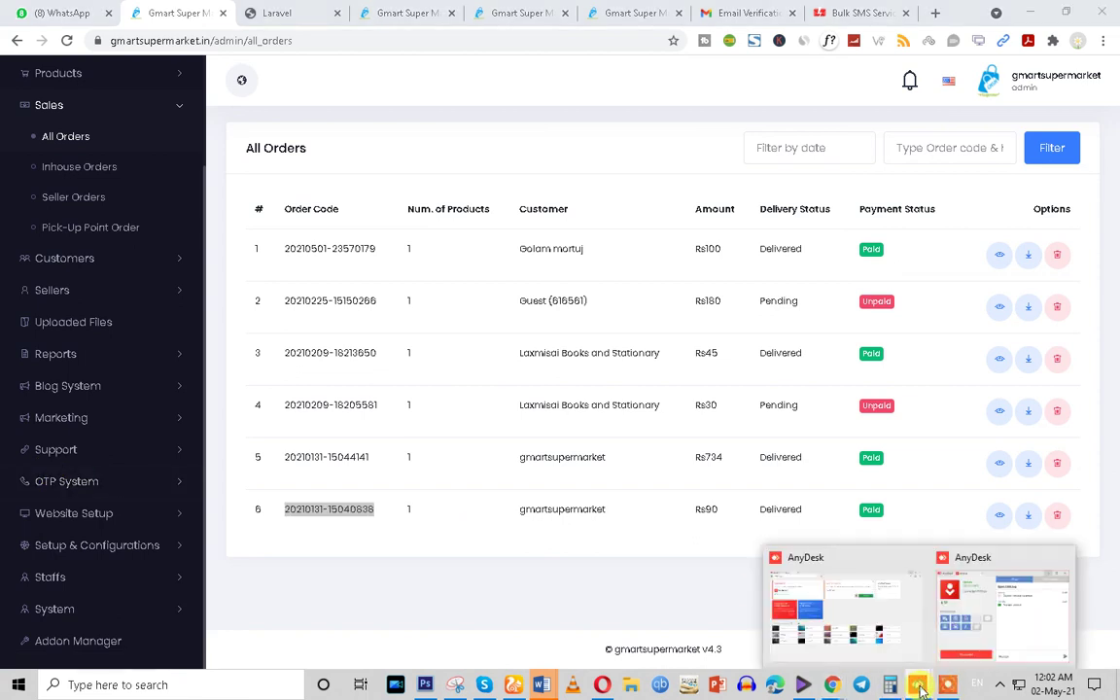